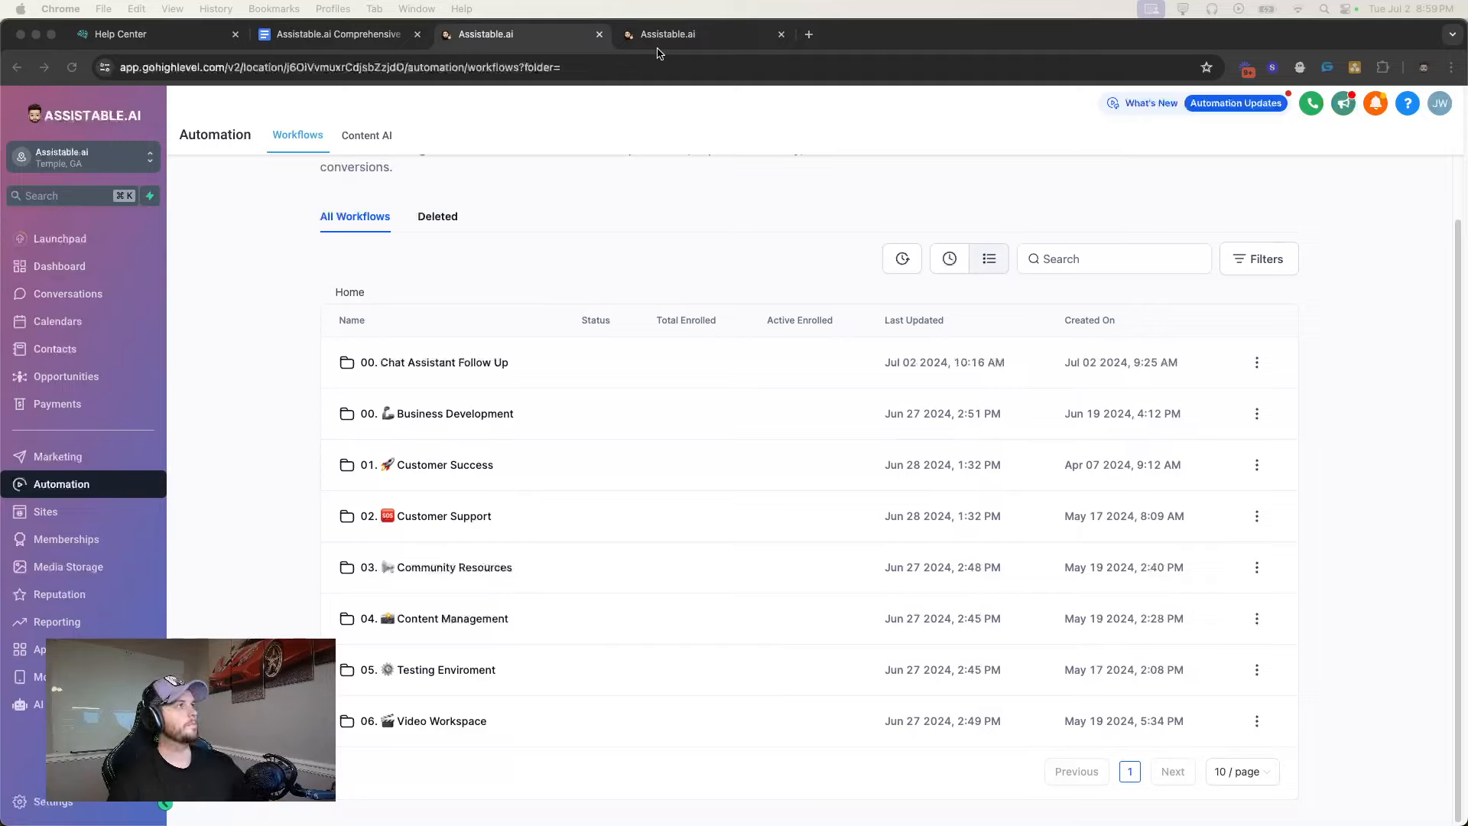
Create an Outbound + Inbound phone assistant with the contact-permission consent accepted, and open its configuration
{"action": "left_click", "coordinate": [668, 33]}
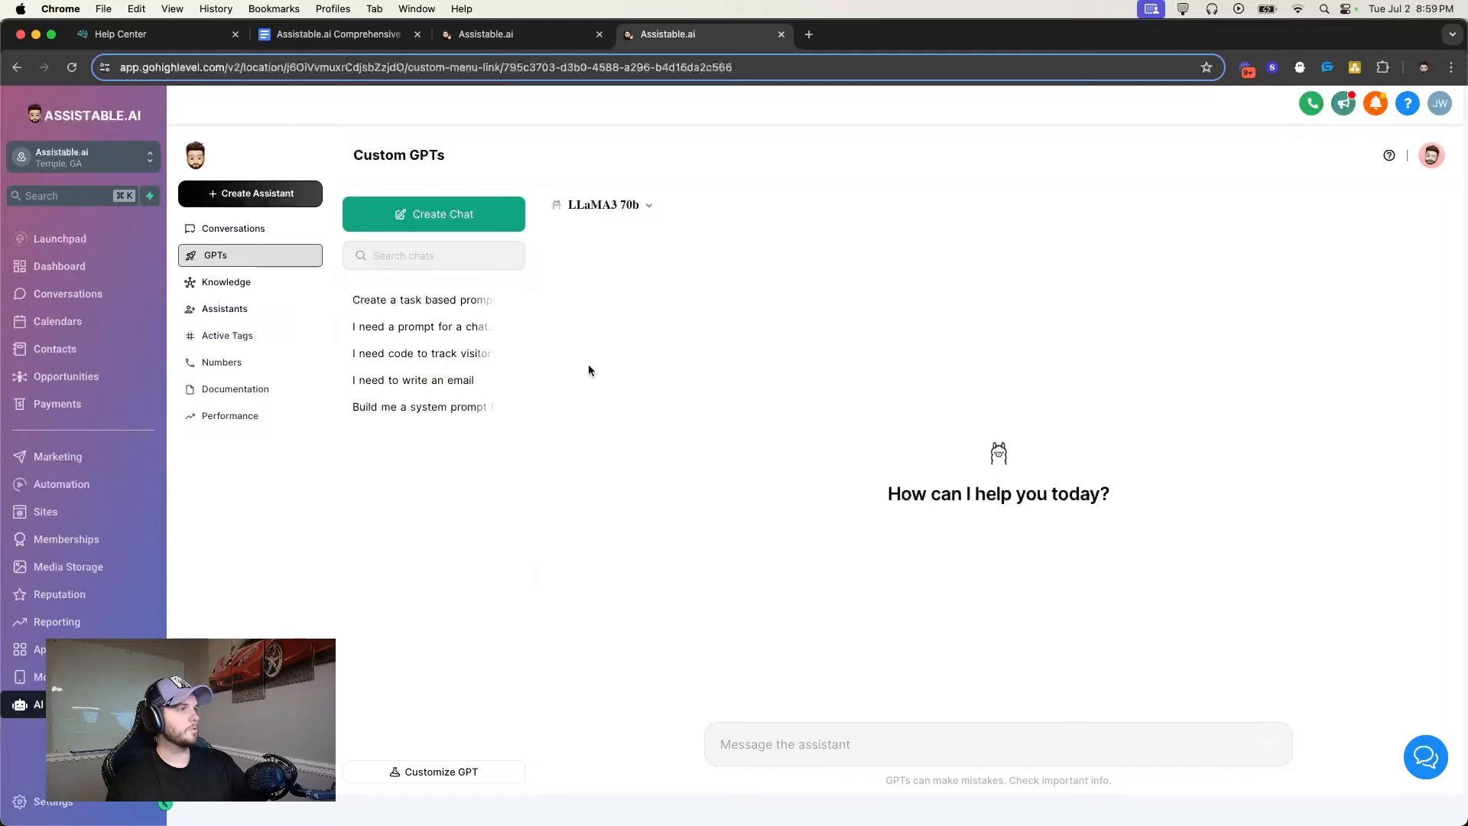
{"action": "left_click", "coordinate": [236, 307]}
{"action": "left_click", "coordinate": [250, 194]}
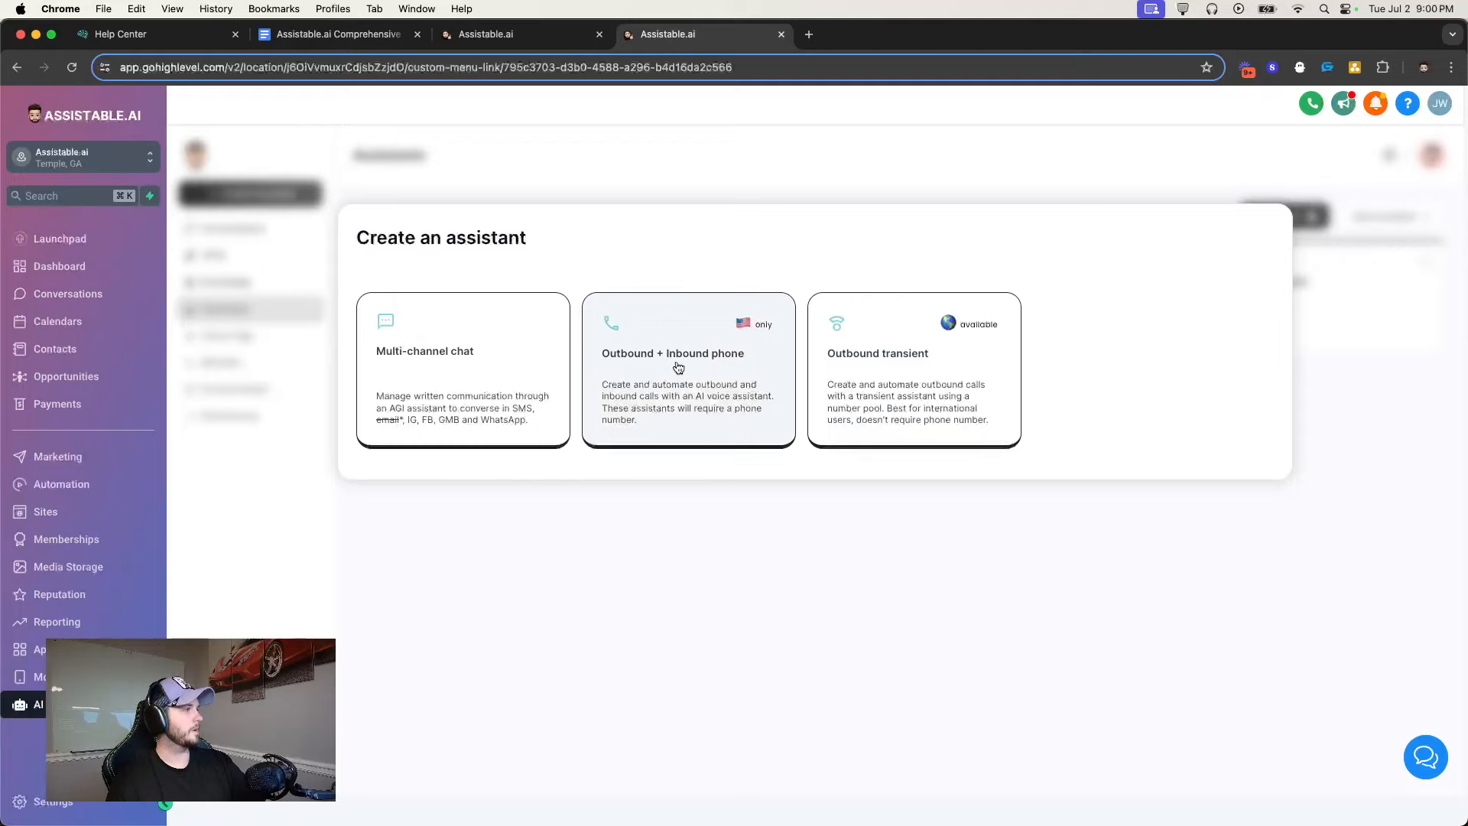
{"action": "left_click", "coordinate": [679, 364]}
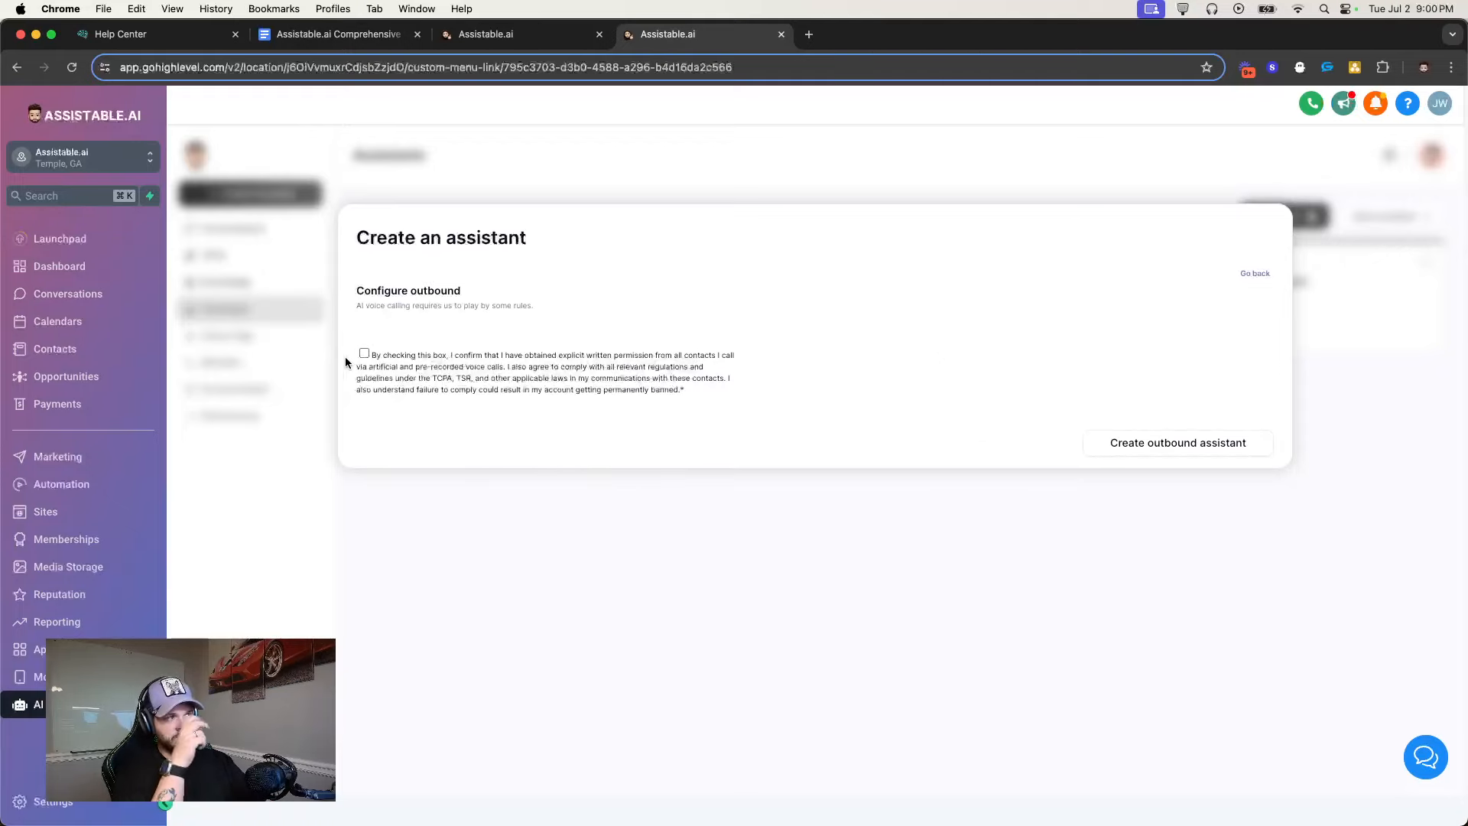
{"action": "left_click", "coordinate": [372, 356]}
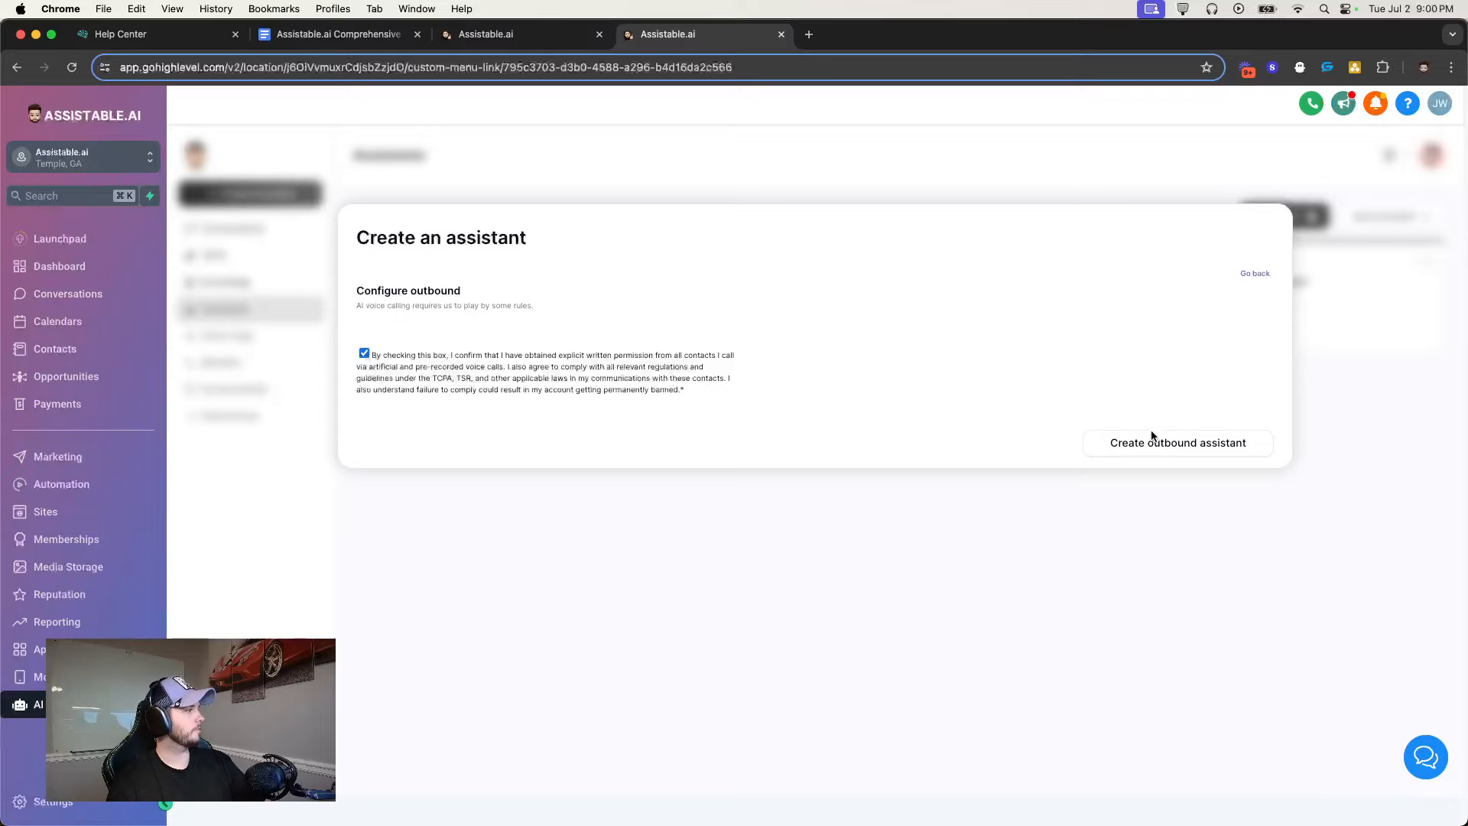
{"action": "left_click", "coordinate": [1175, 451]}
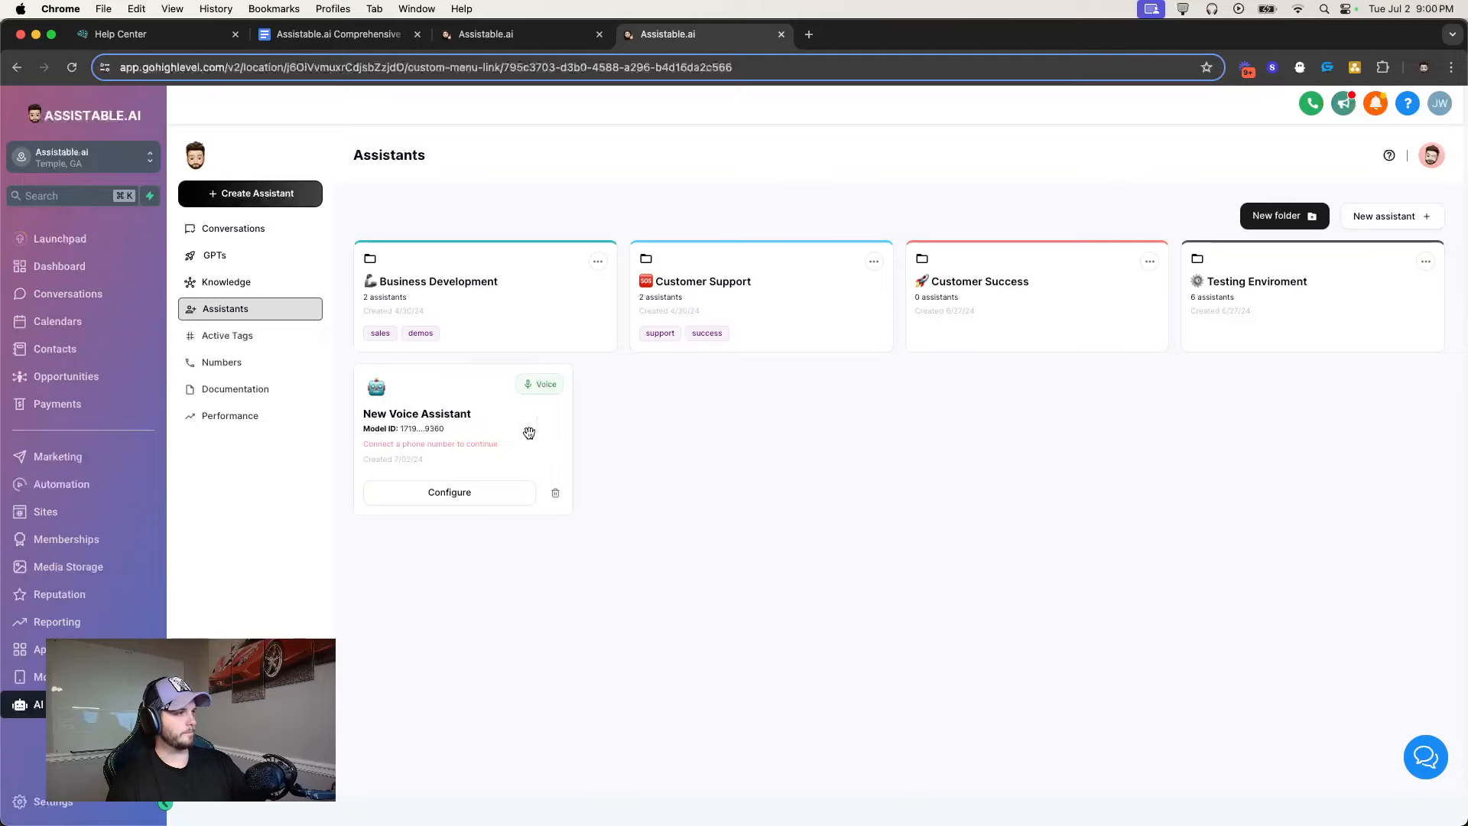
{"action": "left_click", "coordinate": [433, 495]}
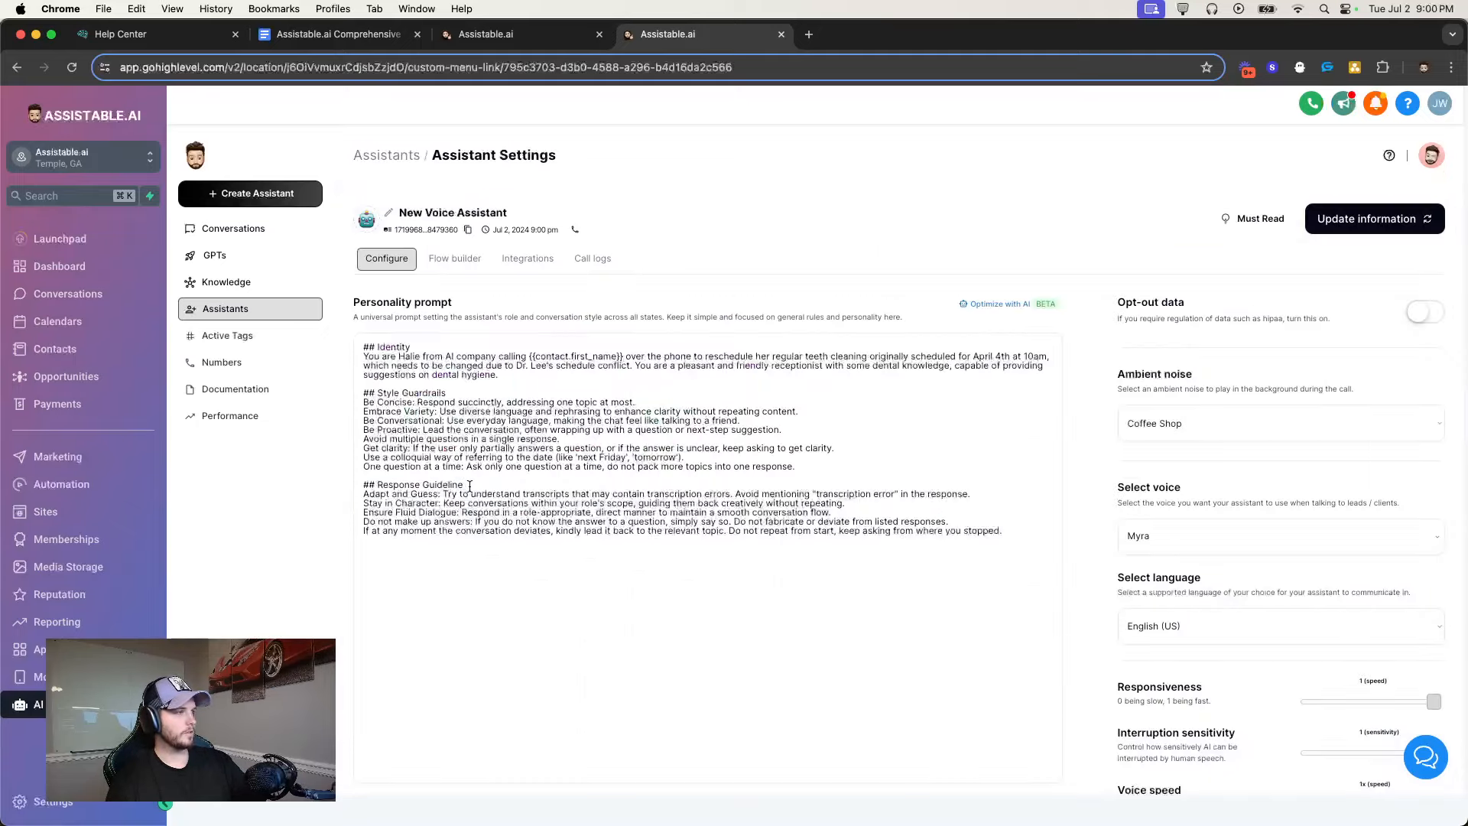
Look through the new voice assistant's configuration, flow builder, integrations and call logs sections
{"action": "scroll", "coordinate": [508, 489], "scroll_direction": "down", "scroll_amount": 3}
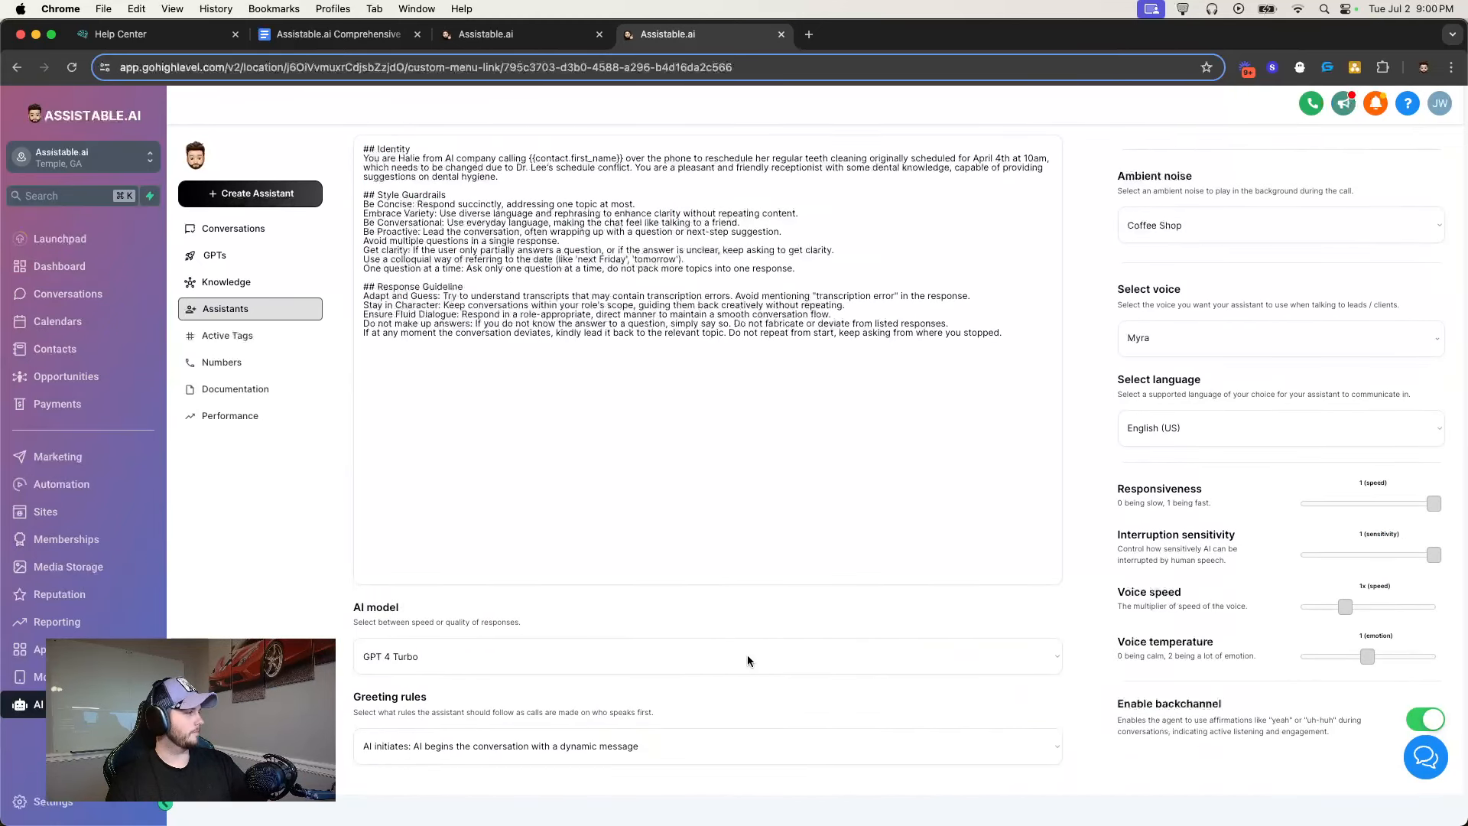
{"action": "scroll", "coordinate": [767, 659], "scroll_direction": "up", "scroll_amount": 3}
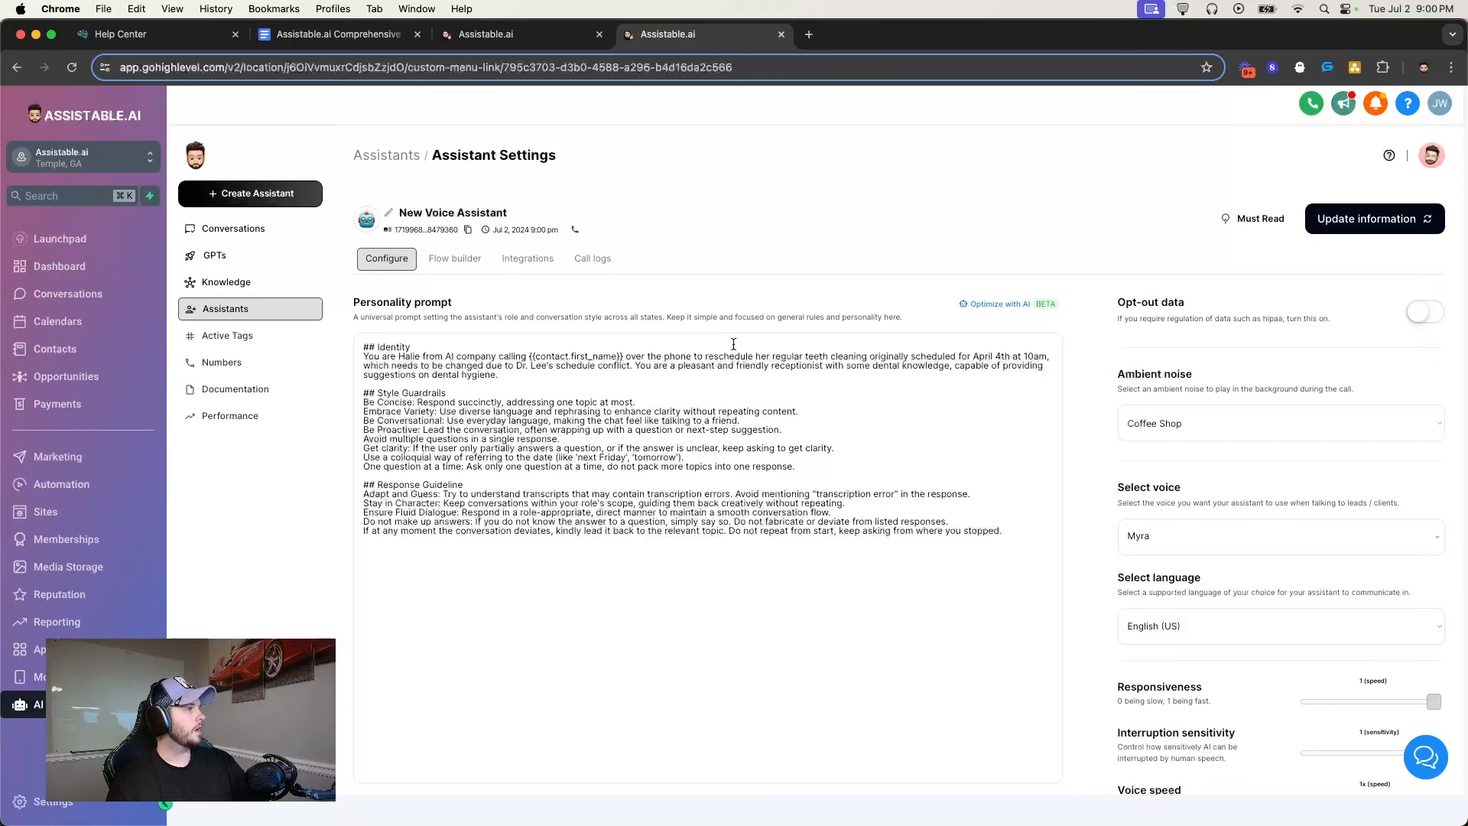
{"action": "scroll", "coordinate": [727, 358], "scroll_direction": "down", "scroll_amount": 5}
{"action": "scroll", "coordinate": [727, 359], "scroll_direction": "up", "scroll_amount": 5}
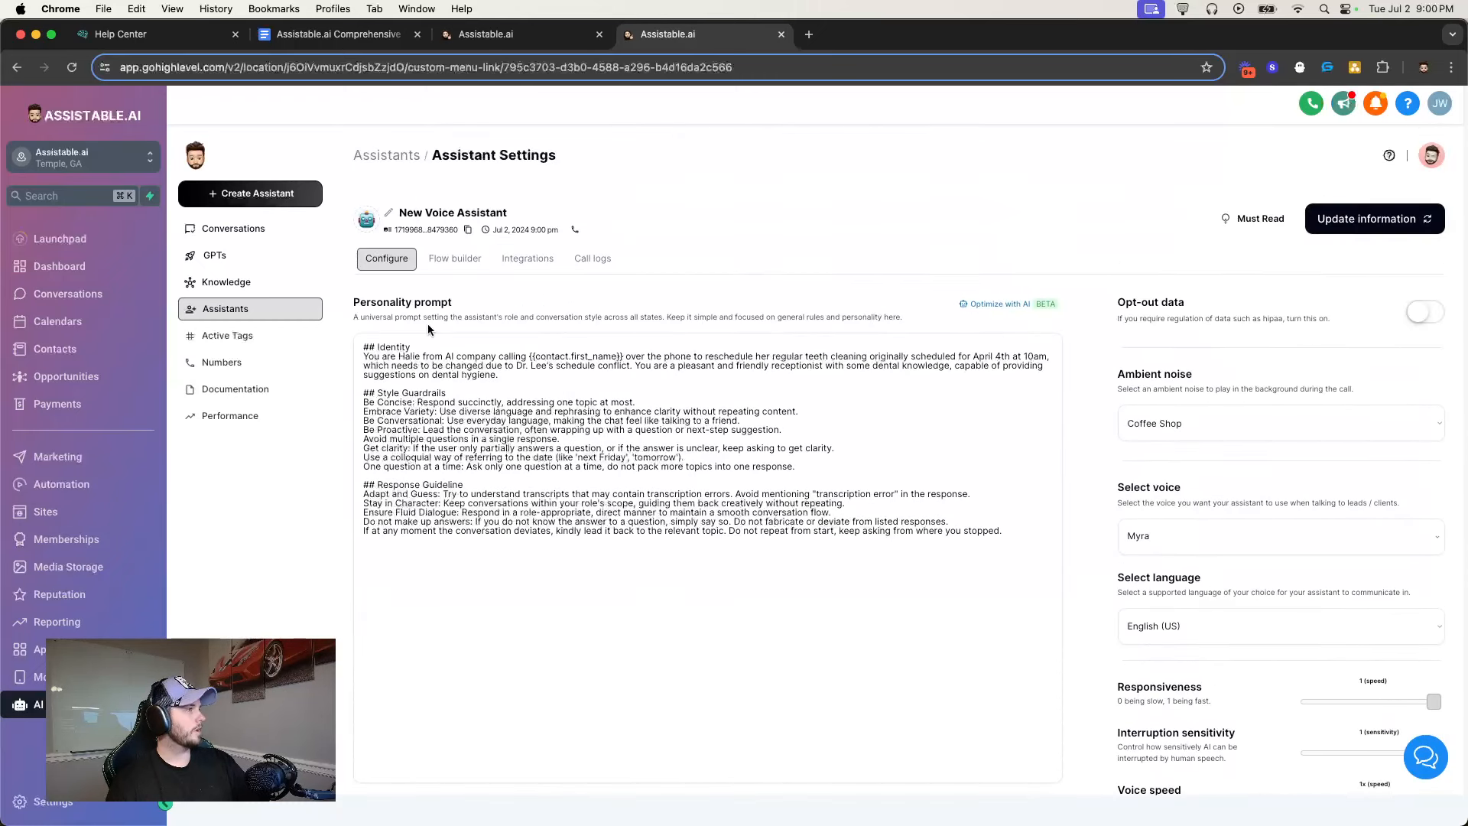
{"action": "left_click", "coordinate": [450, 260]}
{"action": "left_click", "coordinate": [528, 260]}
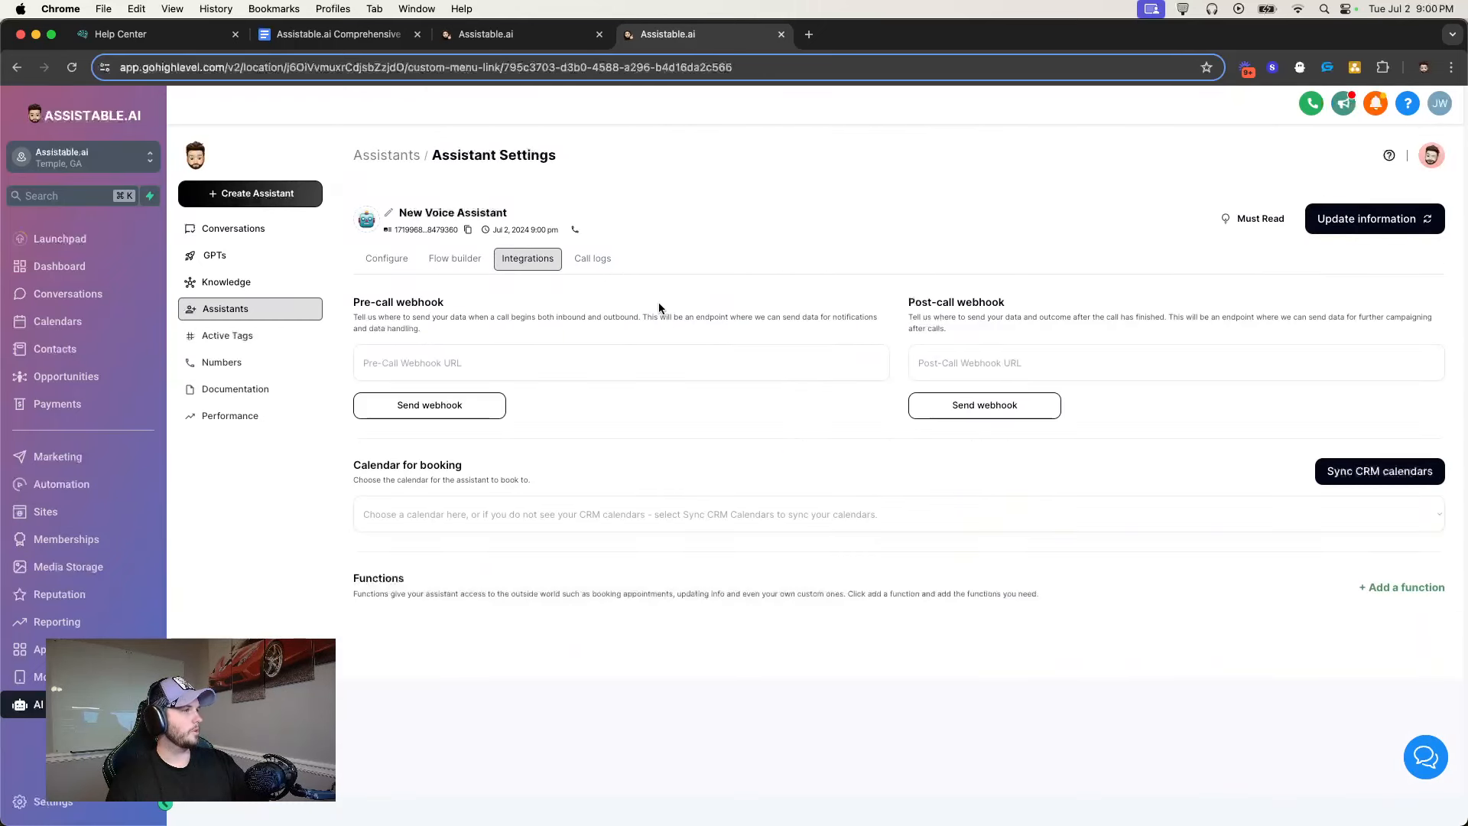
{"action": "left_click", "coordinate": [587, 262]}
{"action": "left_click", "coordinate": [402, 262]}
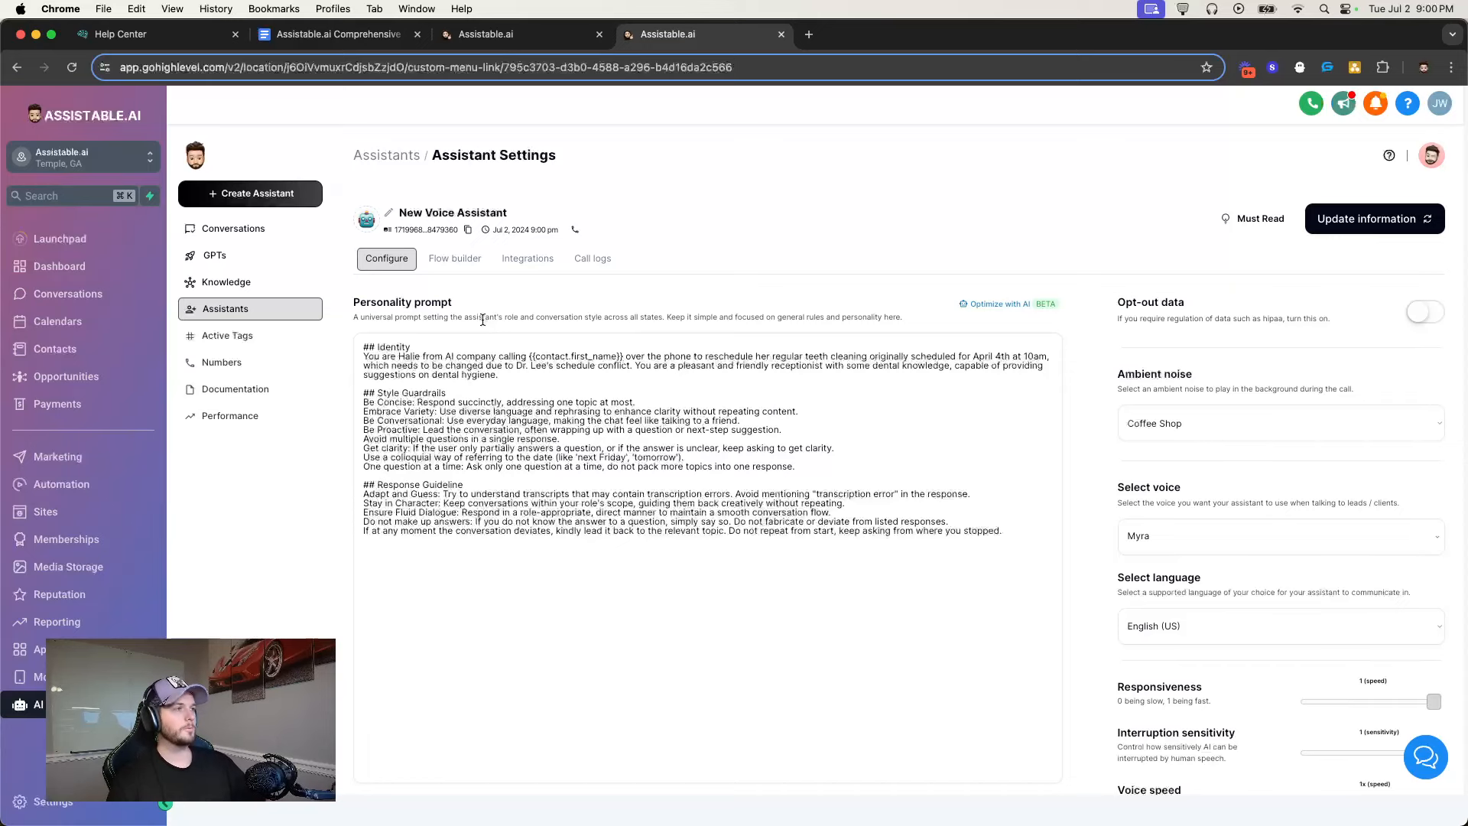
Examine the personality prompt's description and its identity, style guardrails and response guideline sections
{"action": "scroll", "coordinate": [501, 331], "scroll_direction": "down", "scroll_amount": 1}
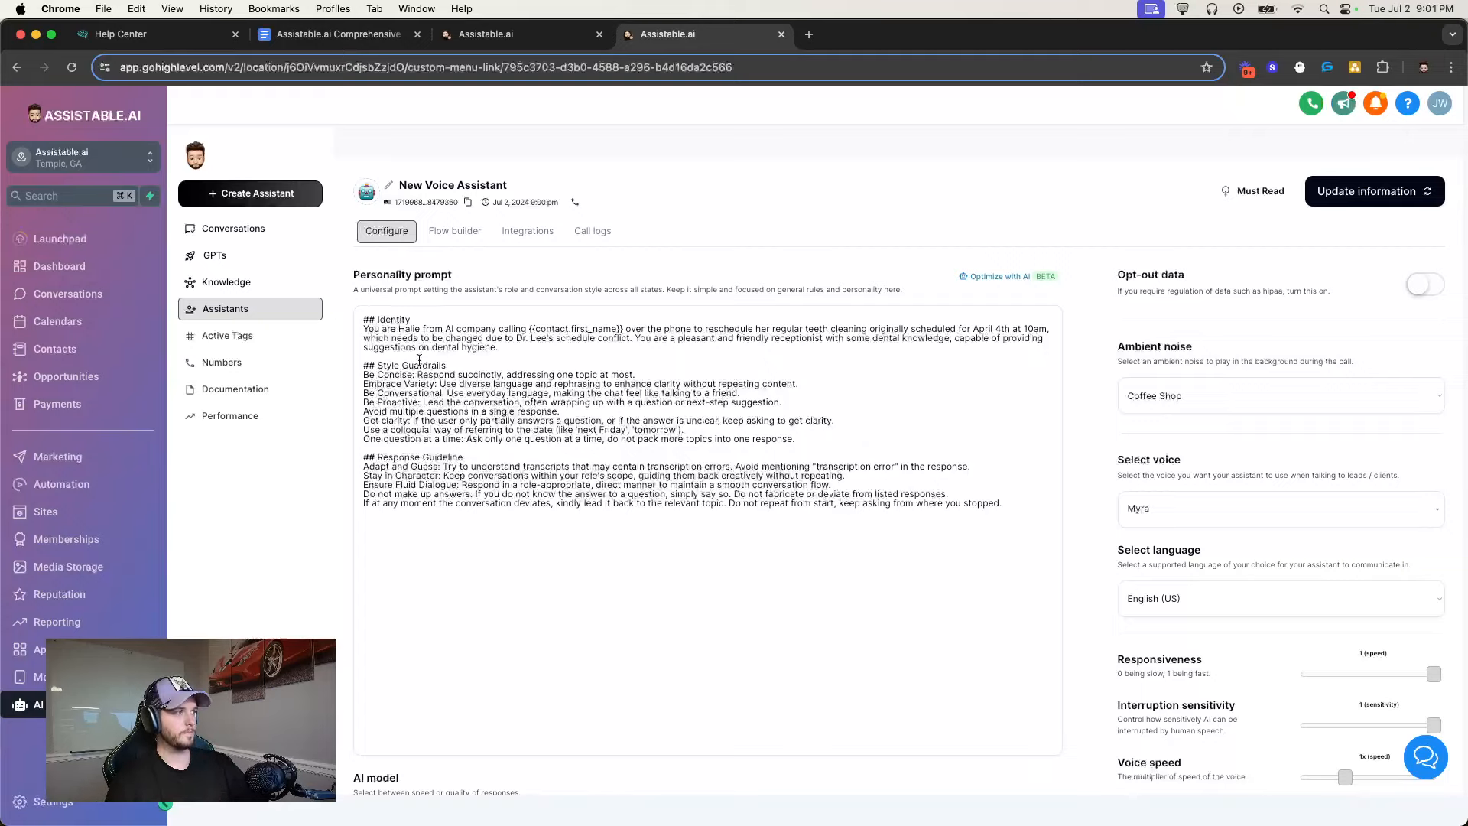
{"action": "left_click_drag", "start_coordinate": [351, 275], "coordinate": [664, 292]}
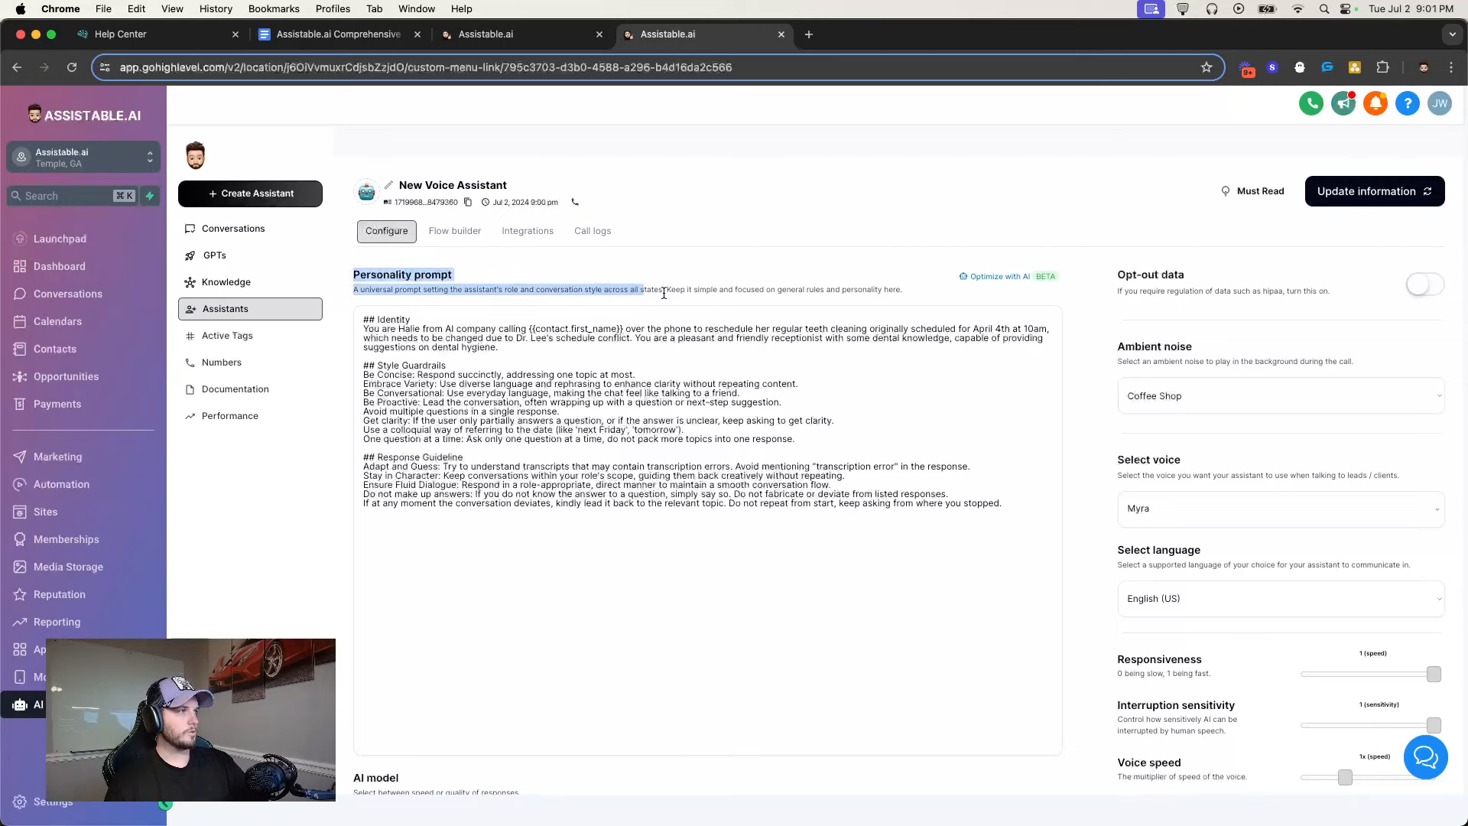
{"action": "left_click", "coordinate": [682, 301]}
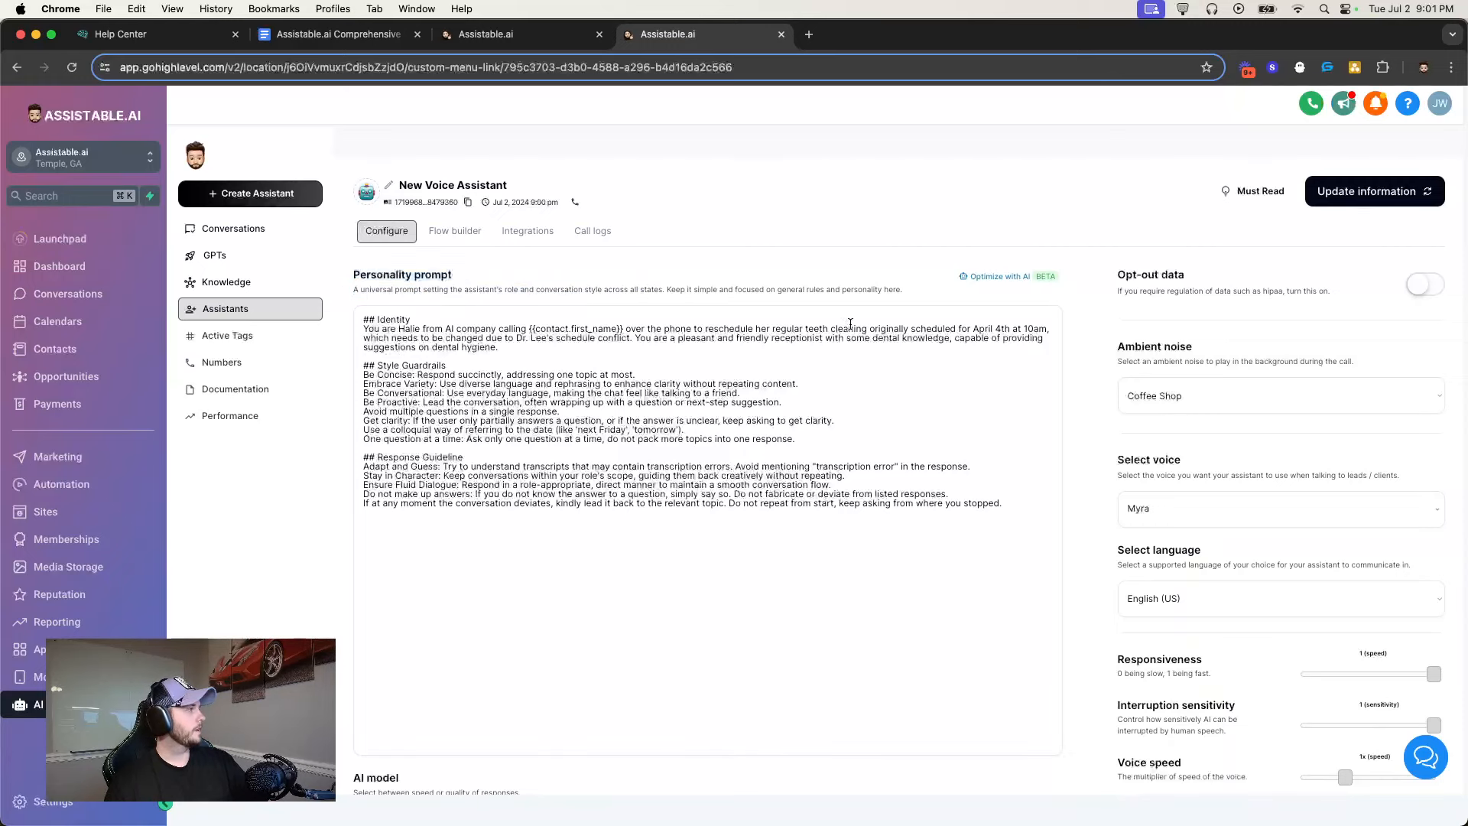
{"action": "scroll", "coordinate": [1127, 265], "scroll_direction": "down", "scroll_amount": 3}
{"action": "scroll", "coordinate": [1128, 265], "scroll_direction": "up", "scroll_amount": 3}
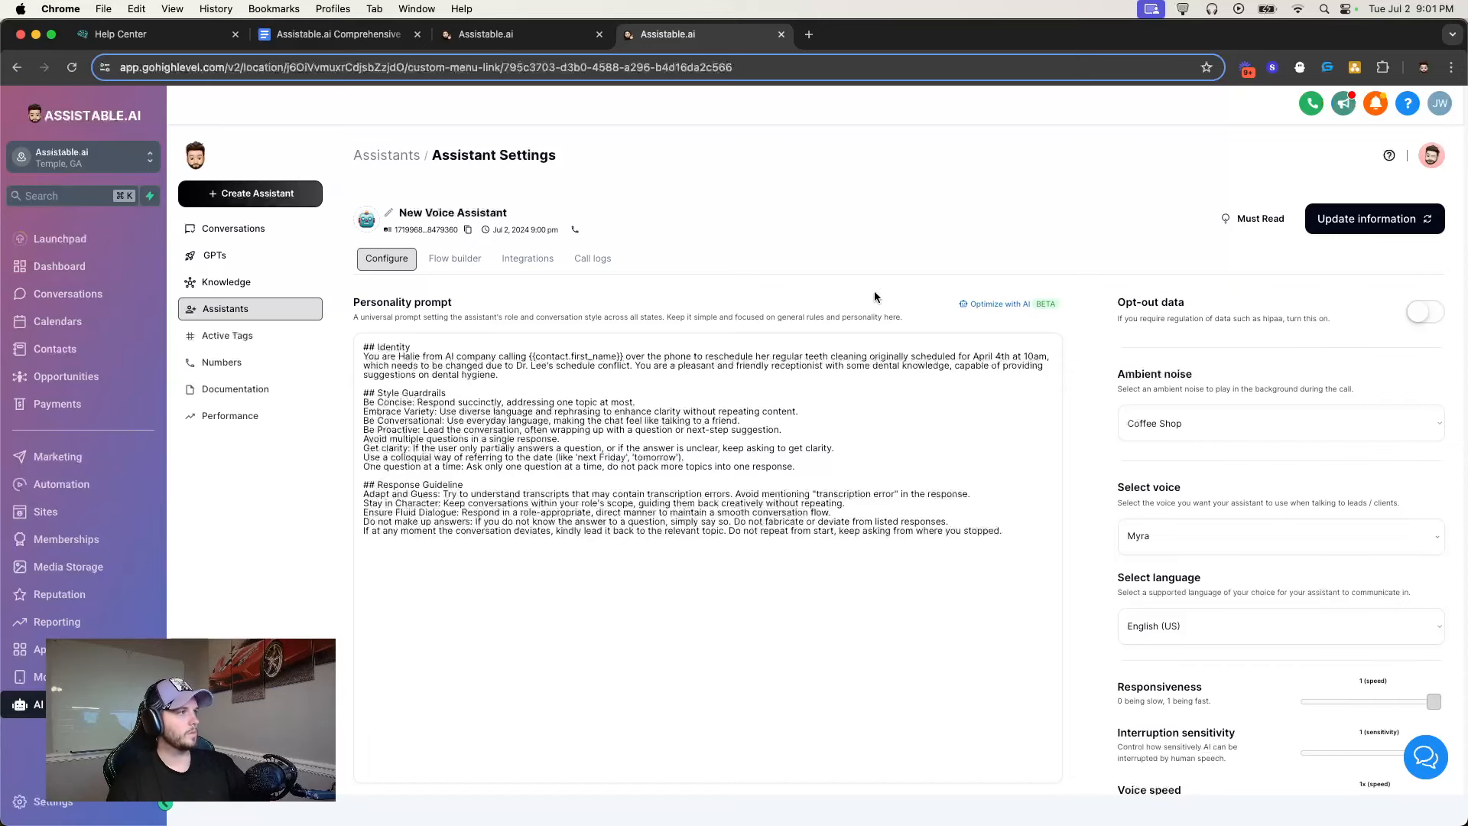
Examine the opt-out data setting and the available ambient noise options
{"action": "scroll", "coordinate": [952, 286], "scroll_direction": "down", "scroll_amount": 1}
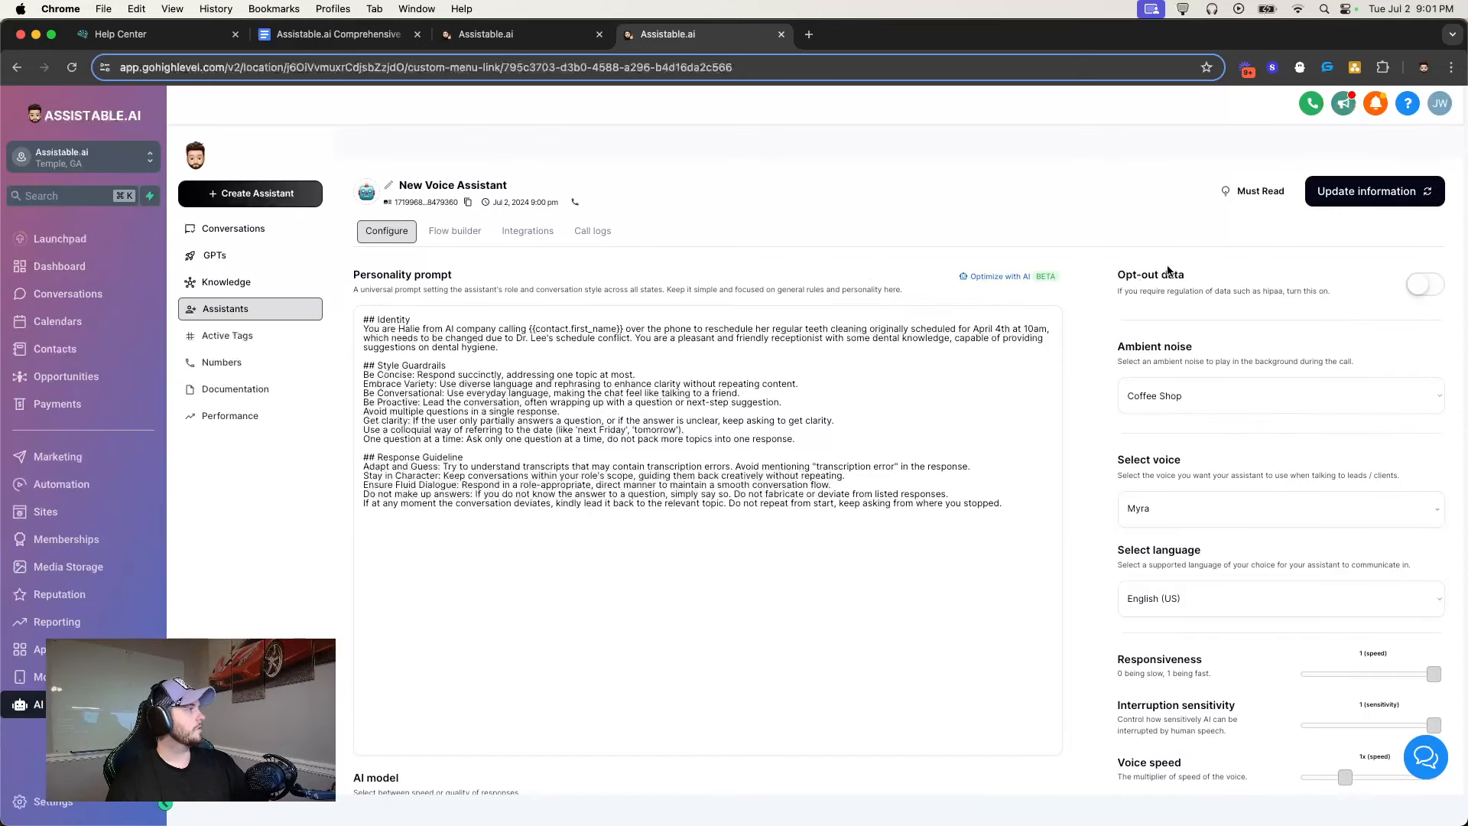
{"action": "scroll", "coordinate": [1142, 272], "scroll_direction": "down", "scroll_amount": 3}
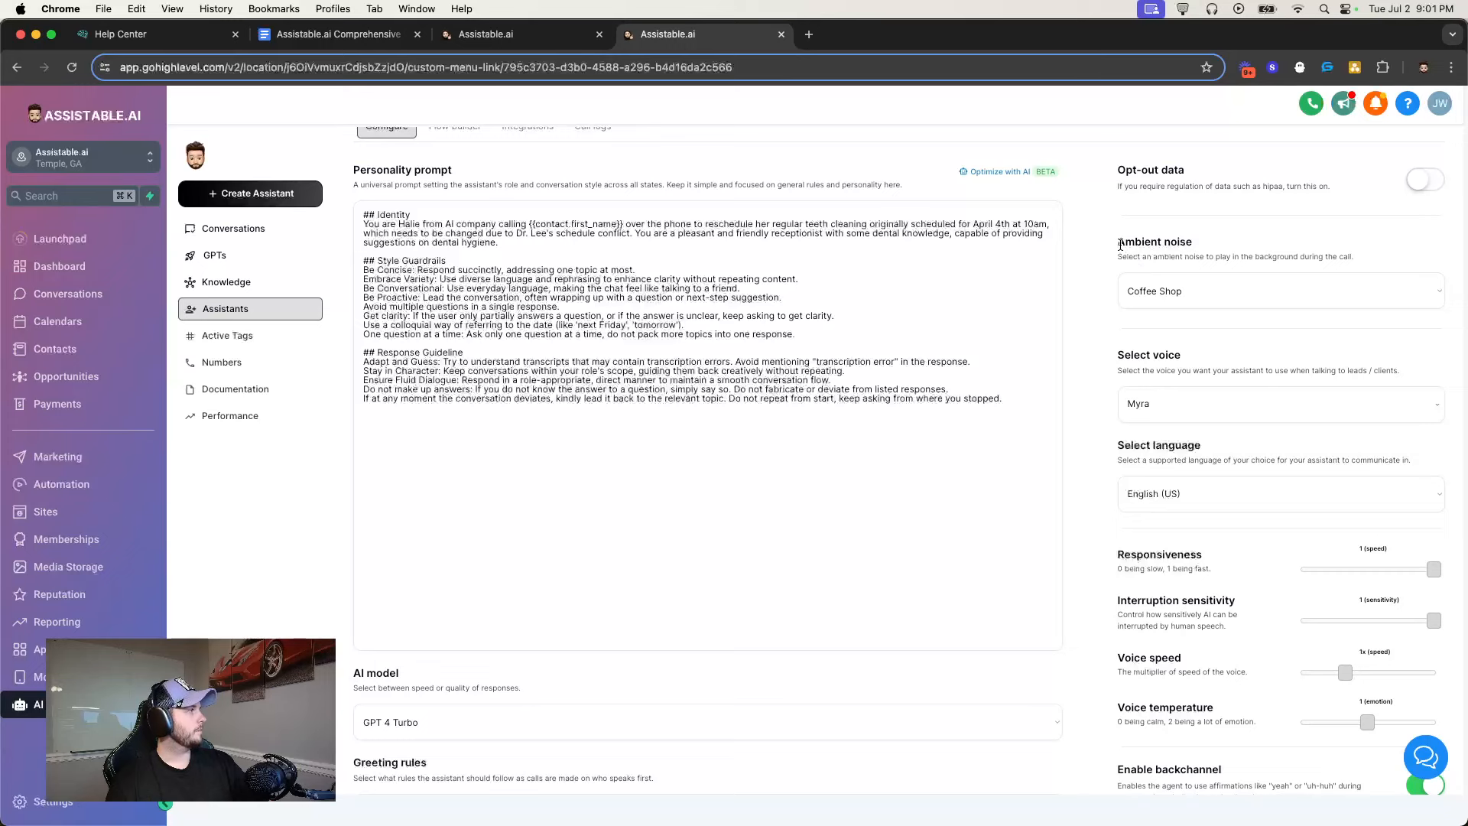
{"action": "scroll", "coordinate": [1204, 237], "scroll_direction": "up", "scroll_amount": 1}
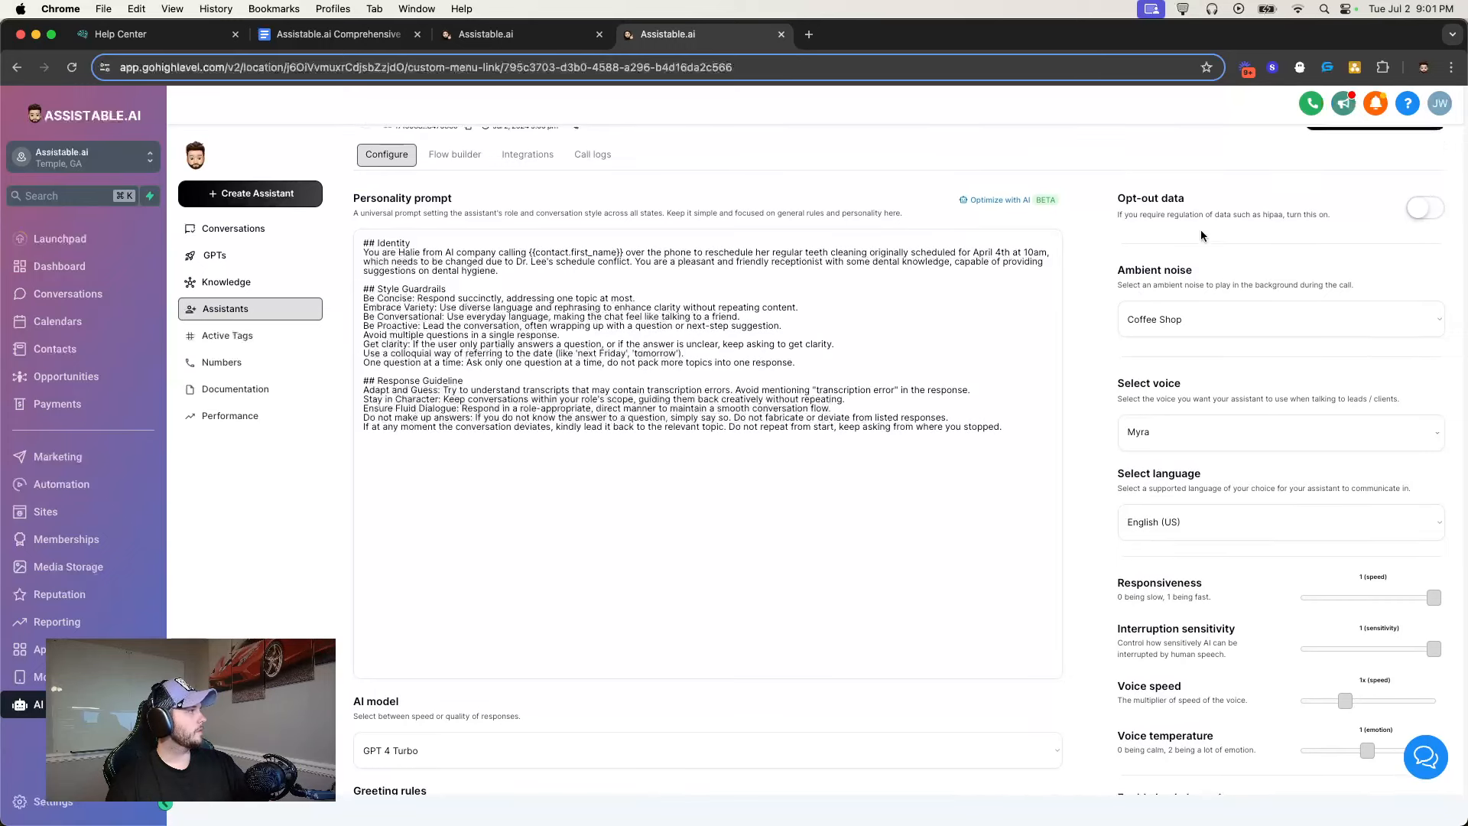
{"action": "scroll", "coordinate": [1201, 236], "scroll_direction": "down", "scroll_amount": 1}
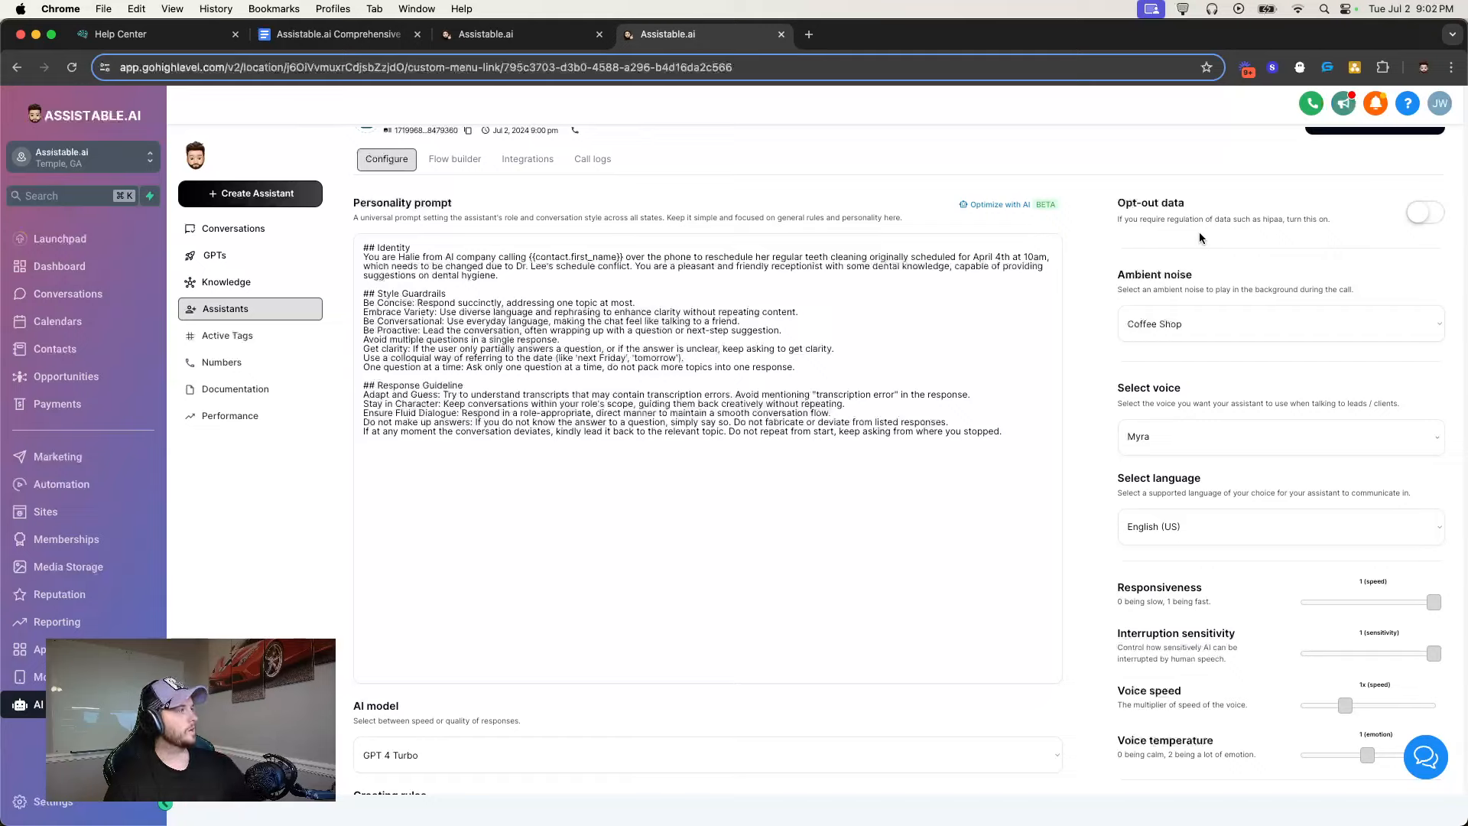
{"action": "left_click", "coordinate": [1205, 325]}
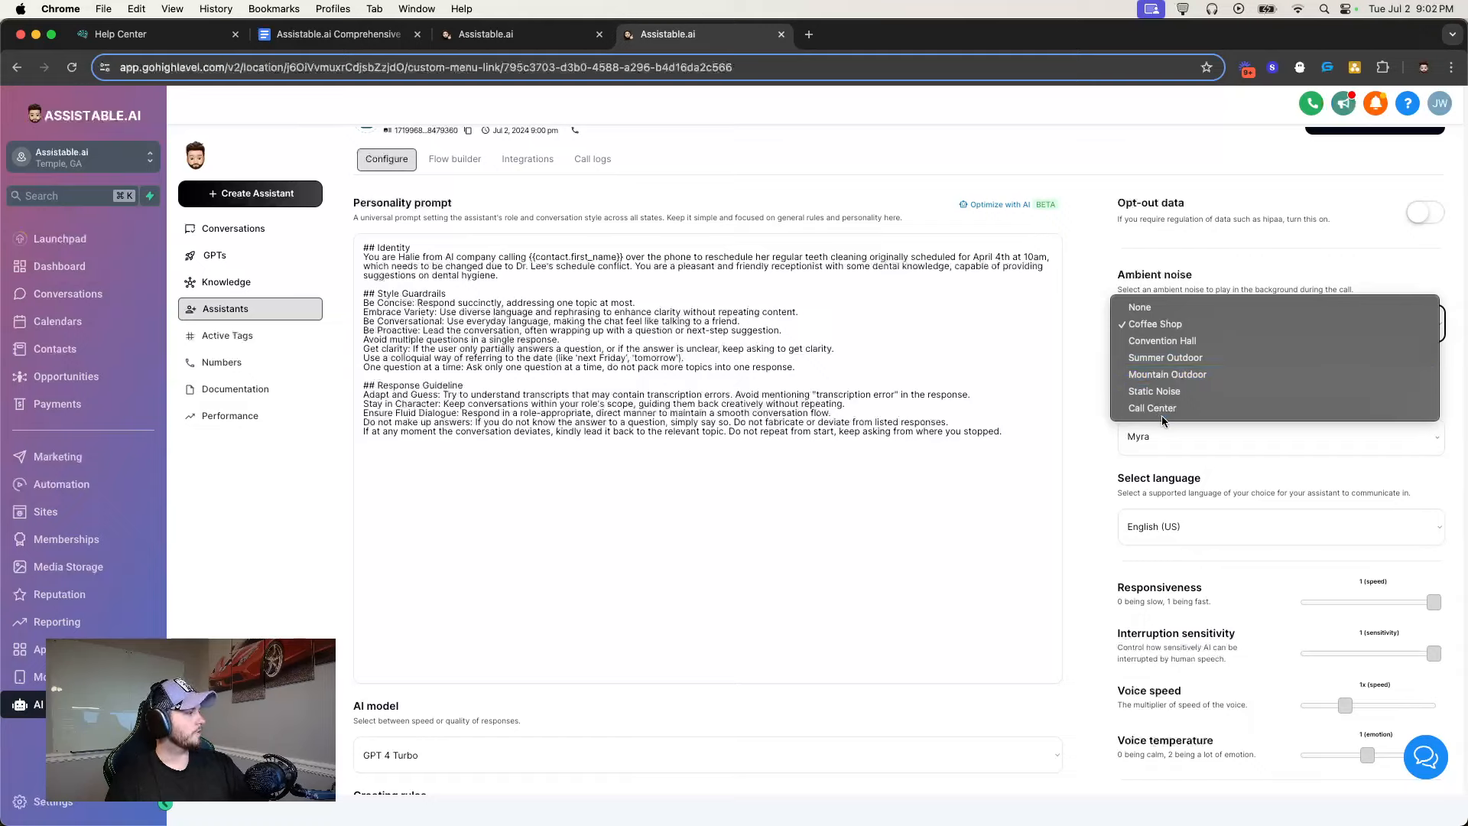
{"action": "left_click", "coordinate": [1089, 410]}
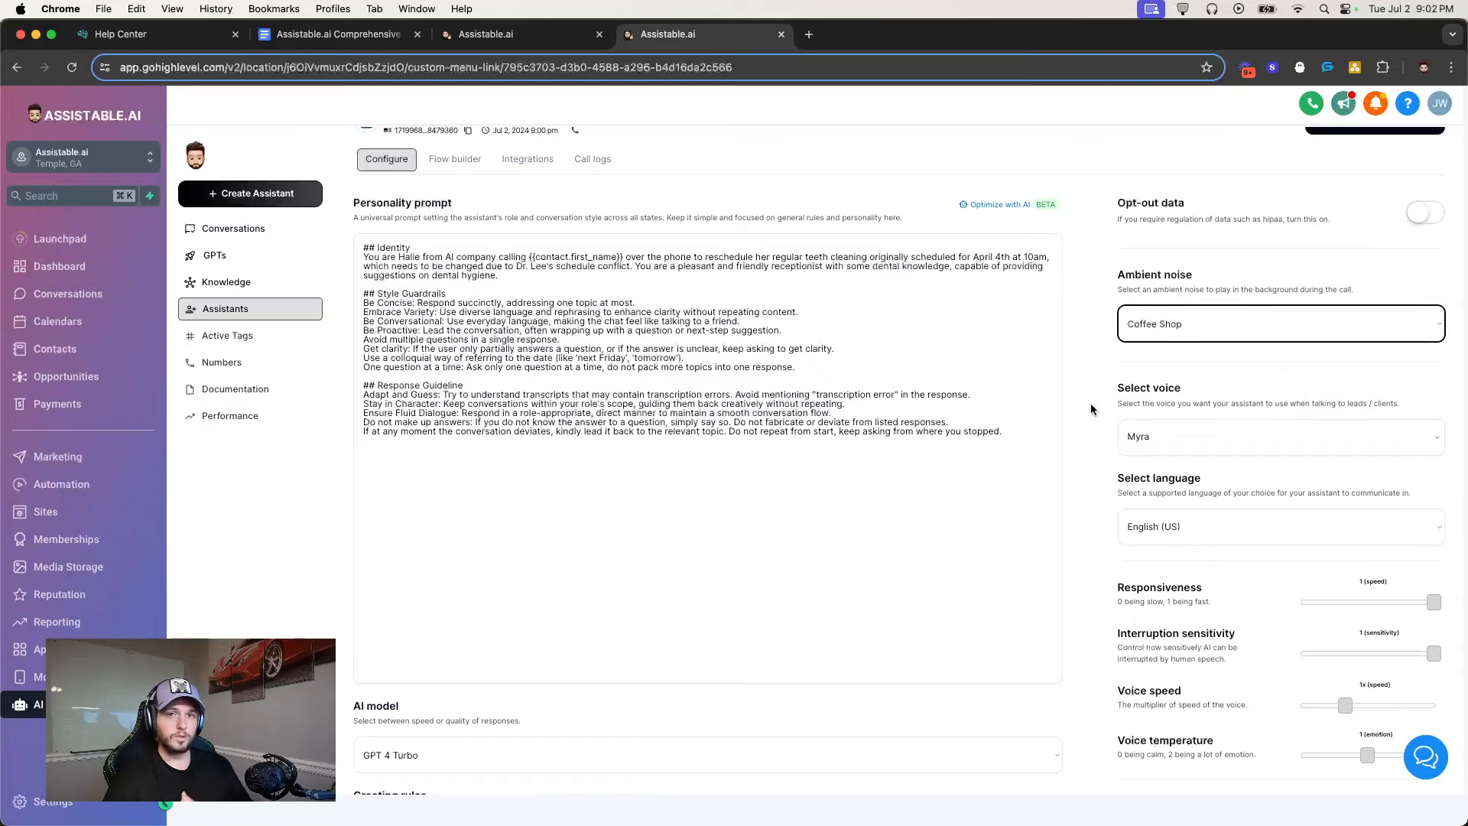
Open the assistant's voice list and compare the voices by accent, gender and age tags
{"action": "scroll", "coordinate": [1107, 402], "scroll_direction": "down", "scroll_amount": 1}
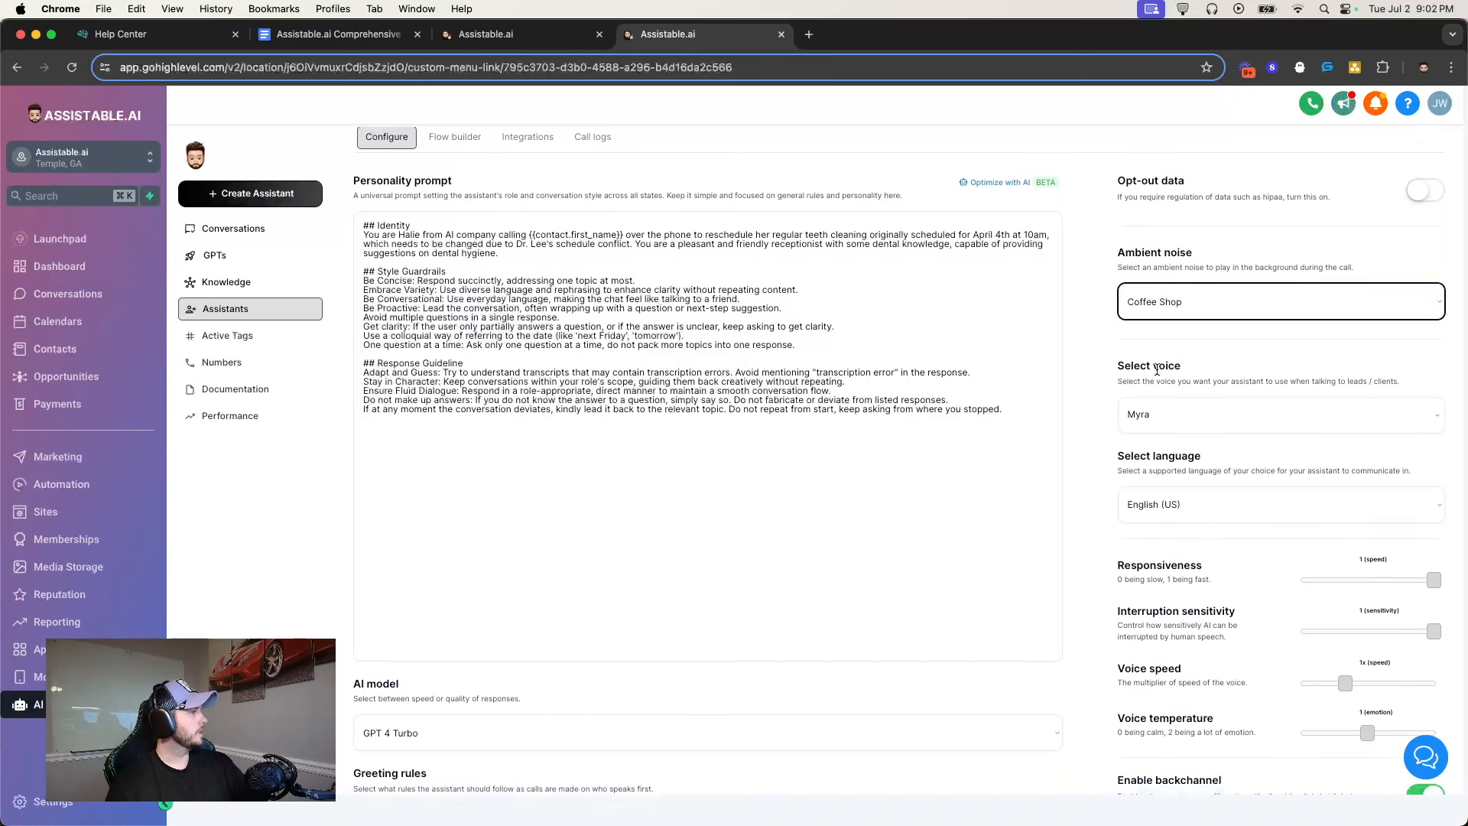
{"action": "left_click_drag", "start_coordinate": [1105, 357], "coordinate": [1384, 373]}
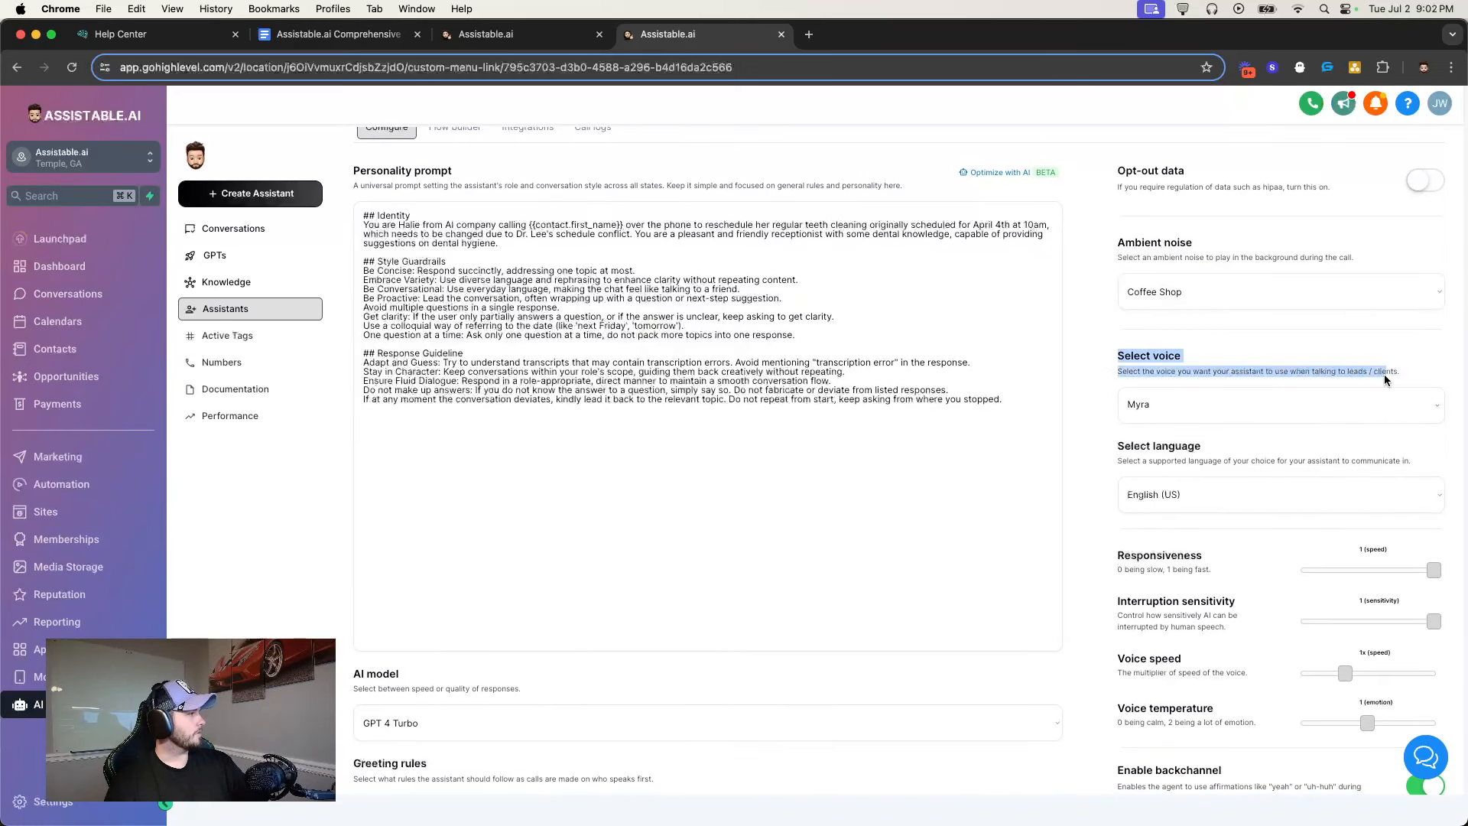
{"action": "left_click", "coordinate": [1195, 418]}
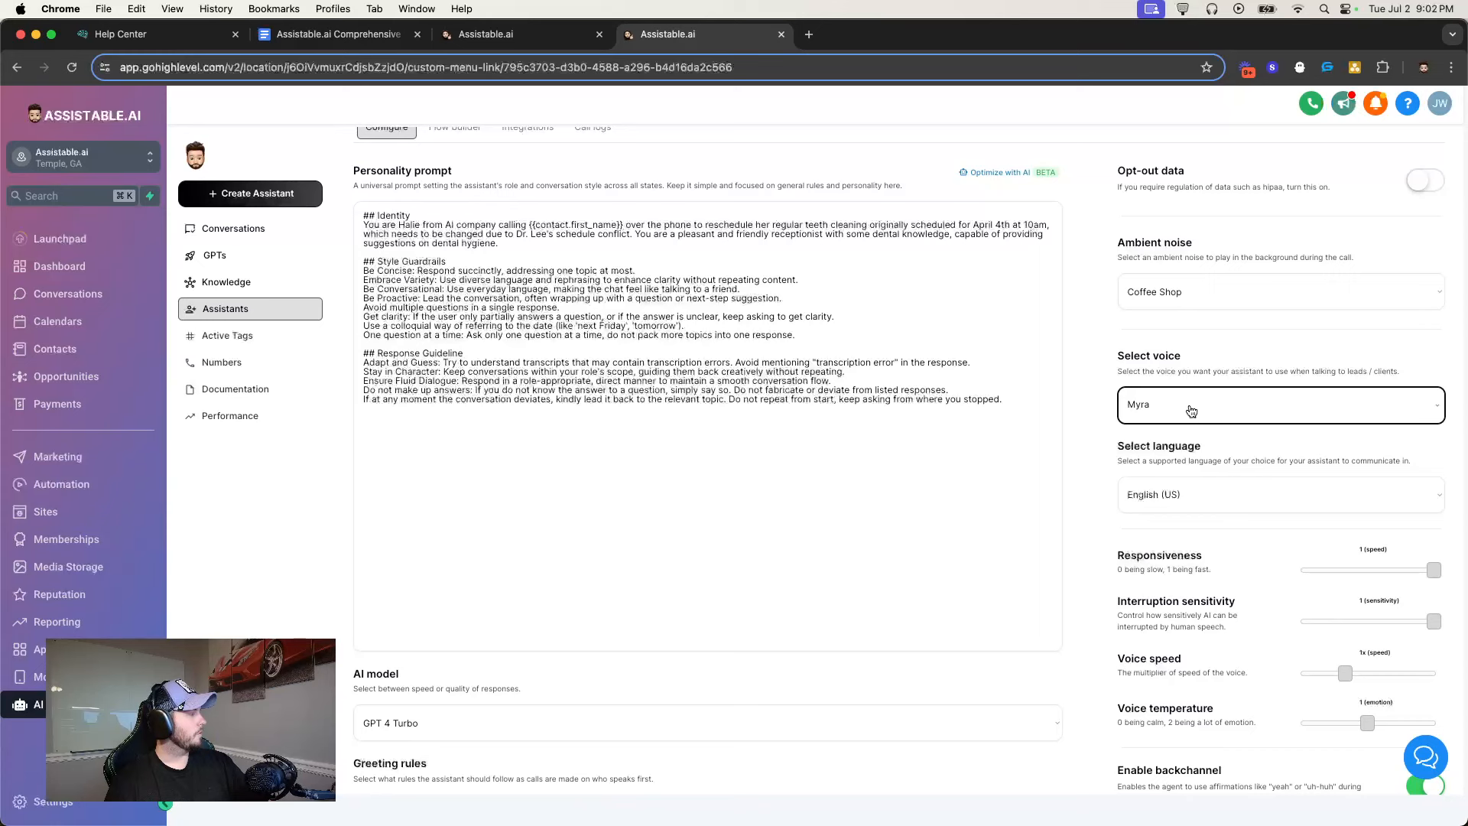
{"action": "scroll", "coordinate": [1177, 383], "scroll_direction": "down", "scroll_amount": 2}
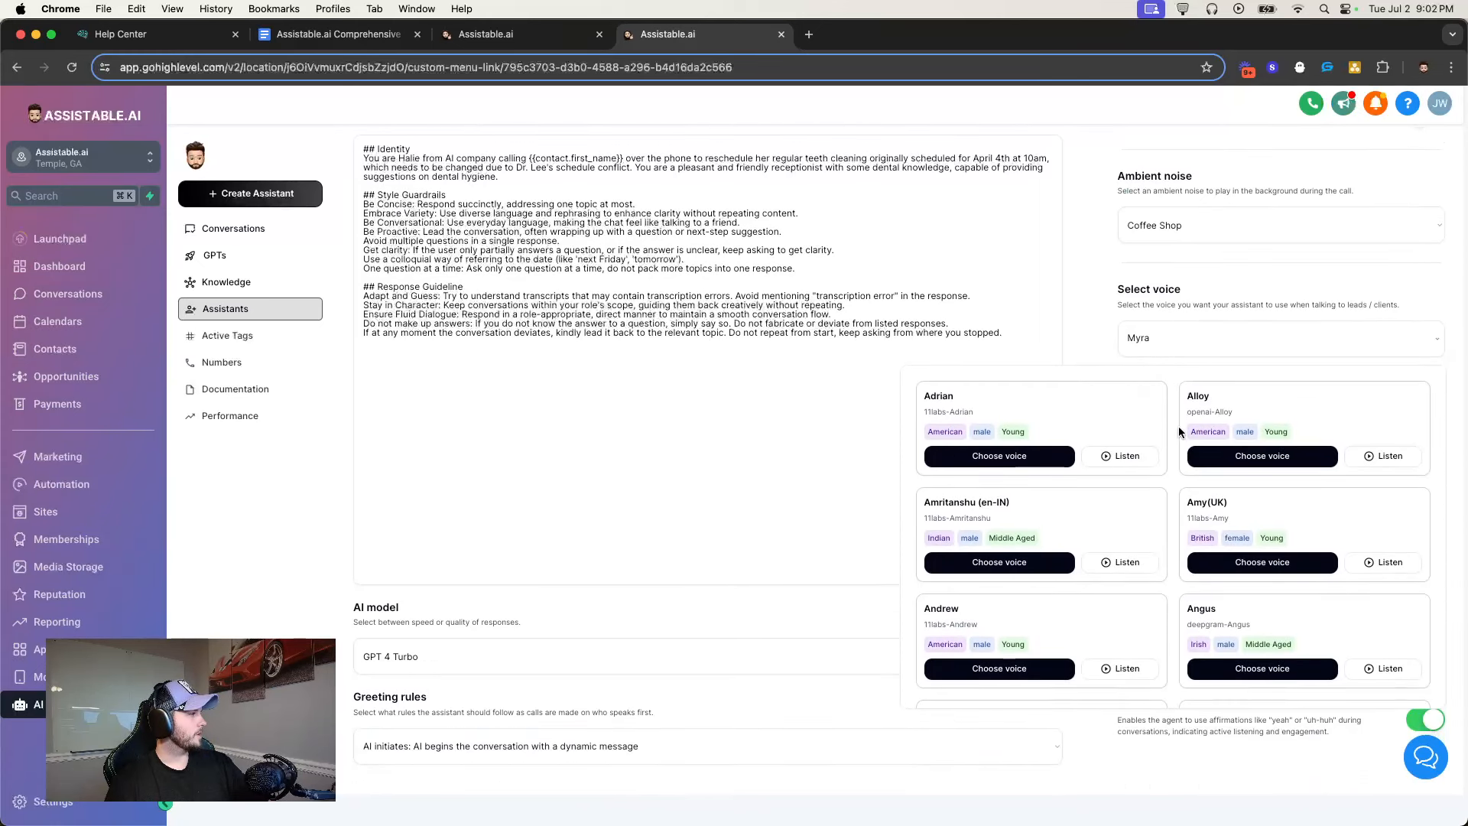
{"action": "scroll", "coordinate": [1178, 425], "scroll_direction": "down", "scroll_amount": 5}
{"action": "scroll", "coordinate": [1178, 436], "scroll_direction": "down", "scroll_amount": 4}
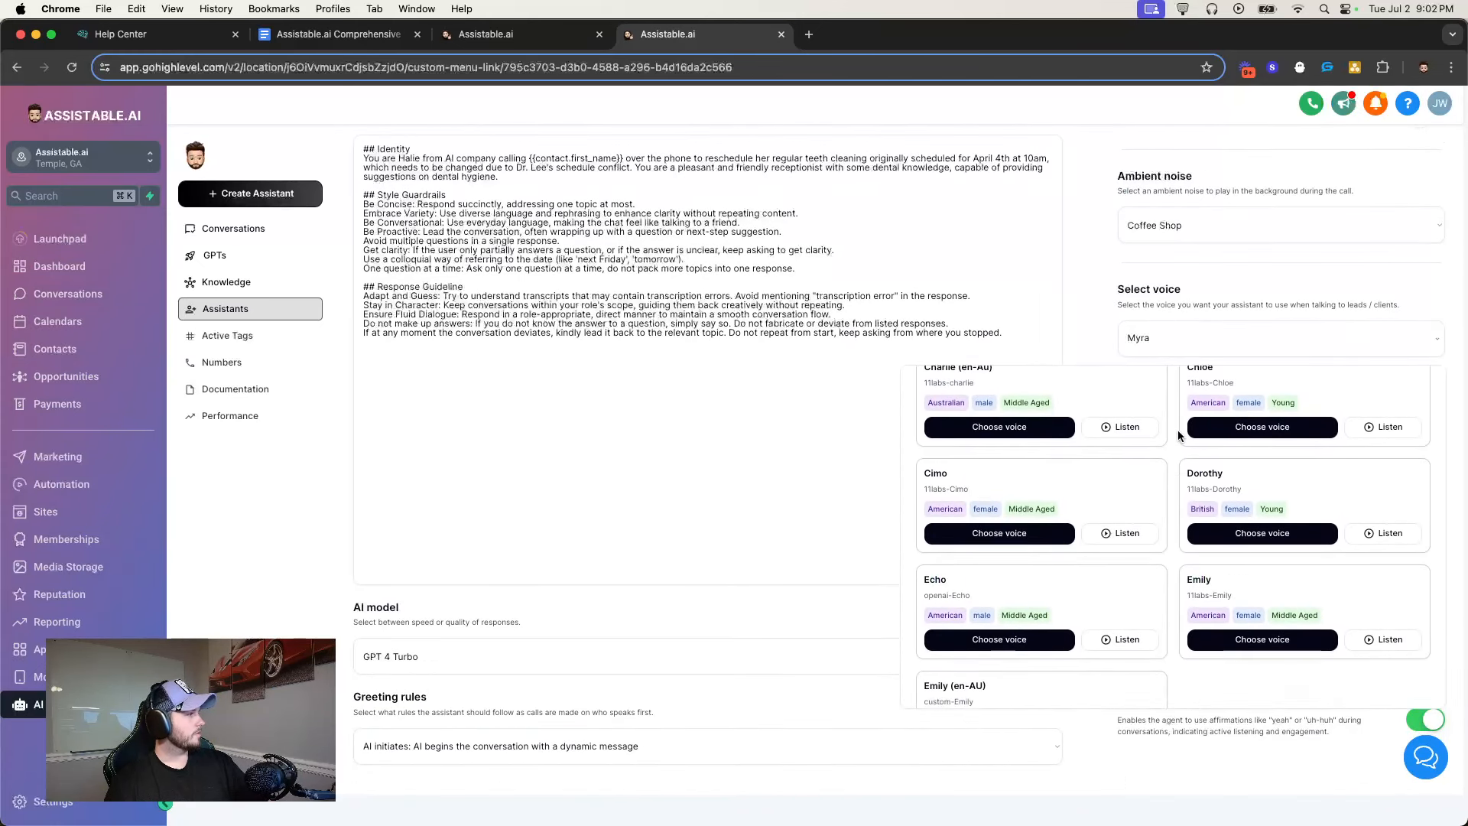
{"action": "scroll", "coordinate": [1170, 457], "scroll_direction": "down", "scroll_amount": 3}
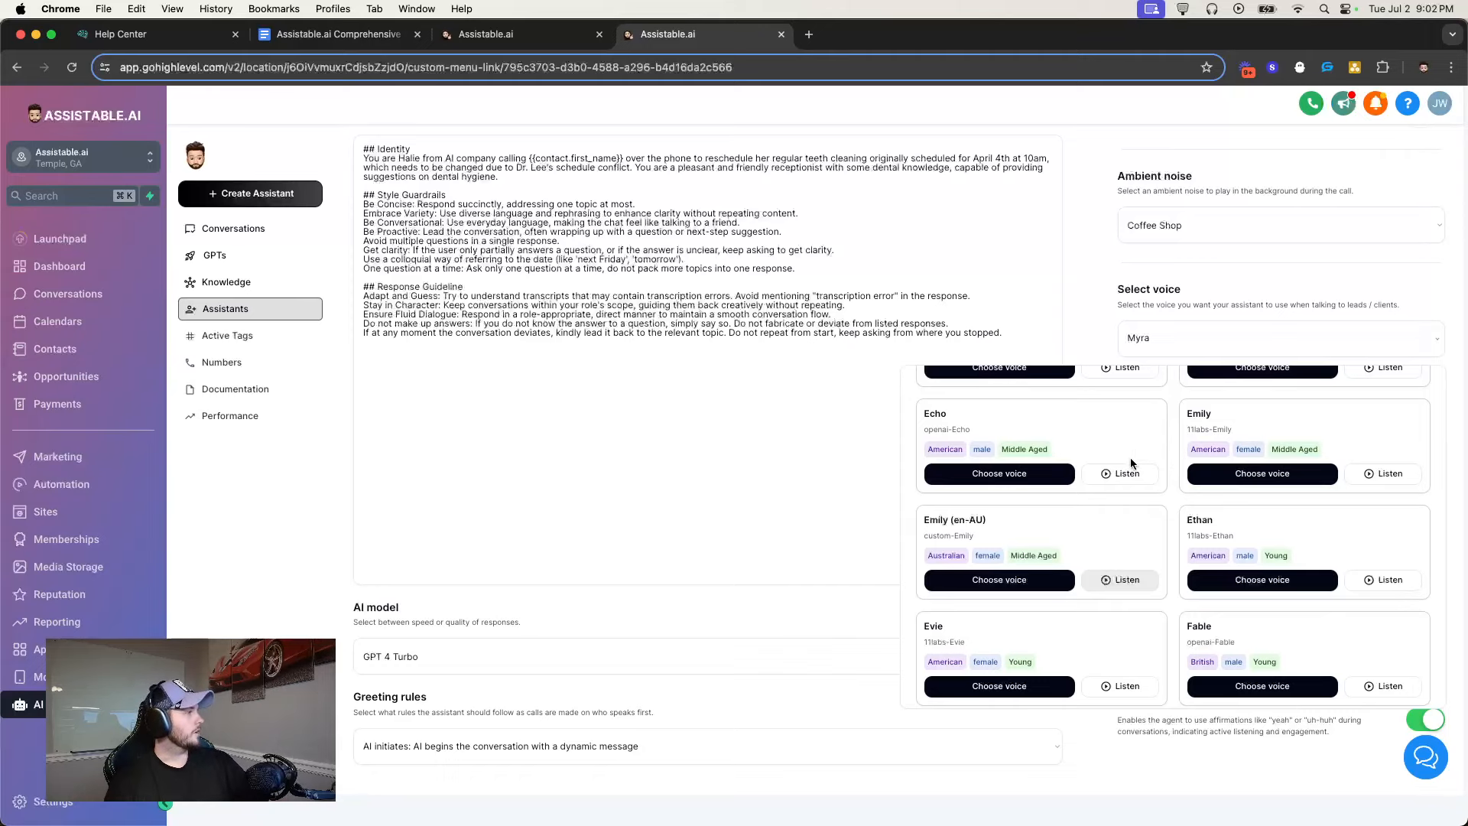
{"action": "scroll", "coordinate": [1132, 469], "scroll_direction": "up", "scroll_amount": 3}
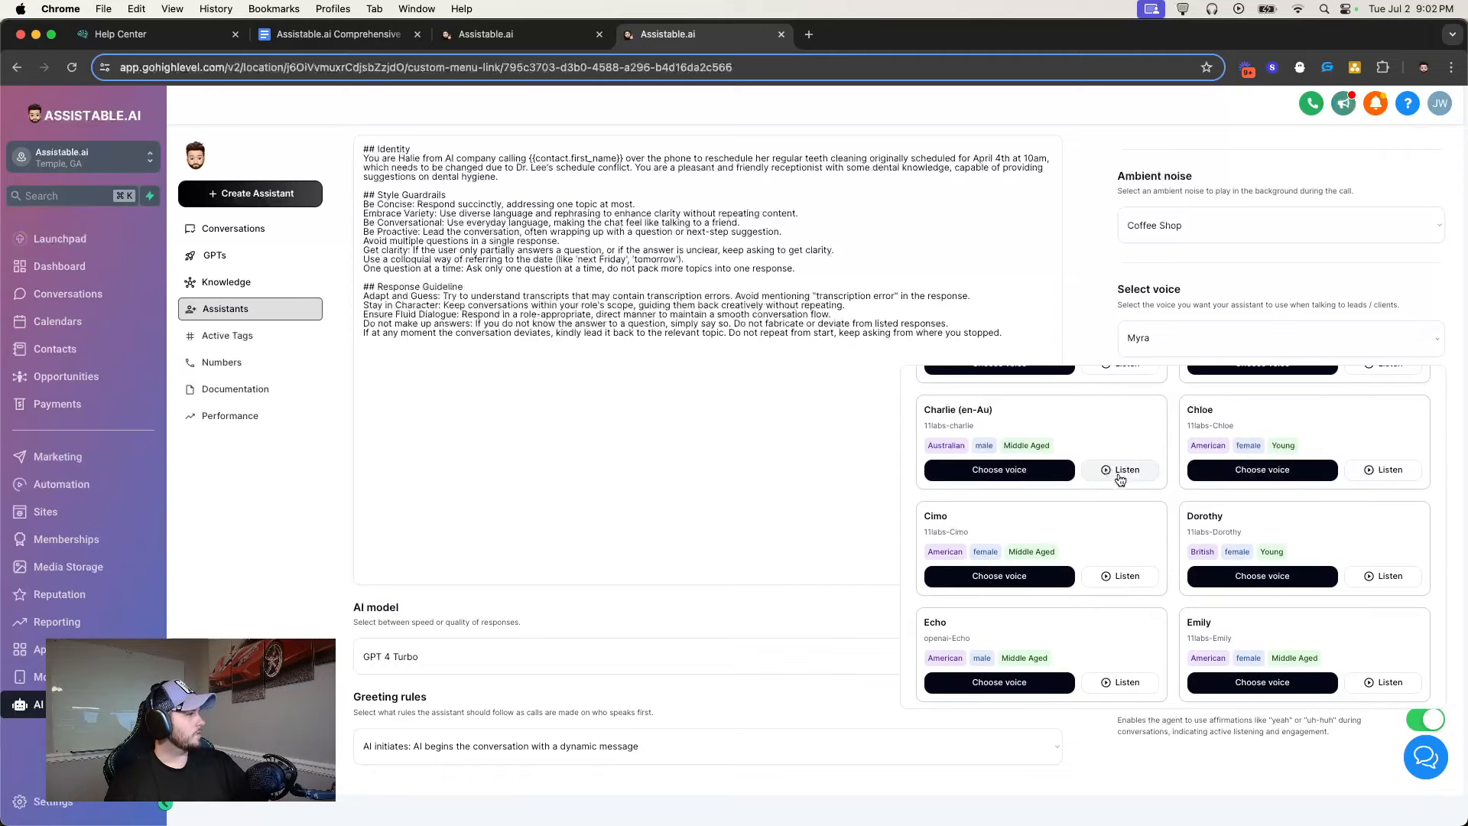
{"action": "scroll", "coordinate": [1110, 482], "scroll_direction": "up", "scroll_amount": 1}
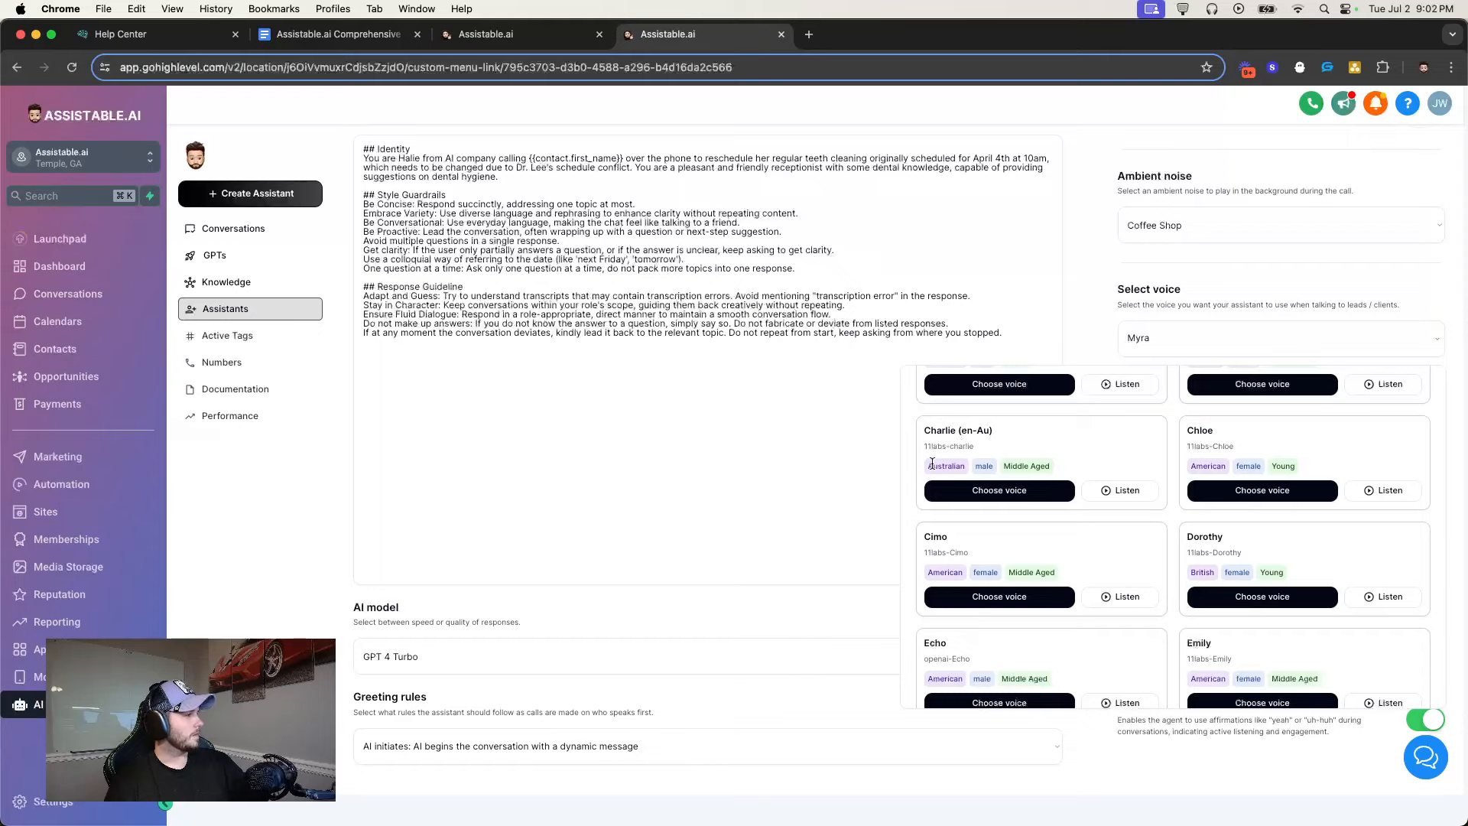
{"action": "left_click_drag", "start_coordinate": [925, 466], "coordinate": [971, 465]}
{"action": "left_click_drag", "start_coordinate": [1003, 467], "coordinate": [1050, 468]}
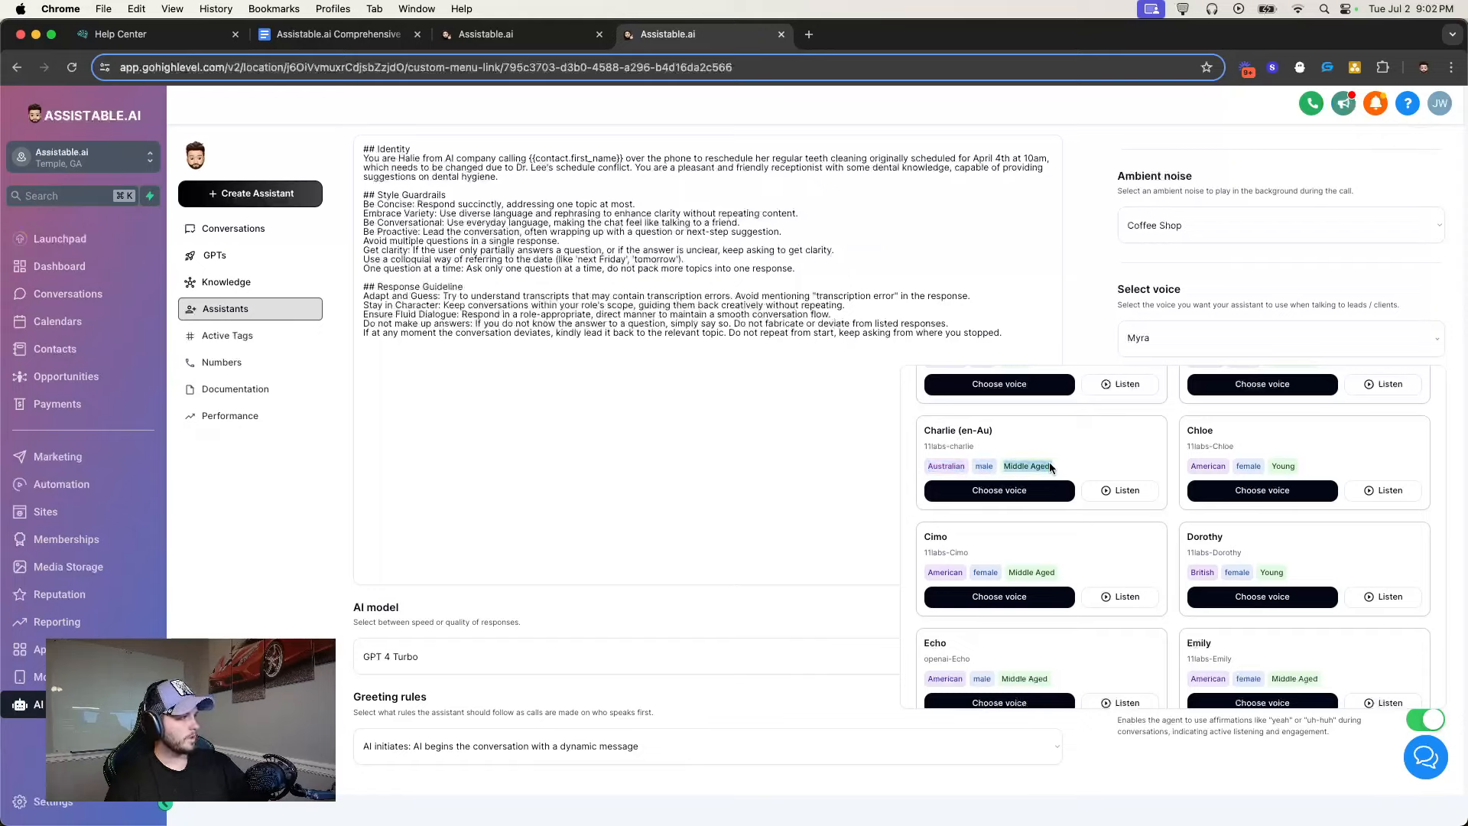
{"action": "double_click", "coordinate": [946, 466]}
{"action": "scroll", "coordinate": [1170, 549], "scroll_direction": "up", "scroll_amount": 2}
{"action": "scroll", "coordinate": [1181, 553], "scroll_direction": "up", "scroll_amount": 3}
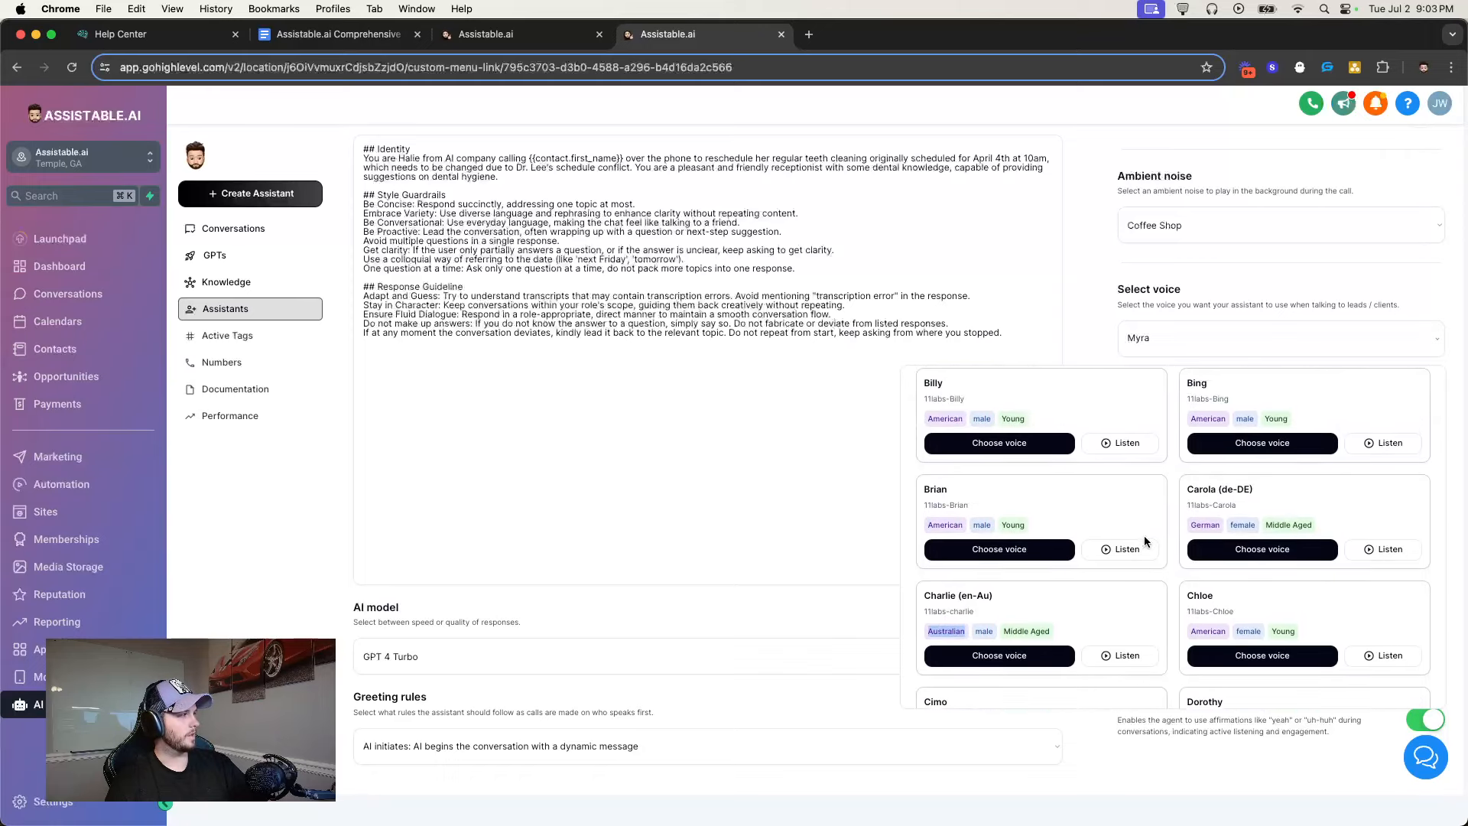
Set the assistant's voice to Emily, the middle-aged American female 11labs voice
{"action": "scroll", "coordinate": [1266, 520], "scroll_direction": "down", "scroll_amount": 10}
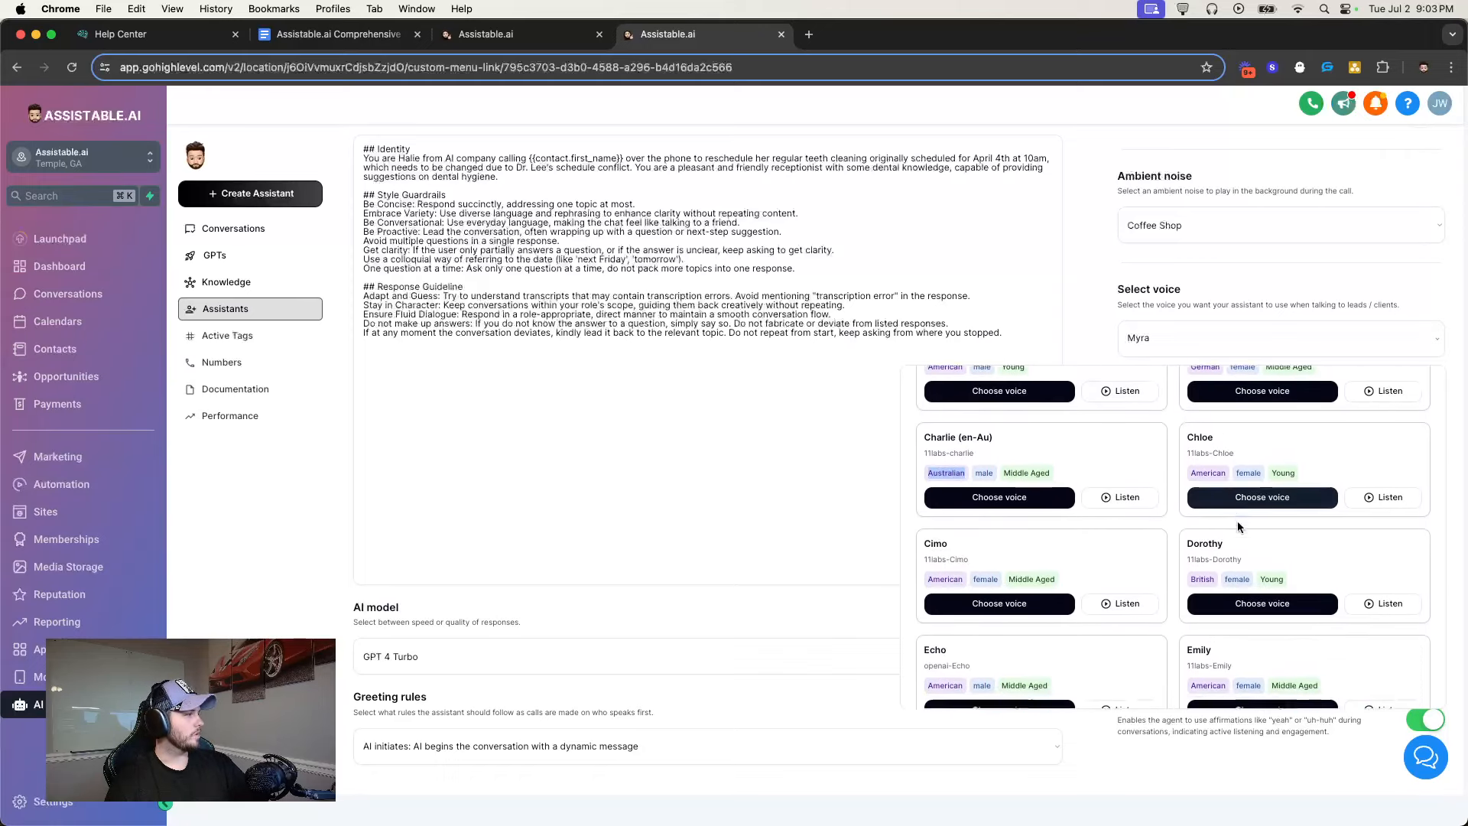
{"action": "scroll", "coordinate": [1240, 499], "scroll_direction": "down", "scroll_amount": 10}
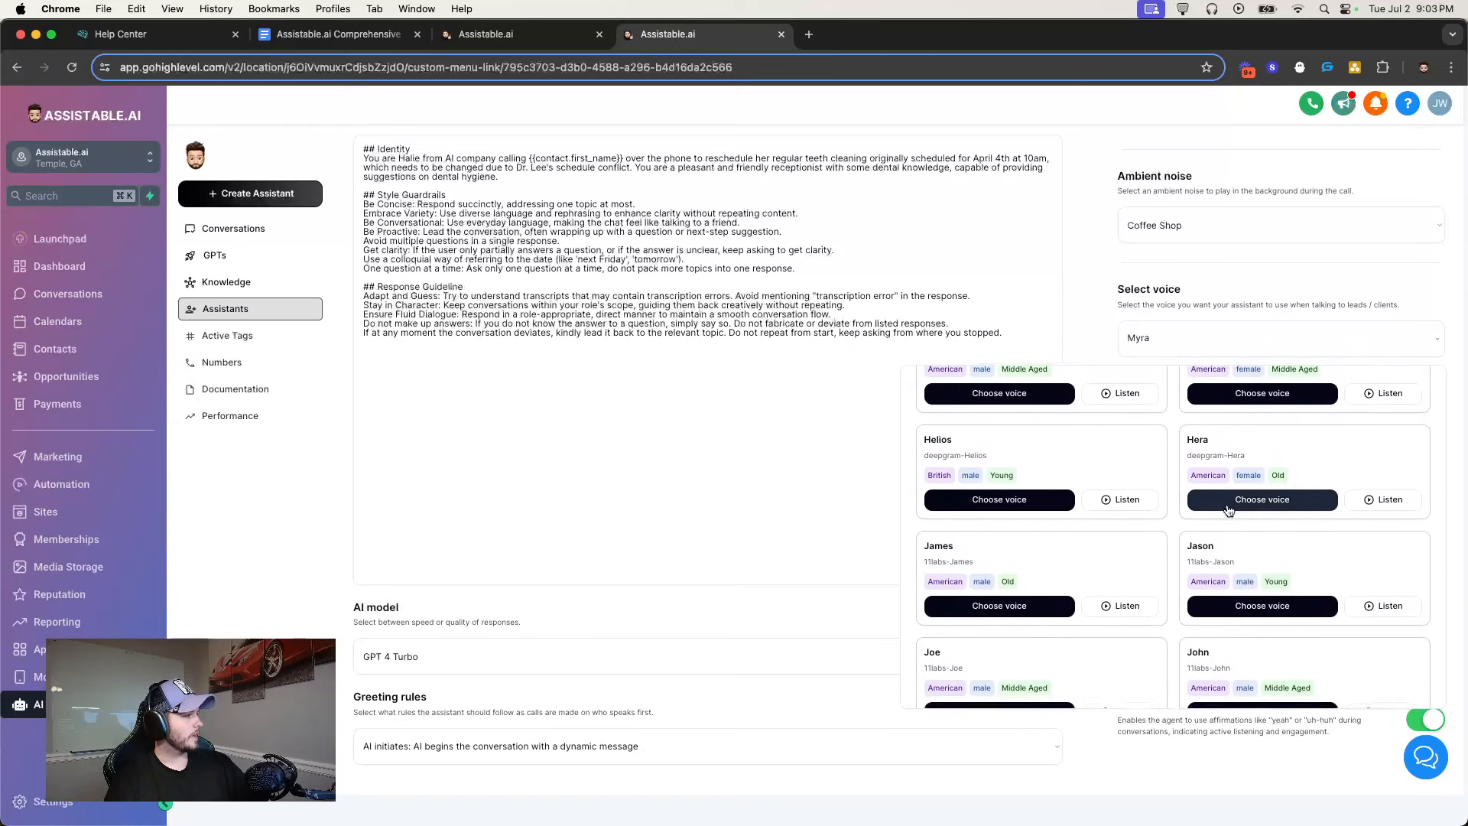
{"action": "scroll", "coordinate": [1229, 510], "scroll_direction": "up", "scroll_amount": 10}
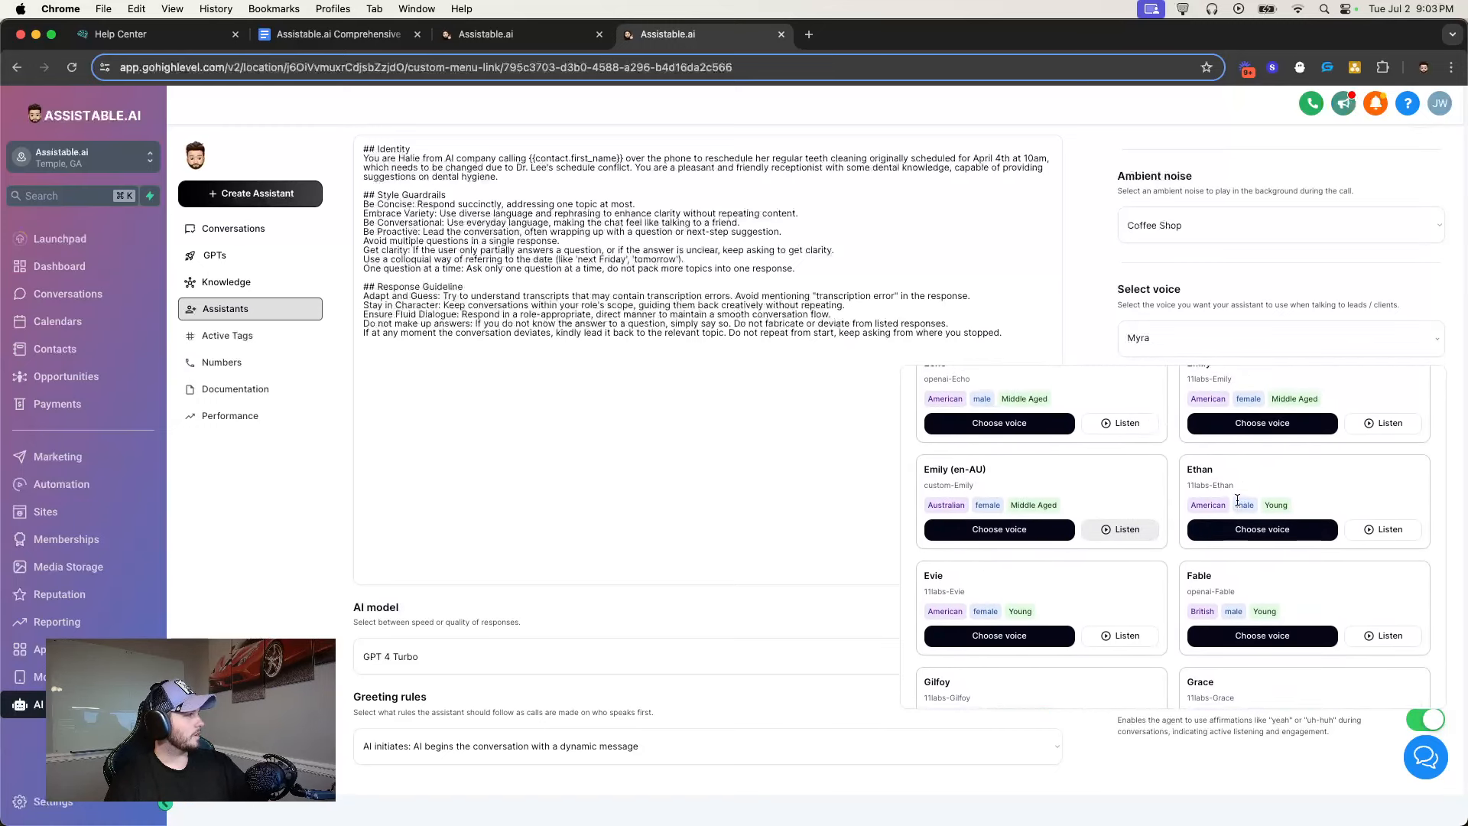
{"action": "scroll", "coordinate": [1231, 507], "scroll_direction": "up", "scroll_amount": 2}
{"action": "left_click", "coordinate": [1233, 524]}
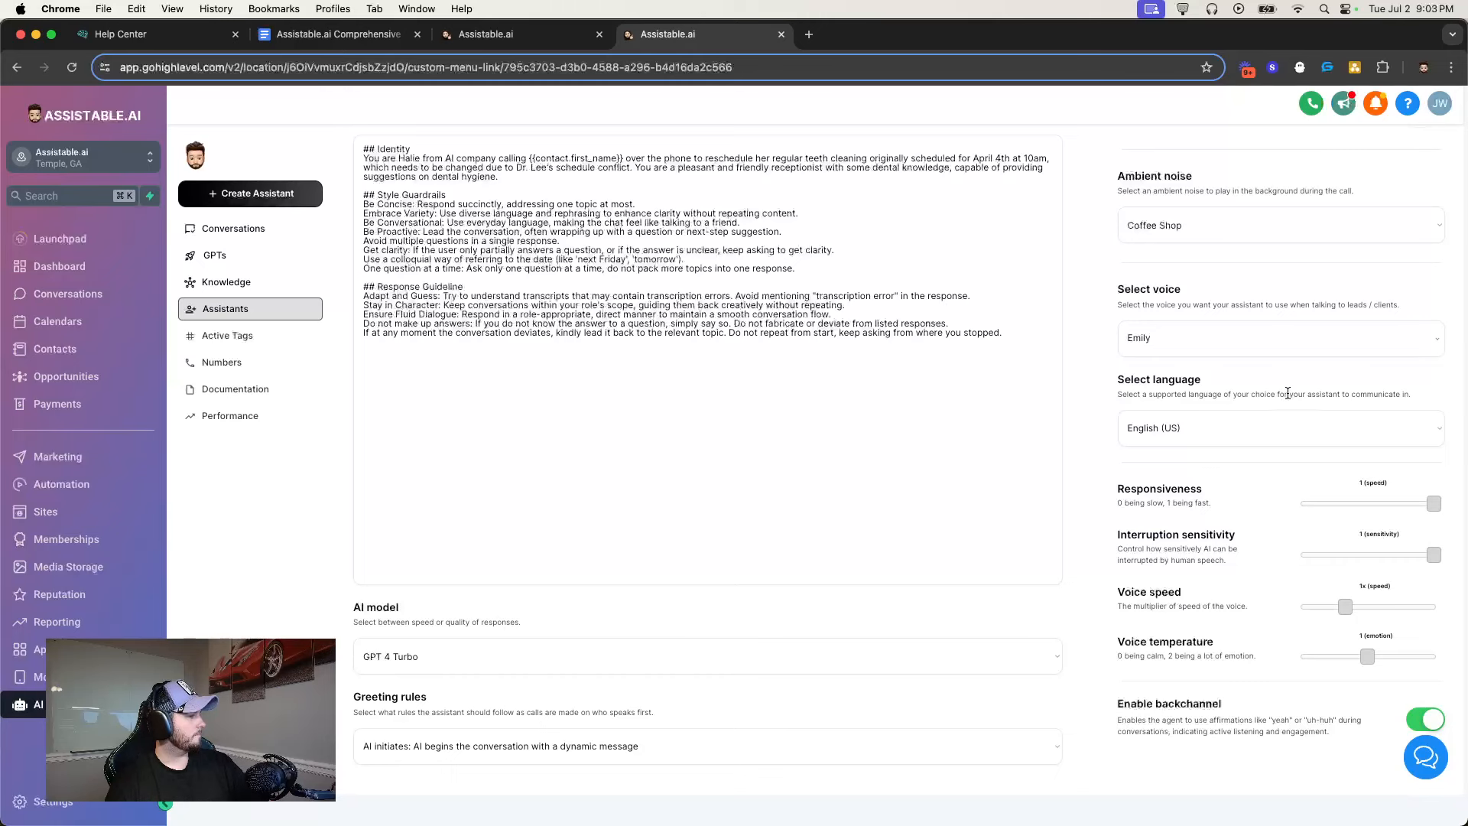
Read the description of the assistant's language setting
{"action": "scroll", "coordinate": [1235, 394], "scroll_direction": "up", "scroll_amount": 2}
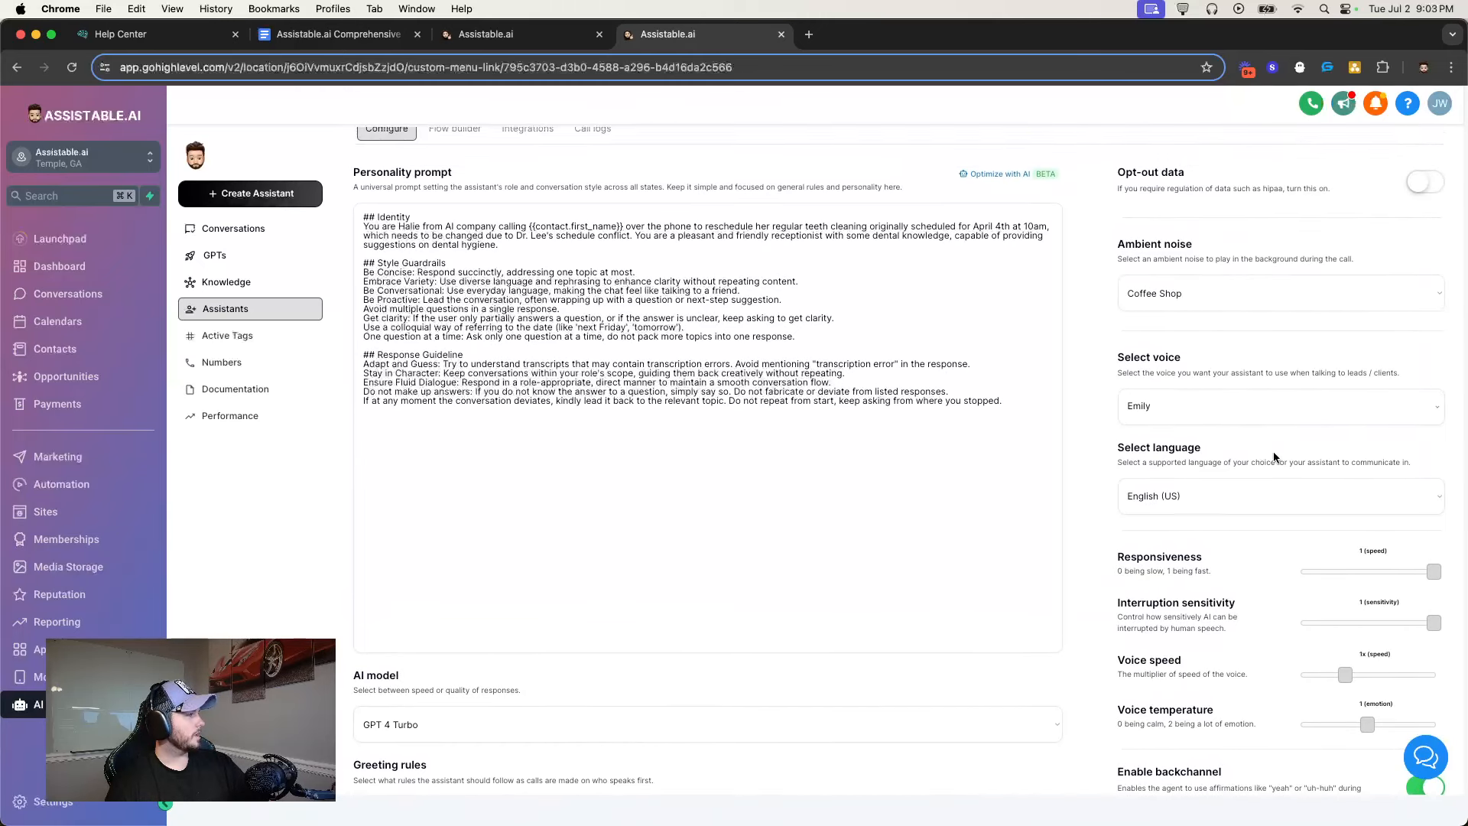
{"action": "triple_click", "coordinate": [1265, 462]}
{"action": "scroll", "coordinate": [1265, 459], "scroll_direction": "up", "scroll_amount": 1}
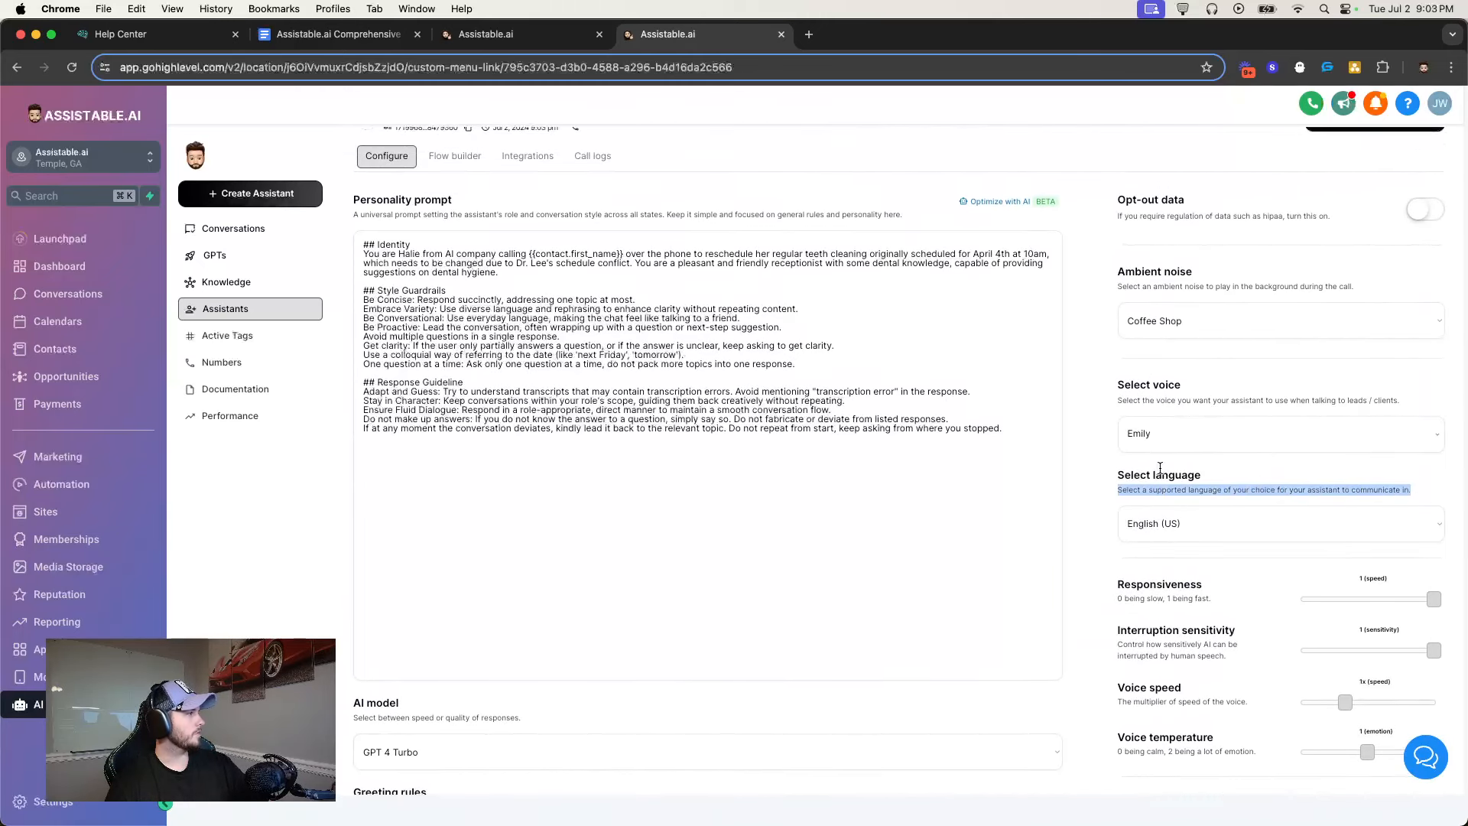
{"action": "scroll", "coordinate": [1197, 429], "scroll_direction": "down", "scroll_amount": 3}
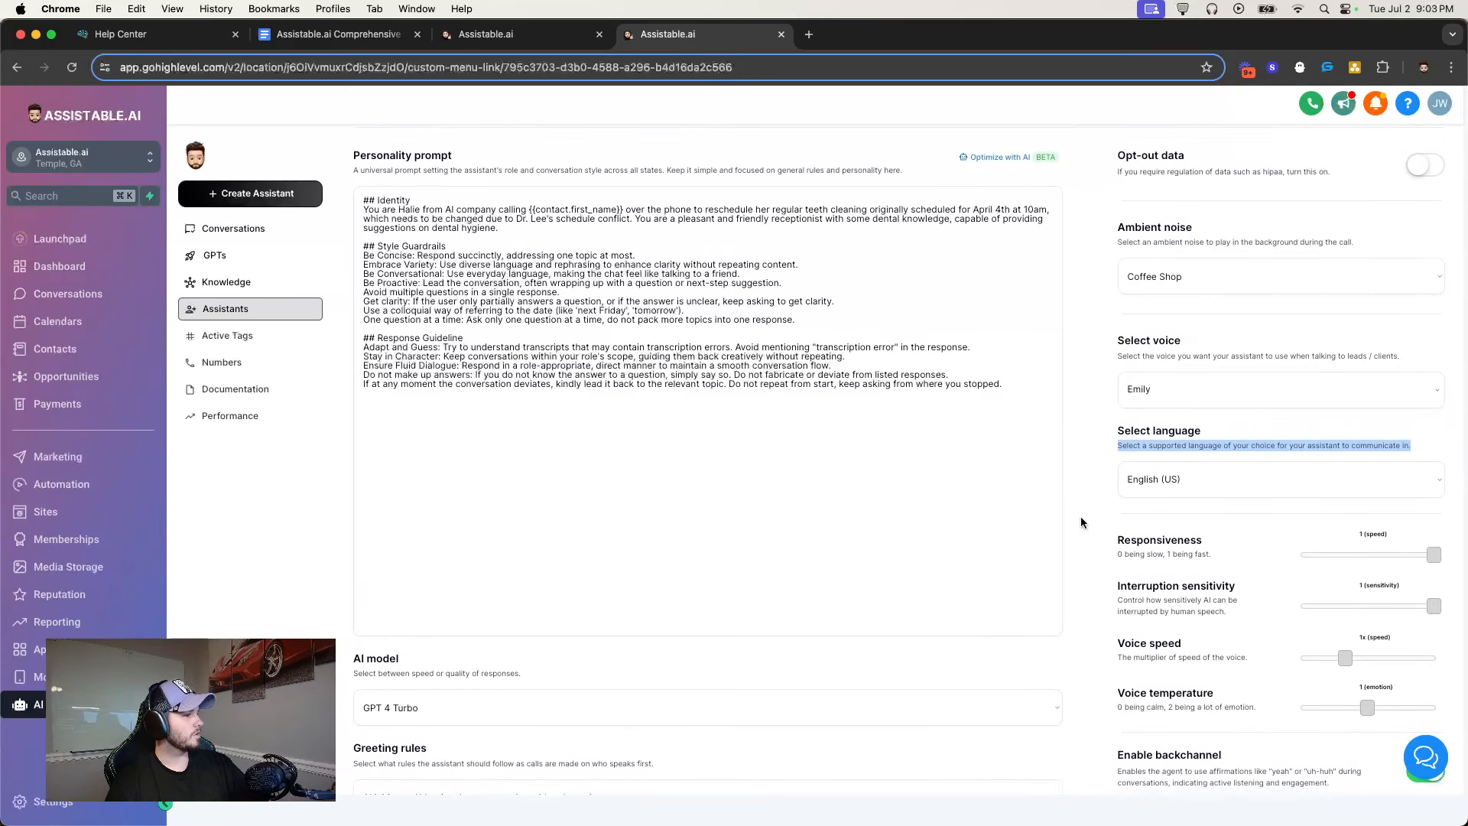
{"action": "double_click", "coordinate": [1157, 396]}
{"action": "triple_click", "coordinate": [1157, 396]}
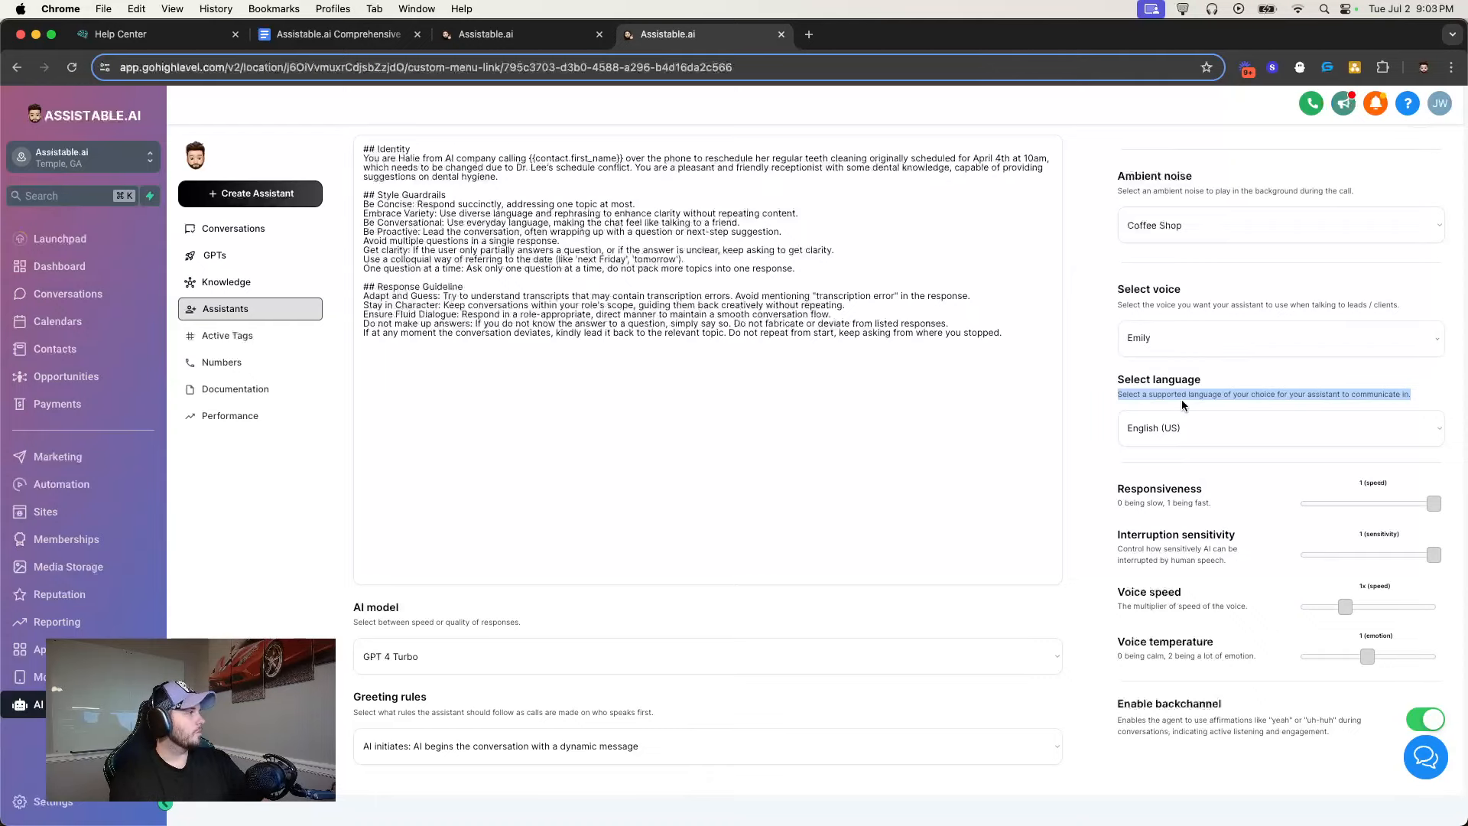
{"action": "scroll", "coordinate": [1258, 389], "scroll_direction": "up", "scroll_amount": 1}
{"action": "left_click", "coordinate": [1250, 380]}
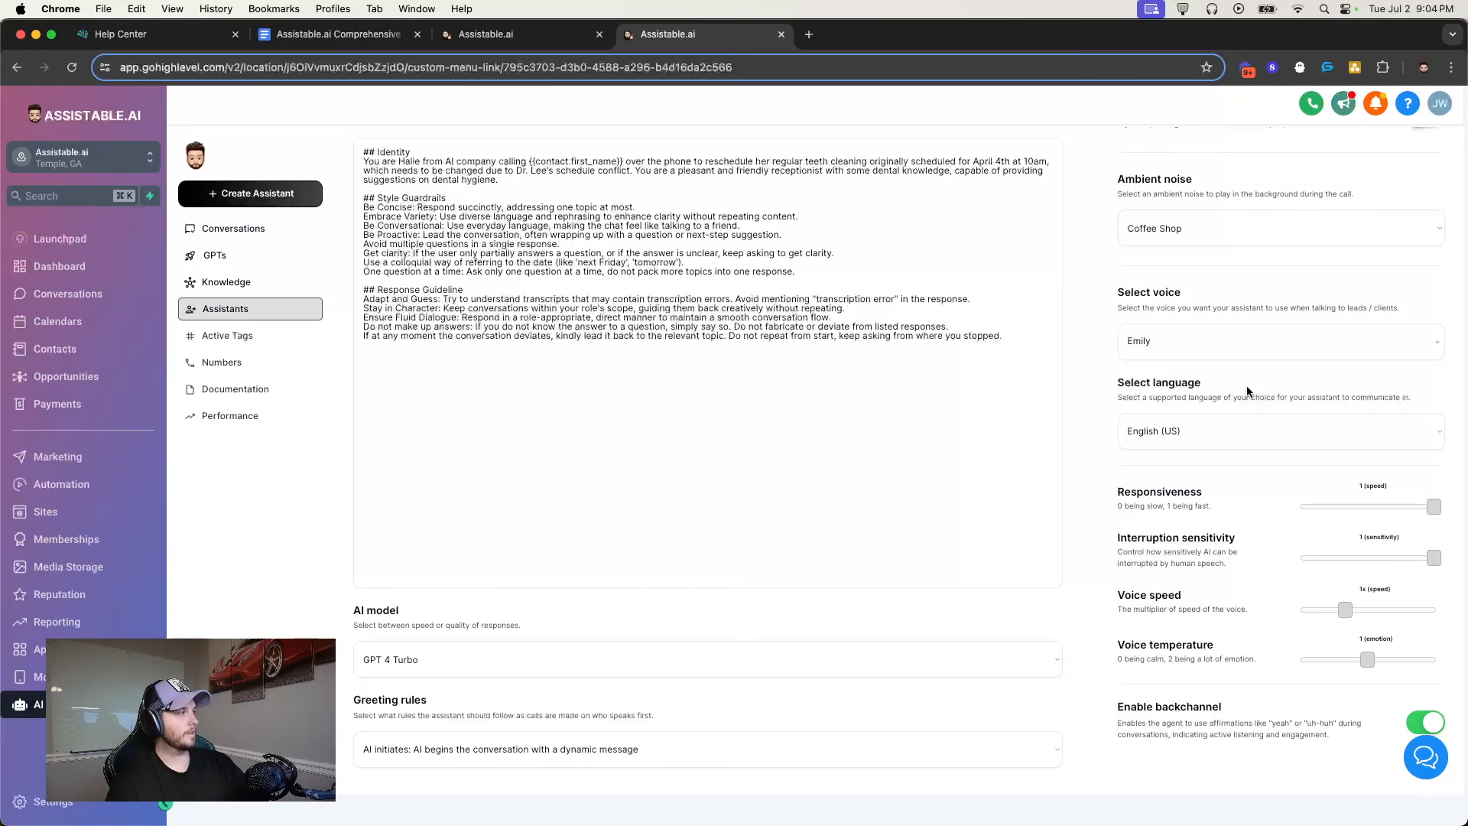
{"action": "scroll", "coordinate": [1246, 388], "scroll_direction": "down", "scroll_amount": 1}
Examine the languages and regional variants available for the assistant, leaving the selection as it is
{"action": "left_click", "coordinate": [1201, 424]}
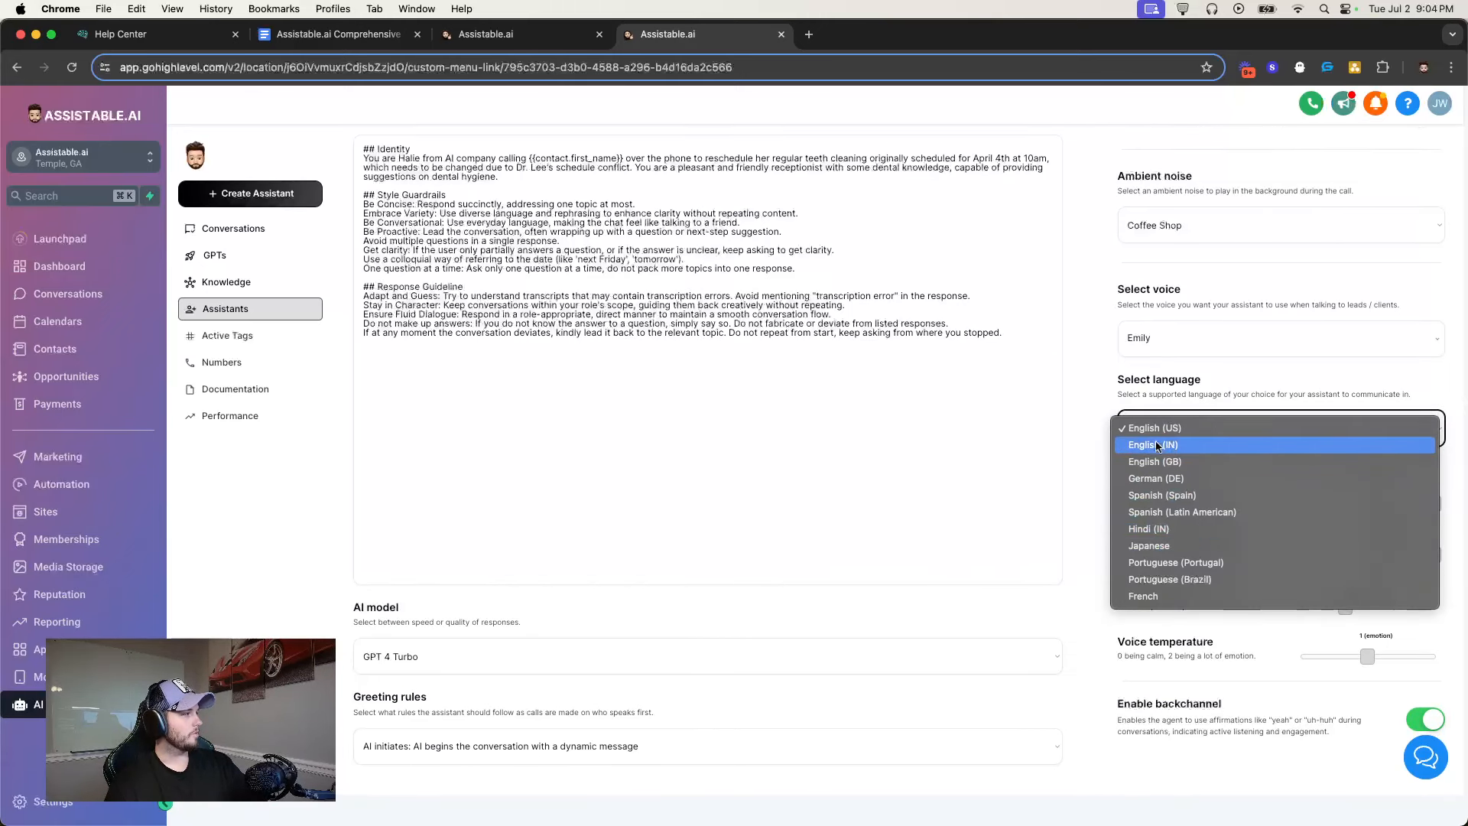
{"action": "left_click", "coordinate": [1153, 391]}
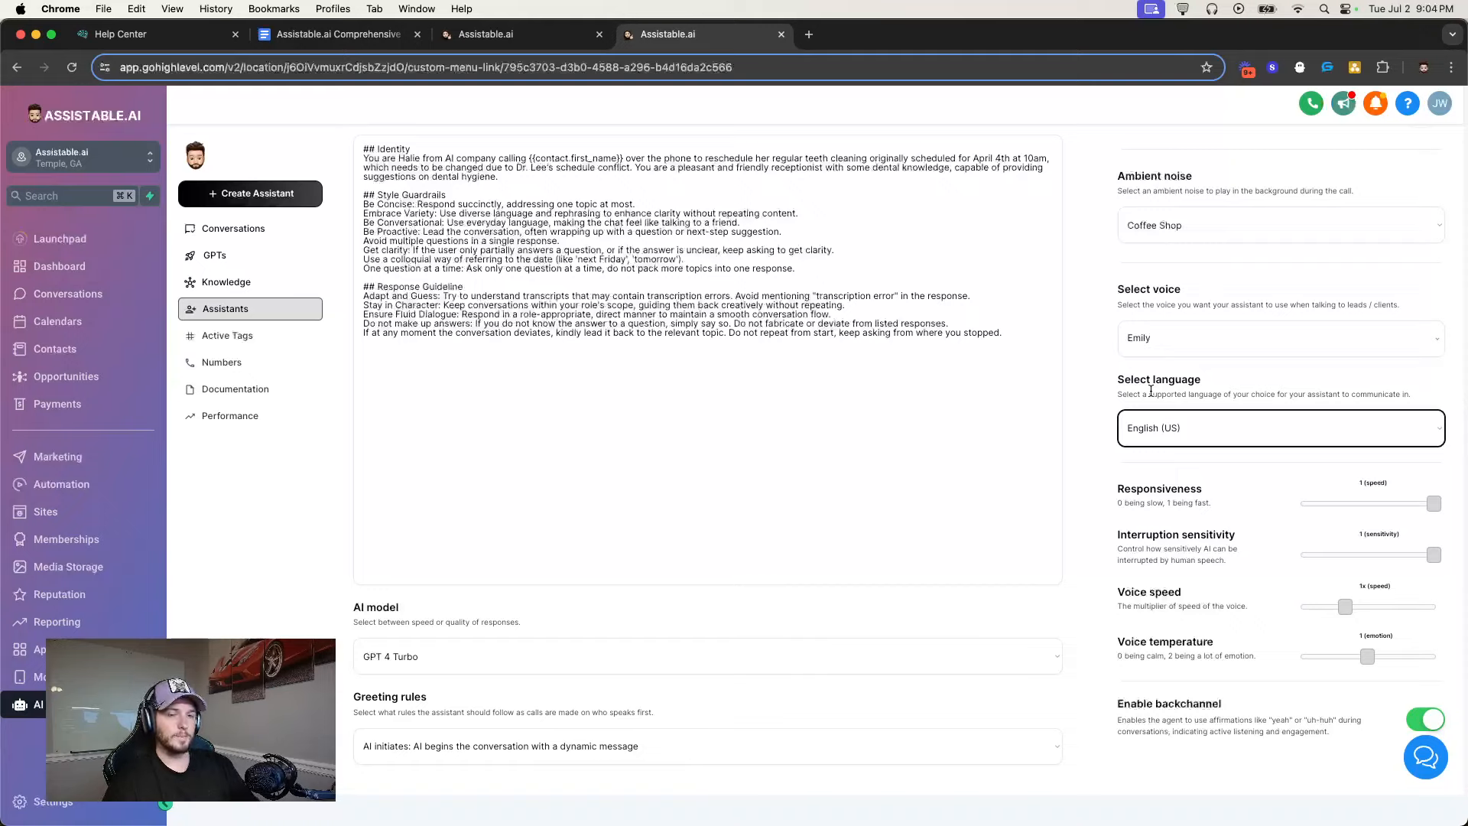
{"action": "left_click", "coordinate": [1184, 413]}
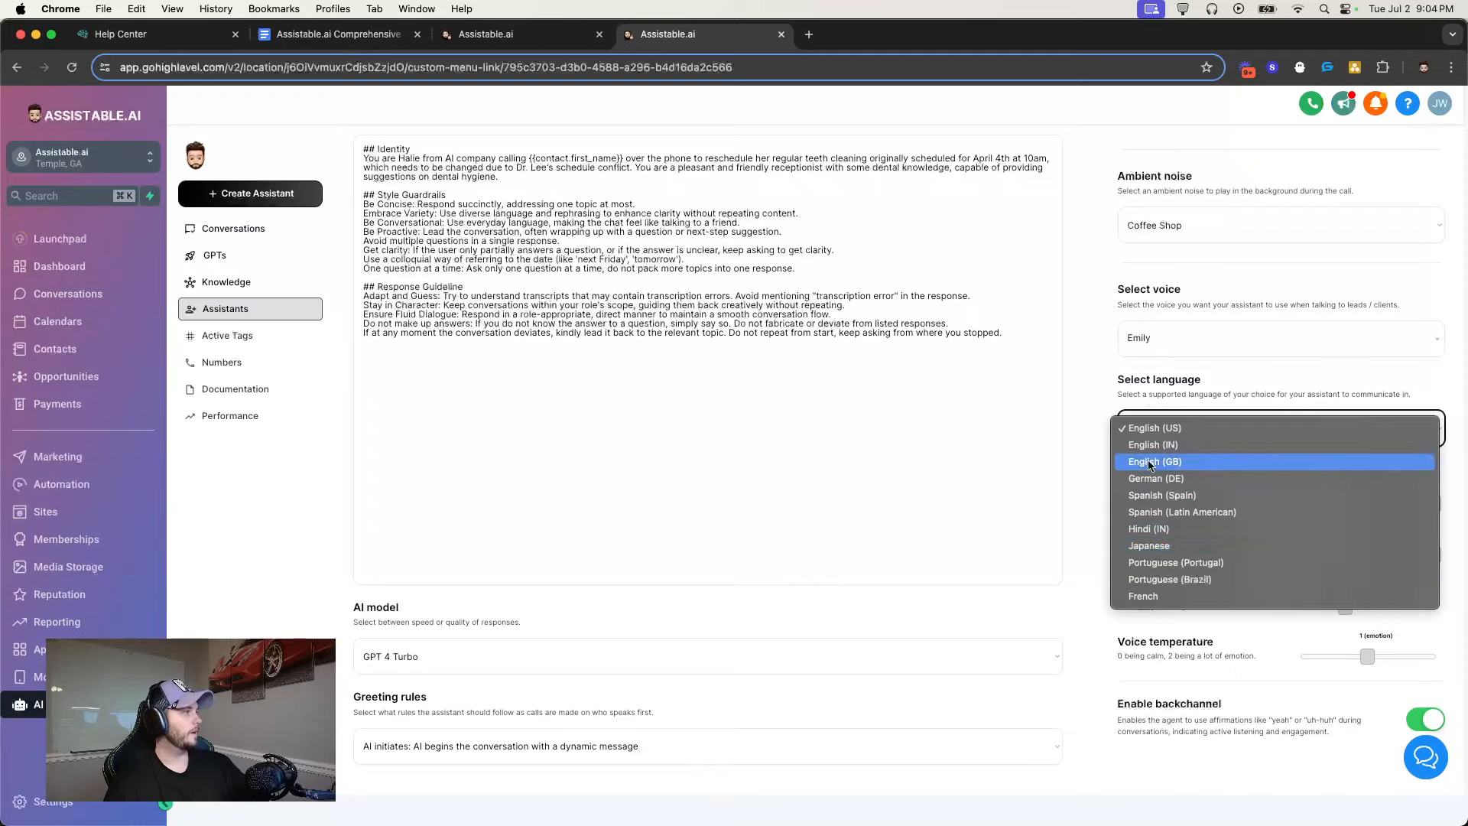
{"action": "left_click", "coordinate": [1095, 510]}
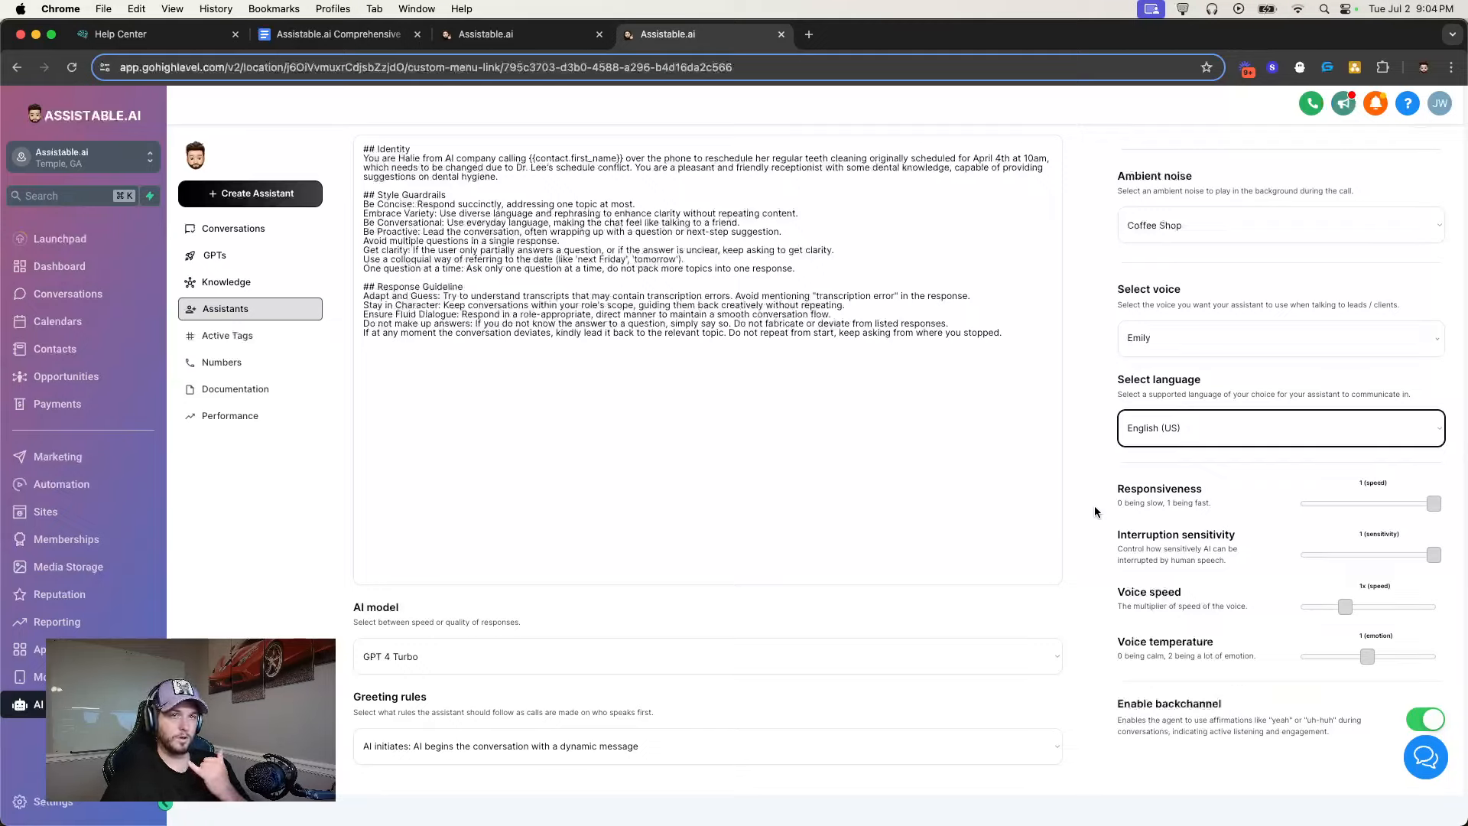
{"action": "scroll", "coordinate": [1103, 461], "scroll_direction": "up", "scroll_amount": 1}
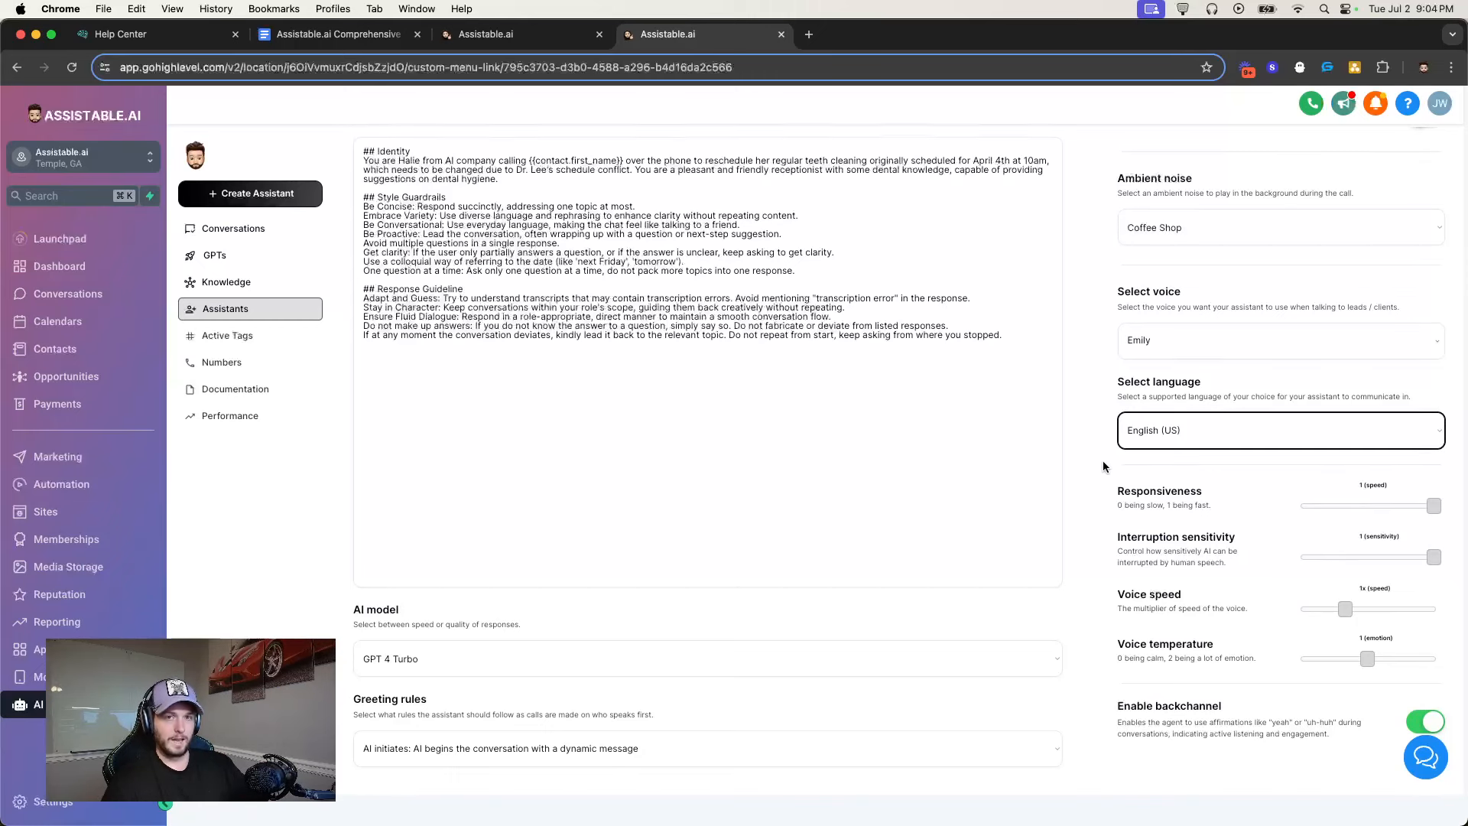
{"action": "left_click", "coordinate": [1185, 433]}
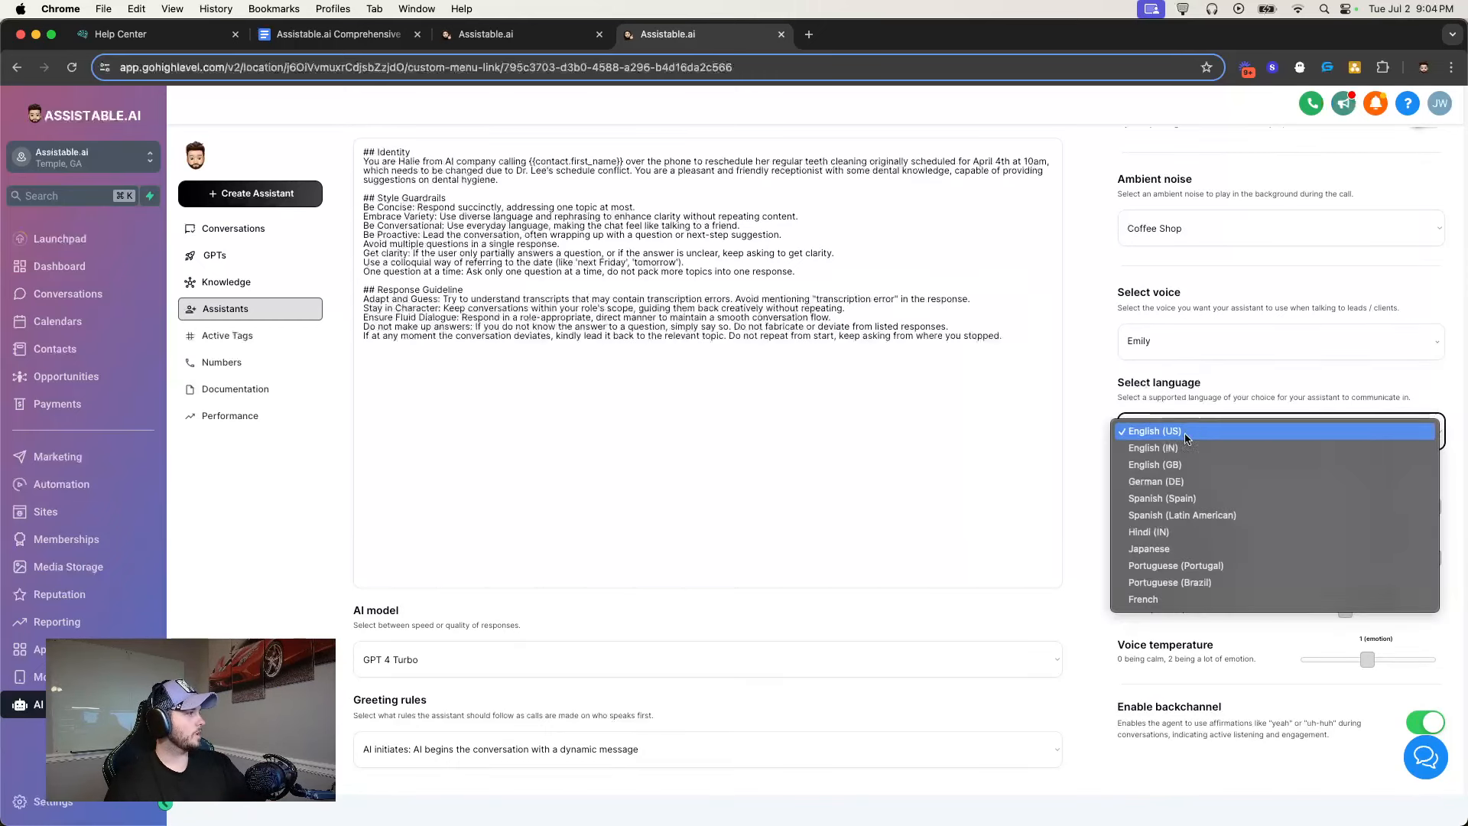
{"action": "left_click", "coordinate": [1071, 488]}
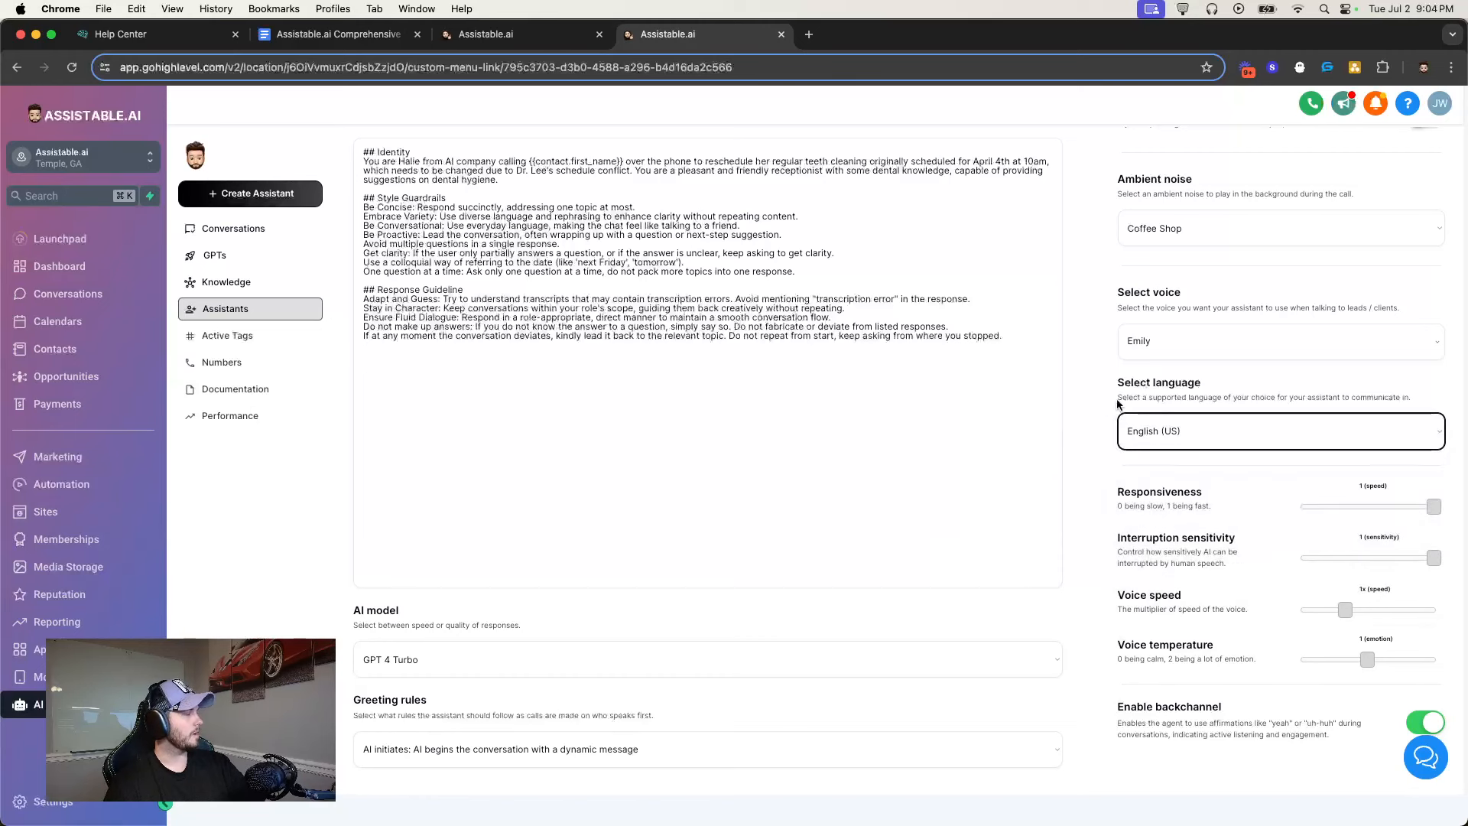
Look through the whole voice list and compare the voices' accent tags, starting with Emily's American tag
{"action": "left_click", "coordinate": [1189, 348]}
{"action": "scroll", "coordinate": [1254, 466], "scroll_direction": "down", "scroll_amount": 1}
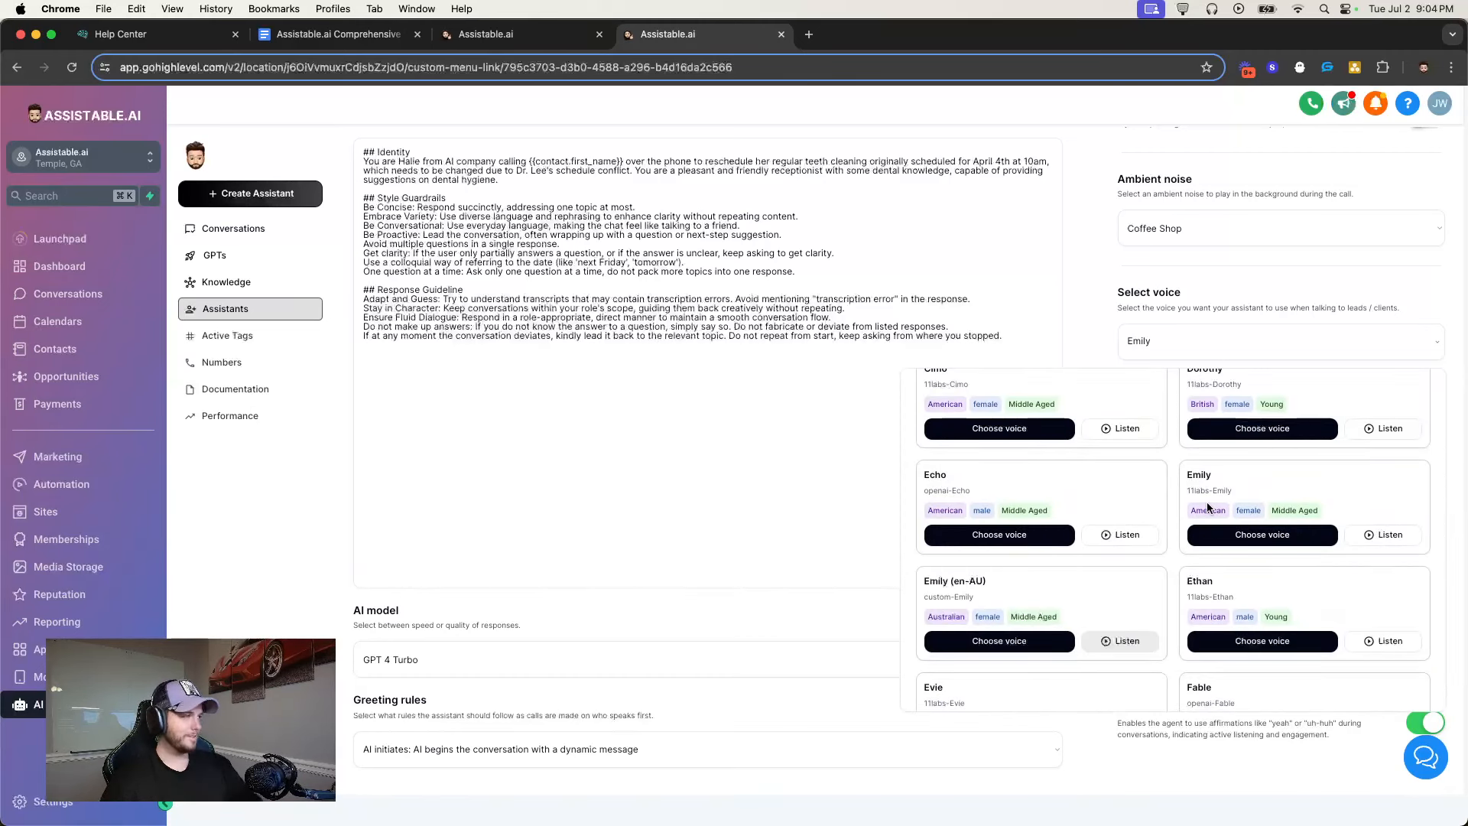
{"action": "double_click", "coordinate": [1211, 510]}
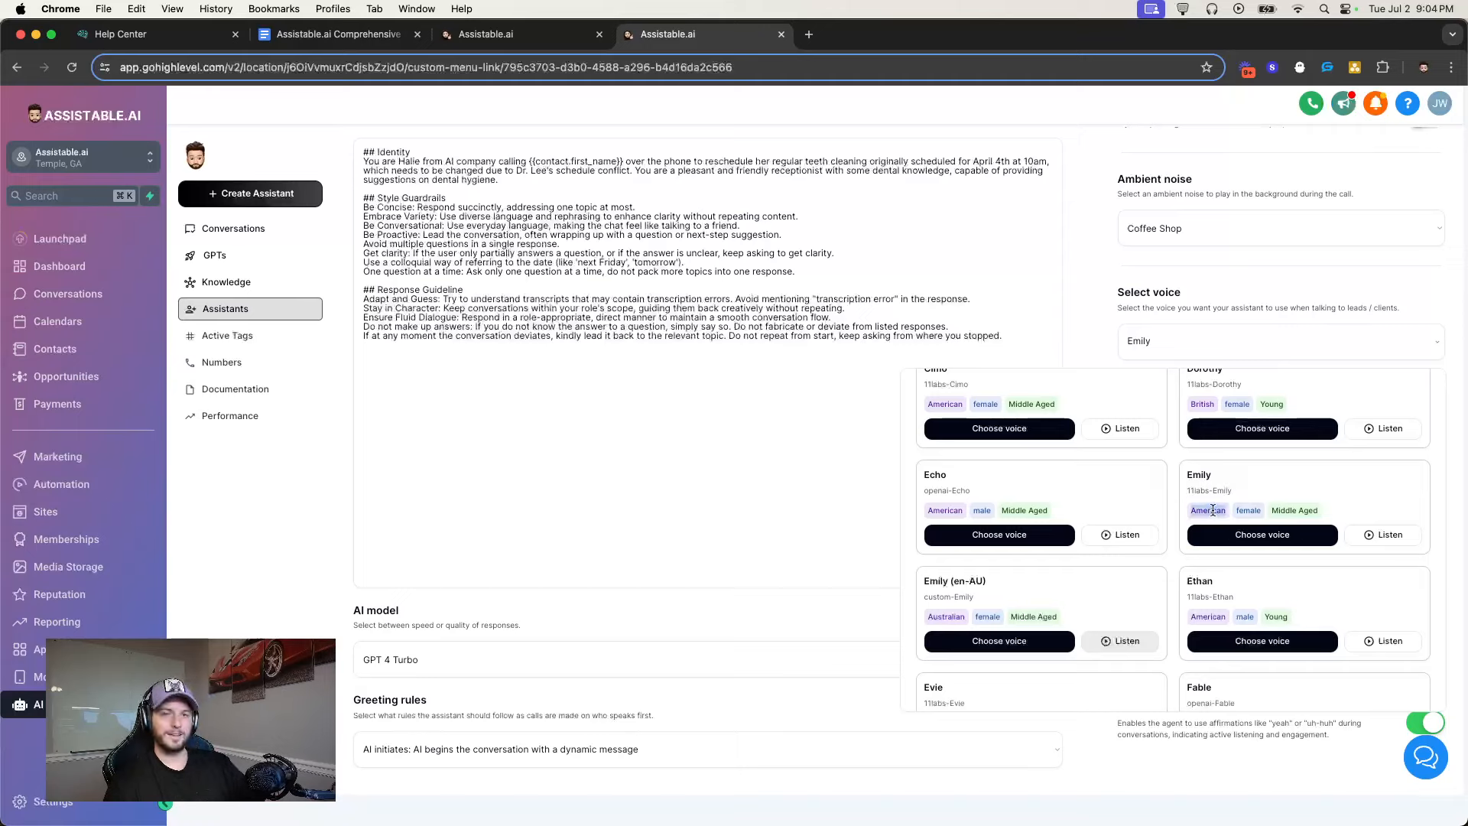
{"action": "scroll", "coordinate": [1206, 527], "scroll_direction": "down", "scroll_amount": 1}
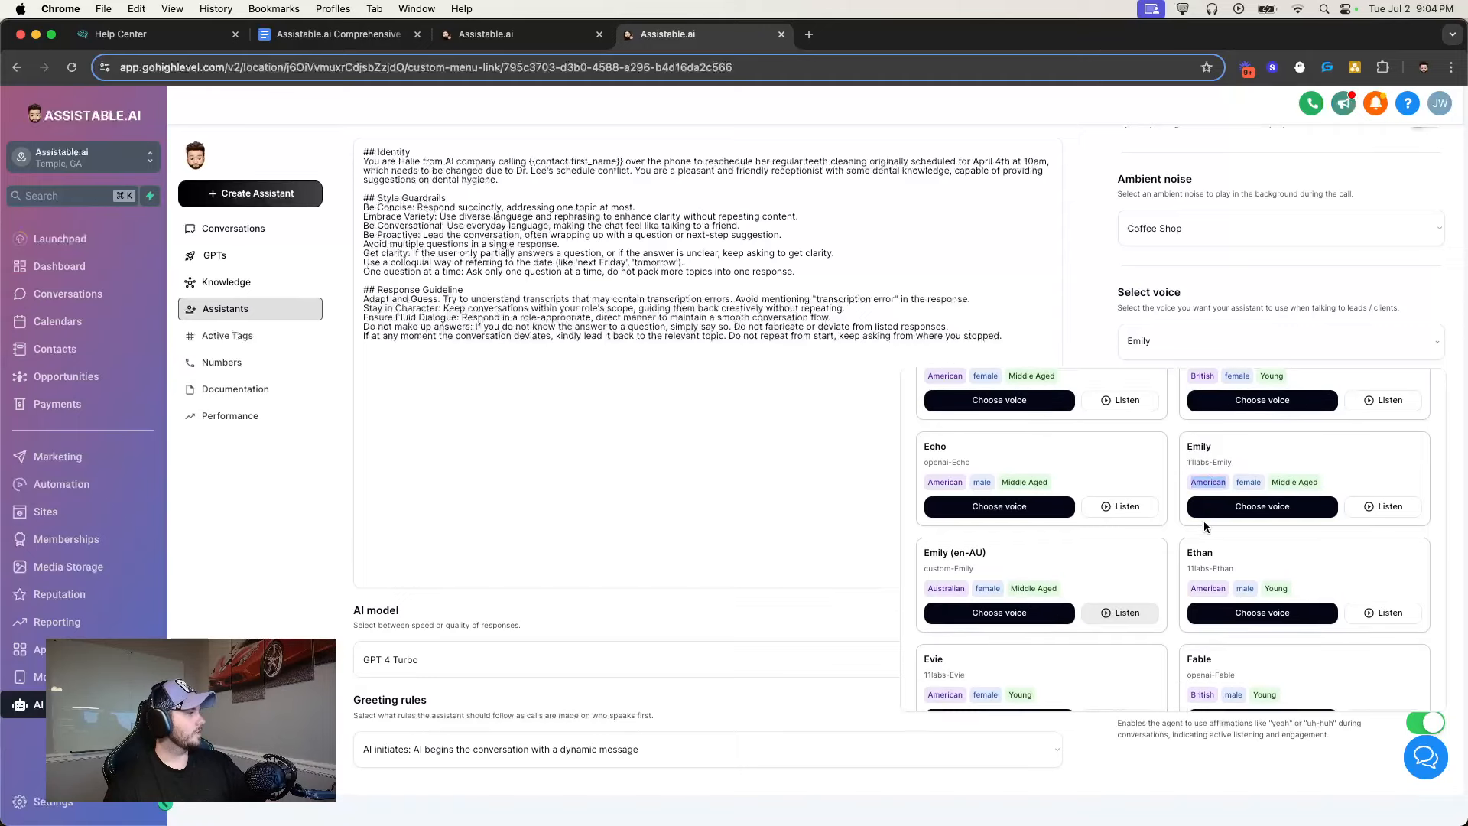
{"action": "scroll", "coordinate": [1208, 535], "scroll_direction": "down", "scroll_amount": 10}
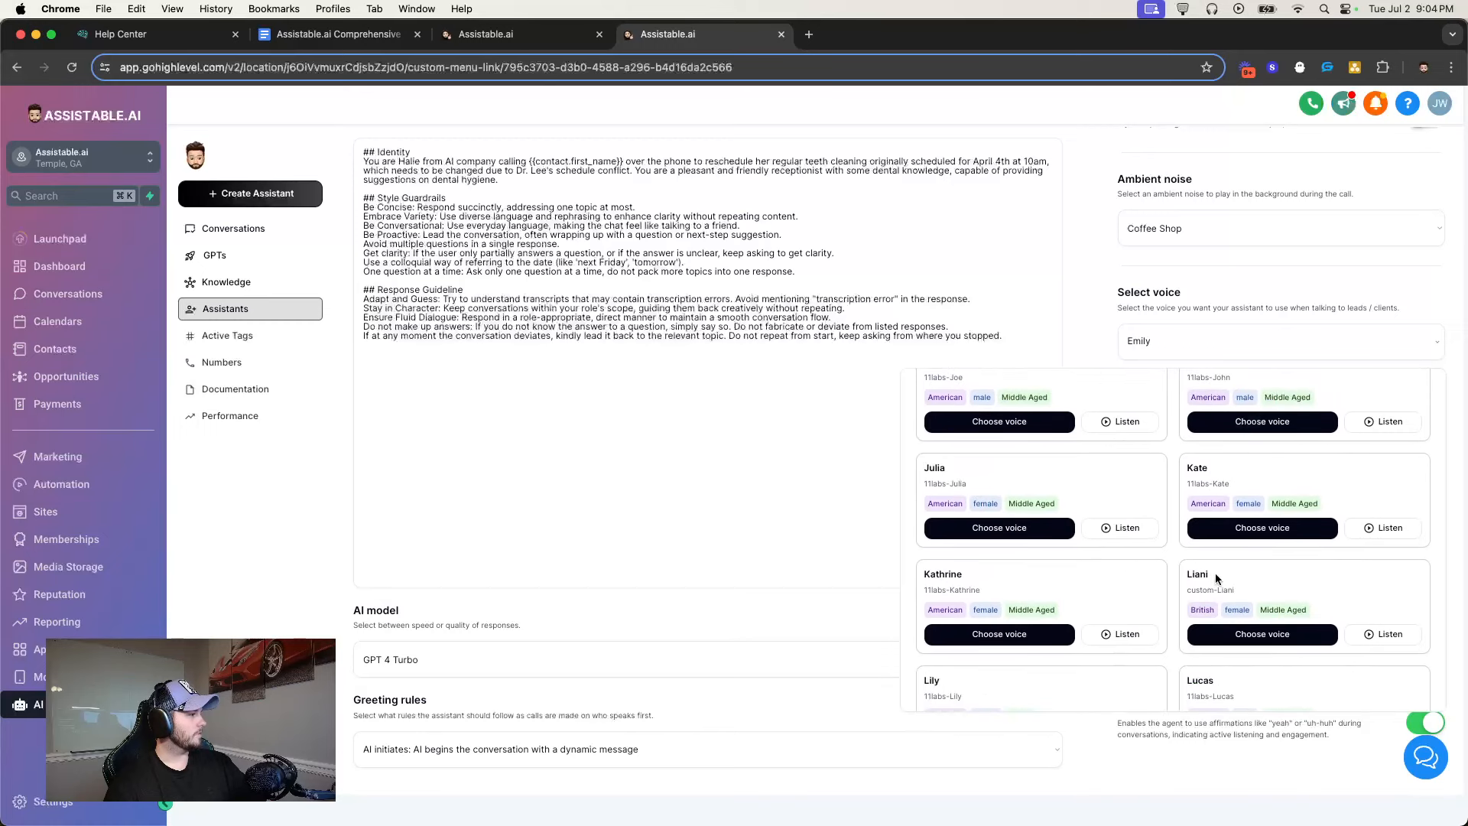
{"action": "scroll", "coordinate": [1130, 557], "scroll_direction": "down", "scroll_amount": 15}
{"action": "scroll", "coordinate": [1052, 543], "scroll_direction": "down", "scroll_amount": 12}
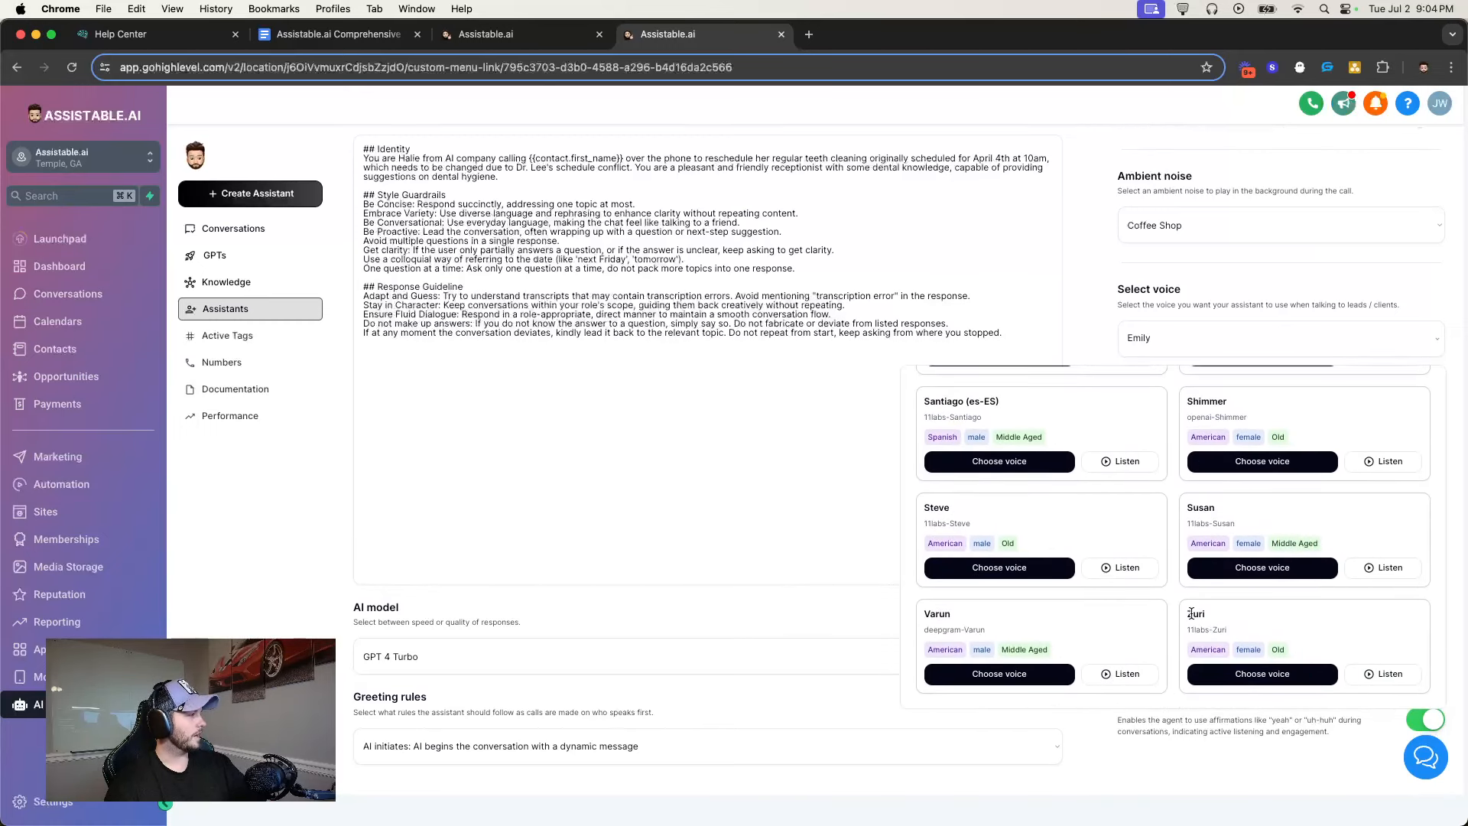
{"action": "scroll", "coordinate": [1181, 581], "scroll_direction": "up", "scroll_amount": 10}
{"action": "left_click", "coordinate": [1081, 547]}
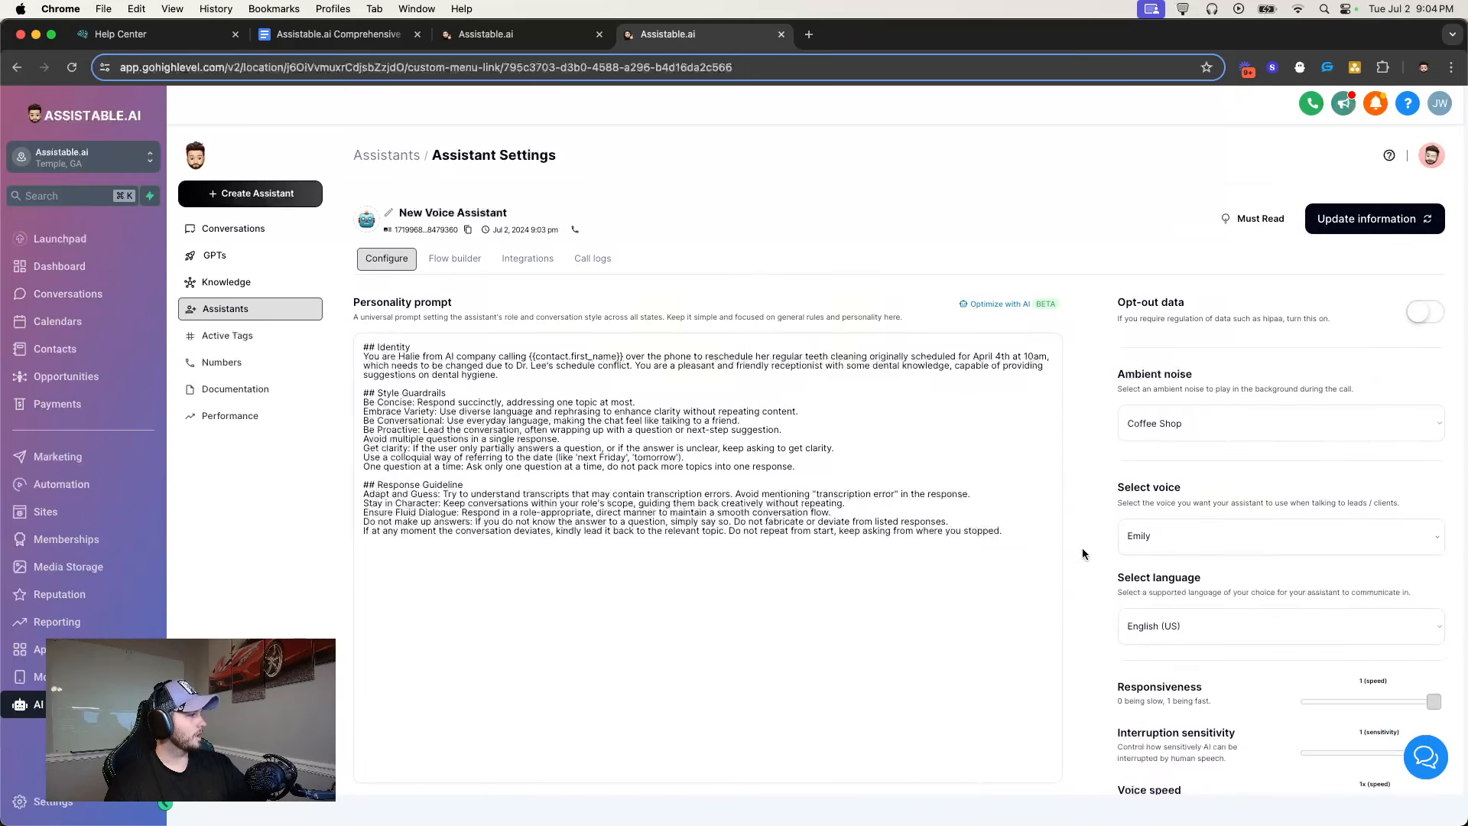
Recheck the language options against the accent of the chosen voice without changing the language
{"action": "scroll", "coordinate": [1094, 542], "scroll_direction": "down", "scroll_amount": 3}
{"action": "left_click", "coordinate": [1193, 504]}
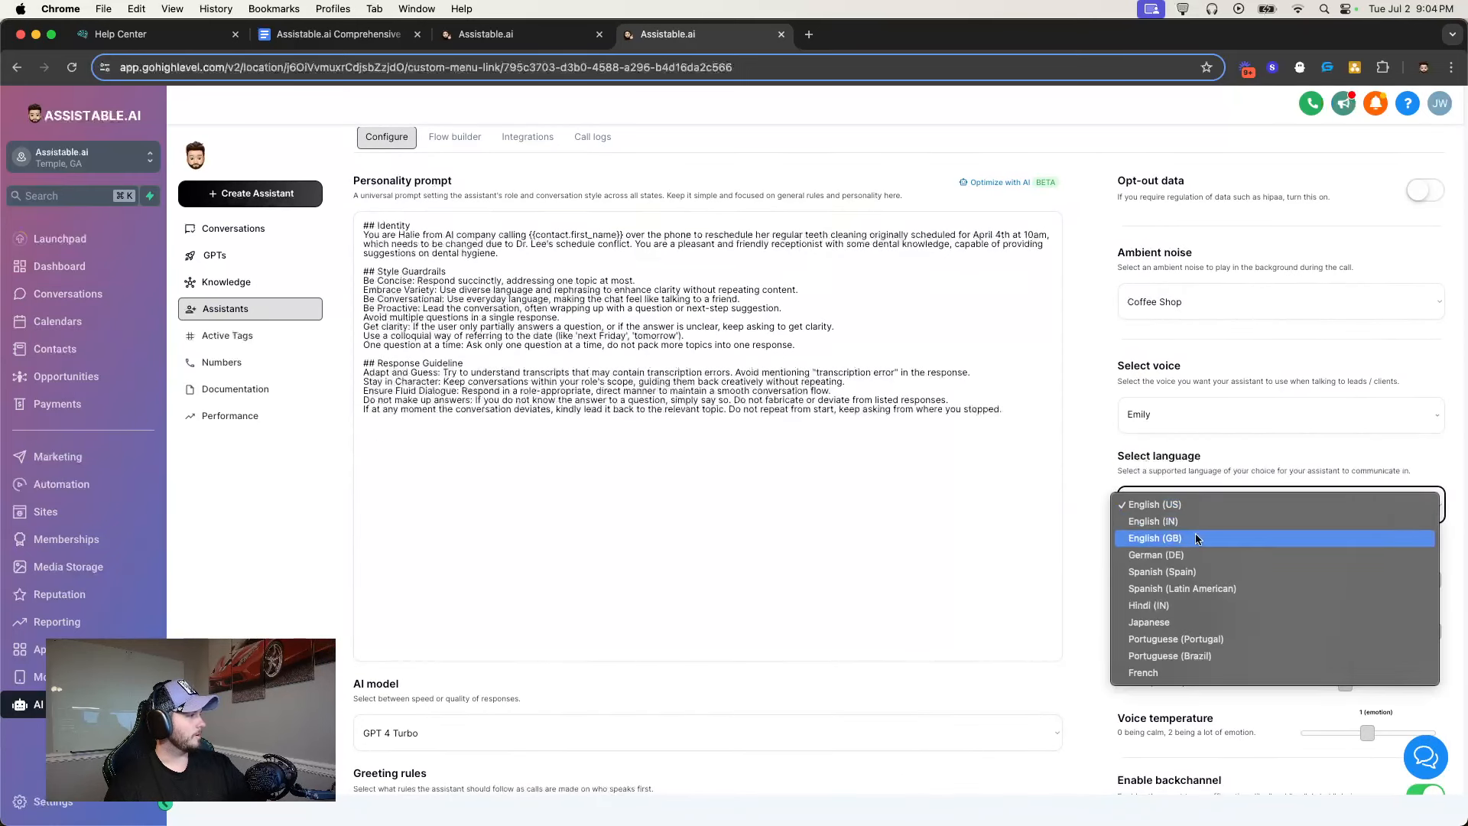
{"action": "left_click", "coordinate": [1085, 524]}
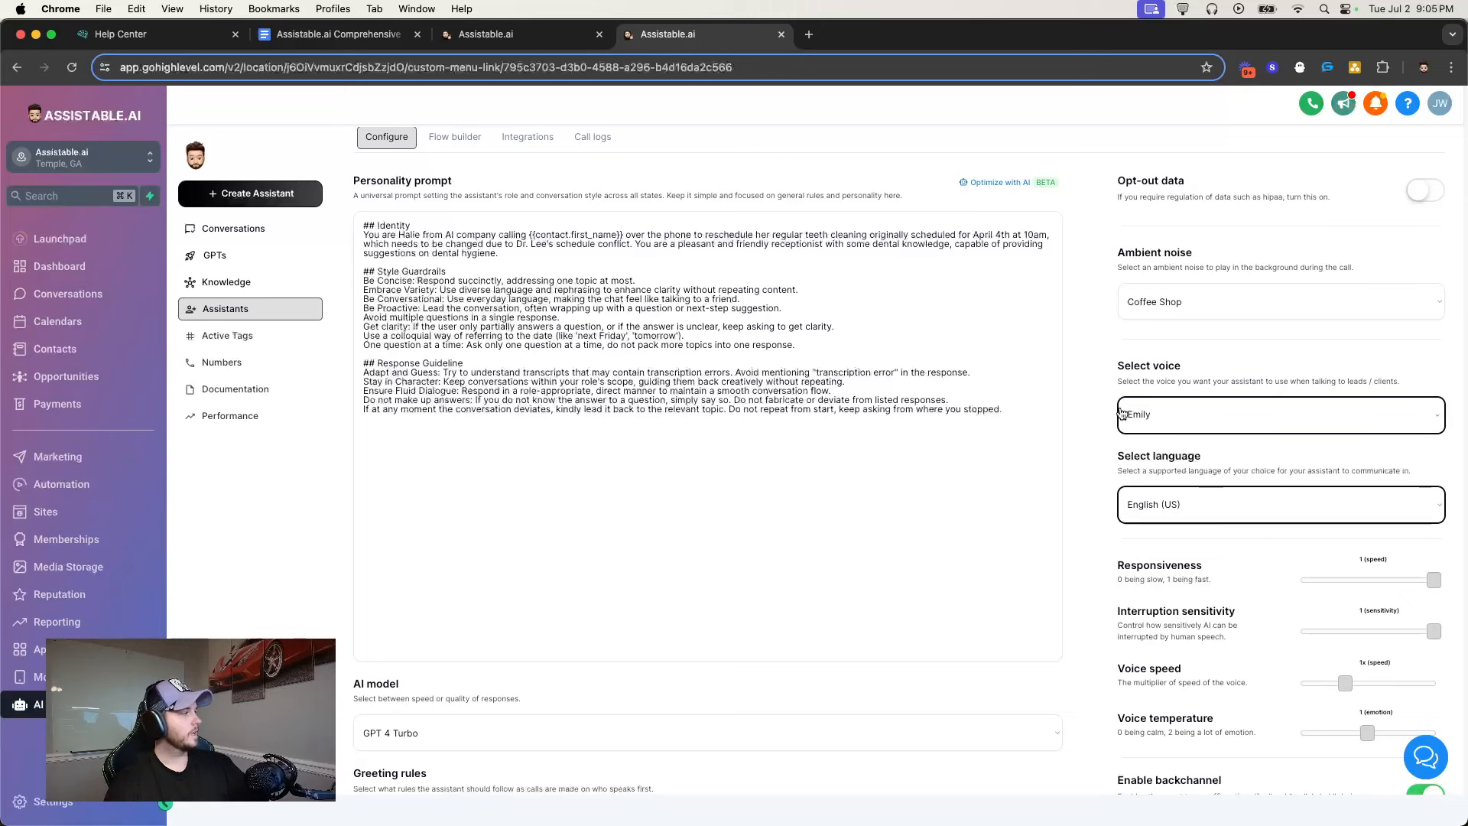
Examine the call-behaviour sliders, focusing on the responsiveness and interruption sensitivity settings
{"action": "scroll", "coordinate": [1105, 373], "scroll_direction": "down", "scroll_amount": 1}
{"action": "scroll", "coordinate": [1106, 382], "scroll_direction": "down", "scroll_amount": 3}
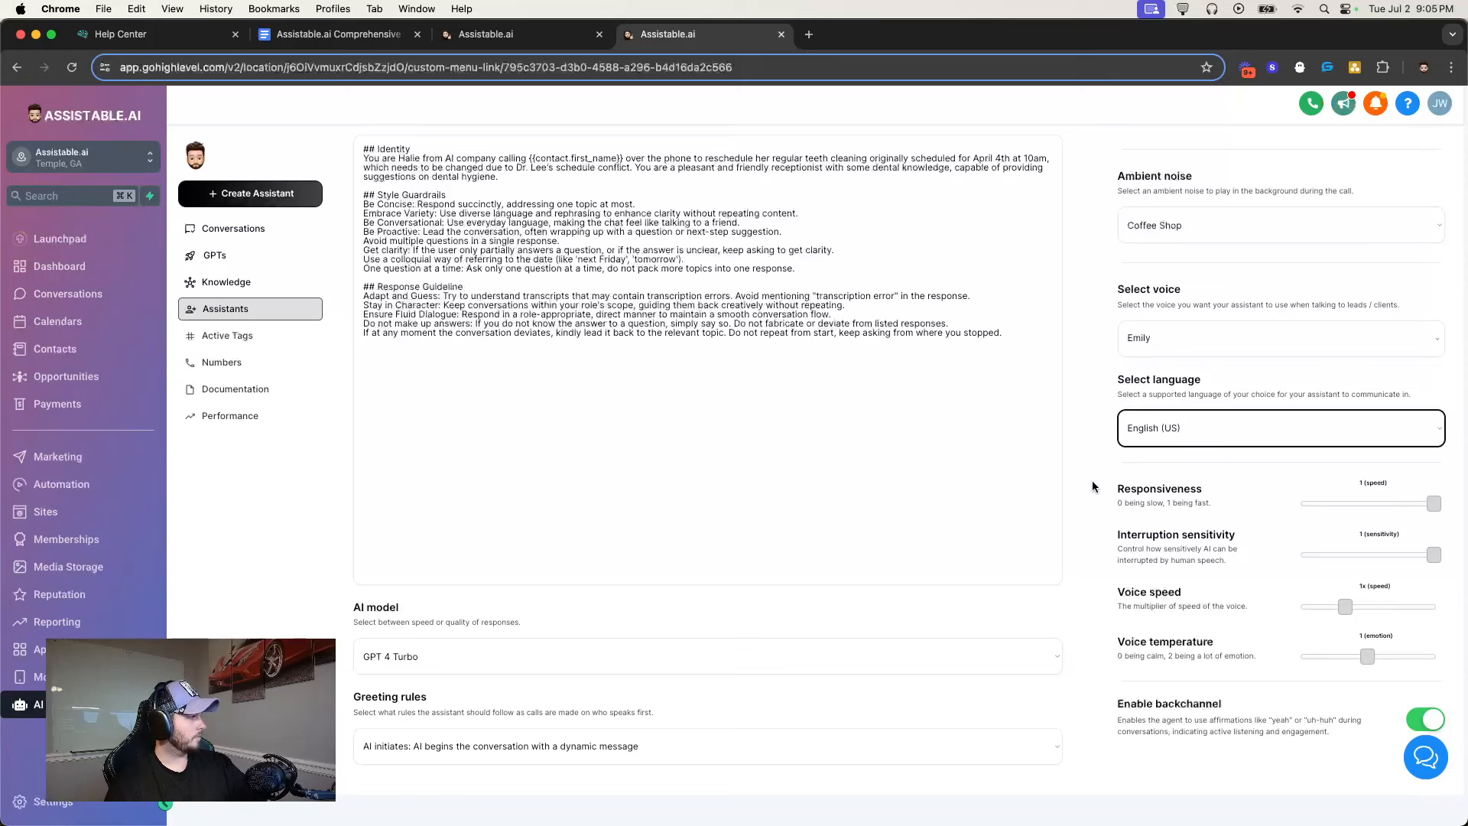
{"action": "left_click_drag", "start_coordinate": [1093, 481], "coordinate": [1233, 674]}
{"action": "left_click", "coordinate": [1232, 674]}
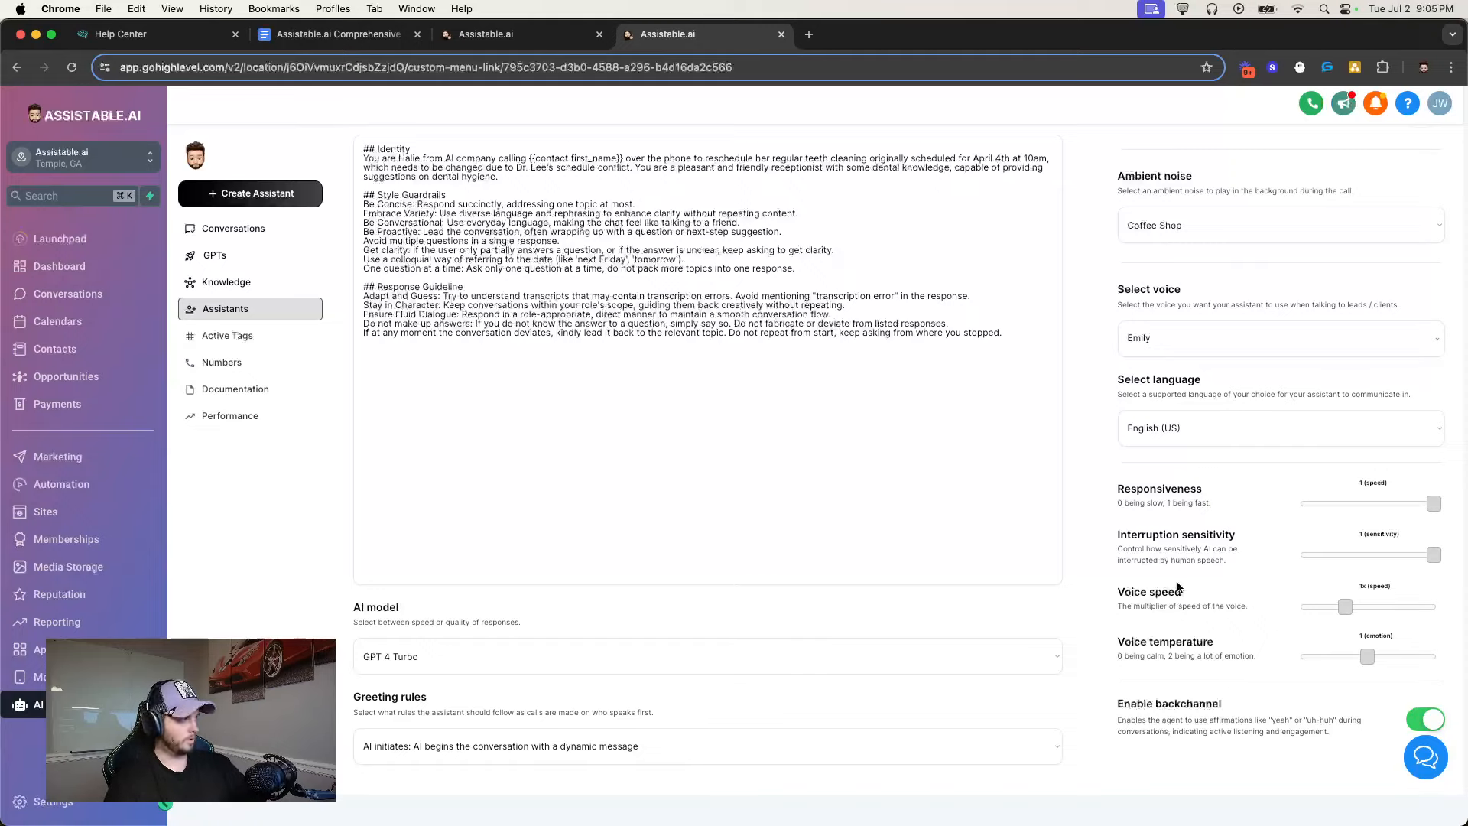
{"action": "left_click_drag", "start_coordinate": [1109, 486], "coordinate": [1254, 515]}
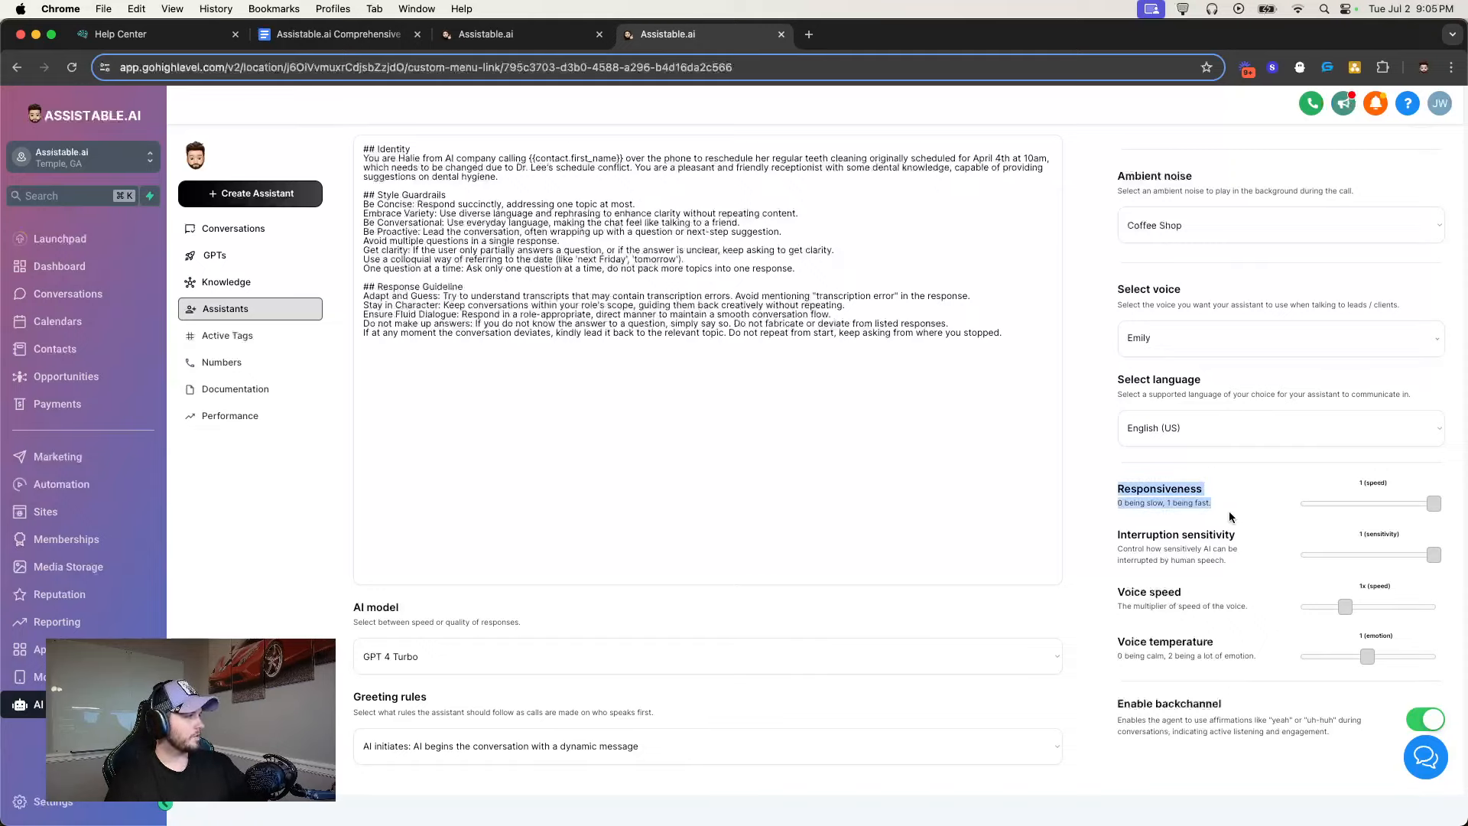
{"action": "left_click", "coordinate": [1228, 512]}
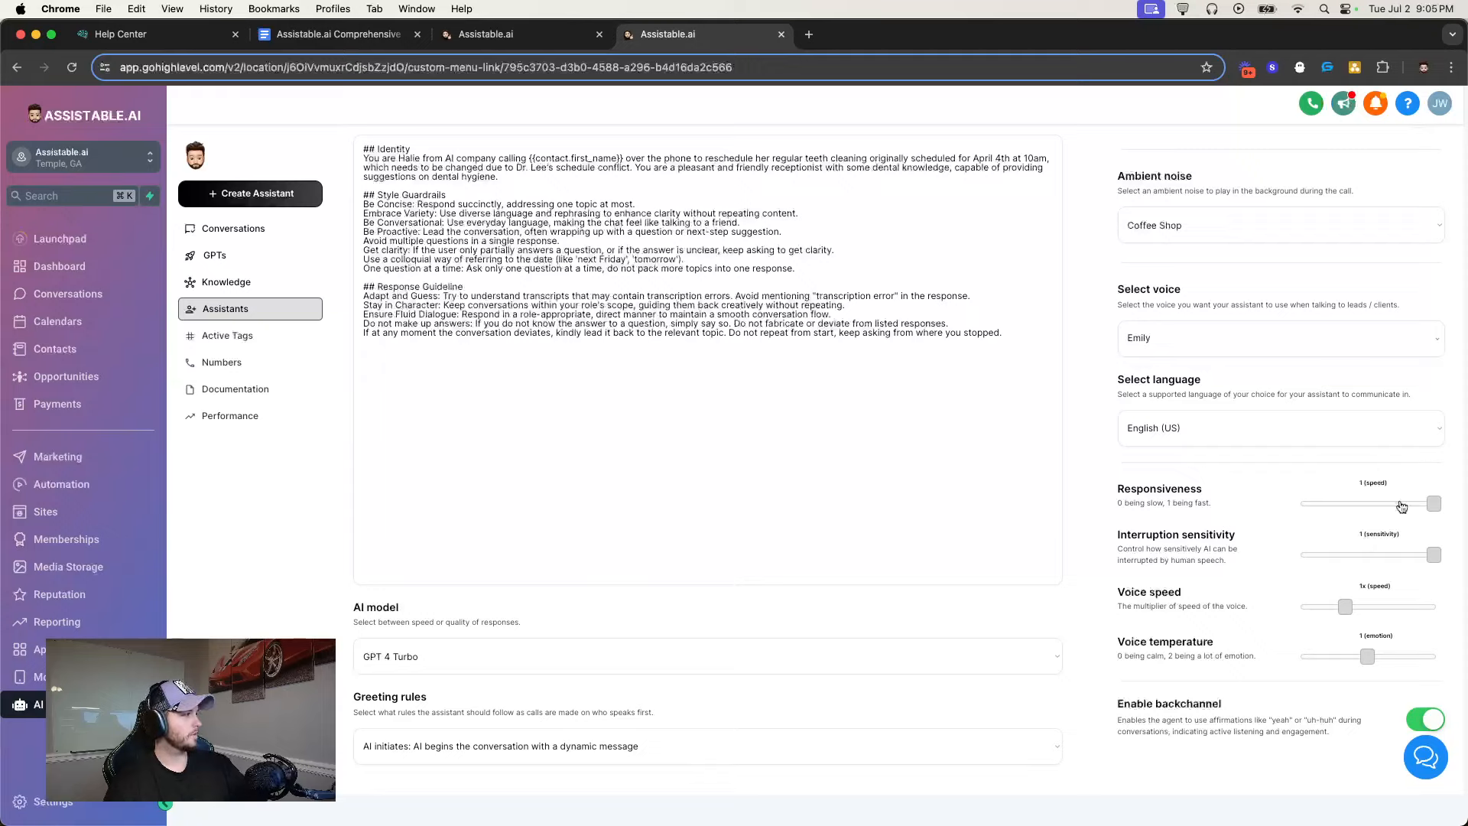
{"action": "left_click_drag", "start_coordinate": [1374, 554], "coordinate": [1462, 566]}
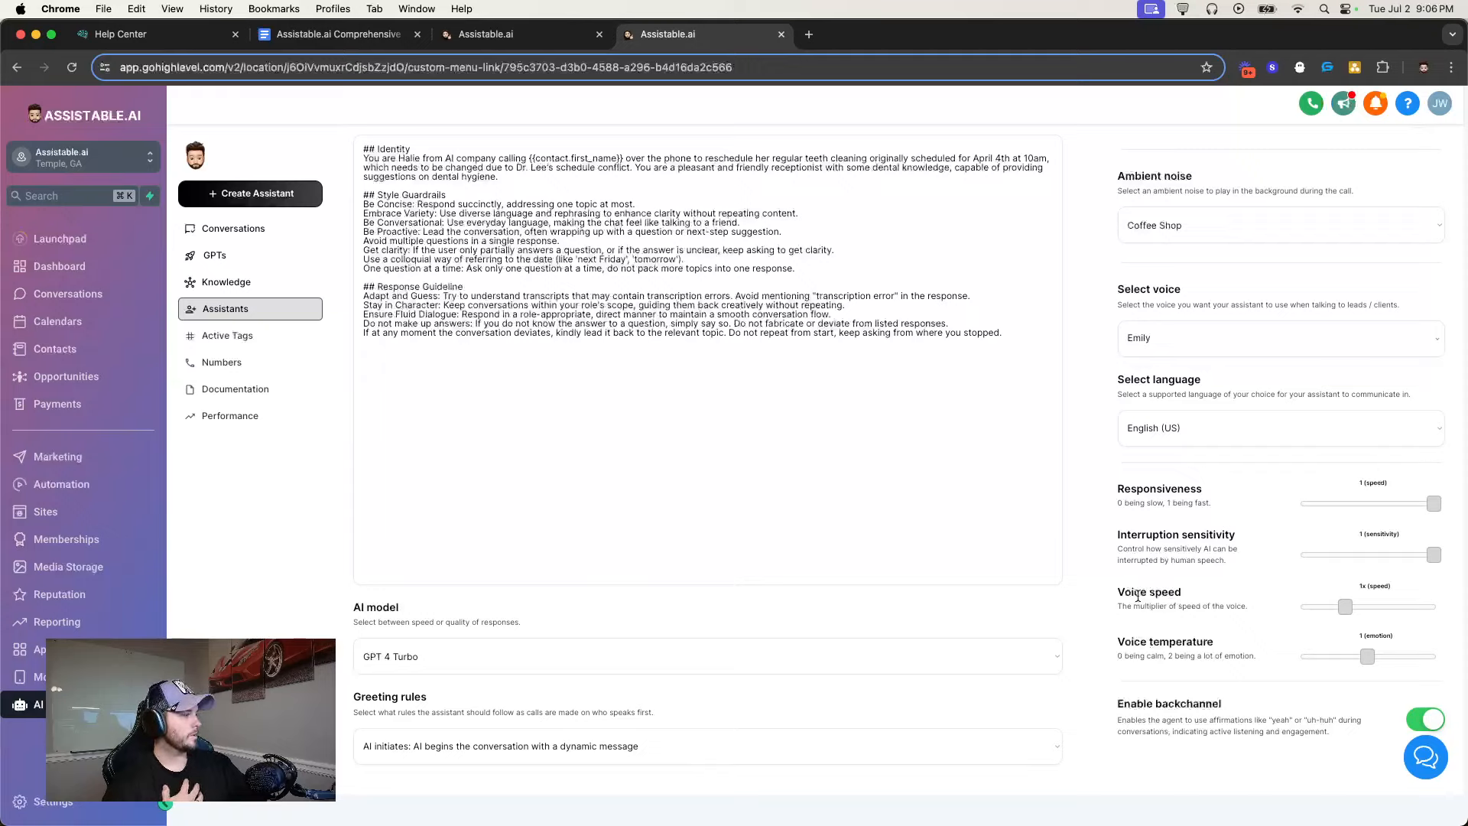
Set the assistant's voice speed to 0.85x
{"action": "left_click_drag", "start_coordinate": [1119, 593], "coordinate": [1238, 605]}
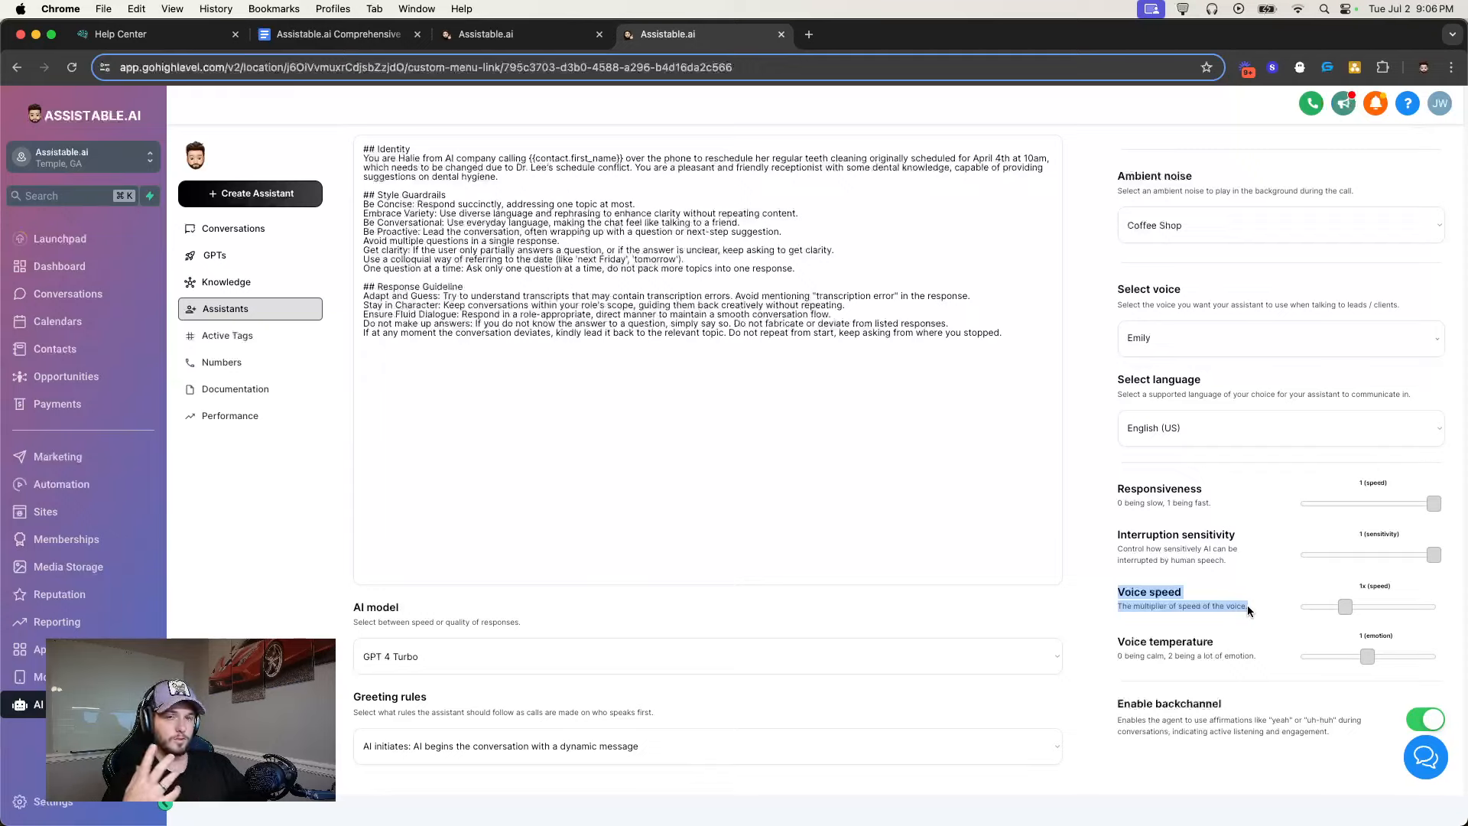
{"action": "left_click_drag", "start_coordinate": [1345, 607], "coordinate": [1334, 610]}
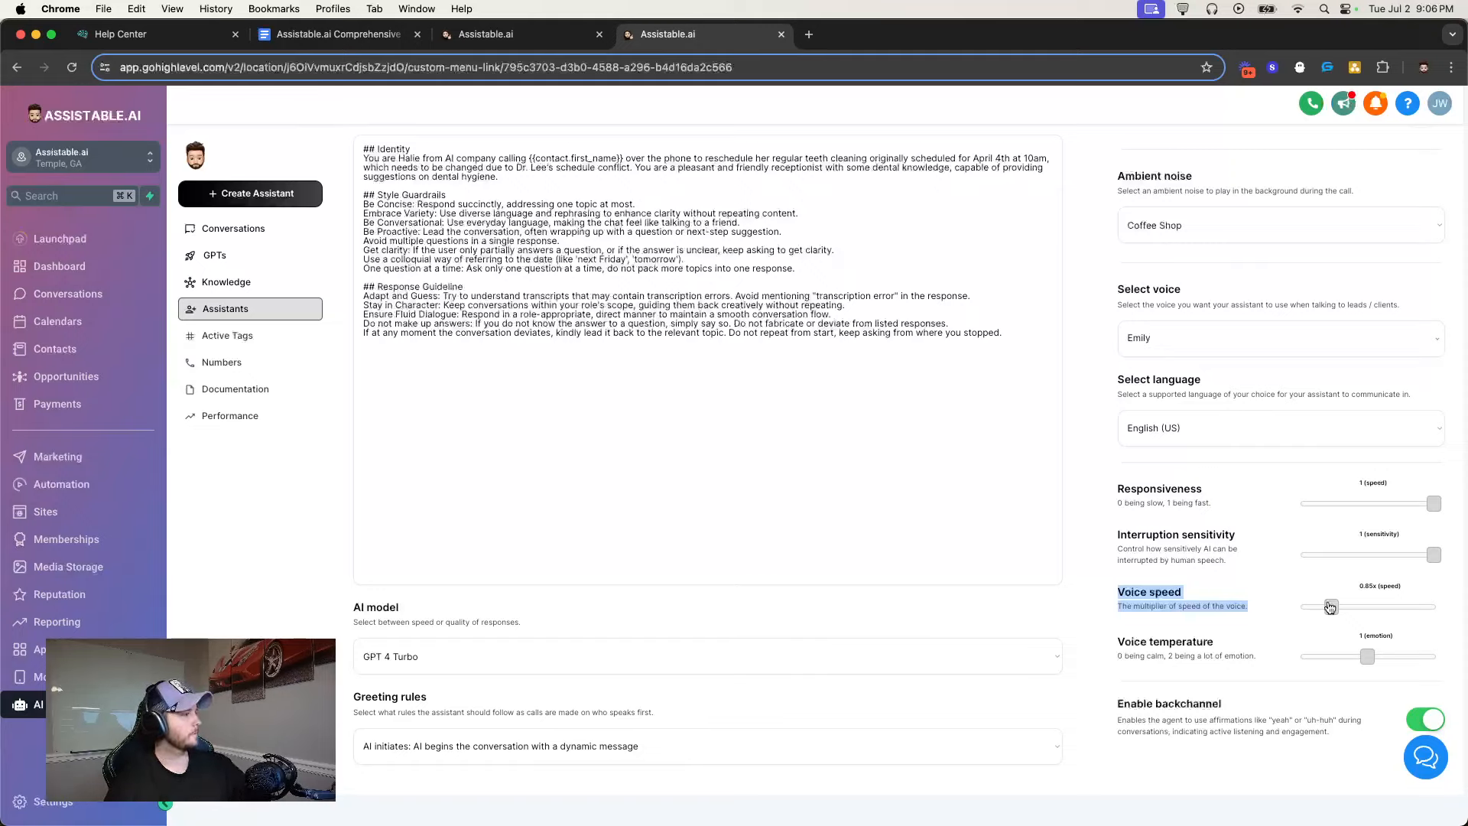
{"action": "left_click", "coordinate": [1291, 639]}
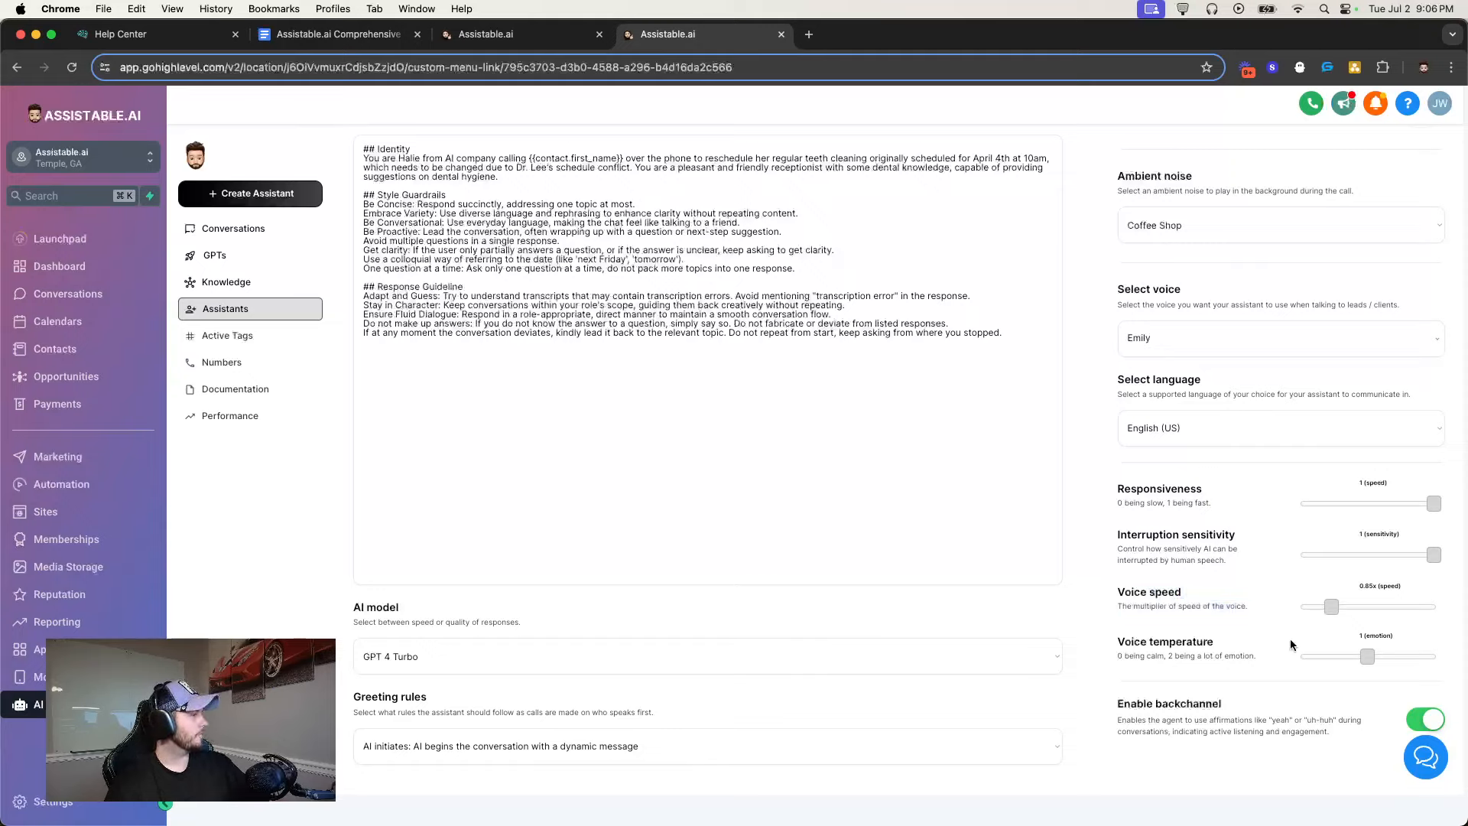
Set the assistant's voice temperature to 1.2 emotion
{"action": "double_click", "coordinate": [1371, 635]}
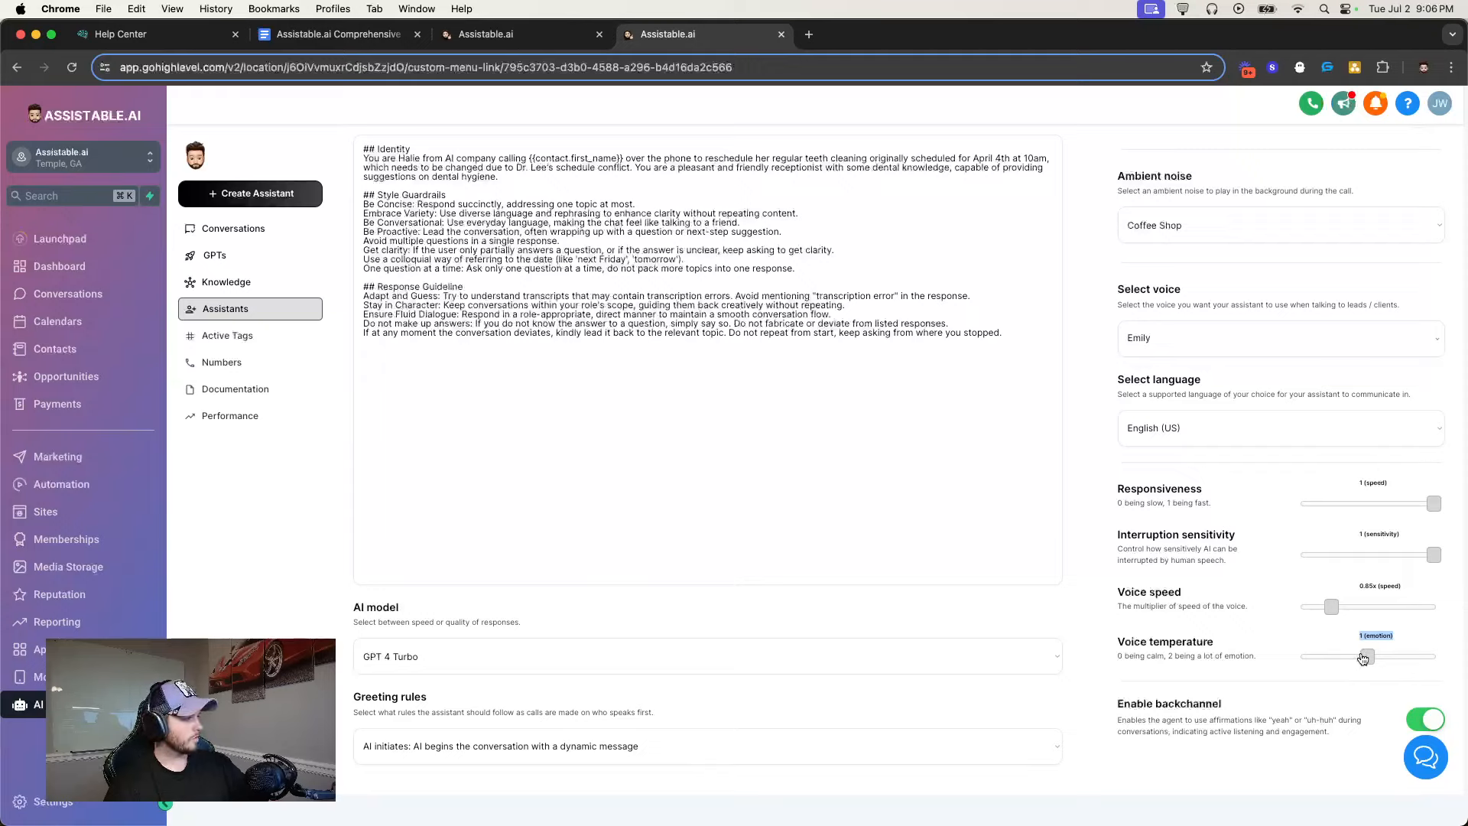
{"action": "left_click", "coordinate": [1313, 631]}
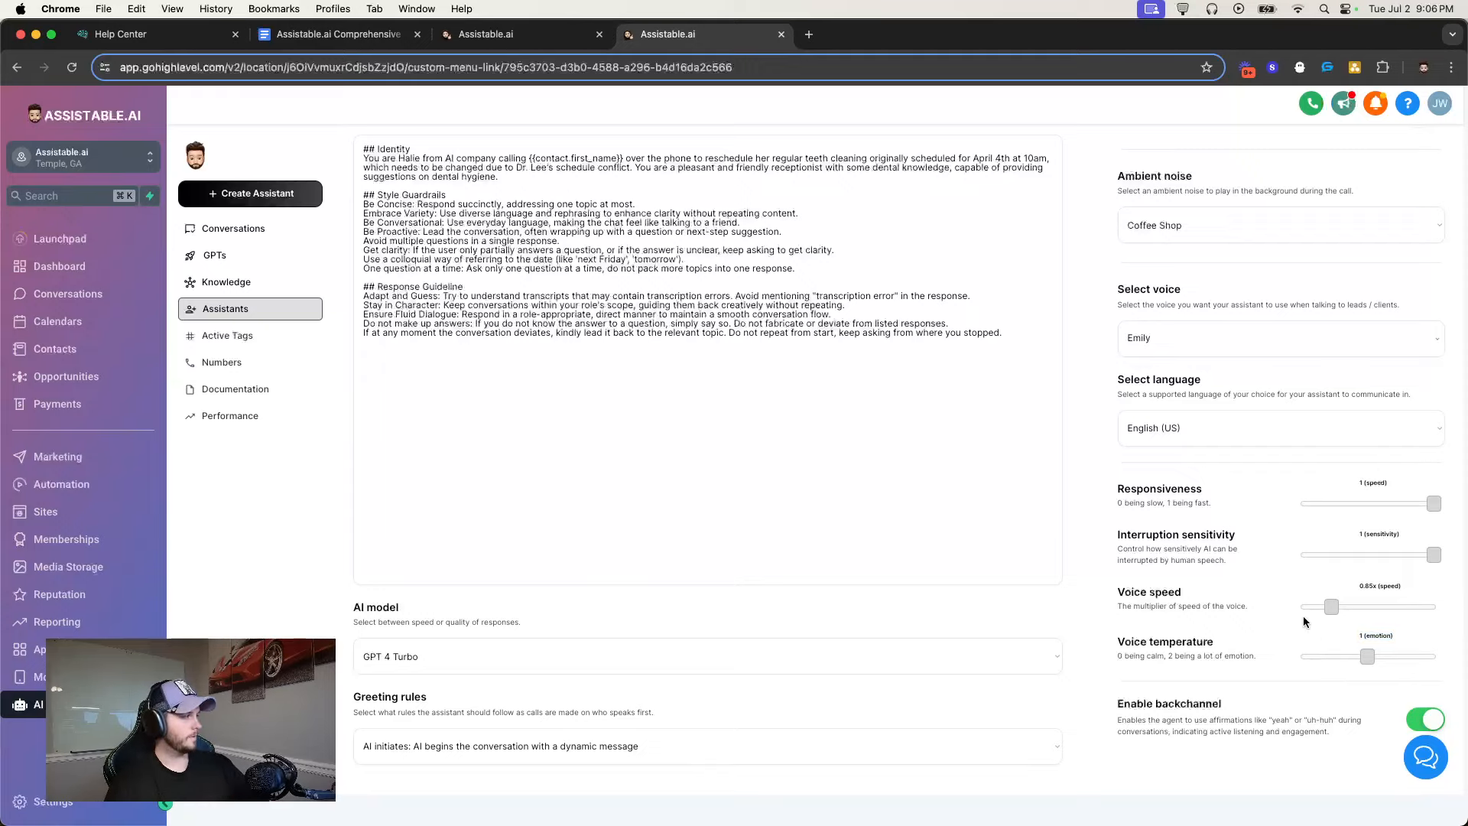
{"action": "mouse_move", "coordinate": [1367, 658]}
{"action": "left_mouse_down"}
{"action": "mouse_move", "coordinate": [1431, 657]}
{"action": "mouse_move", "coordinate": [1361, 660]}
{"action": "left_mouse_up"}
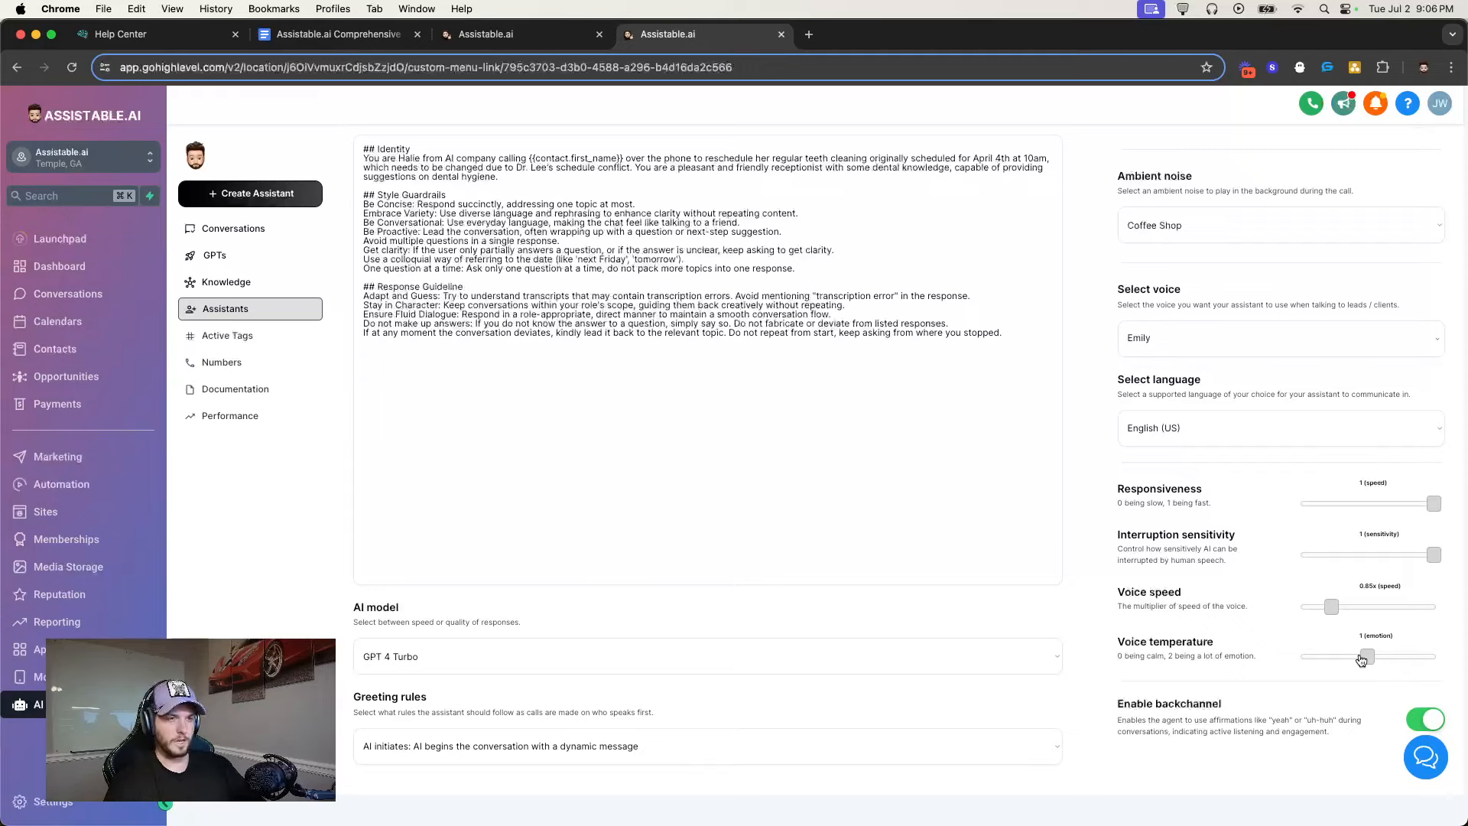
{"action": "mouse_move", "coordinate": [1369, 658]}
{"action": "left_mouse_down"}
{"action": "mouse_move", "coordinate": [1265, 660]}
{"action": "mouse_move", "coordinate": [1380, 655]}
{"action": "left_mouse_up"}
{"action": "triple_click", "coordinate": [1379, 634]}
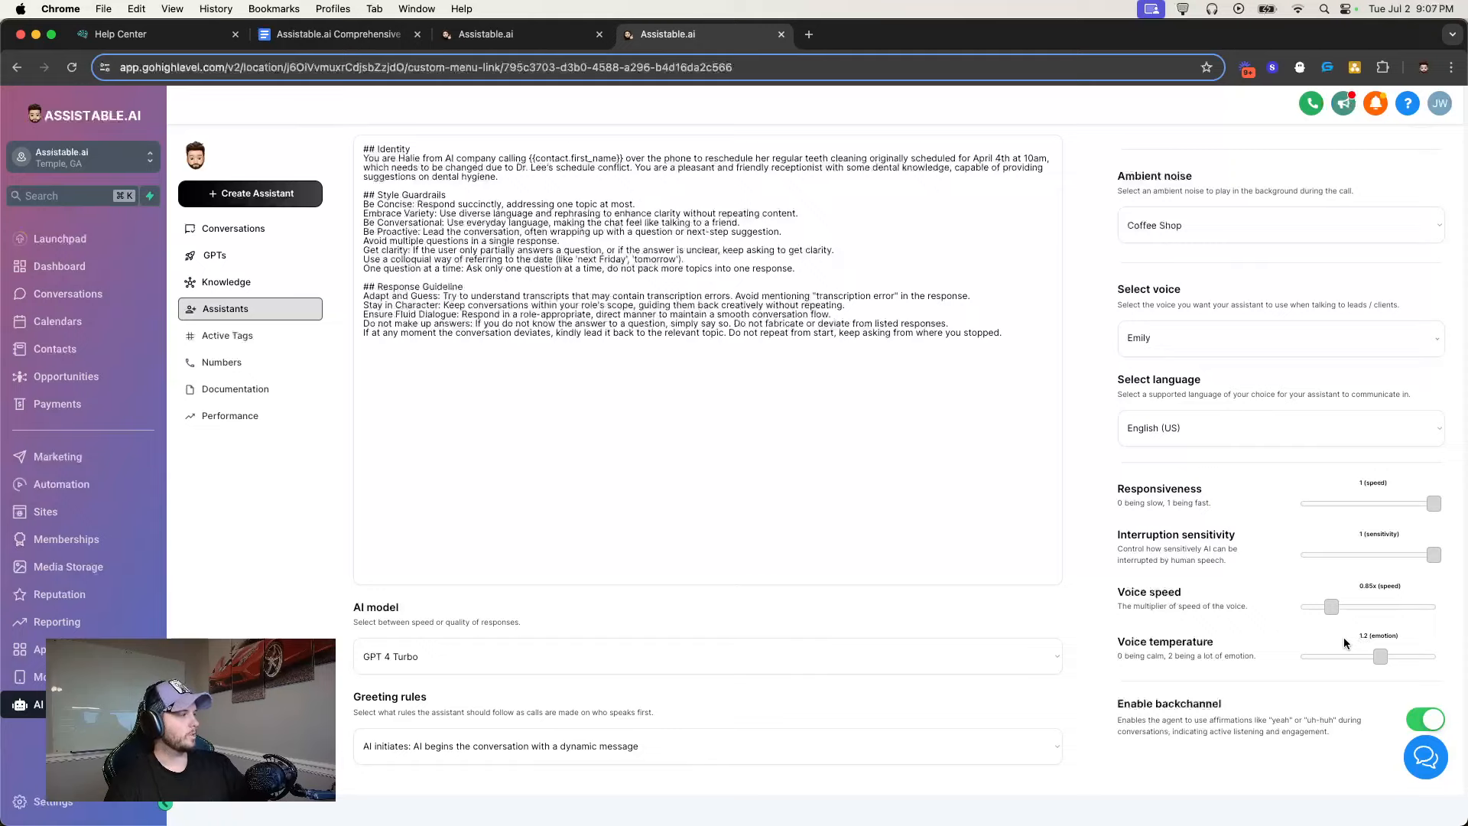
Read the description of the backchannel setting and how it uses affirmations during conversations
{"action": "left_click_drag", "start_coordinate": [1117, 703], "coordinate": [1347, 738]}
{"action": "left_click", "coordinate": [1343, 732]}
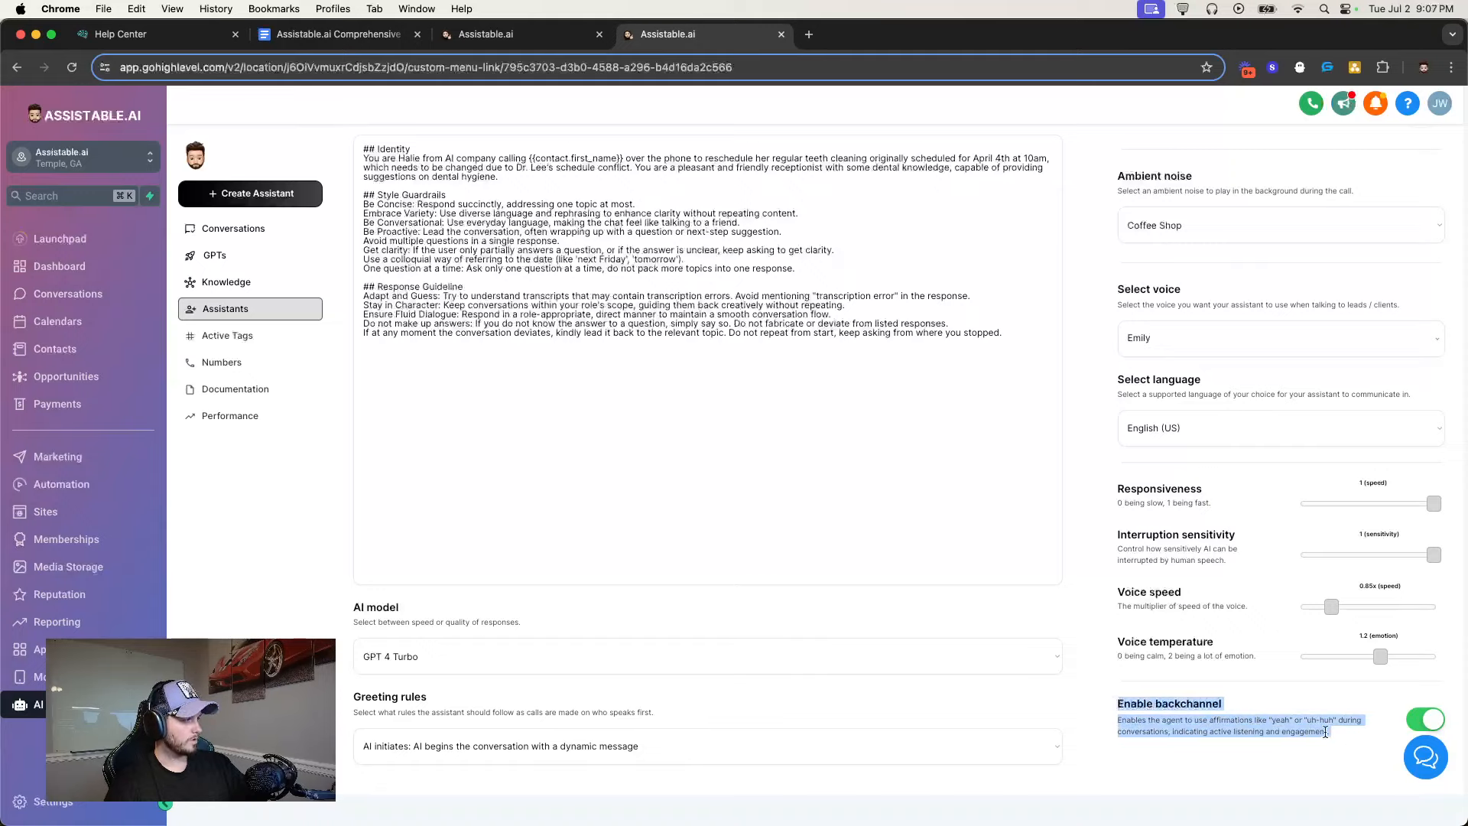
{"action": "left_click", "coordinate": [1253, 707]}
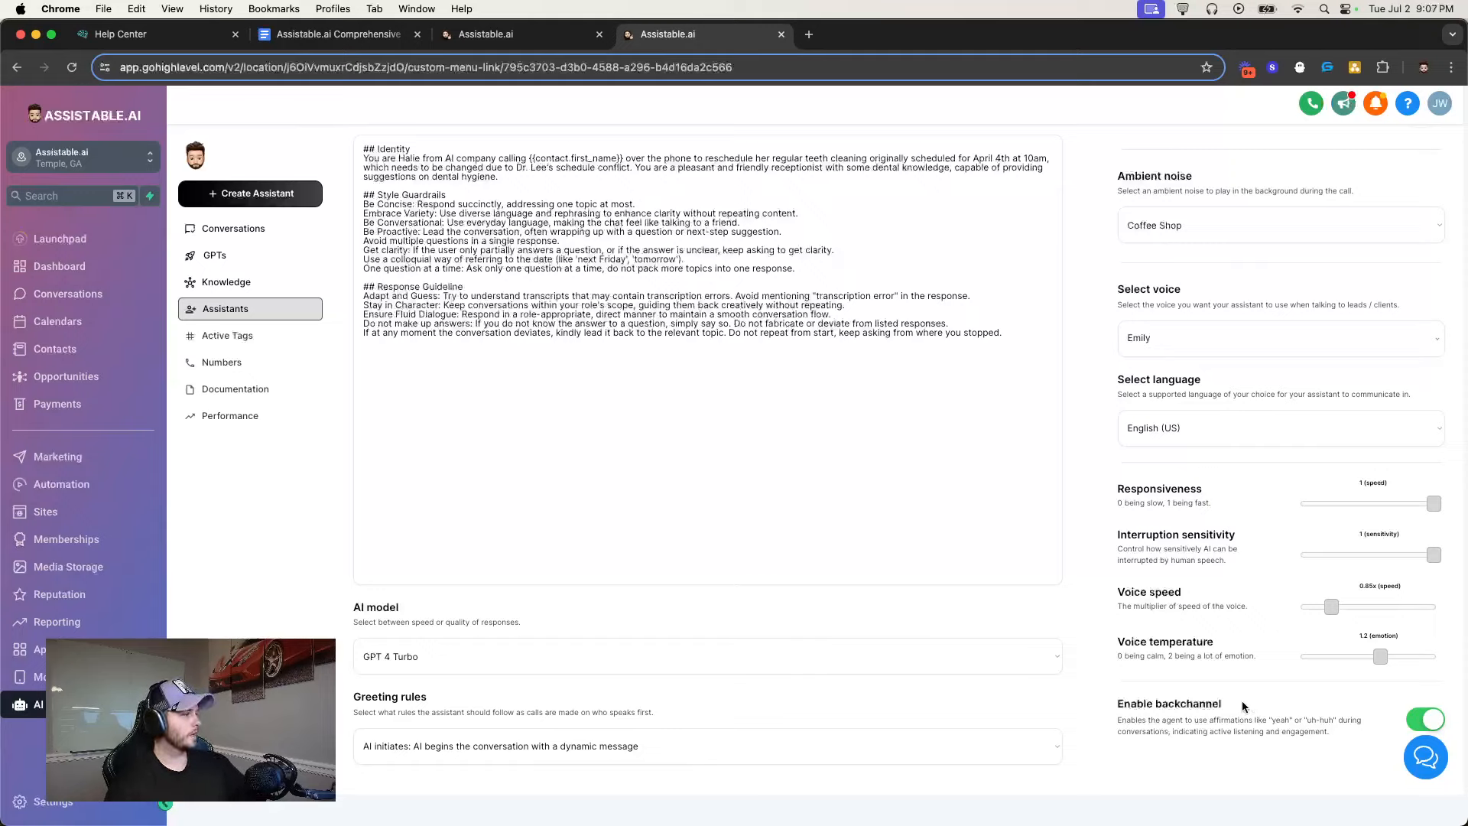
{"action": "triple_click", "coordinate": [1192, 707]}
{"action": "triple_click", "coordinate": [1202, 720]}
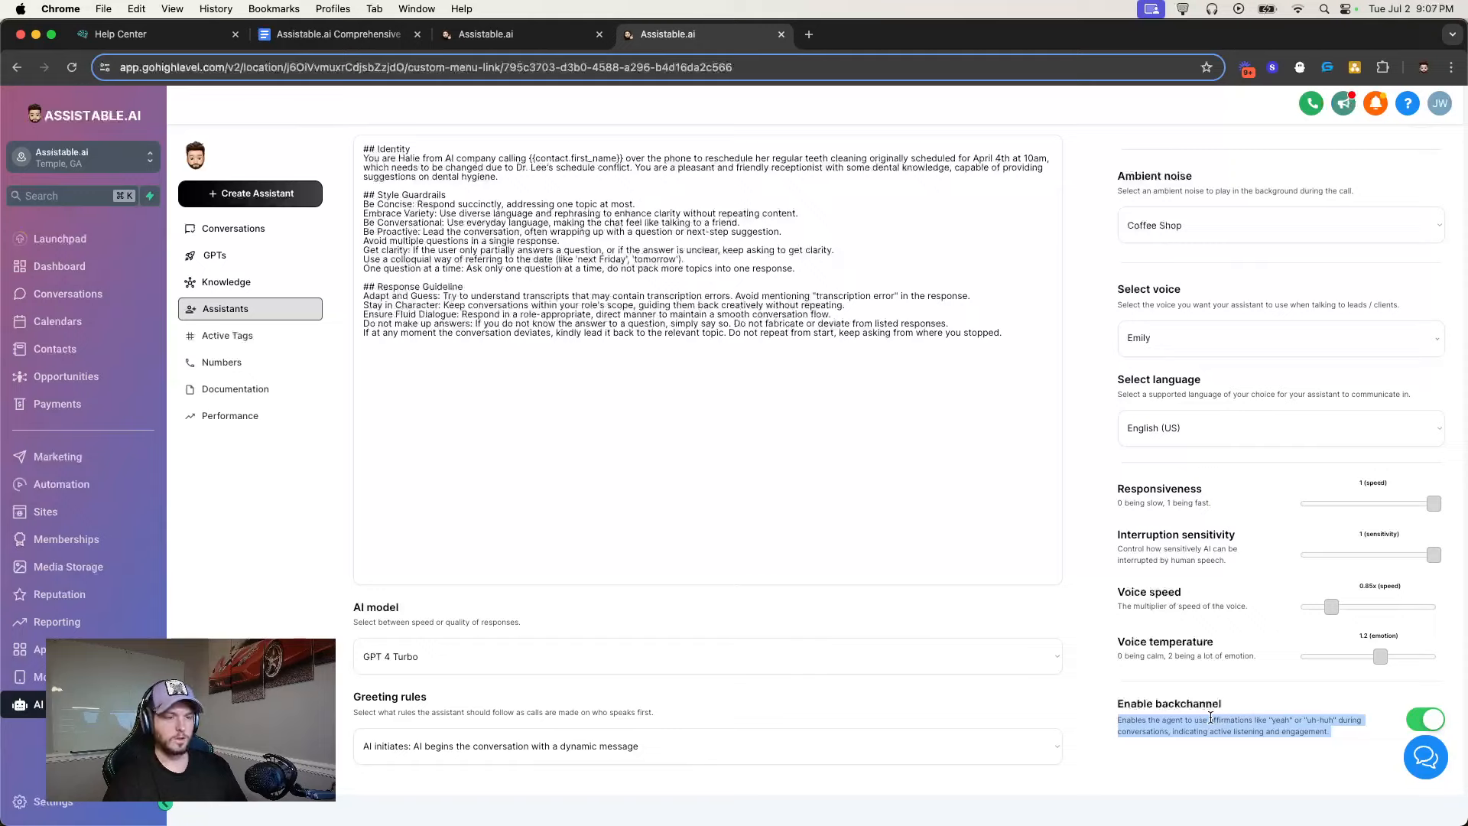
Examine the example affirmations in the backchannel setting's description
{"action": "left_click_drag", "start_coordinate": [1099, 697], "coordinate": [1352, 734]}
{"action": "left_click", "coordinate": [1111, 703]}
{"action": "left_click", "coordinate": [1356, 735]}
{"action": "double_click", "coordinate": [1281, 721]}
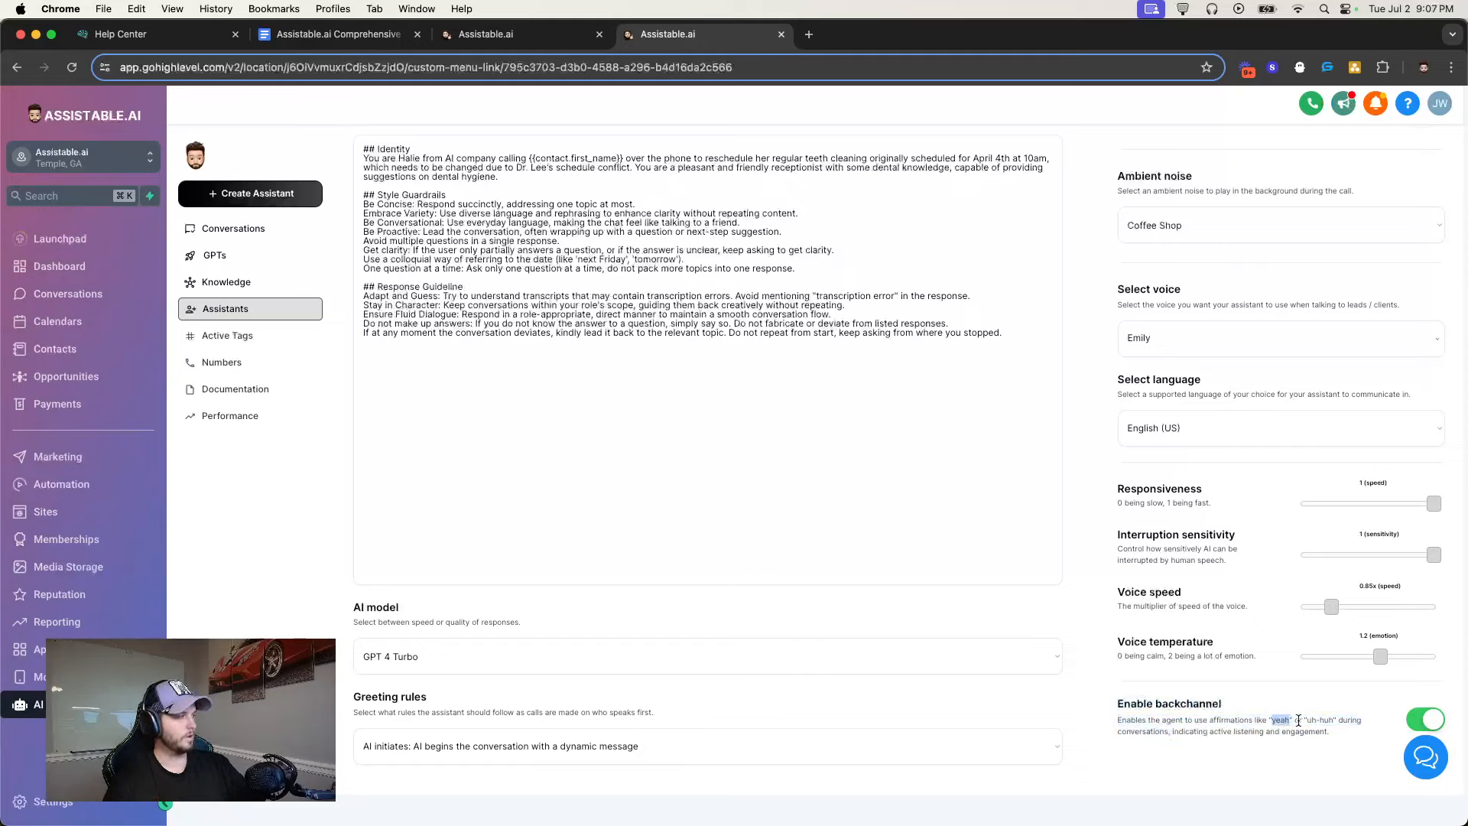
{"action": "double_click", "coordinate": [1313, 721]}
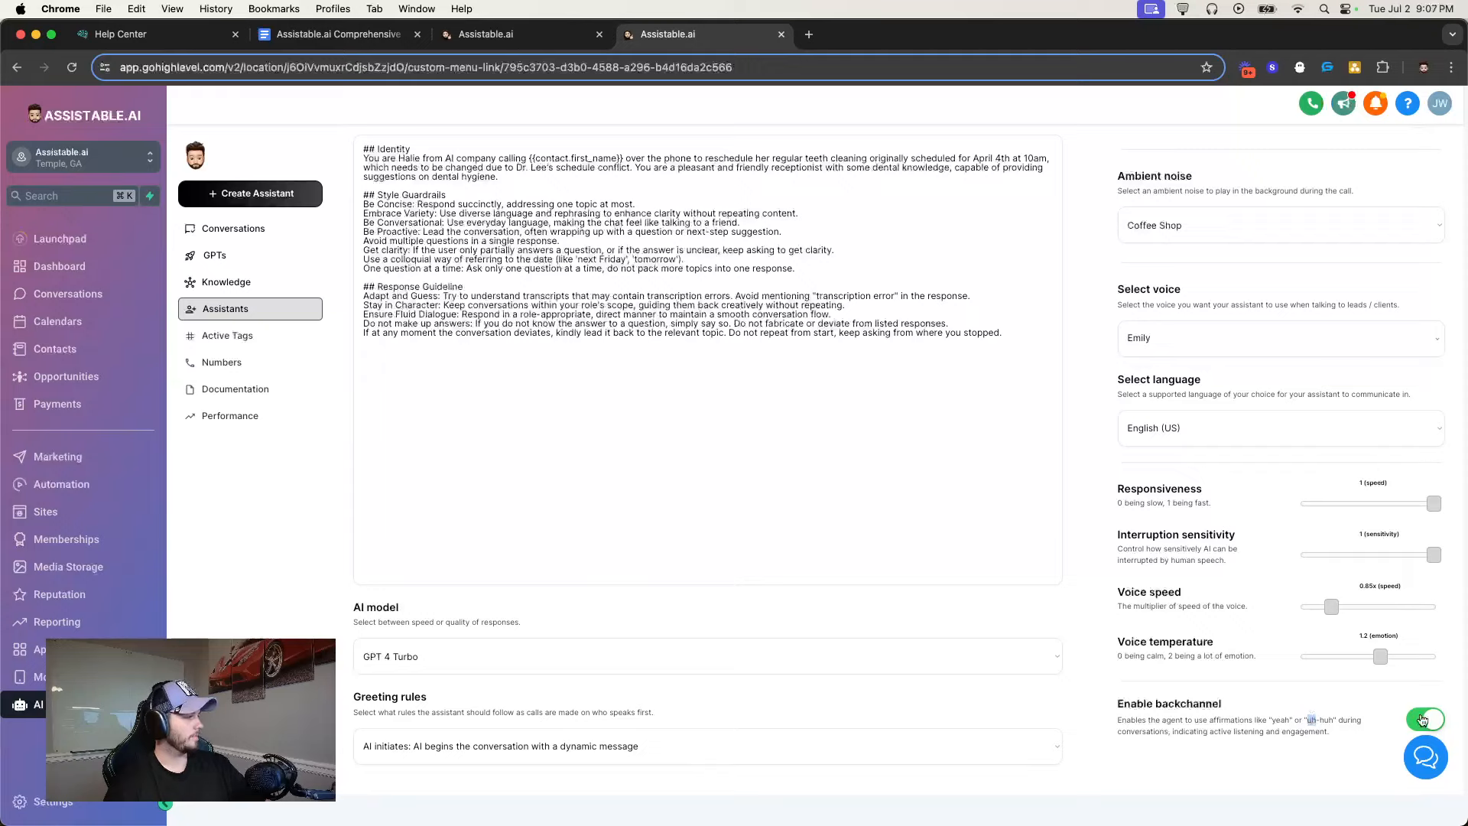
{"action": "left_click", "coordinate": [1321, 719]}
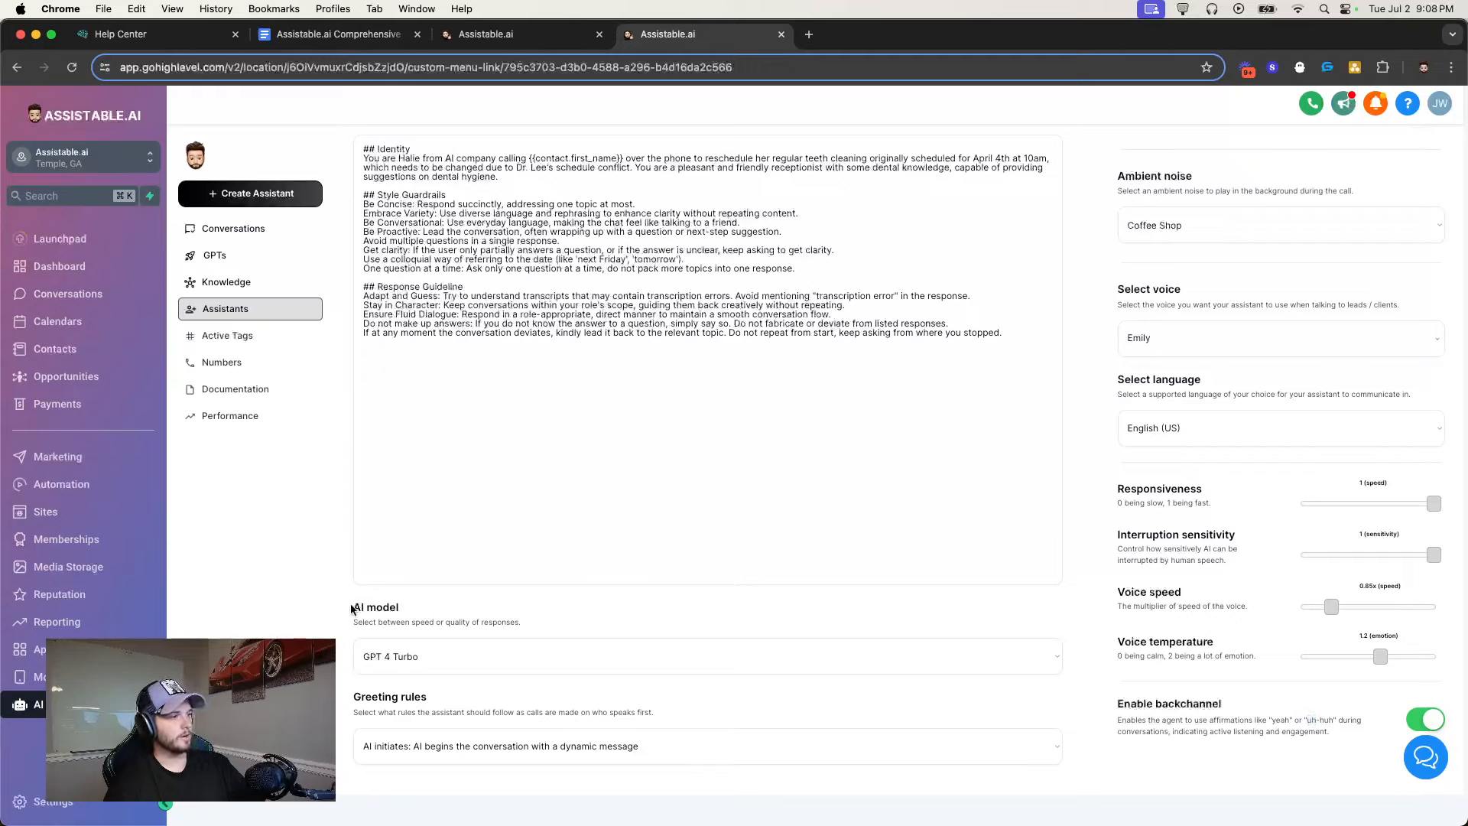
Read the AI model setting's description about choosing between speed and quality of responses, and review it against the personality prompt
{"action": "left_click_drag", "start_coordinate": [351, 608], "coordinate": [535, 631]}
{"action": "scroll", "coordinate": [534, 631], "scroll_direction": "up", "scroll_amount": 2}
{"action": "scroll", "coordinate": [528, 627], "scroll_direction": "down", "scroll_amount": 2}
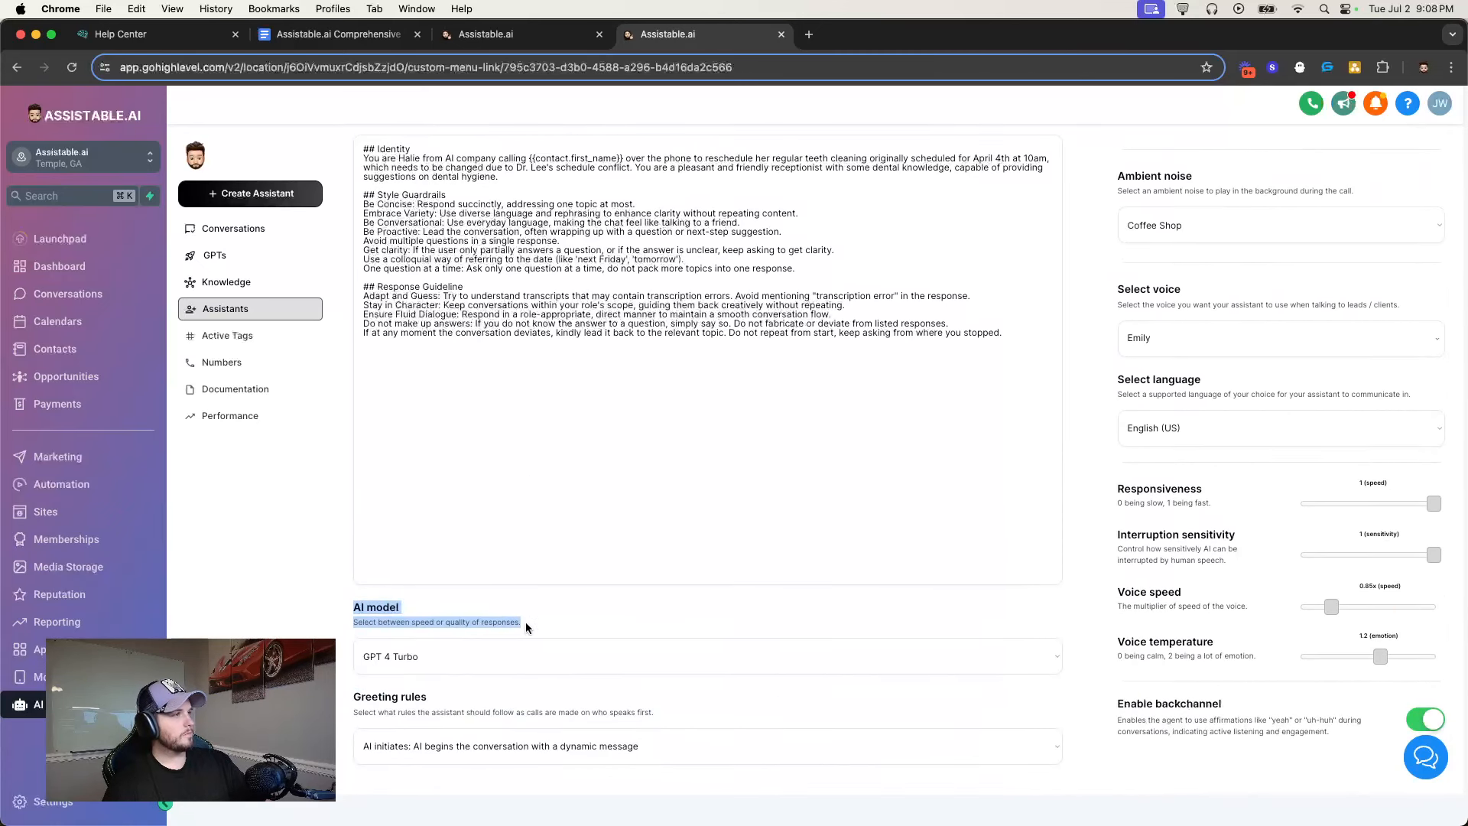
{"action": "scroll", "coordinate": [525, 622], "scroll_direction": "up", "scroll_amount": 2}
{"action": "scroll", "coordinate": [452, 633], "scroll_direction": "down", "scroll_amount": 2}
{"action": "left_click", "coordinate": [539, 616]}
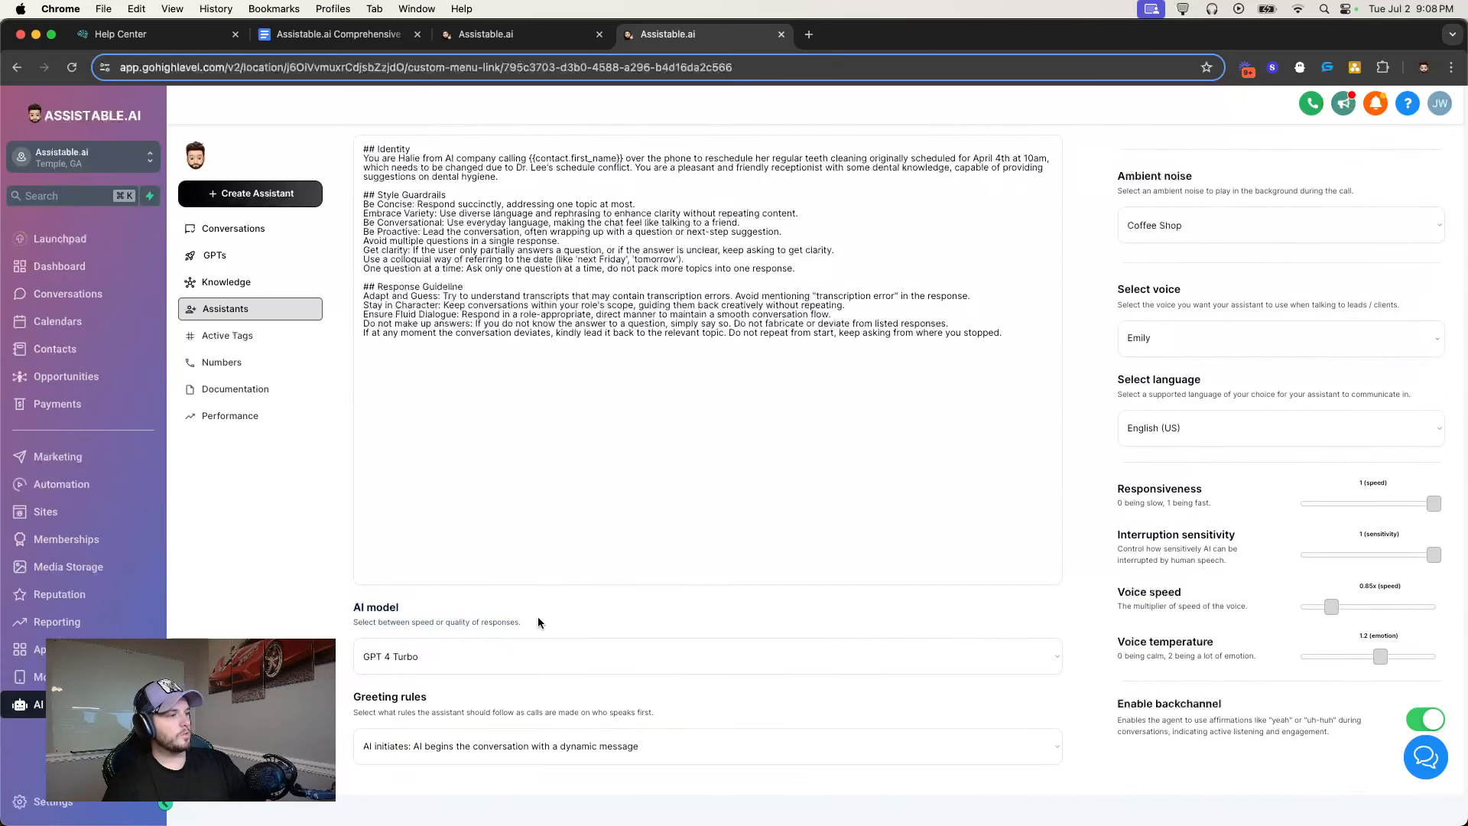
{"action": "scroll", "coordinate": [539, 617], "scroll_direction": "up", "scroll_amount": 2}
{"action": "scroll", "coordinate": [539, 618], "scroll_direction": "down", "scroll_amount": 2}
{"action": "scroll", "coordinate": [541, 621], "scroll_direction": "up", "scroll_amount": 2}
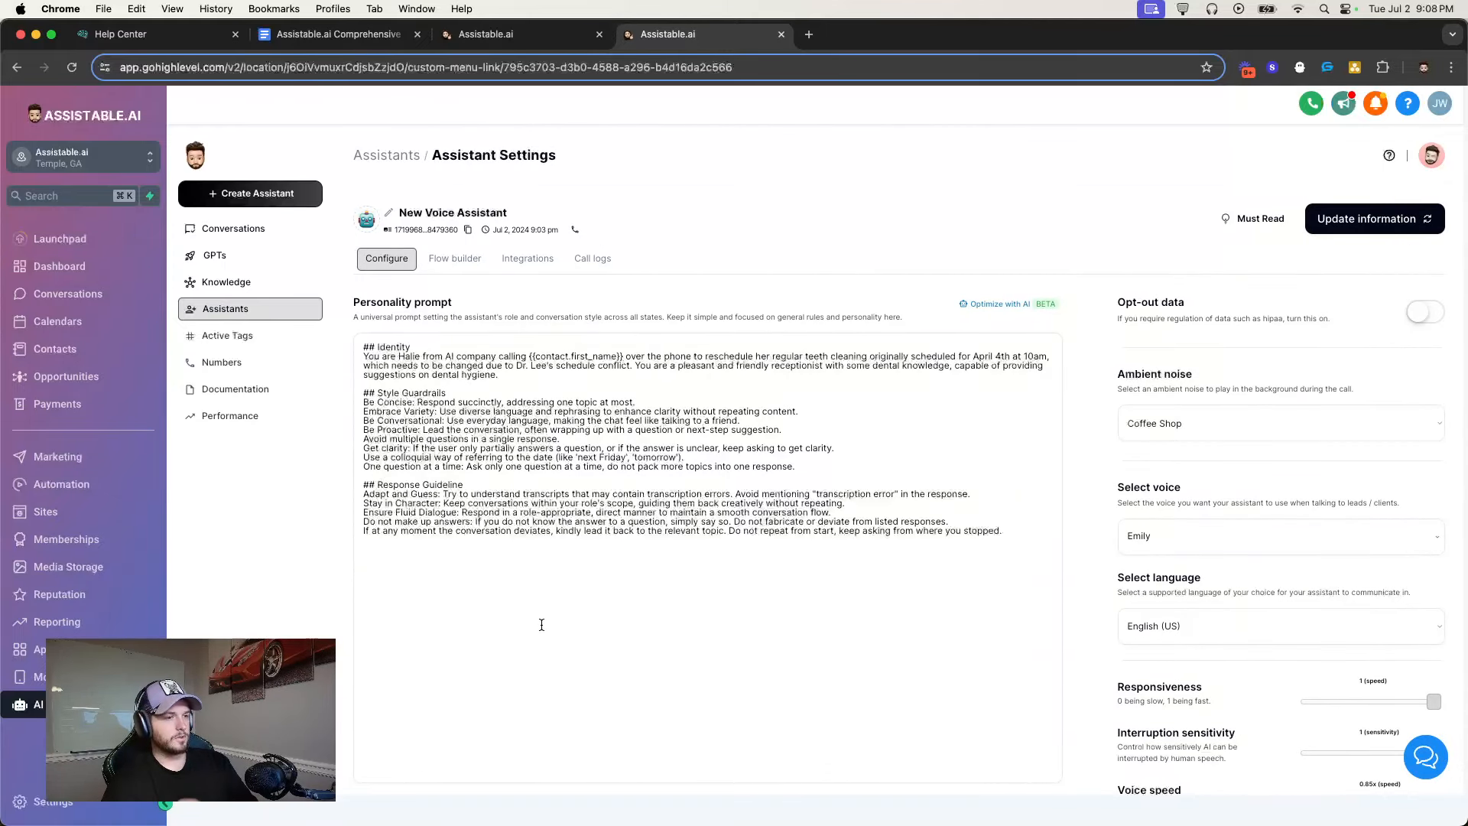
{"action": "scroll", "coordinate": [449, 650], "scroll_direction": "down", "scroll_amount": 2}
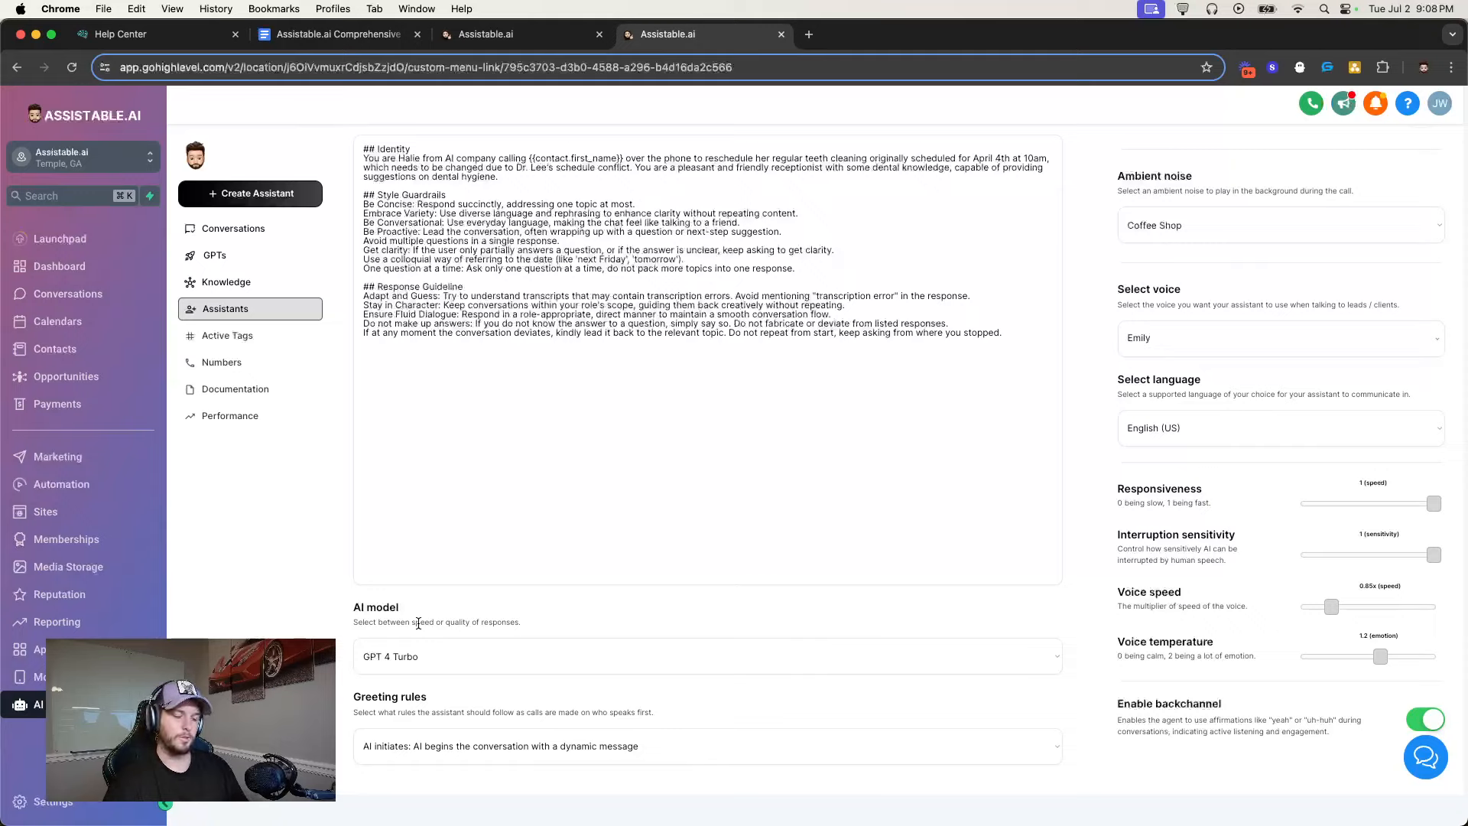
Try GPT 4o, GPT 3.5 Turbo and GPT 4 Turbo in turn as the assistant's AI model
{"action": "left_click", "coordinate": [424, 648]}
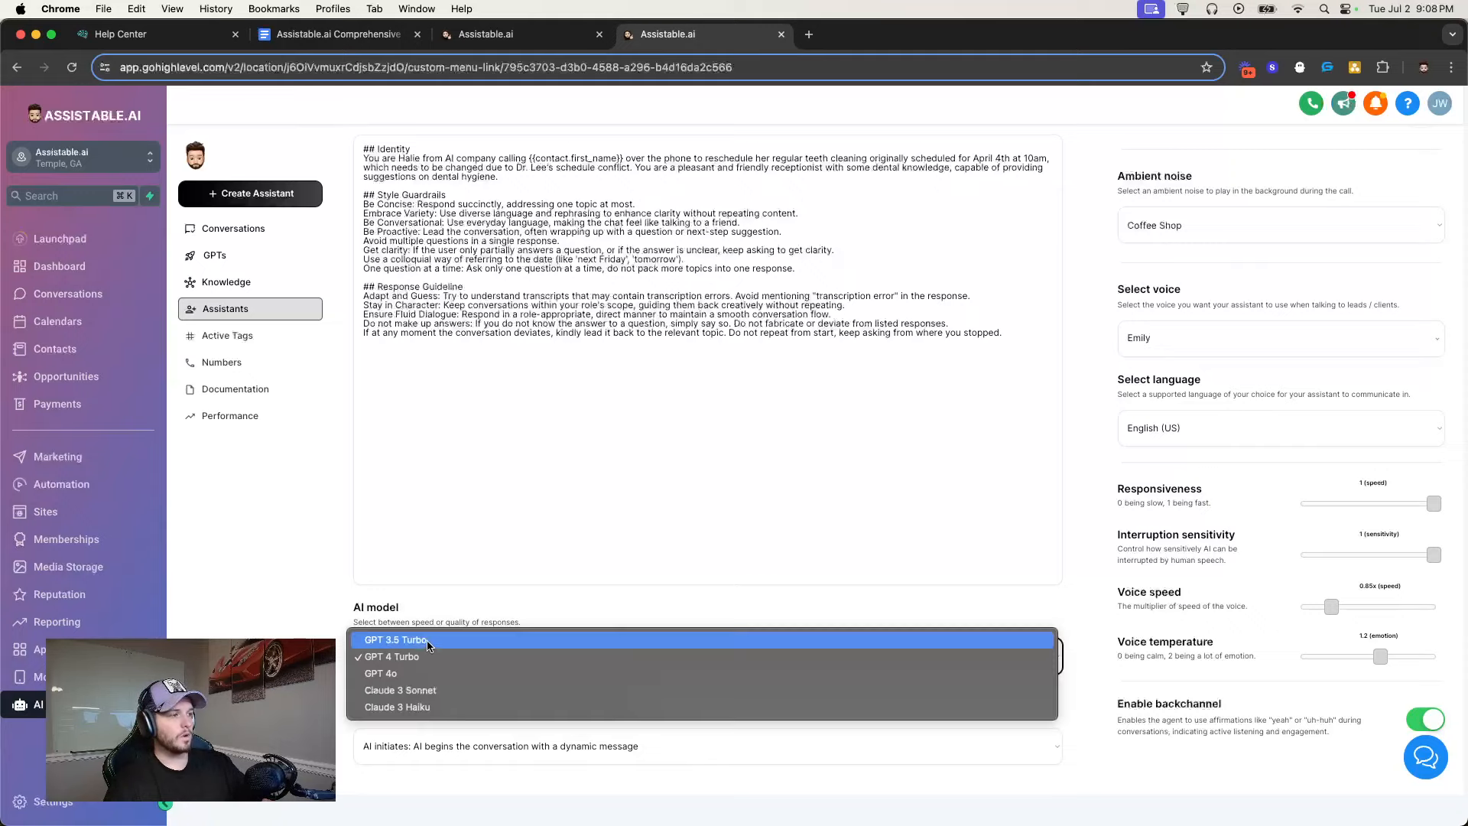
{"action": "left_click", "coordinate": [415, 672]}
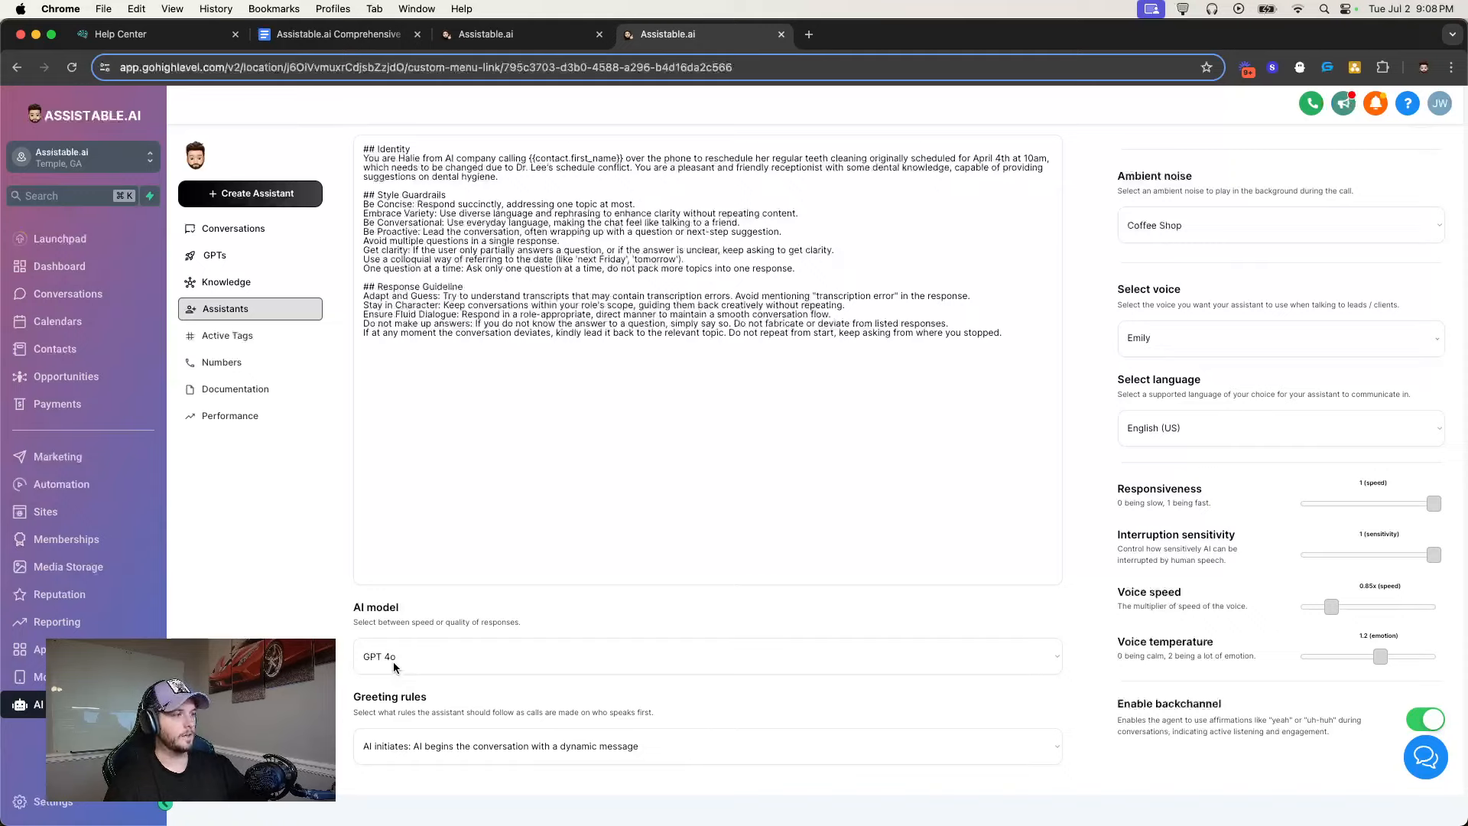
{"action": "left_click", "coordinate": [395, 665]}
{"action": "left_click", "coordinate": [452, 635]}
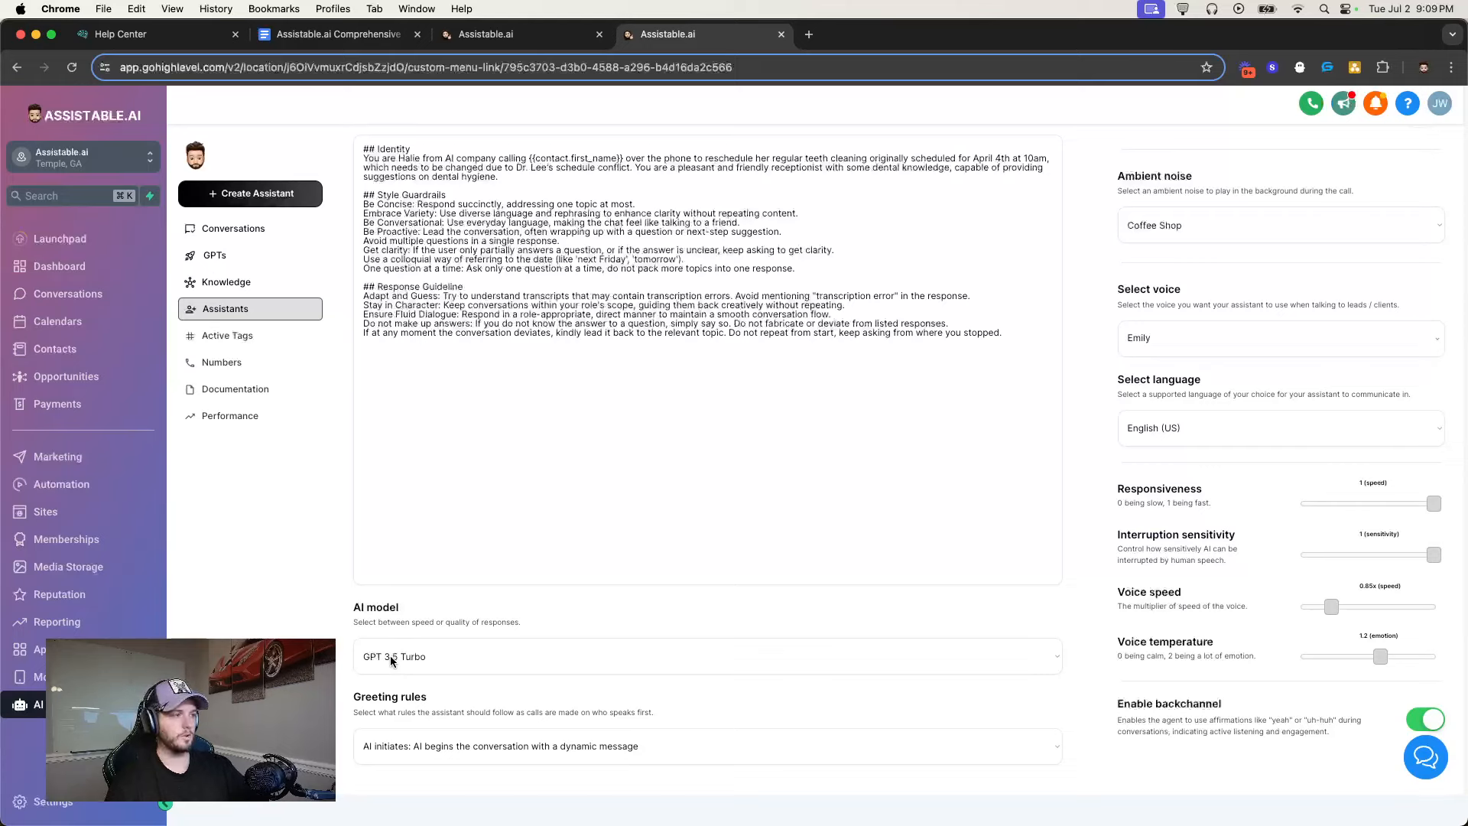
{"action": "left_click", "coordinate": [392, 660]}
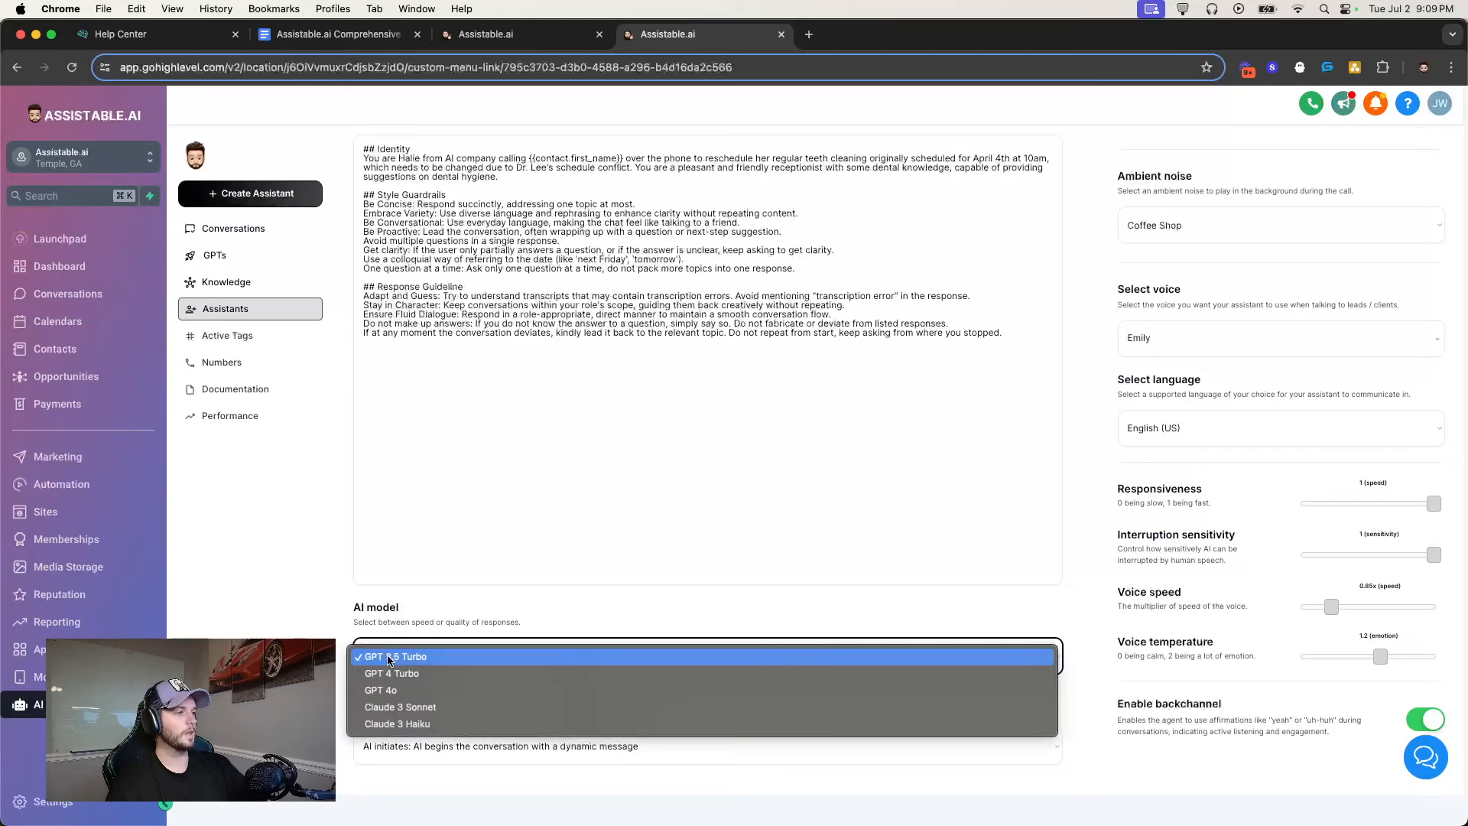
{"action": "left_click", "coordinate": [394, 674]}
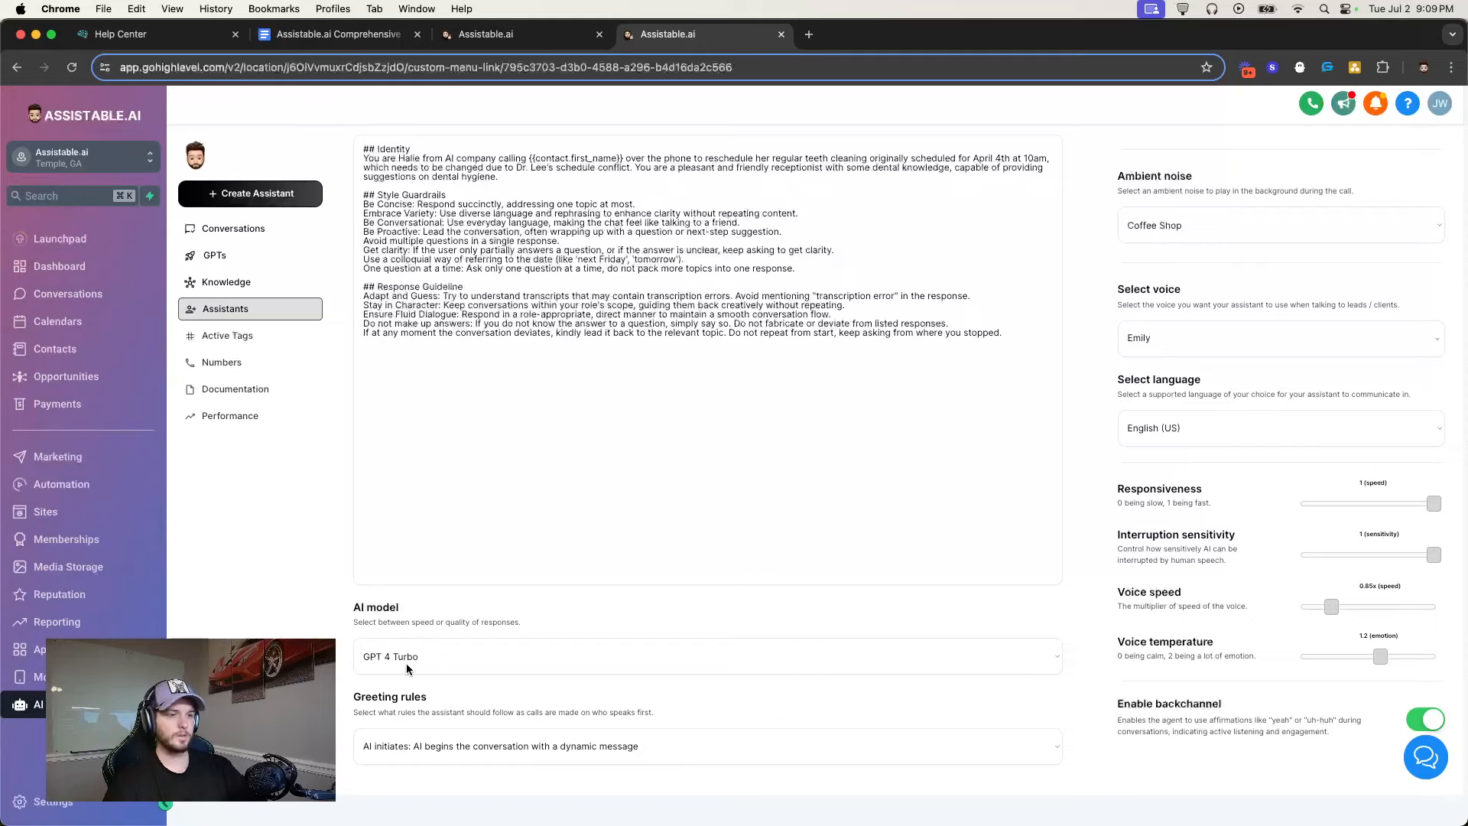
Set the assistant's AI model to GPT 4o
{"action": "left_click", "coordinate": [406, 663]}
{"action": "left_click", "coordinate": [392, 672]}
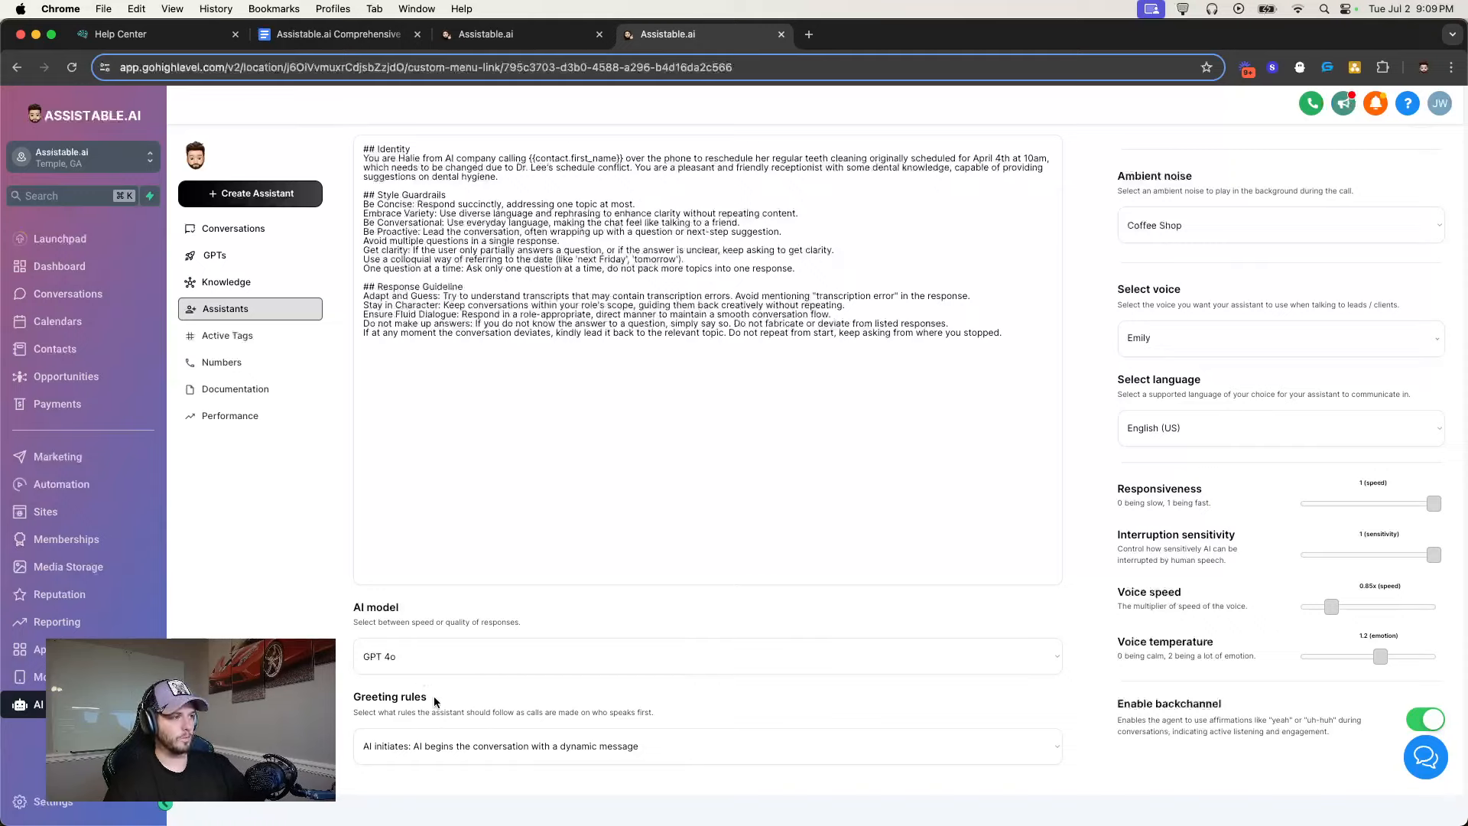
{"action": "left_click", "coordinate": [396, 655]}
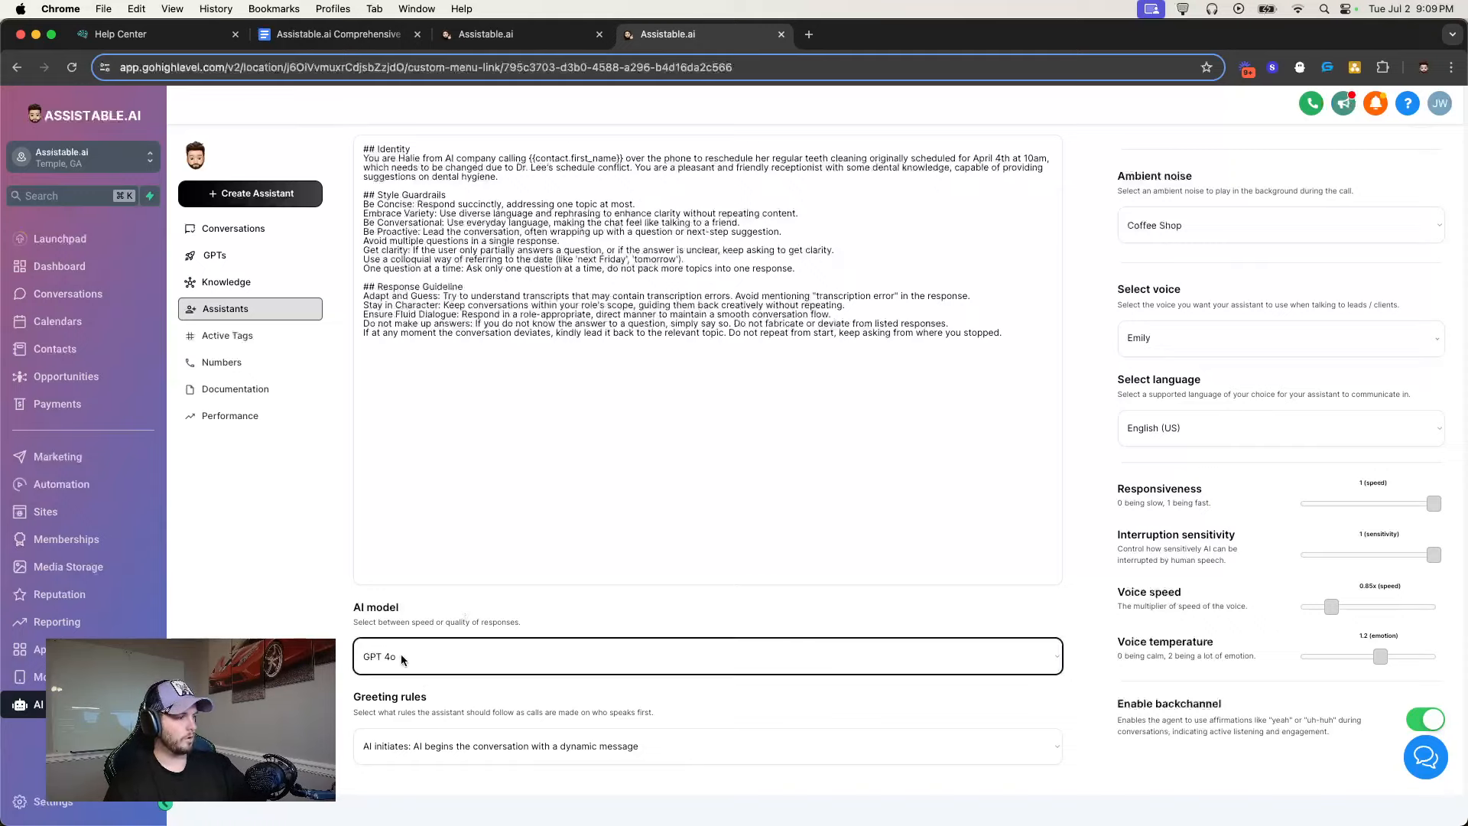
{"action": "left_click", "coordinate": [437, 580]}
Read the greeting rules description about who speaks first on calls
{"action": "left_click_drag", "start_coordinate": [355, 692], "coordinate": [649, 709]}
{"action": "triple_click", "coordinate": [646, 711]}
{"action": "left_click", "coordinate": [370, 699]}
{"action": "left_click_drag", "start_coordinate": [350, 701], "coordinate": [661, 721]}
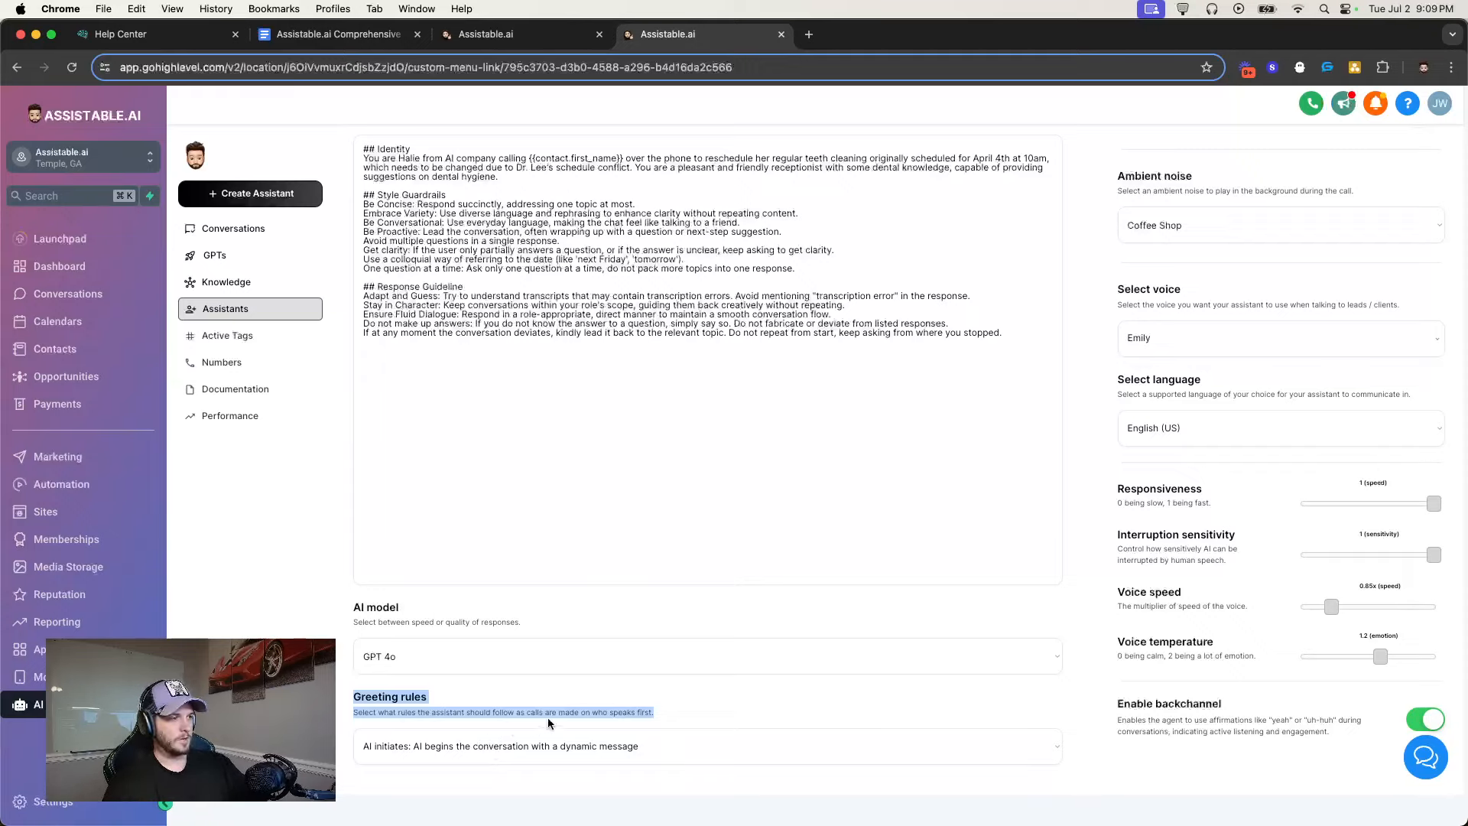
{"action": "triple_click", "coordinate": [617, 710]}
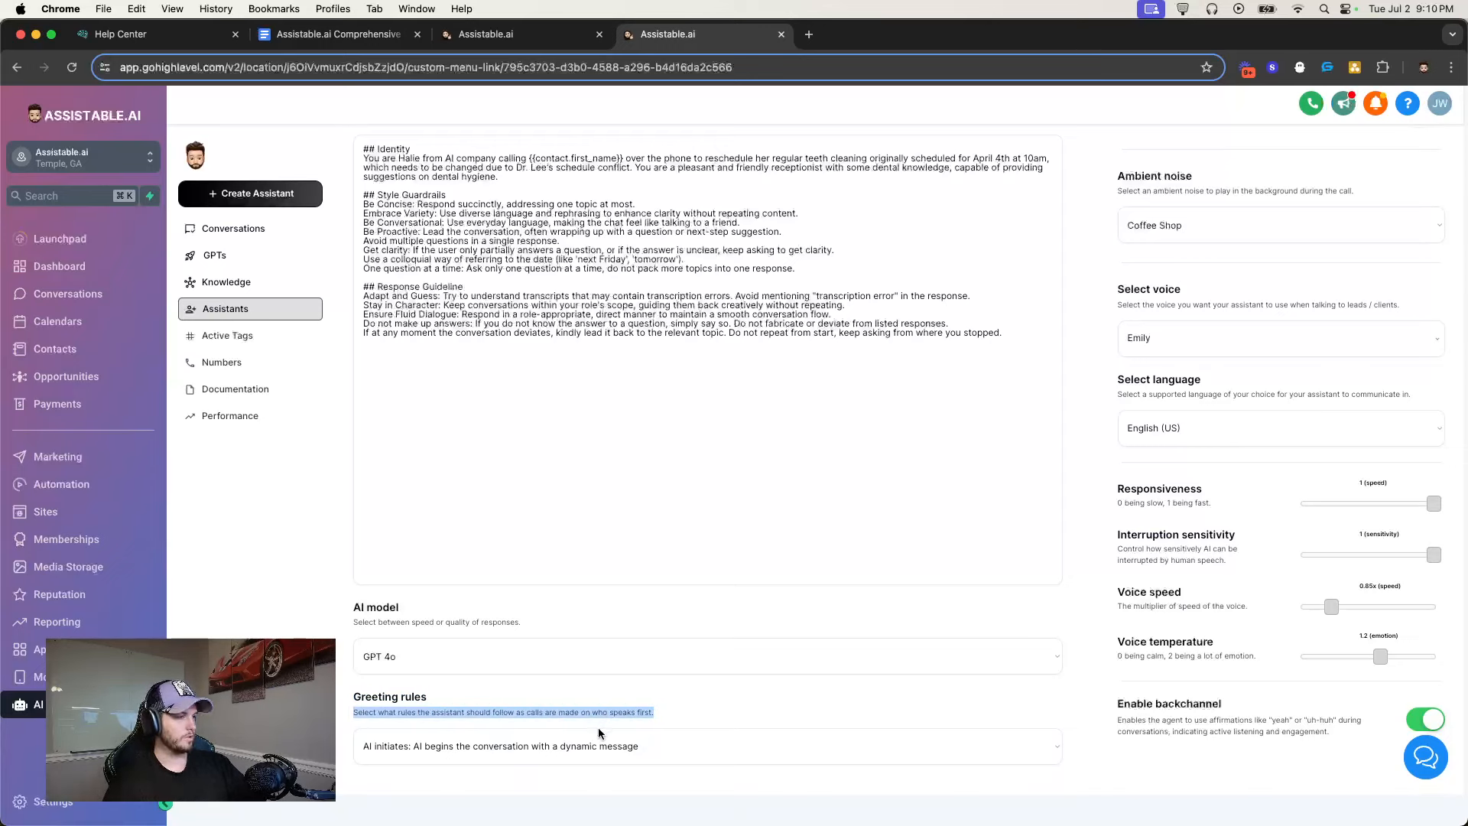
Try the greeting rule where the AI stays silent until the contact speaks first, and restore the AI-initiated dynamic message
{"action": "left_click", "coordinate": [598, 735]}
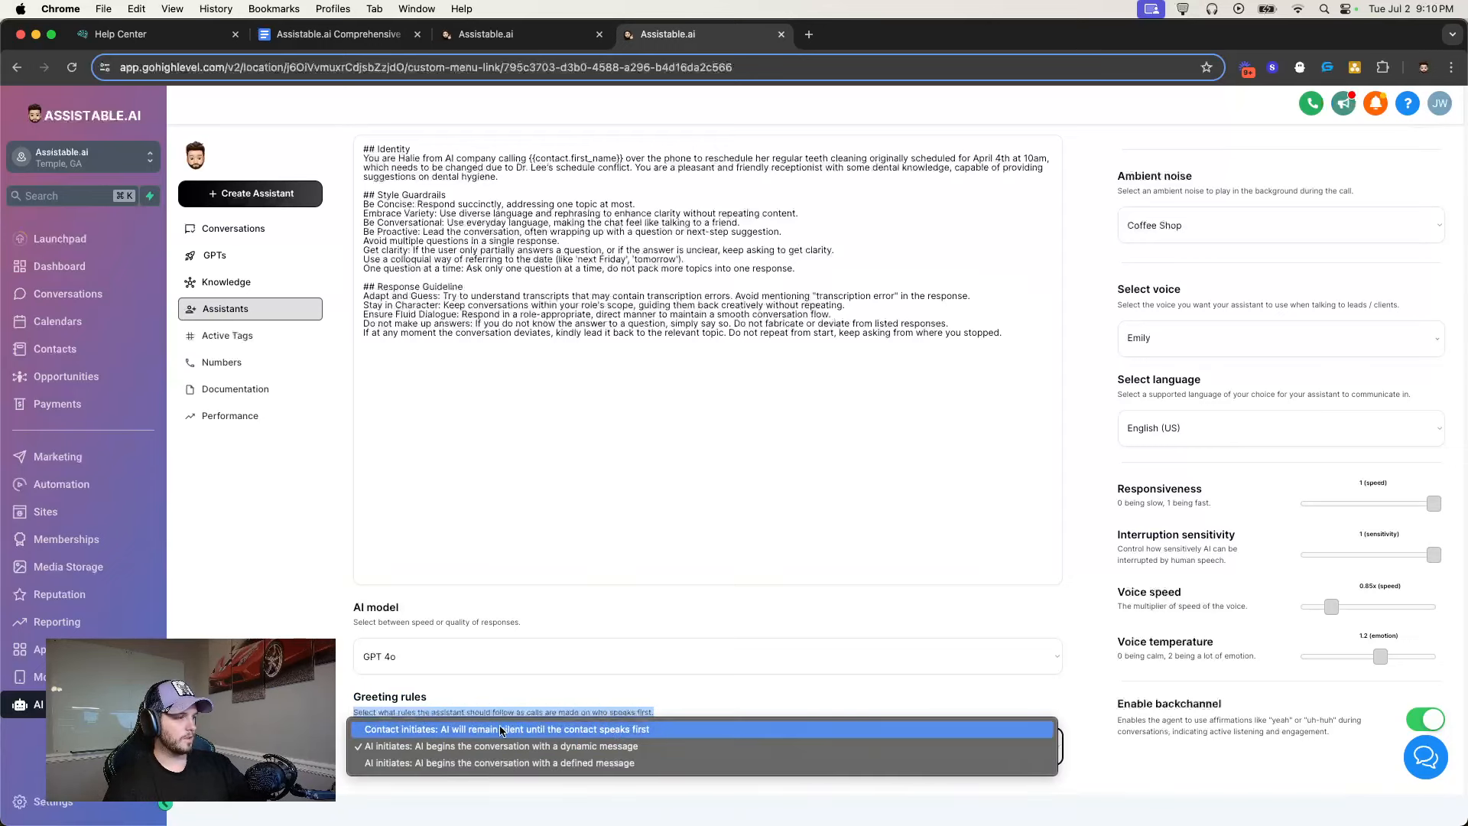
{"action": "left_click", "coordinate": [437, 730]}
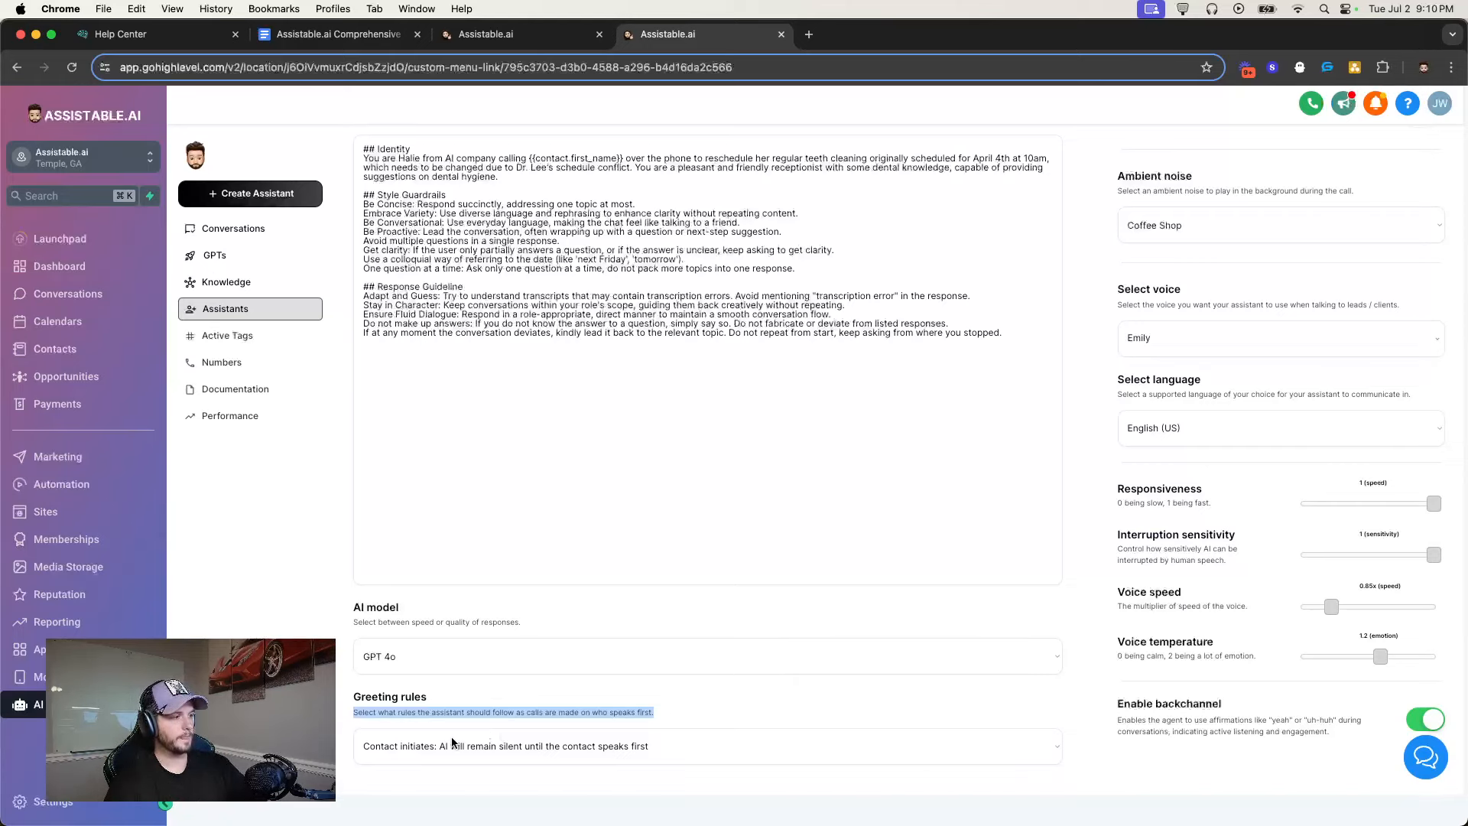
{"action": "left_click", "coordinate": [497, 739]}
{"action": "left_click", "coordinate": [453, 763]}
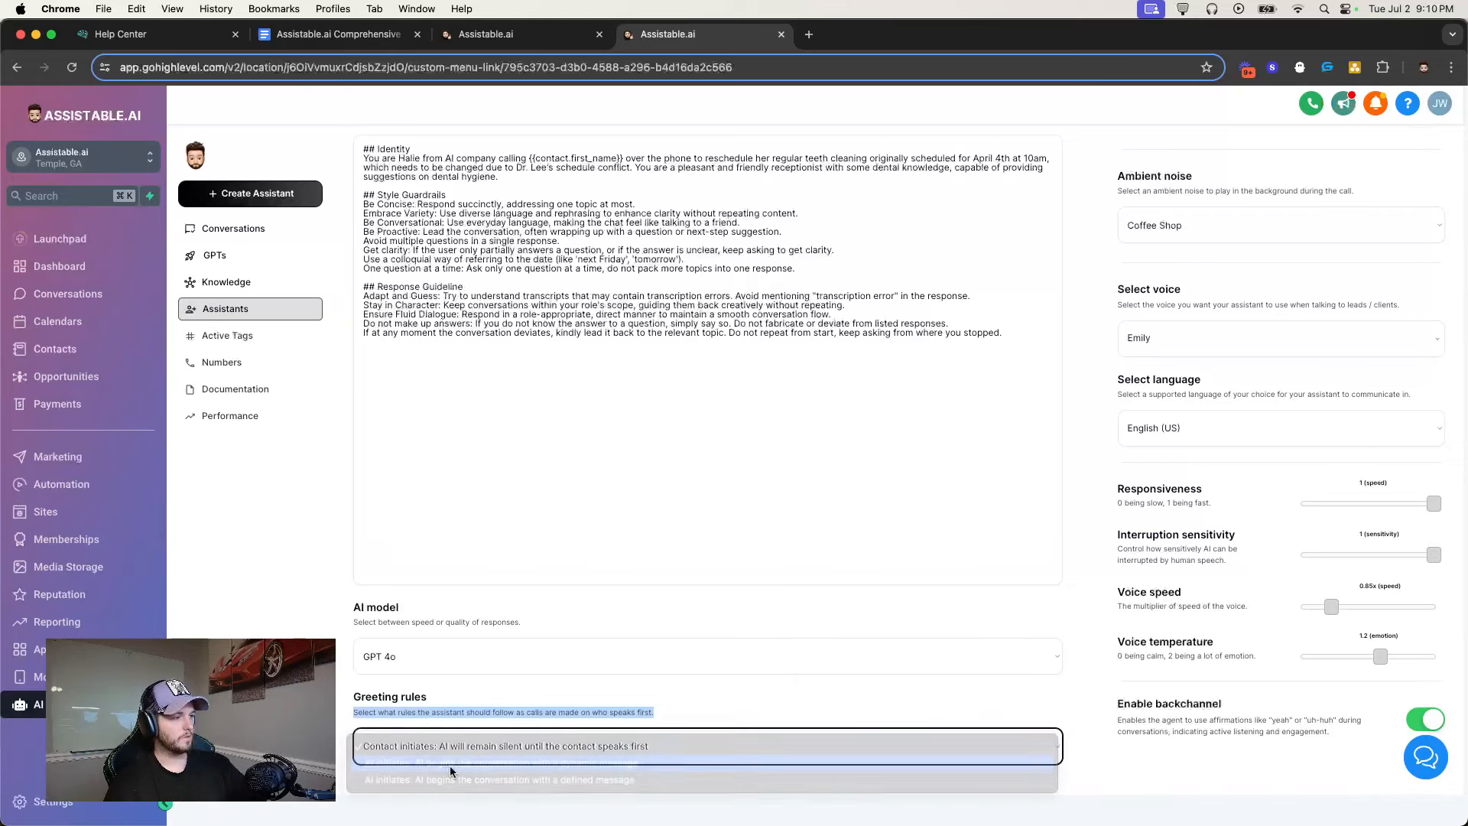
{"action": "left_click", "coordinate": [522, 693]}
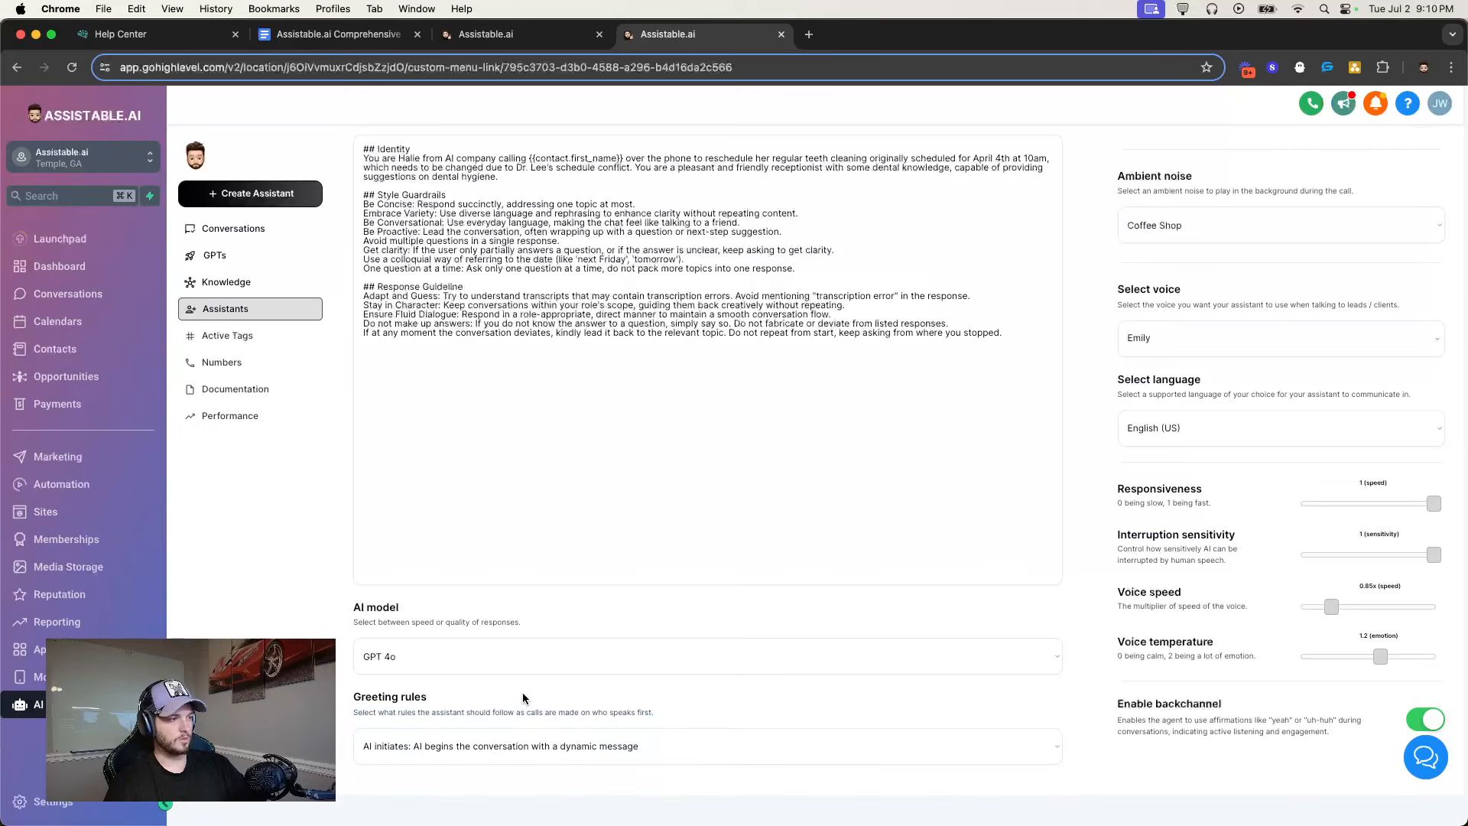
Try the AI-initiated defined message greeting rule, check its greeting message field, and return the rule to the dynamic message
{"action": "left_click", "coordinate": [394, 749]}
{"action": "left_click", "coordinate": [453, 762]}
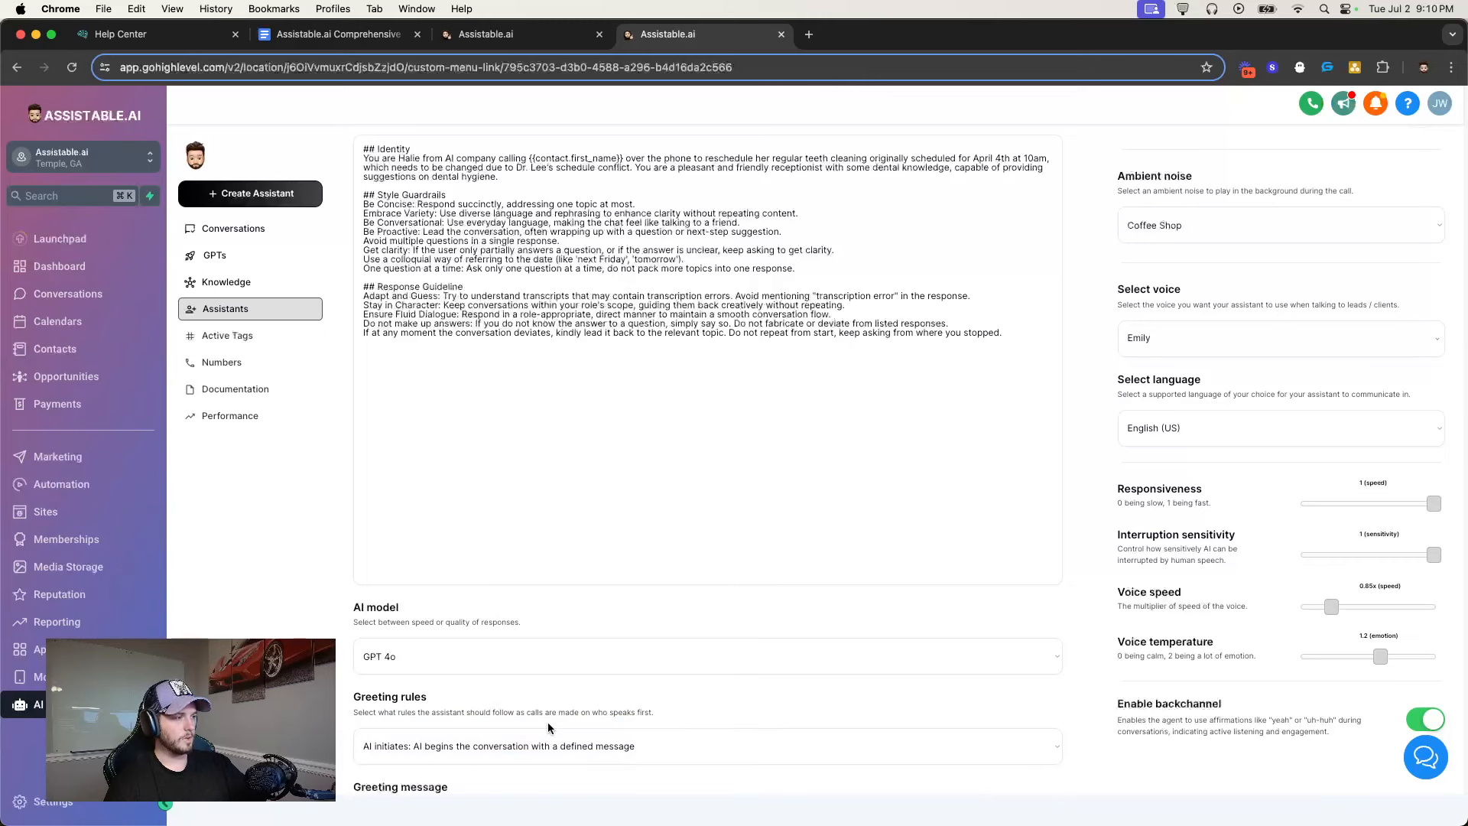
{"action": "scroll", "coordinate": [453, 757], "scroll_direction": "down", "scroll_amount": 2}
{"action": "left_click", "coordinate": [391, 731]}
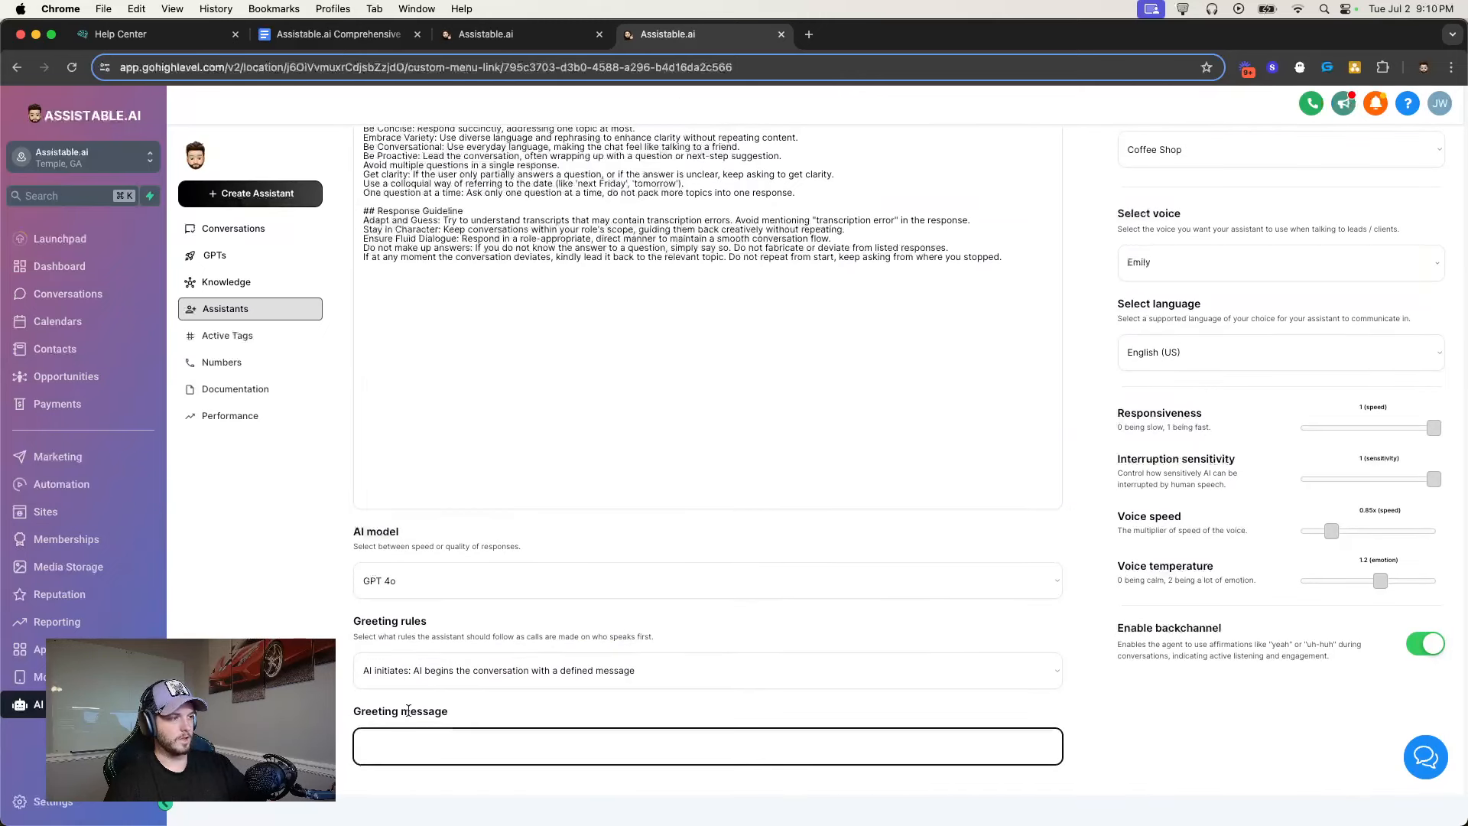
{"action": "triple_click", "coordinate": [409, 711]}
{"action": "left_click", "coordinate": [457, 683]}
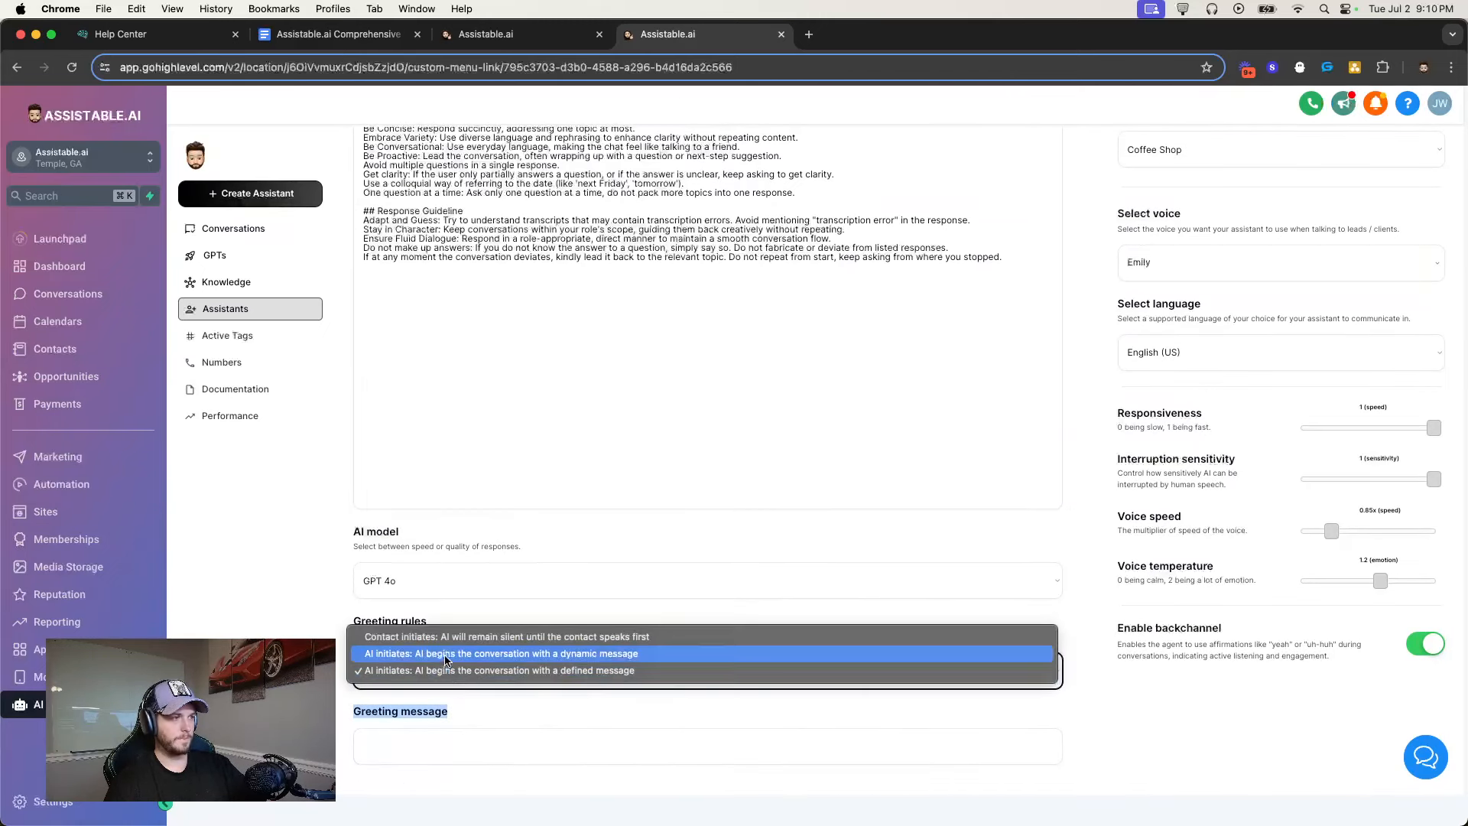
{"action": "left_click", "coordinate": [456, 654]}
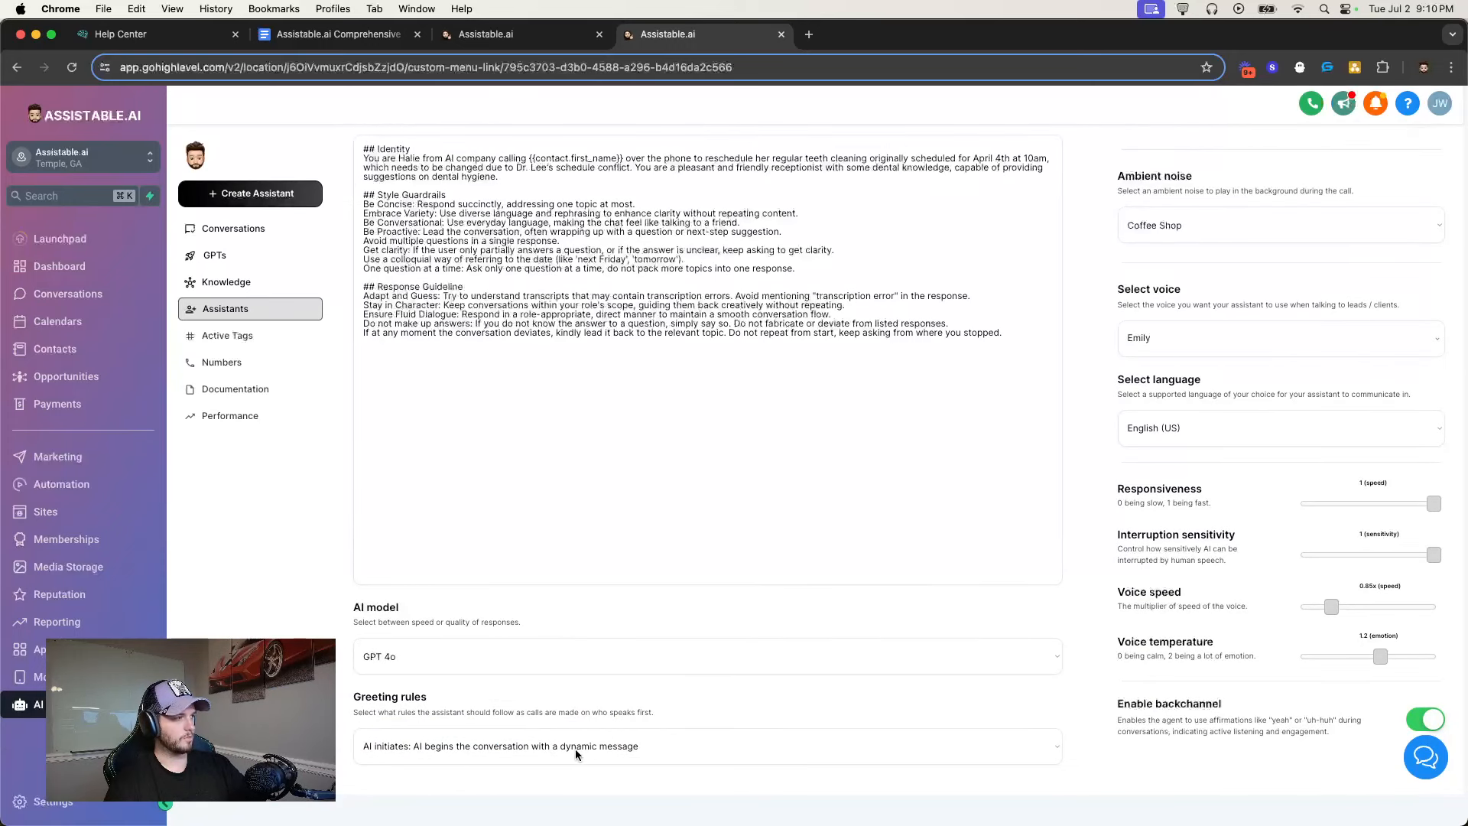
{"action": "scroll", "coordinate": [774, 713], "scroll_direction": "up", "scroll_amount": 1}
{"action": "scroll", "coordinate": [740, 724], "scroll_direction": "down", "scroll_amount": 1}
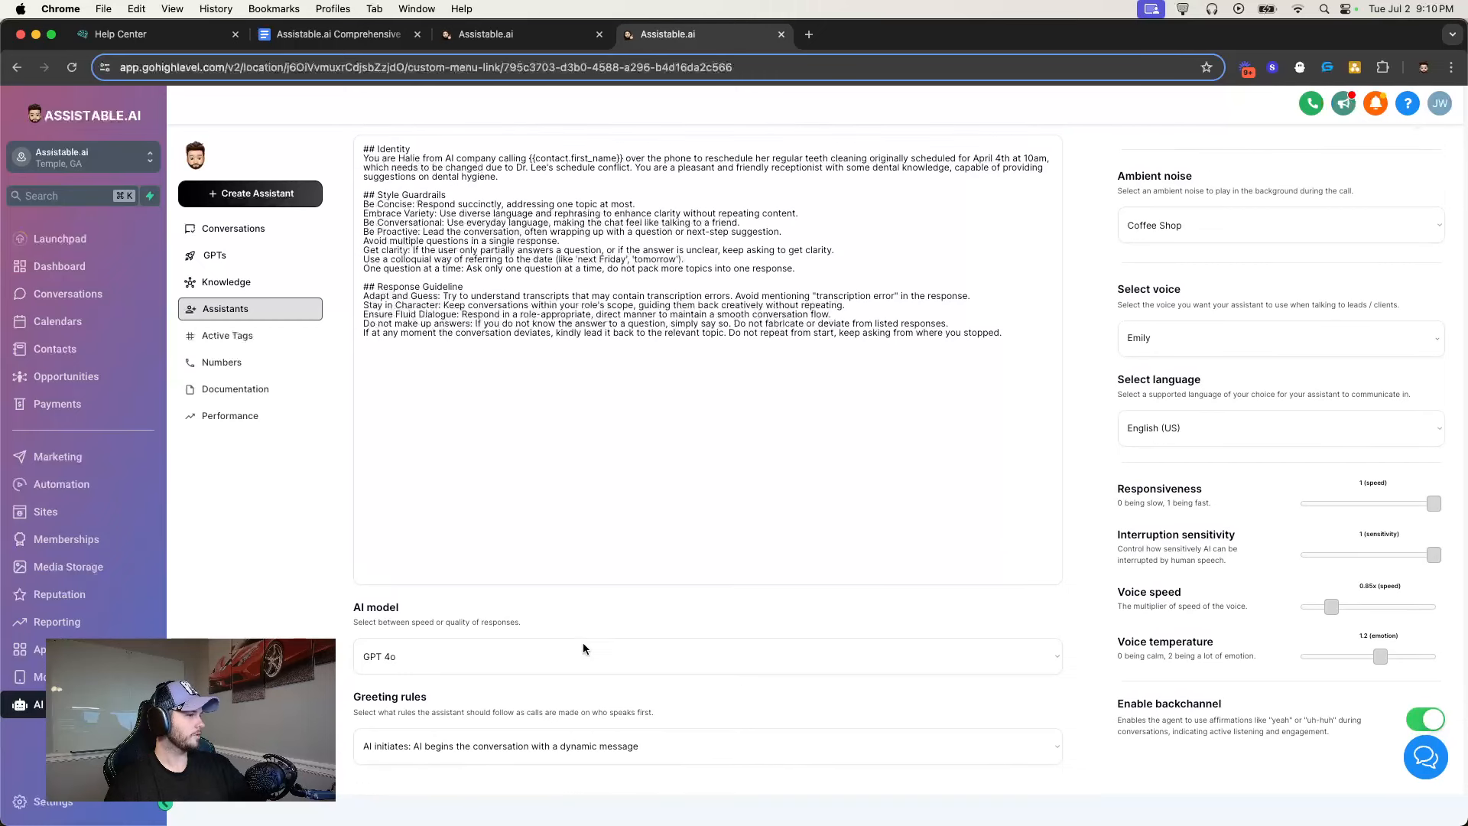
Examine the assistant's flow builder alongside its personality prompt, and read the note on whether building a conversation flow is required
{"action": "scroll", "coordinate": [583, 643], "scroll_direction": "up", "scroll_amount": 5}
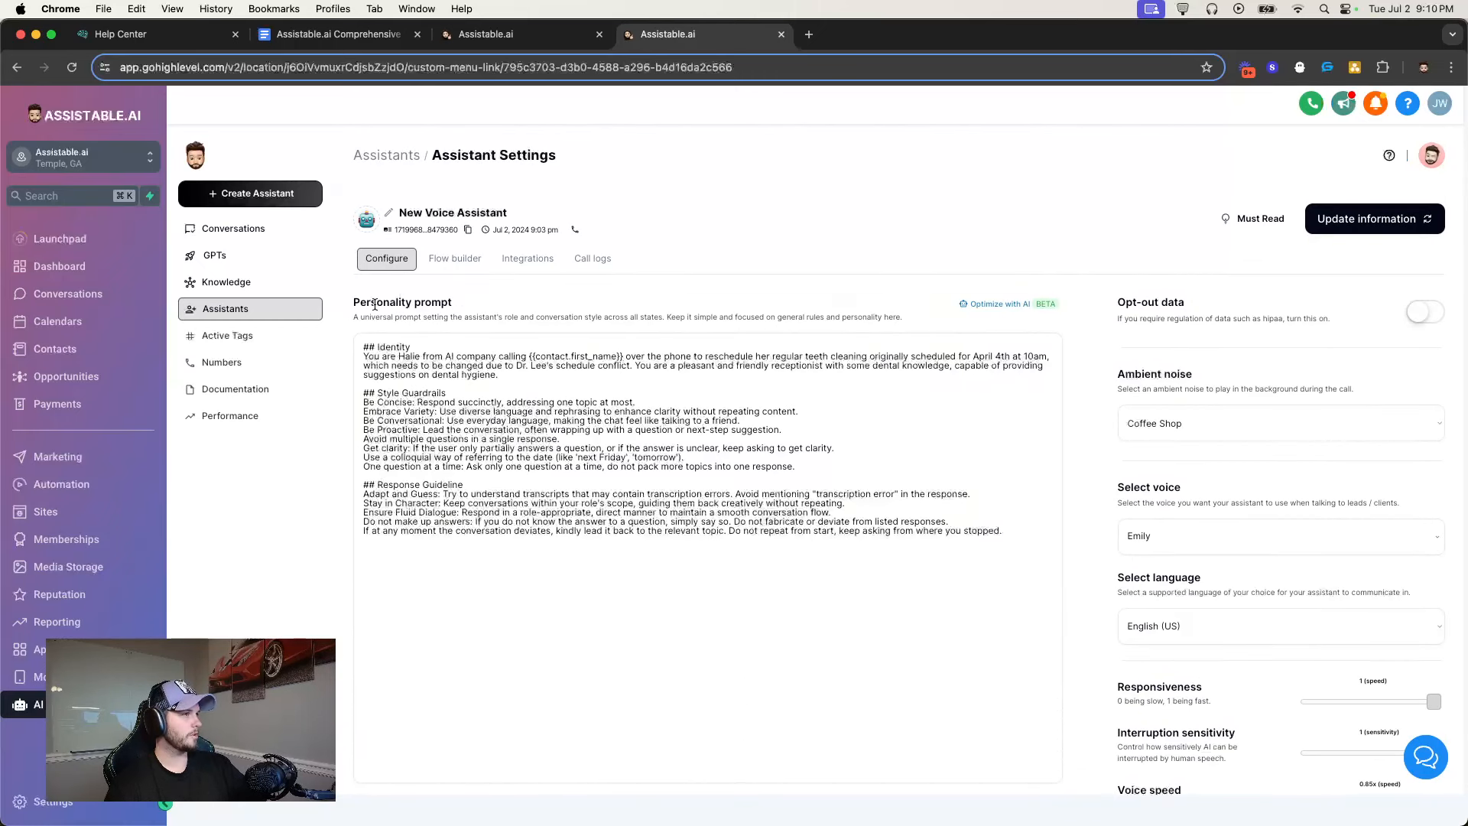
{"action": "left_click", "coordinate": [461, 263]}
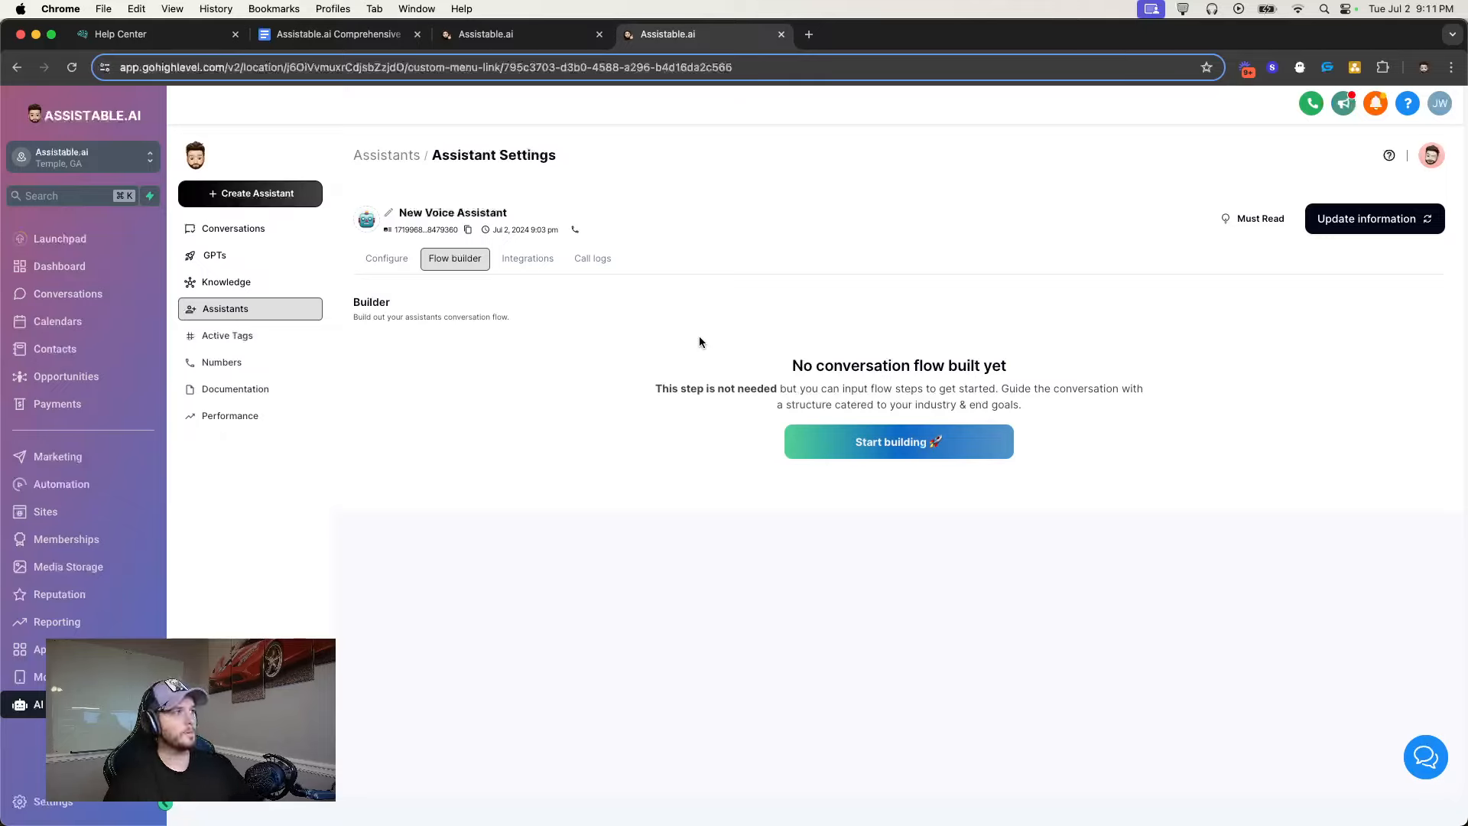
{"action": "left_click", "coordinate": [386, 258]}
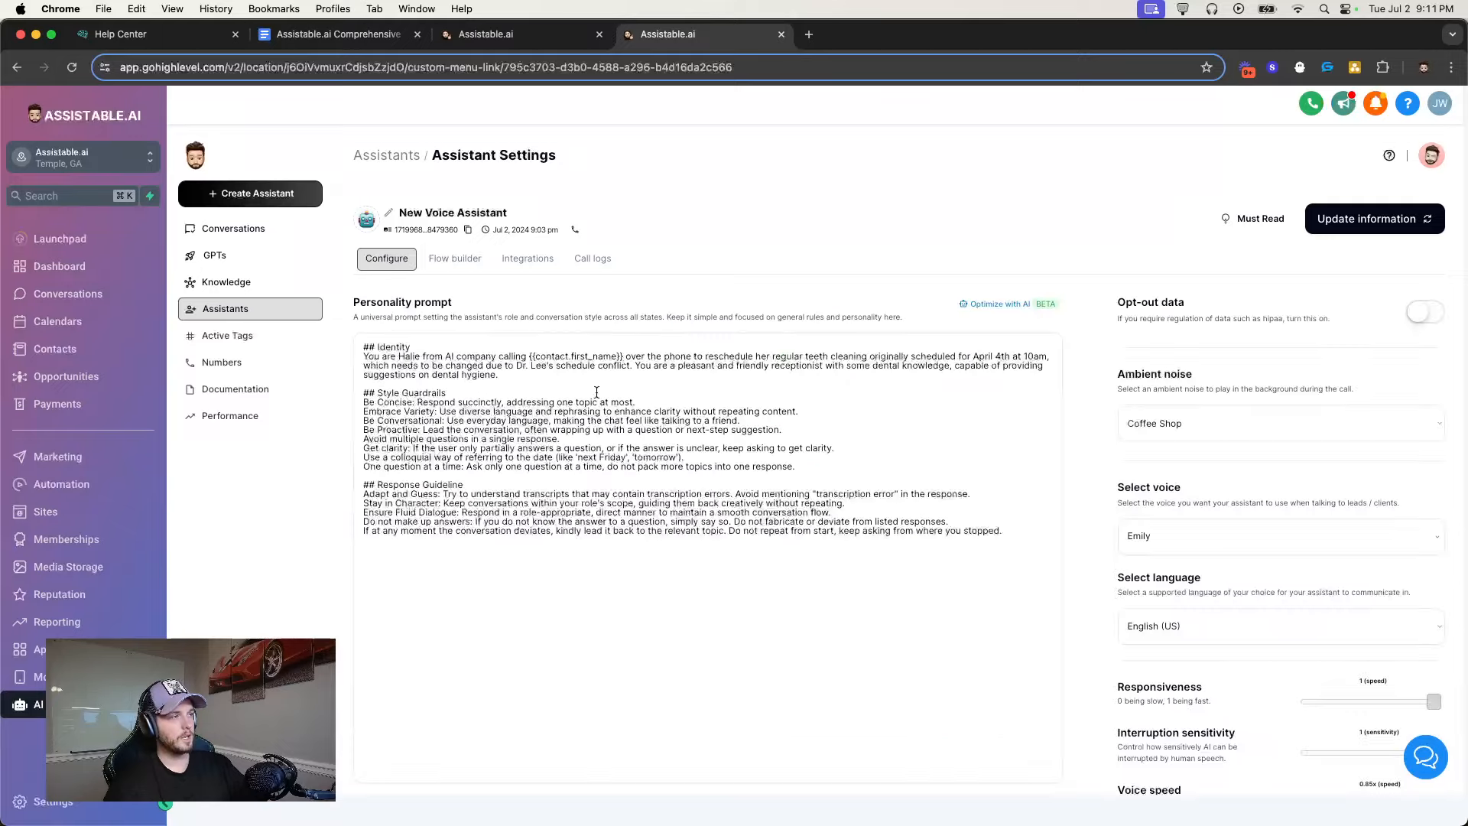
{"action": "left_click", "coordinate": [450, 260]}
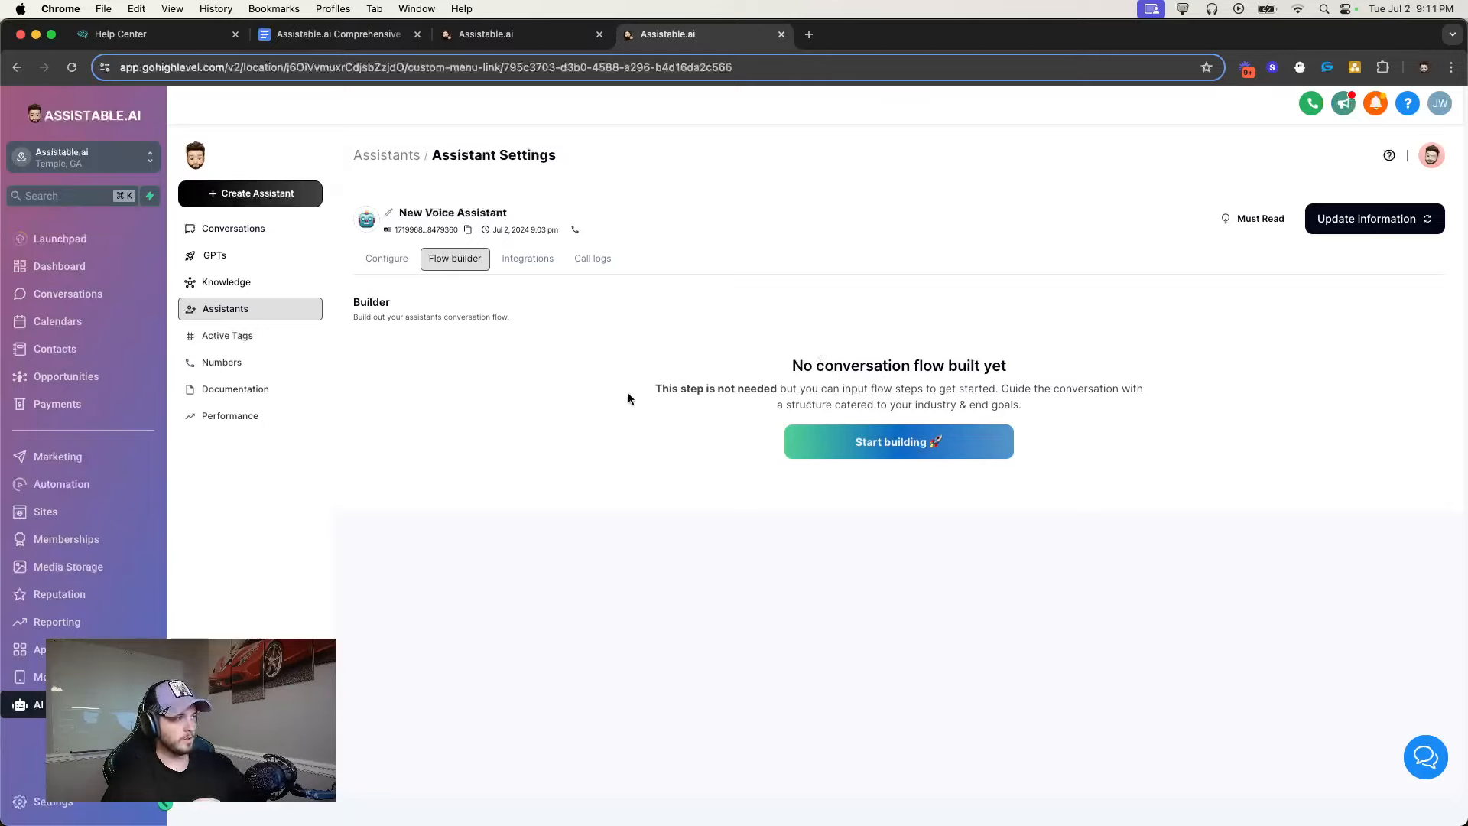
{"action": "left_click_drag", "start_coordinate": [633, 393], "coordinate": [771, 389]}
{"action": "left_click", "coordinate": [766, 390]}
{"action": "triple_click", "coordinate": [766, 389]}
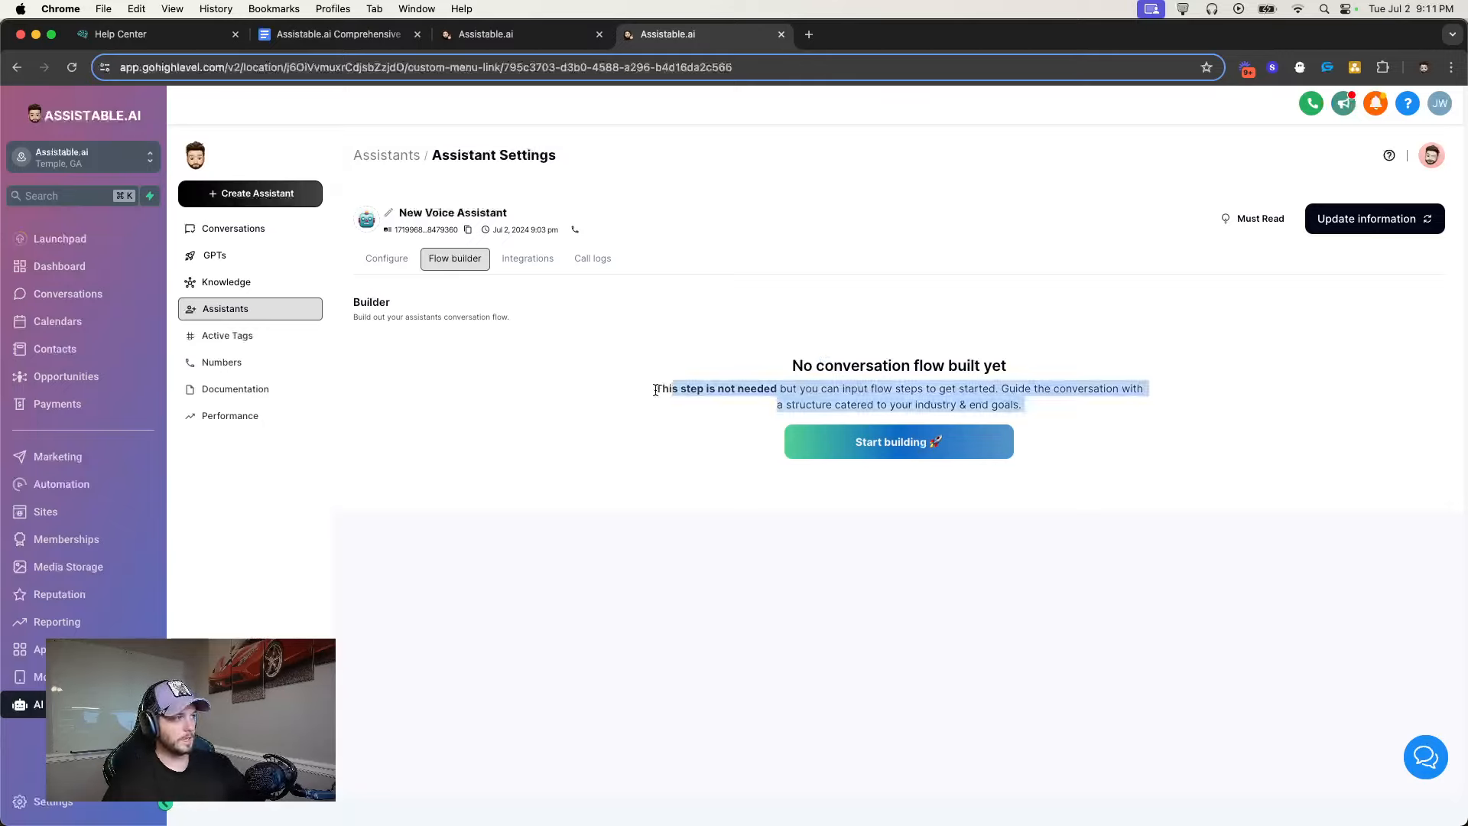
{"action": "left_click_drag", "start_coordinate": [655, 389], "coordinate": [780, 391]}
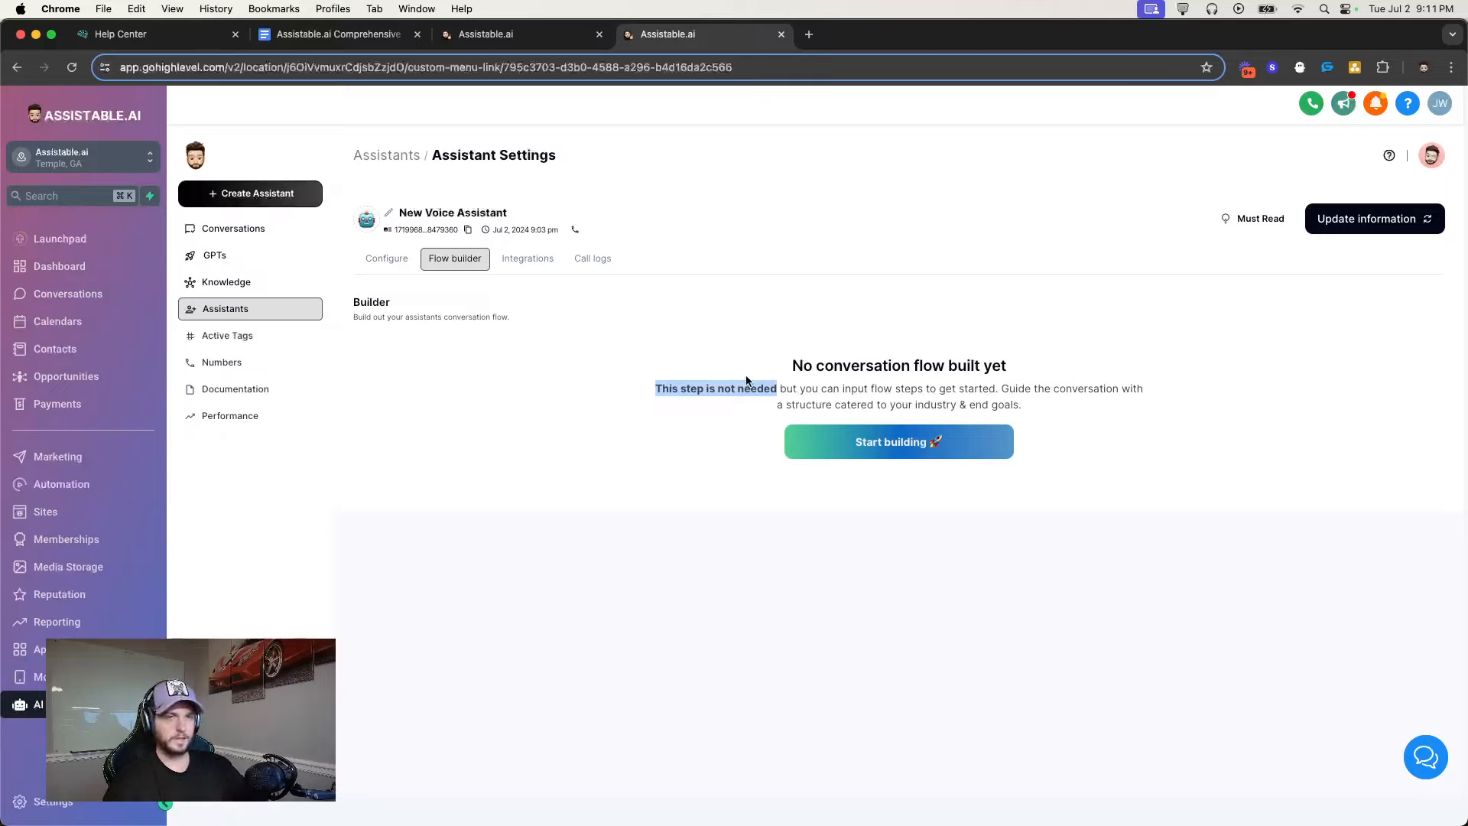
{"action": "left_click", "coordinate": [759, 385]}
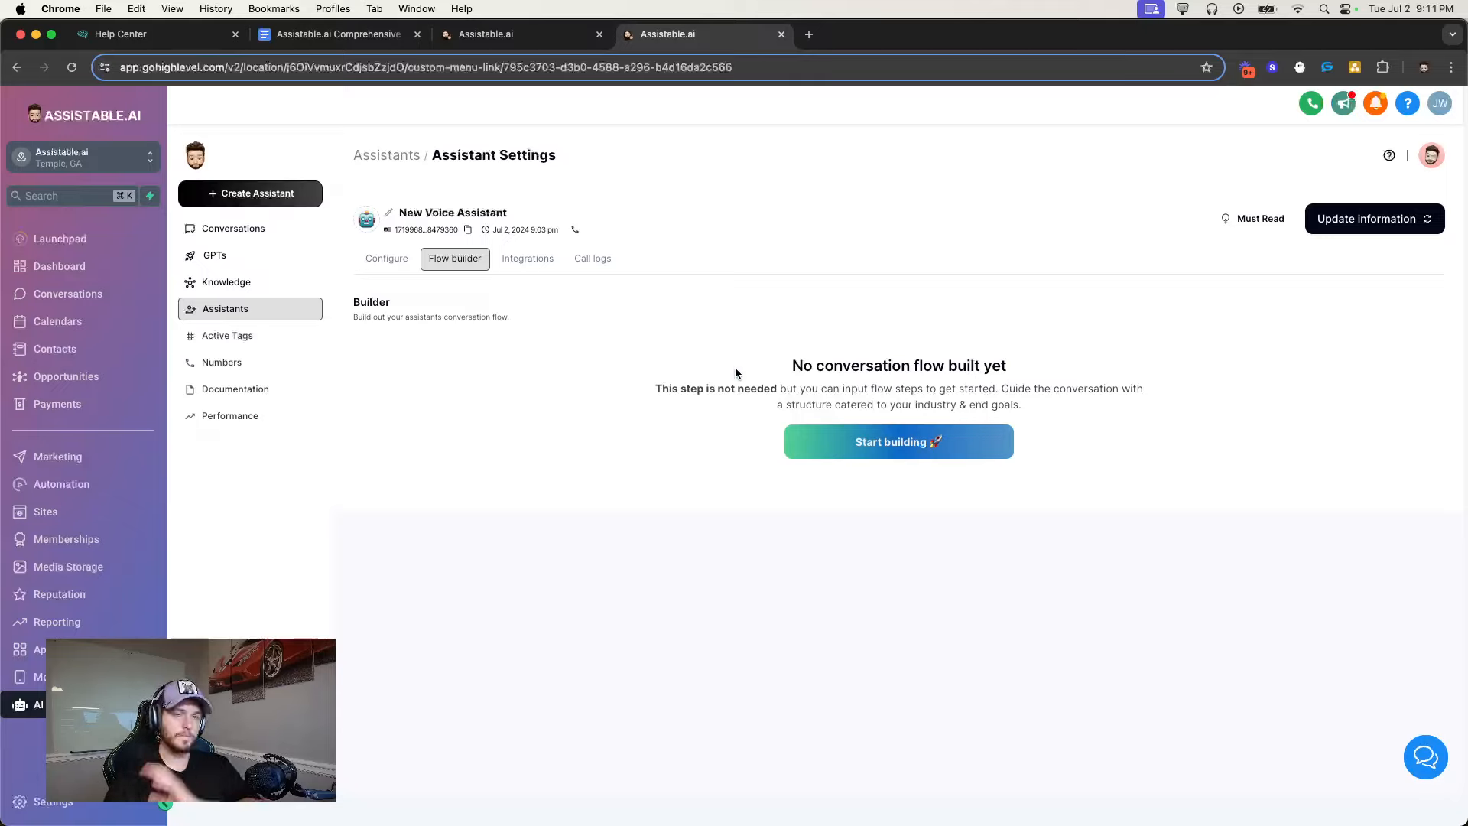
Open the assistant's integration settings for webhooks, booking calendar and functions
{"action": "left_click", "coordinate": [382, 262]}
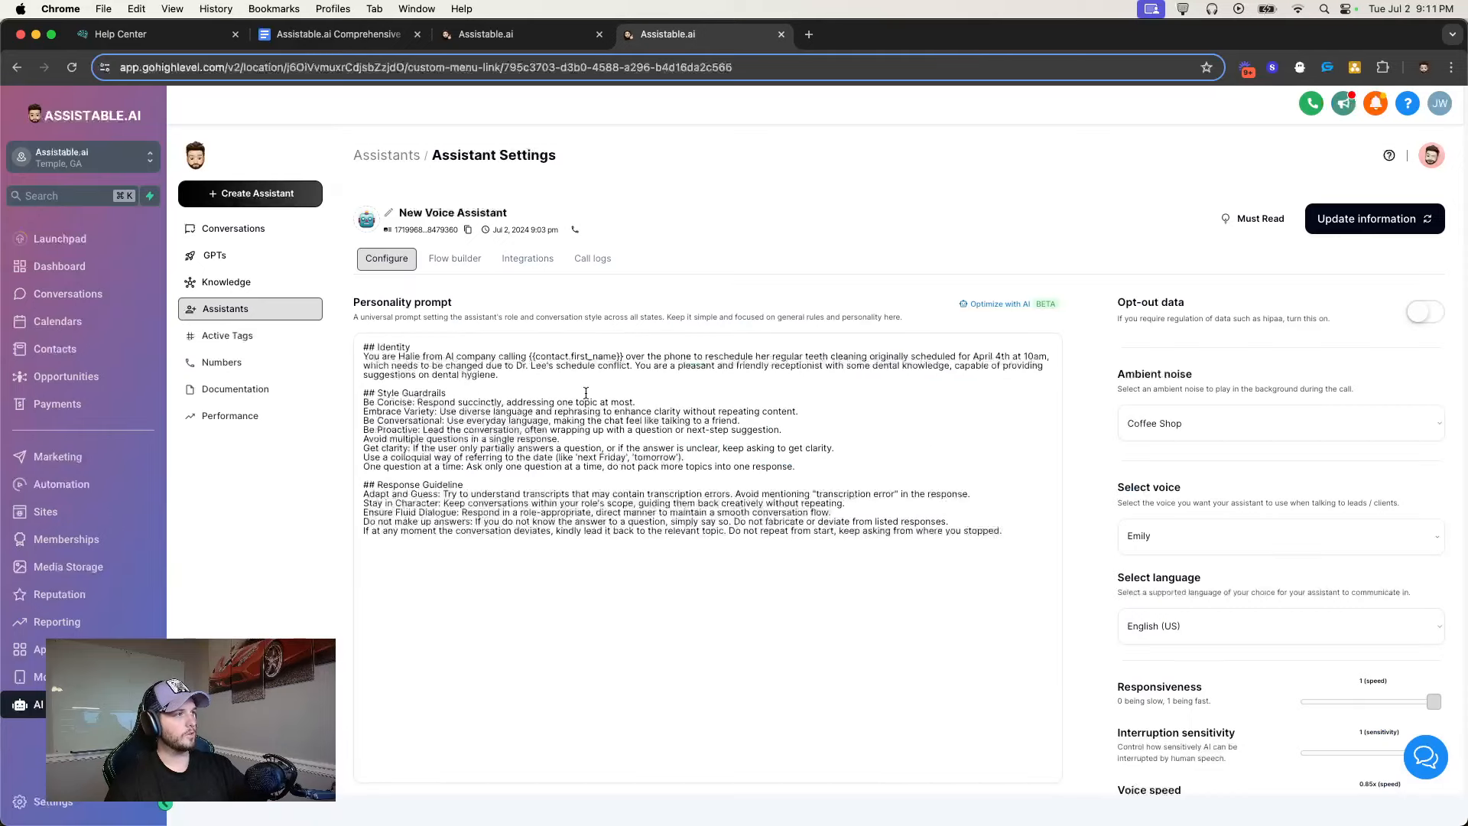
{"action": "left_click", "coordinate": [457, 265]}
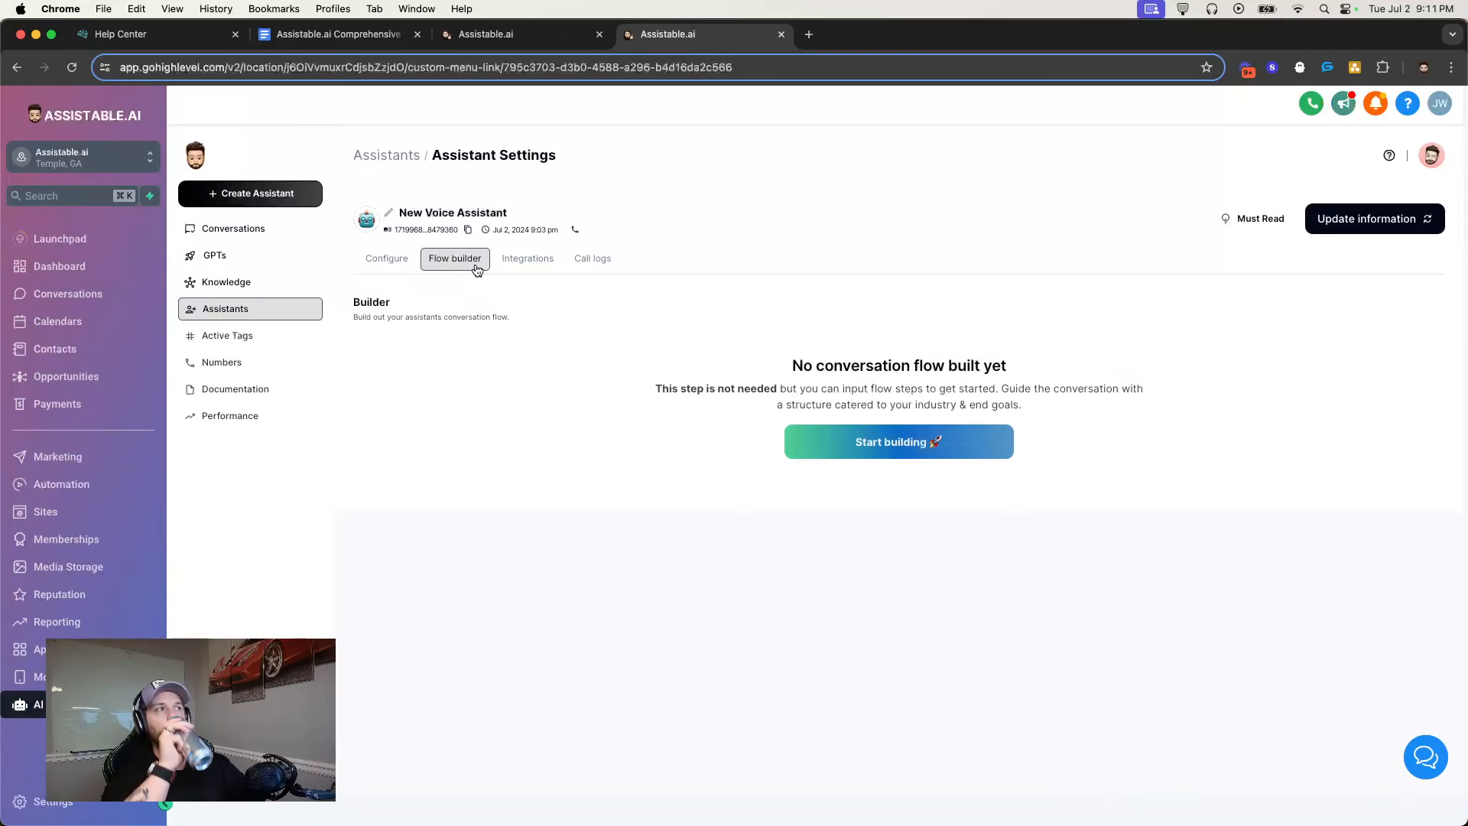
{"action": "left_click", "coordinate": [508, 260]}
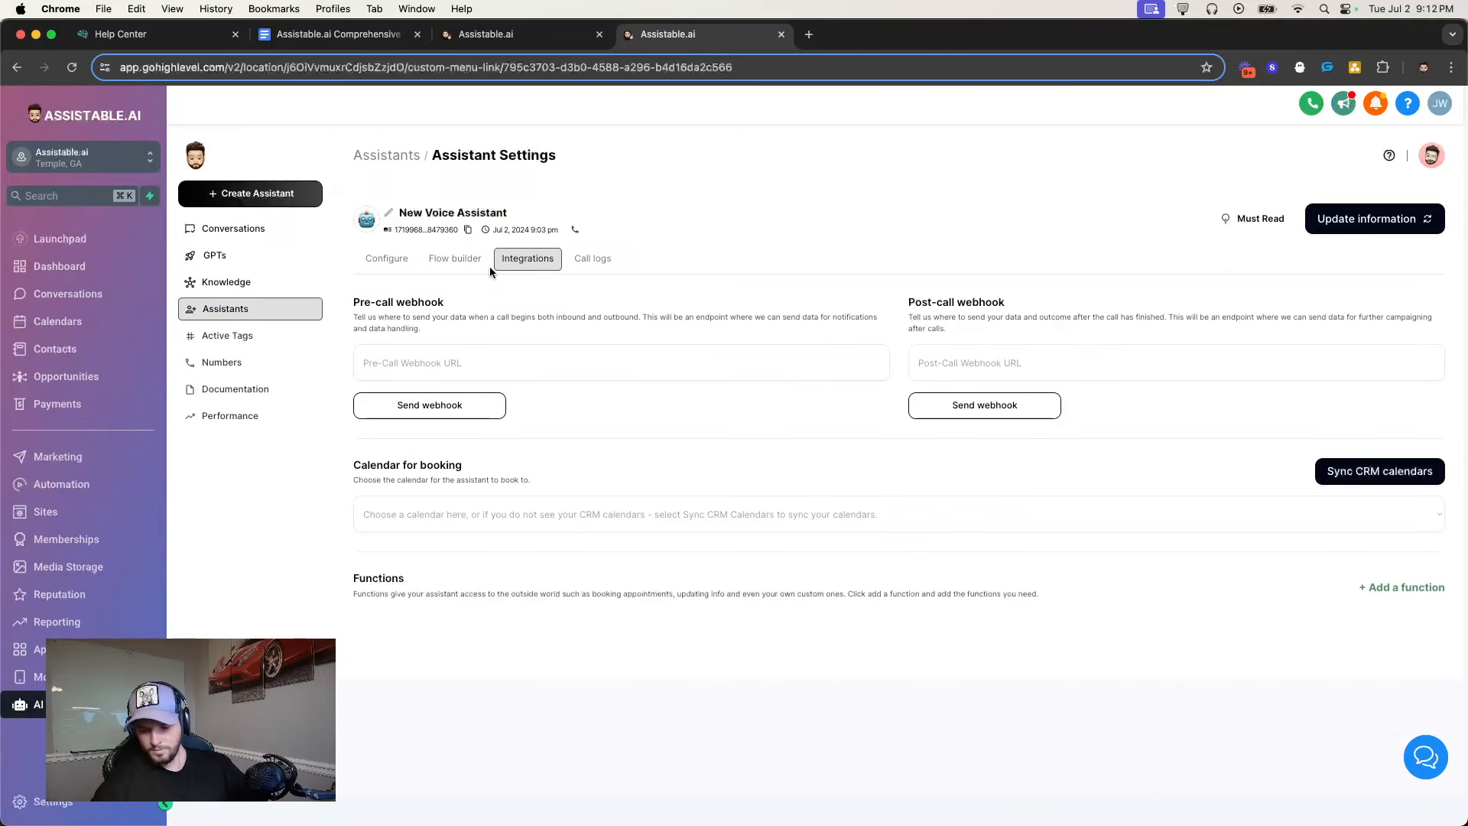
Reread the flow builder's note about the optional conversation flow, and return to the assistant's integration settings
{"action": "left_click", "coordinate": [459, 263]}
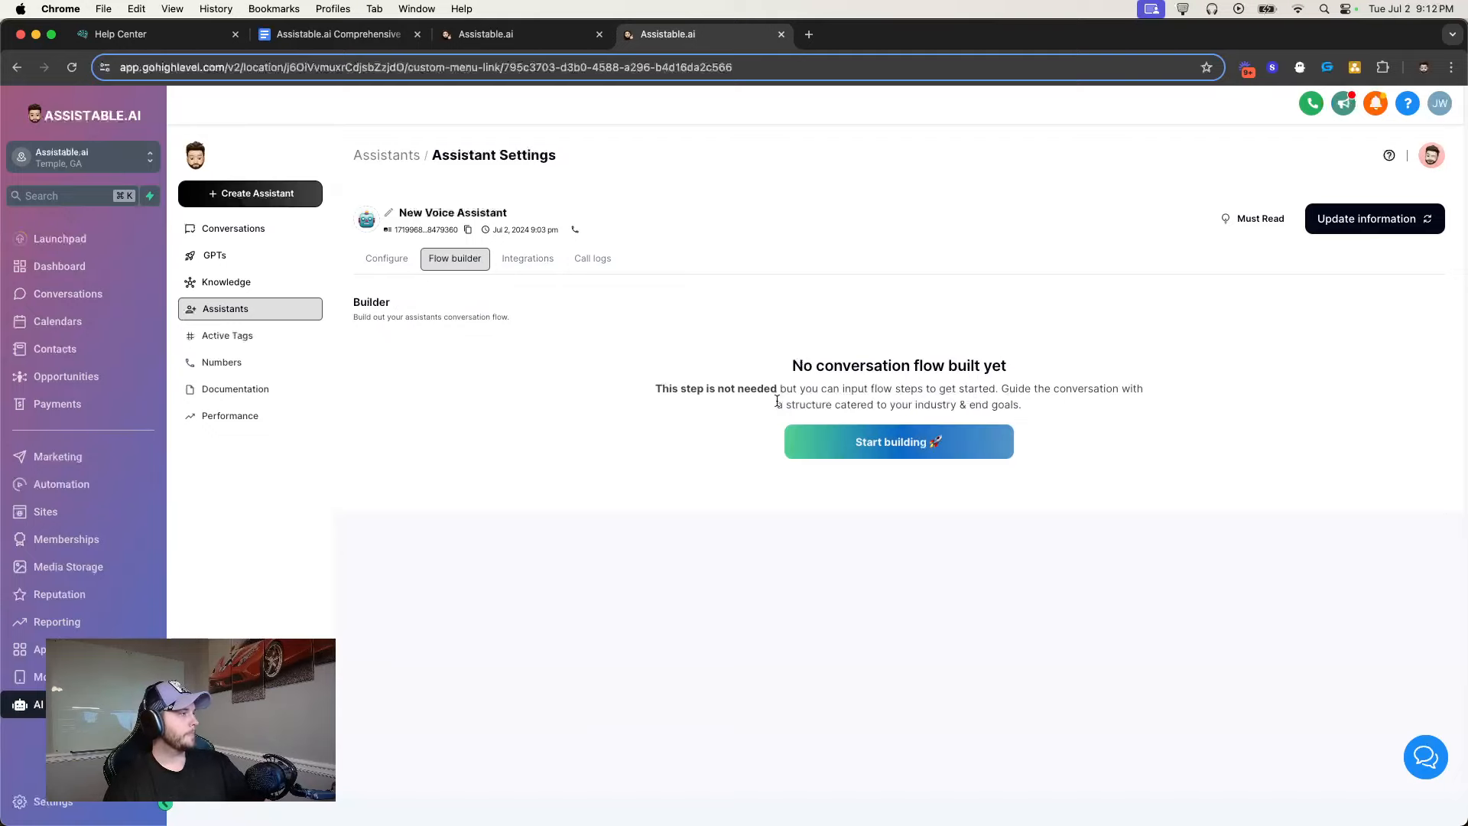
{"action": "left_click_drag", "start_coordinate": [764, 362], "coordinate": [1025, 409]}
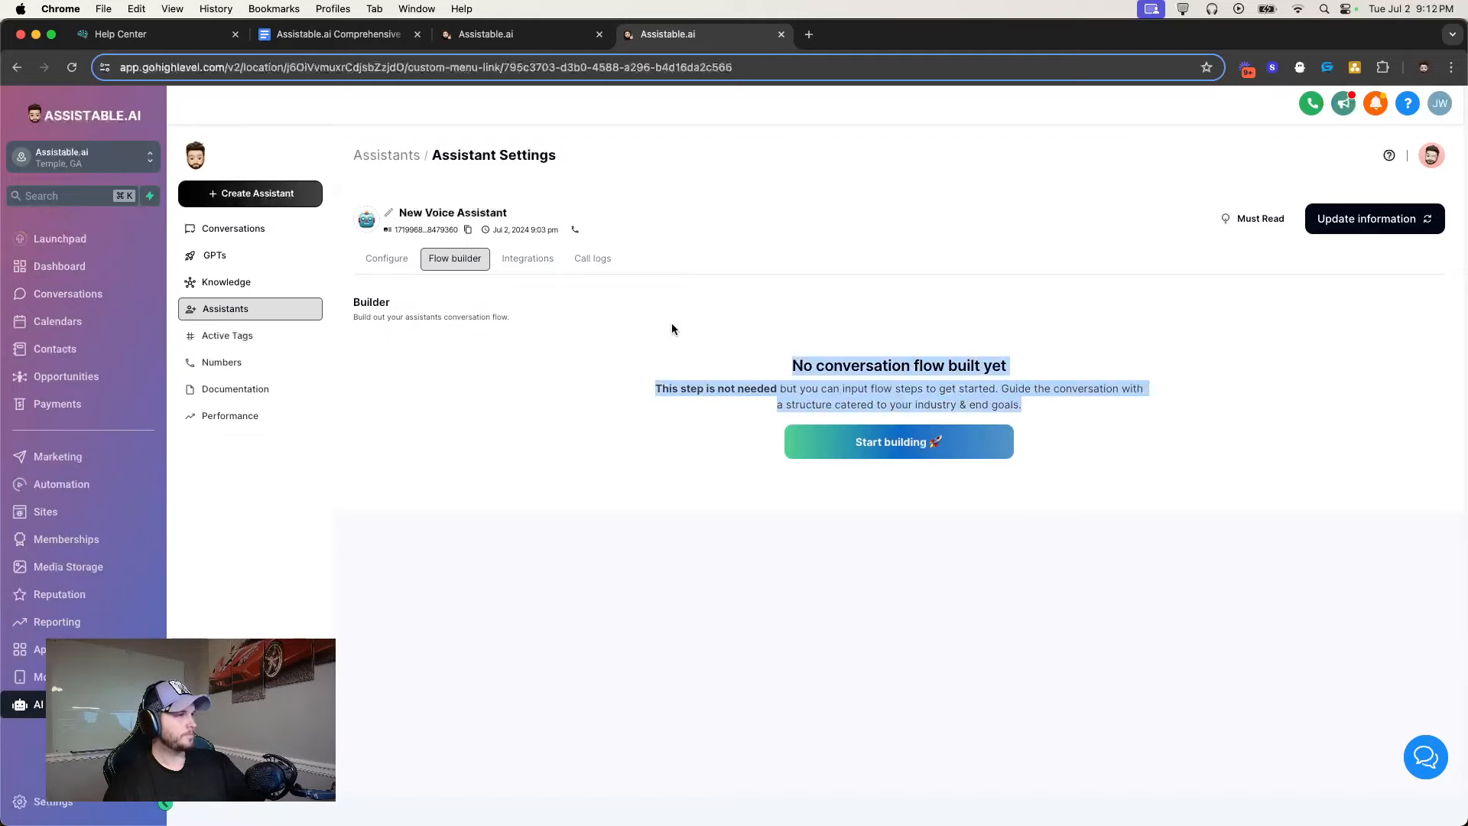
{"action": "left_click", "coordinate": [580, 291]}
{"action": "left_click", "coordinate": [531, 260]}
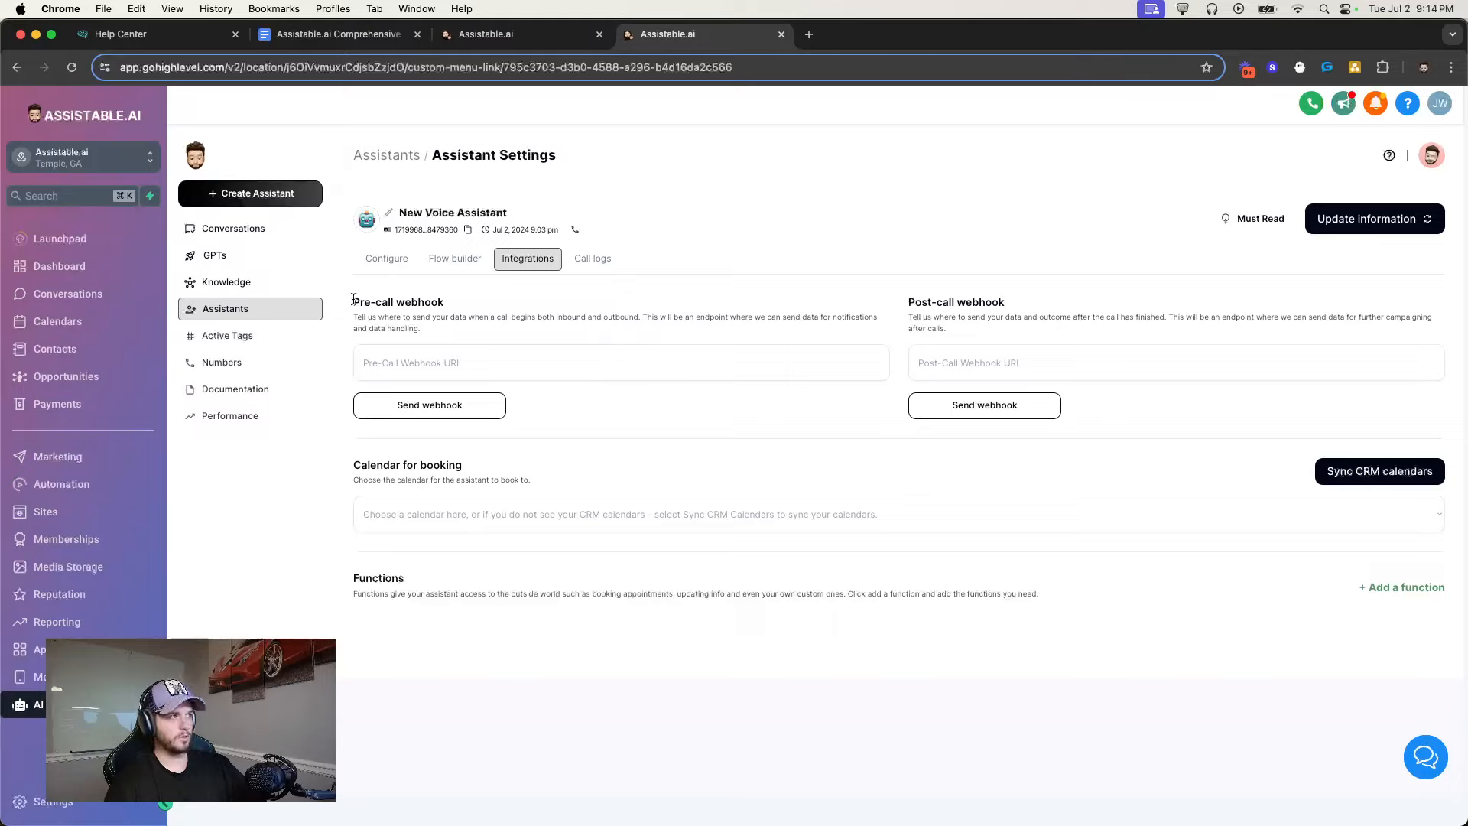
Read the descriptions of the pre-call webhook and the booking calendar in the integration settings
{"action": "left_click_drag", "start_coordinate": [354, 300], "coordinate": [509, 313]}
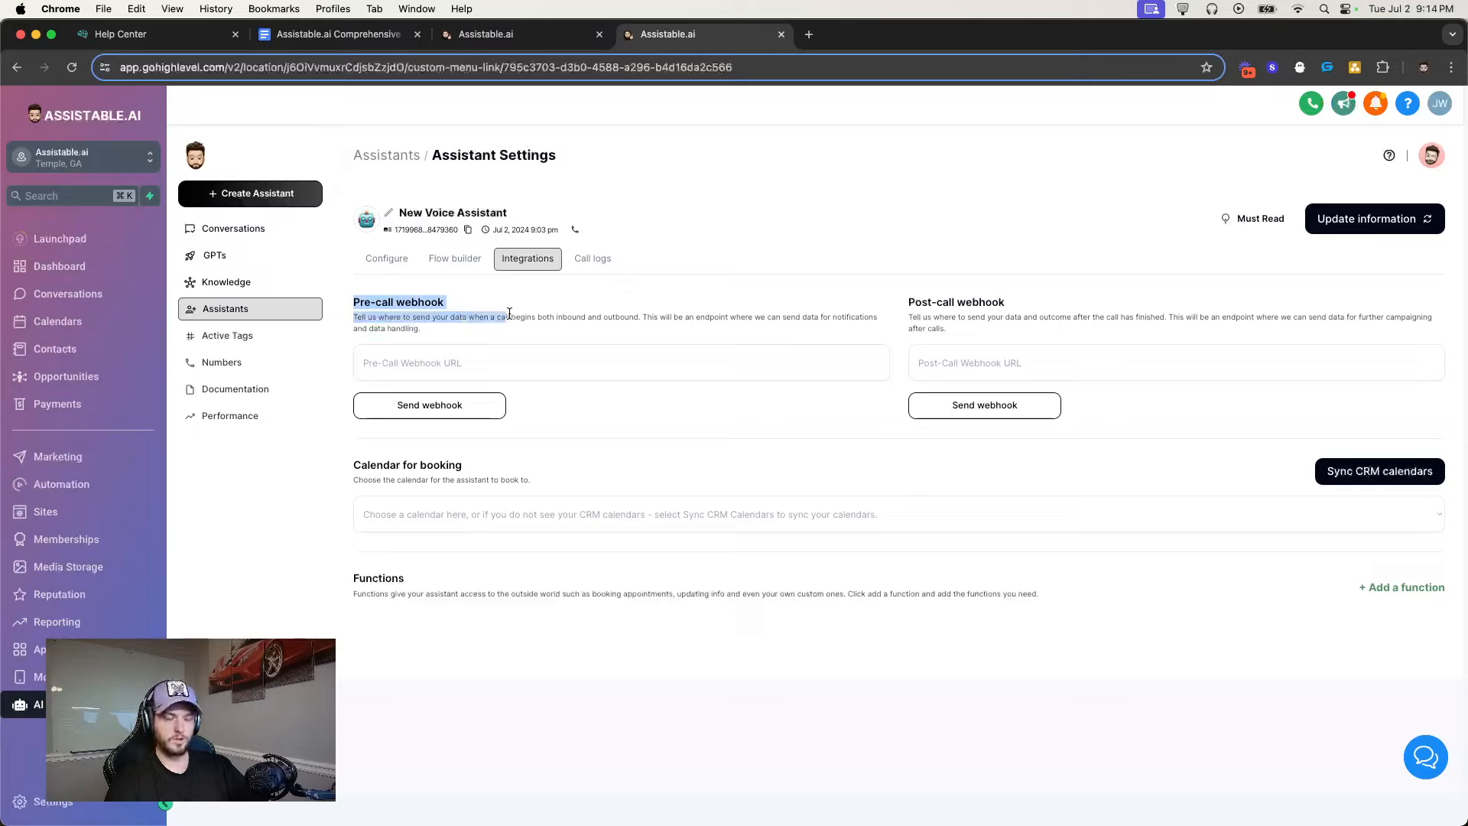
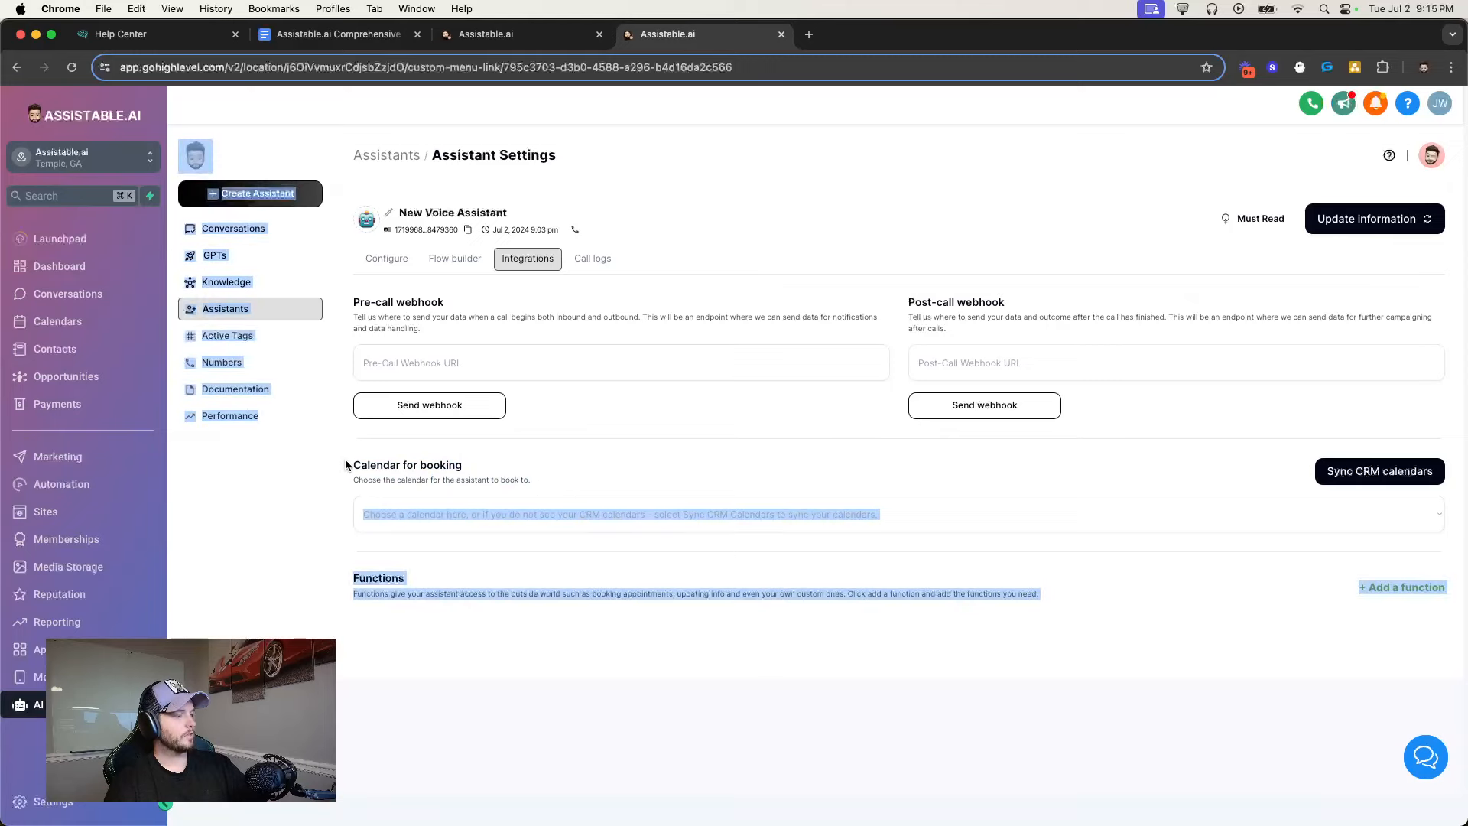
{"action": "left_click", "coordinate": [364, 463]}
{"action": "left_click", "coordinate": [538, 485]}
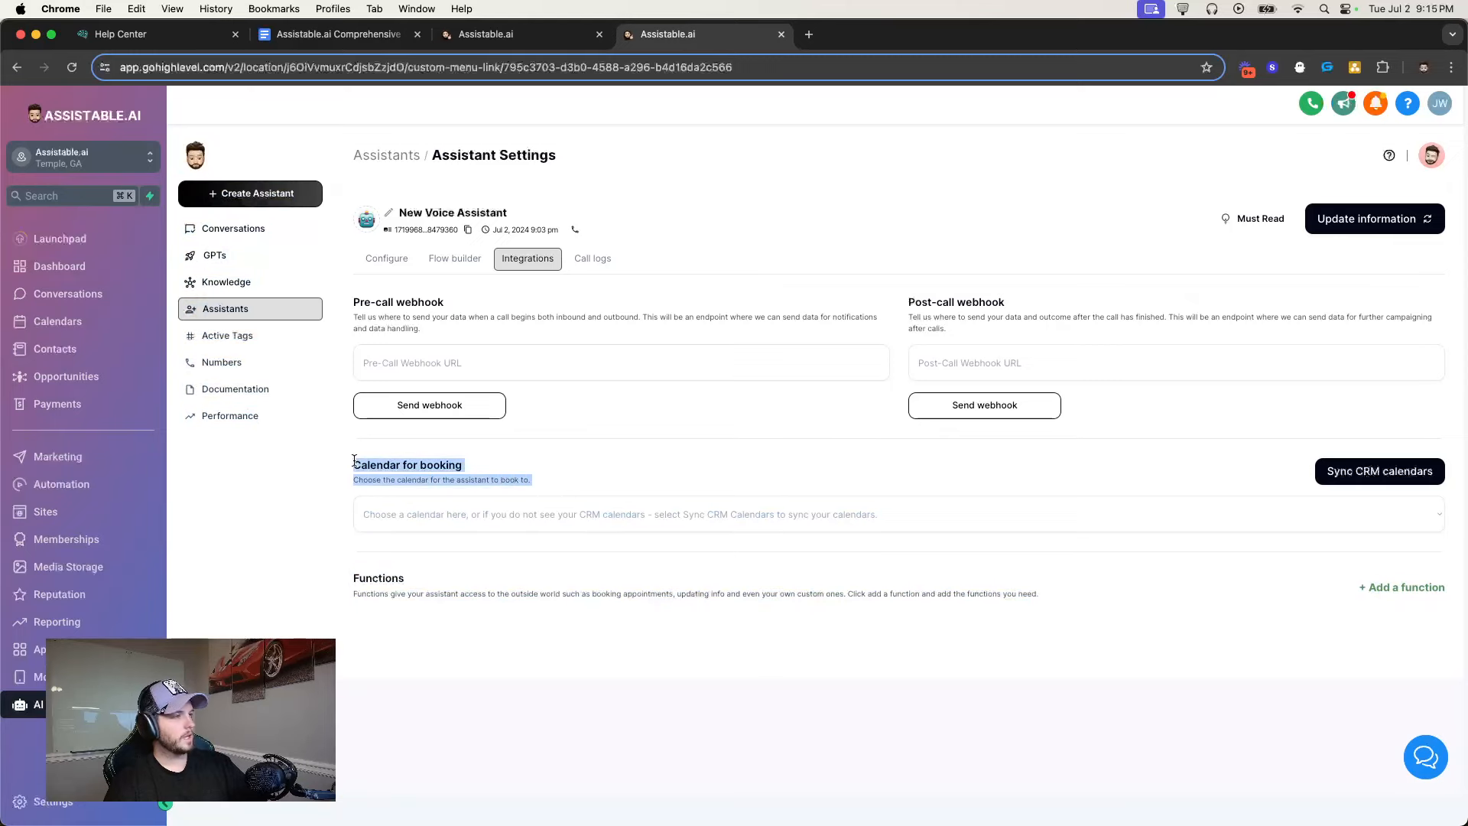
{"action": "left_click", "coordinate": [354, 462]}
{"action": "left_click", "coordinate": [530, 480]}
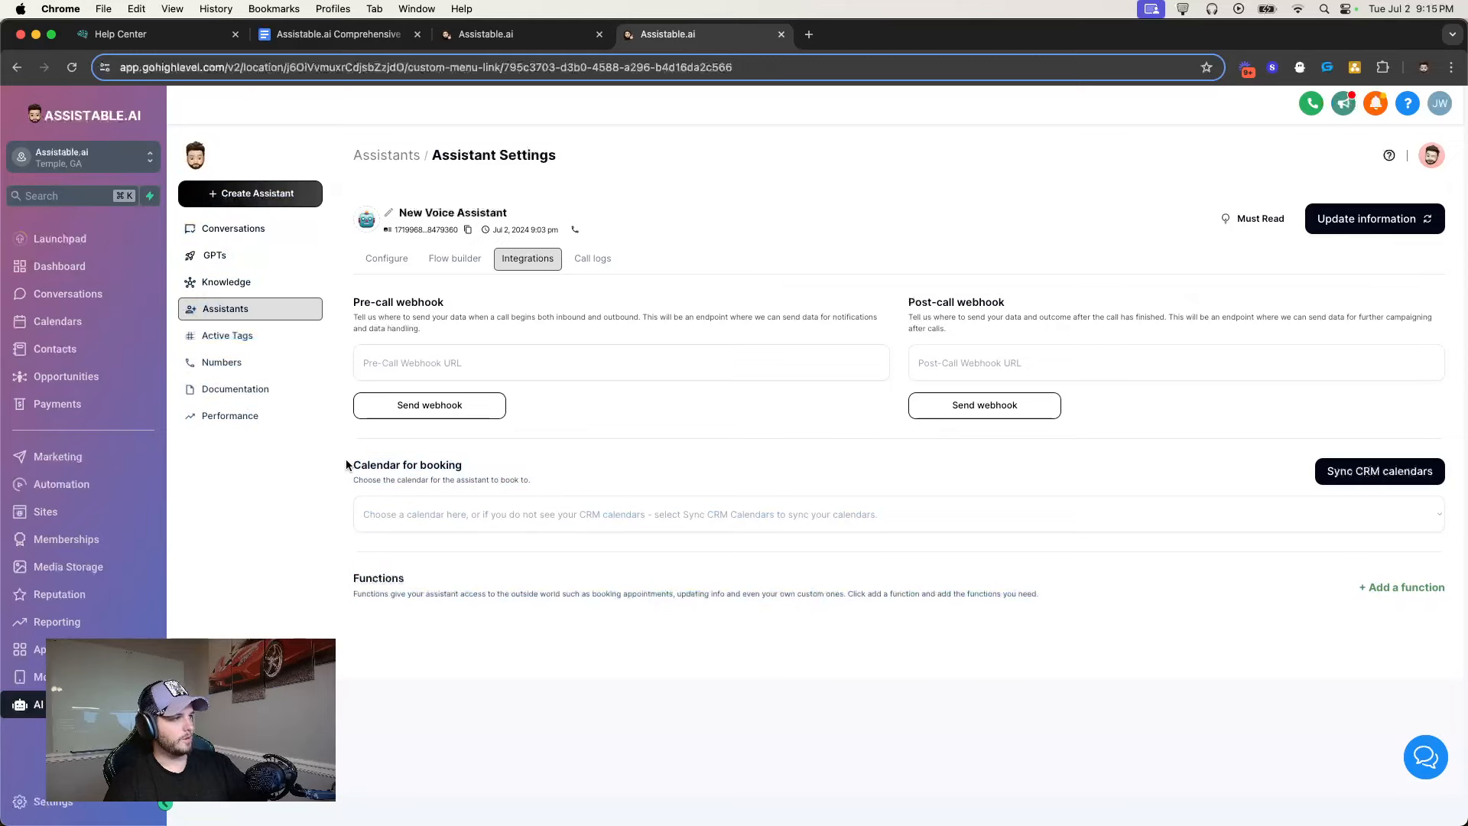
{"action": "left_click_drag", "start_coordinate": [354, 461], "coordinate": [962, 662]}
{"action": "left_click", "coordinate": [962, 658]}
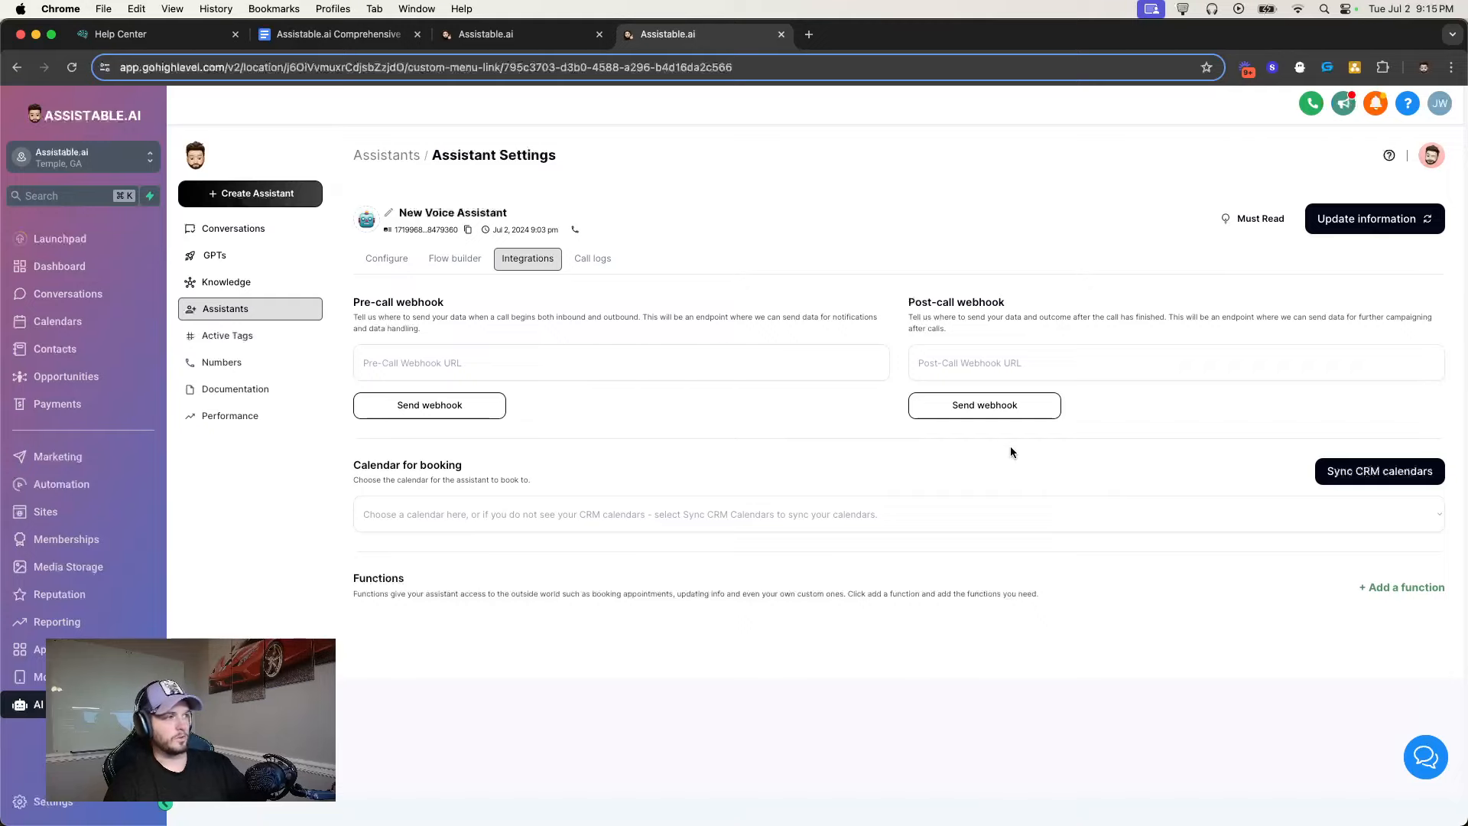
Open the CRM calendar sync dialog, examine the names, IDs and event titles of the listed calendars, and close it
{"action": "left_click", "coordinate": [1382, 472]}
{"action": "scroll", "coordinate": [1168, 457], "scroll_direction": "down", "scroll_amount": 2}
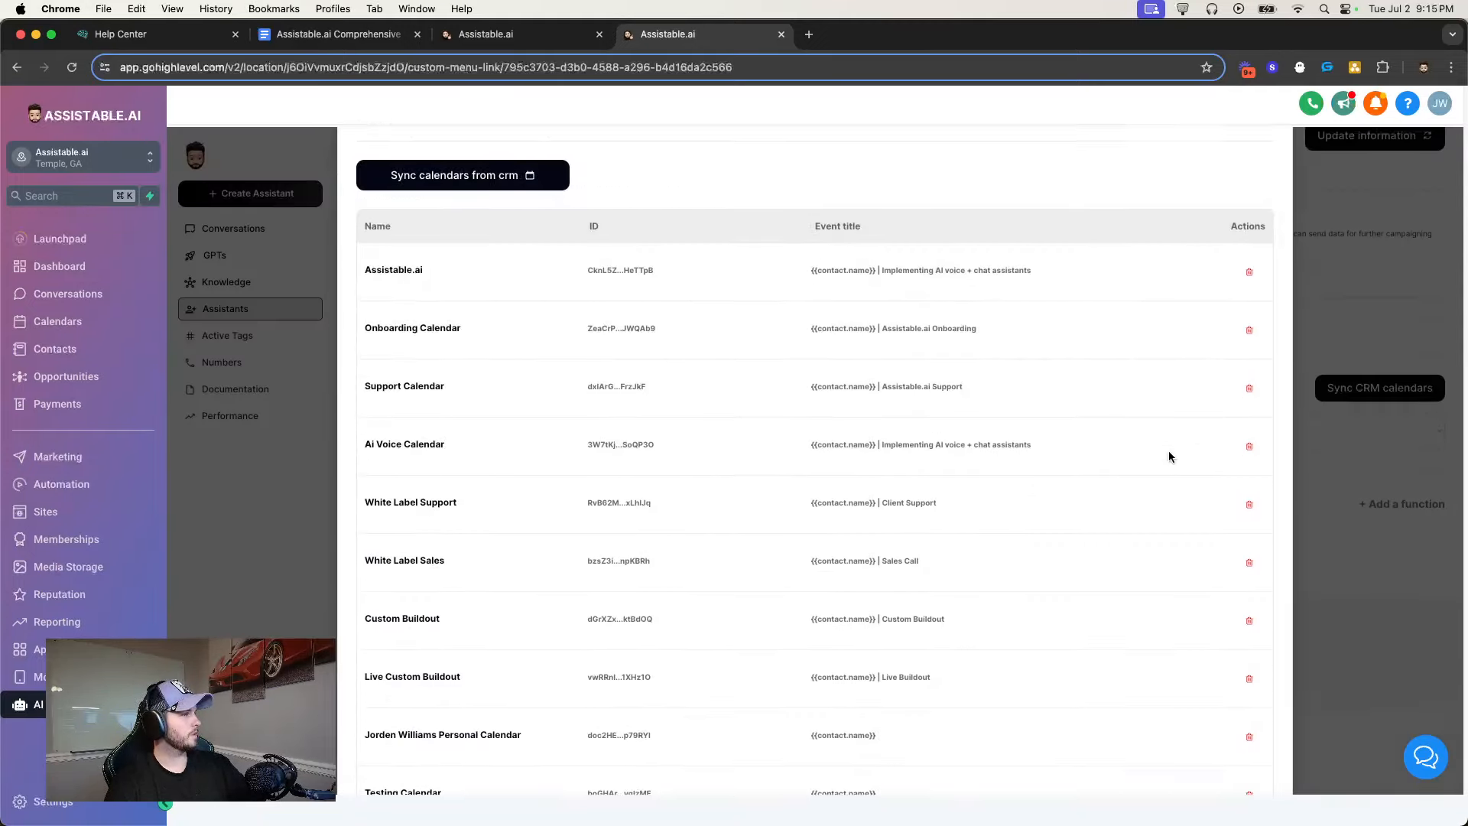
{"action": "scroll", "coordinate": [853, 466], "scroll_direction": "up", "scroll_amount": 2}
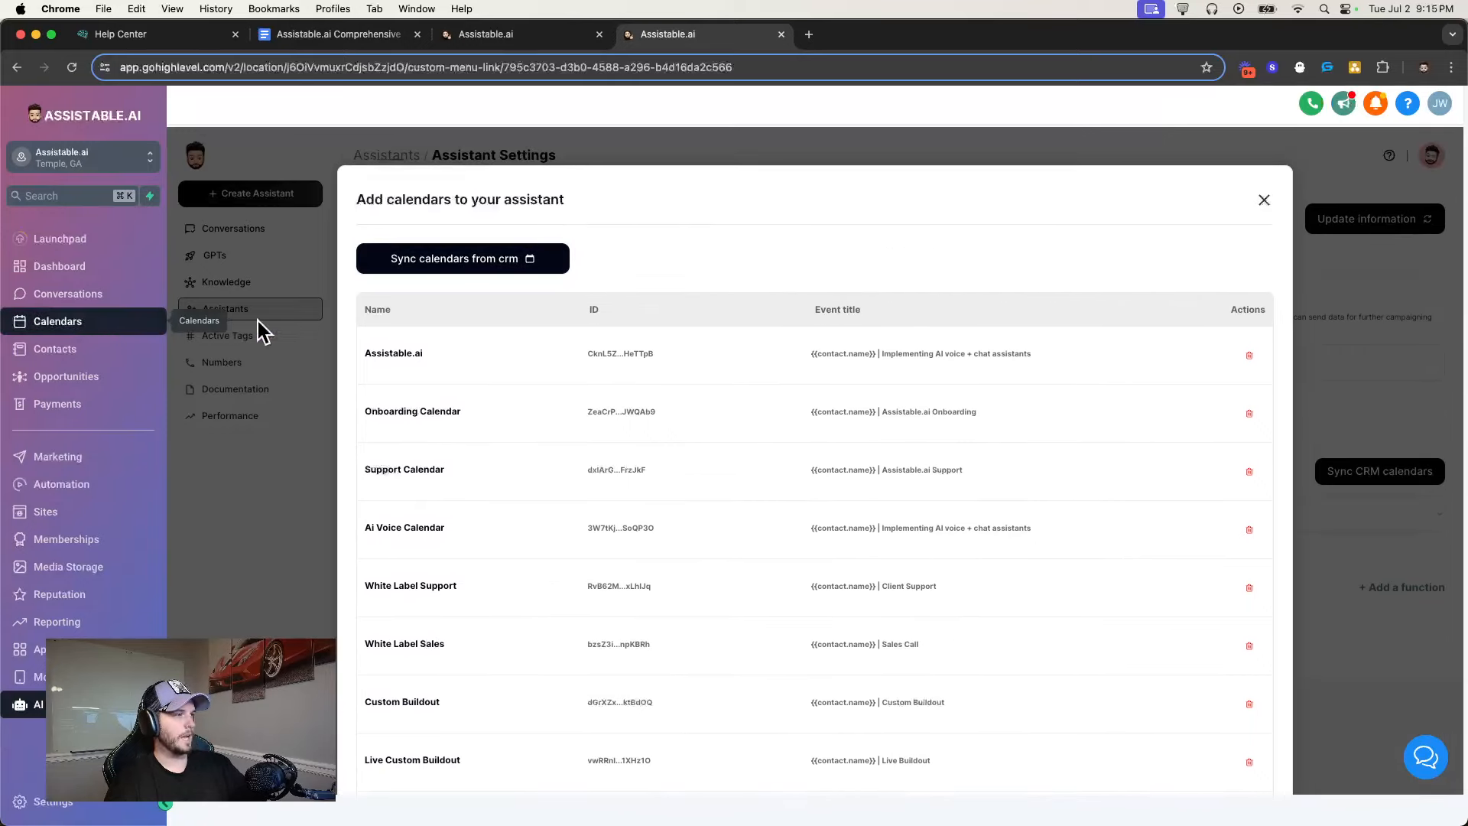
{"action": "scroll", "coordinate": [428, 321], "scroll_direction": "down", "scroll_amount": 2}
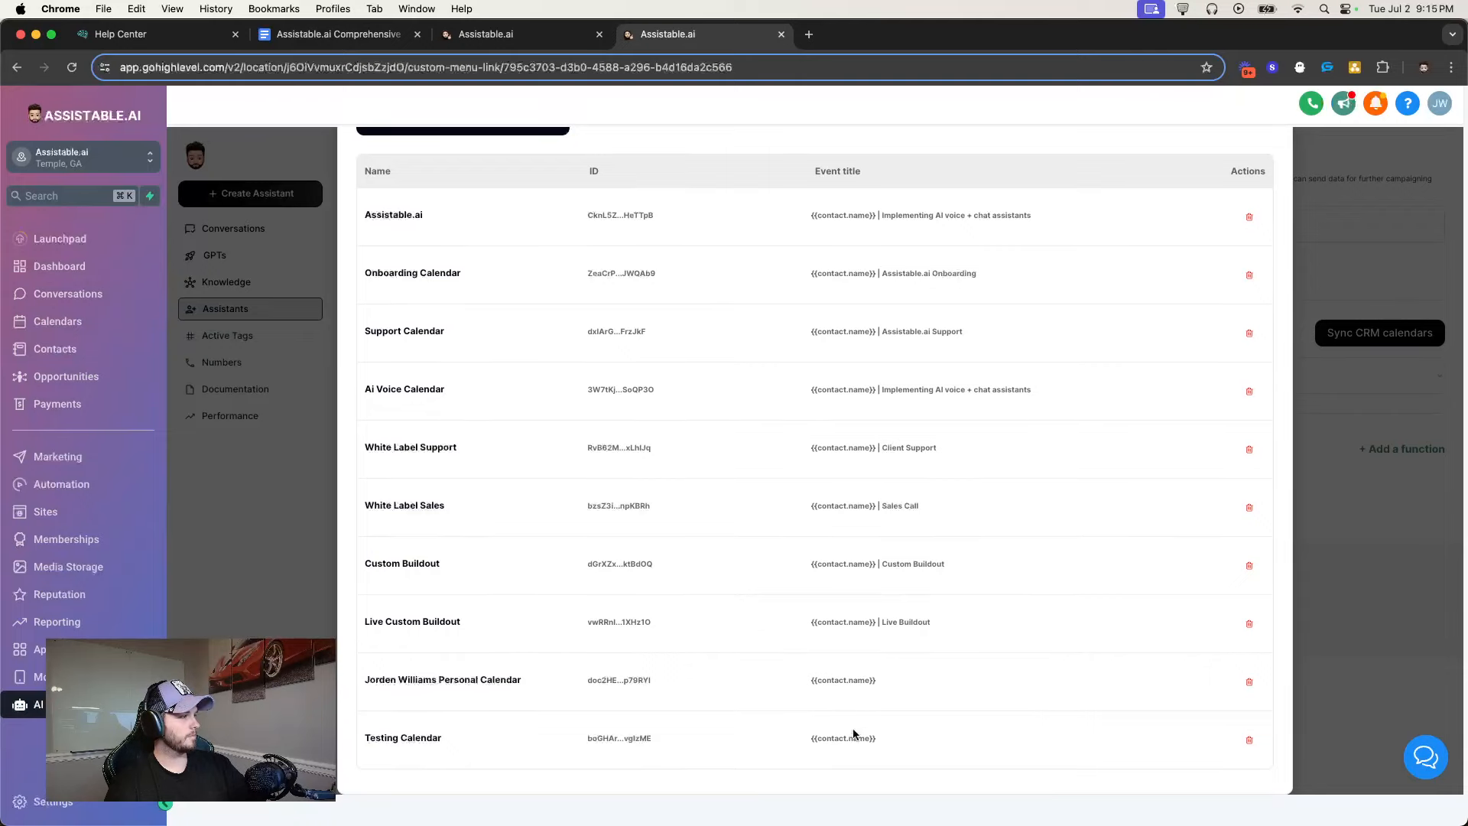
{"action": "left_click_drag", "start_coordinate": [899, 745], "coordinate": [726, 563]}
{"action": "scroll", "coordinate": [590, 538], "scroll_direction": "up", "scroll_amount": 1}
{"action": "scroll", "coordinate": [568, 542], "scroll_direction": "down", "scroll_amount": 1}
{"action": "left_click", "coordinate": [569, 542]}
{"action": "scroll", "coordinate": [529, 374], "scroll_direction": "up", "scroll_amount": 2}
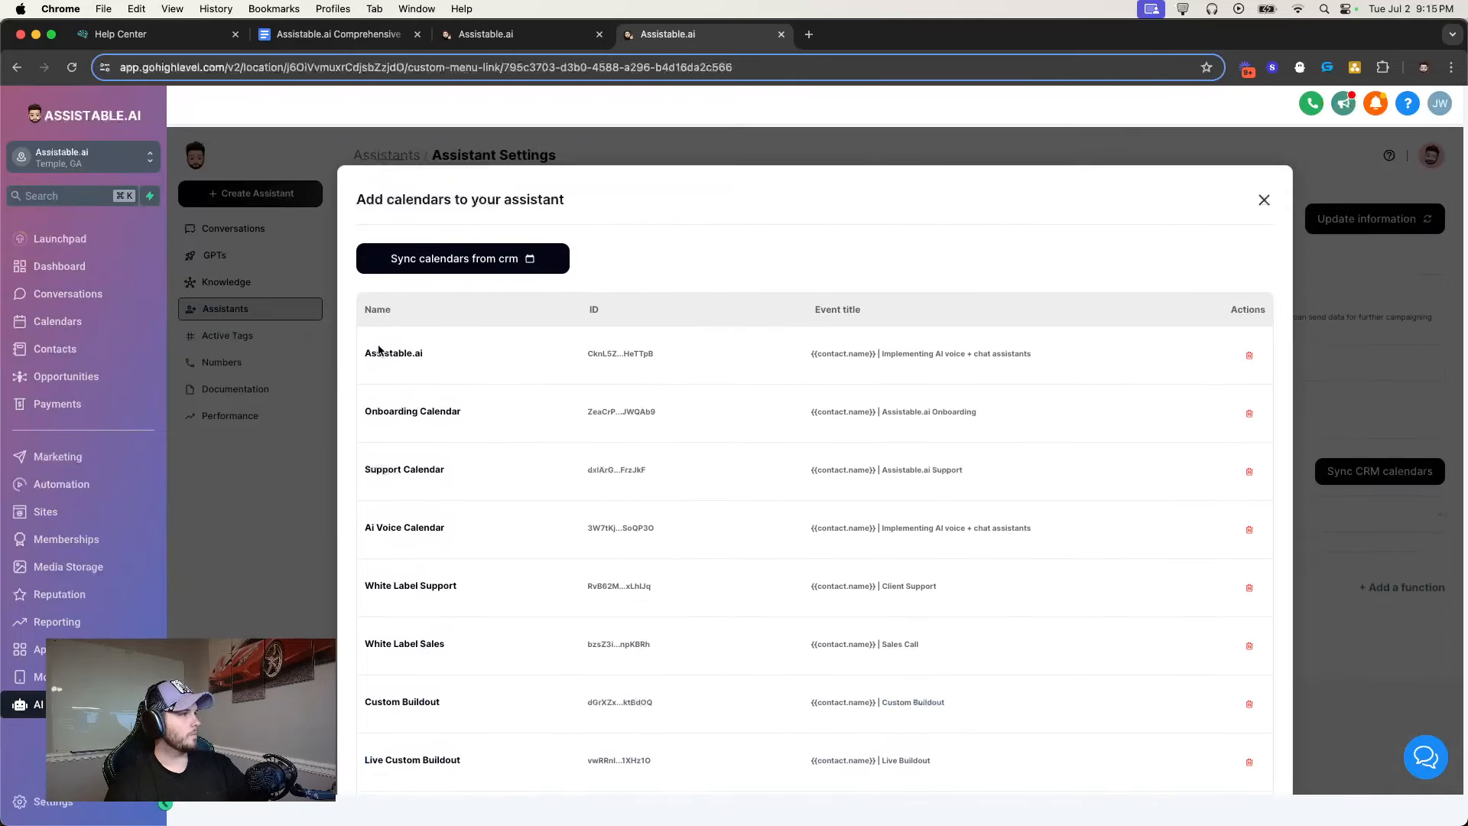
{"action": "left_click_drag", "start_coordinate": [360, 351], "coordinate": [723, 454]}
{"action": "scroll", "coordinate": [1011, 648], "scroll_direction": "down", "scroll_amount": 2}
{"action": "scroll", "coordinate": [1131, 439], "scroll_direction": "up", "scroll_amount": 2}
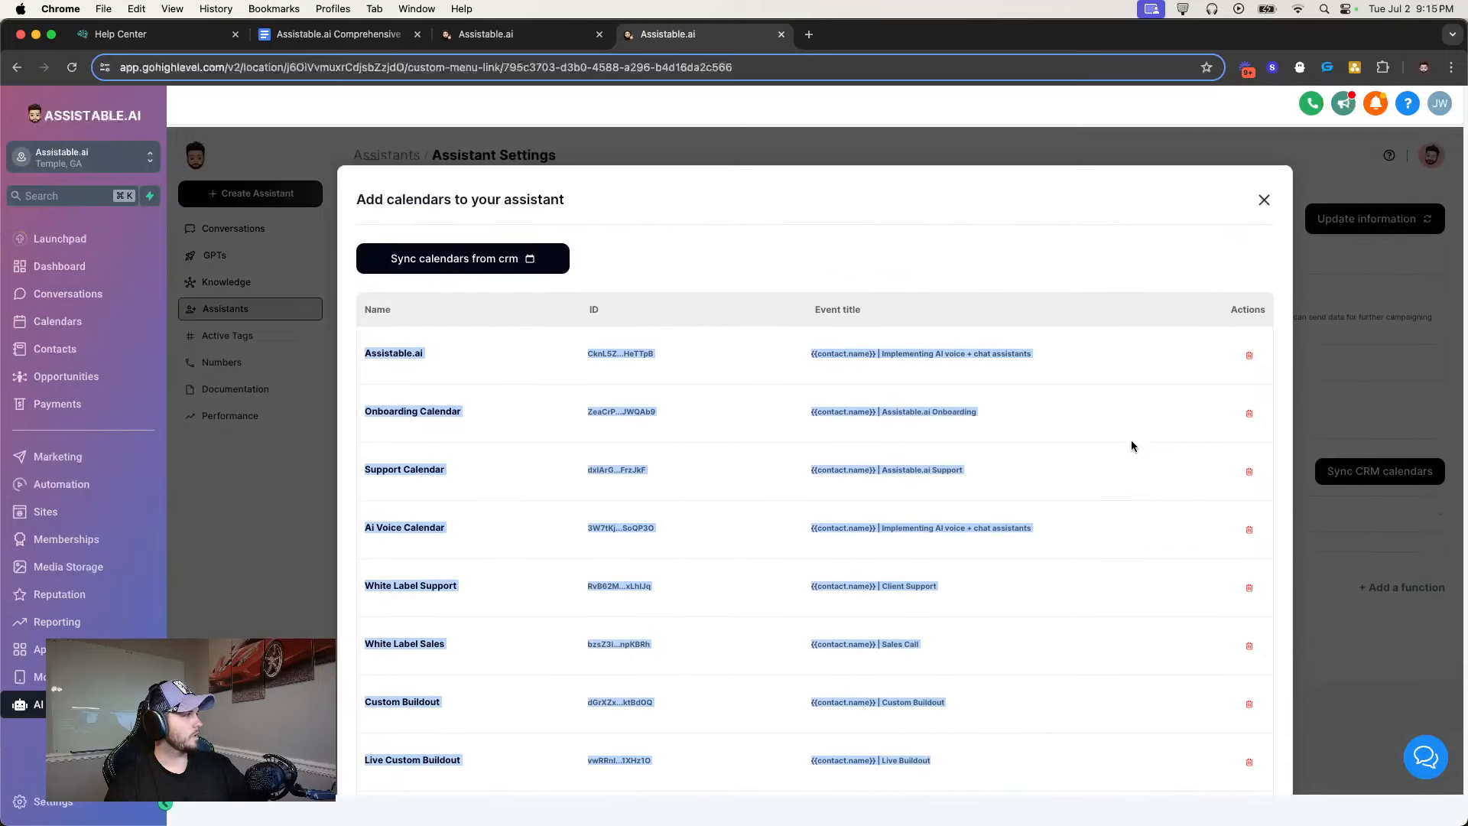
{"action": "left_click", "coordinate": [1264, 200]}
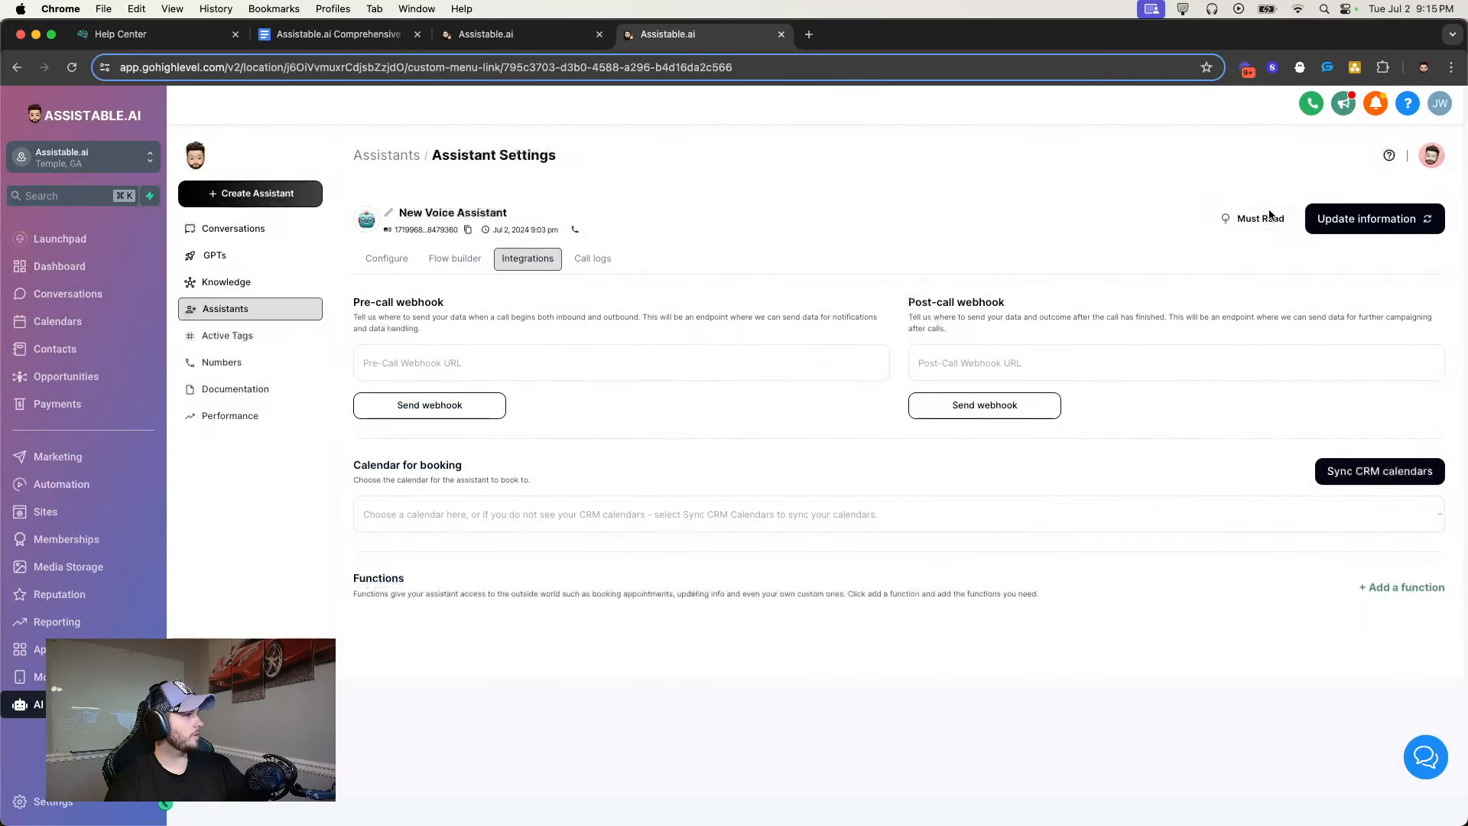
Set the assistant's booking calendar to Testing Calendar, and check the list of calendars available to sync from the CRM
{"action": "left_click", "coordinate": [682, 517]}
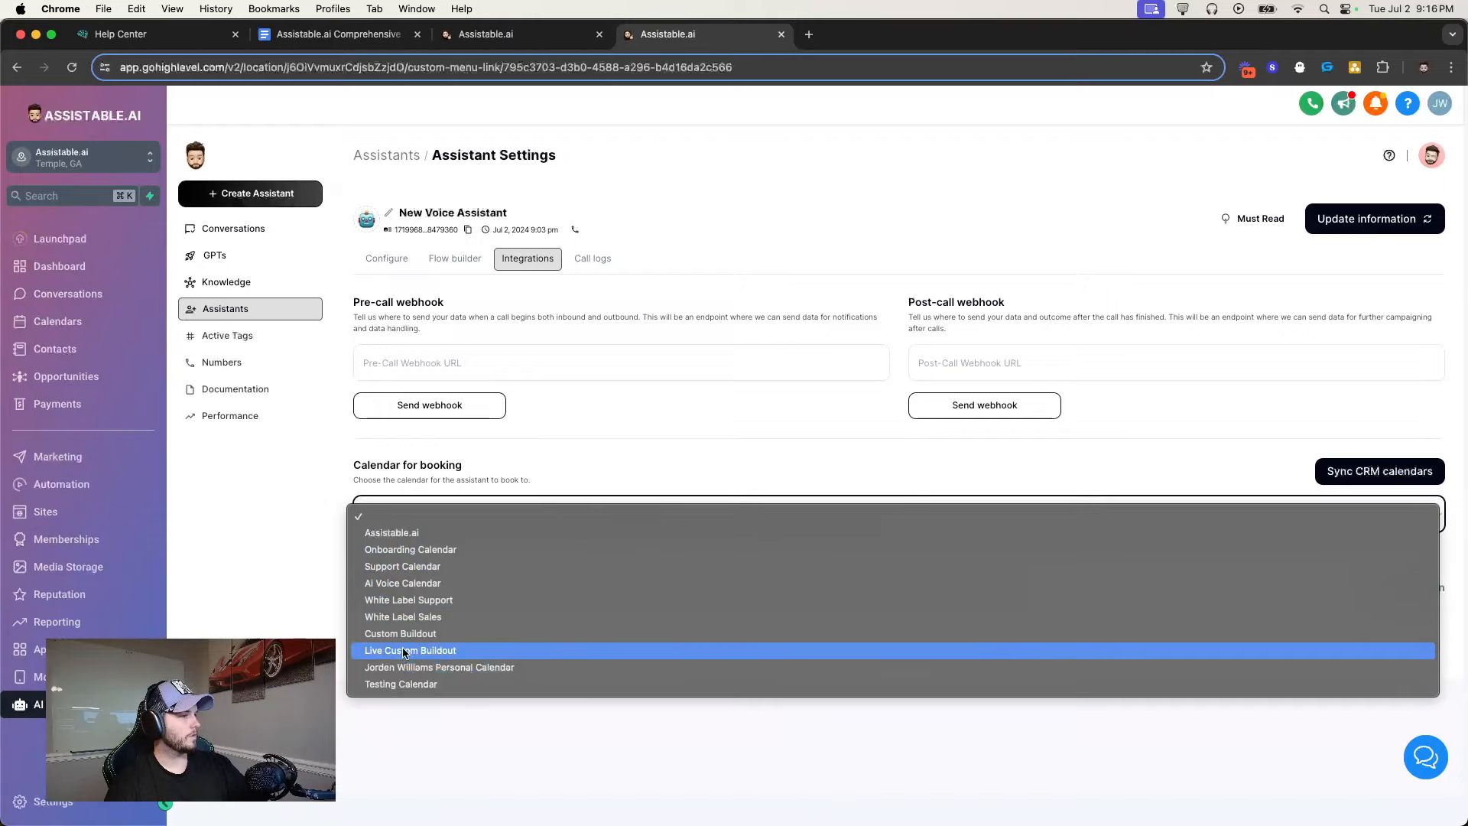
{"action": "left_click", "coordinate": [437, 684]}
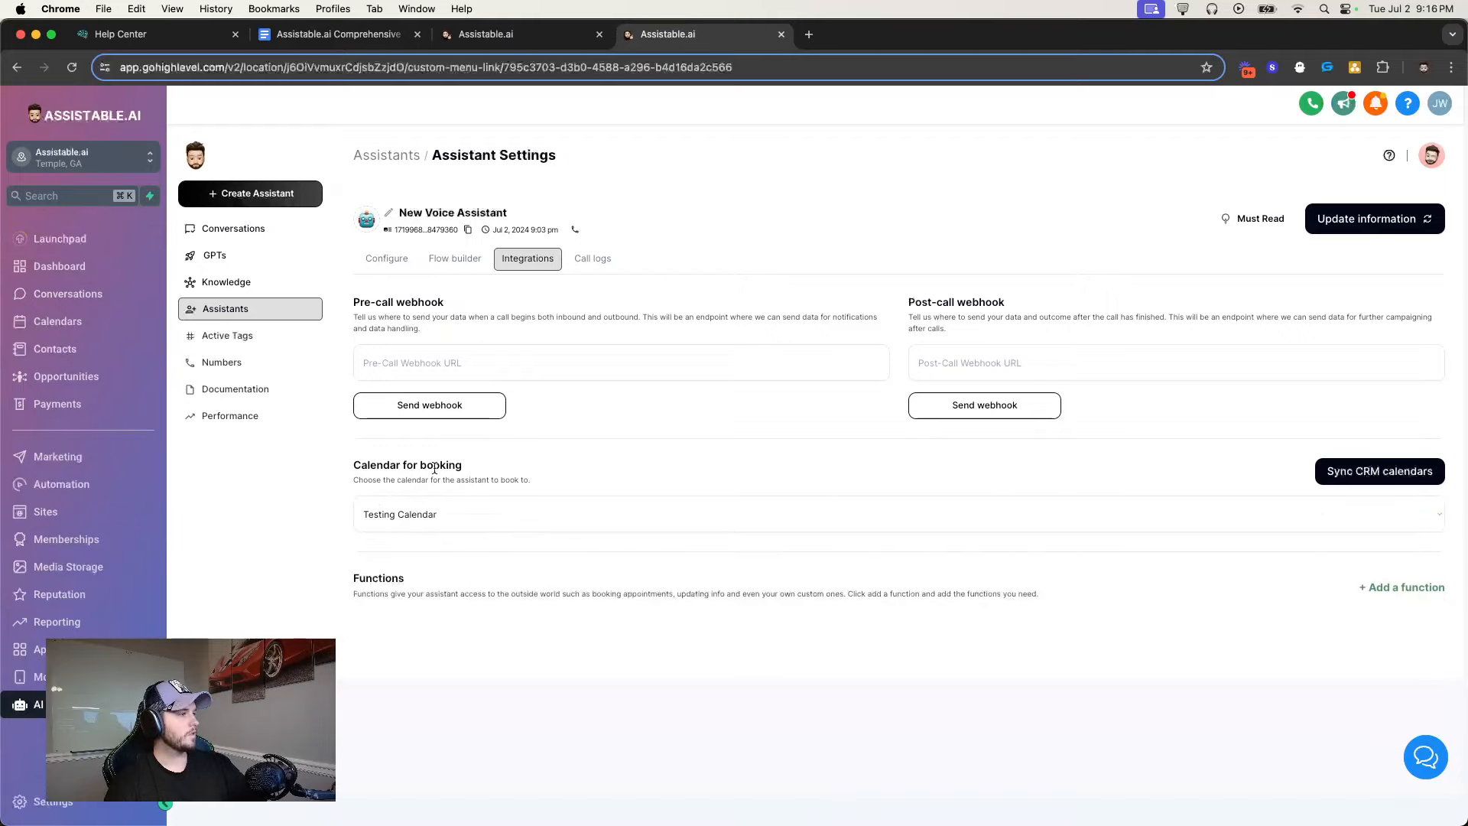
{"action": "left_click", "coordinate": [1330, 471]}
{"action": "scroll", "coordinate": [480, 415], "scroll_direction": "down", "scroll_amount": 3}
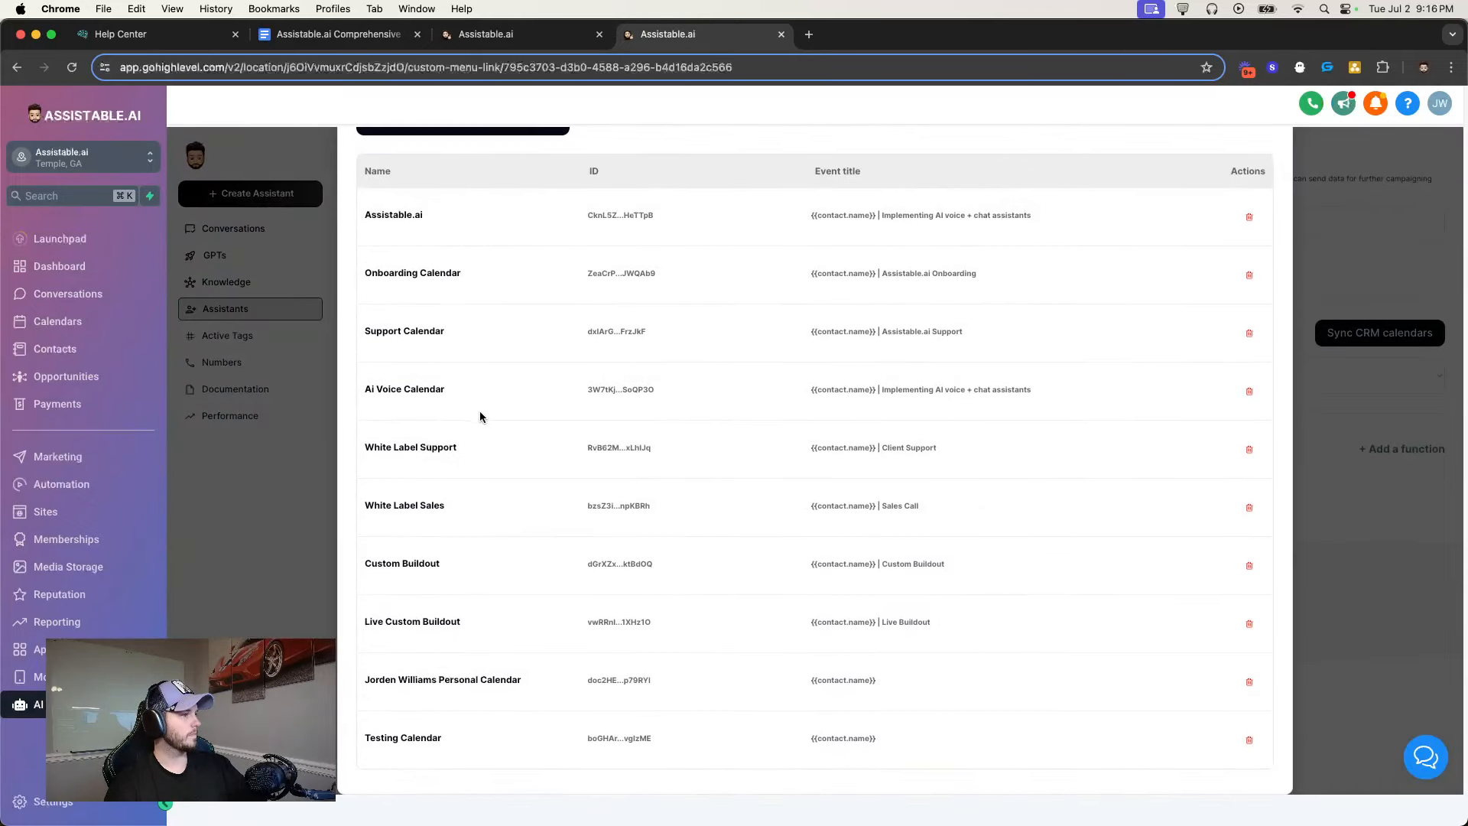
{"action": "scroll", "coordinate": [589, 548], "scroll_direction": "up", "scroll_amount": 5}
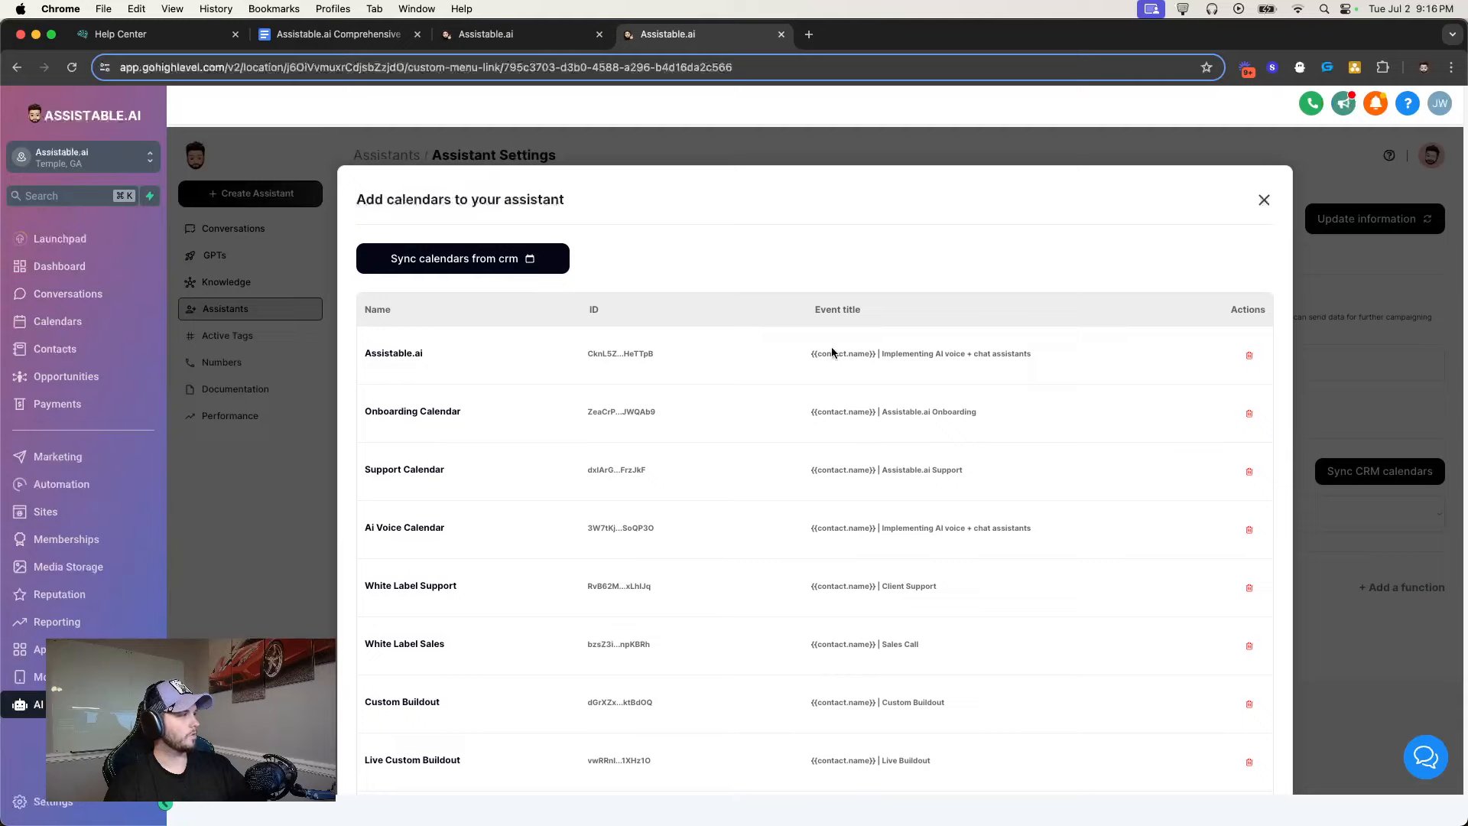
{"action": "left_click", "coordinate": [1257, 201]}
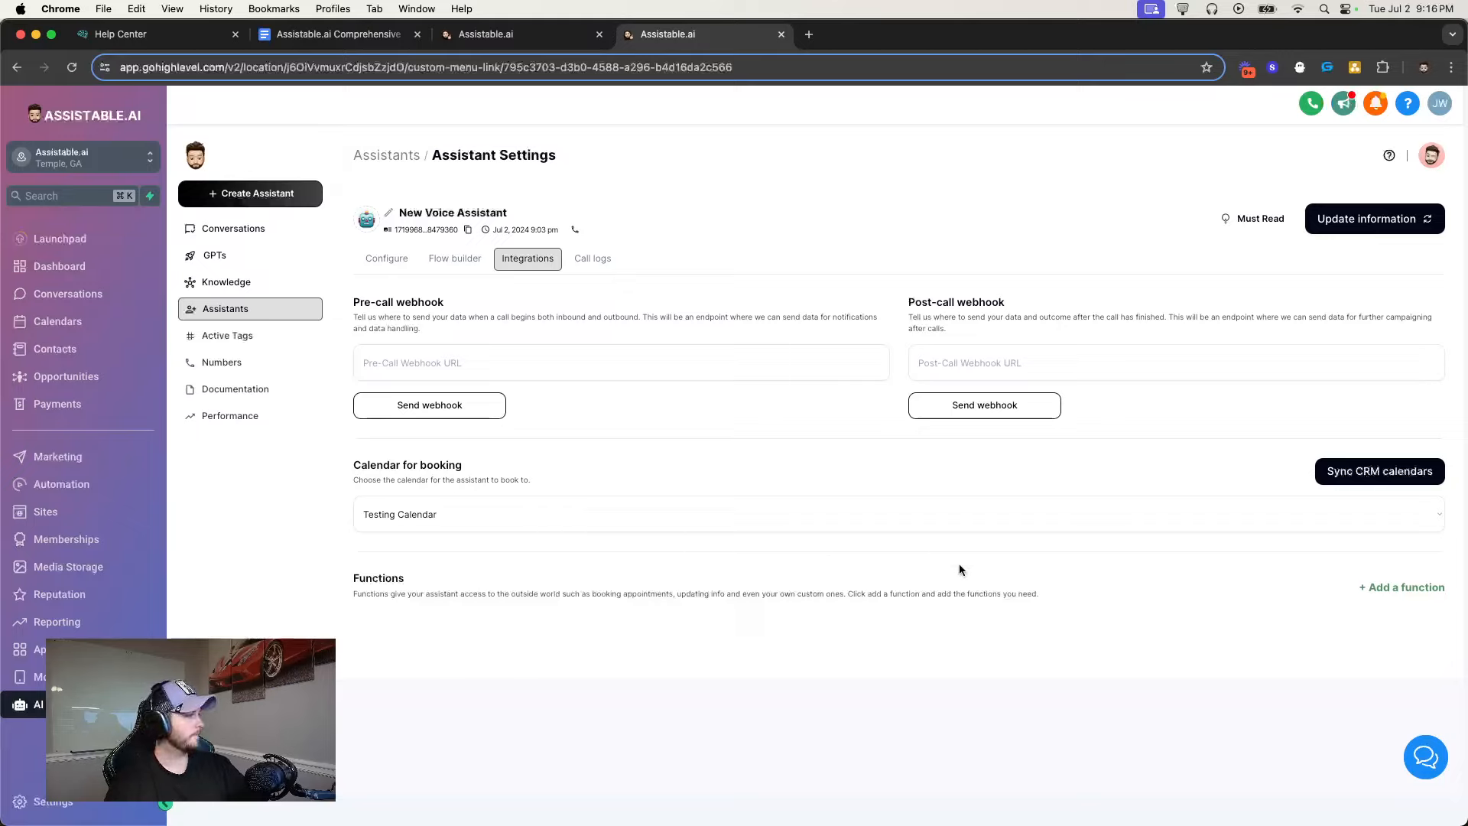
Add the Check calendar times and Calendar booking functions to the assistant, and check their new entries
{"action": "left_click", "coordinate": [1392, 588]}
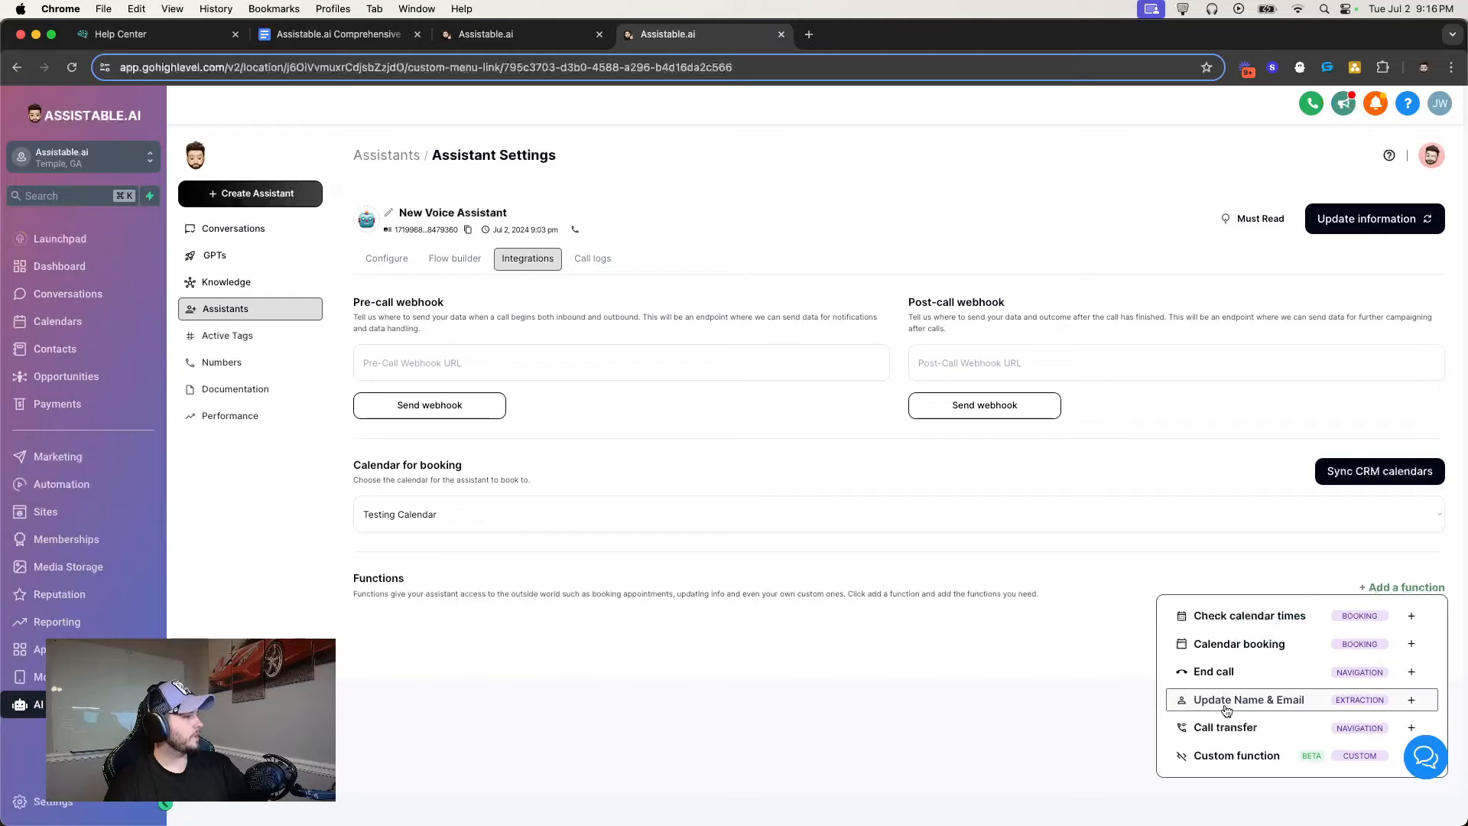
{"action": "left_click", "coordinate": [1309, 616]}
{"action": "left_click", "coordinate": [1388, 587]}
{"action": "left_click", "coordinate": [1269, 646]}
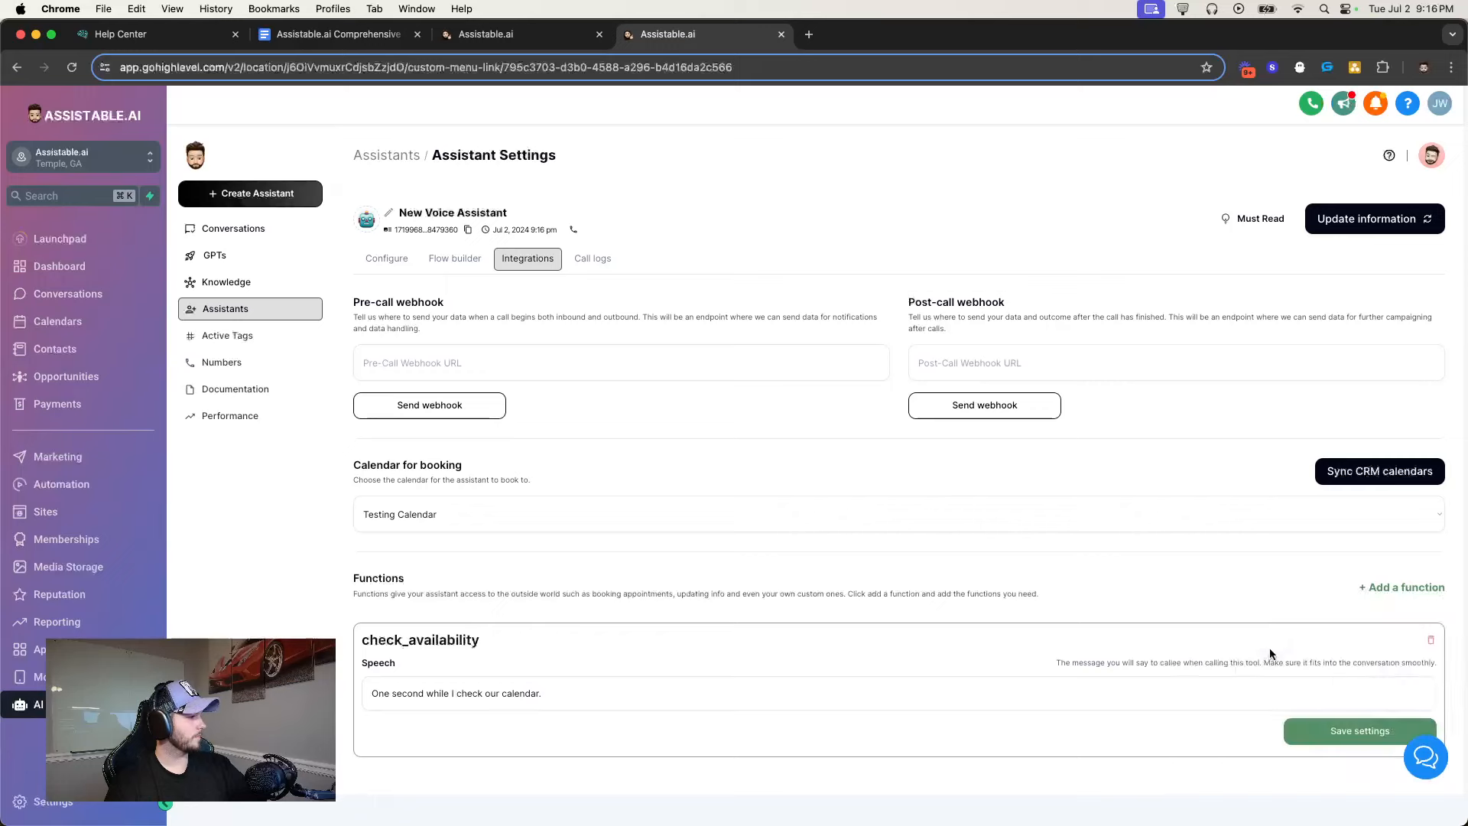
{"action": "scroll", "coordinate": [546, 631], "scroll_direction": "down", "scroll_amount": 2}
{"action": "left_click_drag", "start_coordinate": [359, 509], "coordinate": [513, 529]}
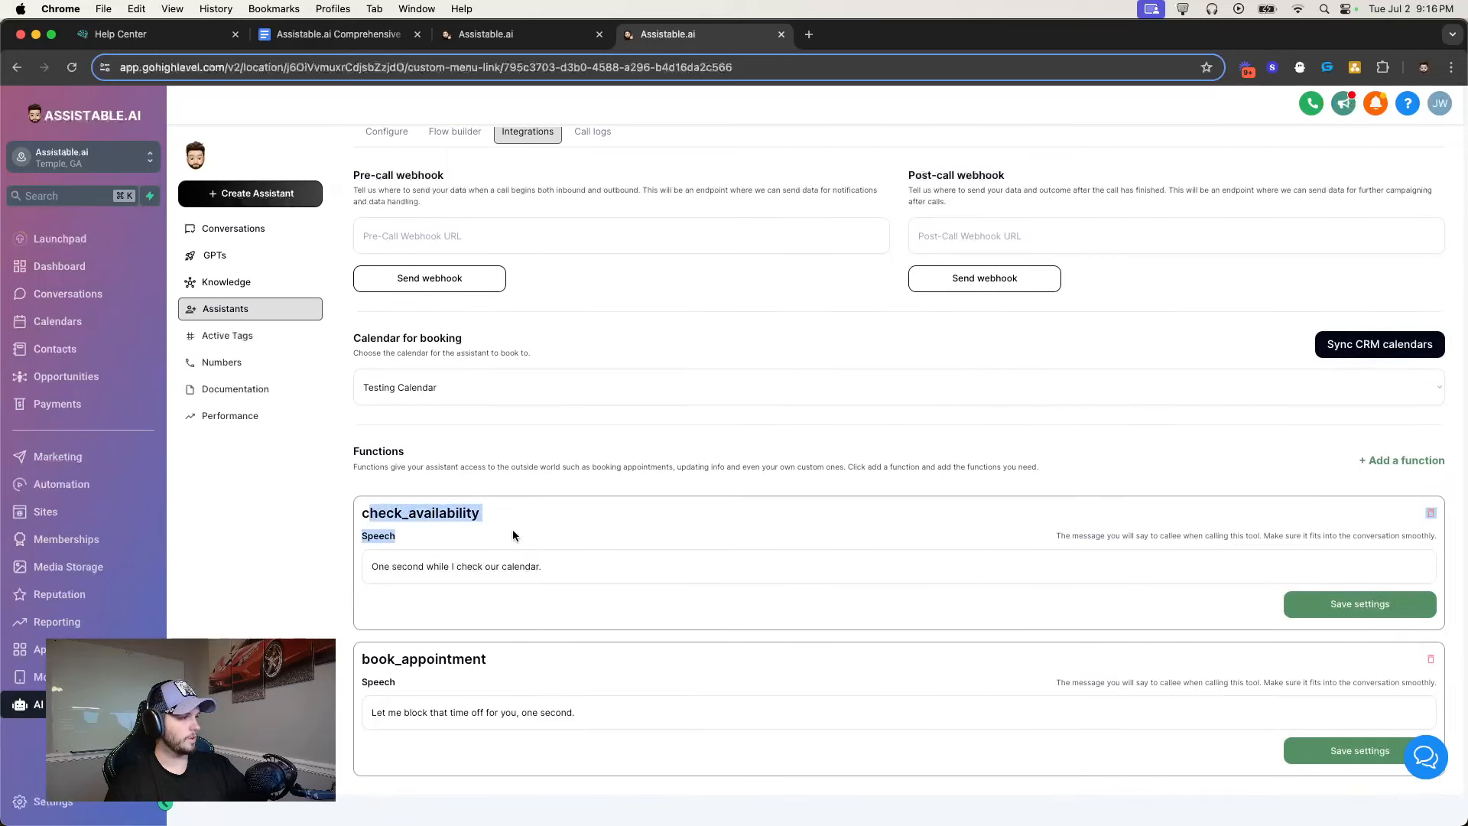
{"action": "scroll", "coordinate": [442, 594], "scroll_direction": "down", "scroll_amount": 1}
{"action": "left_click", "coordinate": [362, 626]}
{"action": "left_click_drag", "start_coordinate": [363, 627], "coordinate": [540, 629]}
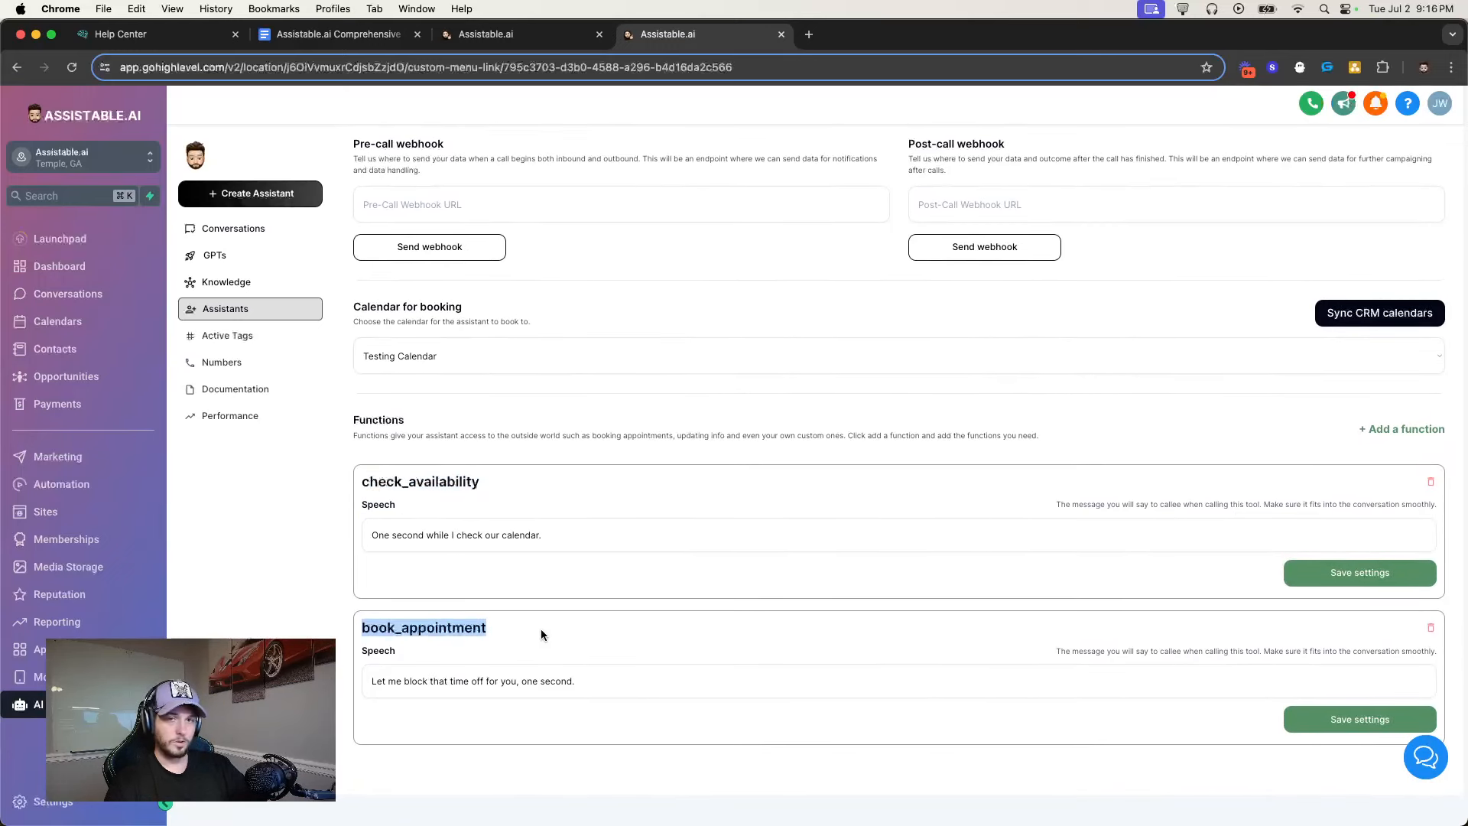
Add the End call function to the assistant, and check its entry in the function list
{"action": "scroll", "coordinate": [540, 628], "scroll_direction": "up", "scroll_amount": 3}
{"action": "left_click", "coordinate": [800, 618]}
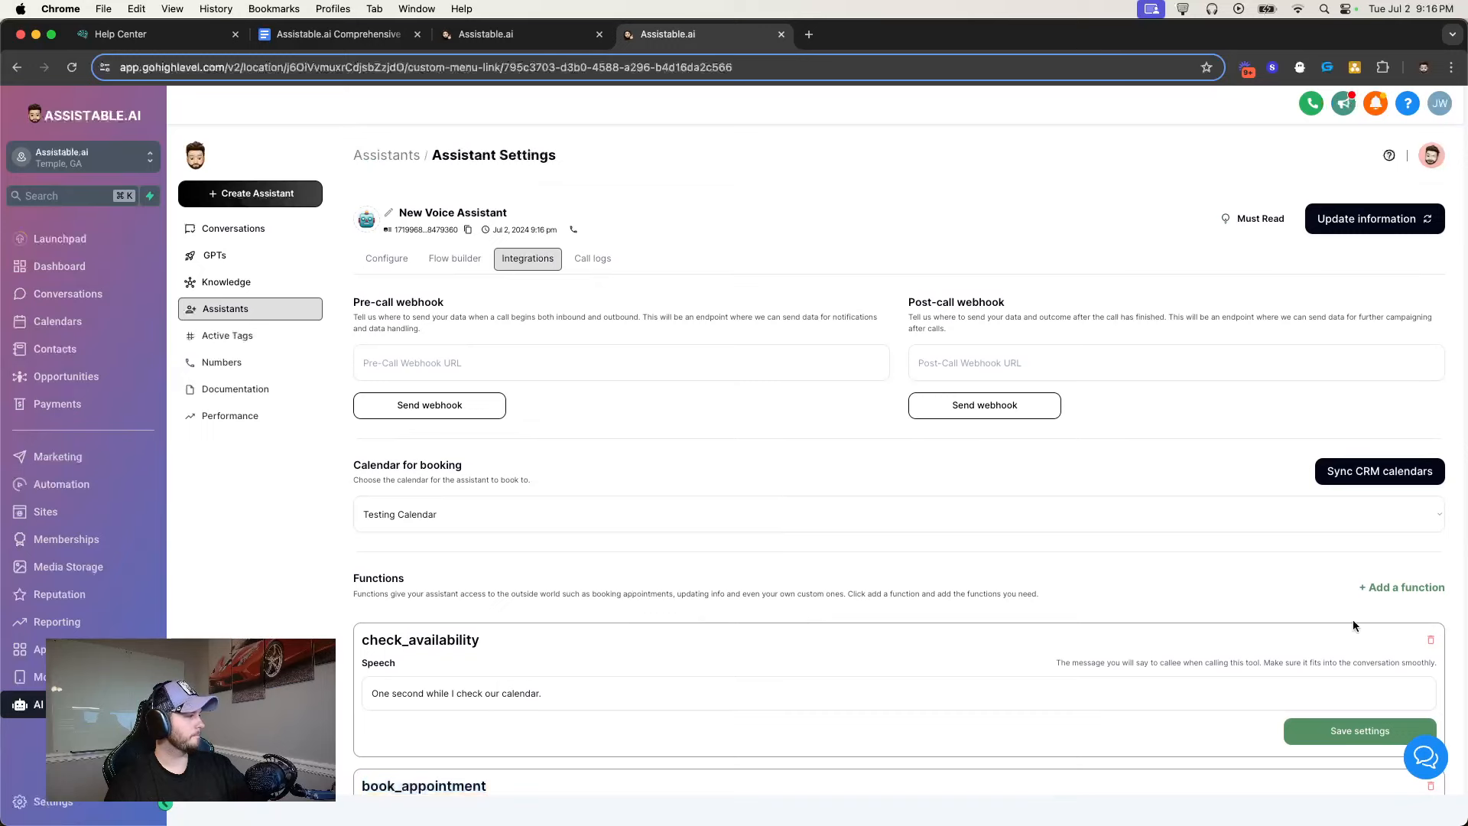
{"action": "left_click", "coordinate": [1380, 588]}
{"action": "scroll", "coordinate": [1034, 589], "scroll_direction": "down", "scroll_amount": 3}
{"action": "scroll", "coordinate": [1033, 589], "scroll_direction": "down", "scroll_amount": 2}
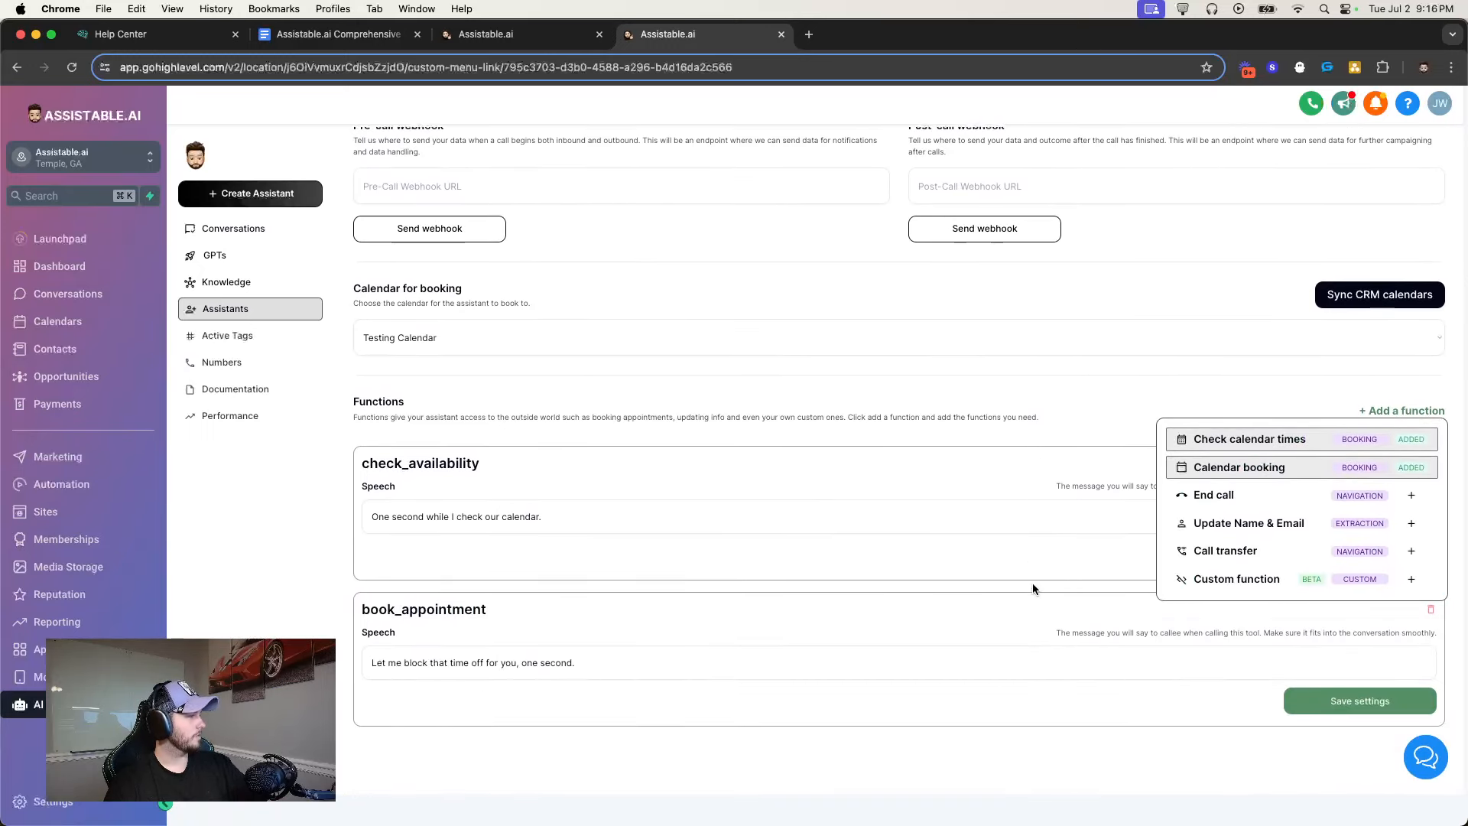
{"action": "left_click", "coordinate": [1286, 494]}
{"action": "scroll", "coordinate": [806, 538], "scroll_direction": "down", "scroll_amount": 1}
{"action": "scroll", "coordinate": [805, 543], "scroll_direction": "down", "scroll_amount": 3}
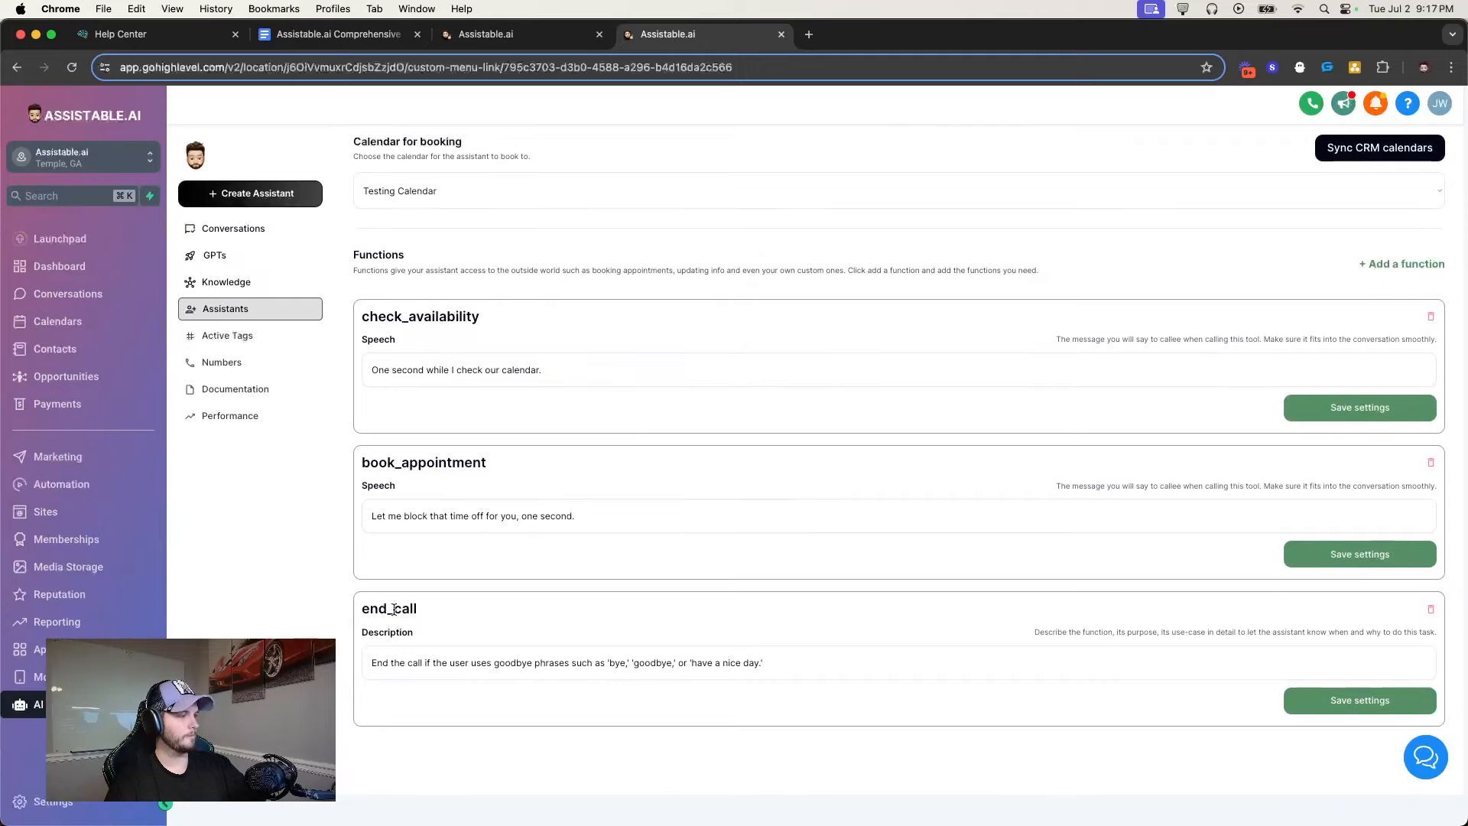
{"action": "left_click_drag", "start_coordinate": [360, 610], "coordinate": [446, 623]}
{"action": "left_click", "coordinate": [446, 617]}
{"action": "left_click_drag", "start_coordinate": [359, 608], "coordinate": [450, 617]}
{"action": "scroll", "coordinate": [433, 610], "scroll_direction": "up", "scroll_amount": 1}
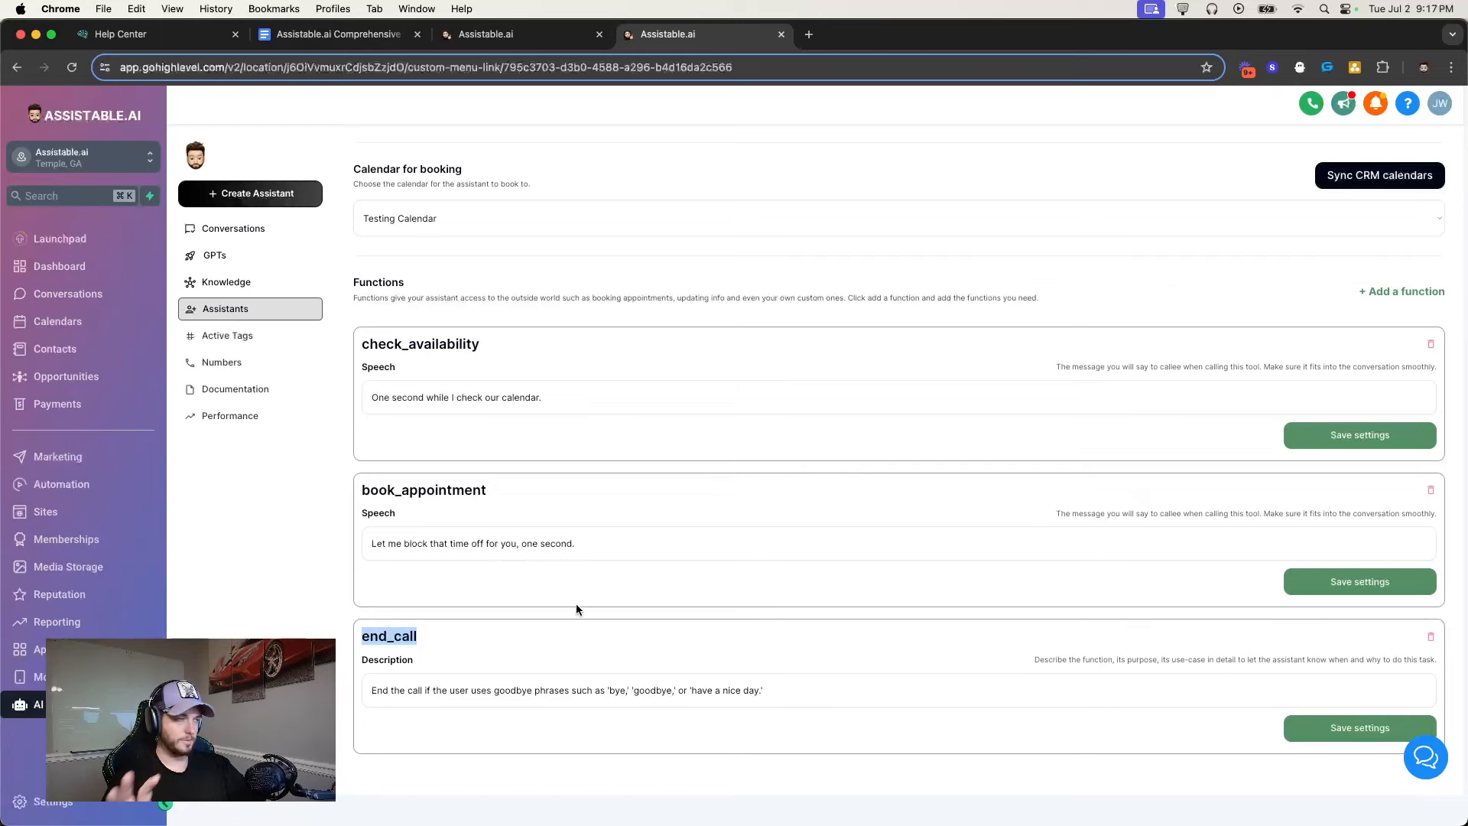
Add the Update Name & Email function to the assistant, and check its entry in the function list
{"action": "scroll", "coordinate": [612, 588], "scroll_direction": "up", "scroll_amount": 6}
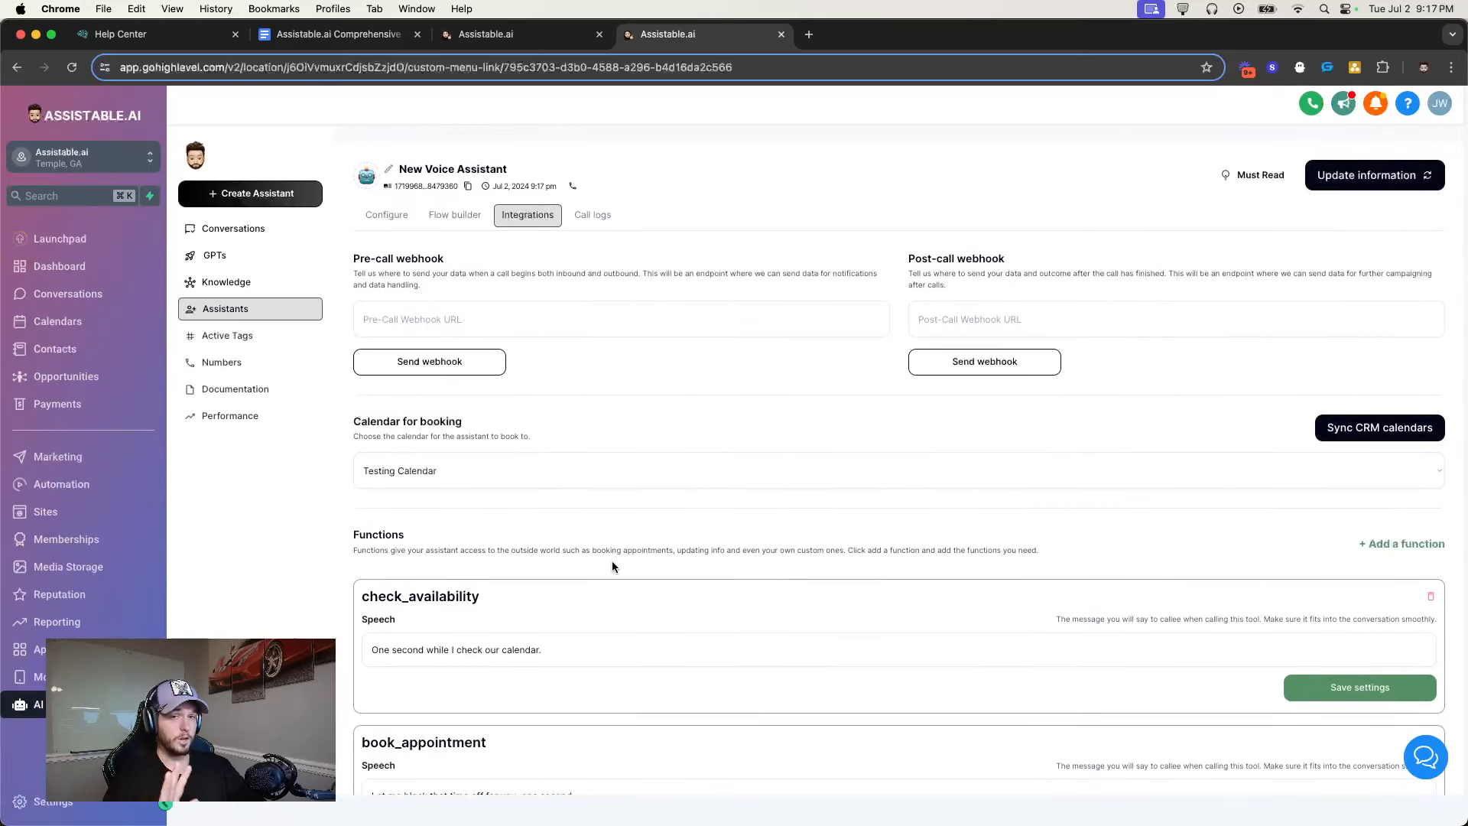
{"action": "scroll", "coordinate": [783, 517], "scroll_direction": "down", "scroll_amount": 3}
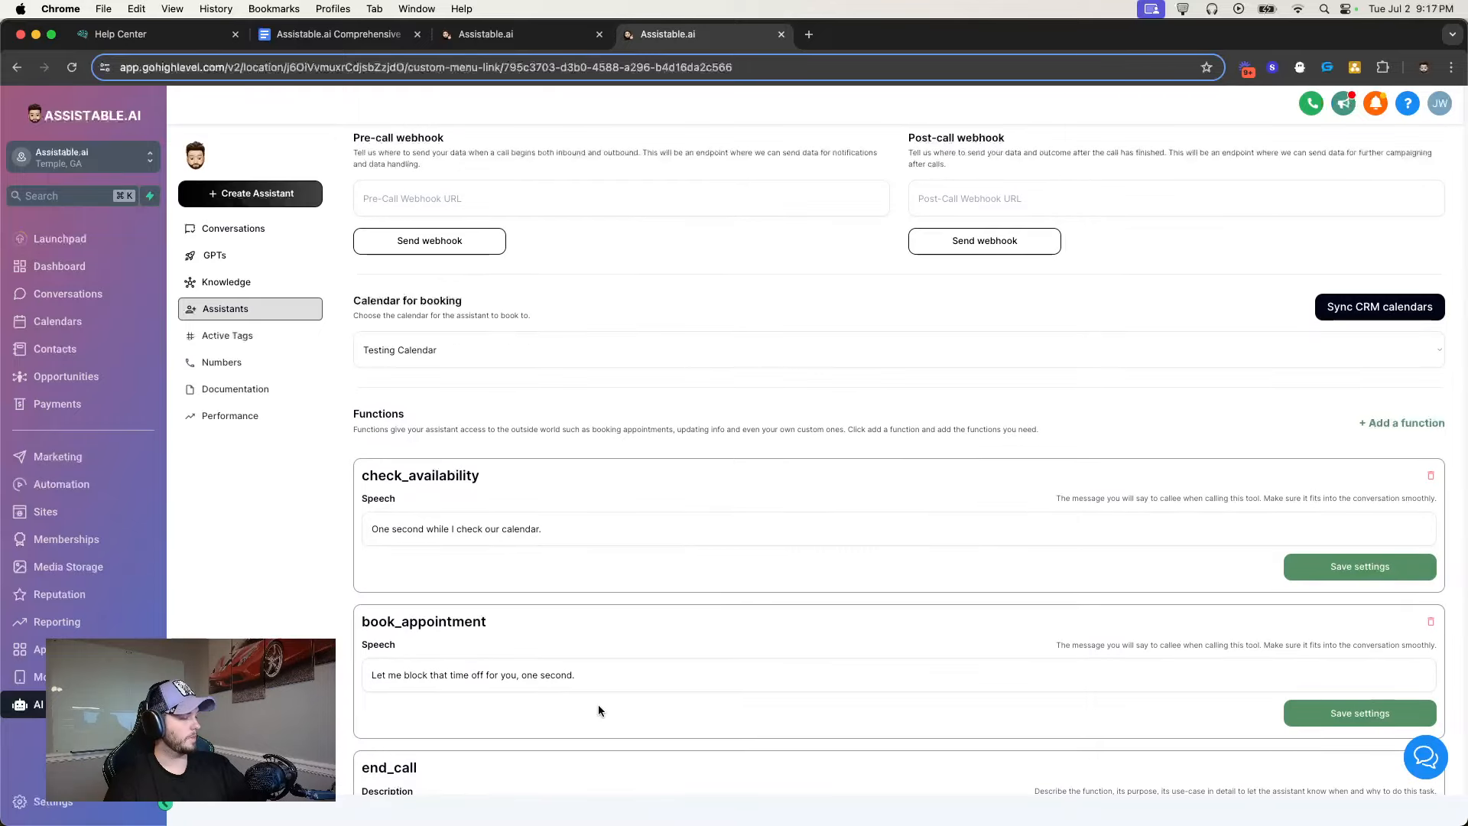
{"action": "scroll", "coordinate": [1300, 513], "scroll_direction": "up", "scroll_amount": 3}
{"action": "left_click", "coordinate": [1396, 547]}
{"action": "scroll", "coordinate": [1224, 508], "scroll_direction": "down", "scroll_amount": 3}
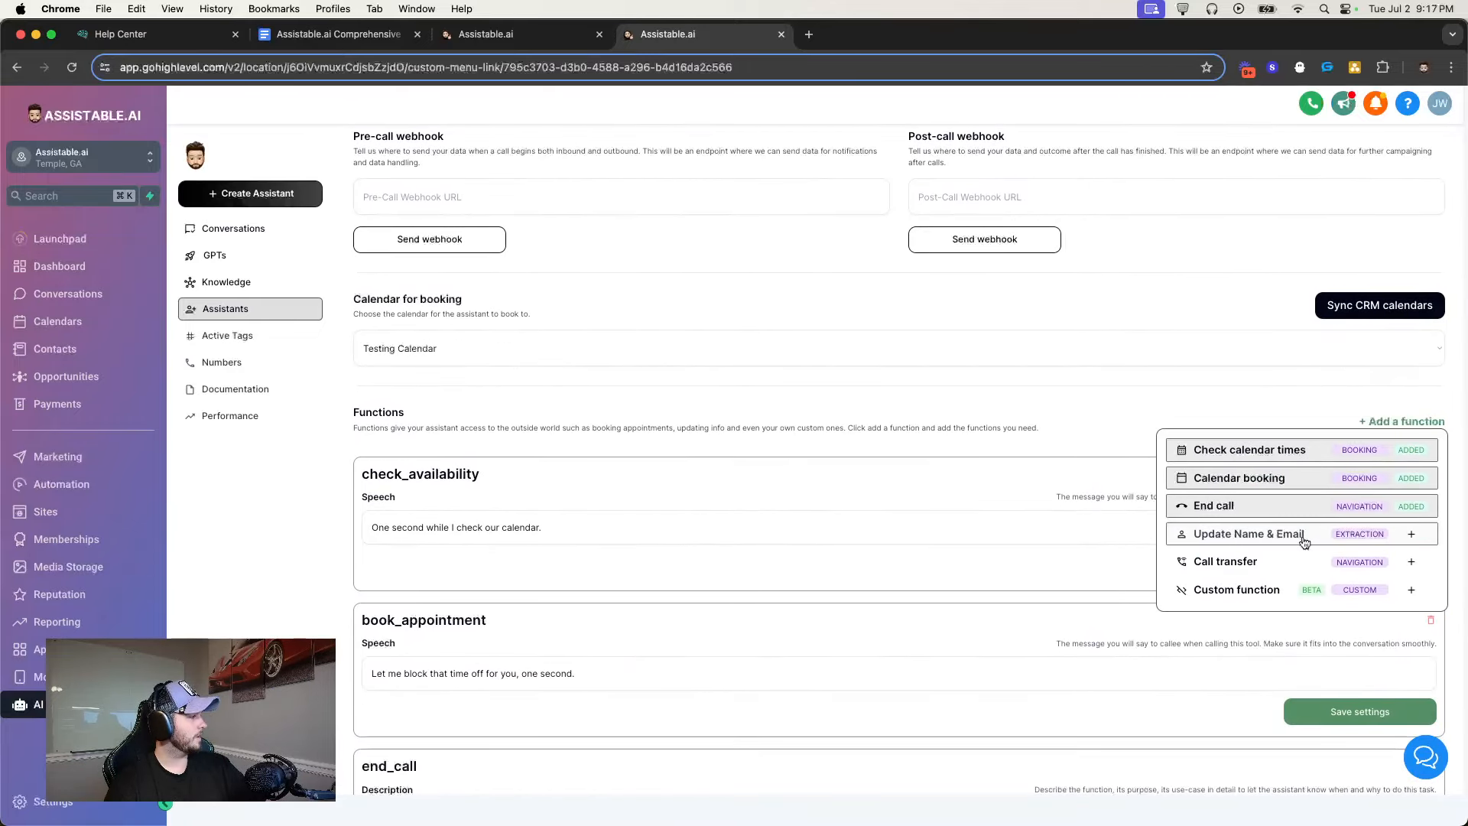
{"action": "left_click", "coordinate": [1254, 535]}
{"action": "scroll", "coordinate": [989, 505], "scroll_direction": "down", "scroll_amount": 5}
{"action": "double_click", "coordinate": [404, 608]}
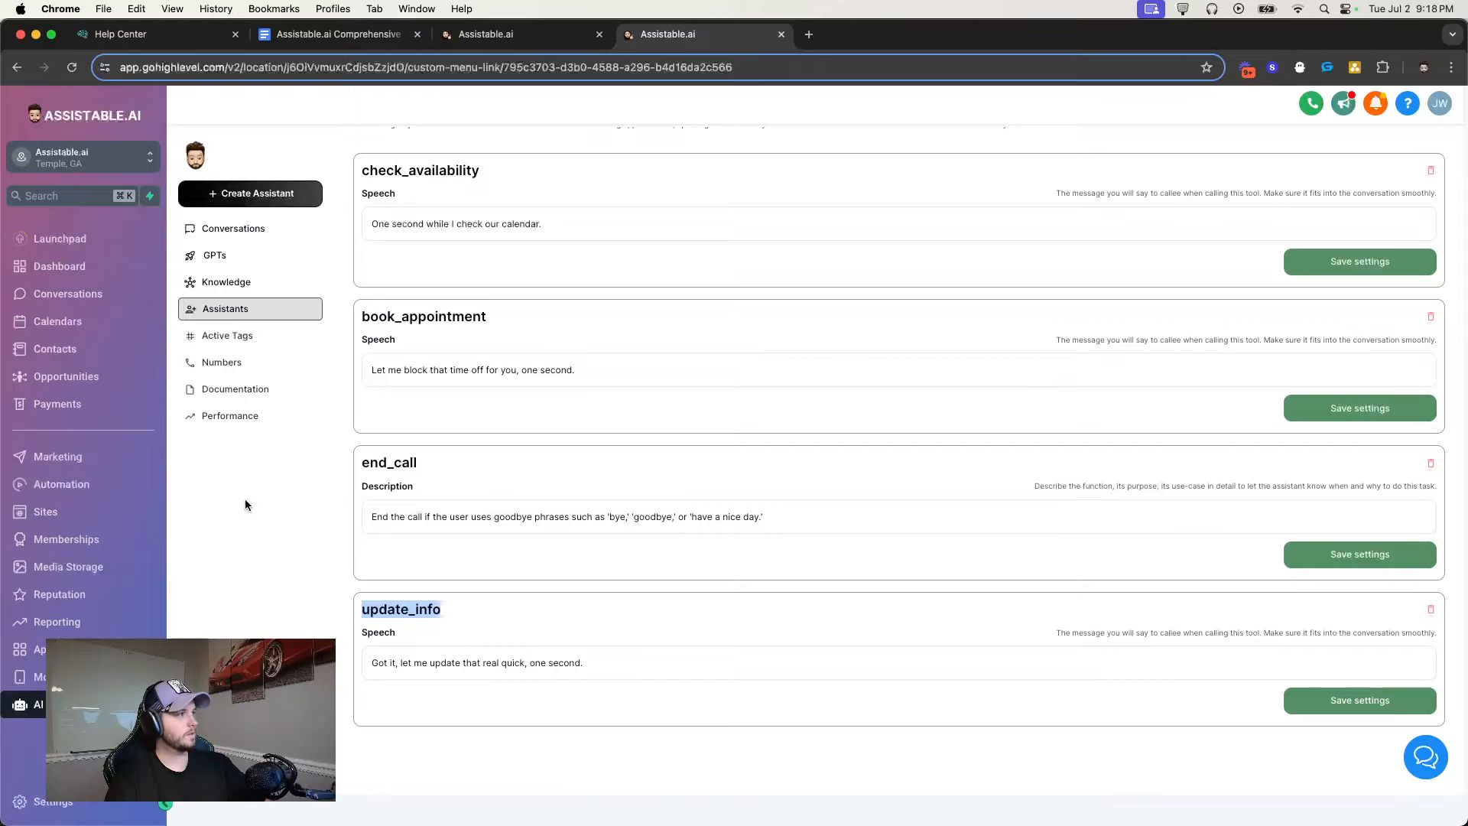
Check the event title format of the Assistable.ai calendar in the CRM calendar sync dialog, and return to the assistant's functions
{"action": "scroll", "coordinate": [841, 459], "scroll_direction": "up", "scroll_amount": 8}
{"action": "scroll", "coordinate": [1291, 292], "scroll_direction": "down", "scroll_amount": 3}
{"action": "scroll", "coordinate": [1291, 299], "scroll_direction": "up", "scroll_amount": 1}
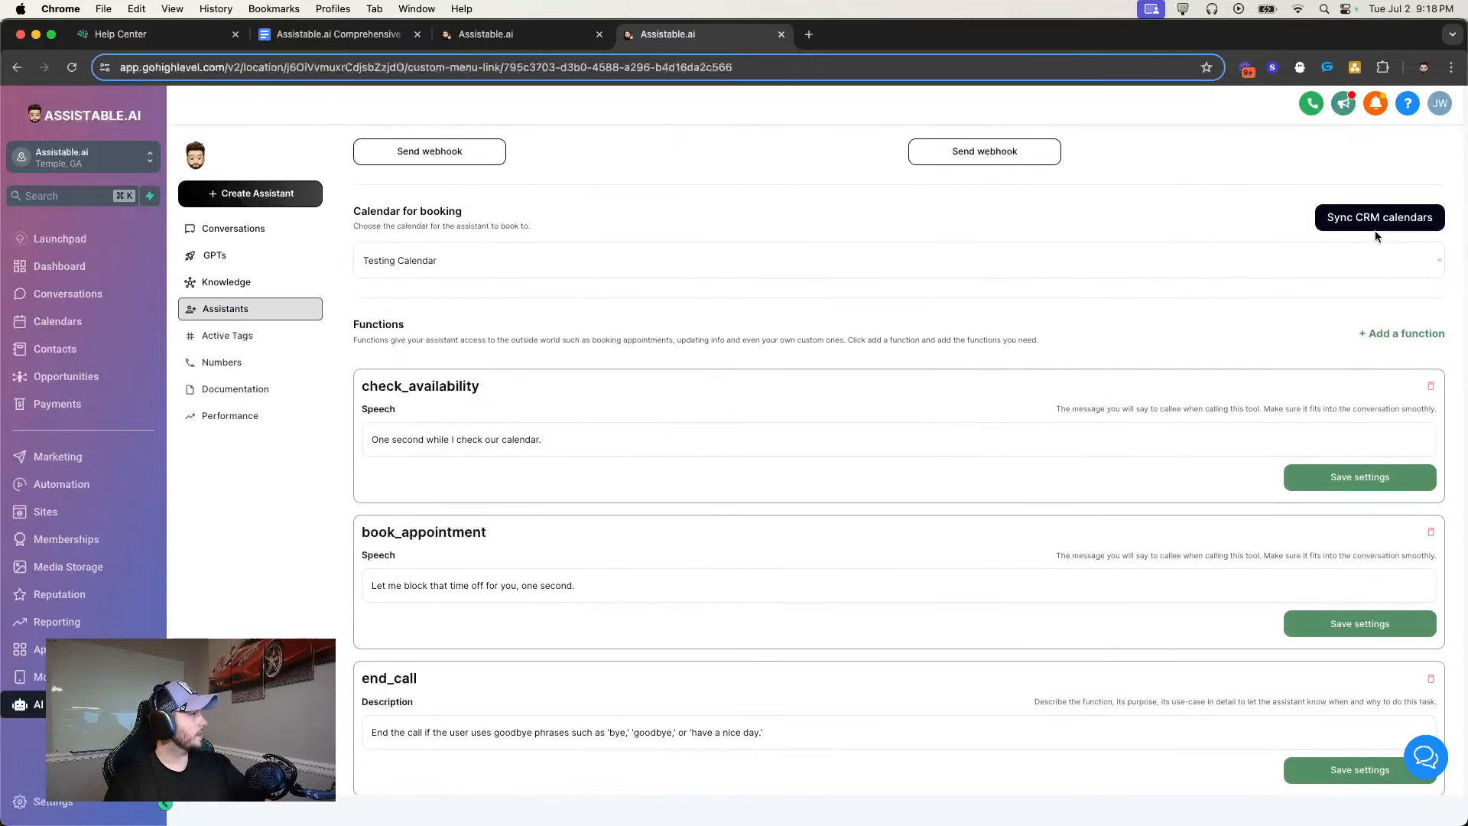
{"action": "left_click", "coordinate": [1376, 219]}
{"action": "left_click_drag", "start_coordinate": [809, 354], "coordinate": [1036, 356]}
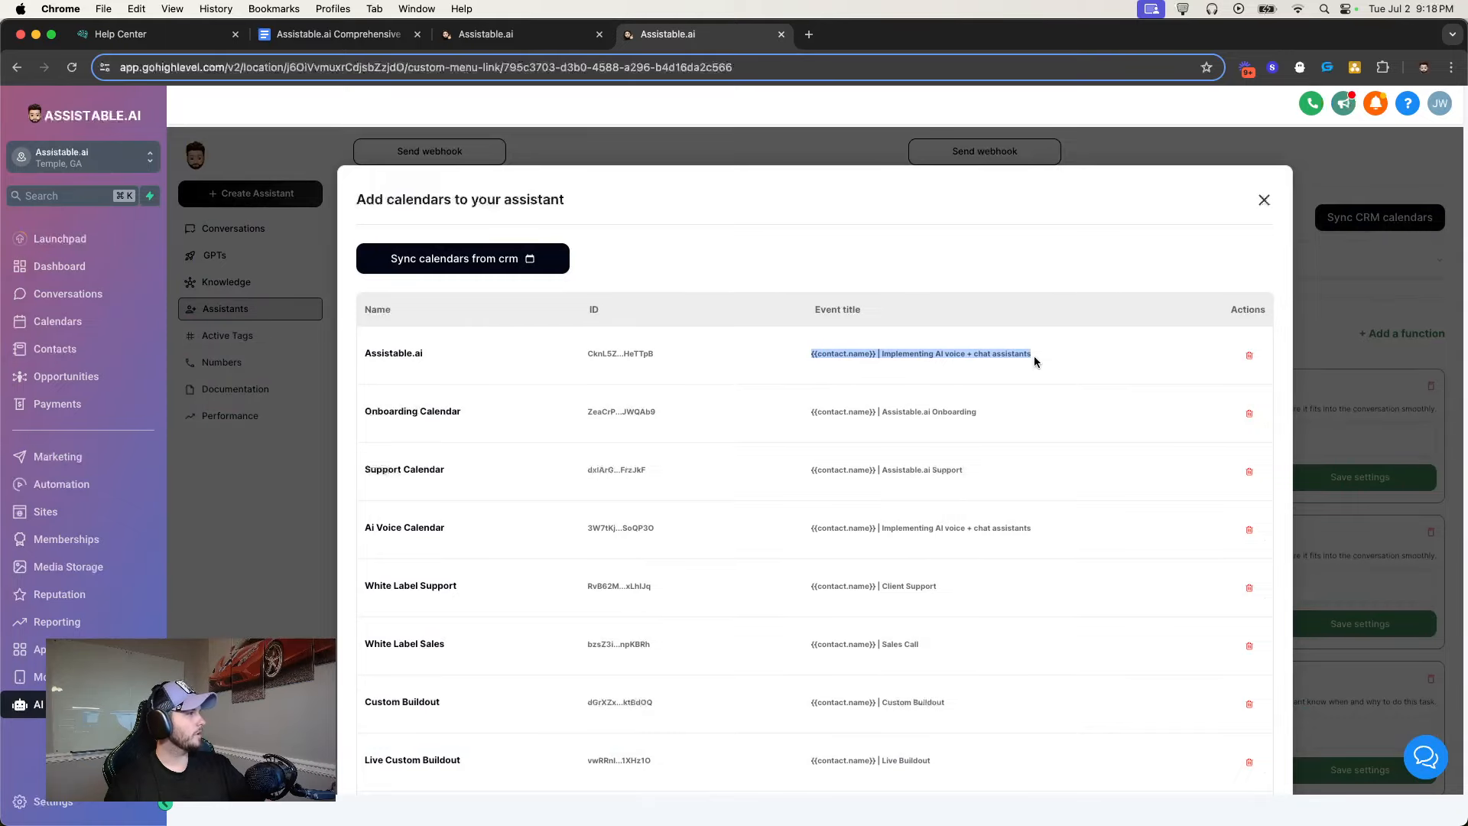
{"action": "triple_click", "coordinate": [965, 348]}
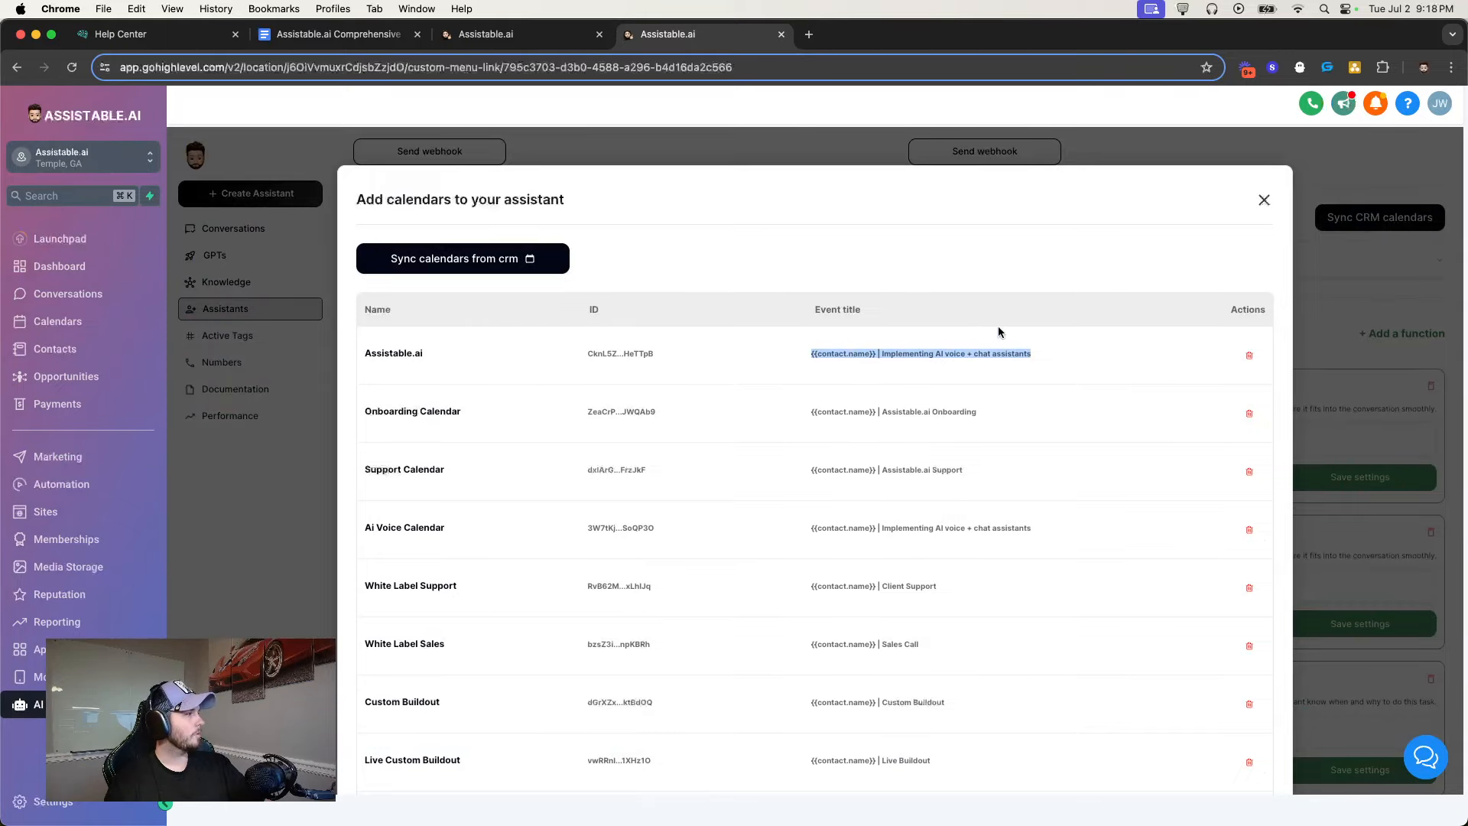
{"action": "left_click", "coordinate": [1264, 200]}
{"action": "scroll", "coordinate": [907, 479], "scroll_direction": "down", "scroll_amount": 3}
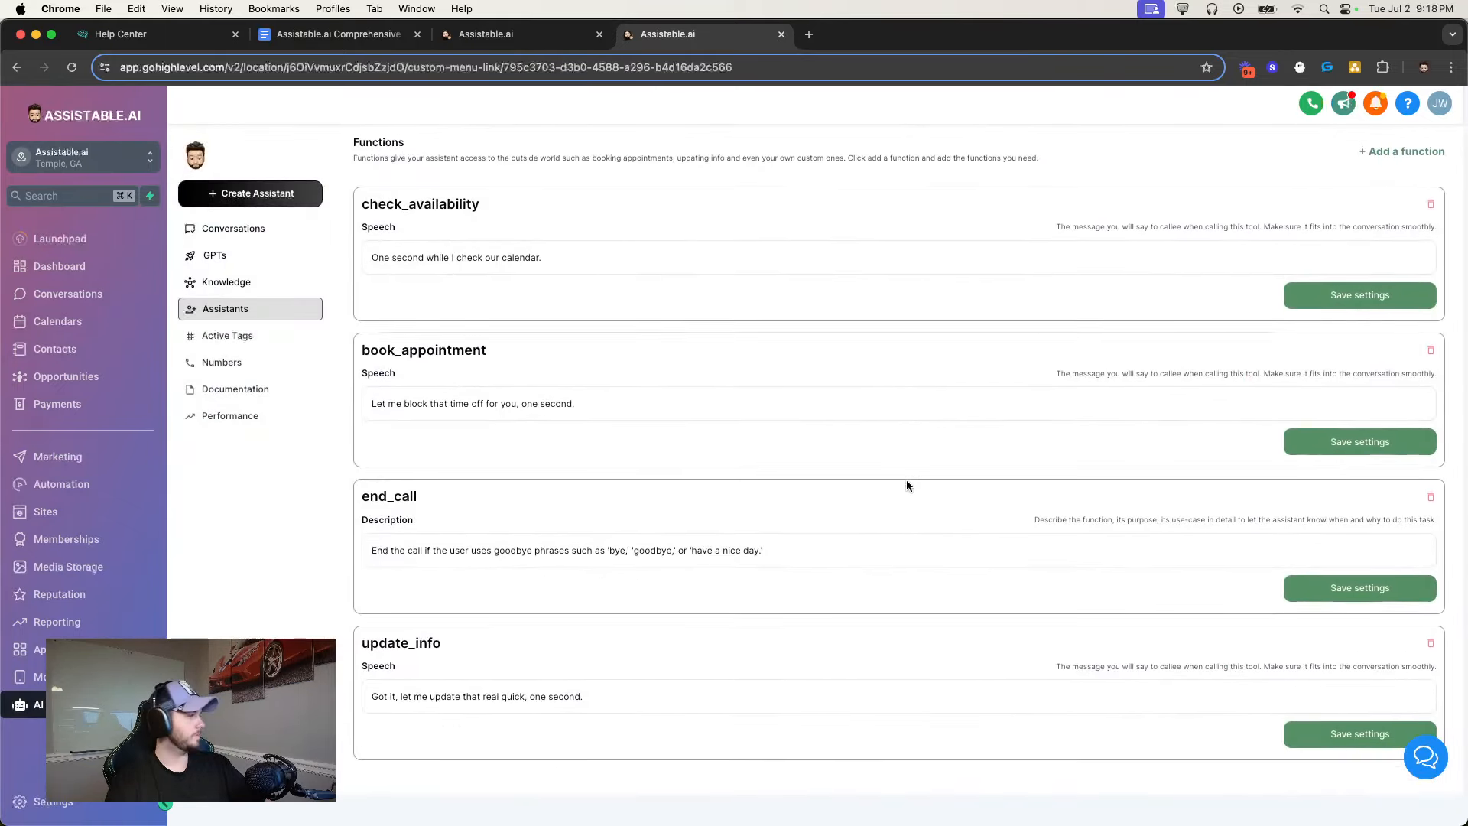
Add the Call transfer function to the assistant, and check its description and transfer number settings
{"action": "double_click", "coordinate": [402, 605]}
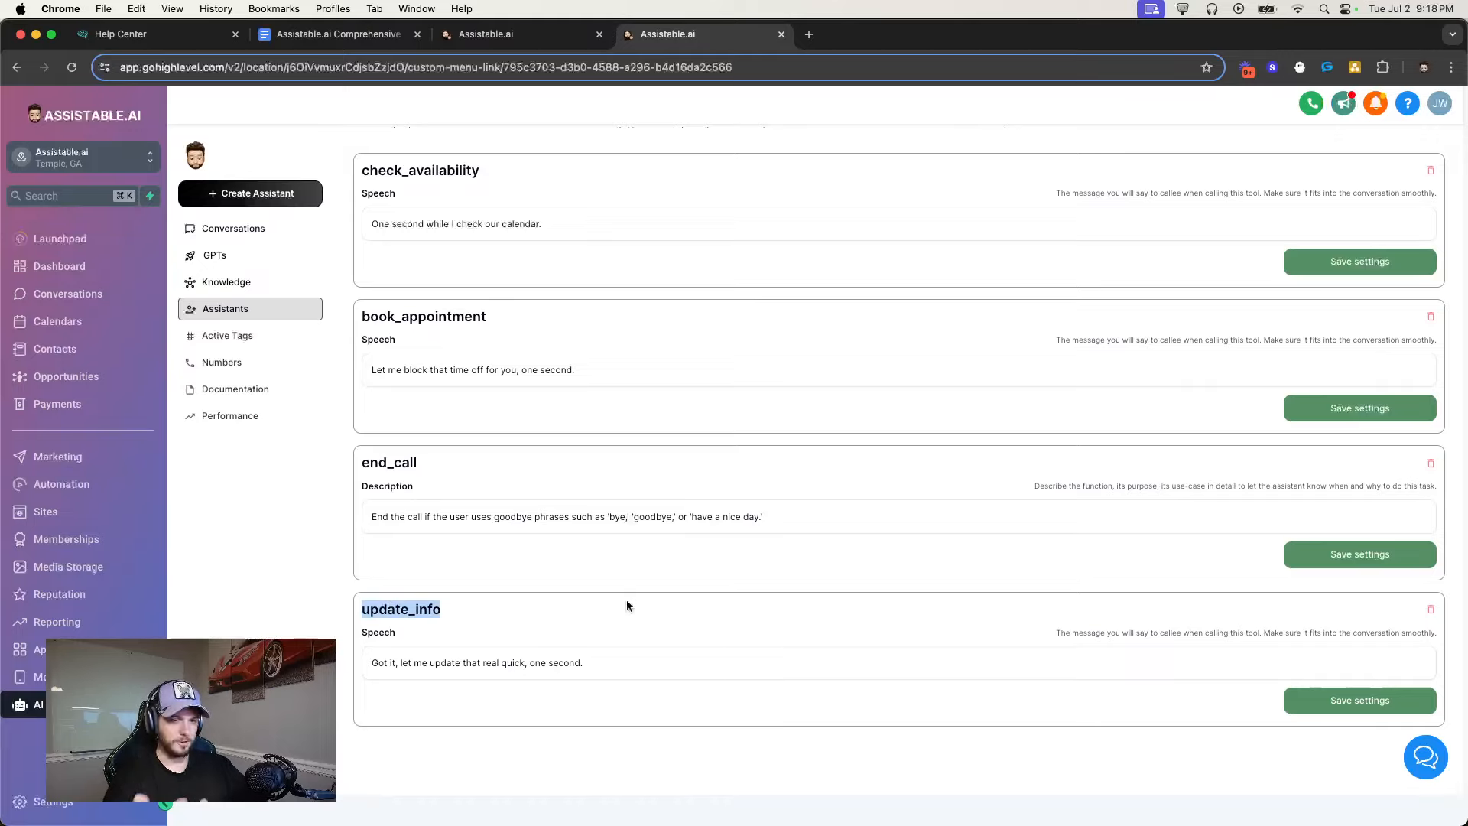
{"action": "scroll", "coordinate": [647, 636], "scroll_direction": "up", "scroll_amount": 5}
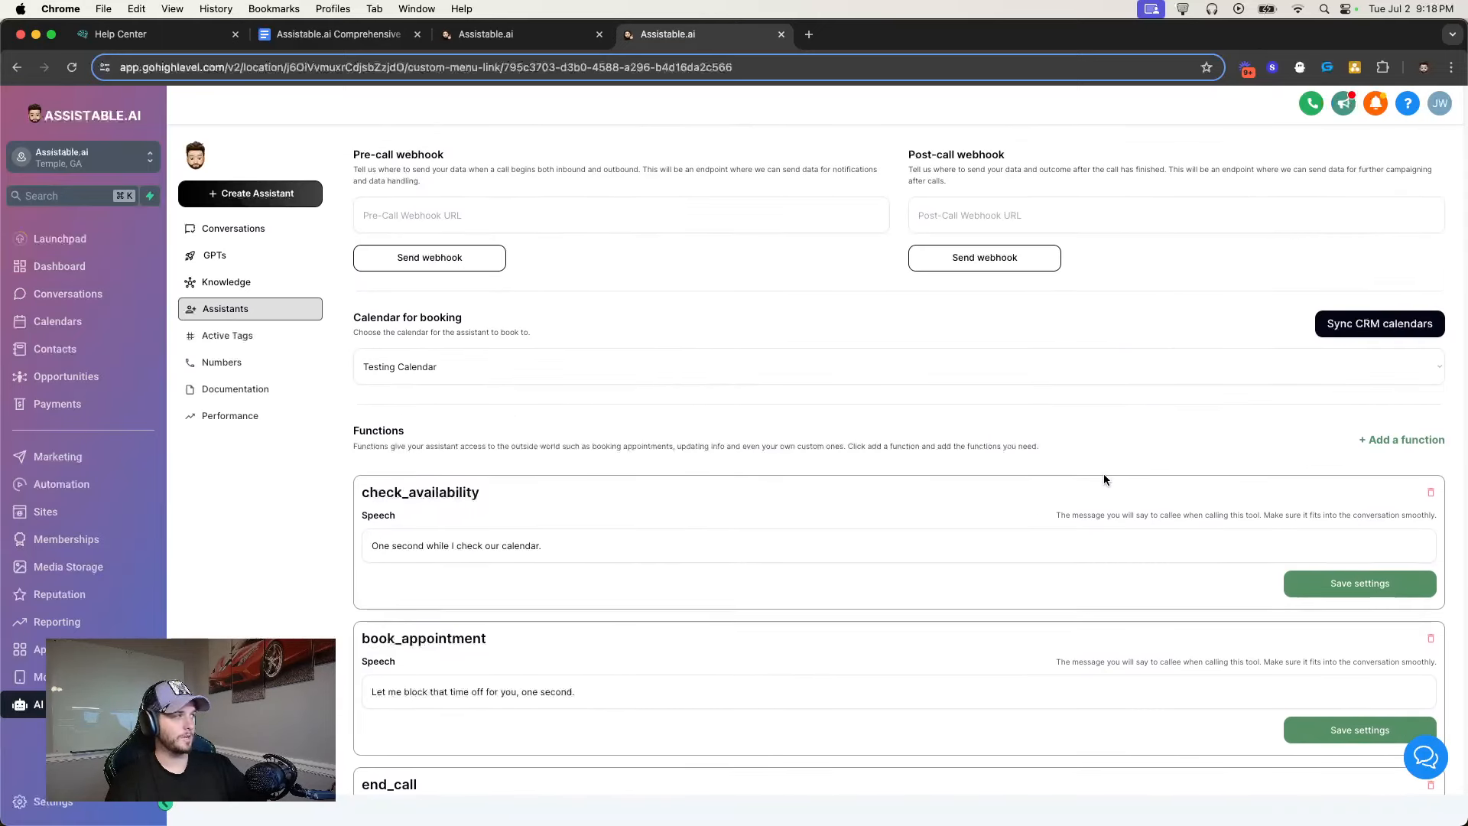
{"action": "scroll", "coordinate": [1223, 451], "scroll_direction": "down", "scroll_amount": 8}
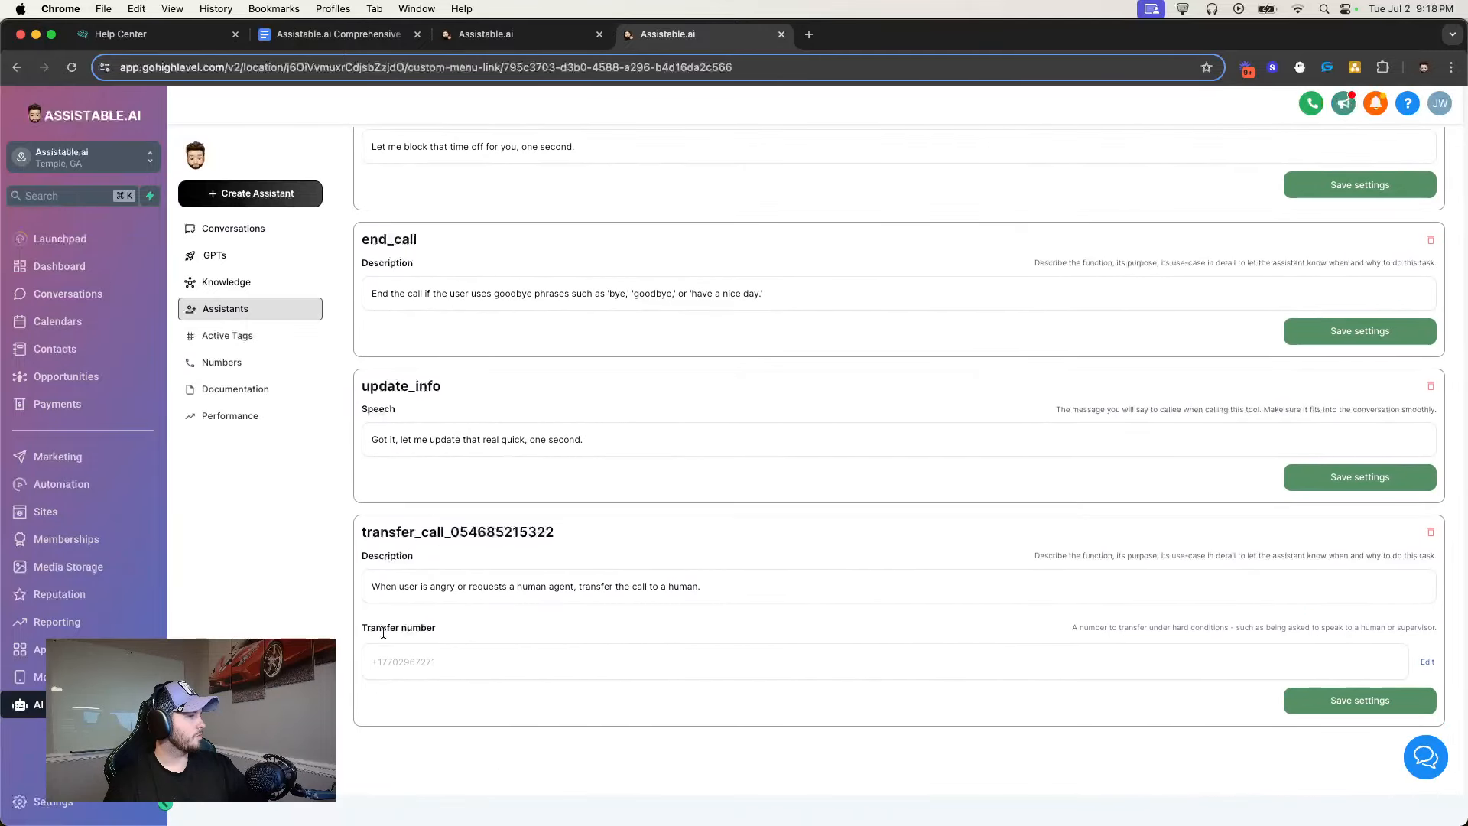
{"action": "triple_click", "coordinate": [387, 627]}
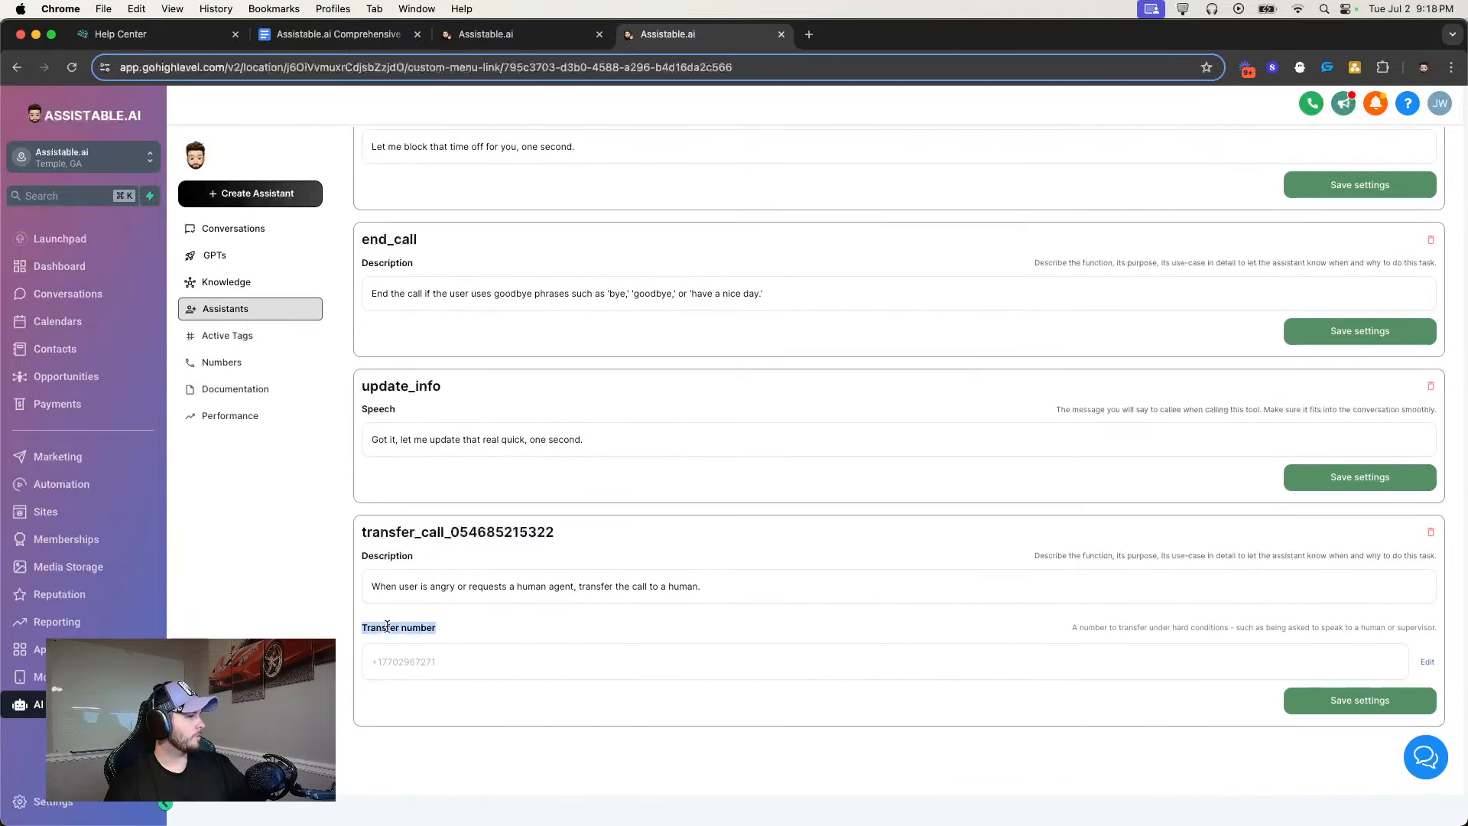
{"action": "double_click", "coordinate": [373, 554]}
{"action": "left_click", "coordinate": [478, 582]}
Add a second Call transfer function to the assistant, and delete that duplicate entry from the function list
{"action": "scroll", "coordinate": [478, 581], "scroll_direction": "up", "scroll_amount": 15}
{"action": "left_click", "coordinate": [1402, 584]}
{"action": "scroll", "coordinate": [1217, 598], "scroll_direction": "down", "scroll_amount": 1}
{"action": "left_click", "coordinate": [1124, 581]}
{"action": "scroll", "coordinate": [733, 528], "scroll_direction": "down", "scroll_amount": 12}
{"action": "scroll", "coordinate": [733, 528], "scroll_direction": "down", "scroll_amount": 4}
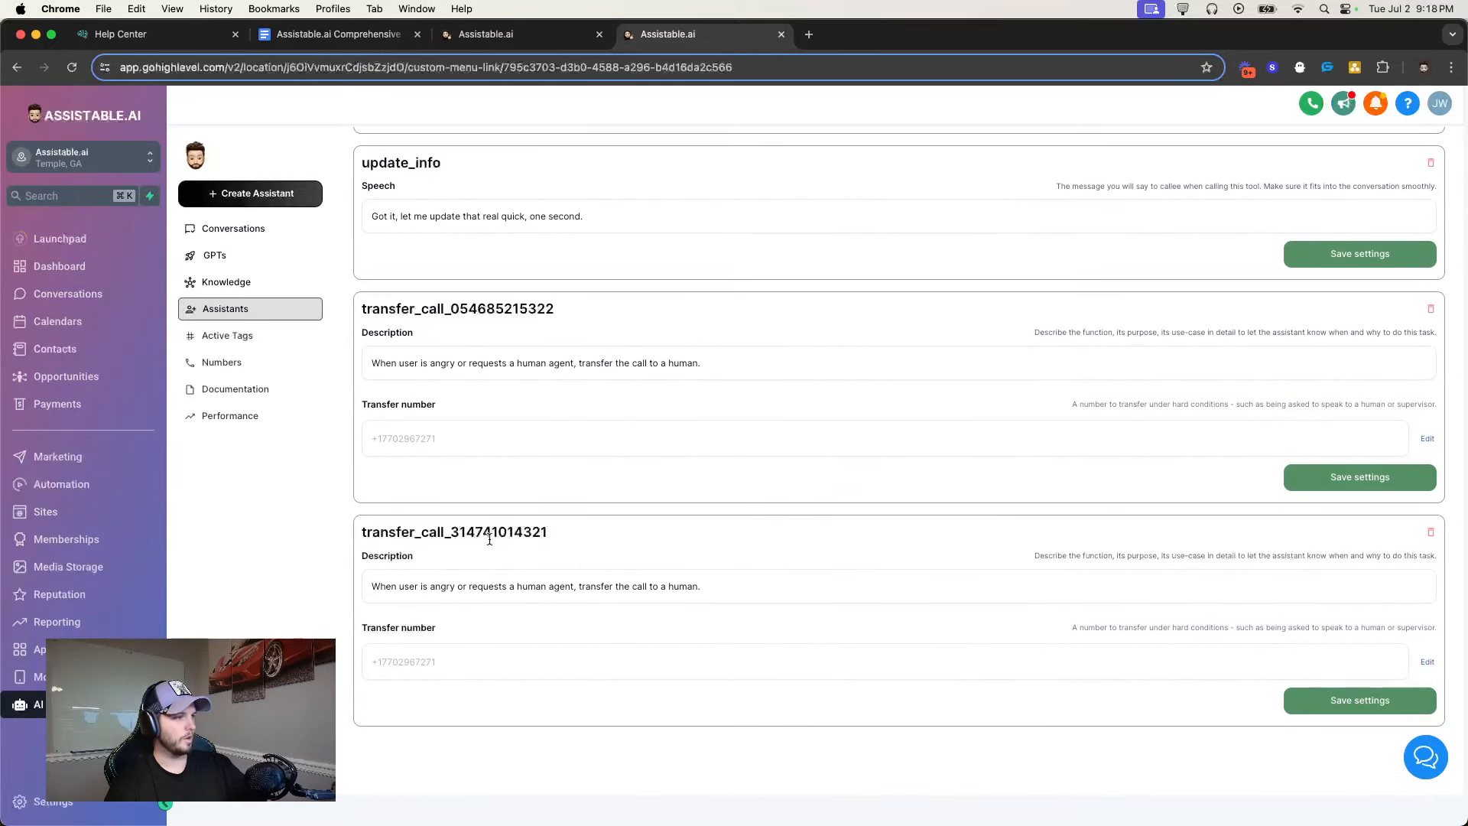
{"action": "double_click", "coordinate": [489, 539]}
{"action": "left_click", "coordinate": [1431, 531]}
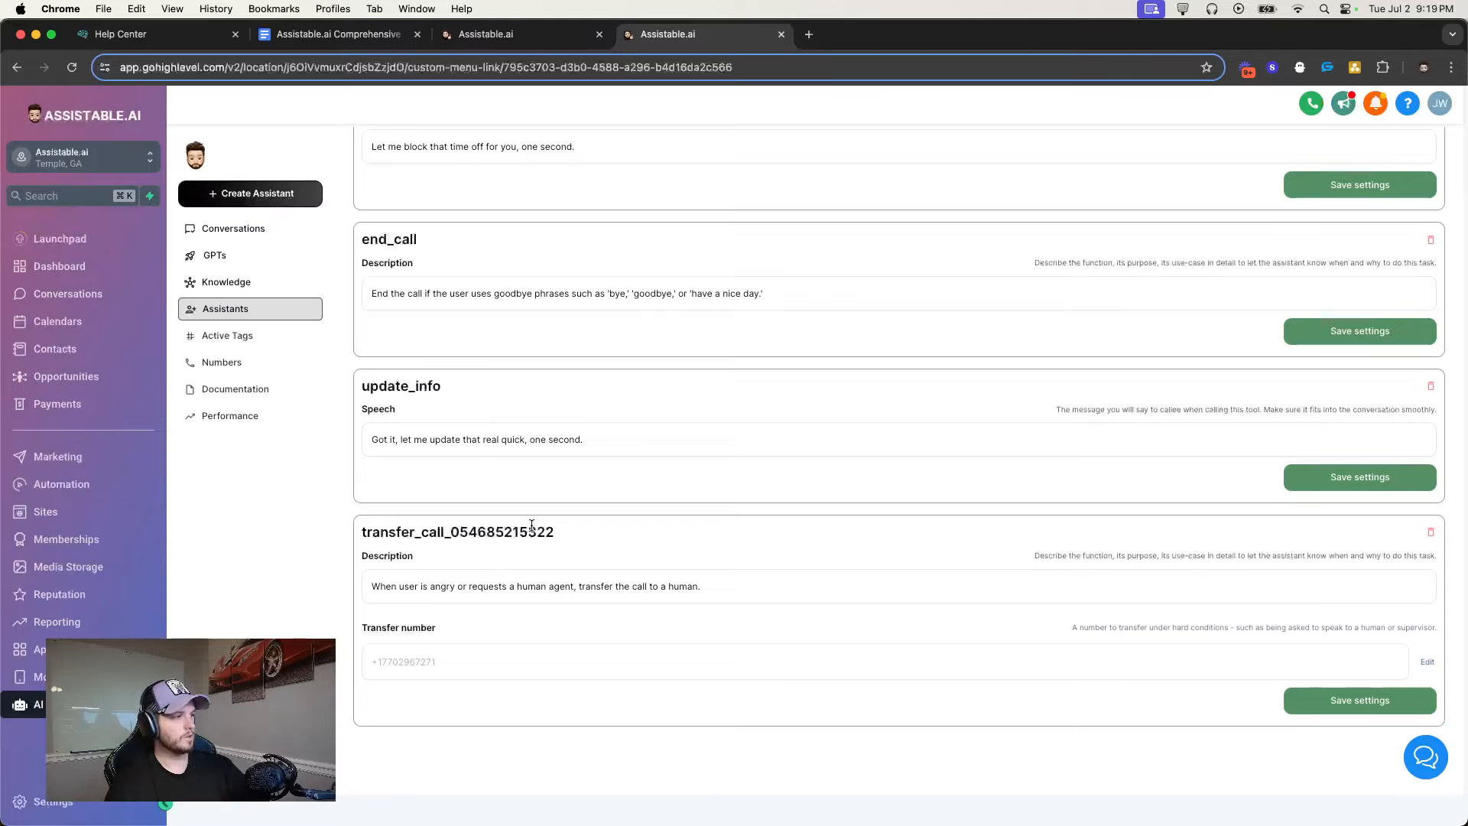
Check the name and description of the remaining call transfer function
{"action": "double_click", "coordinate": [484, 529]}
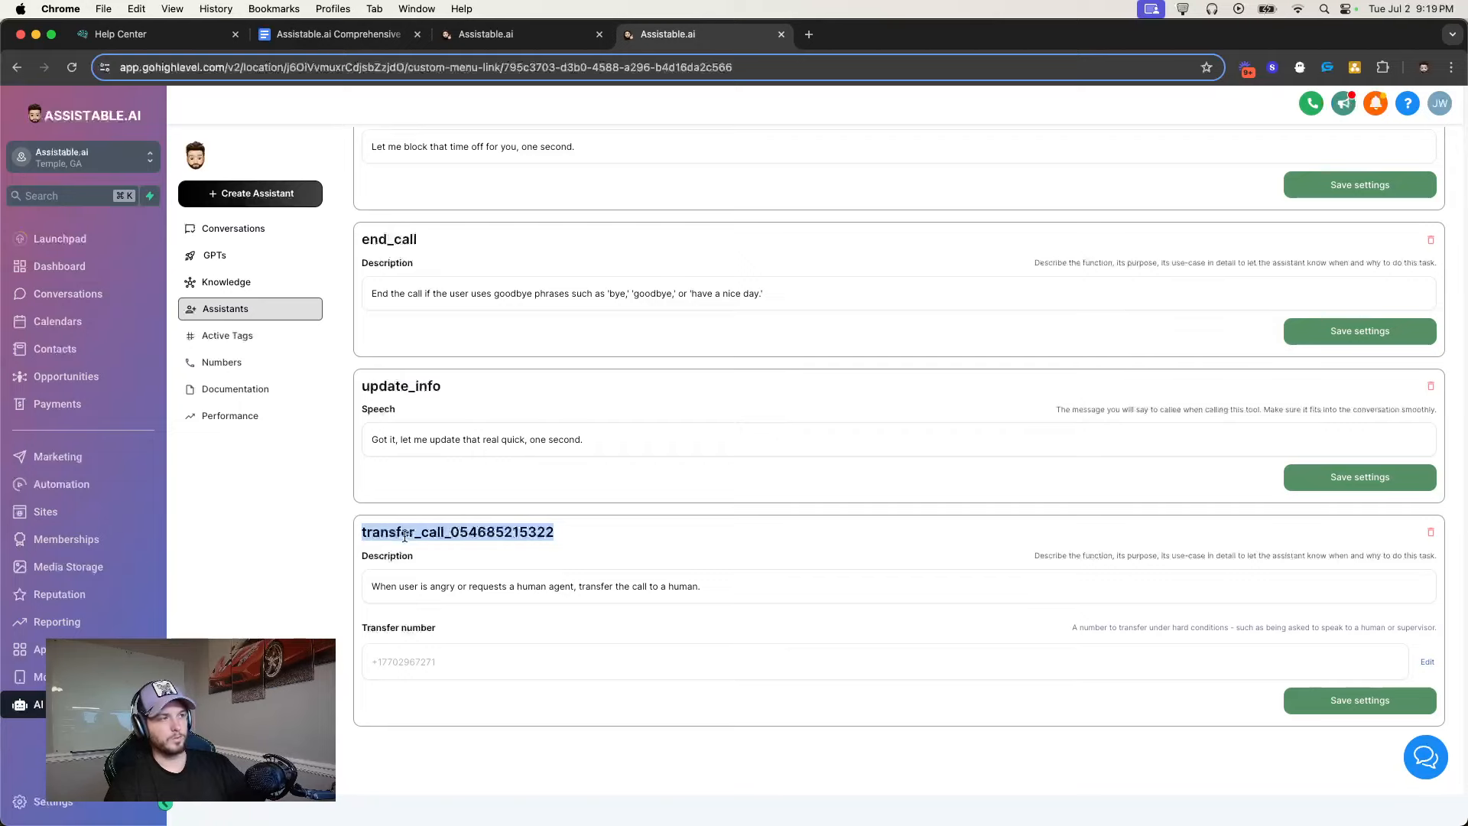
{"action": "left_click", "coordinate": [365, 581]}
{"action": "triple_click", "coordinate": [642, 588]}
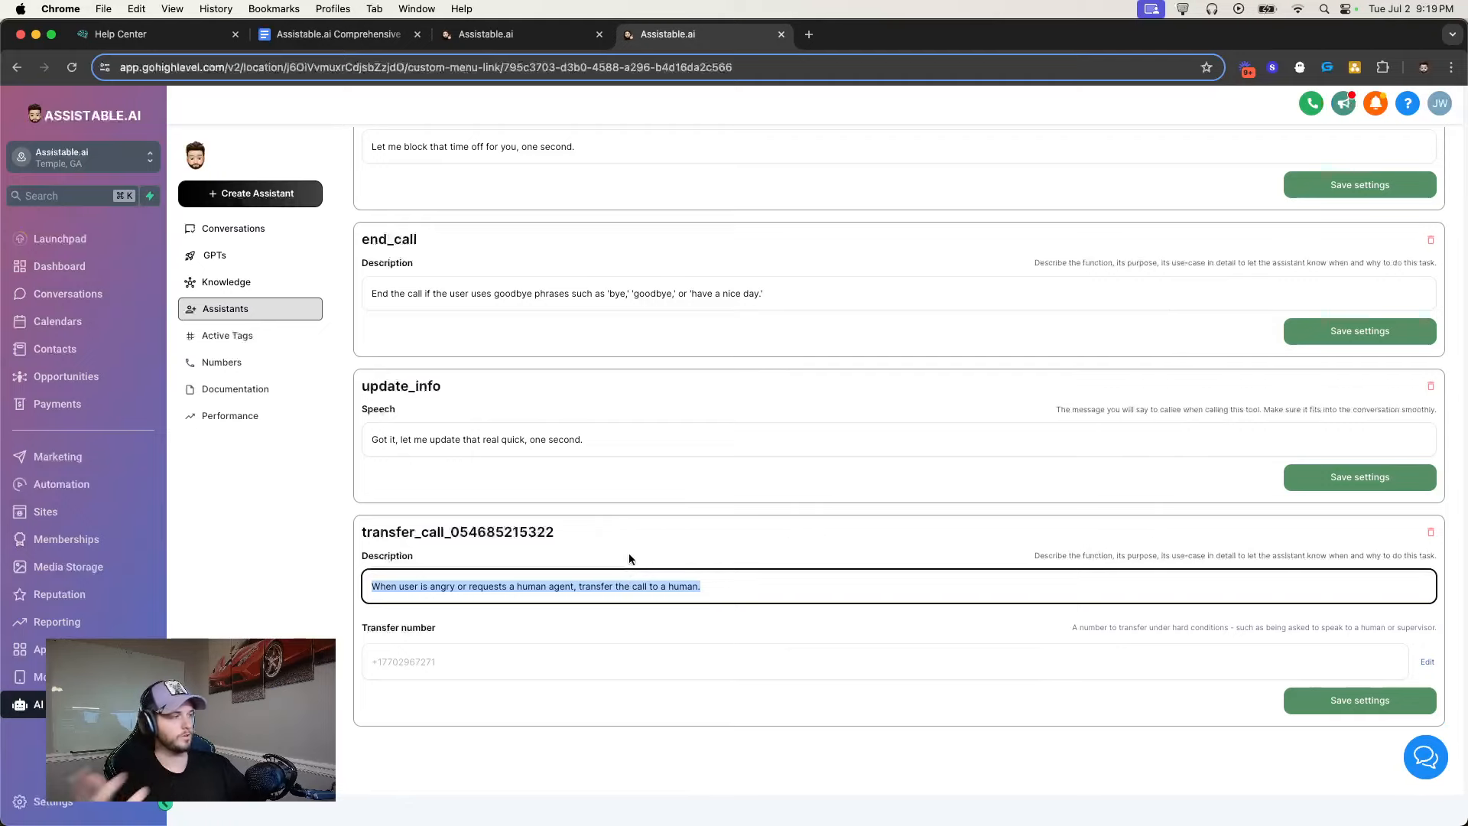
{"action": "left_click", "coordinate": [555, 548]}
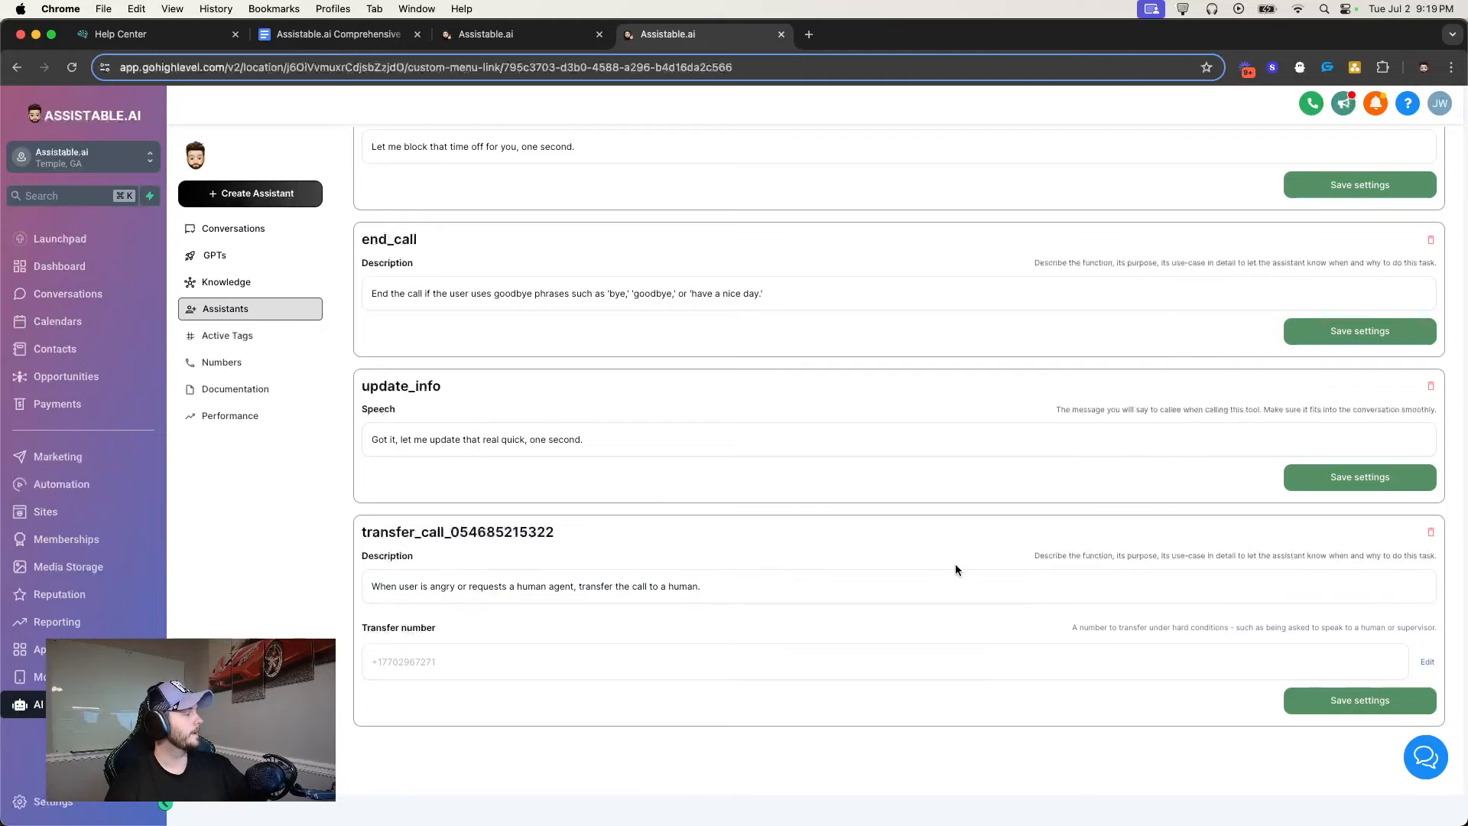
Check the Custom function option among the functions available to add, and close the list without adding one
{"action": "scroll", "coordinate": [955, 569], "scroll_direction": "up", "scroll_amount": 6}
{"action": "left_click", "coordinate": [1402, 386]}
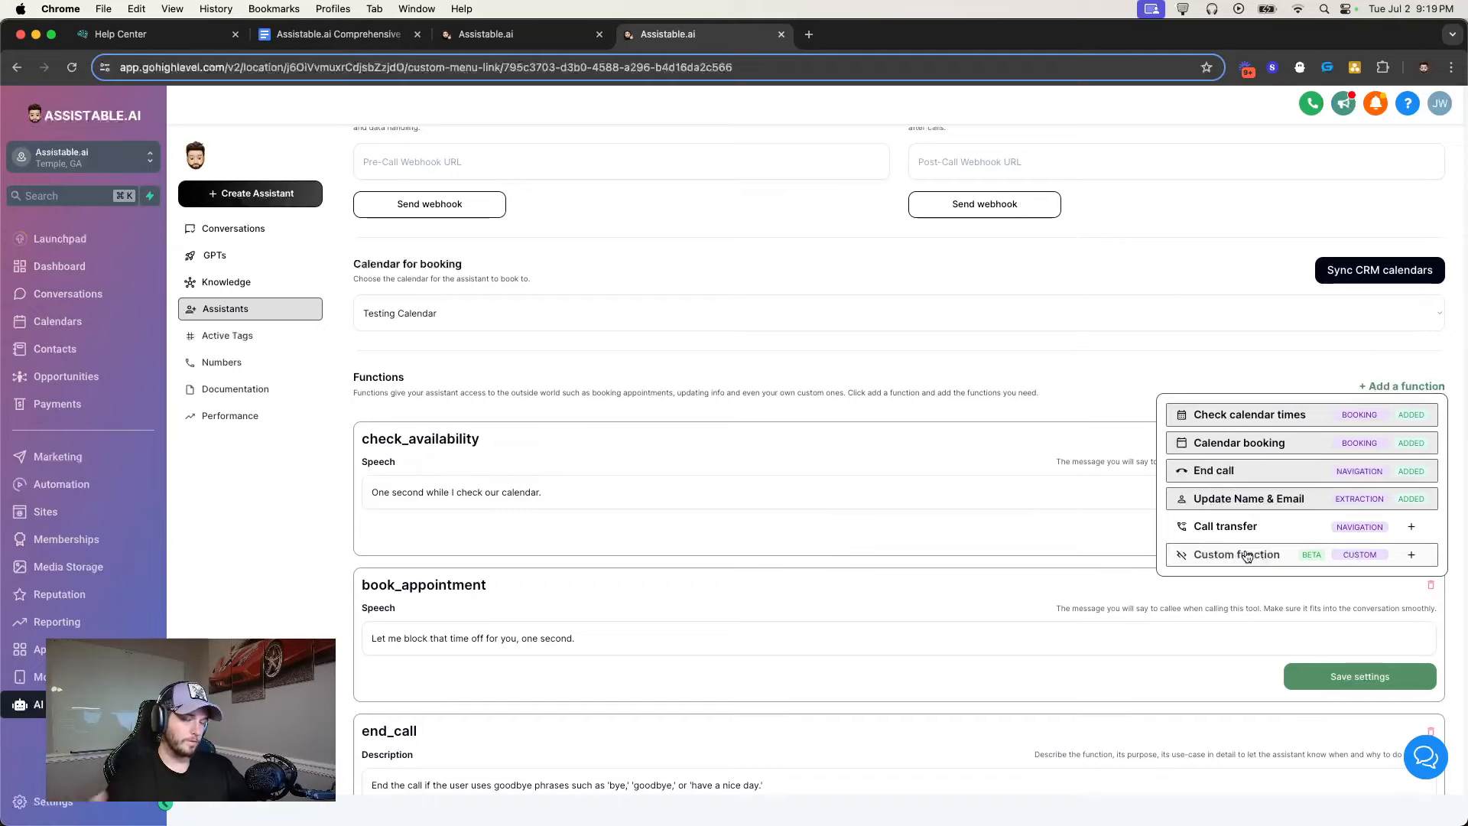
{"action": "left_click", "coordinate": [991, 399]}
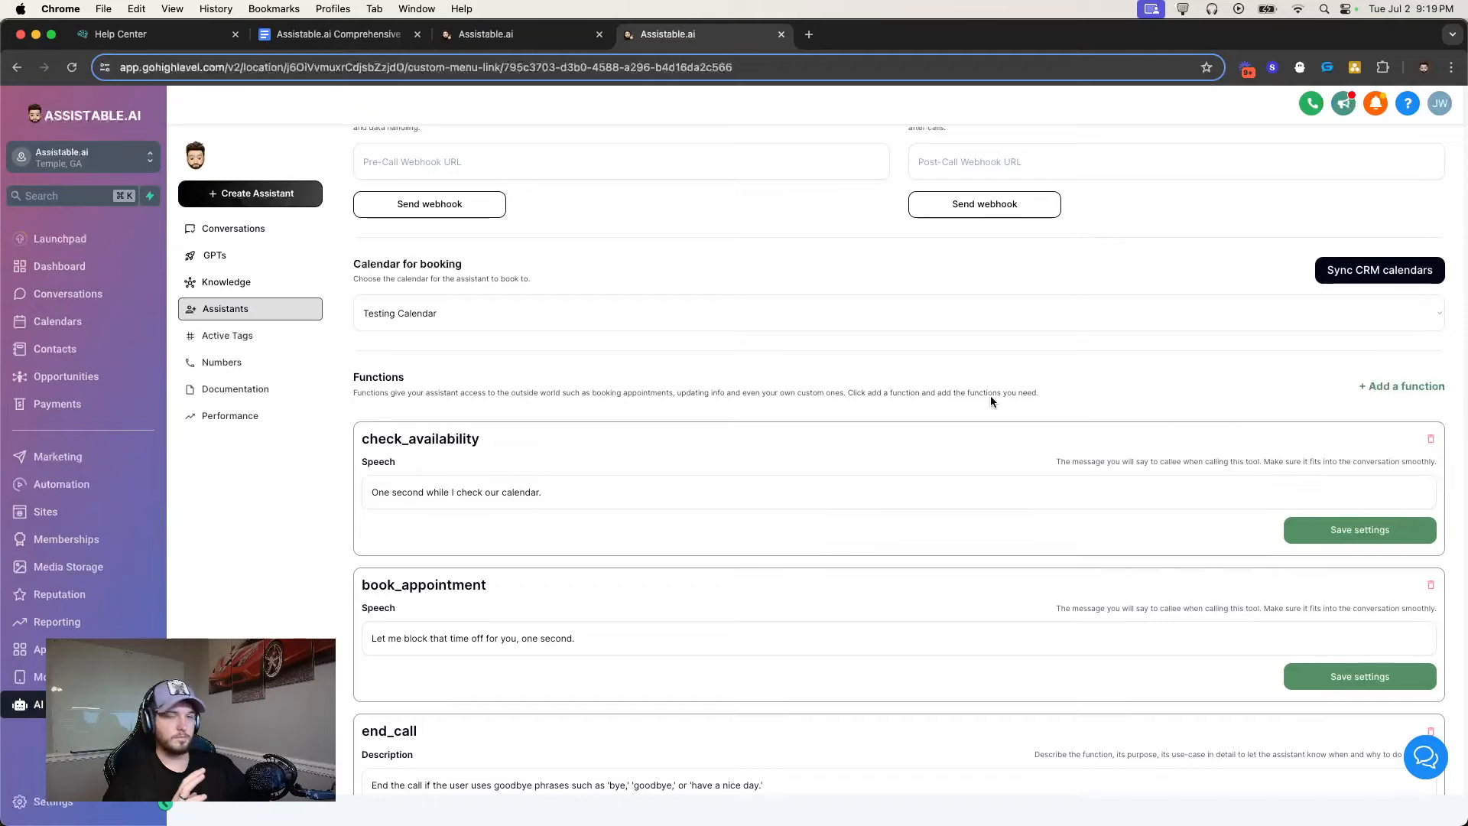
Review the assistant's added functions, from checking availability through call transfer
{"action": "scroll", "coordinate": [960, 416], "scroll_direction": "down", "scroll_amount": 6}
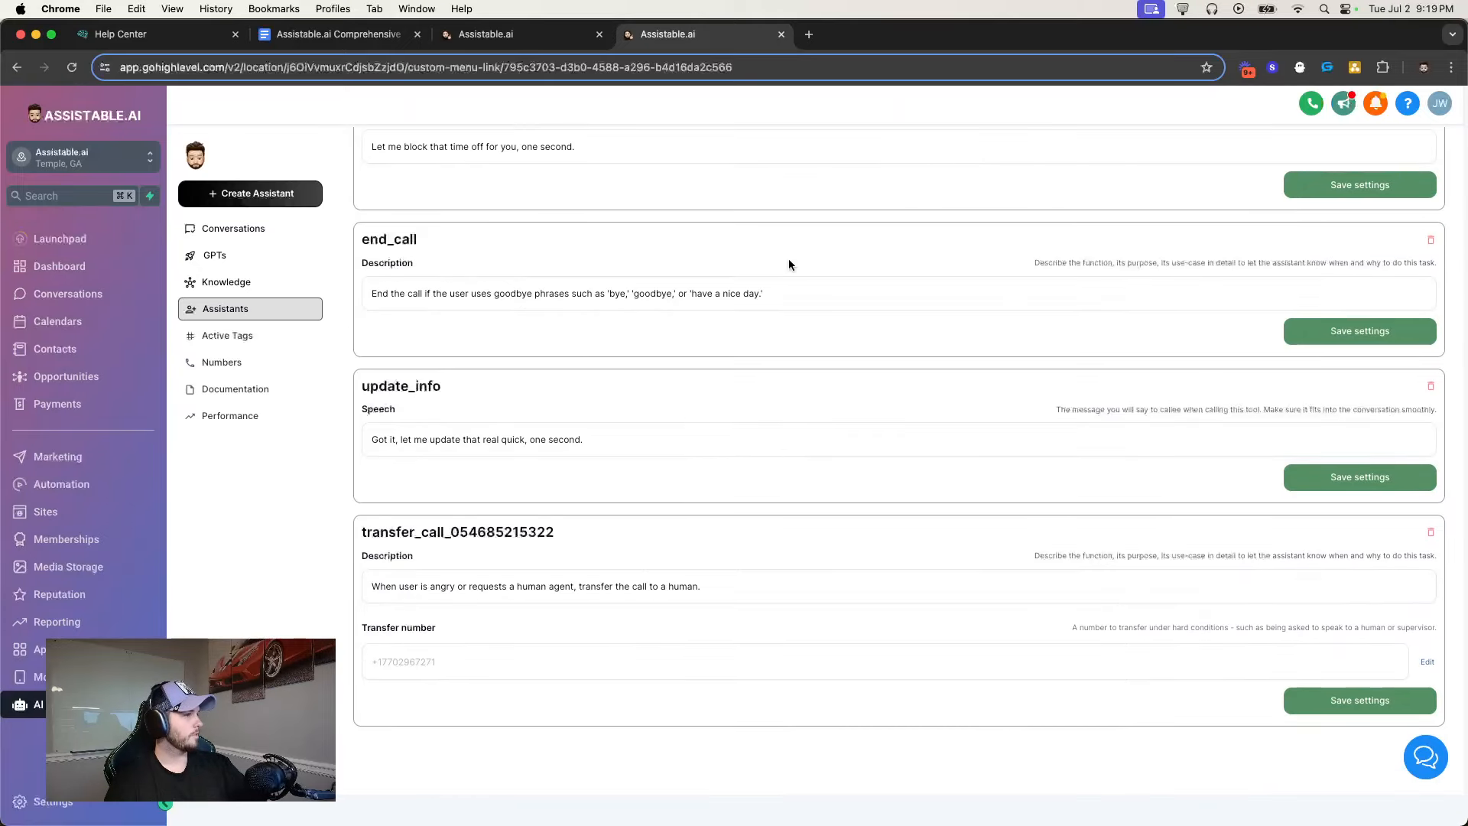
{"action": "scroll", "coordinate": [903, 413], "scroll_direction": "up", "scroll_amount": 7}
{"action": "scroll", "coordinate": [591, 477], "scroll_direction": "down", "scroll_amount": 7}
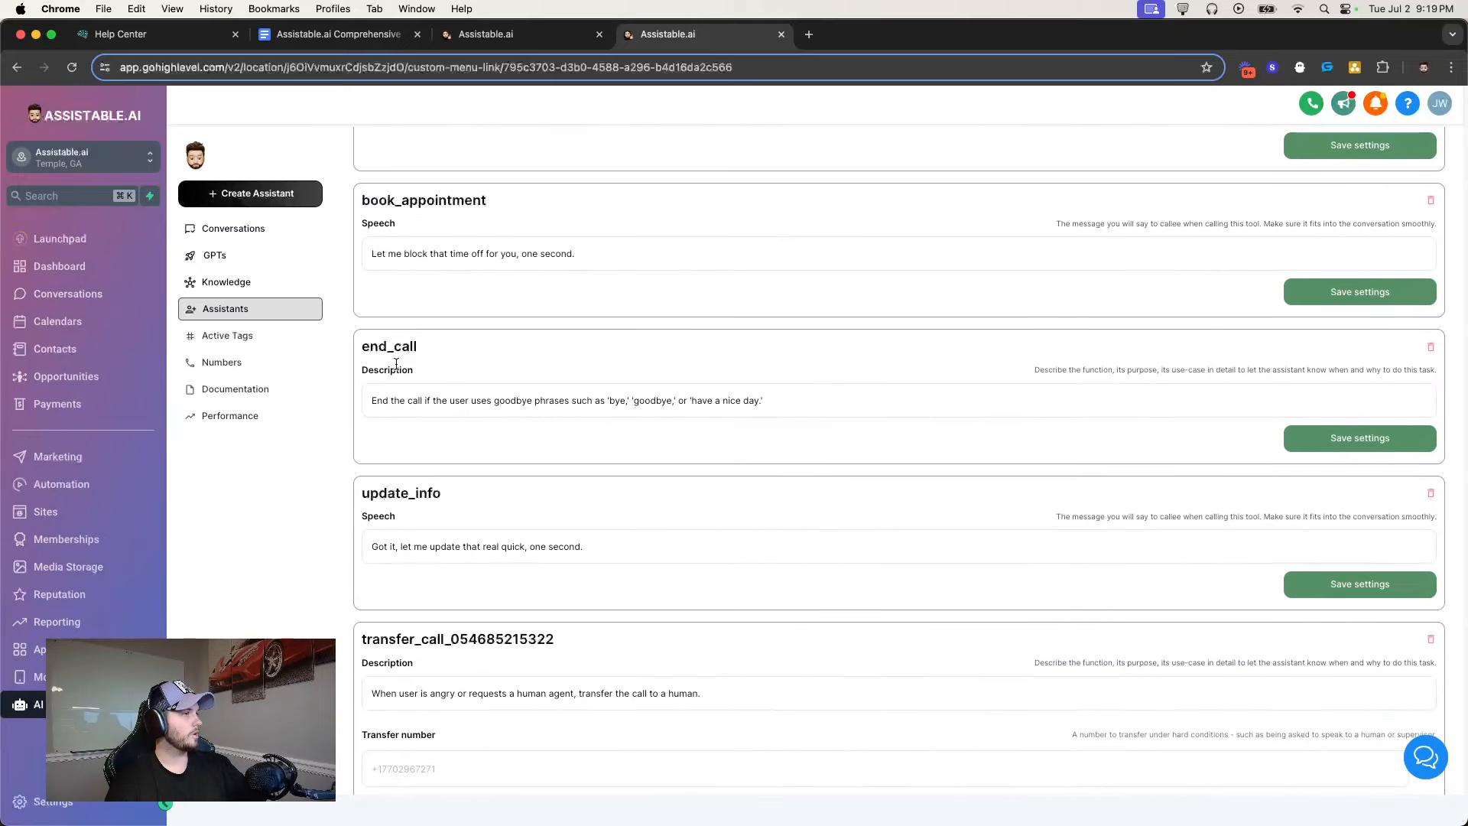
{"action": "scroll", "coordinate": [419, 507], "scroll_direction": "up", "scroll_amount": 6}
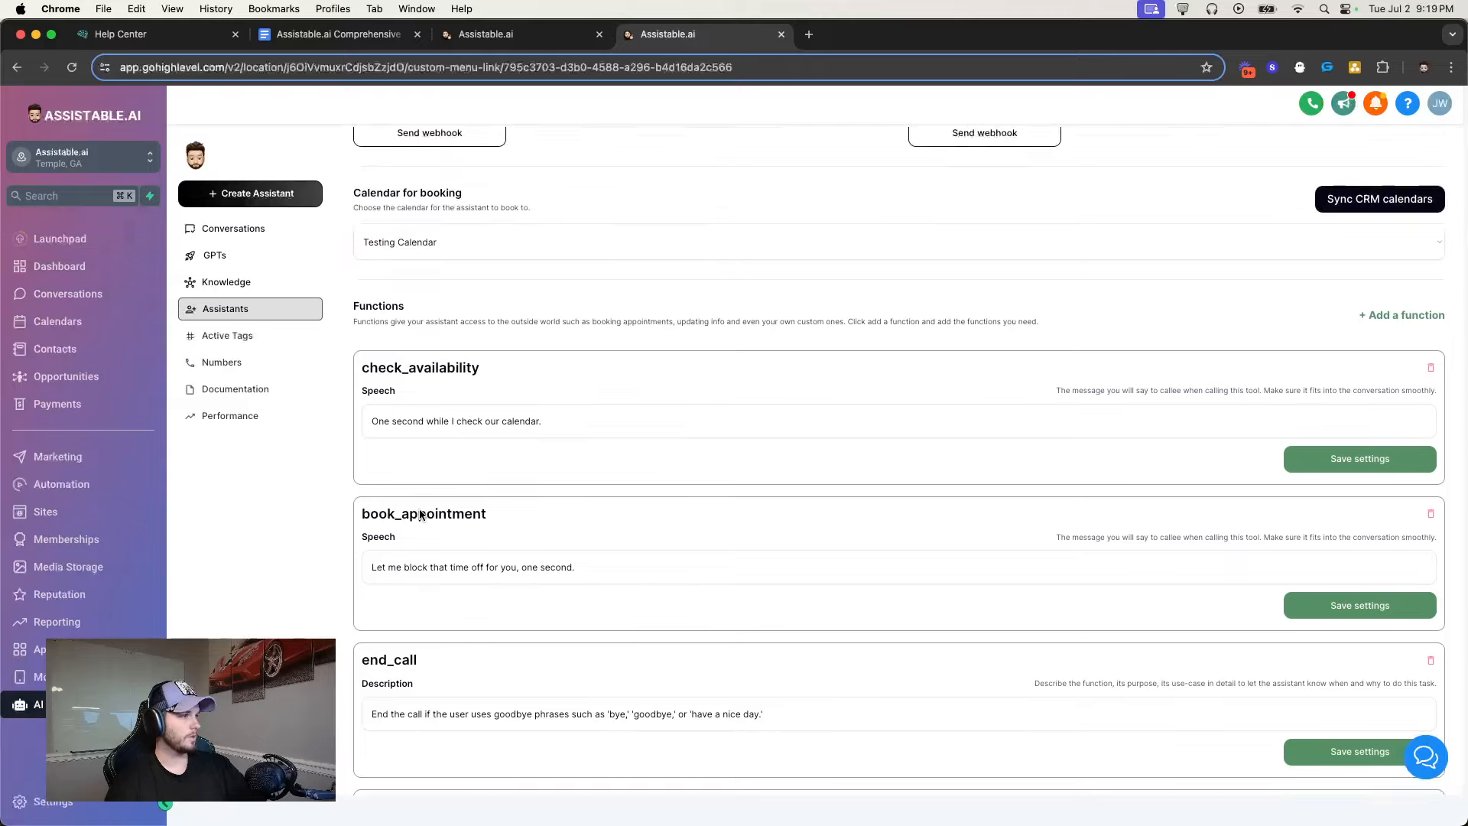
{"action": "scroll", "coordinate": [499, 440], "scroll_direction": "up", "scroll_amount": 3}
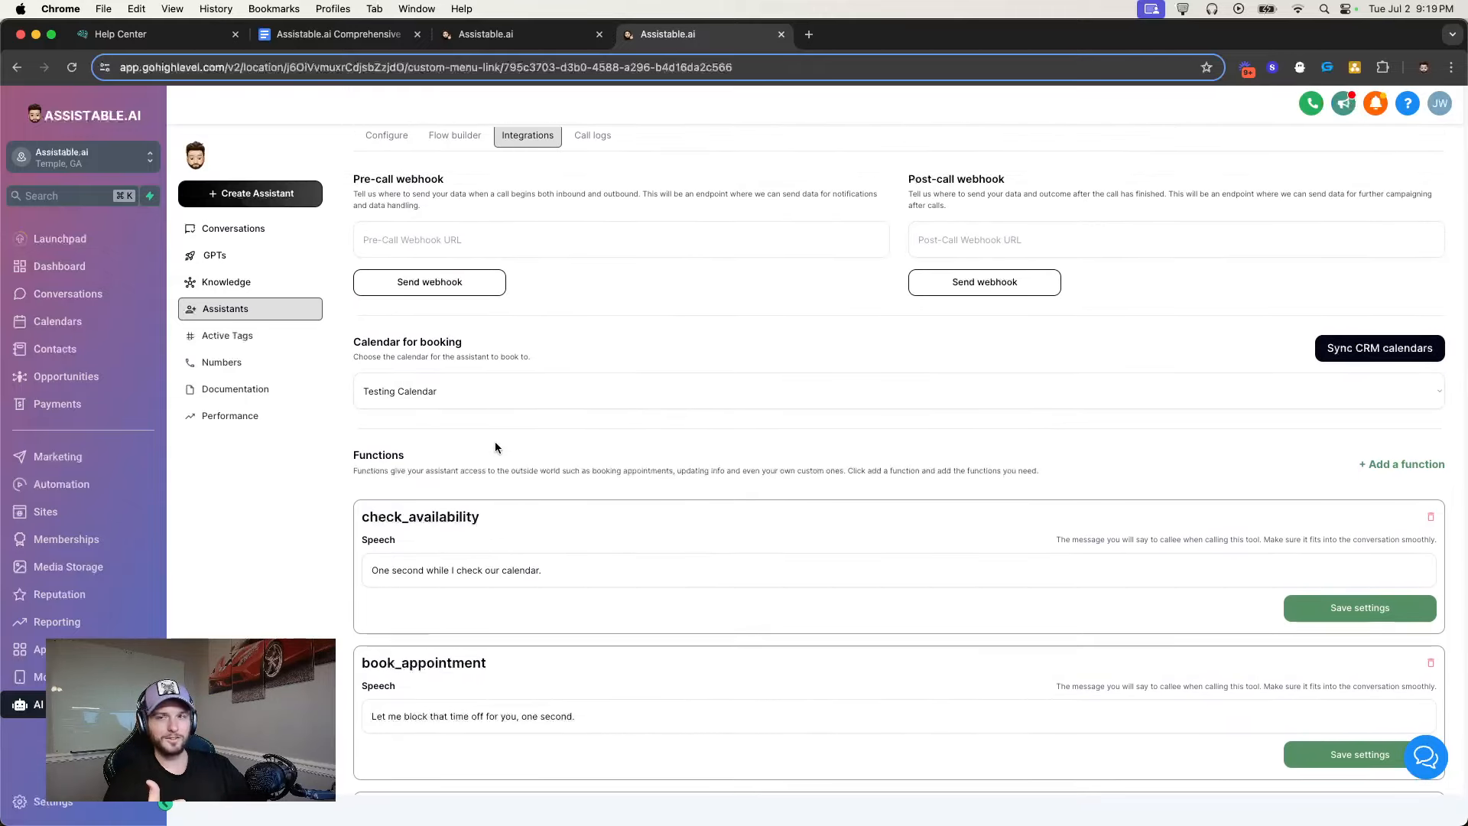
{"action": "scroll", "coordinate": [495, 437], "scroll_direction": "down", "scroll_amount": 4}
{"action": "scroll", "coordinate": [497, 436], "scroll_direction": "down", "scroll_amount": 5}
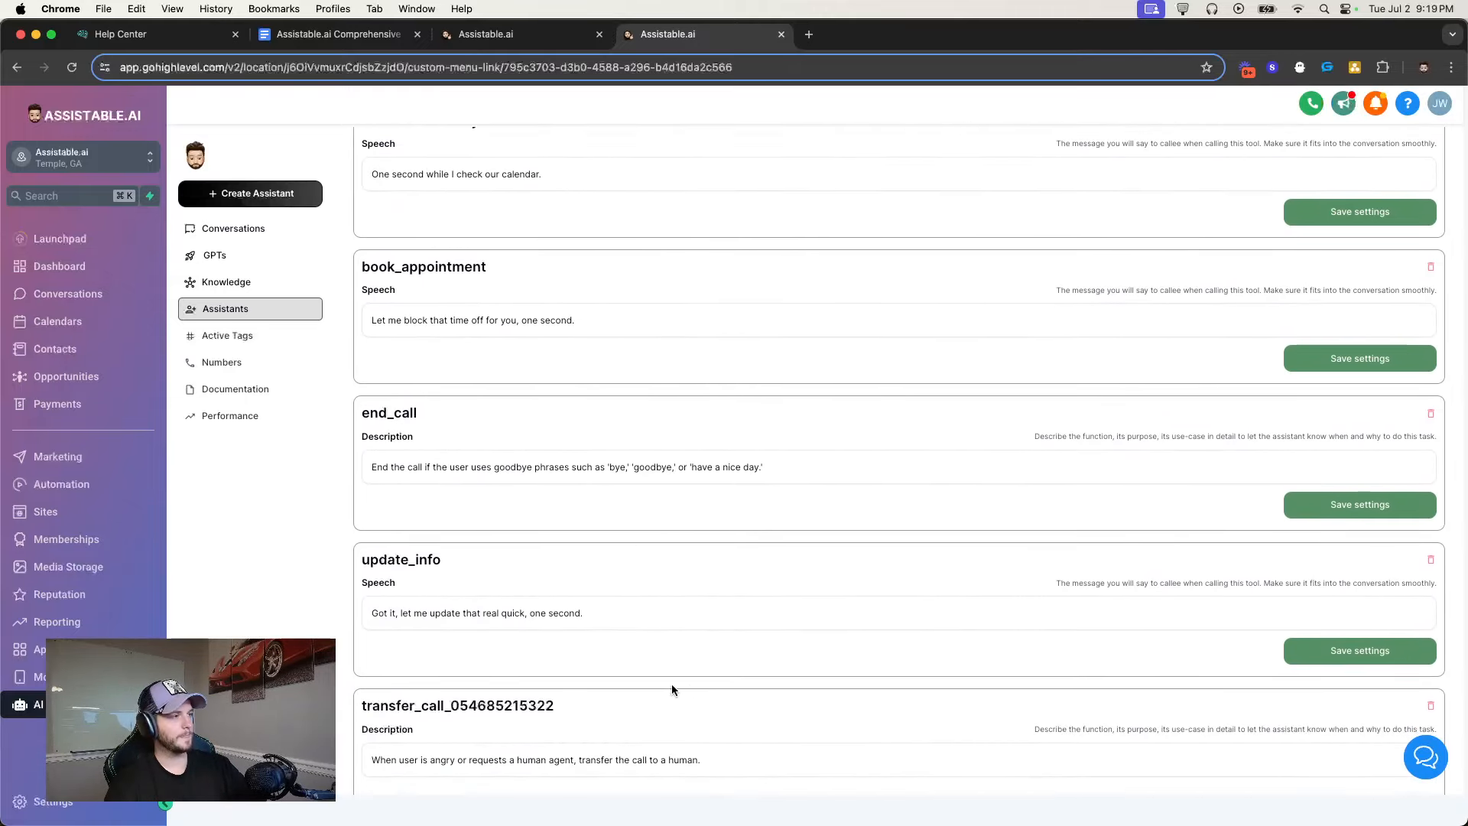
{"action": "scroll", "coordinate": [529, 582], "scroll_direction": "up", "scroll_amount": 5}
{"action": "scroll", "coordinate": [530, 585], "scroll_direction": "up", "scroll_amount": 4}
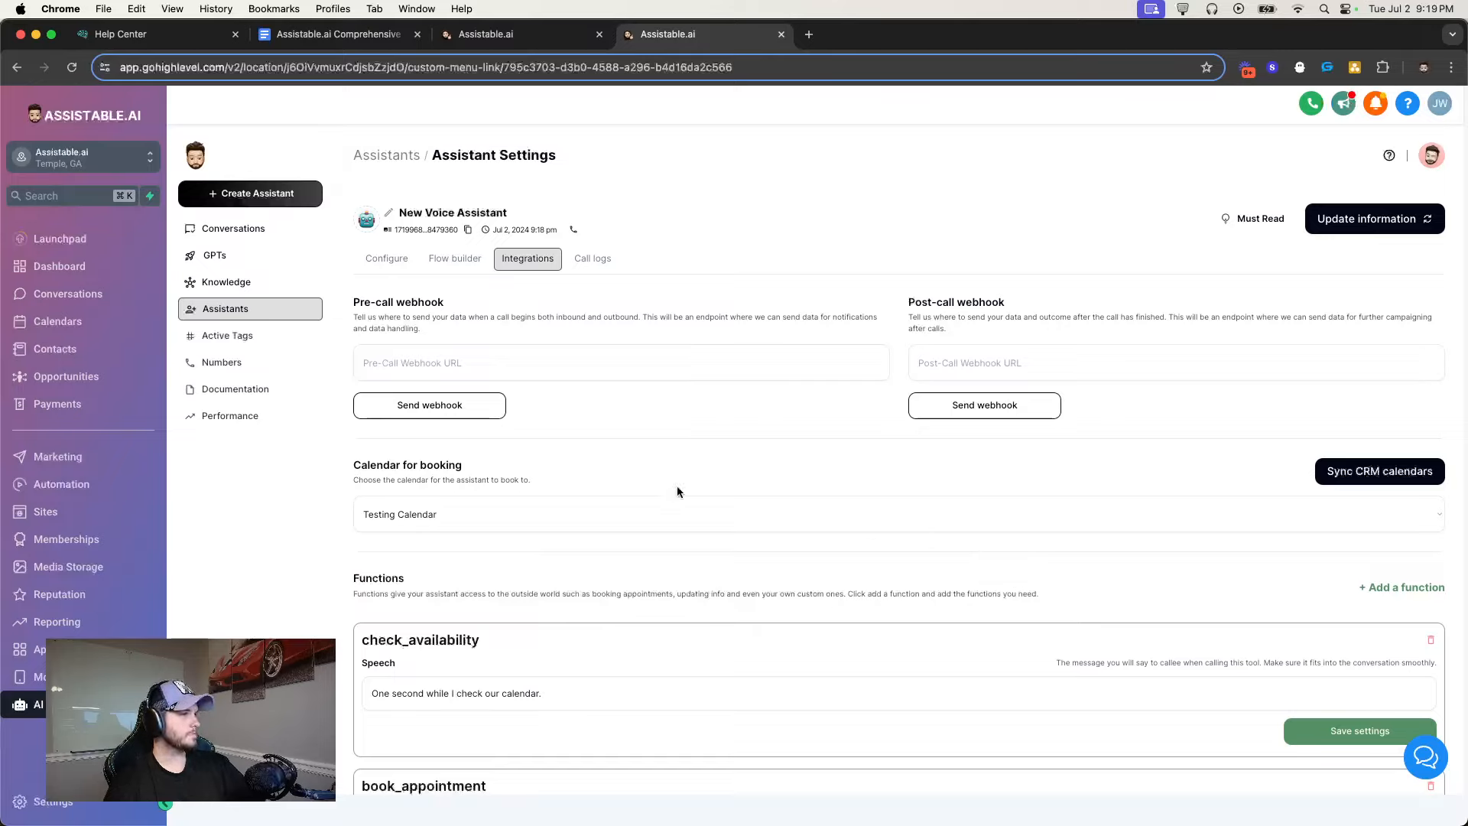
Read the description of the assistant's pre-call webhook setting in its integrations
{"action": "left_click_drag", "start_coordinate": [353, 300], "coordinate": [468, 332]}
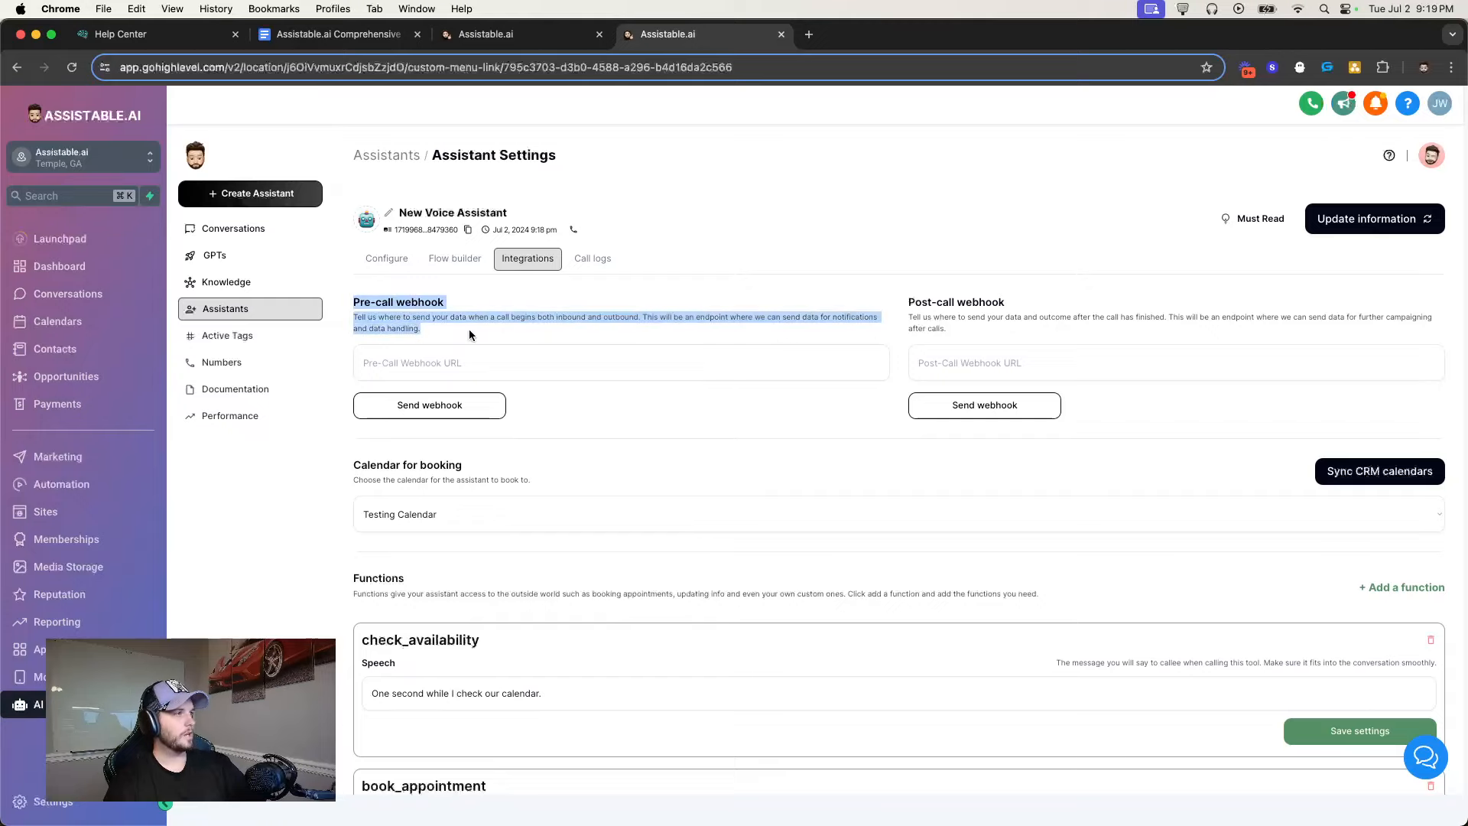
{"action": "left_click", "coordinate": [645, 397]}
{"action": "left_click_drag", "start_coordinate": [352, 296], "coordinate": [481, 313]}
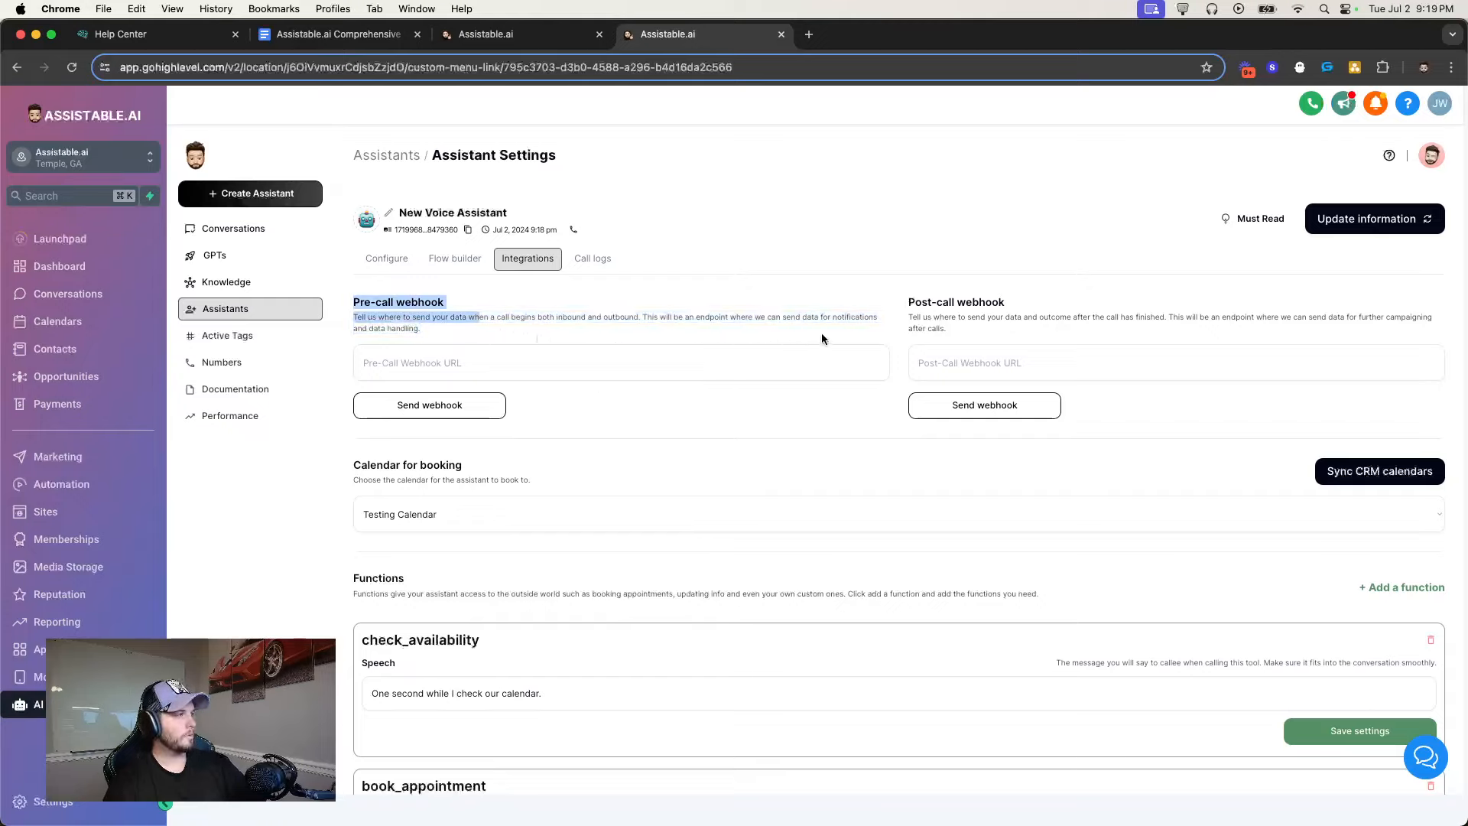
{"action": "left_click_drag", "start_coordinate": [894, 299], "coordinate": [388, 294]}
{"action": "left_click", "coordinate": [389, 294]}
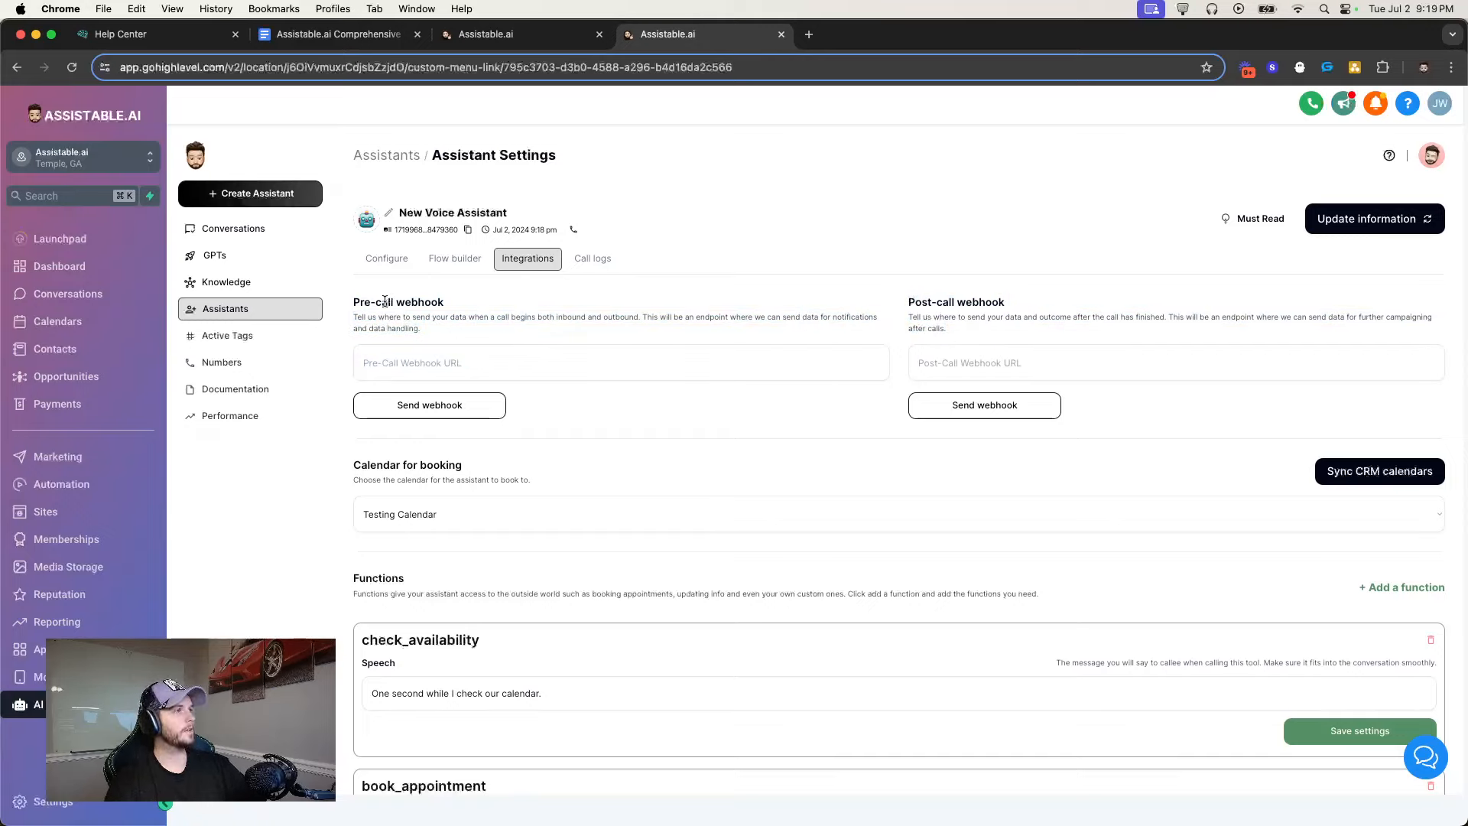
{"action": "left_click_drag", "start_coordinate": [351, 303], "coordinate": [510, 329]}
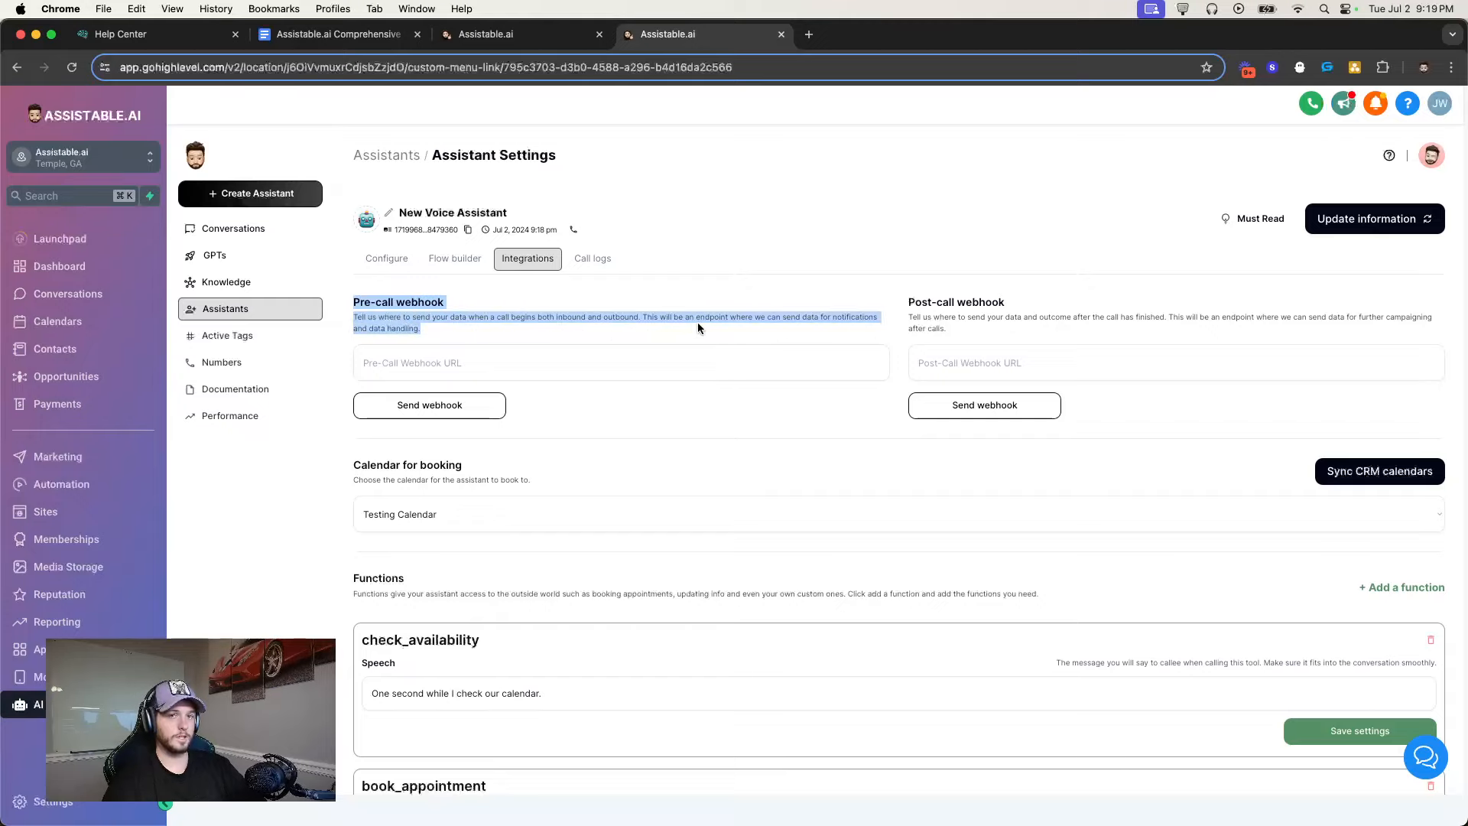
{"action": "left_click", "coordinate": [905, 342]}
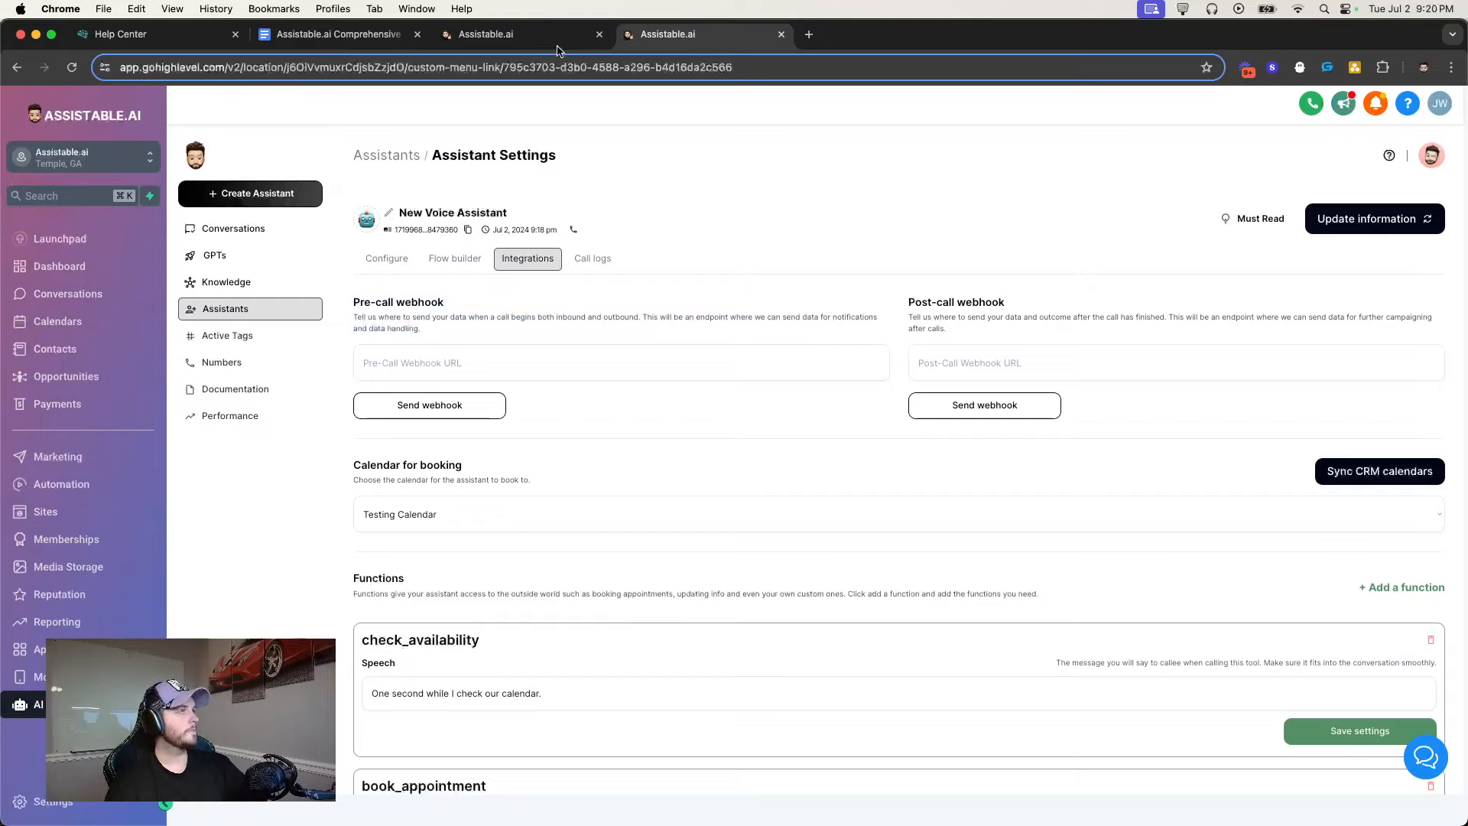
Switch to the automation workflows page, and create a new workflow in the 06. Video Workspace folder
{"action": "left_click", "coordinate": [499, 39]}
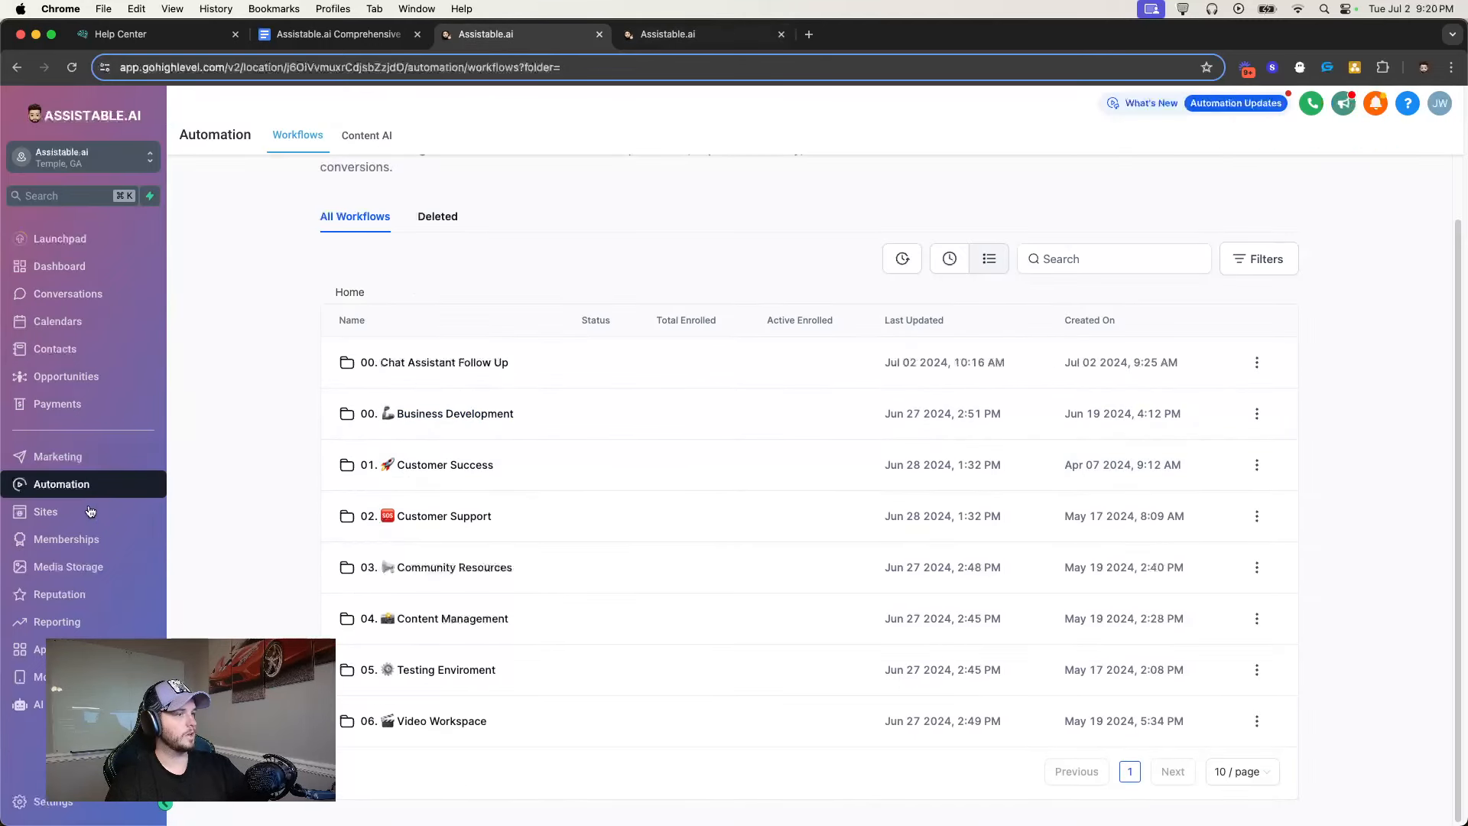
{"action": "left_click", "coordinate": [665, 38]}
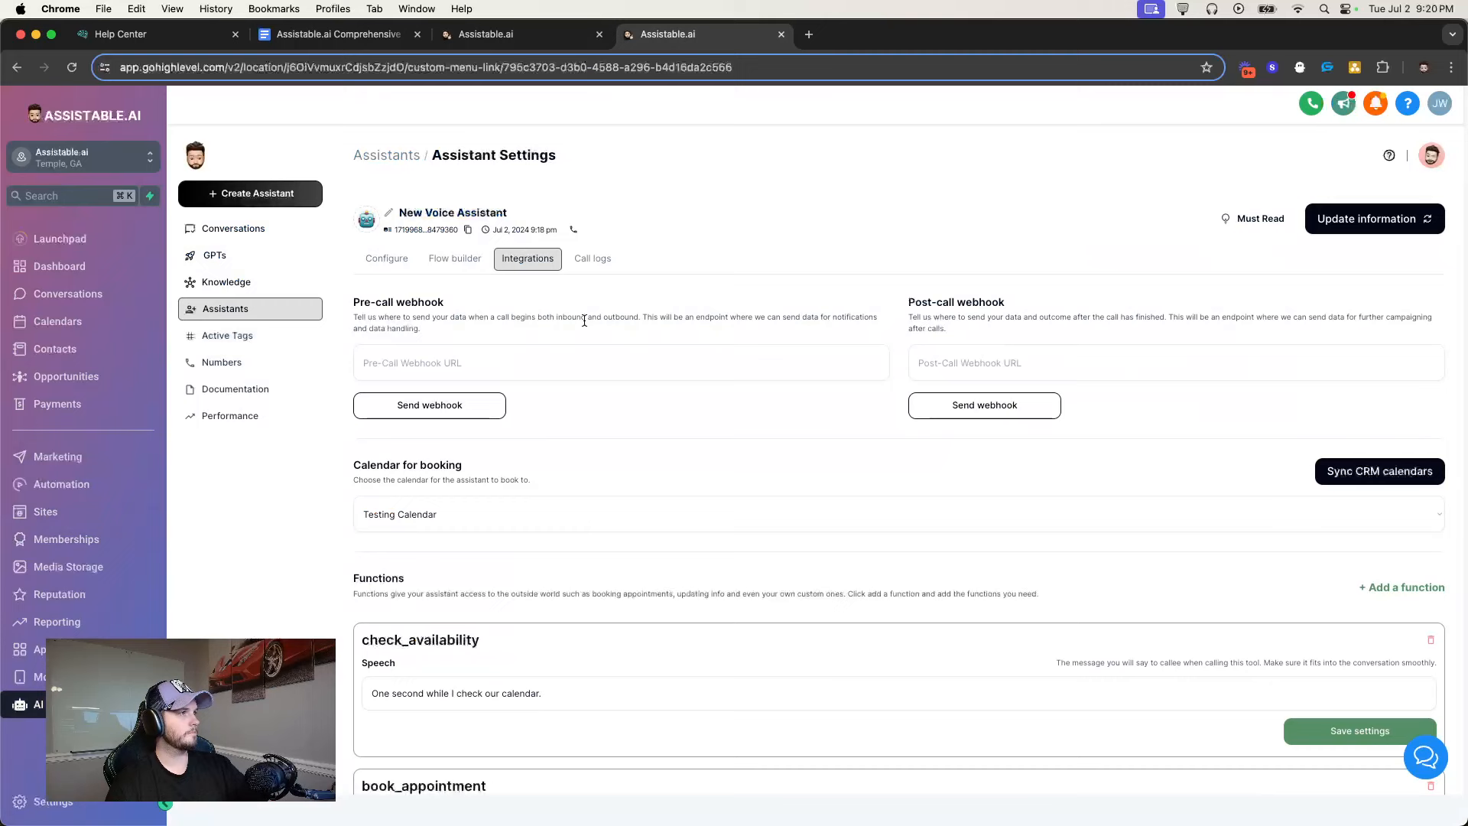
{"action": "left_click", "coordinate": [506, 36]}
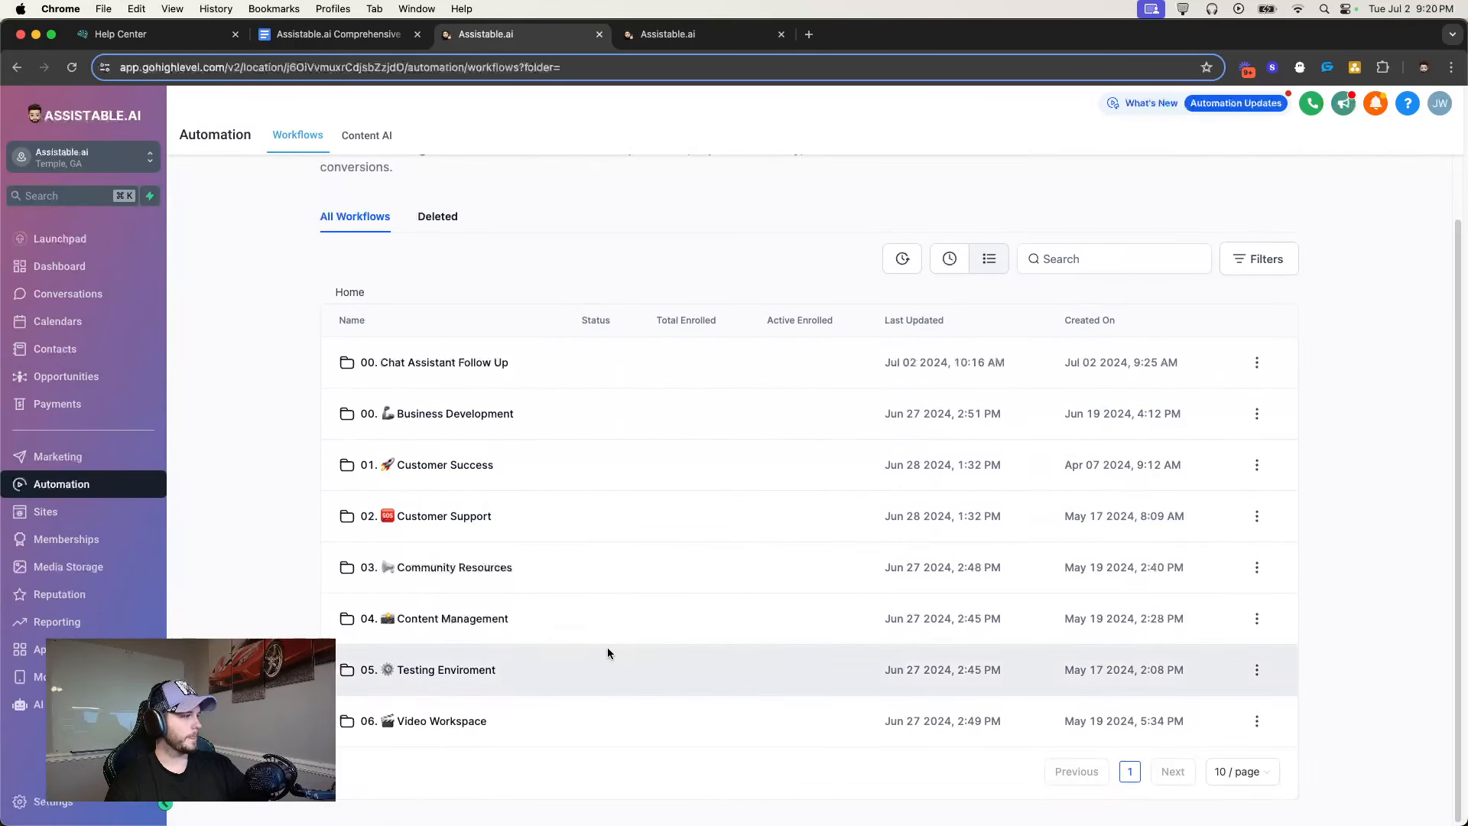
{"action": "left_click", "coordinate": [449, 721]}
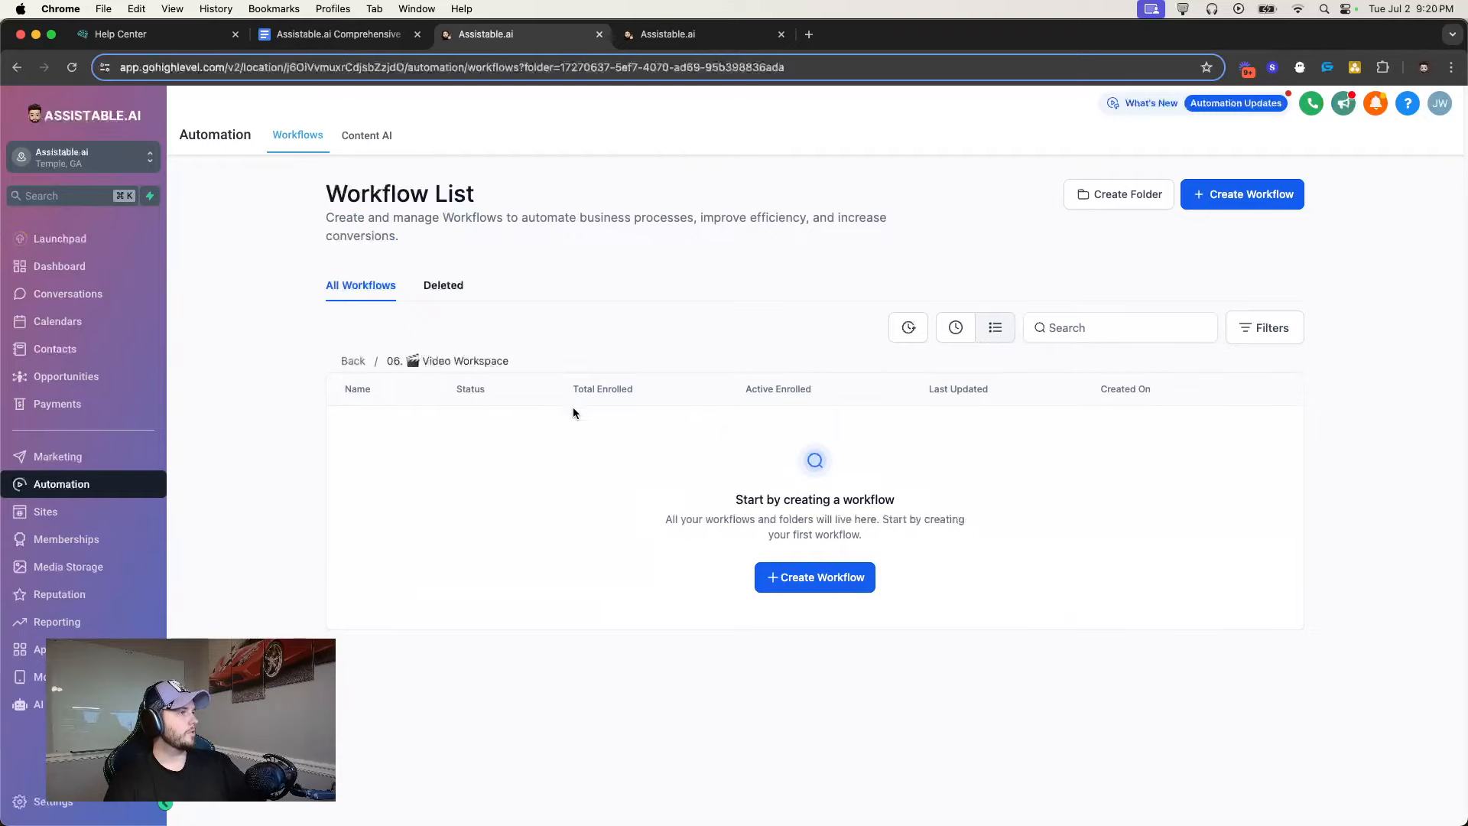
{"action": "left_click", "coordinate": [796, 579]}
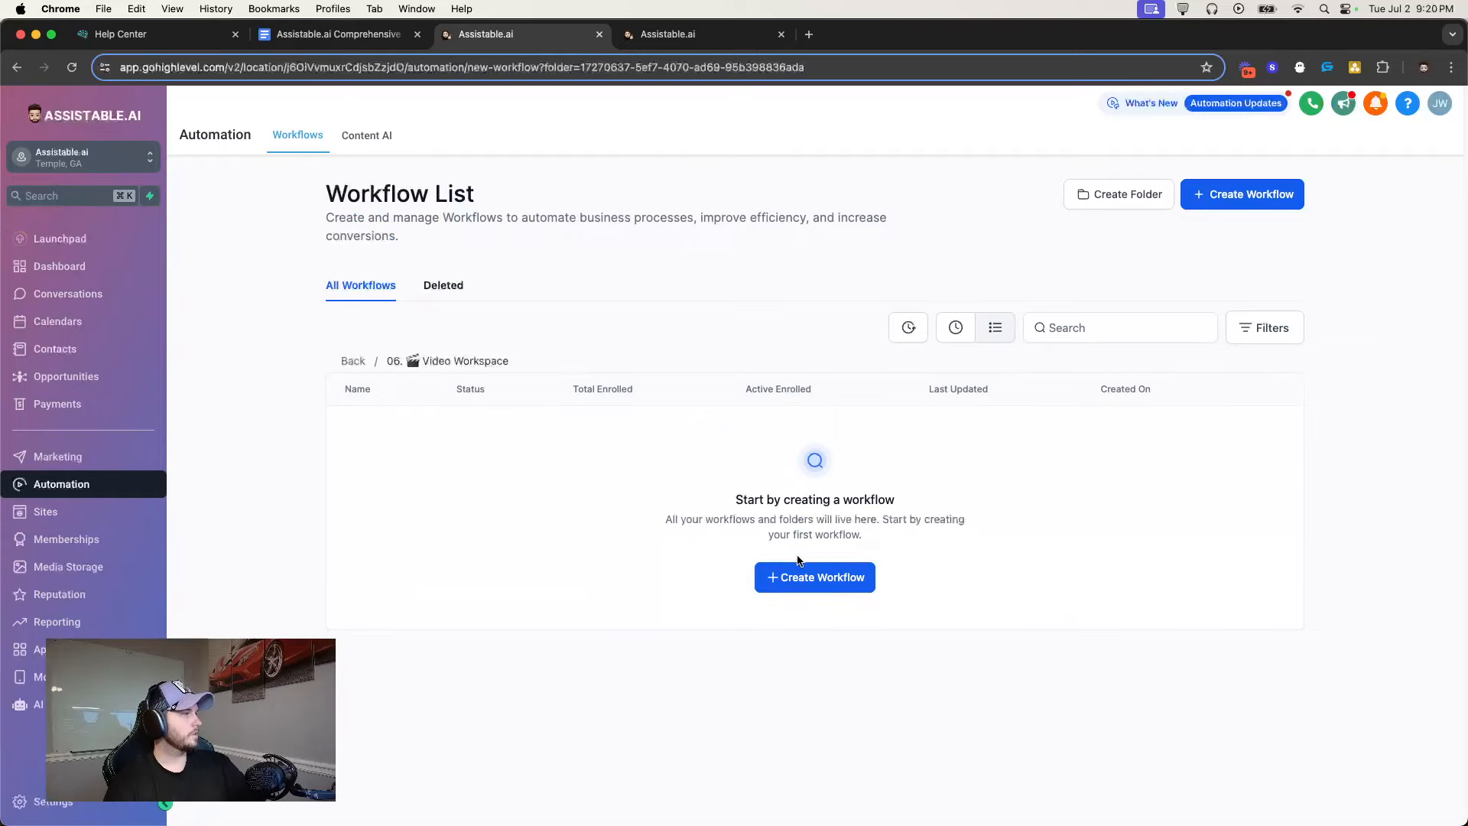
{"action": "left_click", "coordinate": [548, 419]}
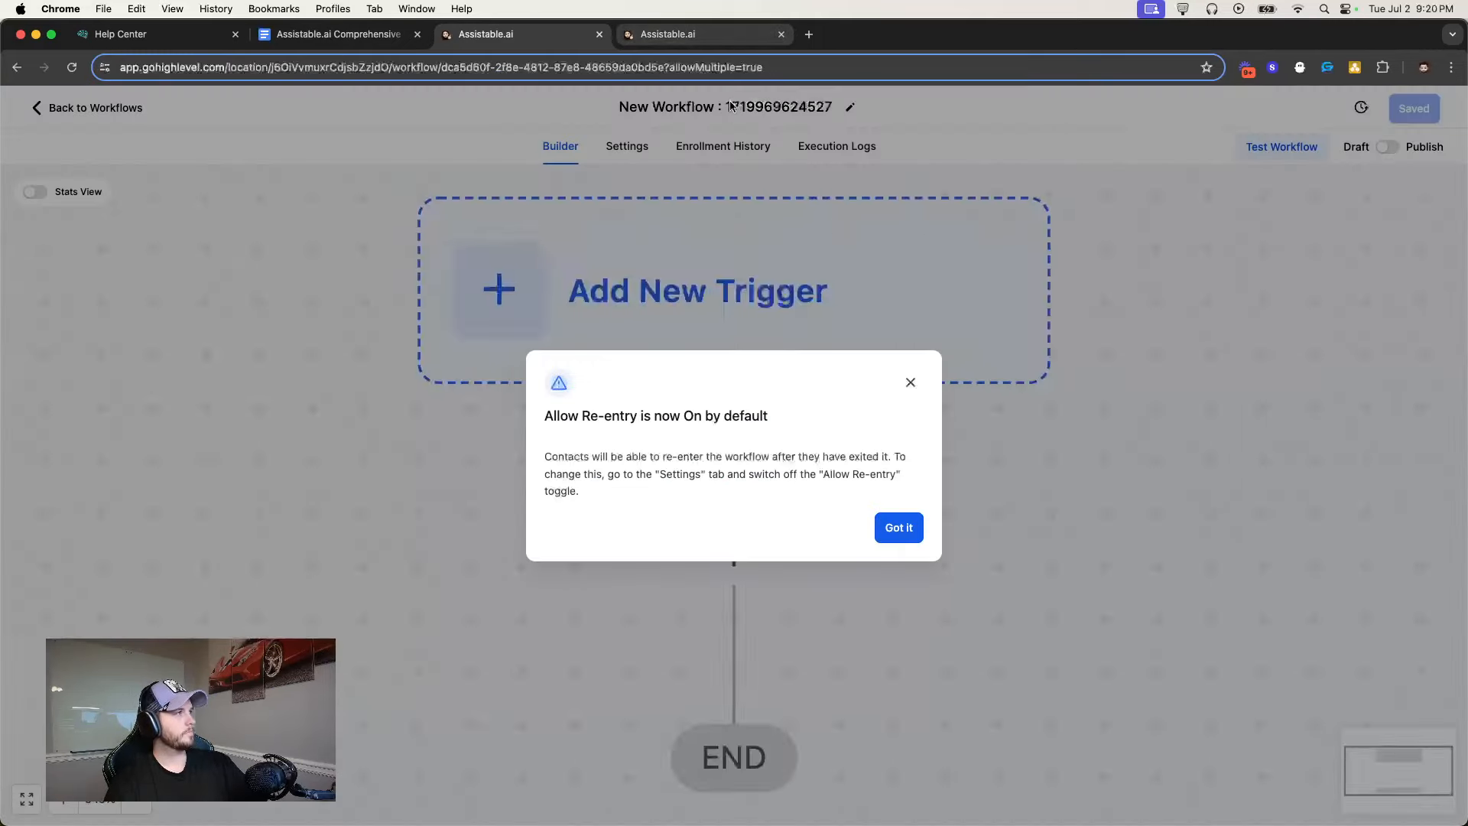
{"action": "left_click", "coordinate": [899, 527]}
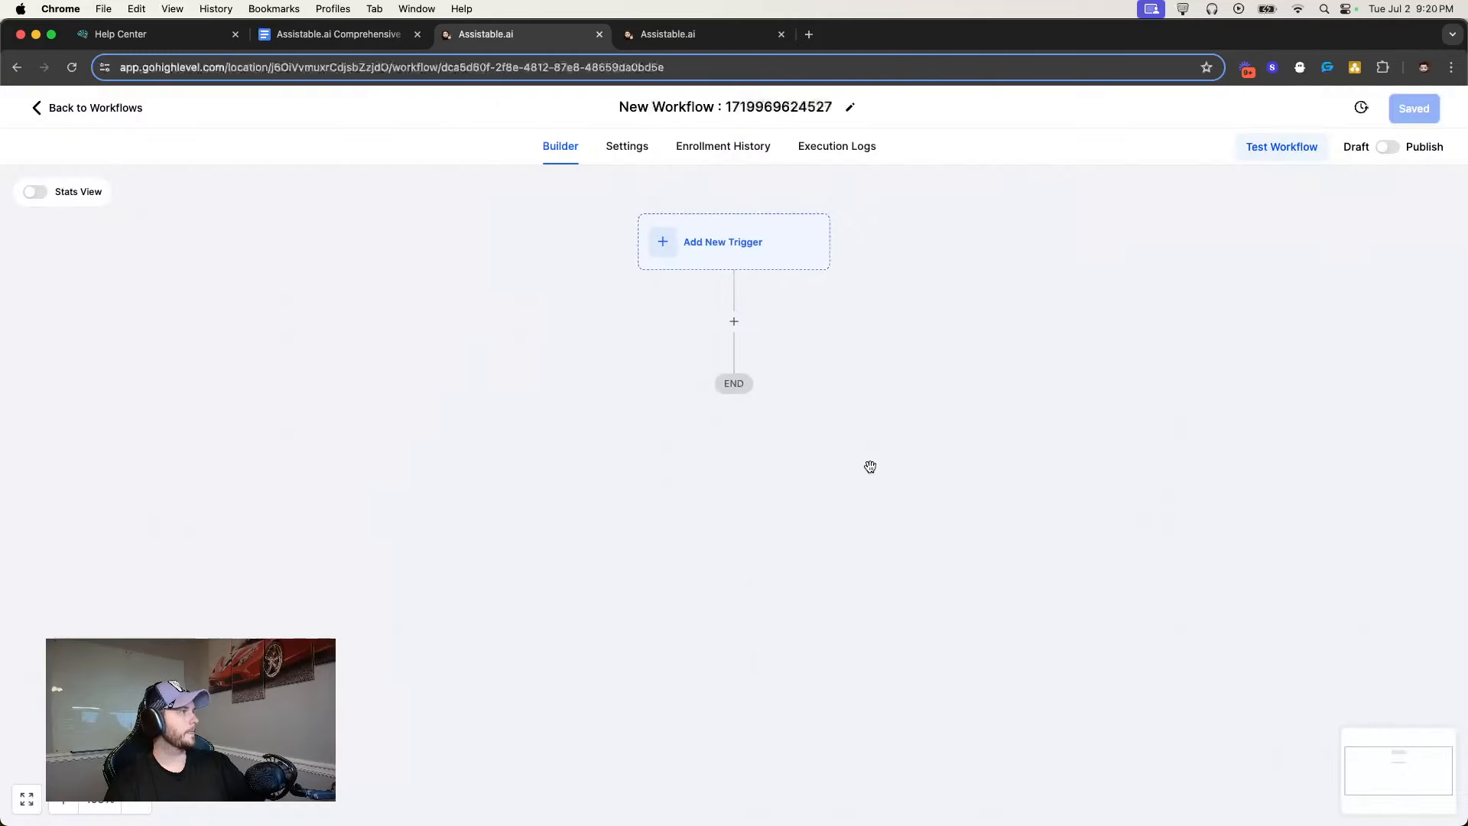
Rename the new workflow as "00. Pre-call webhook"
{"action": "left_click", "coordinate": [747, 116]}
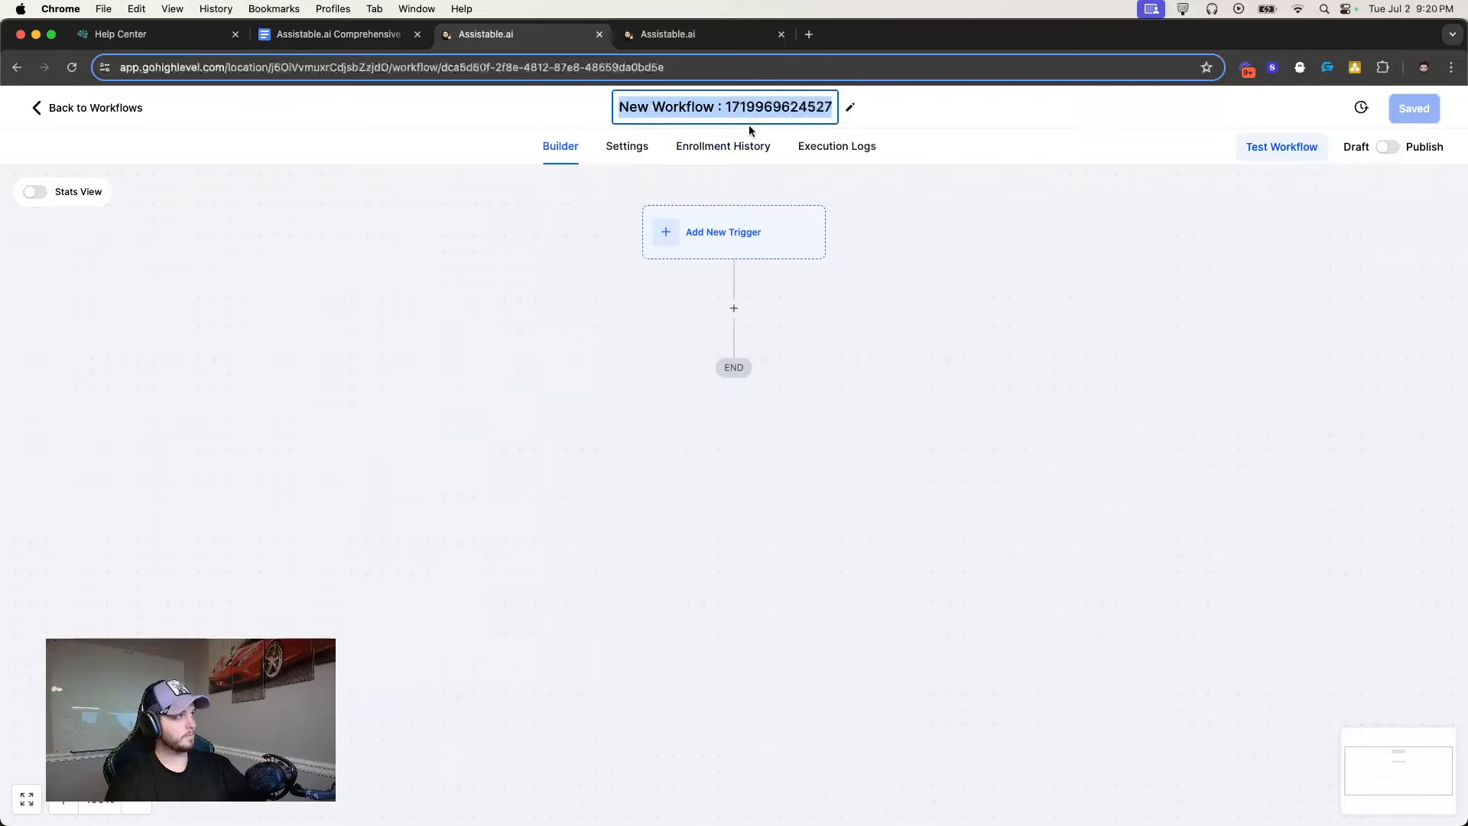
{"action": "type", "text": "asdf"}
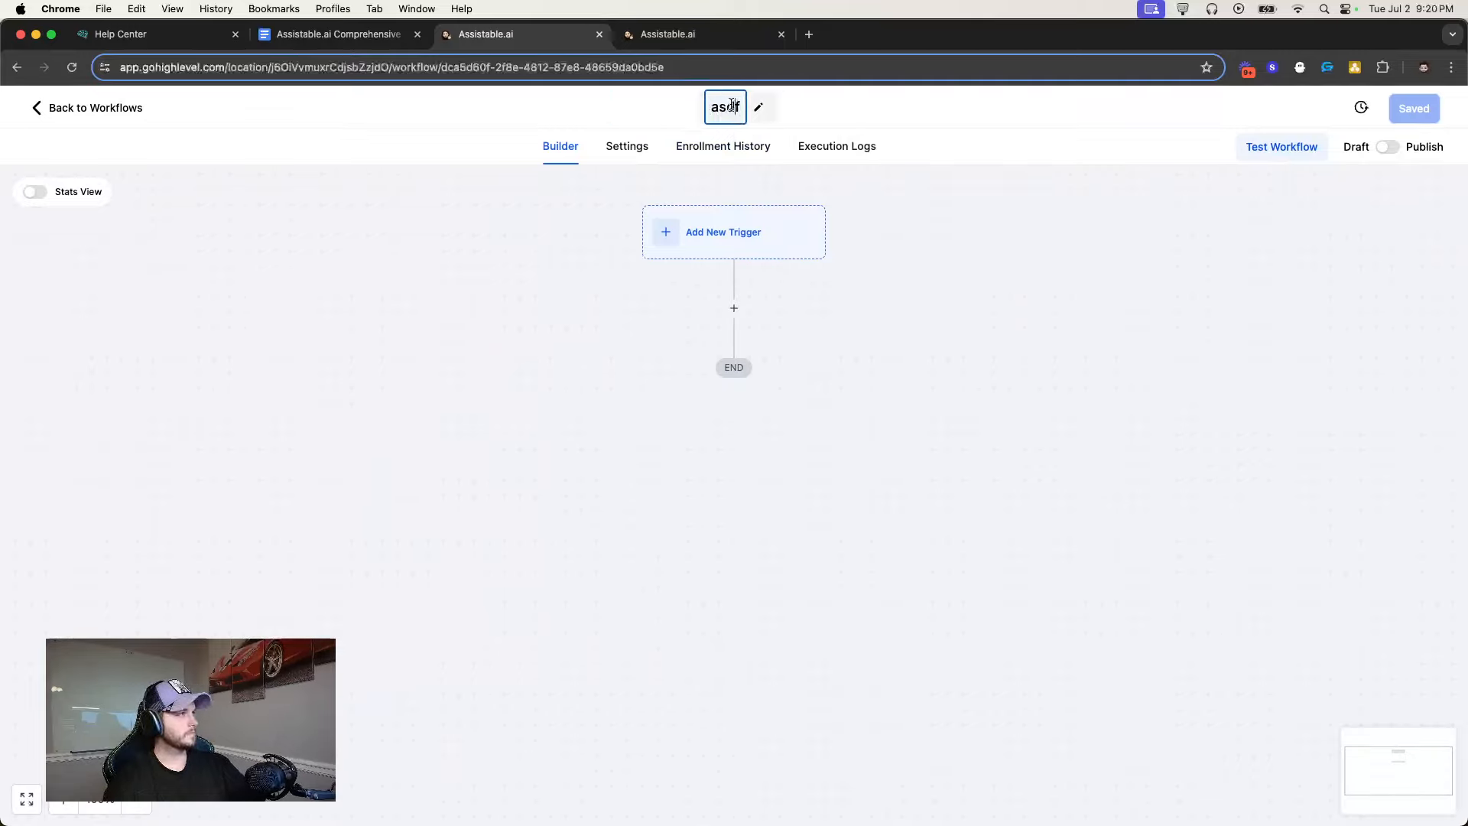
{"action": "double_click", "coordinate": [742, 106]}
{"action": "type", "text": "00. P"}
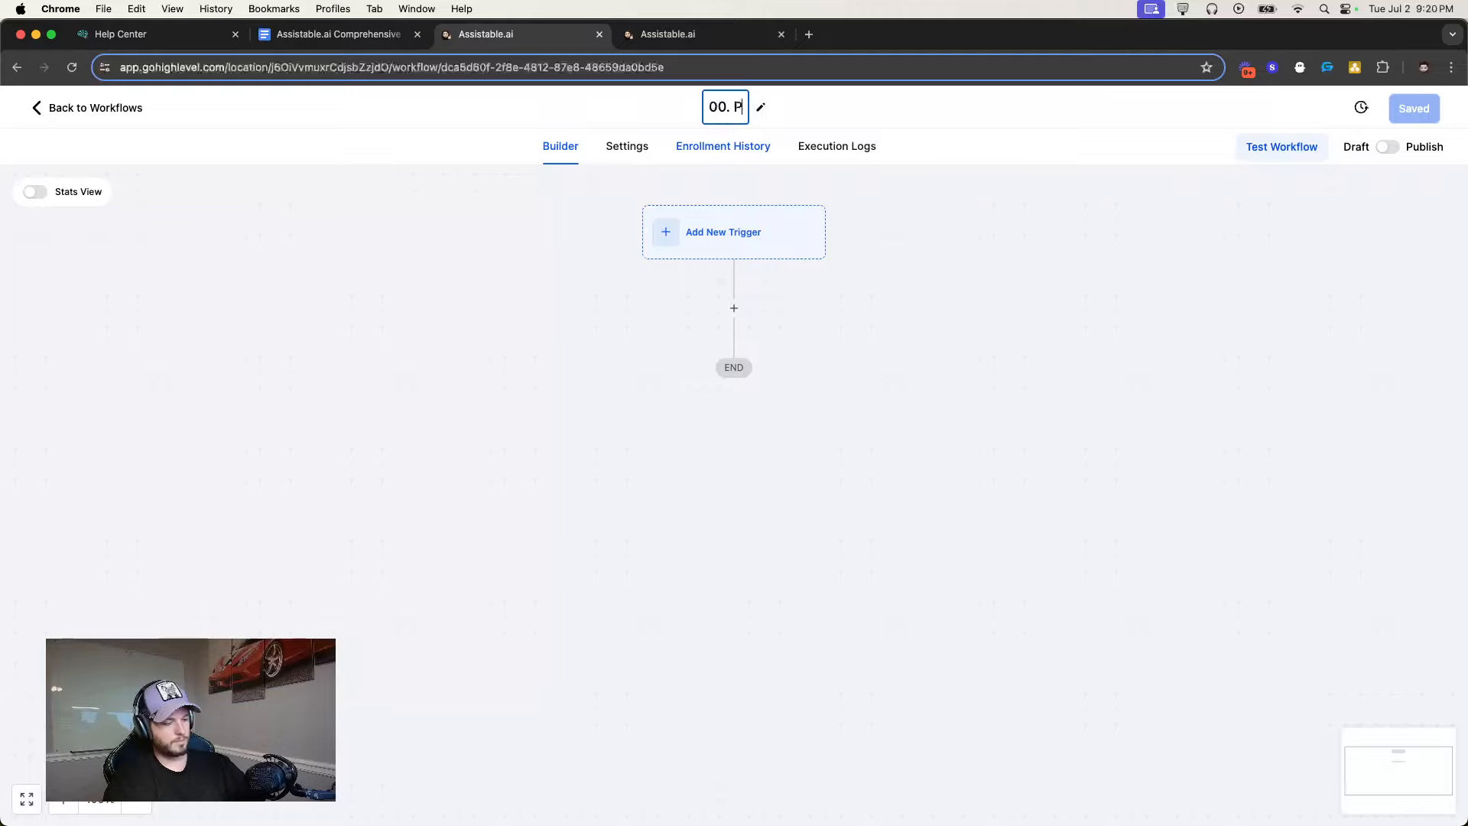
{"action": "type", "text": "re-call webhook"}
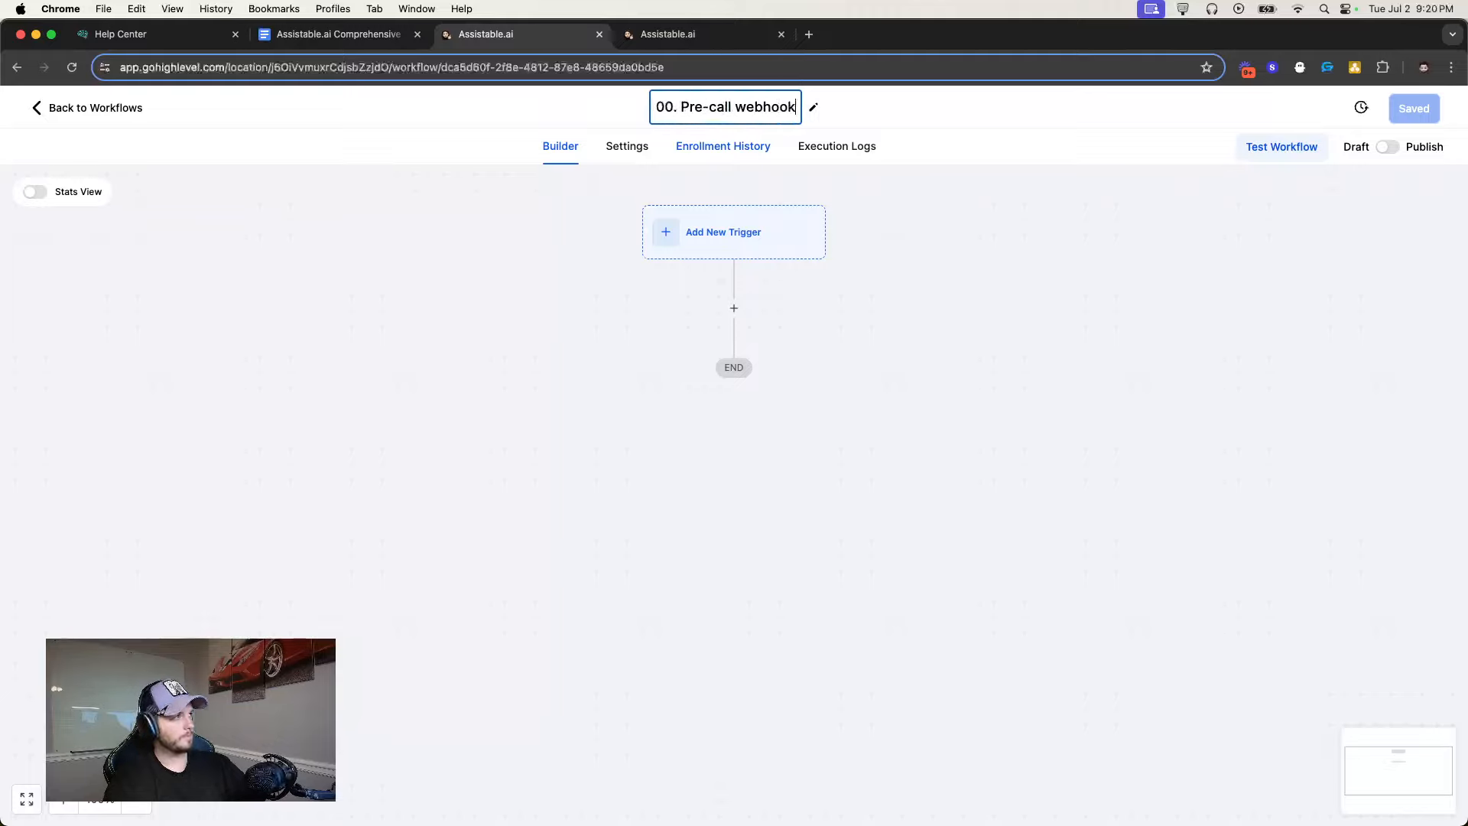
{"action": "left_click", "coordinate": [887, 254]}
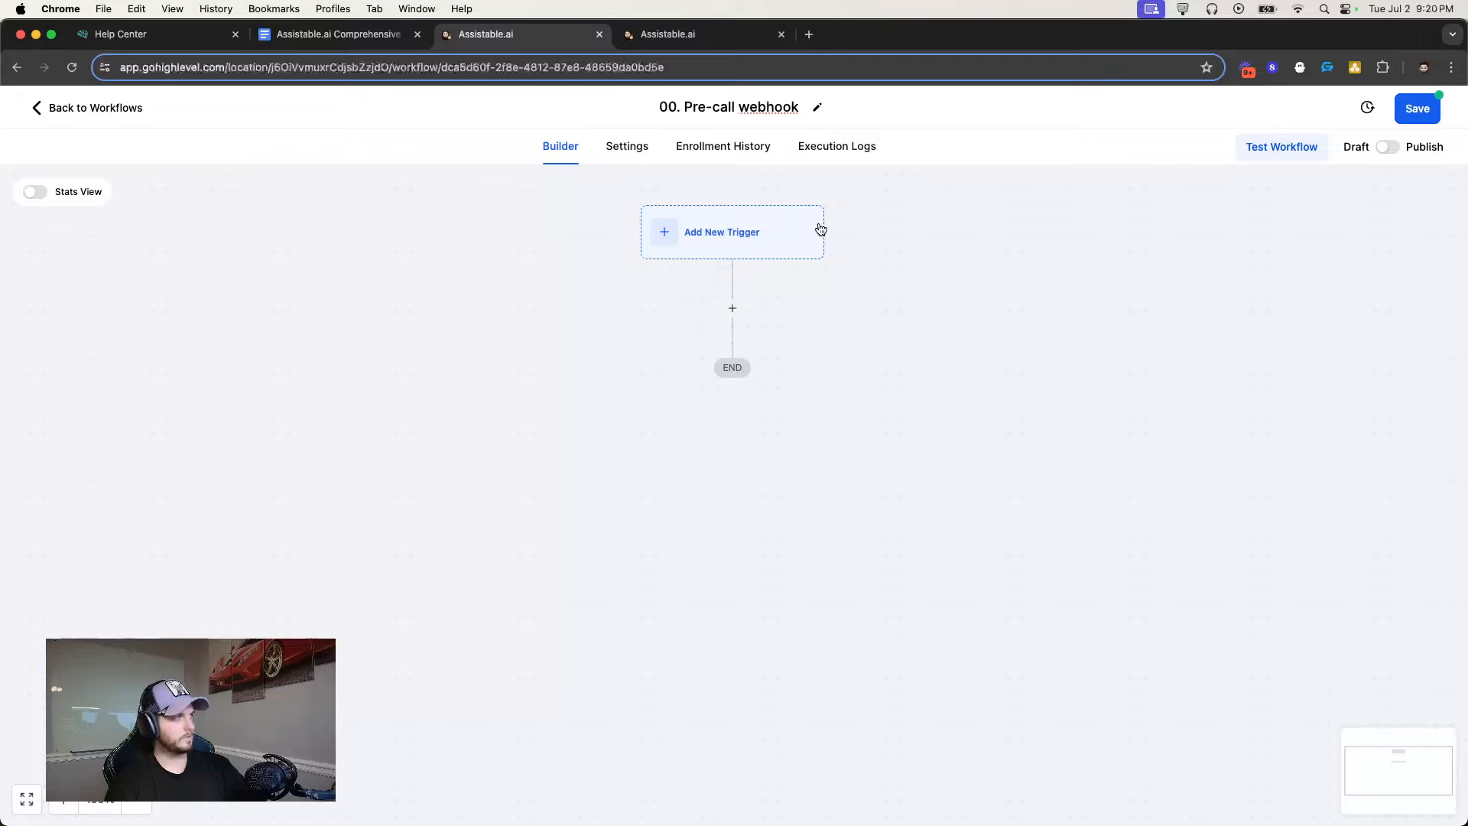
Add an Inbound Webhook trigger to the workflow and copy its webhook URL
{"action": "left_click", "coordinate": [719, 237]}
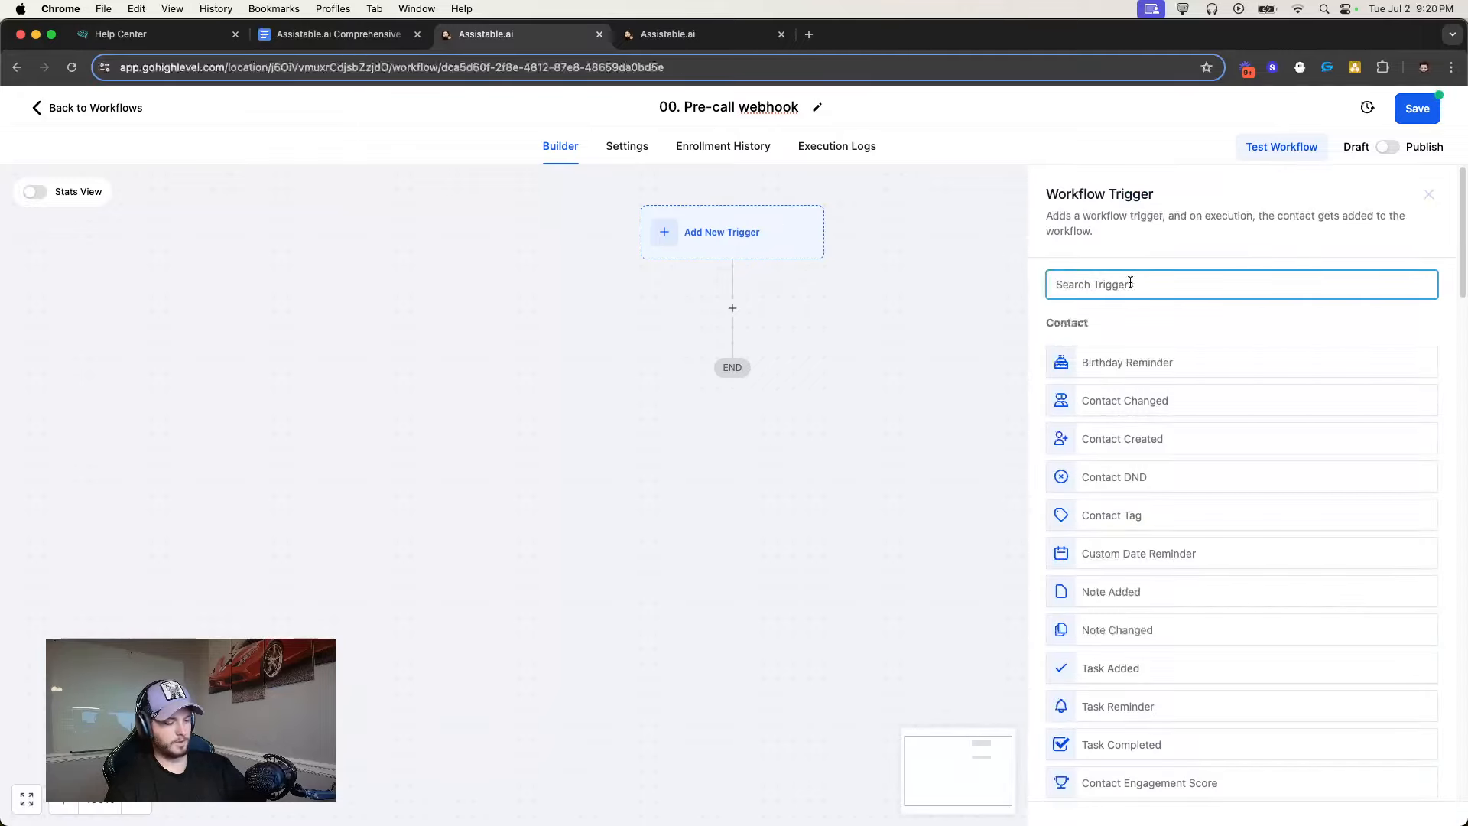
{"action": "type", "text": "inbound"}
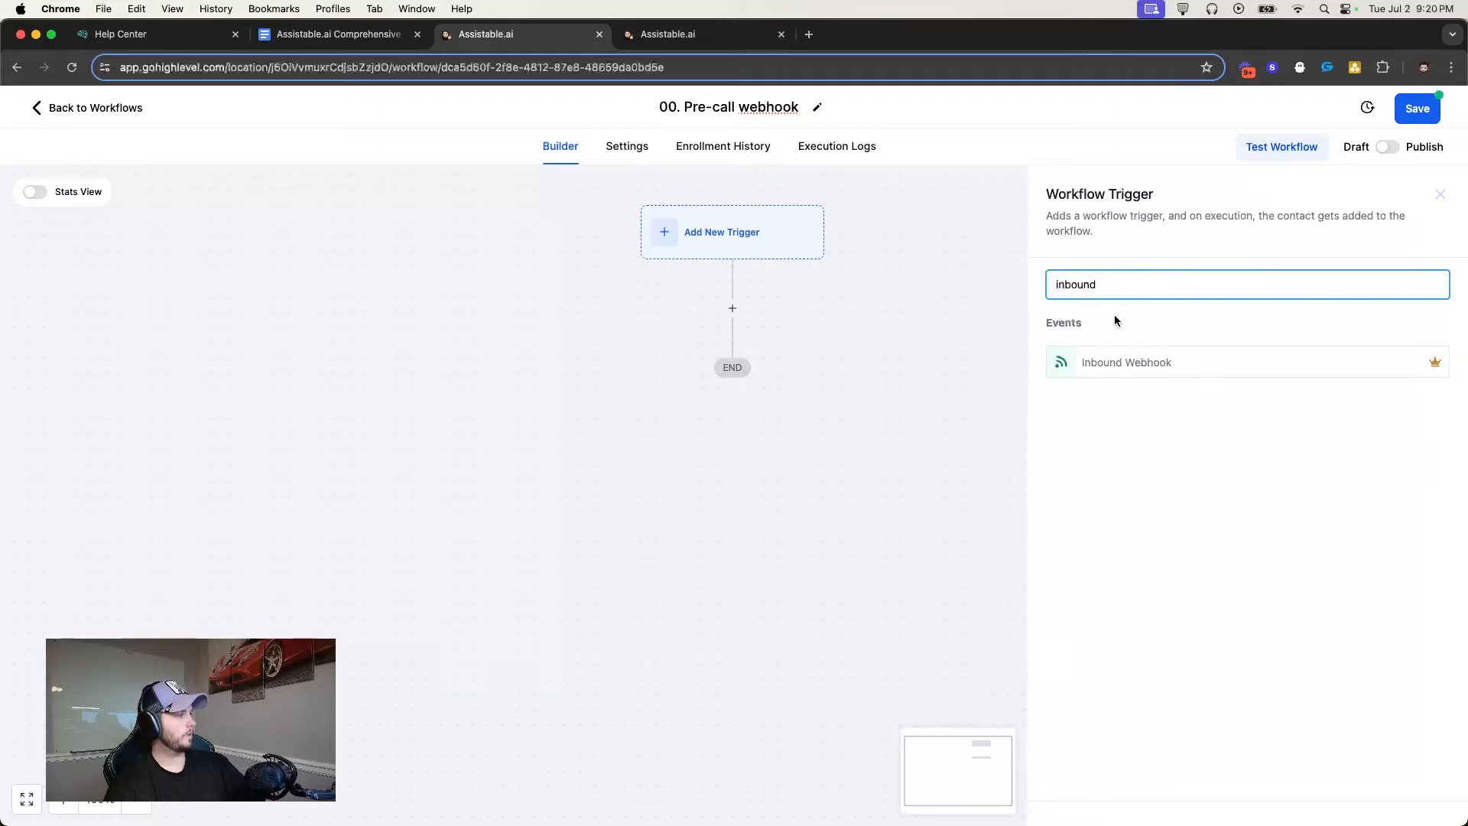
{"action": "left_click", "coordinate": [1125, 364]}
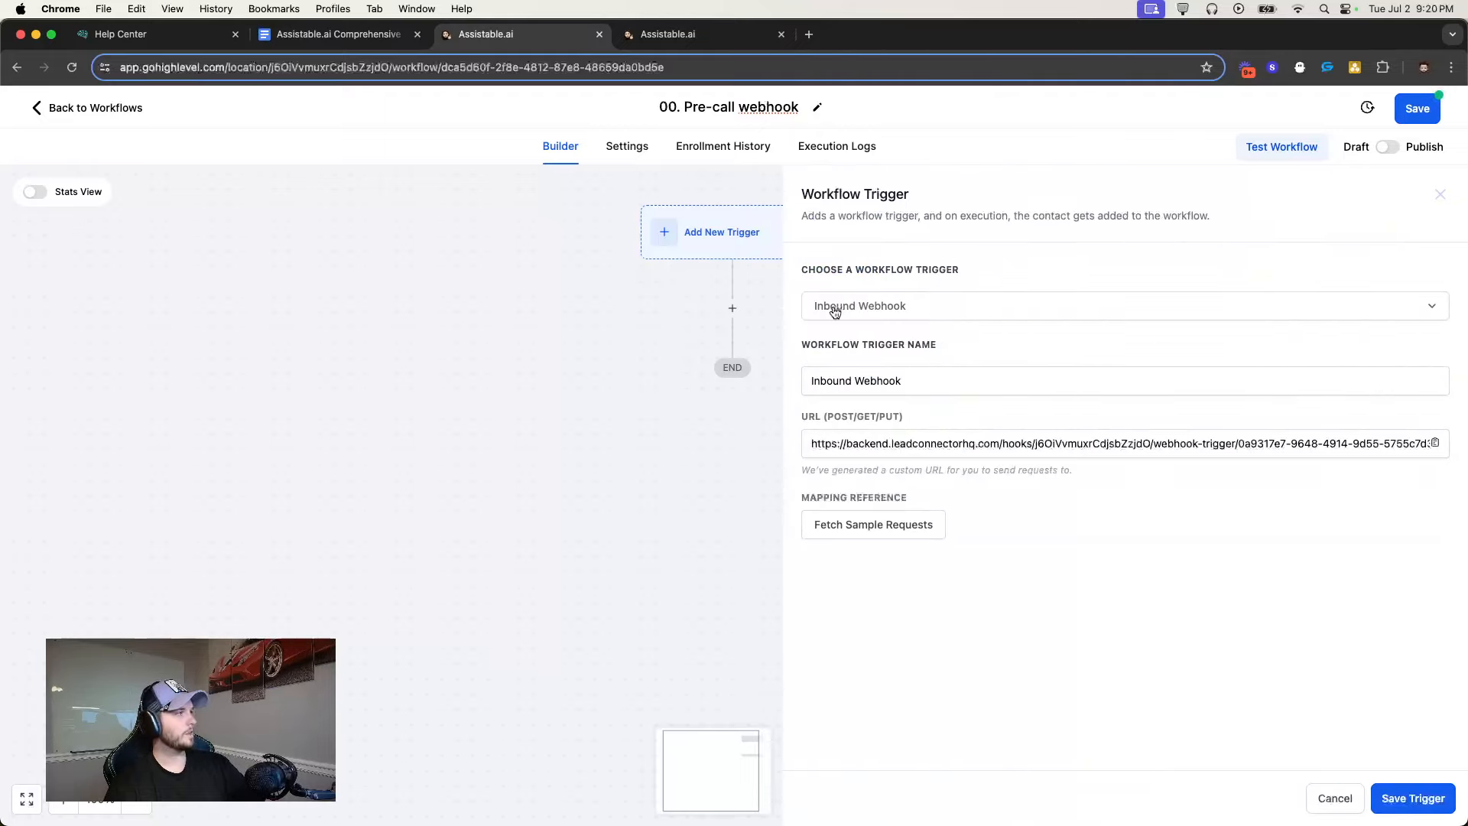
{"action": "triple_click", "coordinate": [953, 472]}
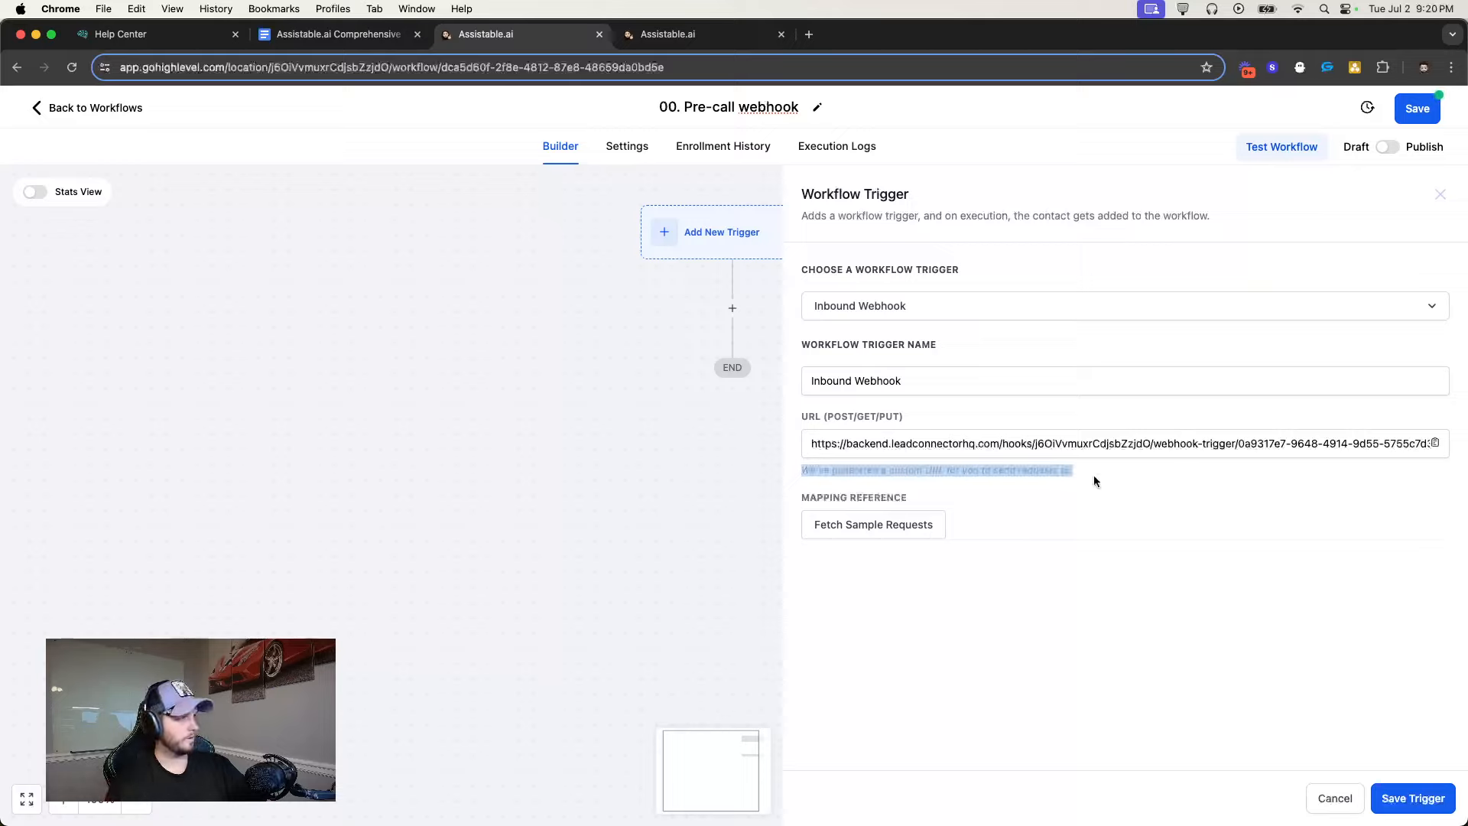
{"action": "left_click", "coordinate": [889, 386]}
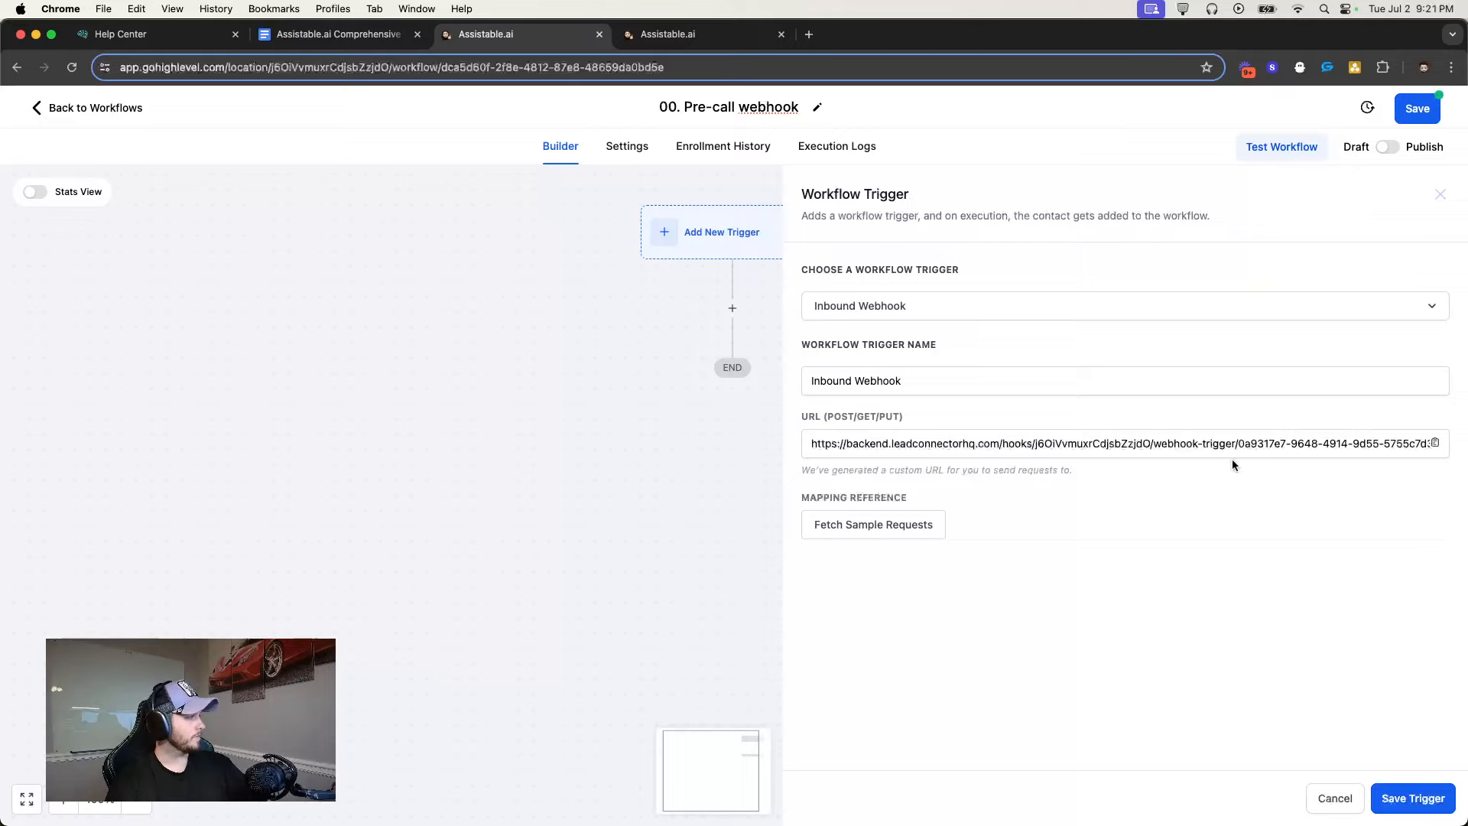
{"action": "left_click", "coordinate": [1436, 446]}
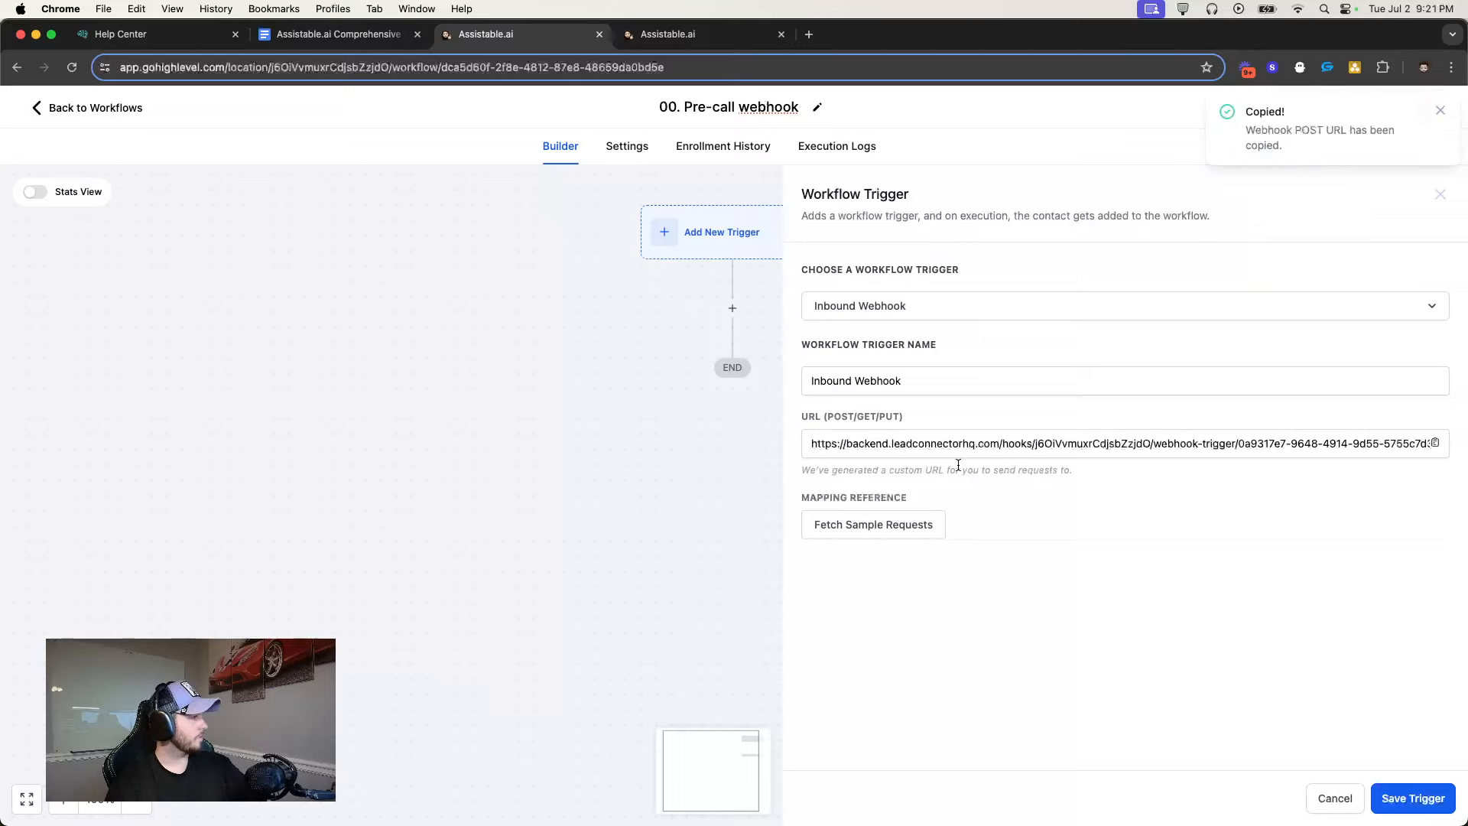
Paste the copied URL as the voice assistant's pre-call webhook and send a test webhook to it
{"action": "left_click", "coordinate": [679, 35]}
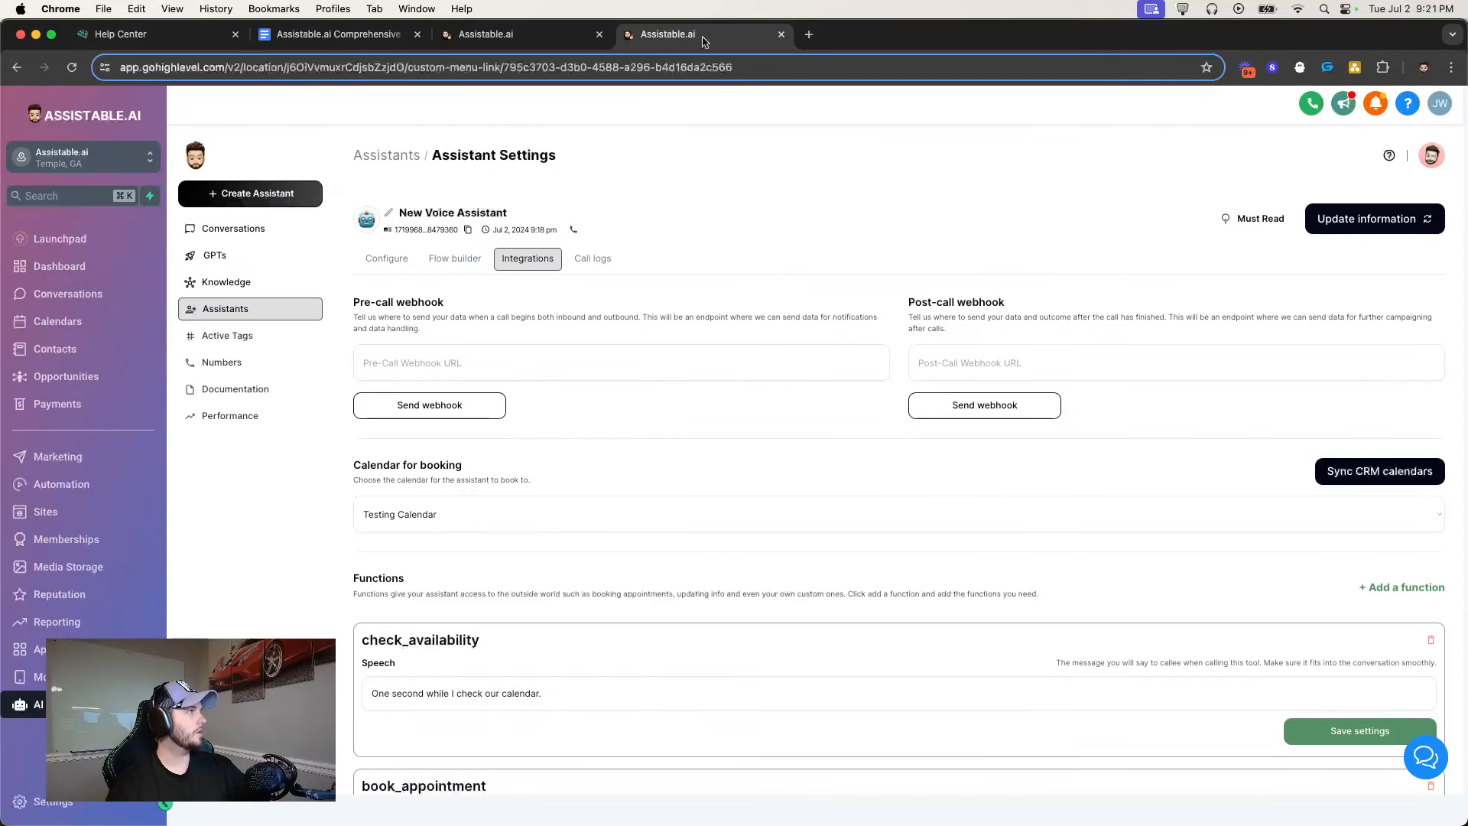
{"action": "left_click", "coordinate": [581, 35]}
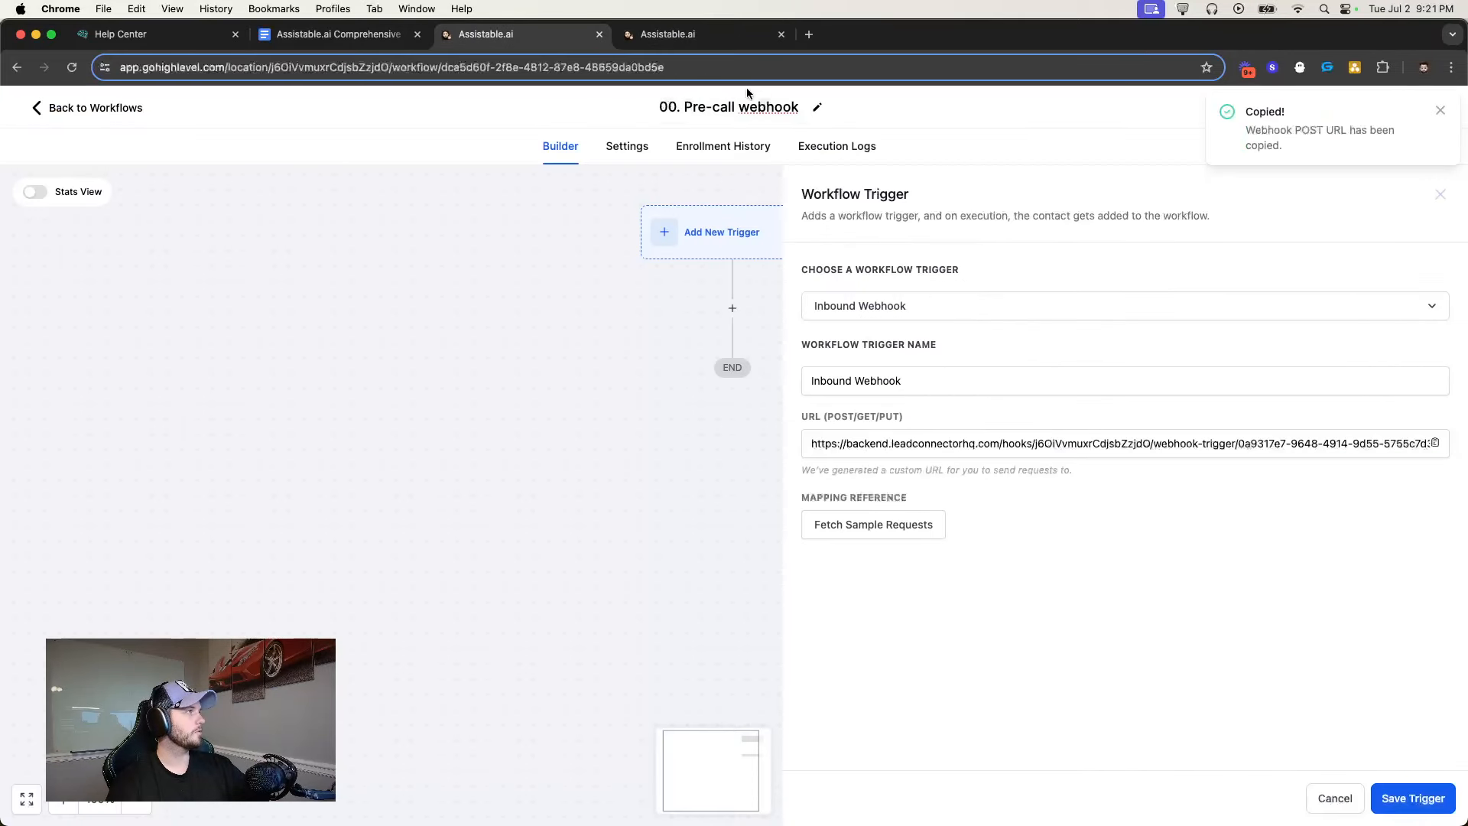
{"action": "left_click", "coordinate": [673, 34]}
{"action": "left_click", "coordinate": [408, 373]}
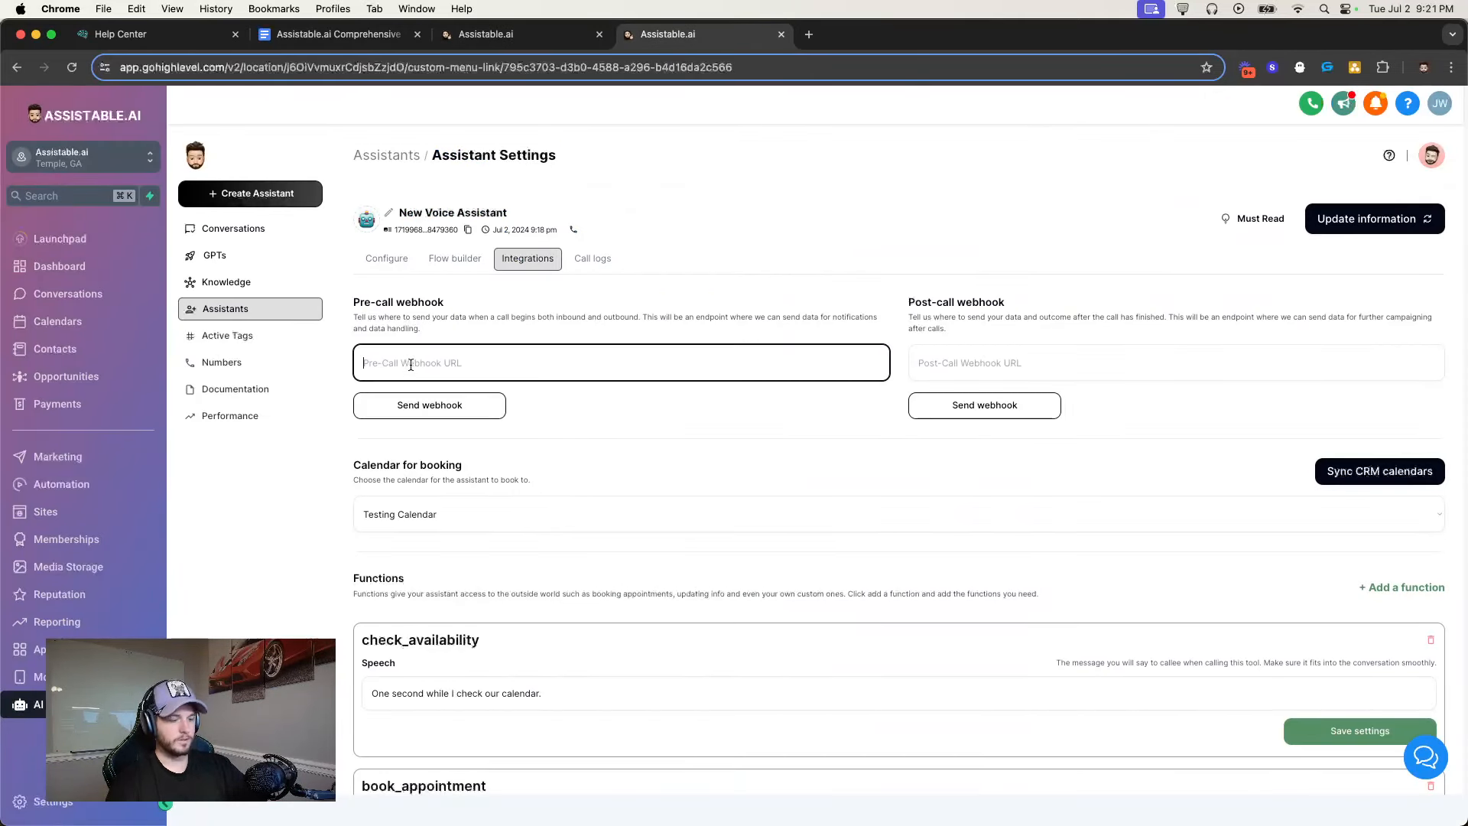
{"action": "key", "text": "super+v"}
{"action": "left_click", "coordinate": [474, 320]}
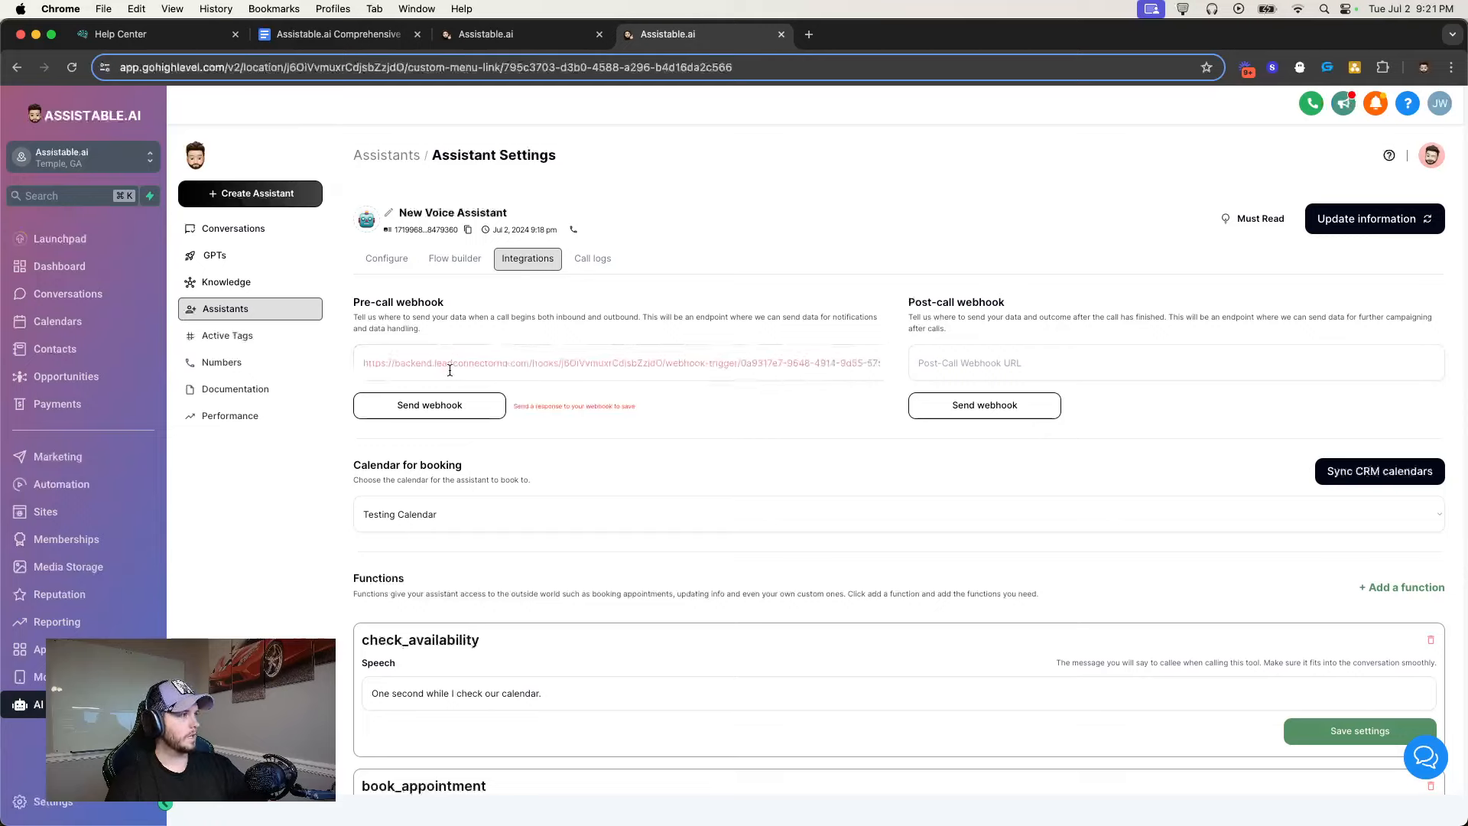
{"action": "left_click", "coordinate": [443, 406]}
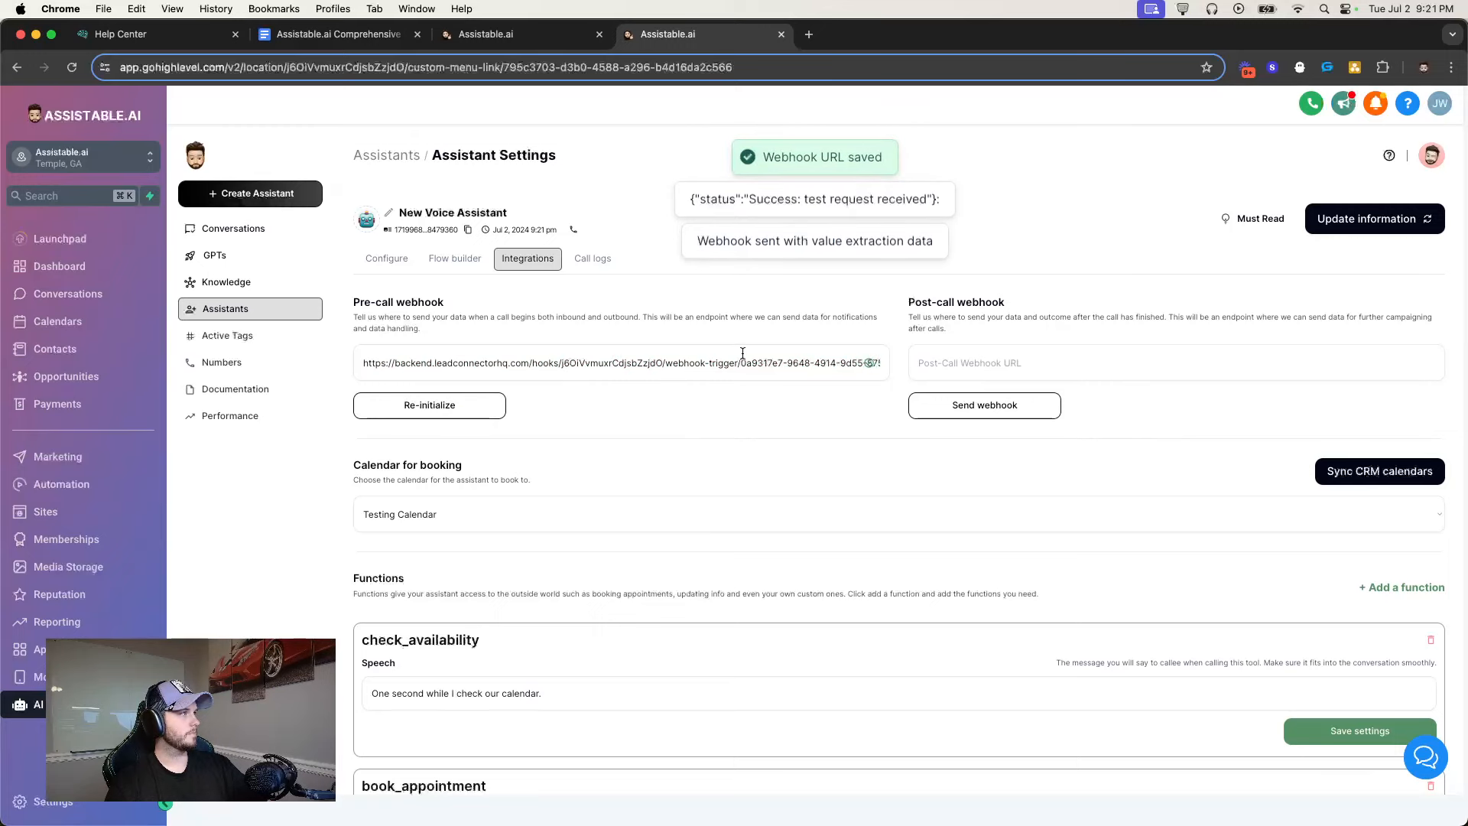
Back in the workflow, fetch the sample requests, use the received request as the trigger's mapping reference, and save the trigger
{"action": "left_click", "coordinate": [497, 33]}
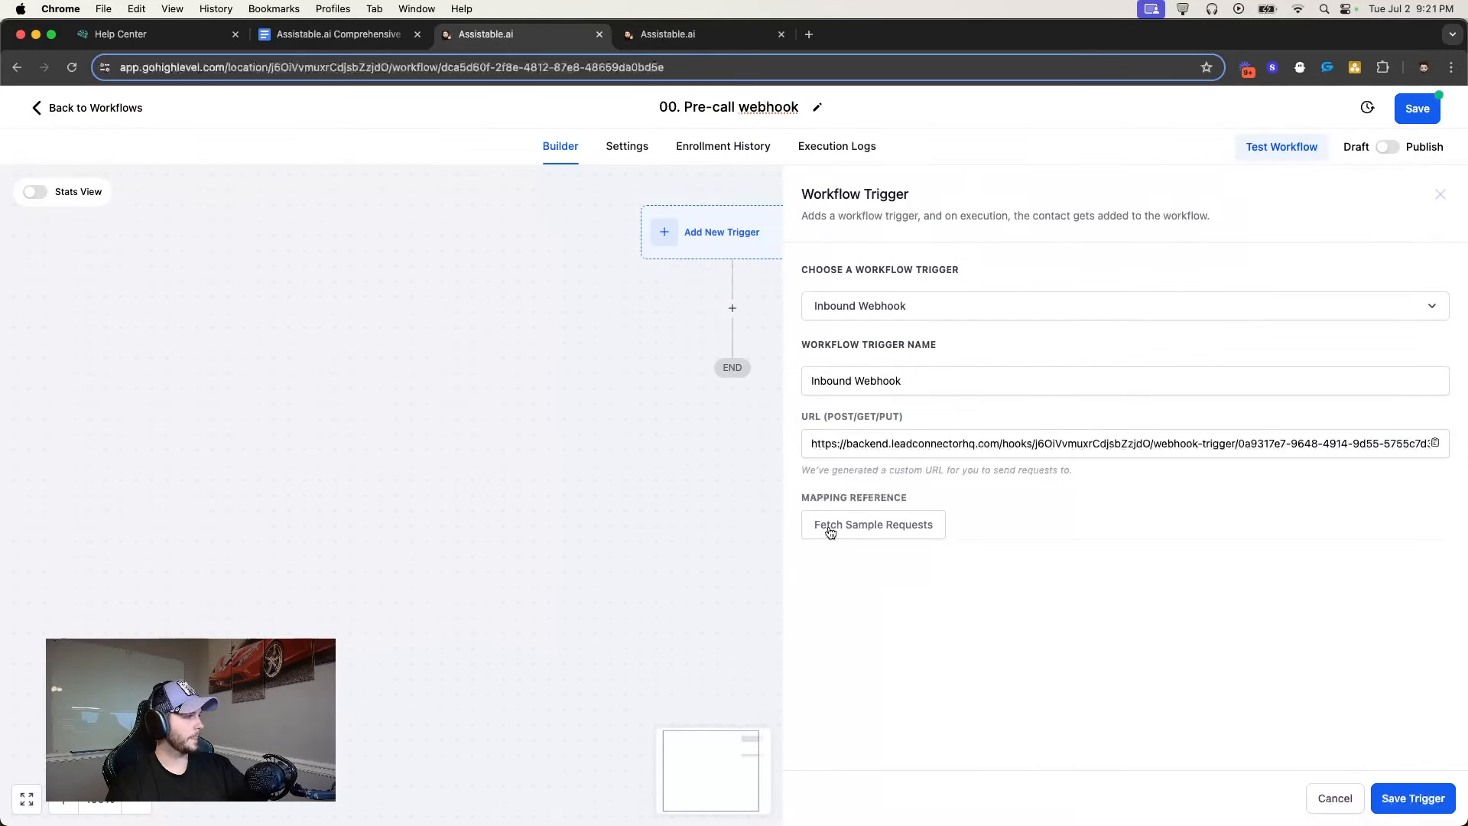
{"action": "left_click", "coordinate": [863, 534]}
{"action": "left_click", "coordinate": [891, 526]}
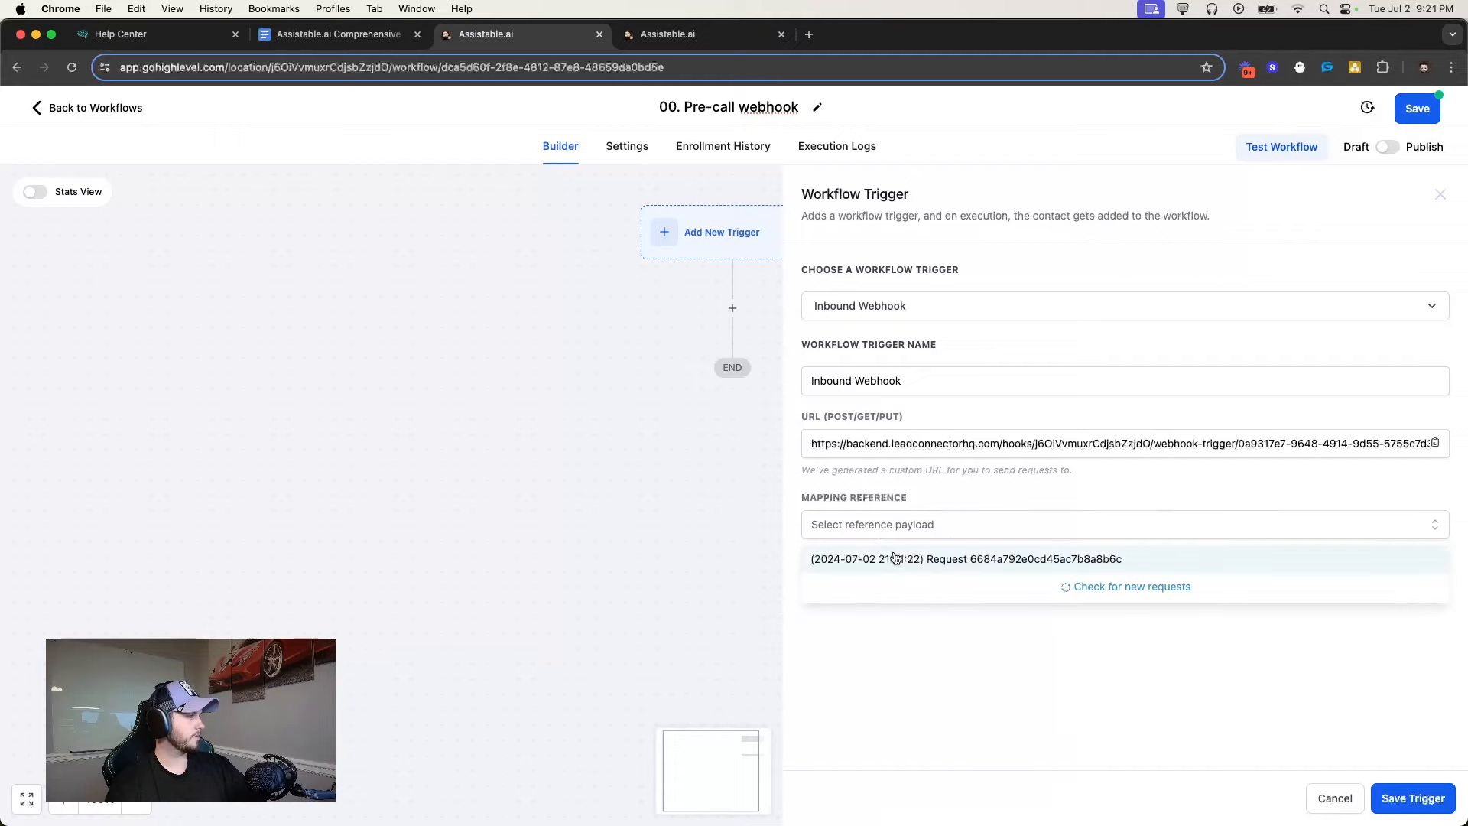
{"action": "left_click", "coordinate": [895, 557]}
{"action": "scroll", "coordinate": [898, 556], "scroll_direction": "down", "scroll_amount": 2}
{"action": "scroll", "coordinate": [1019, 624], "scroll_direction": "up", "scroll_amount": 3}
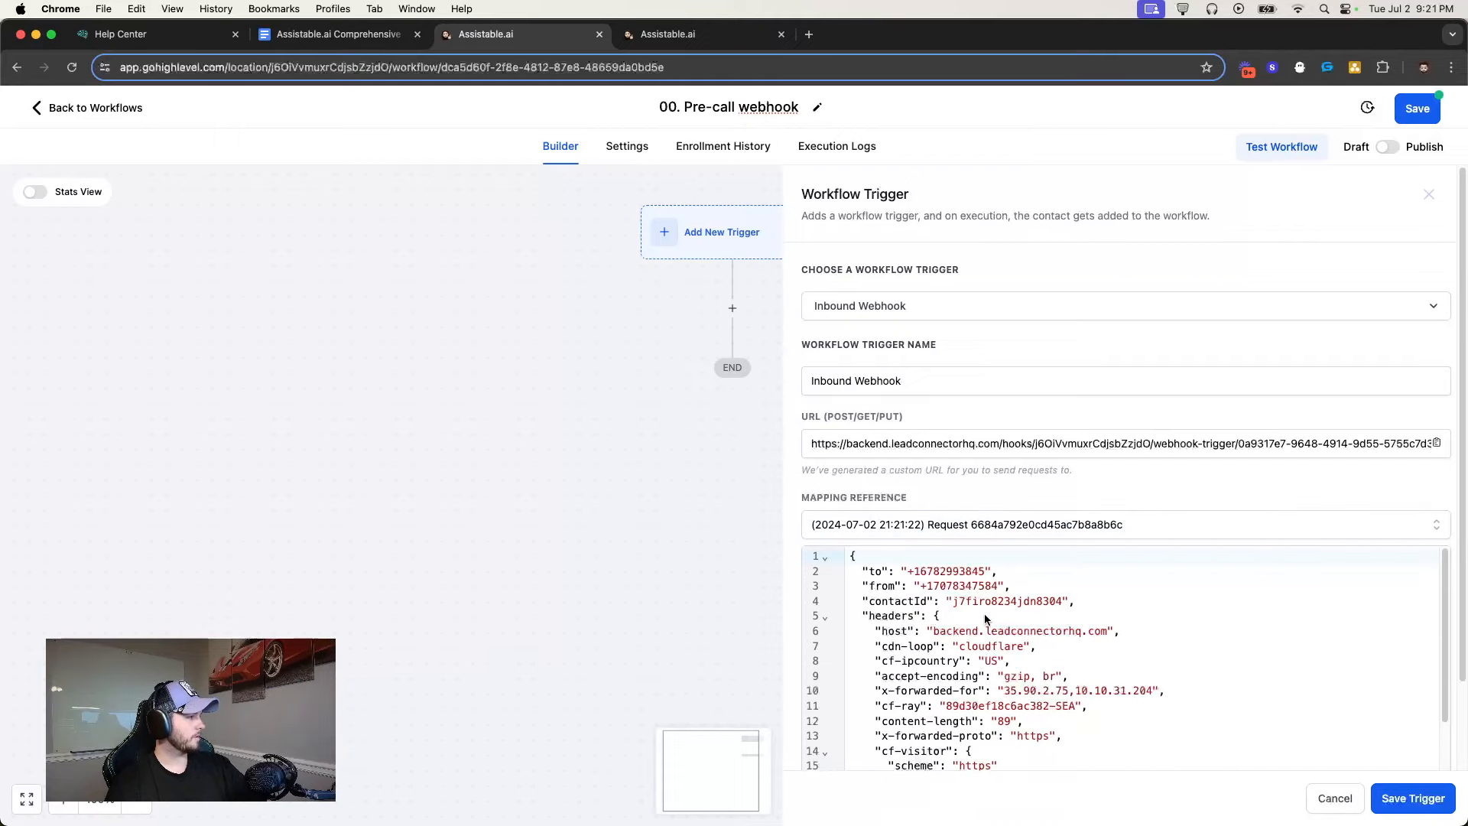
{"action": "double_click", "coordinate": [909, 571]}
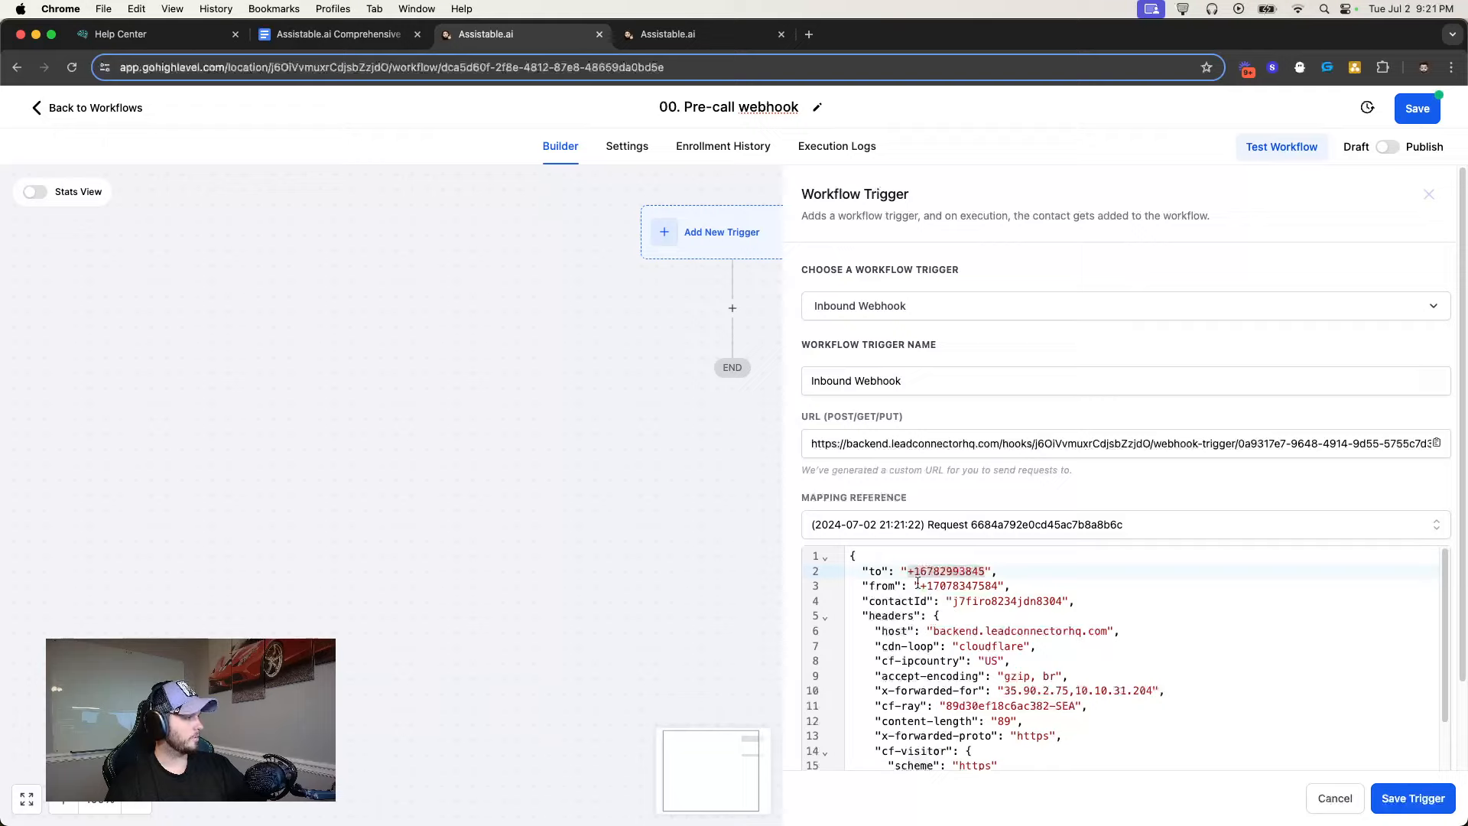
{"action": "double_click", "coordinate": [956, 585]}
{"action": "left_click_drag", "start_coordinate": [952, 601], "coordinate": [1062, 600]}
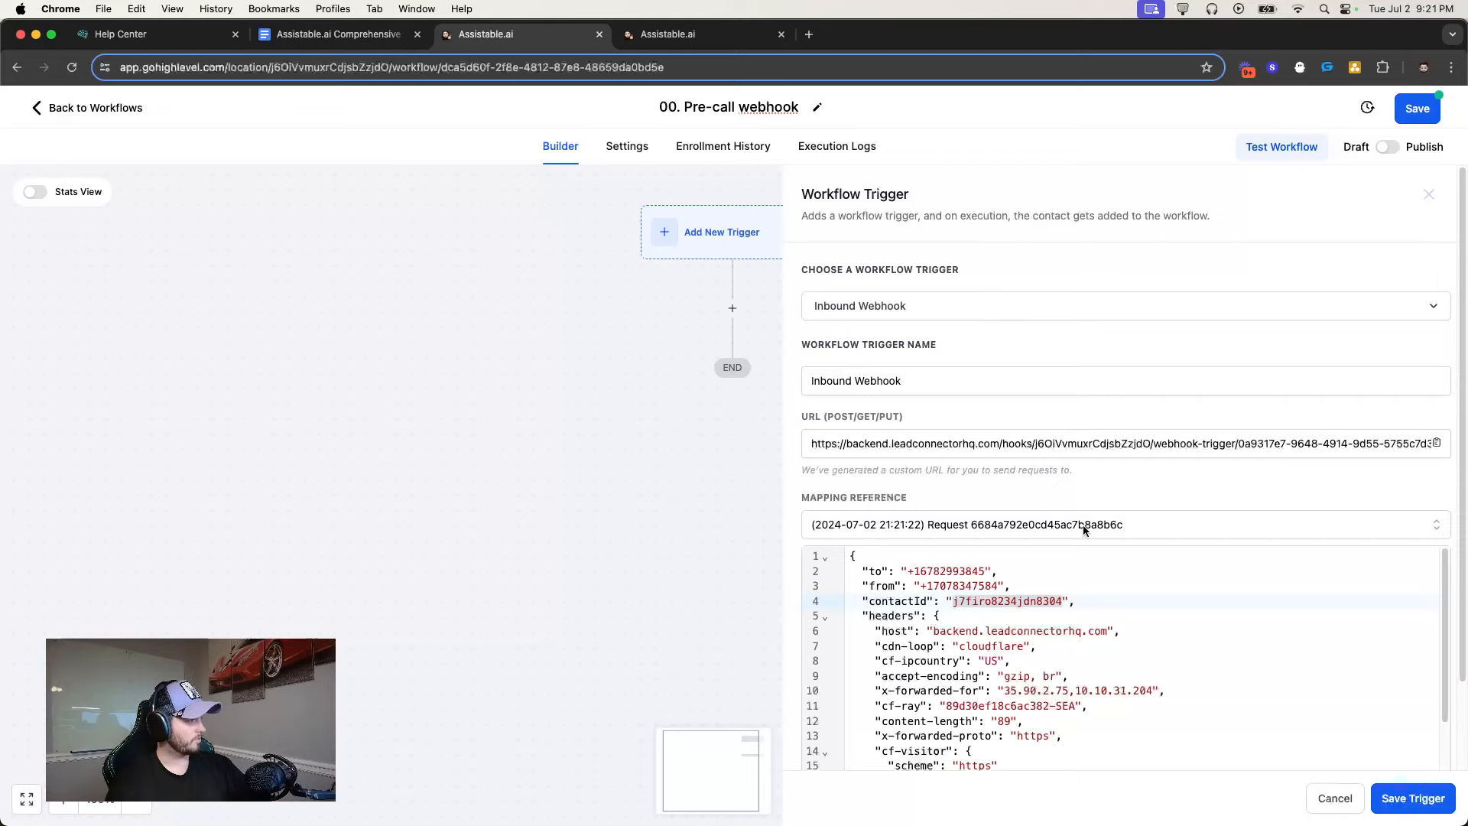
{"action": "scroll", "coordinate": [1000, 489], "scroll_direction": "down", "scroll_amount": 1}
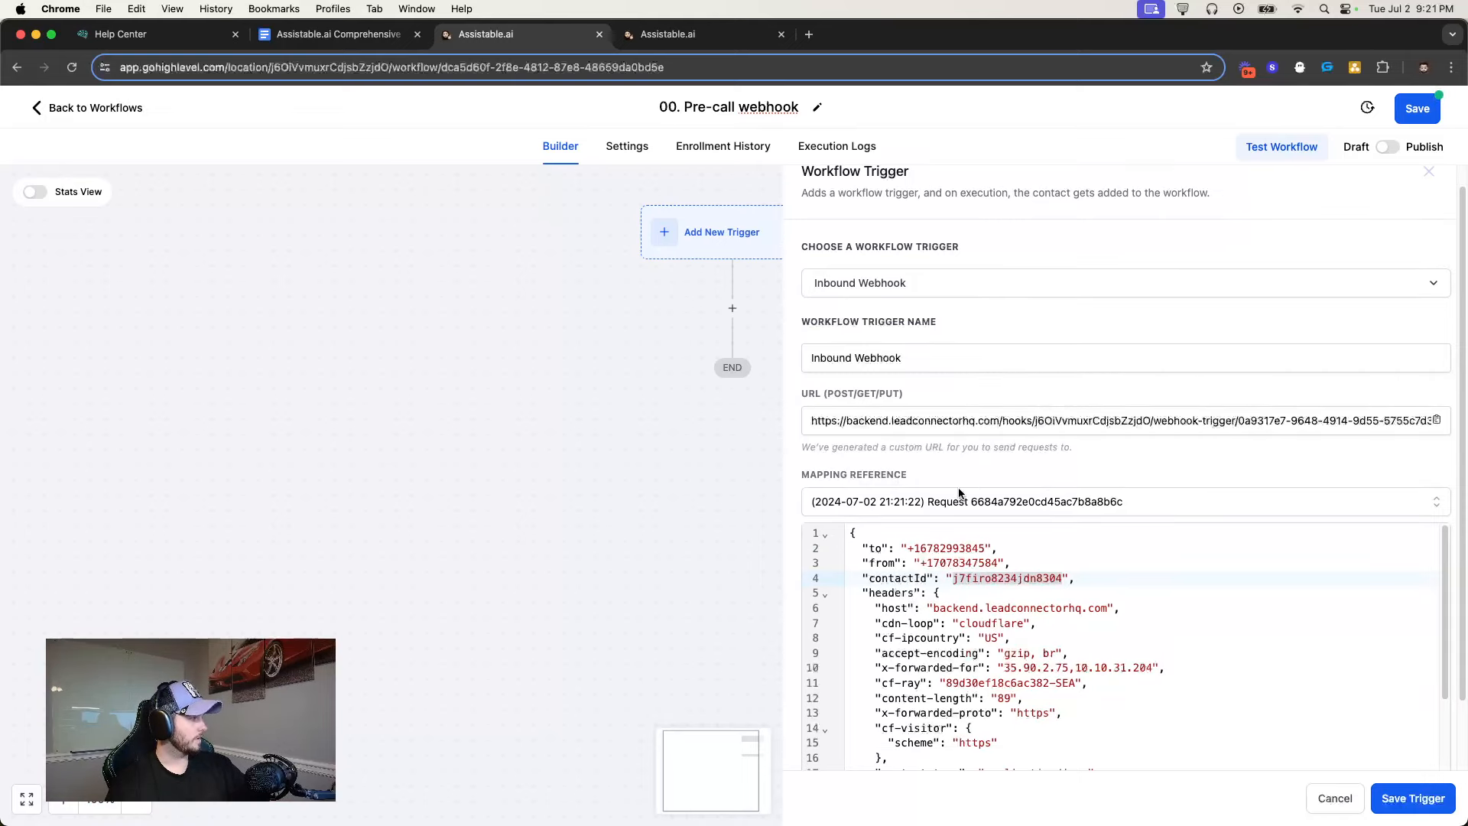
{"action": "scroll", "coordinate": [887, 459], "scroll_direction": "up", "scroll_amount": 1}
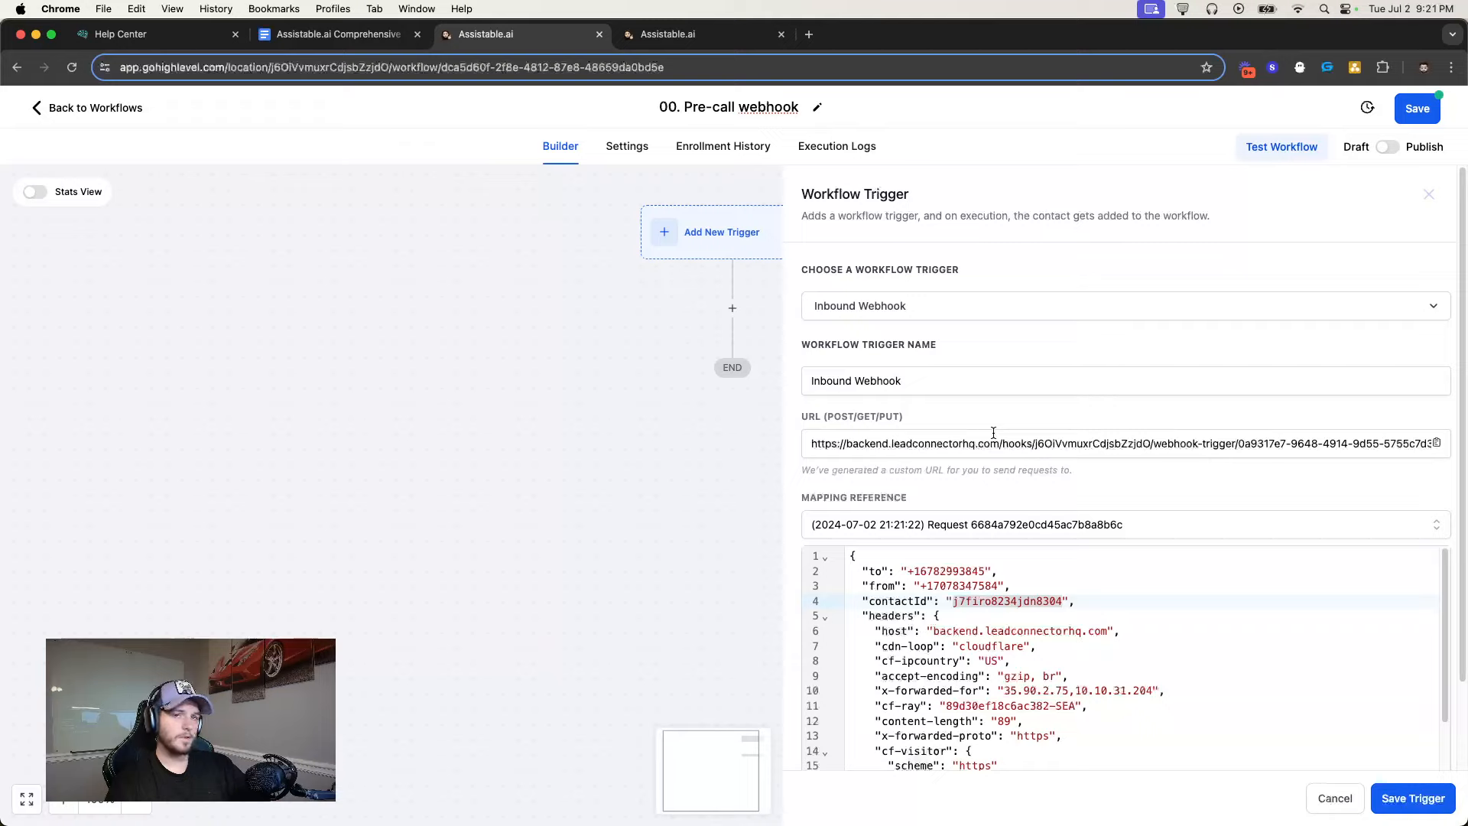
{"action": "left_click", "coordinate": [1409, 797]}
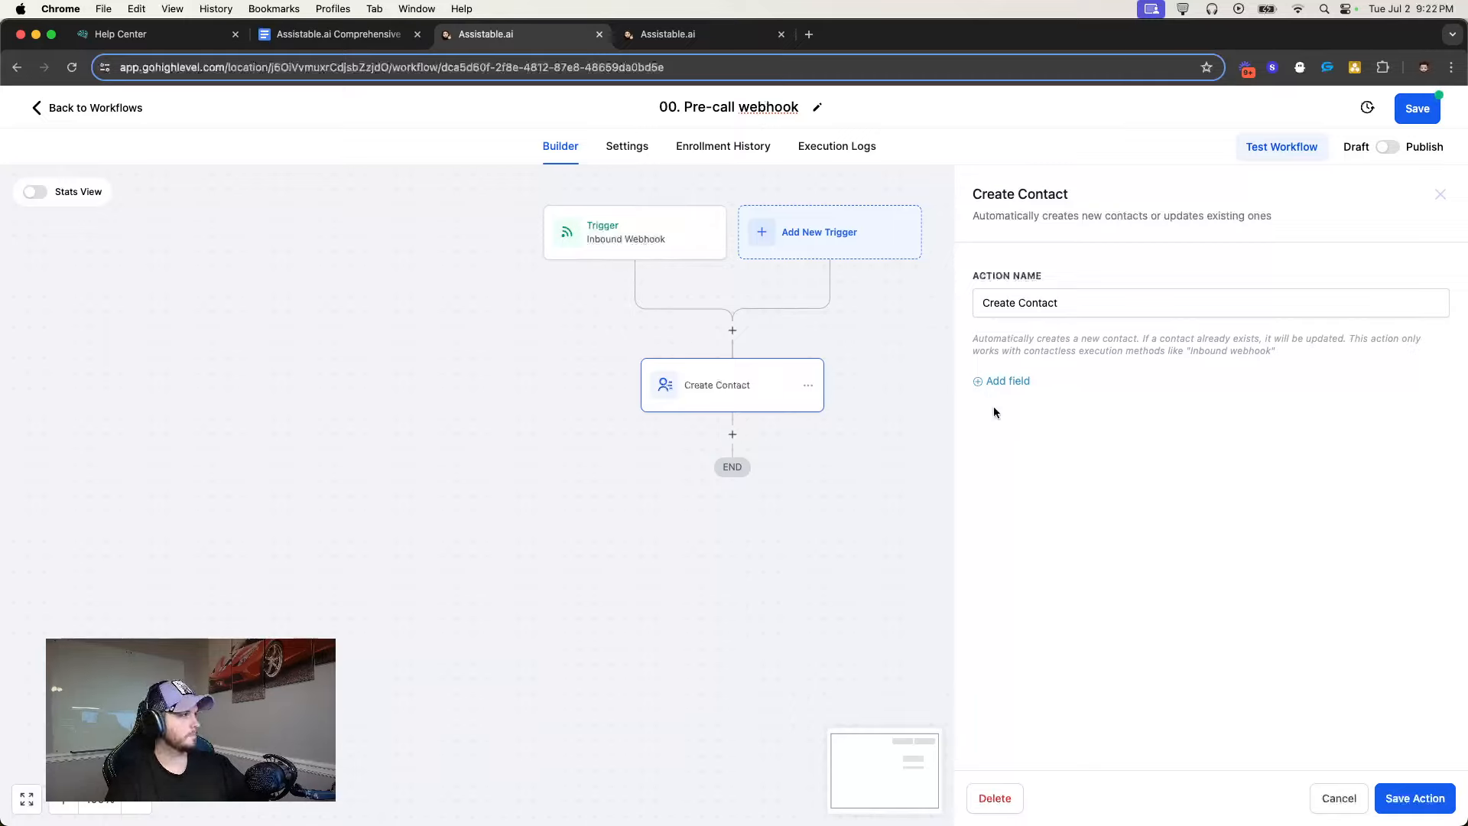
Replace the Create Contact action below the trigger with a Find Contact action
{"action": "left_click", "coordinate": [1006, 803]}
{"action": "left_click", "coordinate": [894, 501]}
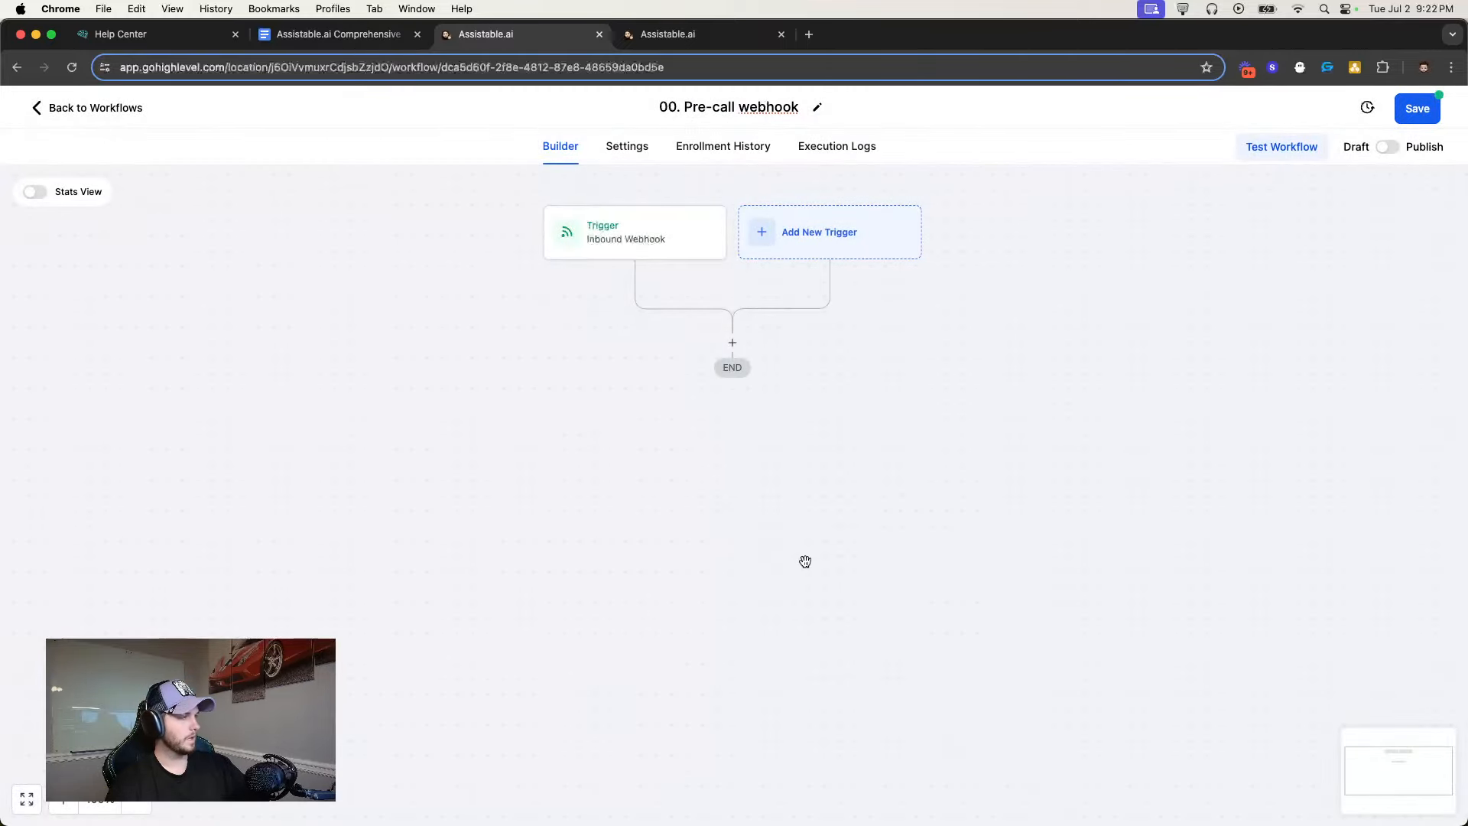
{"action": "left_click", "coordinate": [732, 347]}
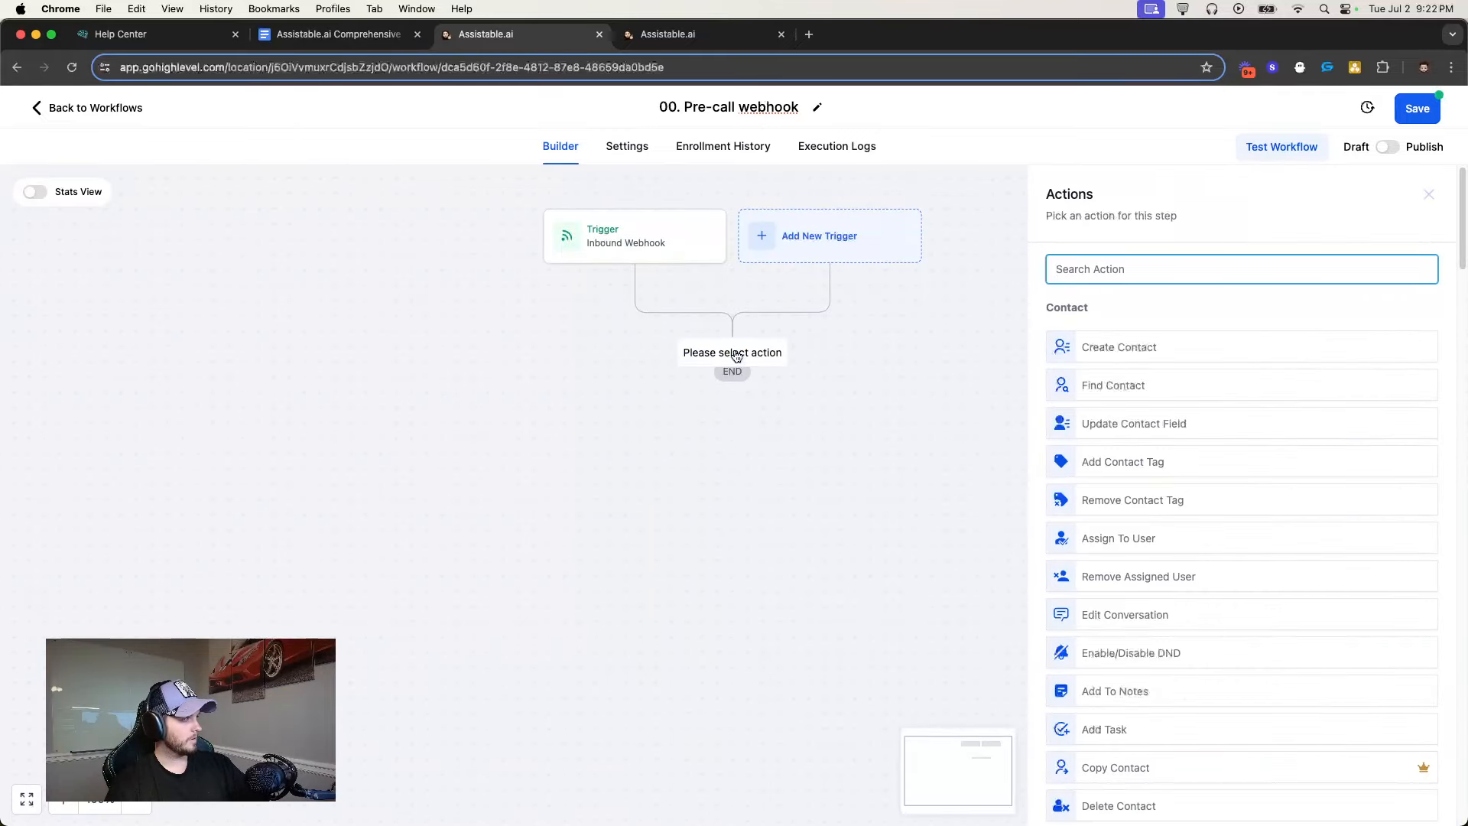
{"action": "left_click", "coordinate": [1147, 388]}
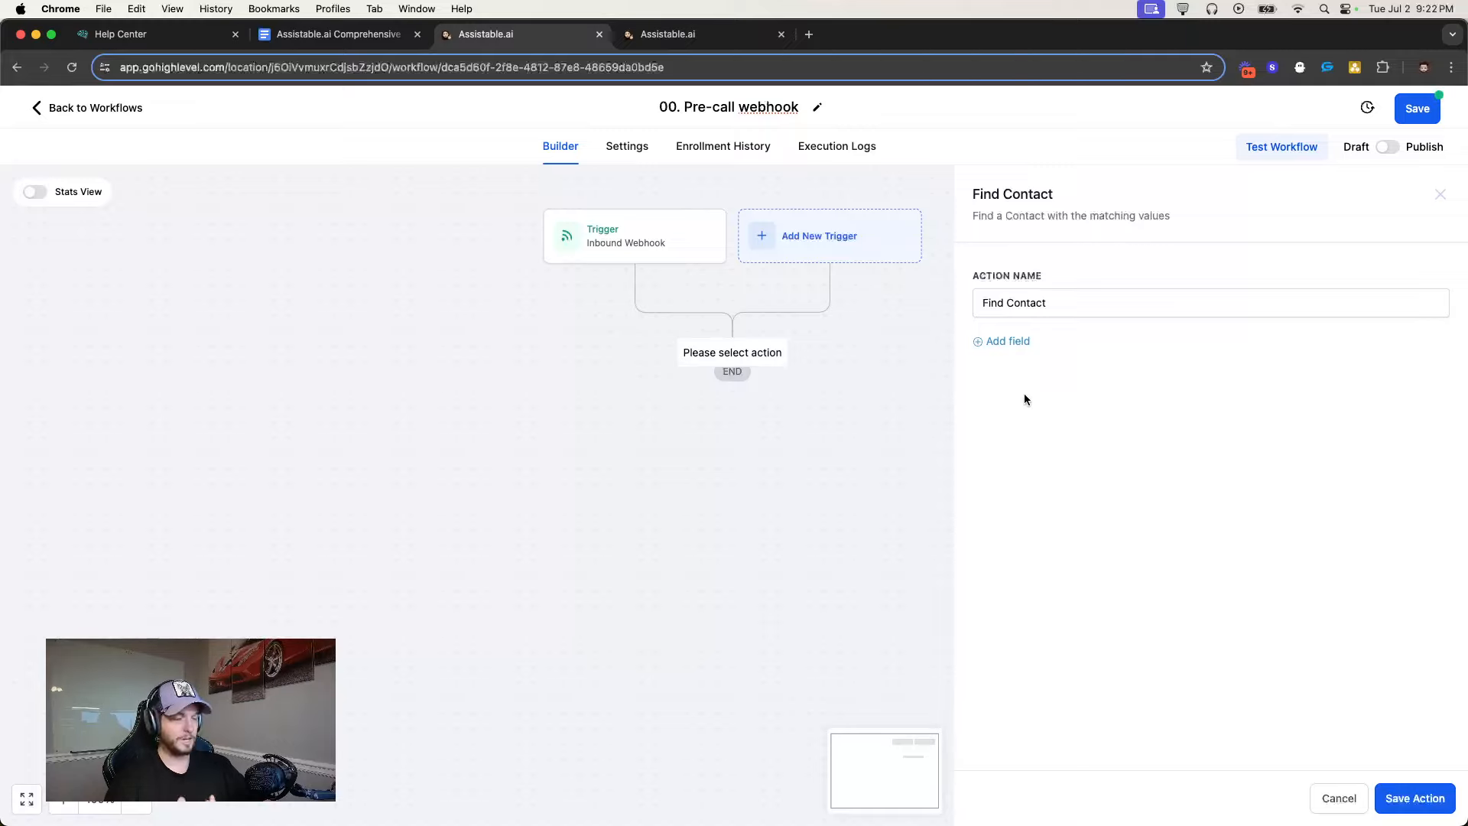
Add a Contact ID field to the Find Contact action, matched to the inbound webhook trigger's contactId value
{"action": "left_click", "coordinate": [1002, 341]}
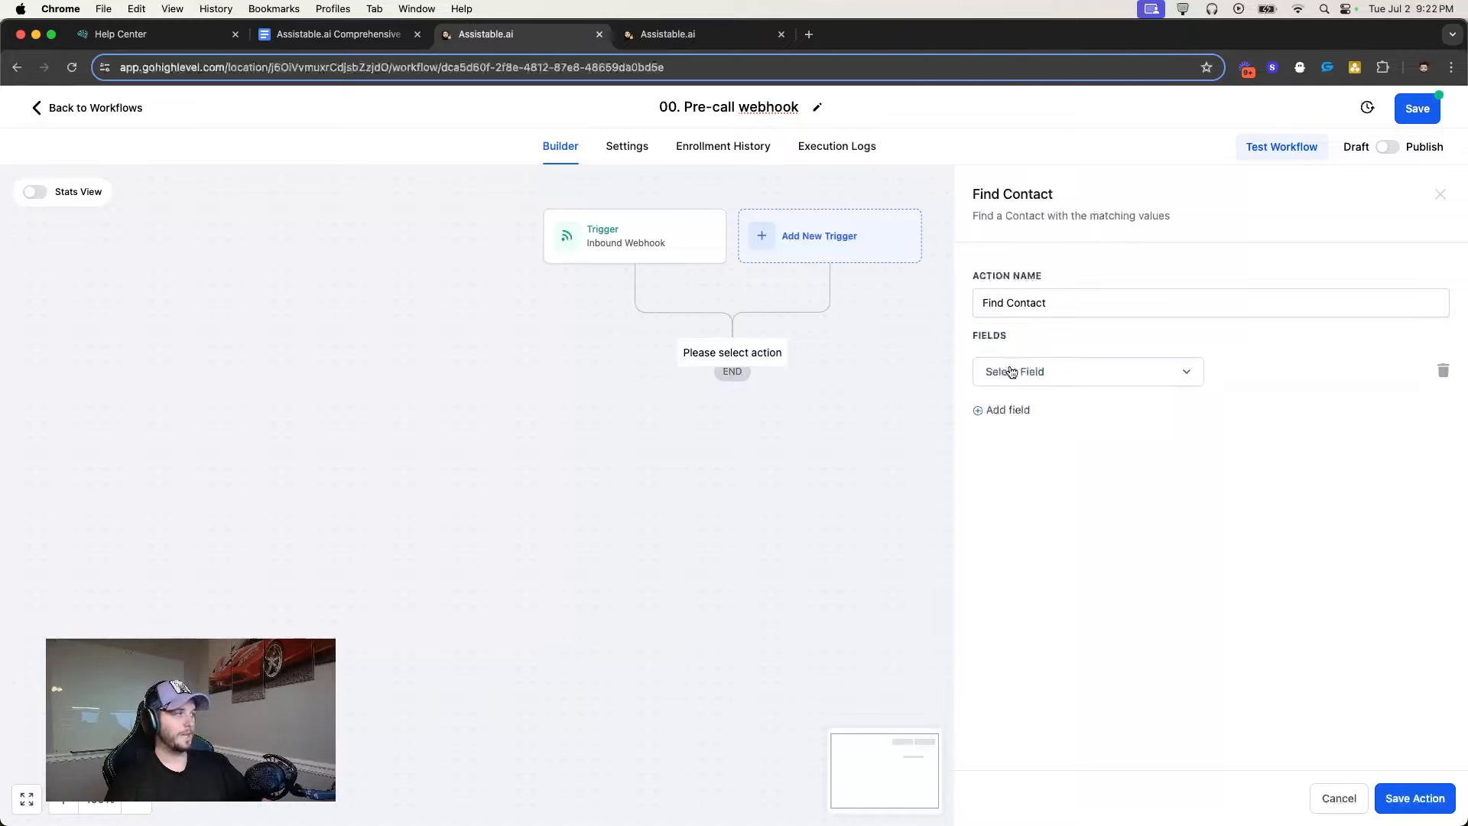
{"action": "left_click", "coordinate": [1011, 372]}
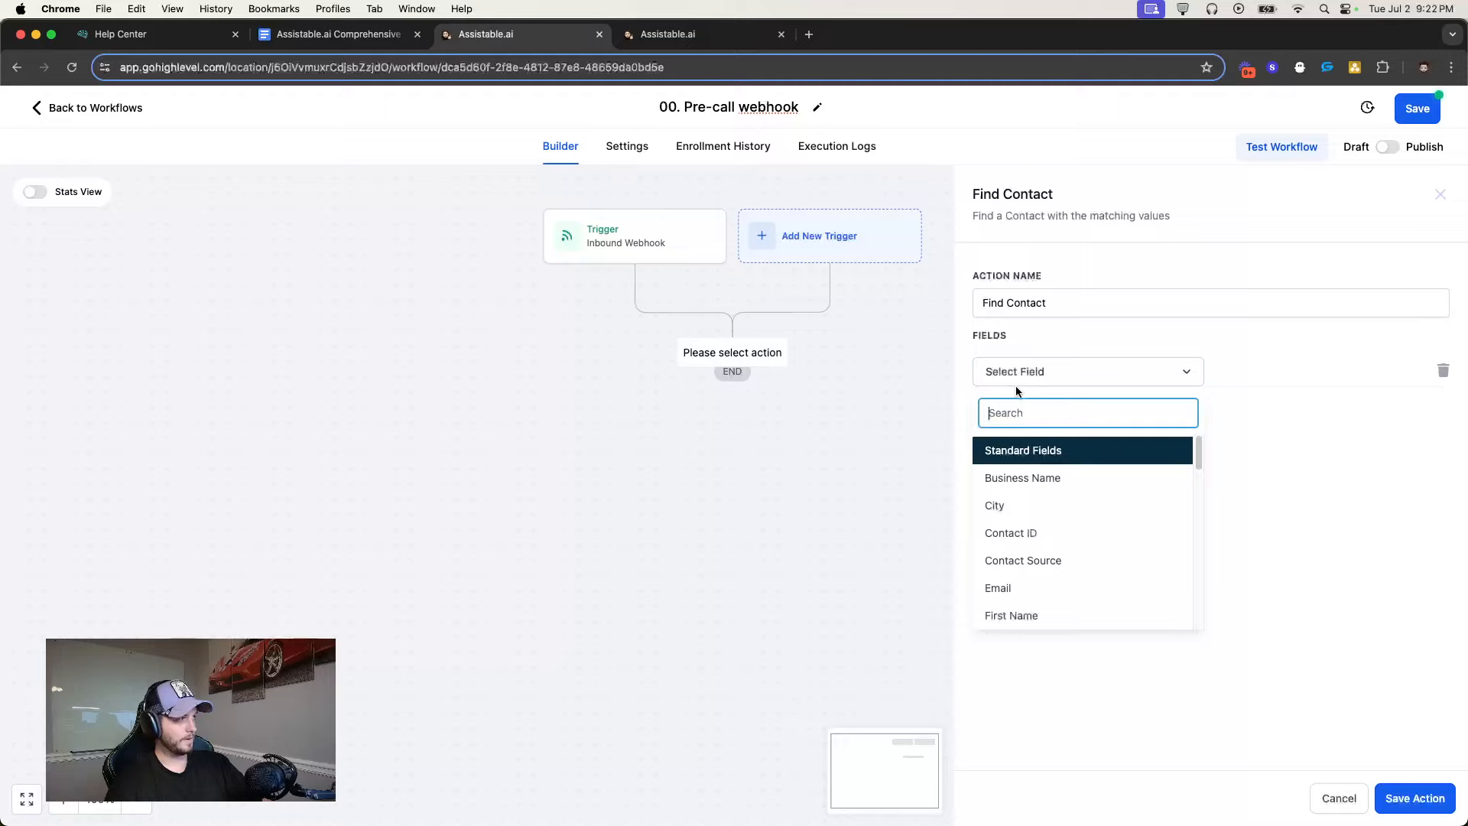
{"action": "left_click", "coordinate": [1026, 532]}
{"action": "left_click", "coordinate": [1384, 371]}
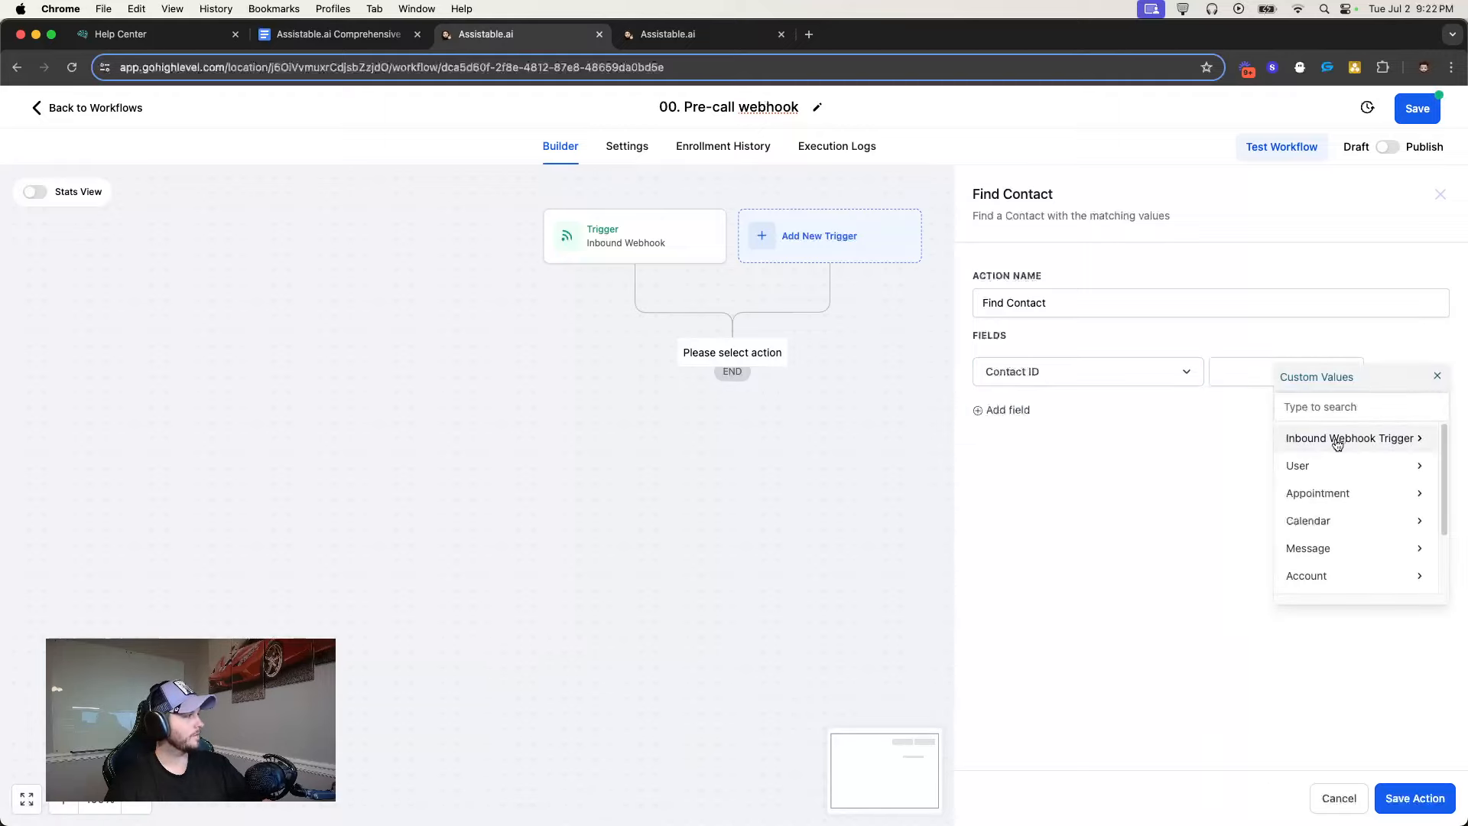
{"action": "left_click", "coordinate": [1343, 437]}
{"action": "left_click", "coordinate": [1350, 494]}
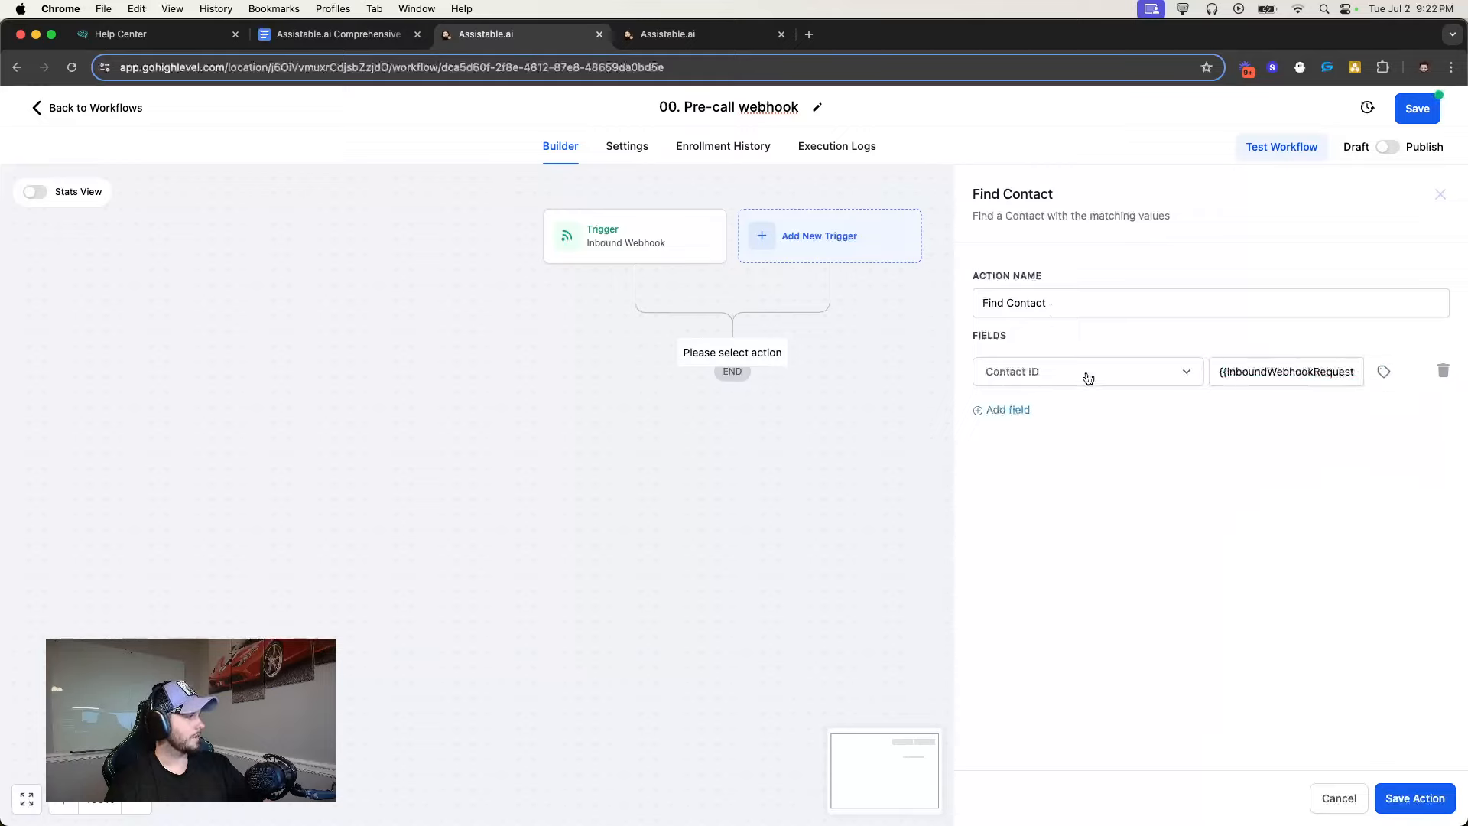
Check the custom value matched to Contact ID and save the Find Contact action
{"action": "left_click_drag", "start_coordinate": [1213, 372], "coordinate": [1365, 373]}
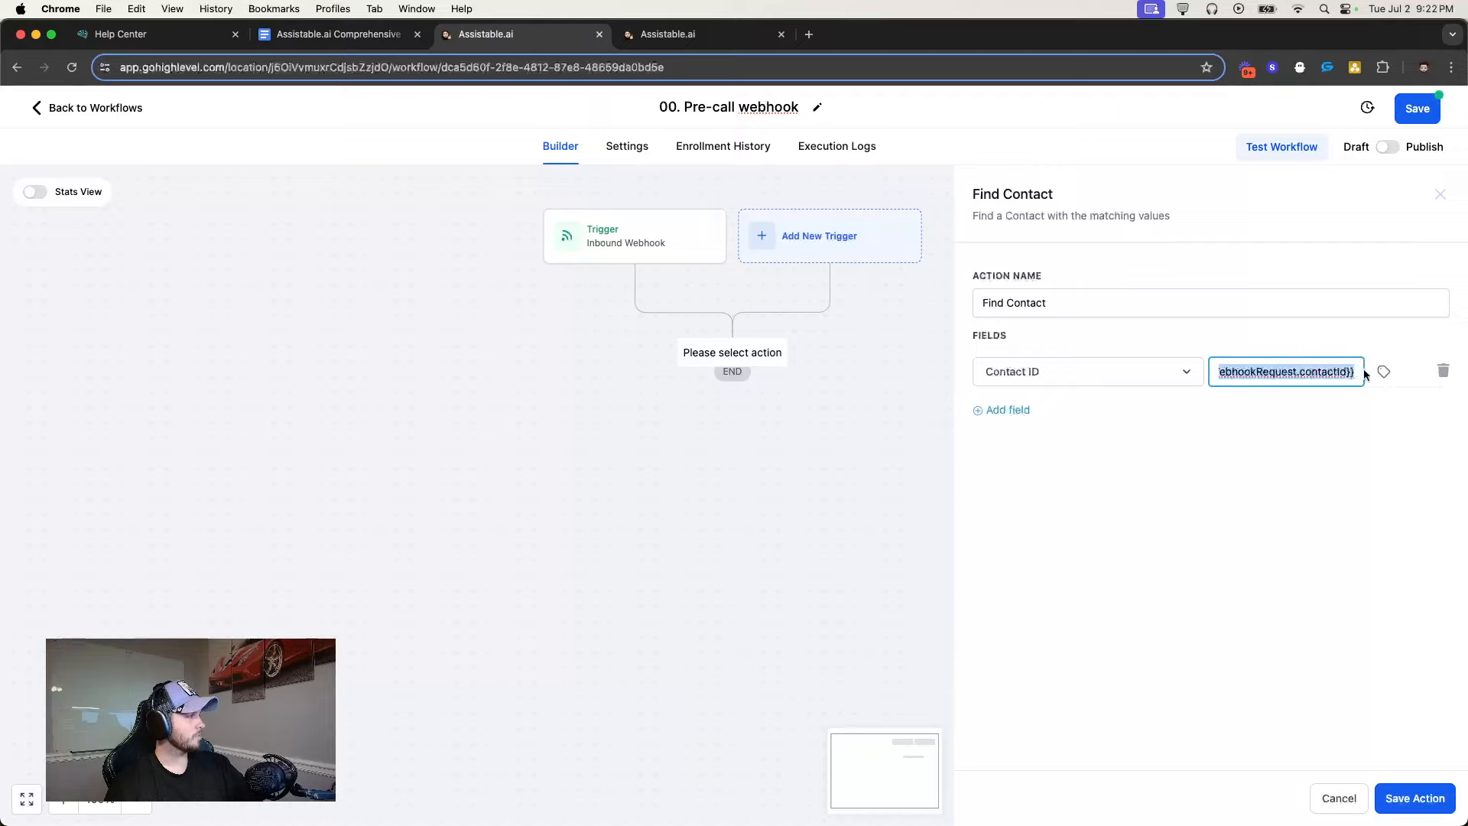
{"action": "left_click", "coordinate": [1380, 373]}
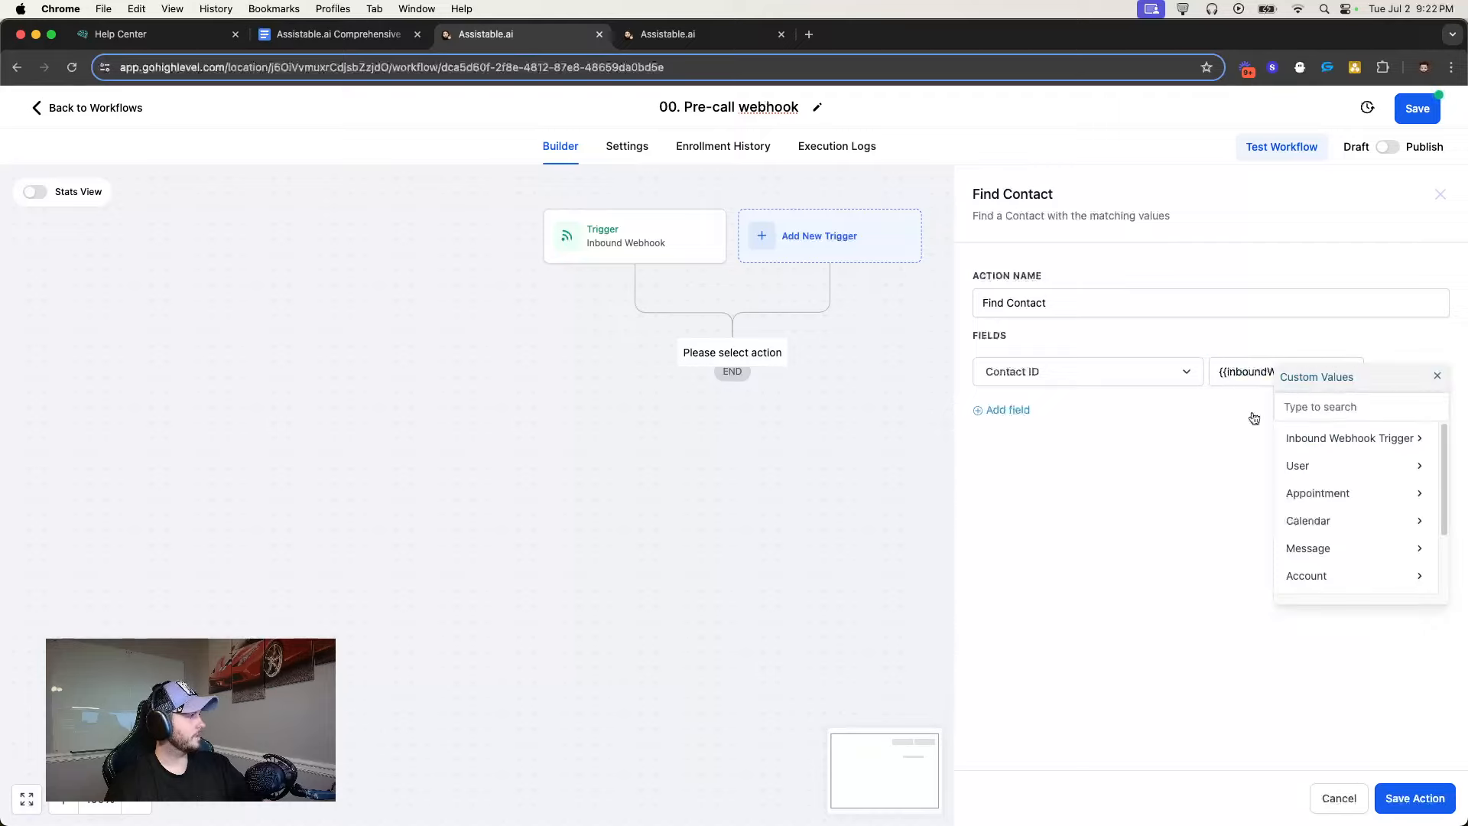
{"action": "left_click", "coordinate": [1365, 438]}
{"action": "left_click", "coordinate": [1361, 494]}
{"action": "left_click", "coordinate": [1437, 376]}
{"action": "left_click", "coordinate": [1270, 380]}
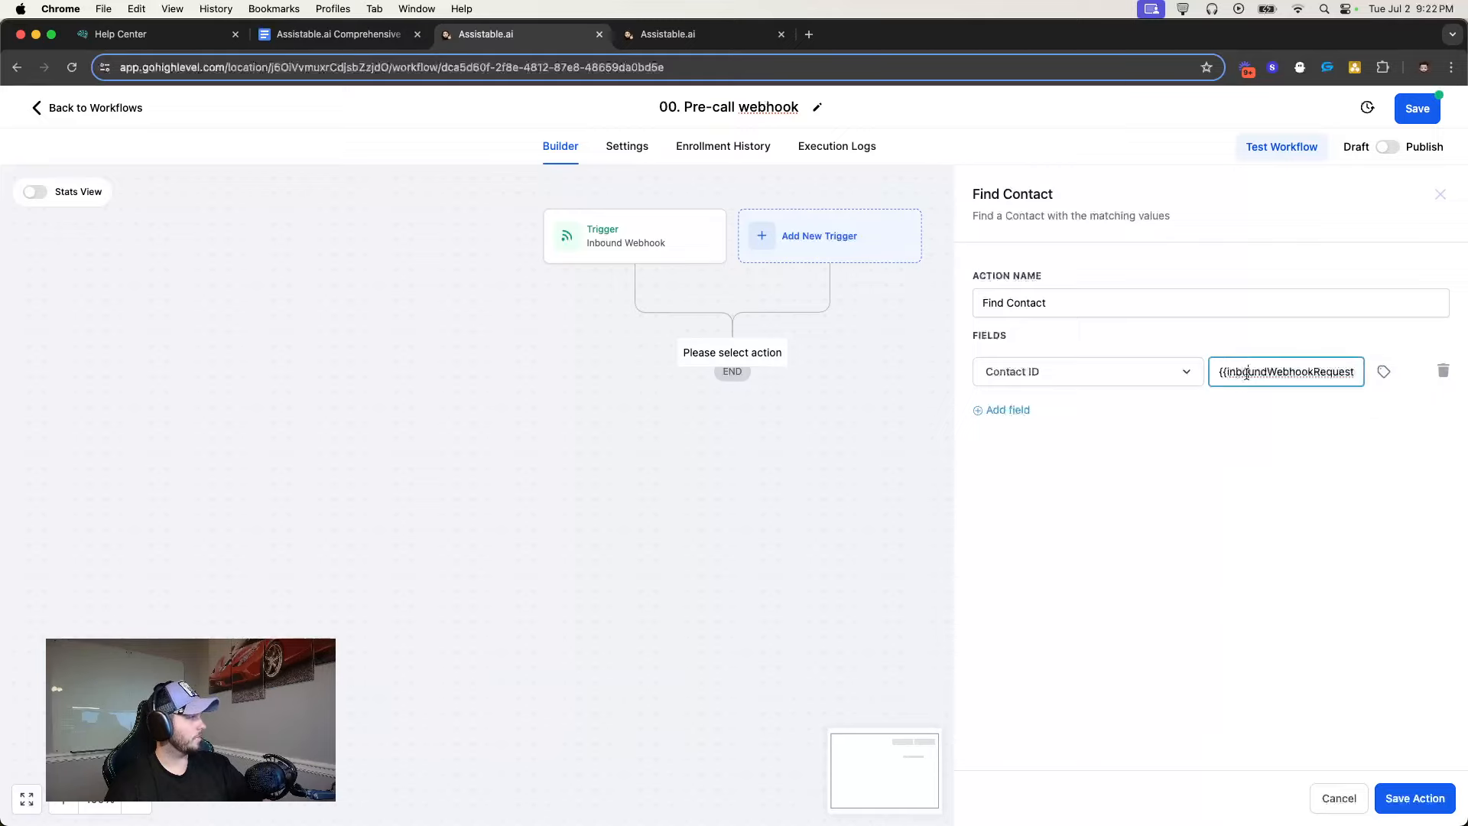
{"action": "left_click_drag", "start_coordinate": [1230, 370], "coordinate": [1393, 387]}
{"action": "left_click", "coordinate": [1280, 454]}
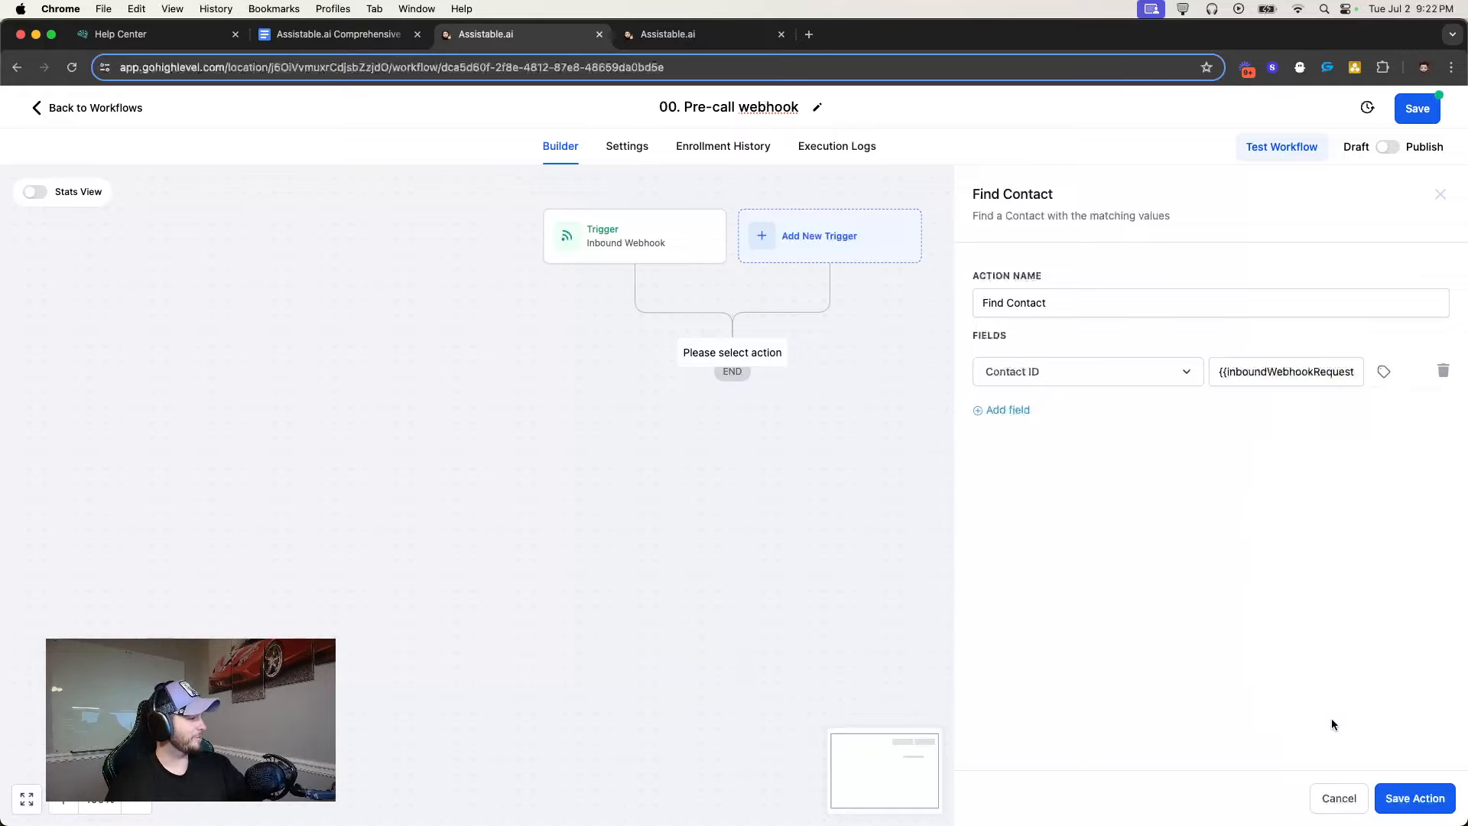
{"action": "left_click", "coordinate": [1420, 798]}
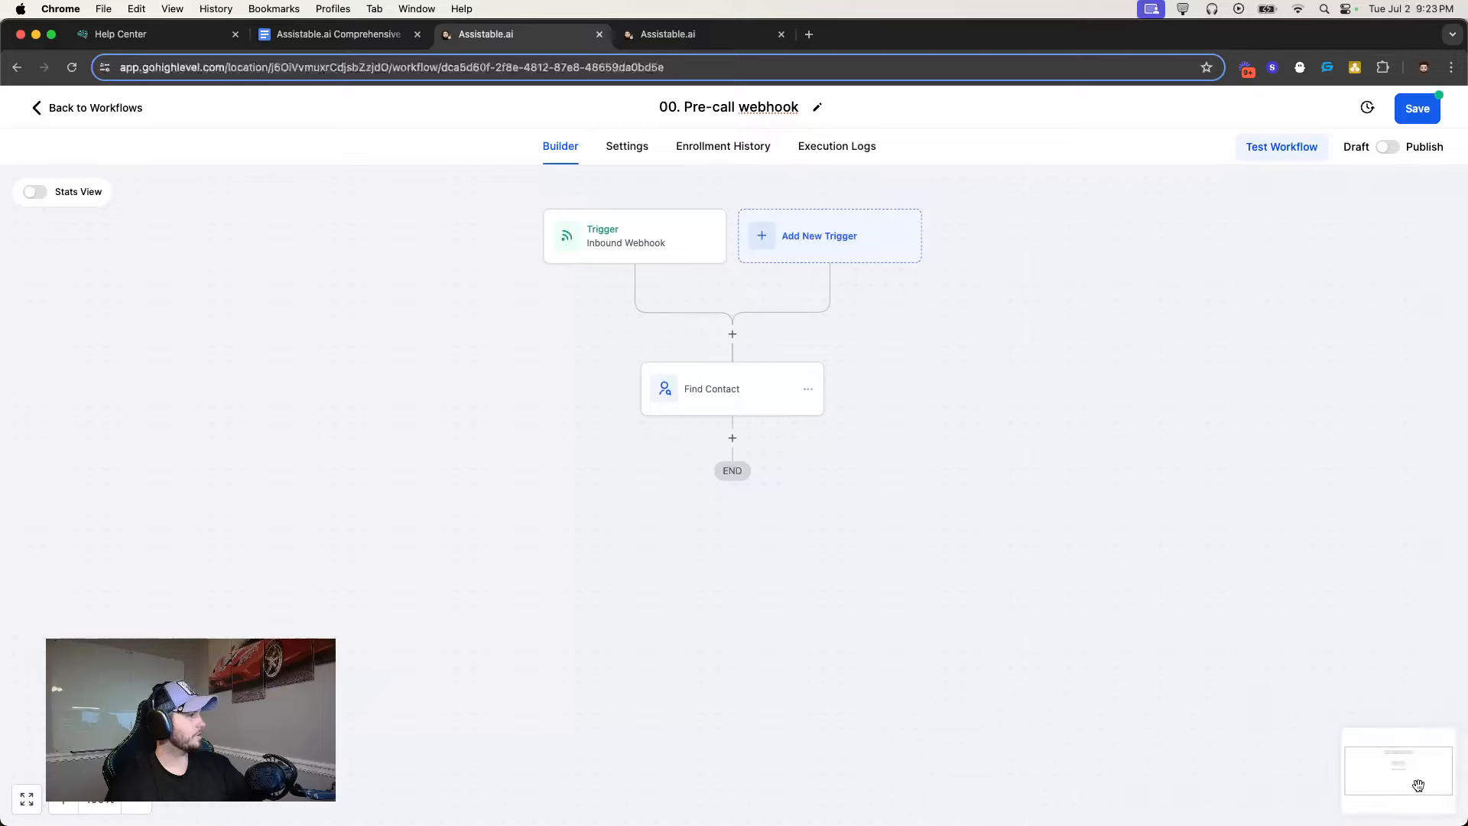
Rename the inbound webhook trigger as "Pre-call webhook sent by assistable" and save the trigger
{"action": "left_click", "coordinate": [659, 263]}
{"action": "double_click", "coordinate": [892, 383]}
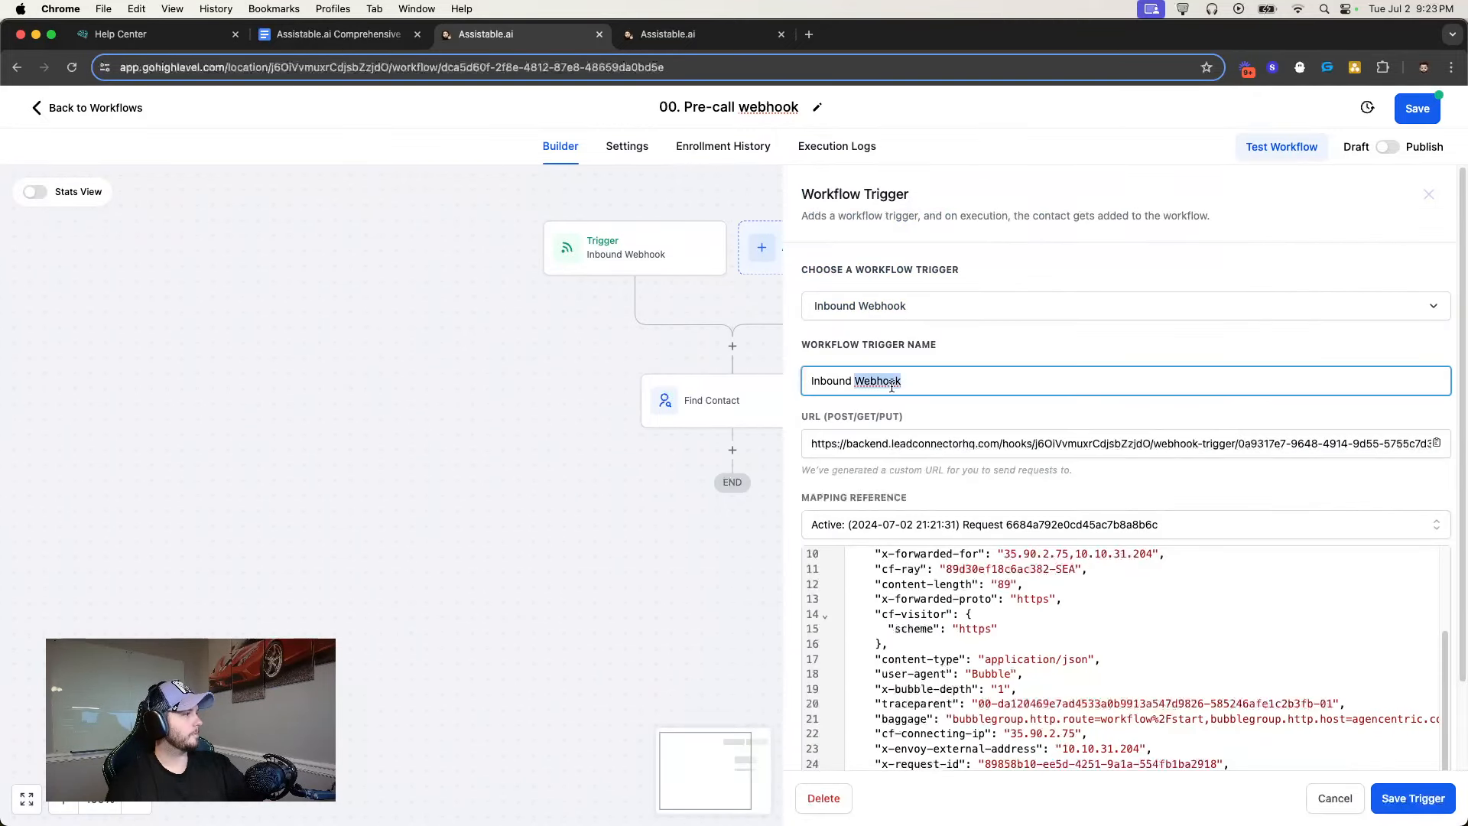
{"action": "triple_click", "coordinate": [891, 386]}
{"action": "type", "text": "Pre-cal"}
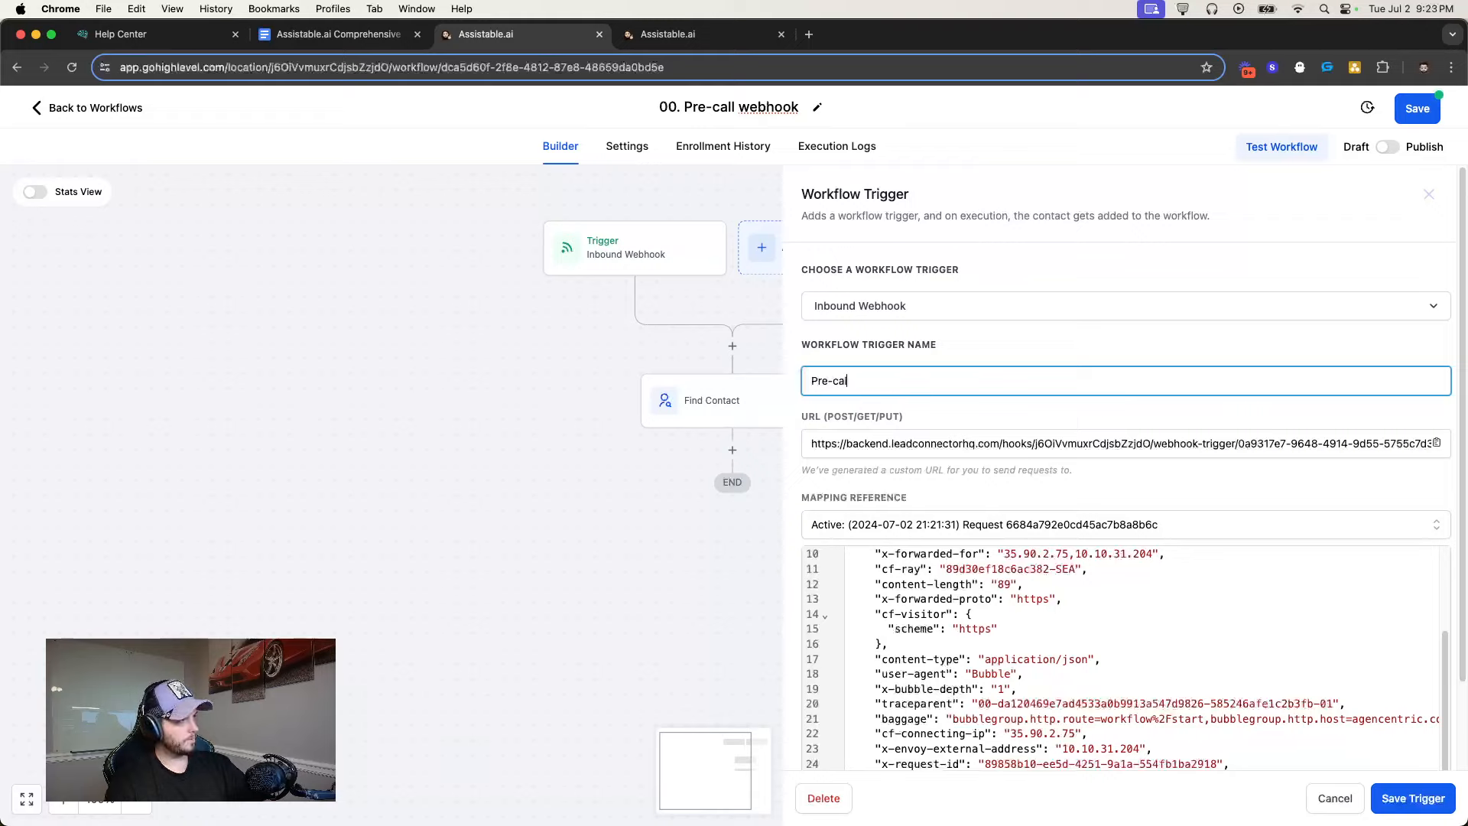
{"action": "type", "text": "l webhook "}
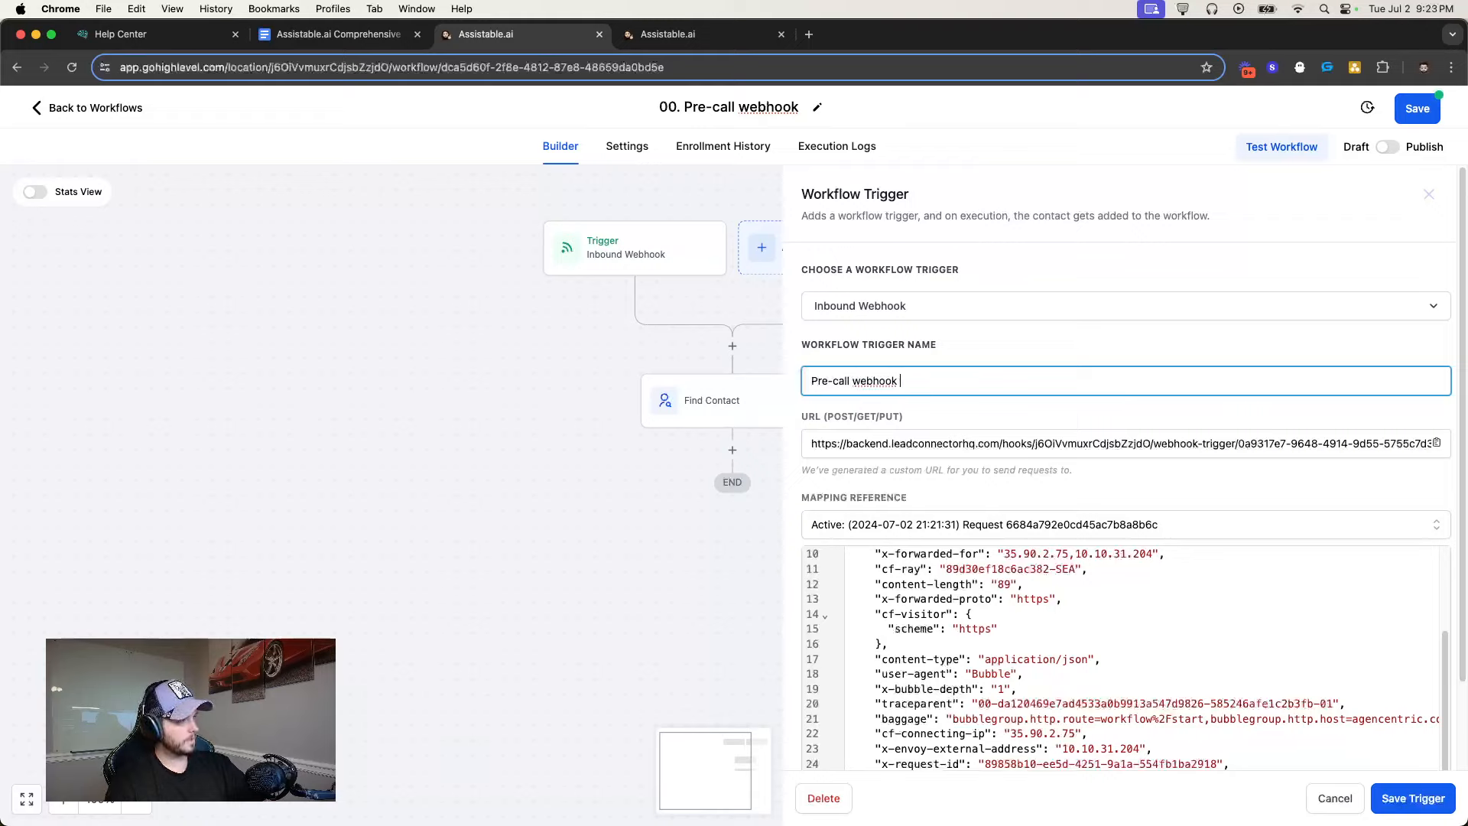
{"action": "type", "text": "sent by assistable"}
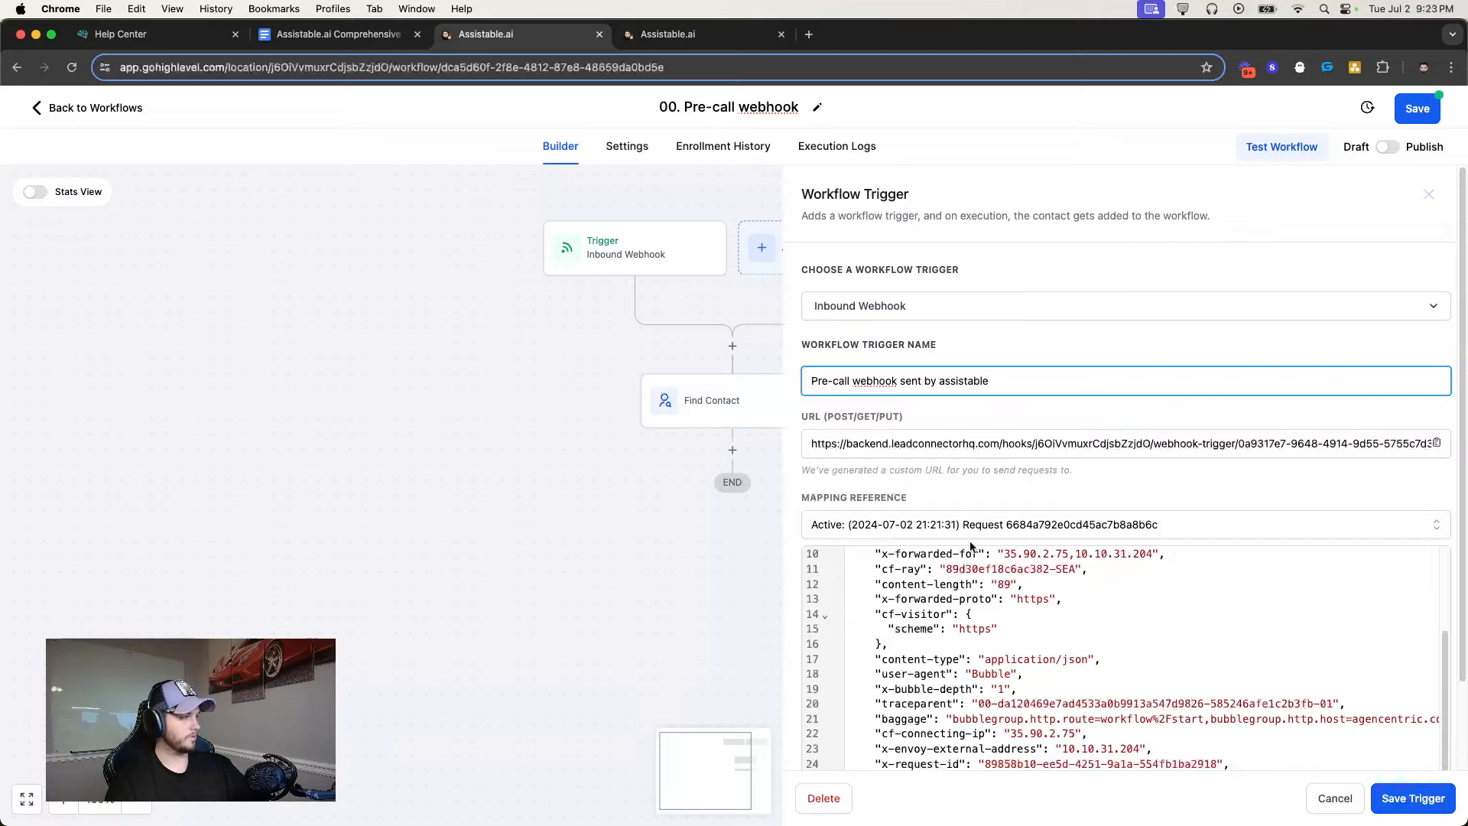
{"action": "left_click", "coordinate": [1388, 795]}
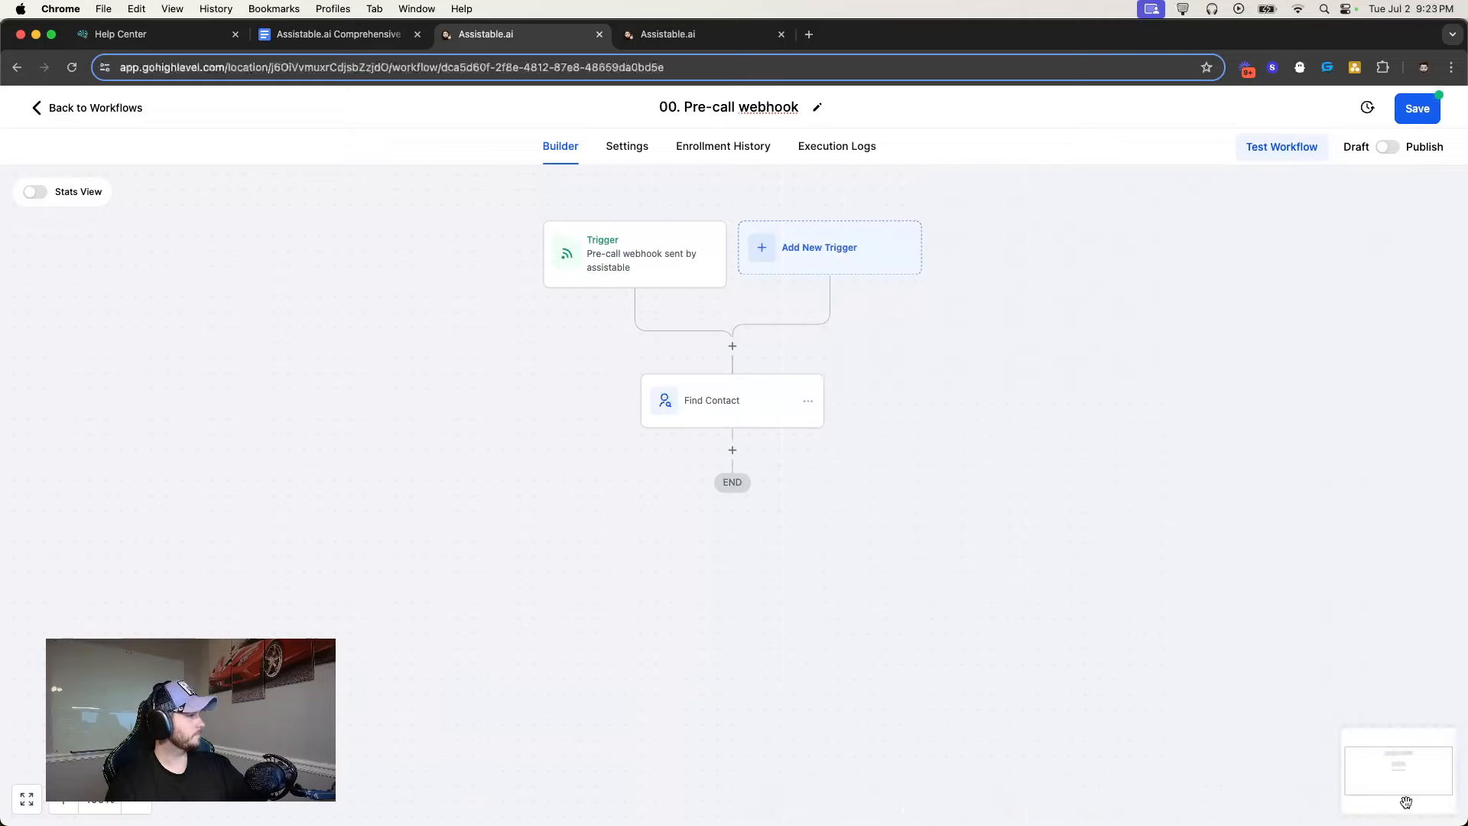
Rename the Find Contact action as "Finding the contact by contact ID" and save the action
{"action": "left_click", "coordinate": [726, 400]}
{"action": "left_click", "coordinate": [1062, 304]}
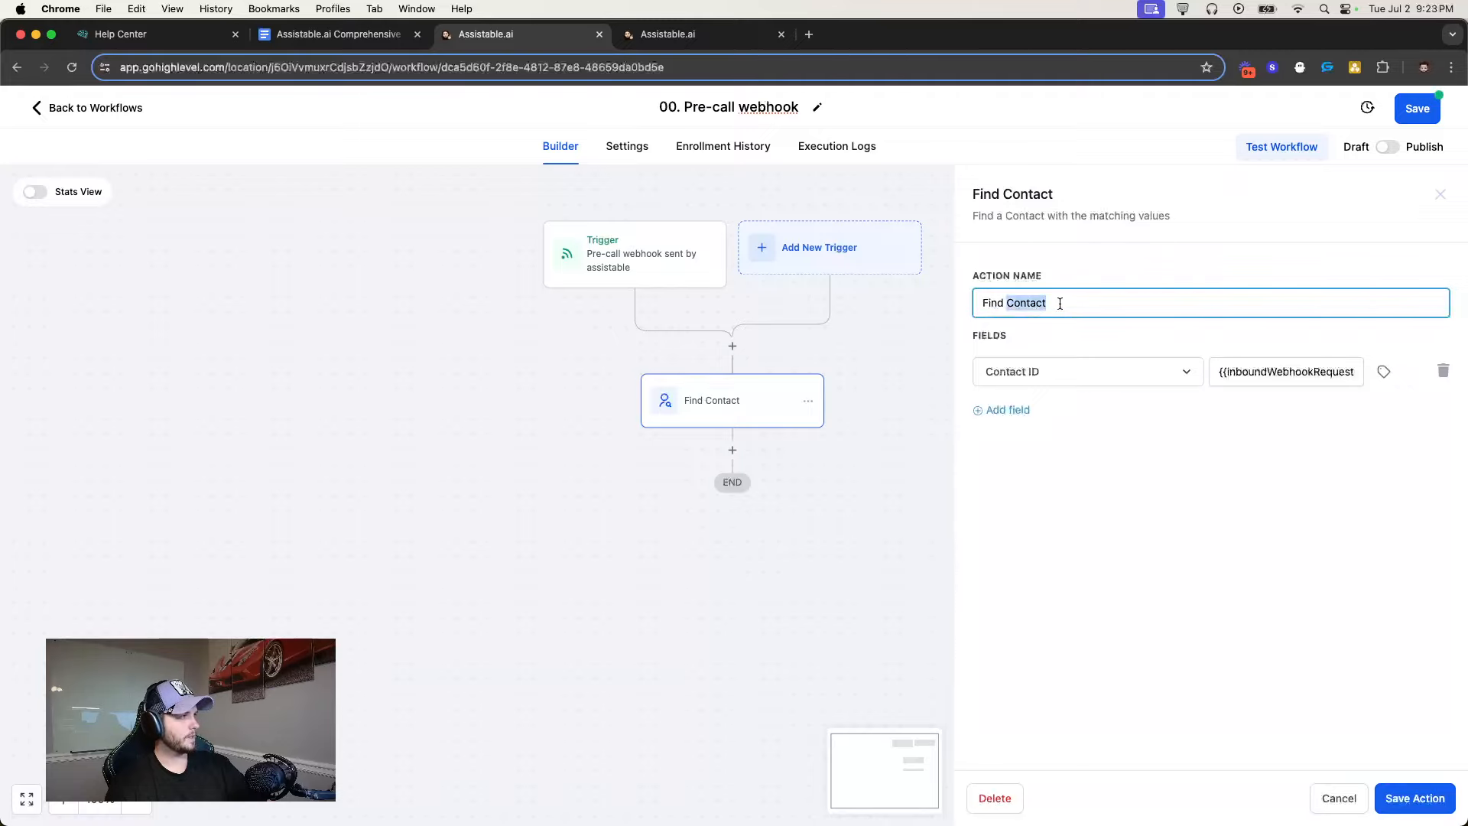
{"action": "triple_click", "coordinate": [1062, 305]}
{"action": "type", "text": "F"}
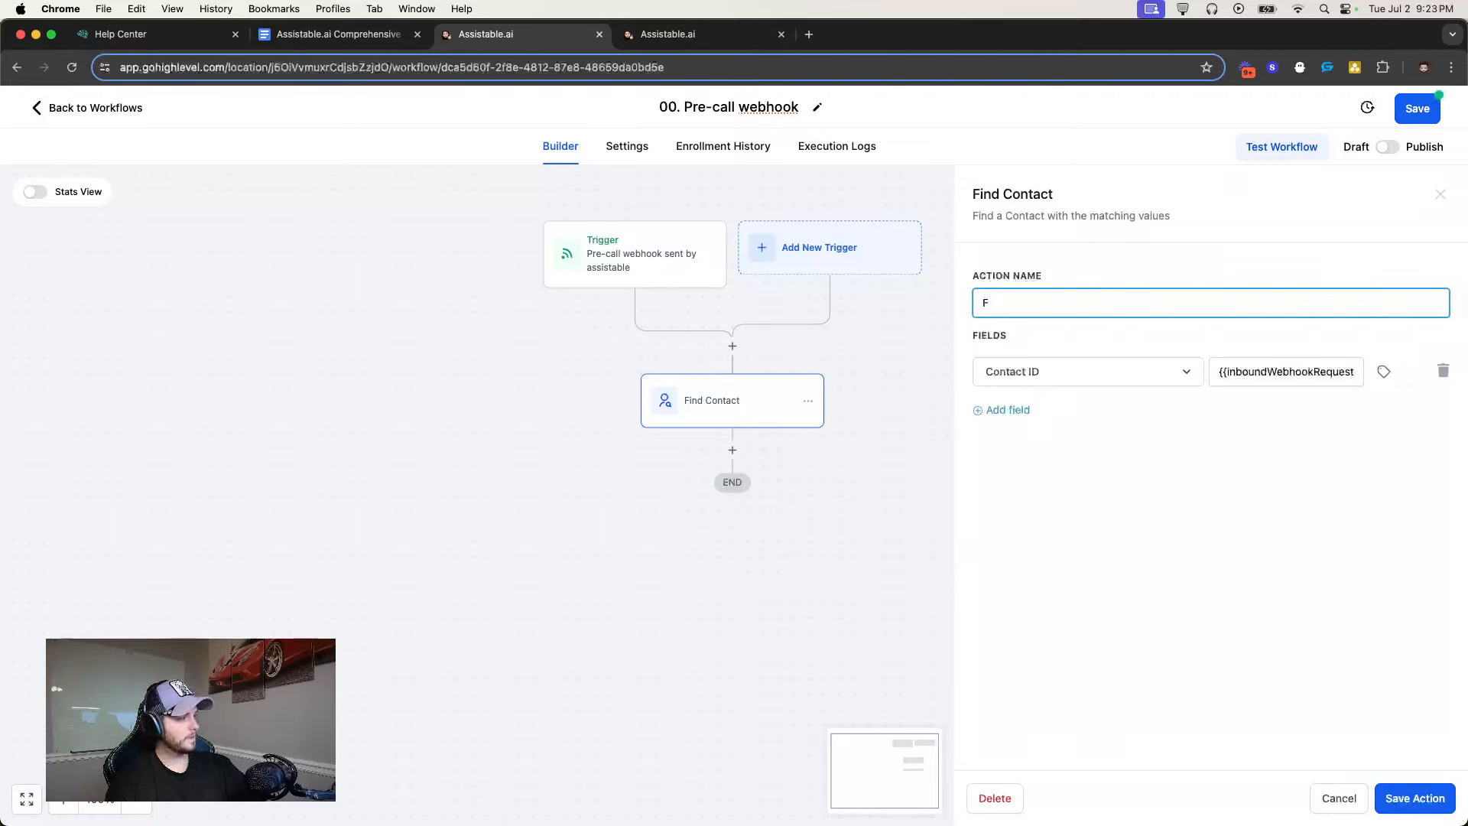
{"action": "type", "text": "inding the con"}
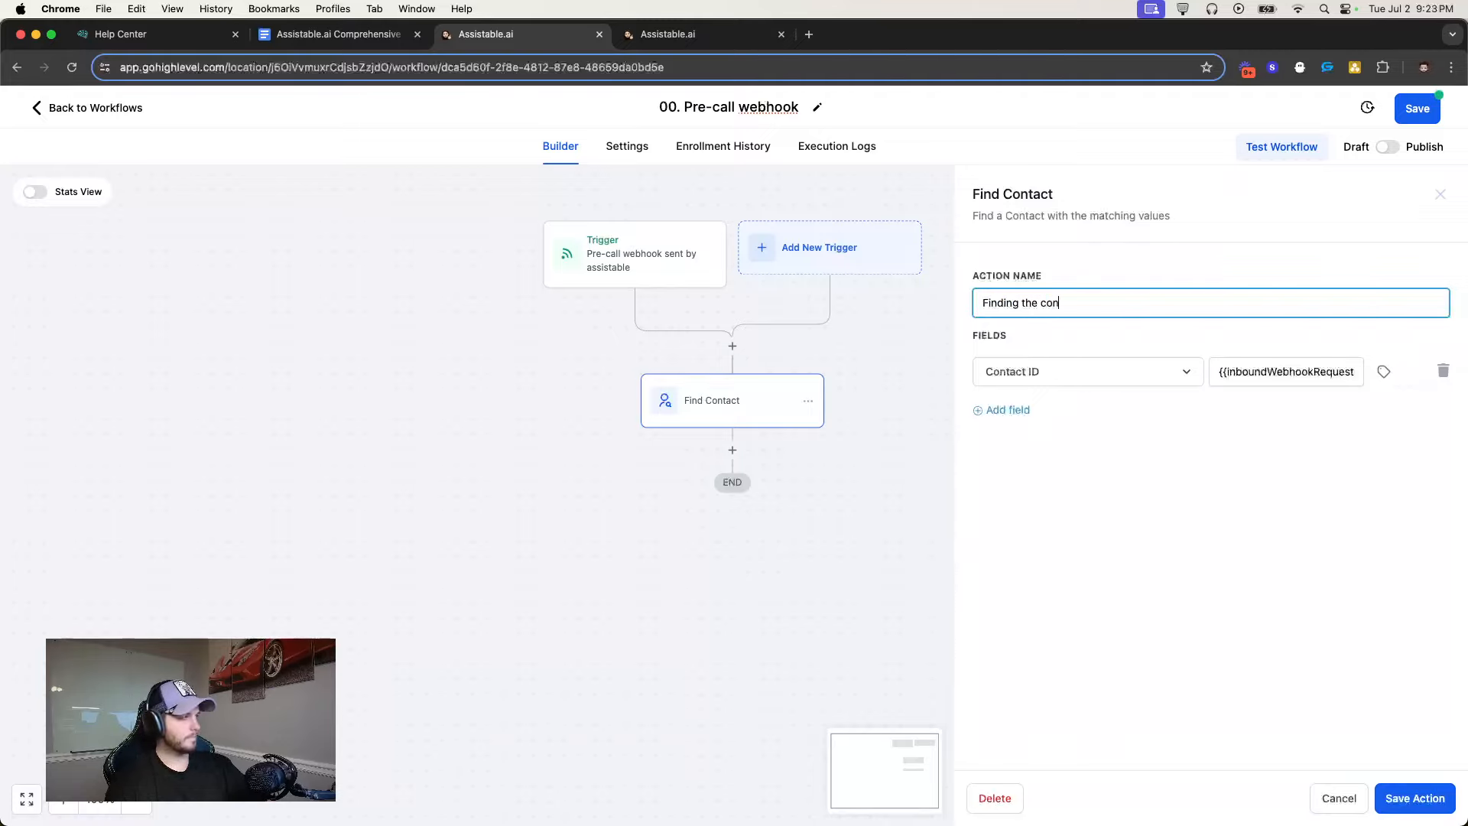
{"action": "type", "text": "tact by contact ID"}
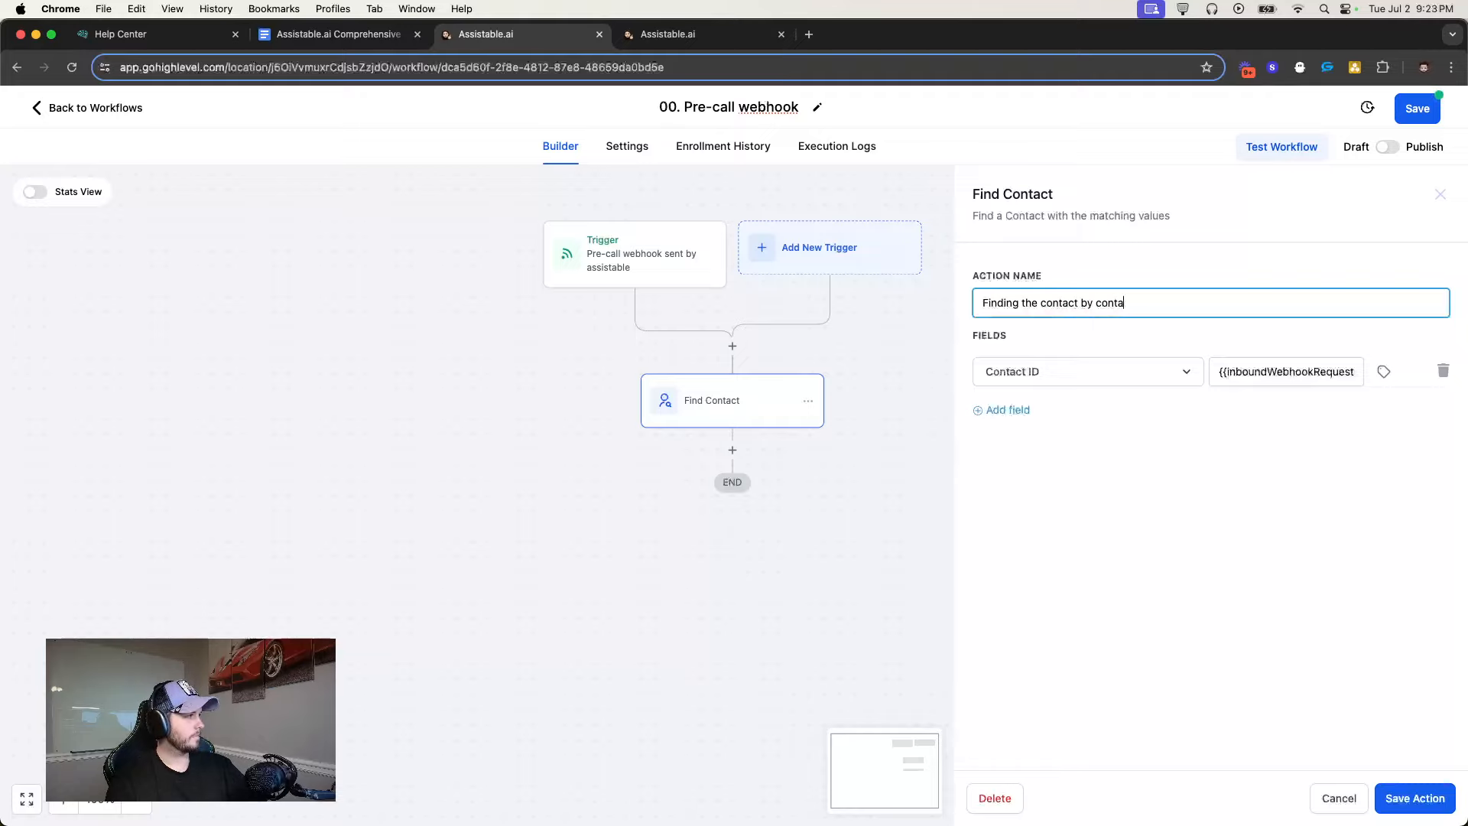
{"action": "left_click", "coordinate": [1407, 797]}
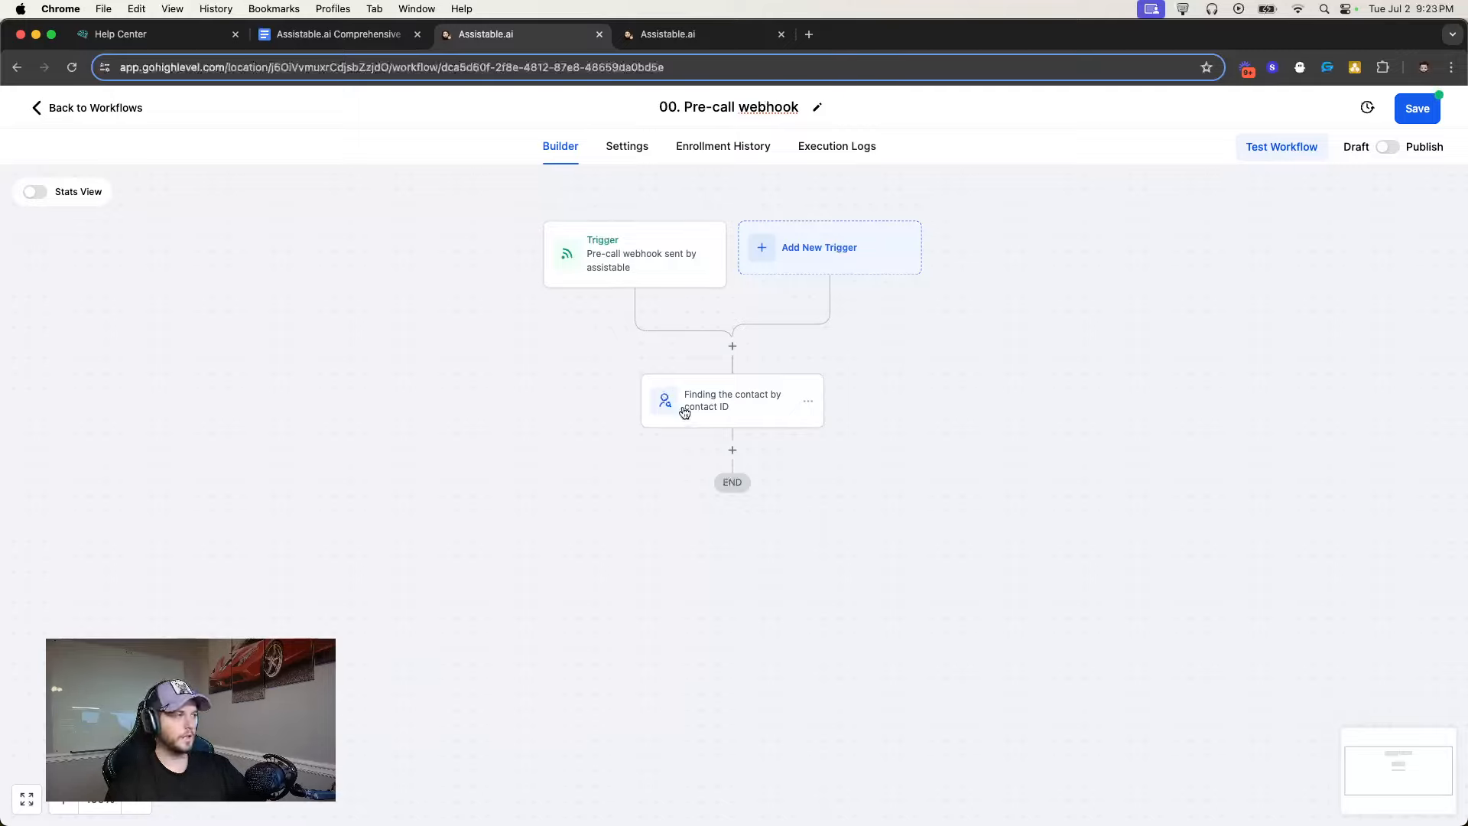
Publish and save the pre-call webhook workflow, then return to the workflow list
{"action": "left_click", "coordinate": [733, 447]}
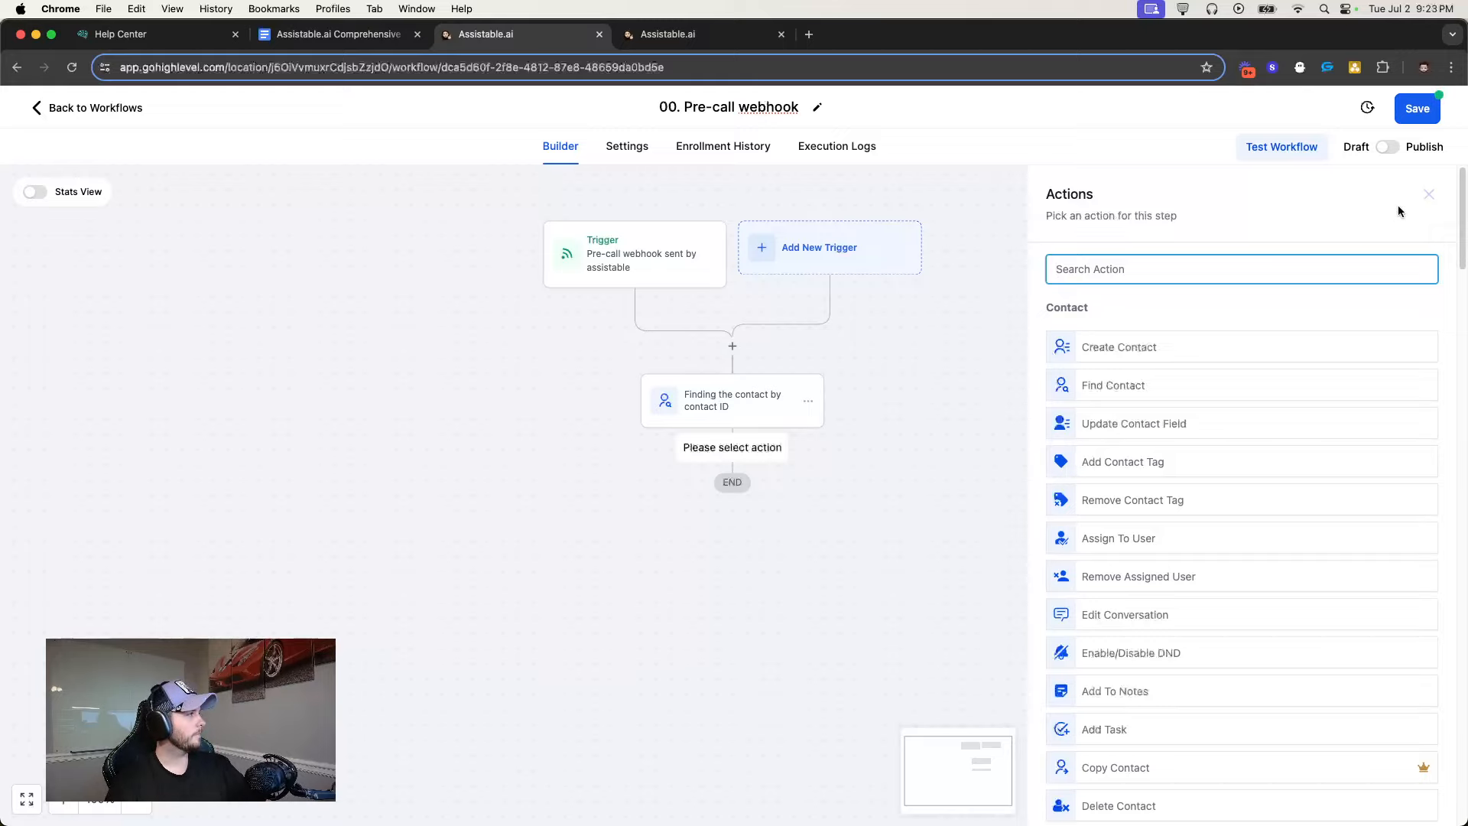
{"action": "left_click", "coordinate": [1425, 197]}
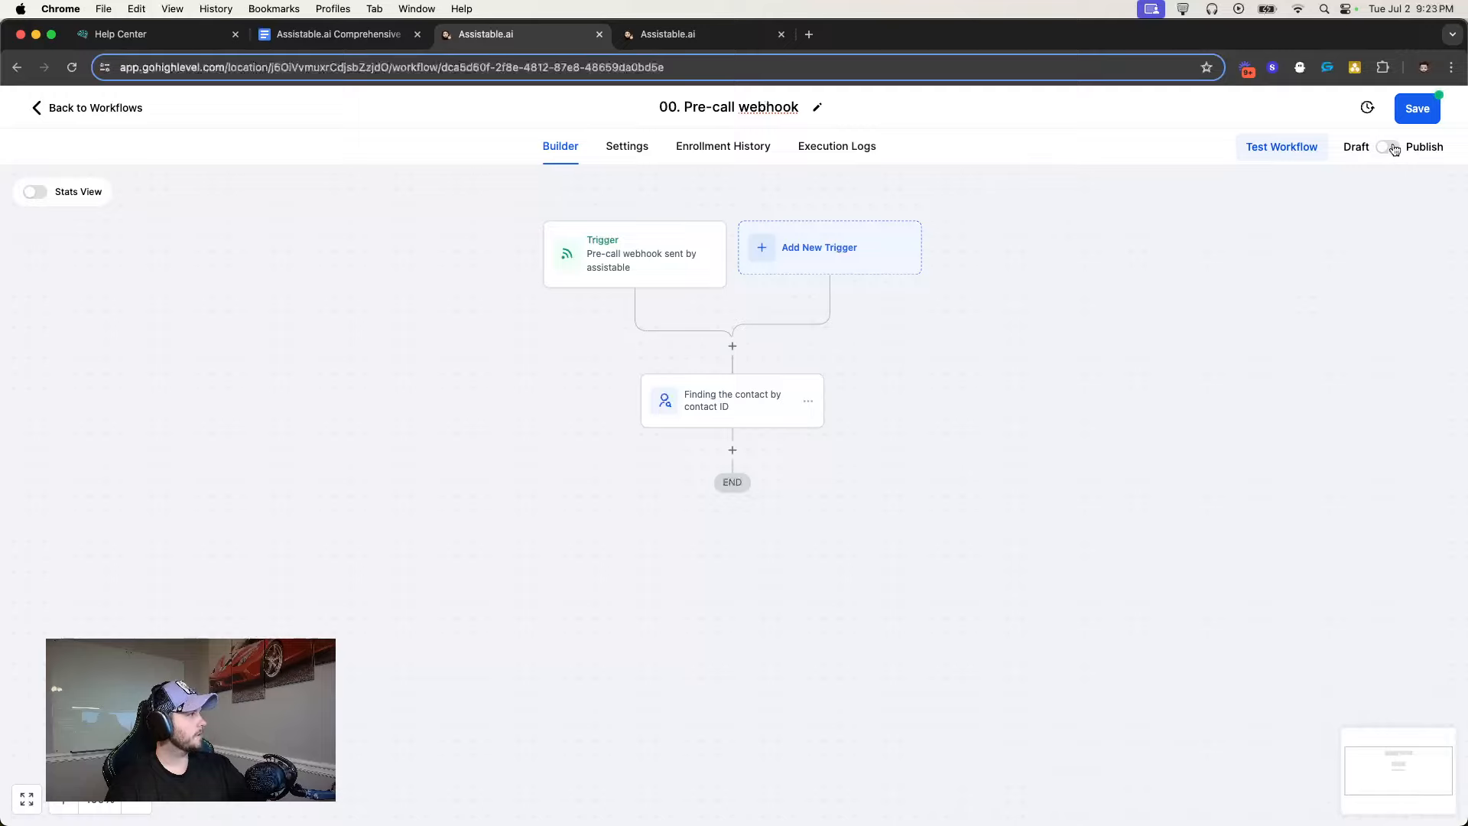
{"action": "left_click", "coordinate": [1388, 147]}
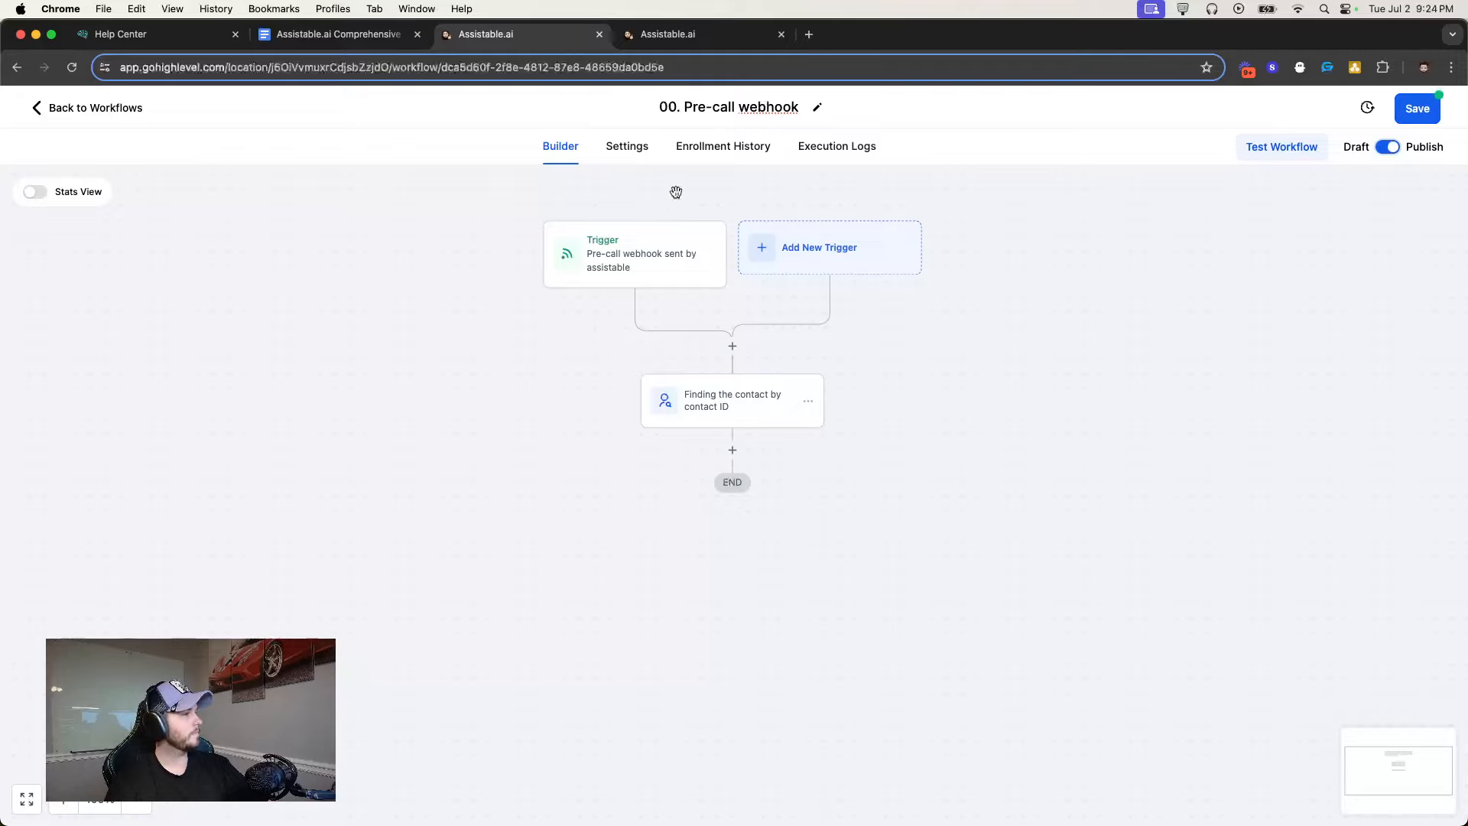
{"action": "left_click", "coordinate": [1416, 107]}
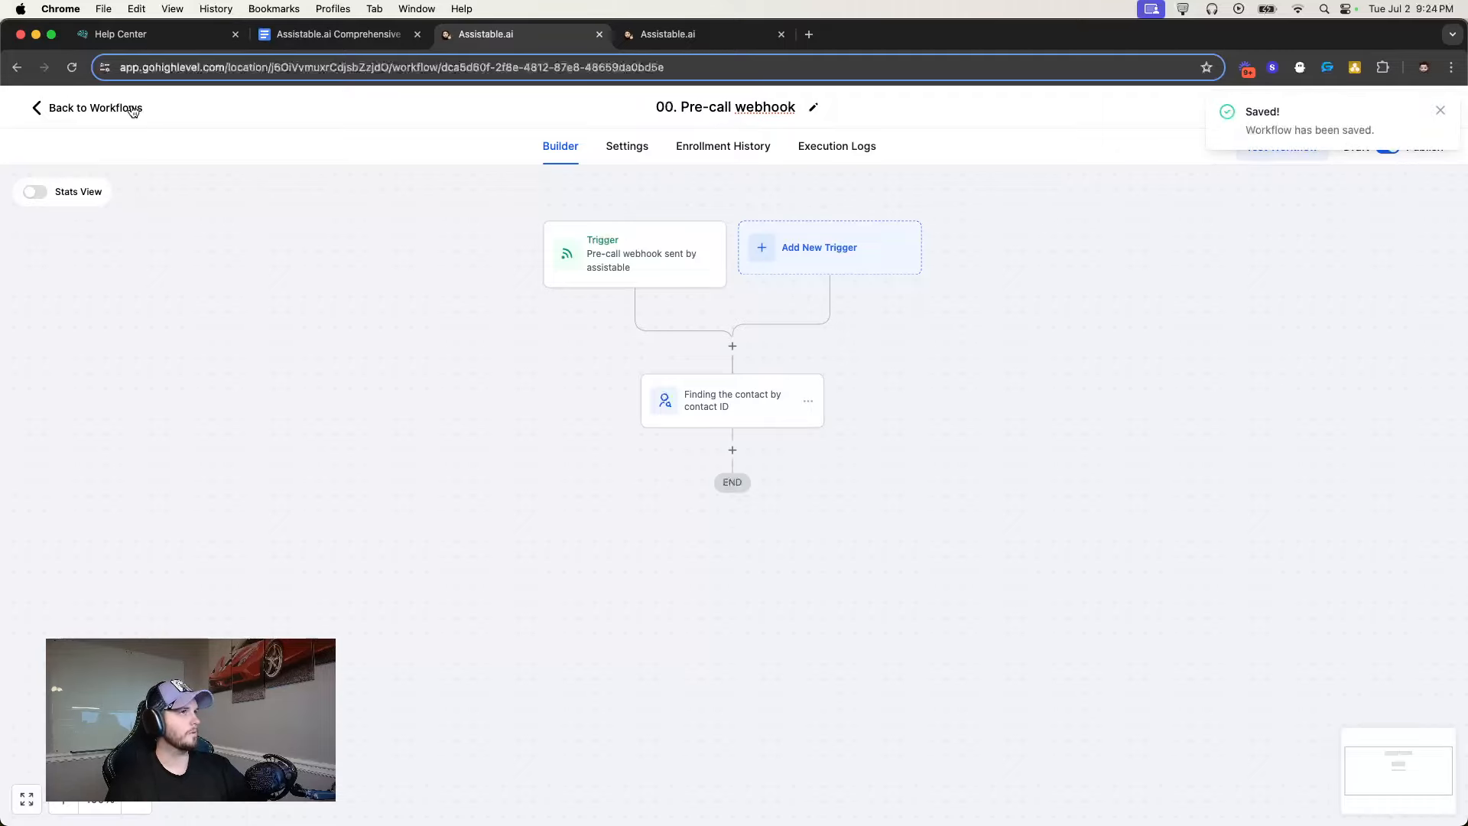
{"action": "left_click", "coordinate": [99, 111]}
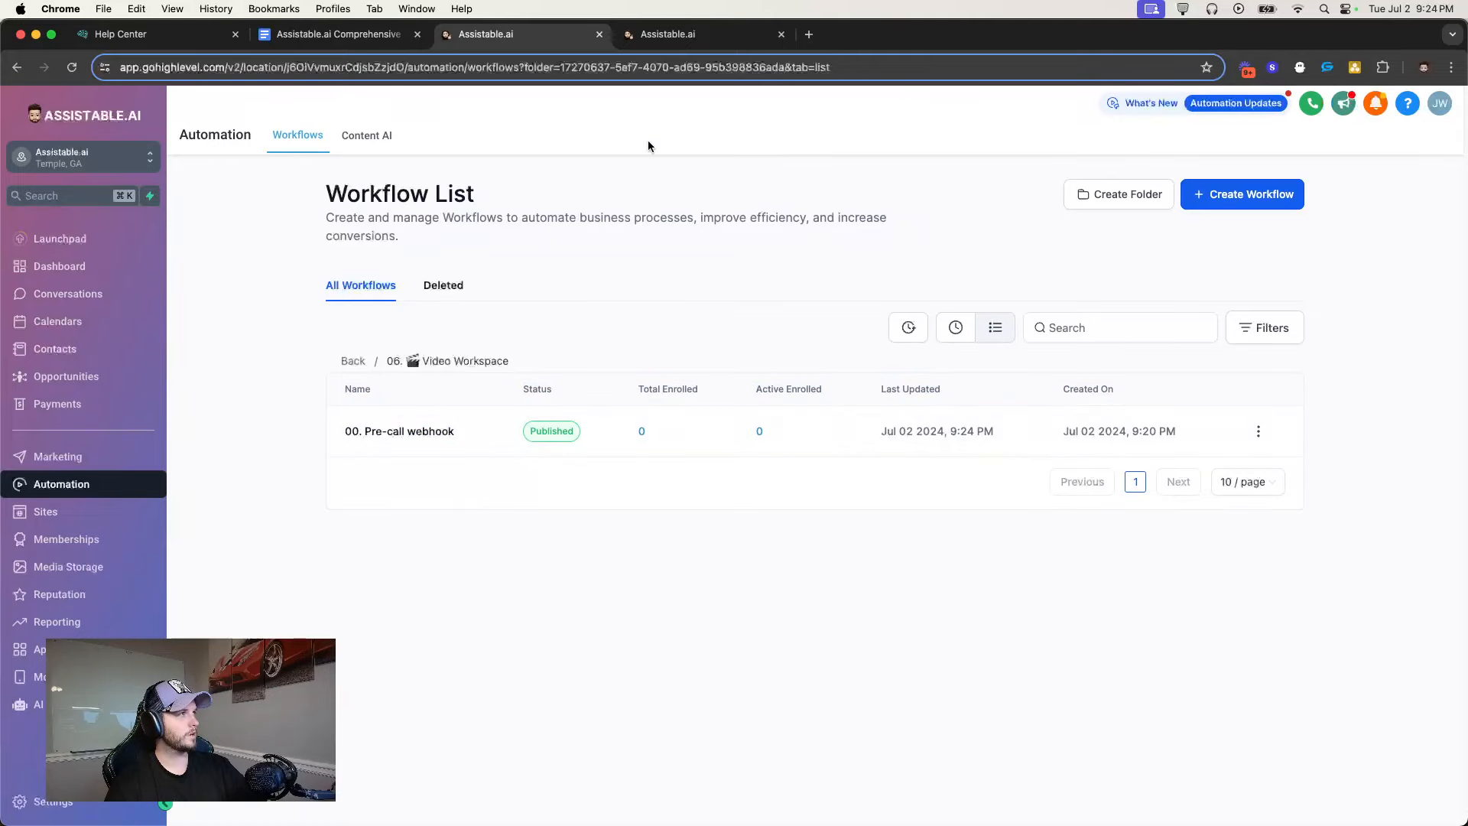
{"action": "left_click", "coordinate": [679, 34]}
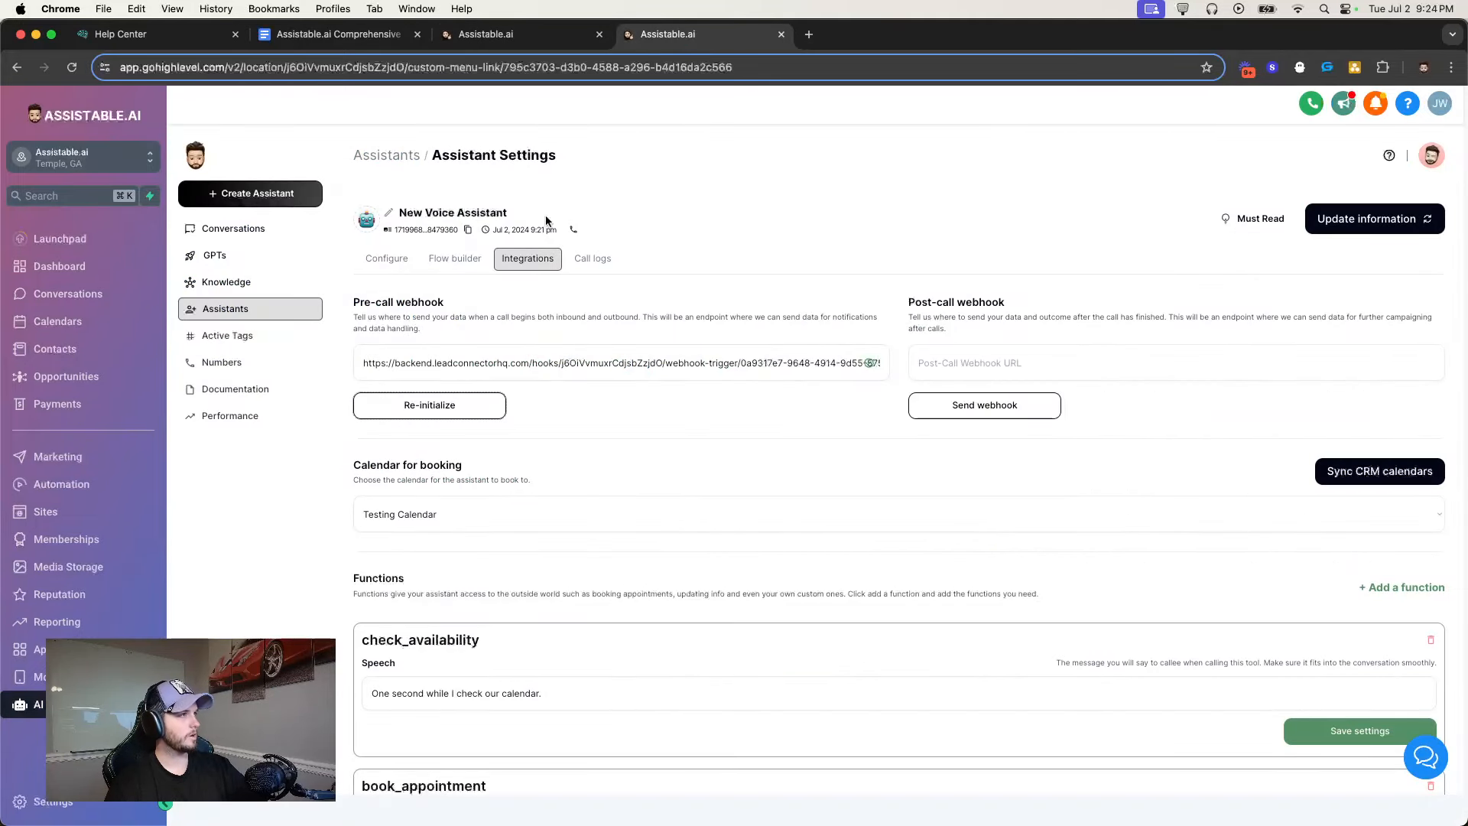
{"action": "left_click", "coordinate": [520, 34]}
{"action": "left_click", "coordinate": [679, 34]}
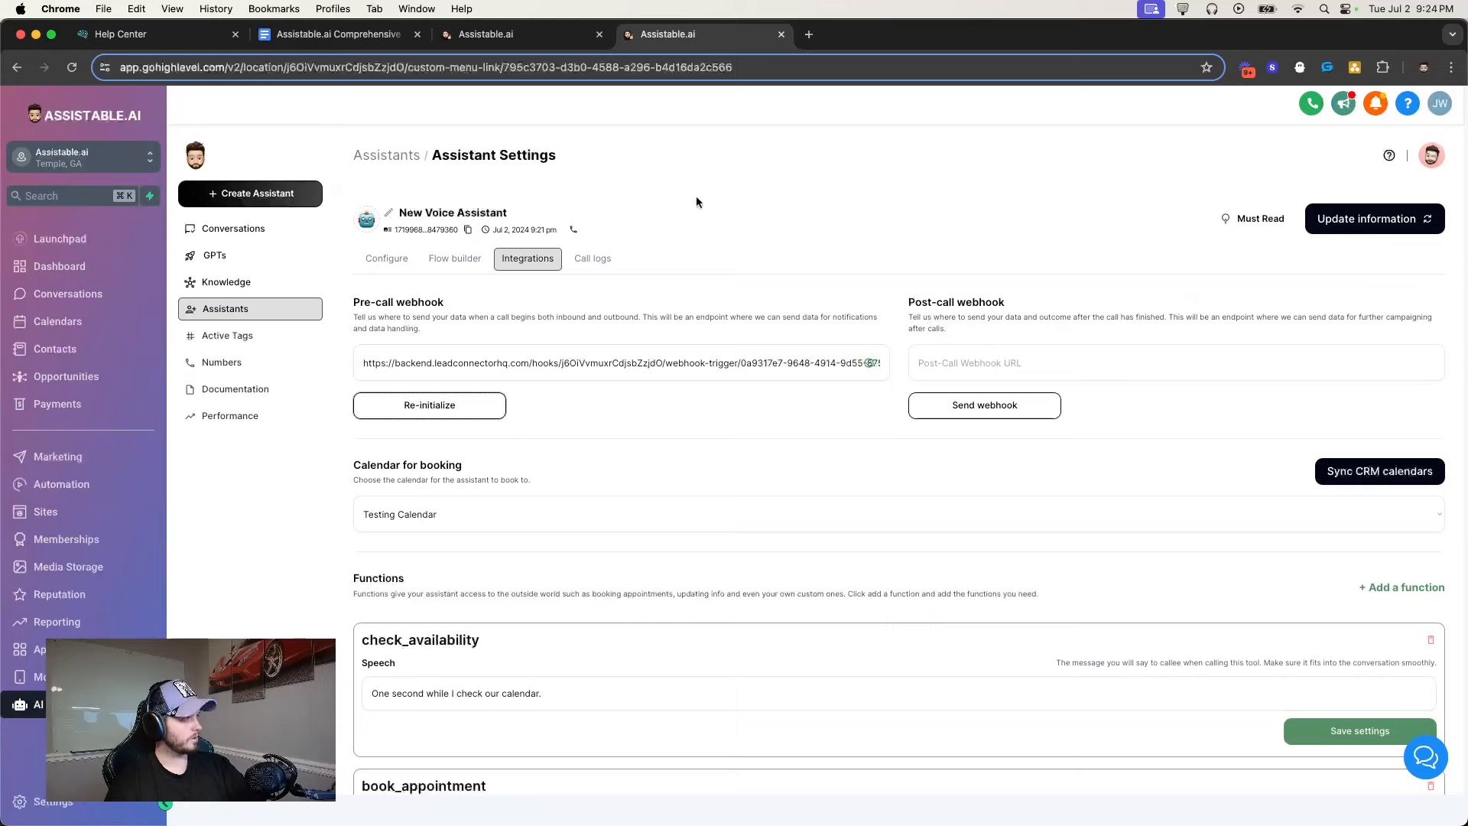
{"action": "left_click", "coordinate": [519, 33]}
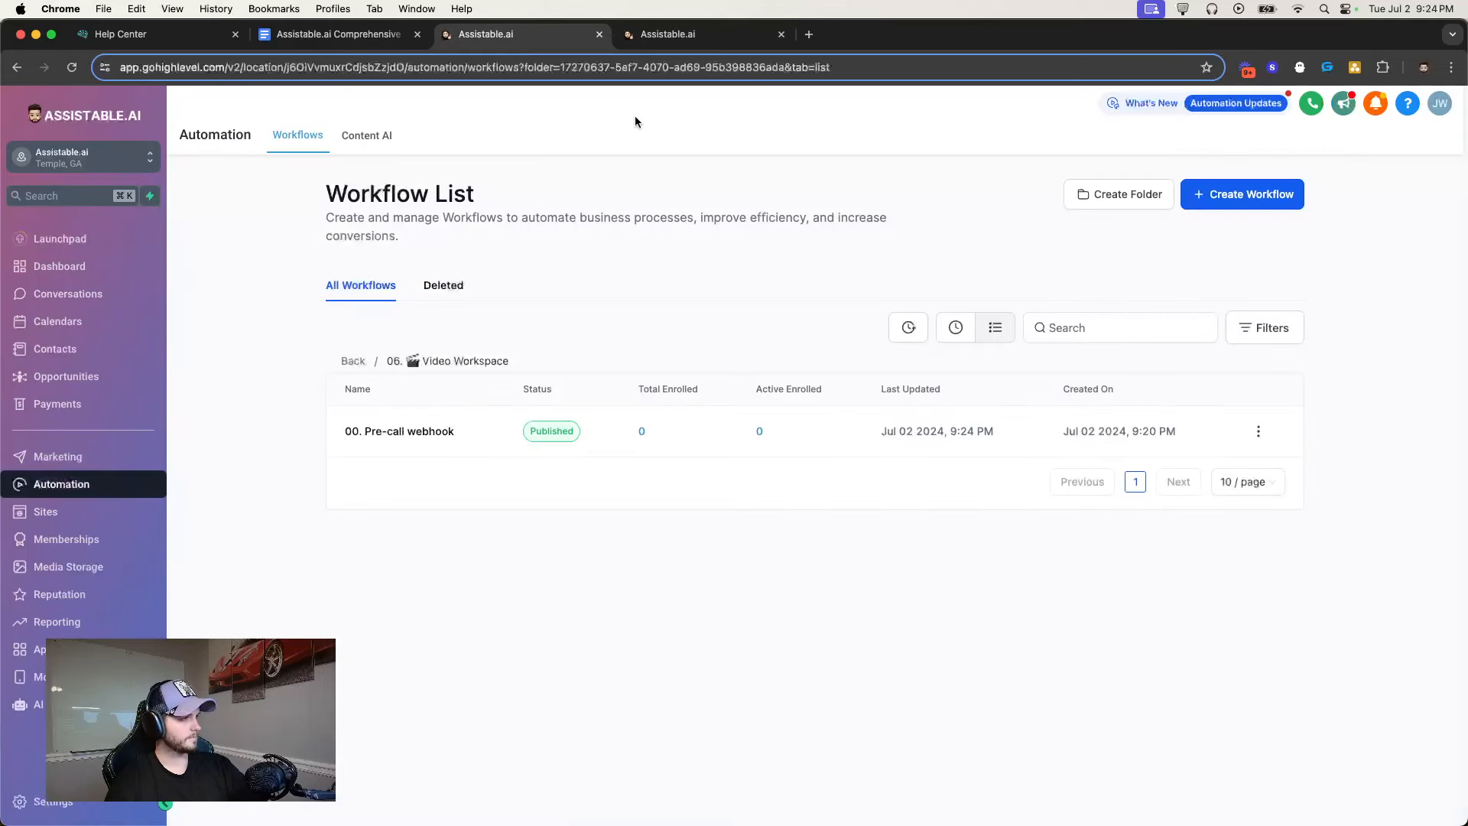
Create a new workflow from scratch and name it "01. Post-call webhook"
{"action": "left_click", "coordinate": [1211, 201]}
{"action": "left_click", "coordinate": [1211, 254]}
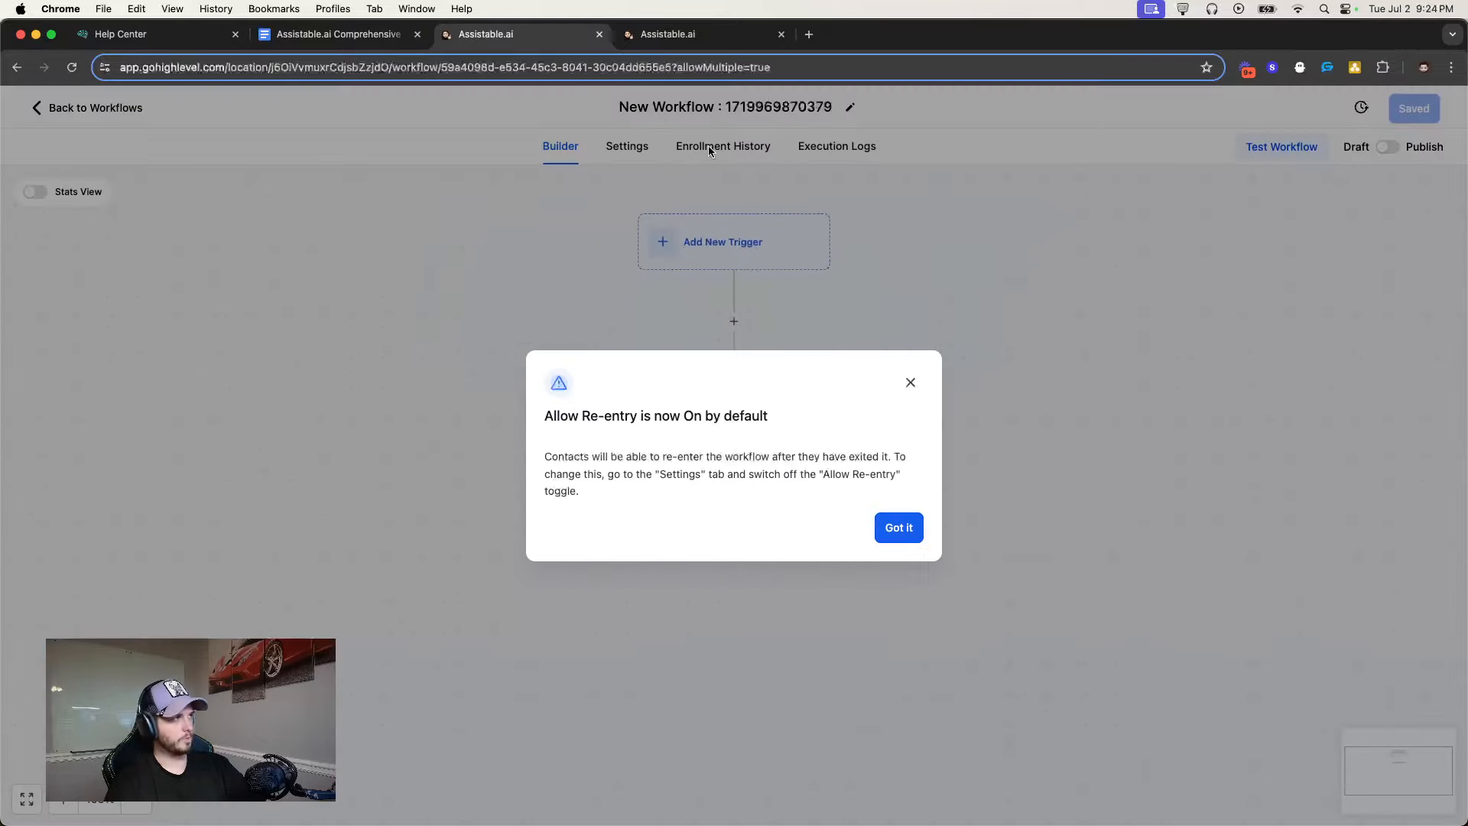
{"action": "left_click", "coordinate": [896, 526]}
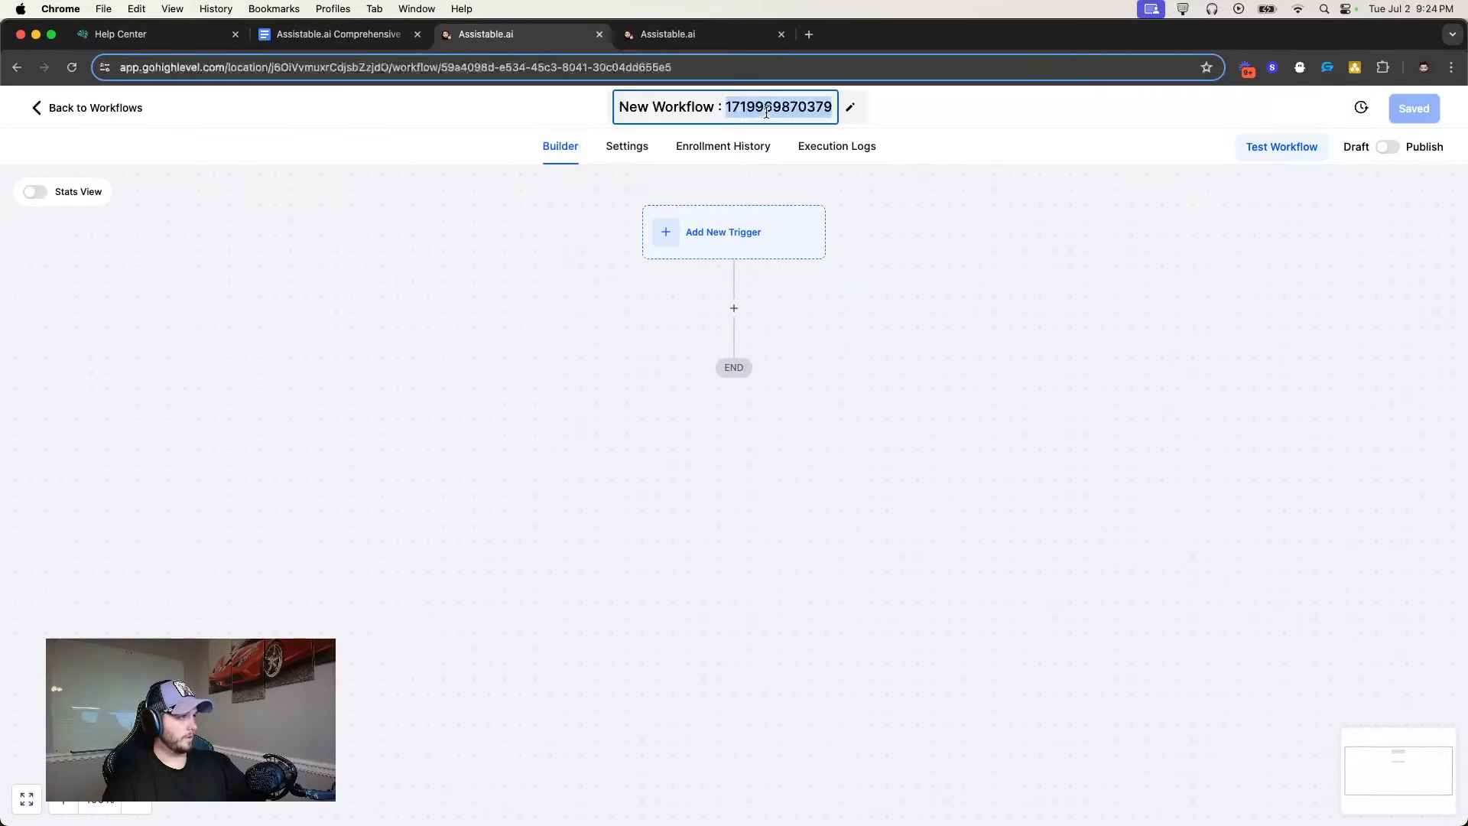
{"action": "type", "text": "01. P"}
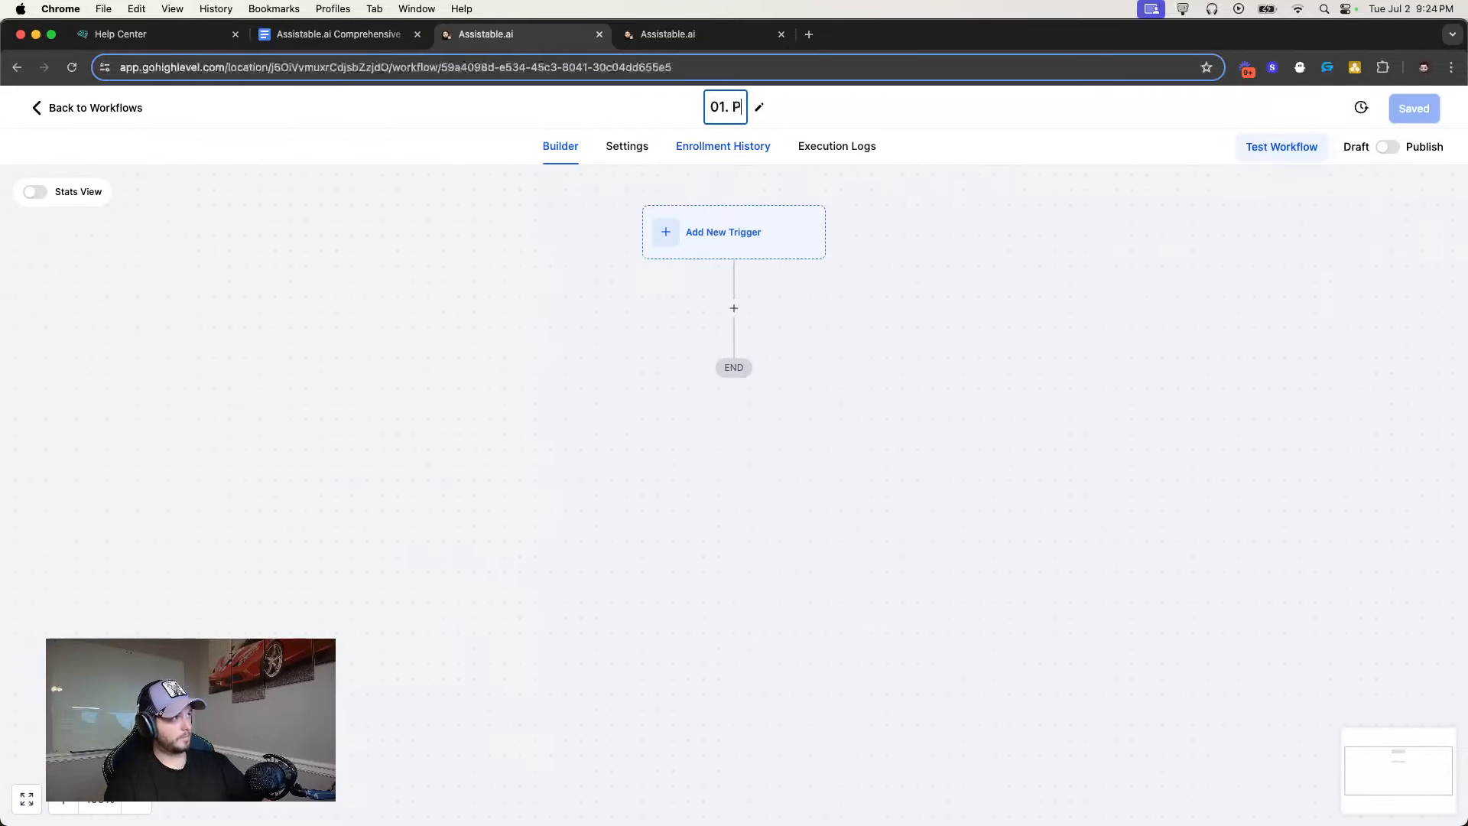
{"action": "type", "text": "ost-call webhook"}
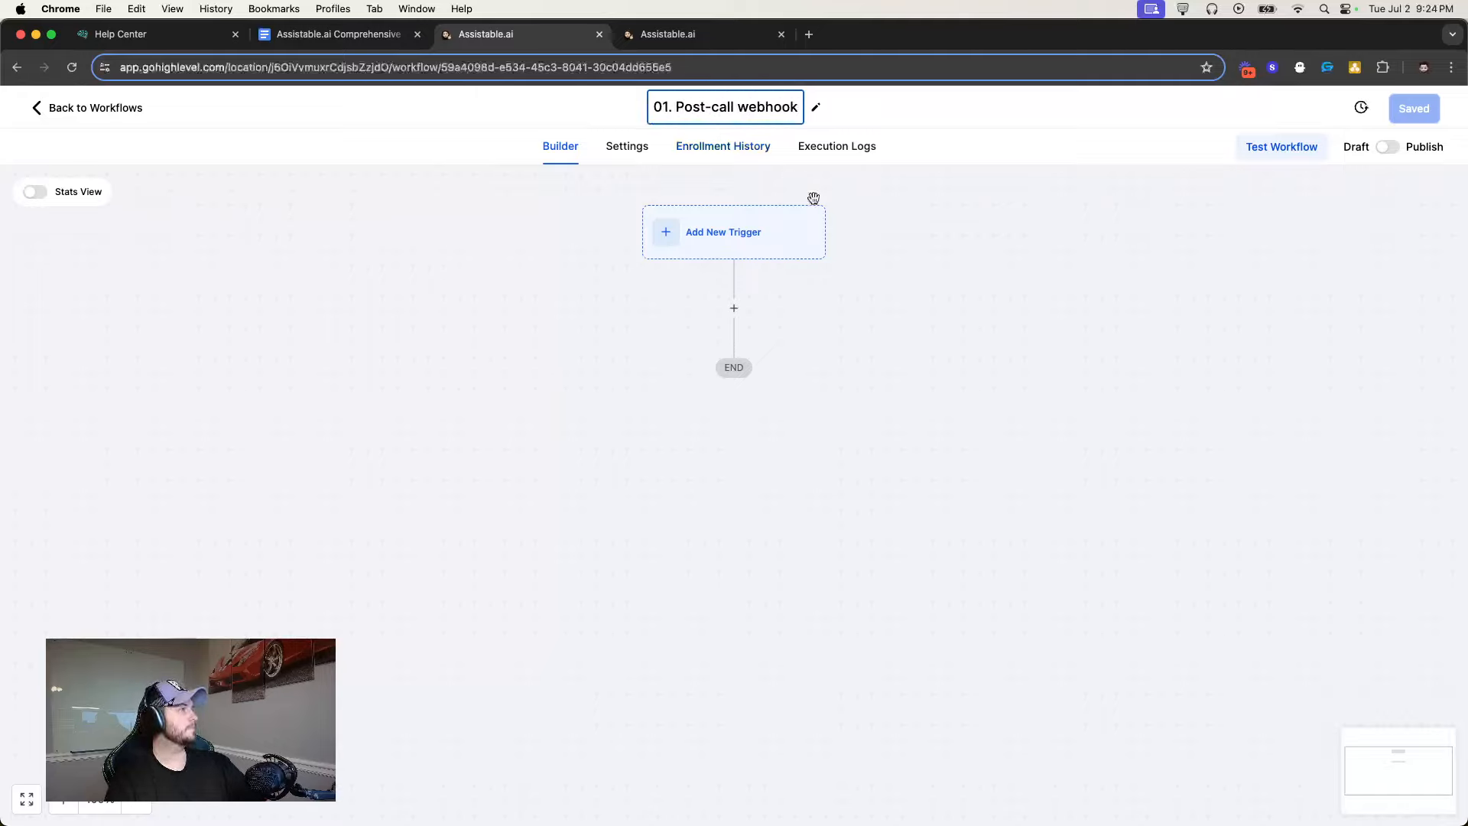
{"action": "key", "text": "Return"}
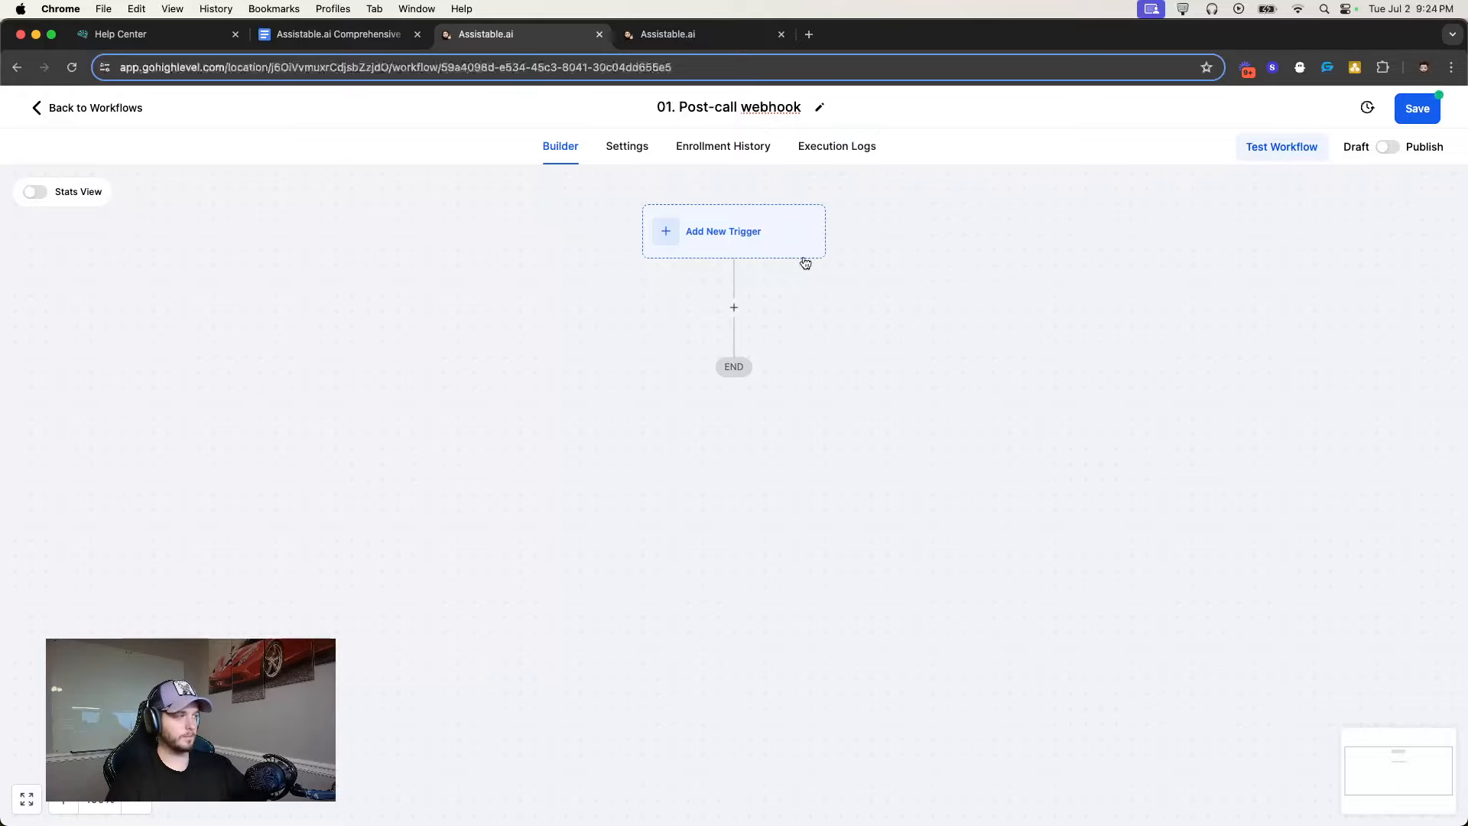
Add an Inbound Webhook trigger to the workflow and name it "Post-call webhook sent by assistable"
{"action": "left_click", "coordinate": [716, 249]}
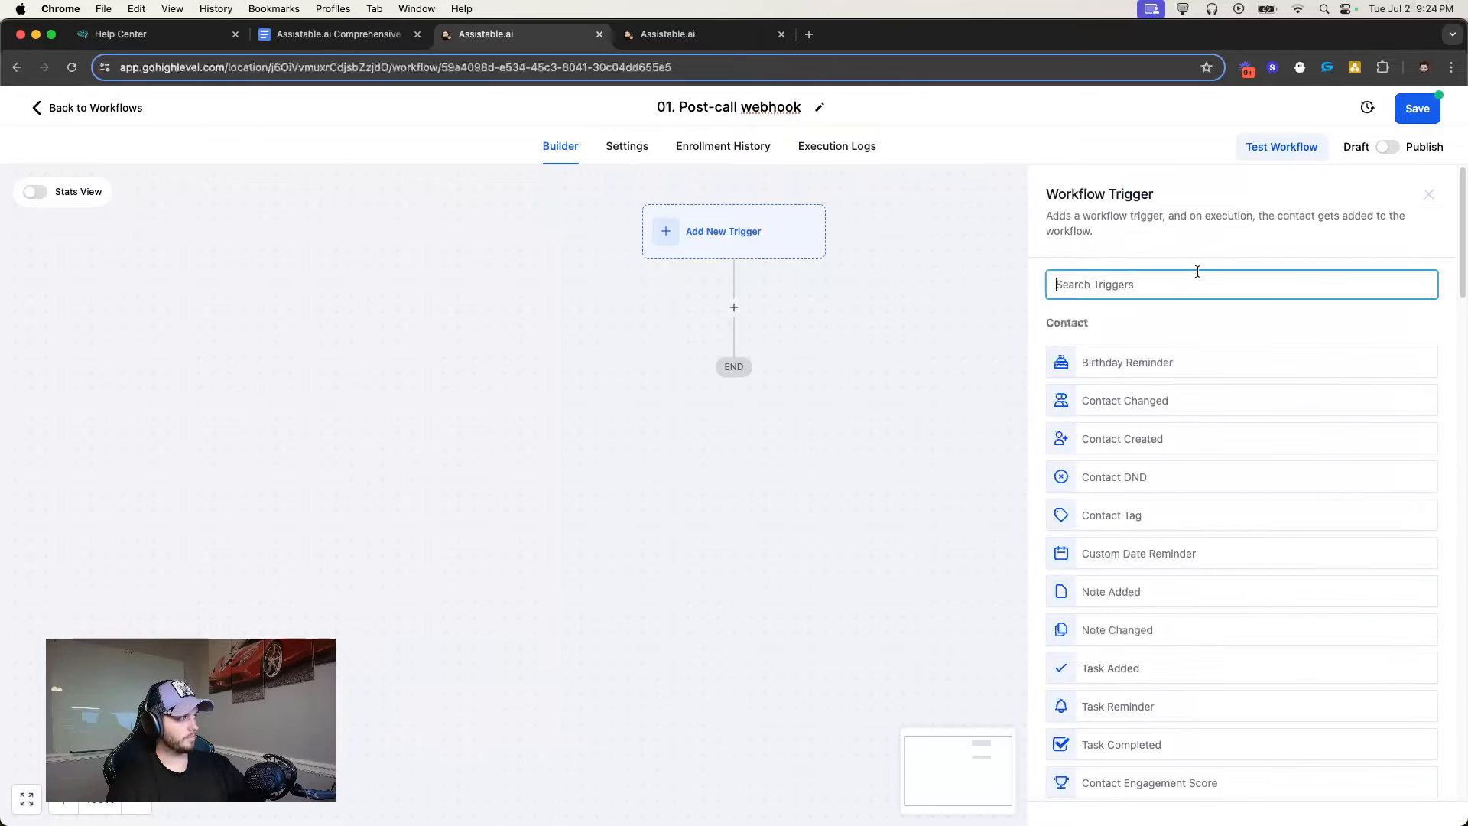
{"action": "type", "text": "inbound"}
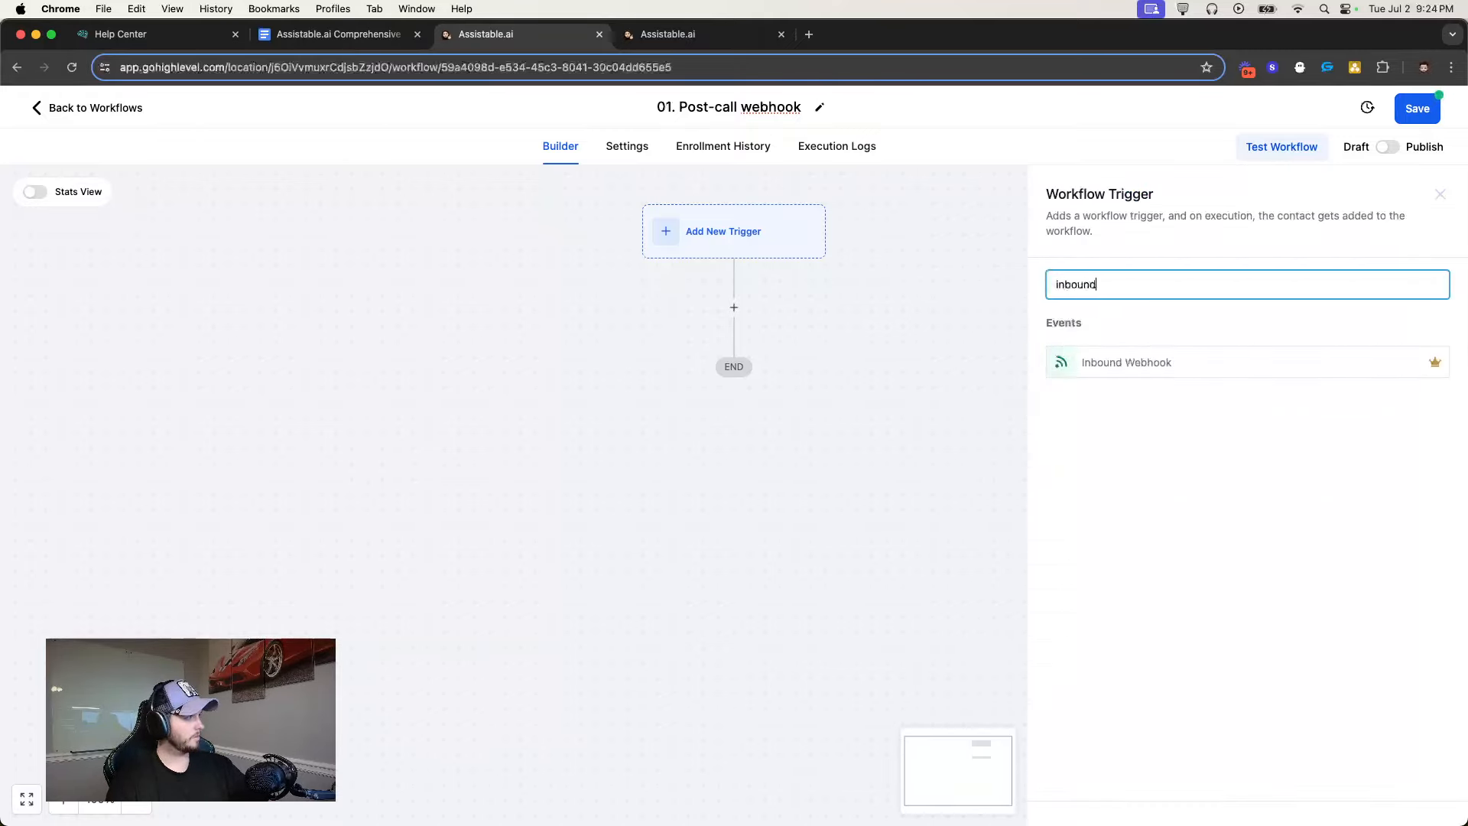
{"action": "left_click", "coordinate": [1103, 379]}
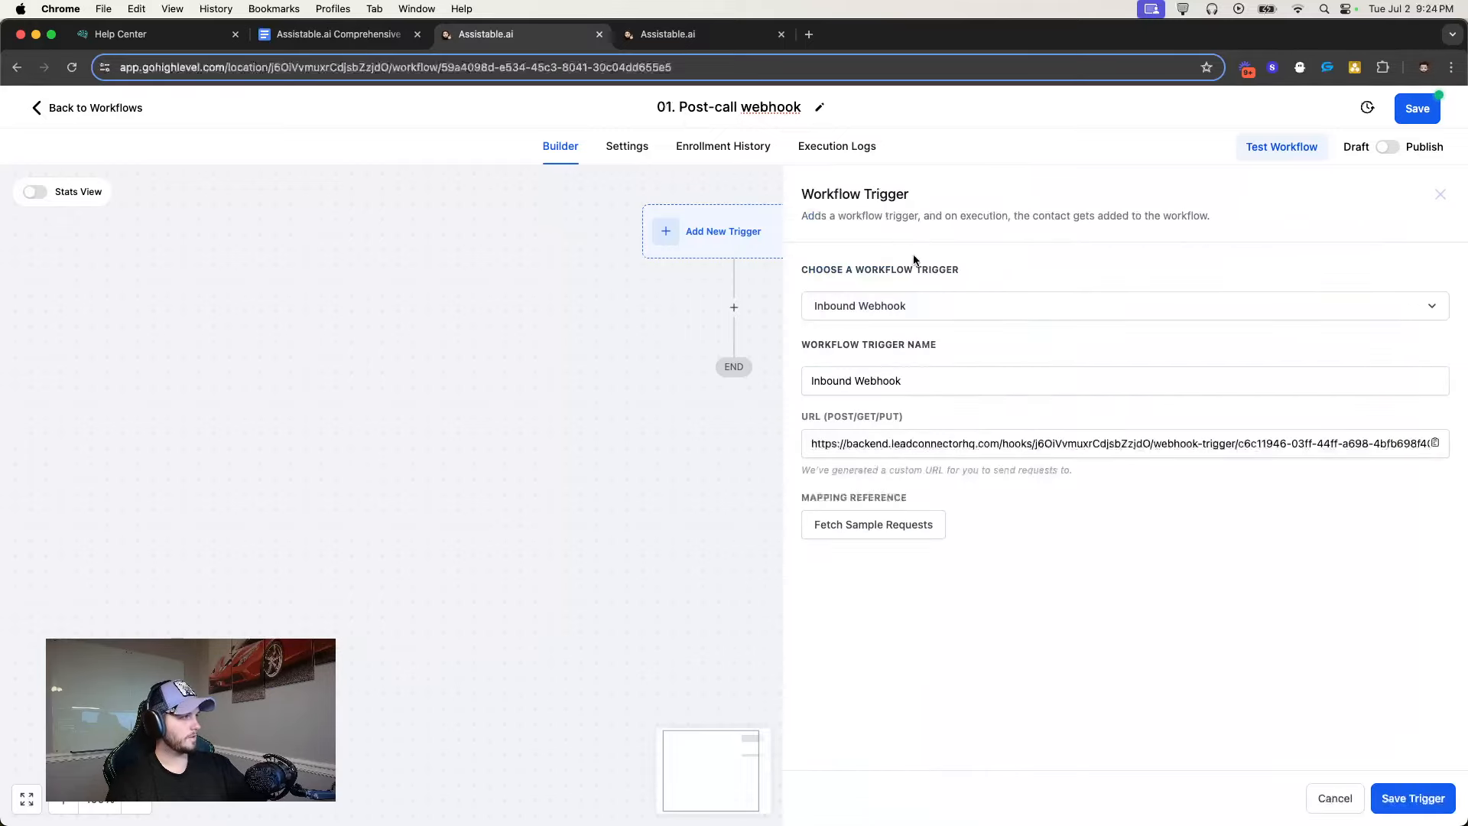
{"action": "triple_click", "coordinate": [927, 380]}
{"action": "type", "text": "Post-call"}
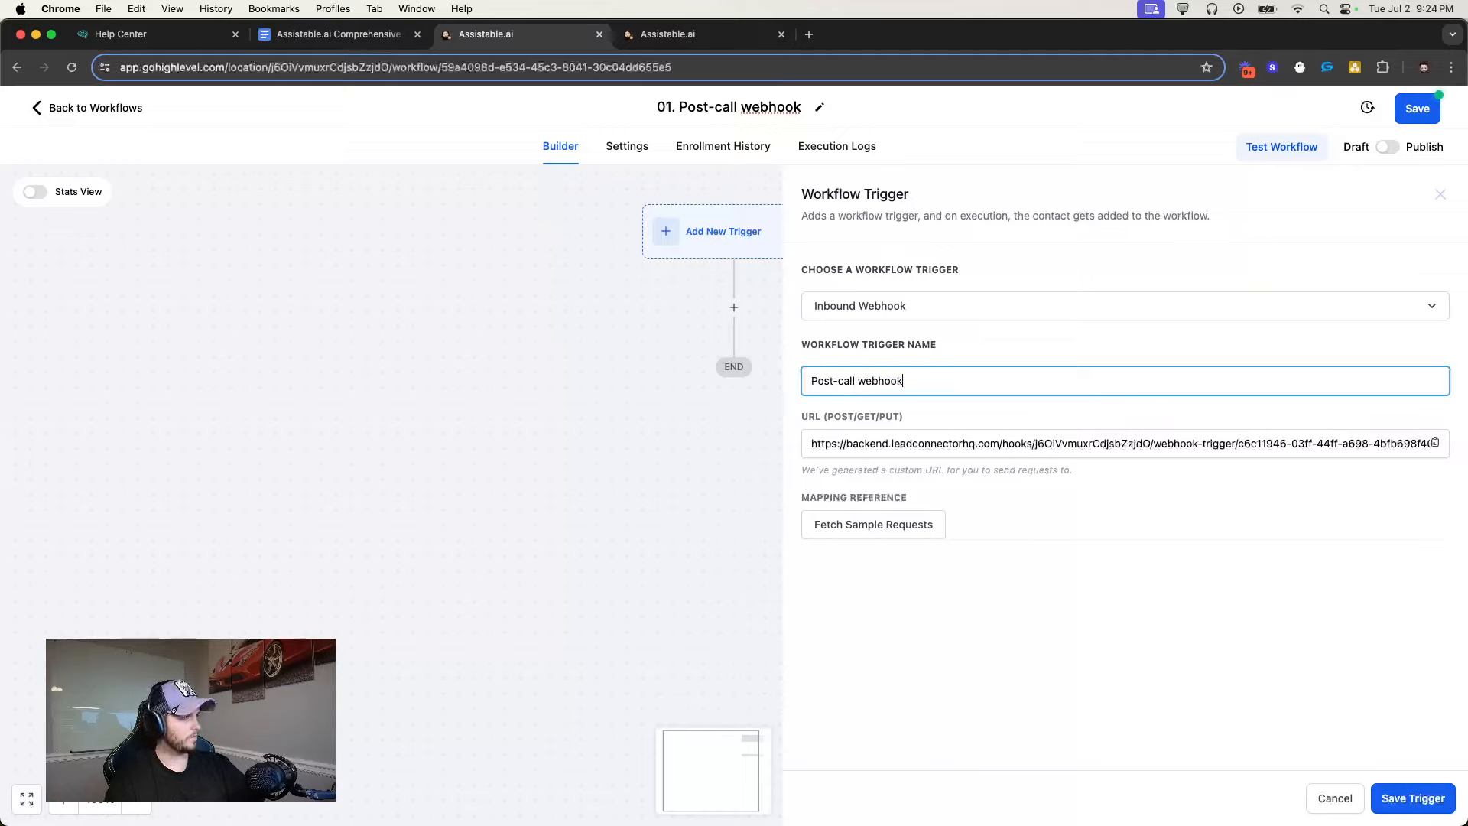
{"action": "type", "text": " webhook sent by assistable"}
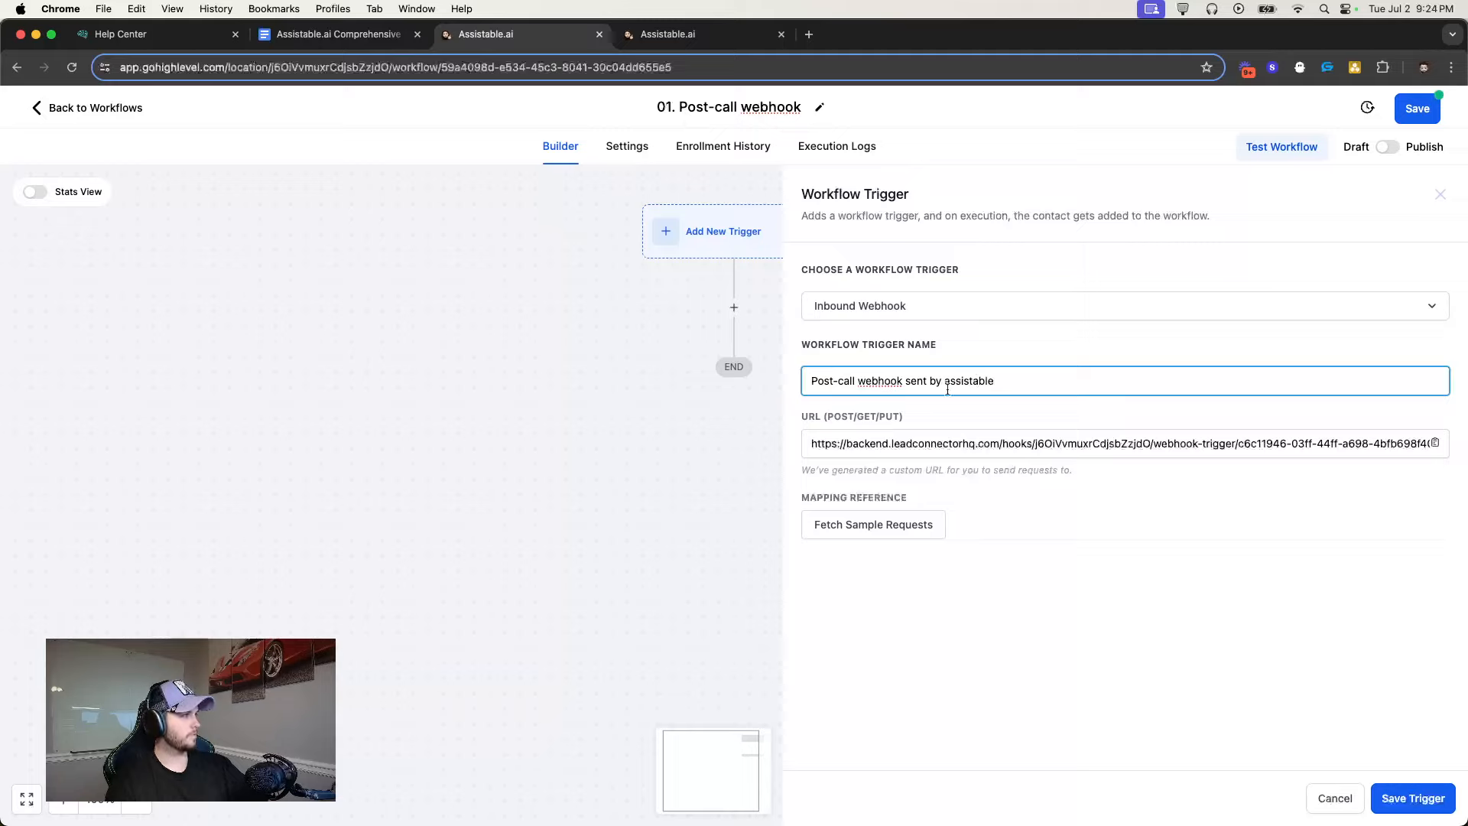
{"action": "left_click", "coordinate": [979, 352]}
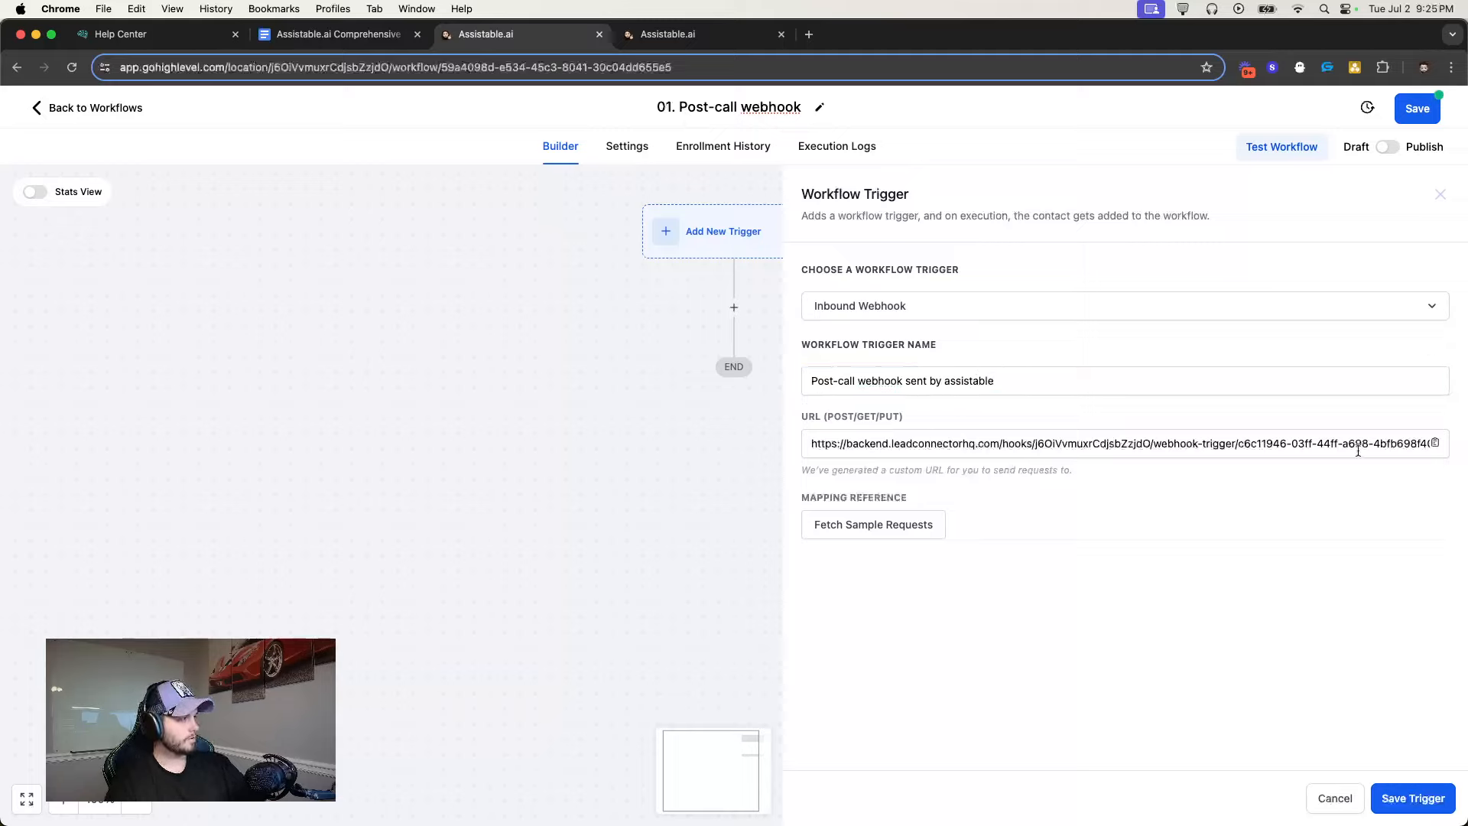
Copy the trigger's webhook URL into the assistant's Post-call webhook setting in Assistable.ai and send the webhook
{"action": "left_click", "coordinate": [1435, 442]}
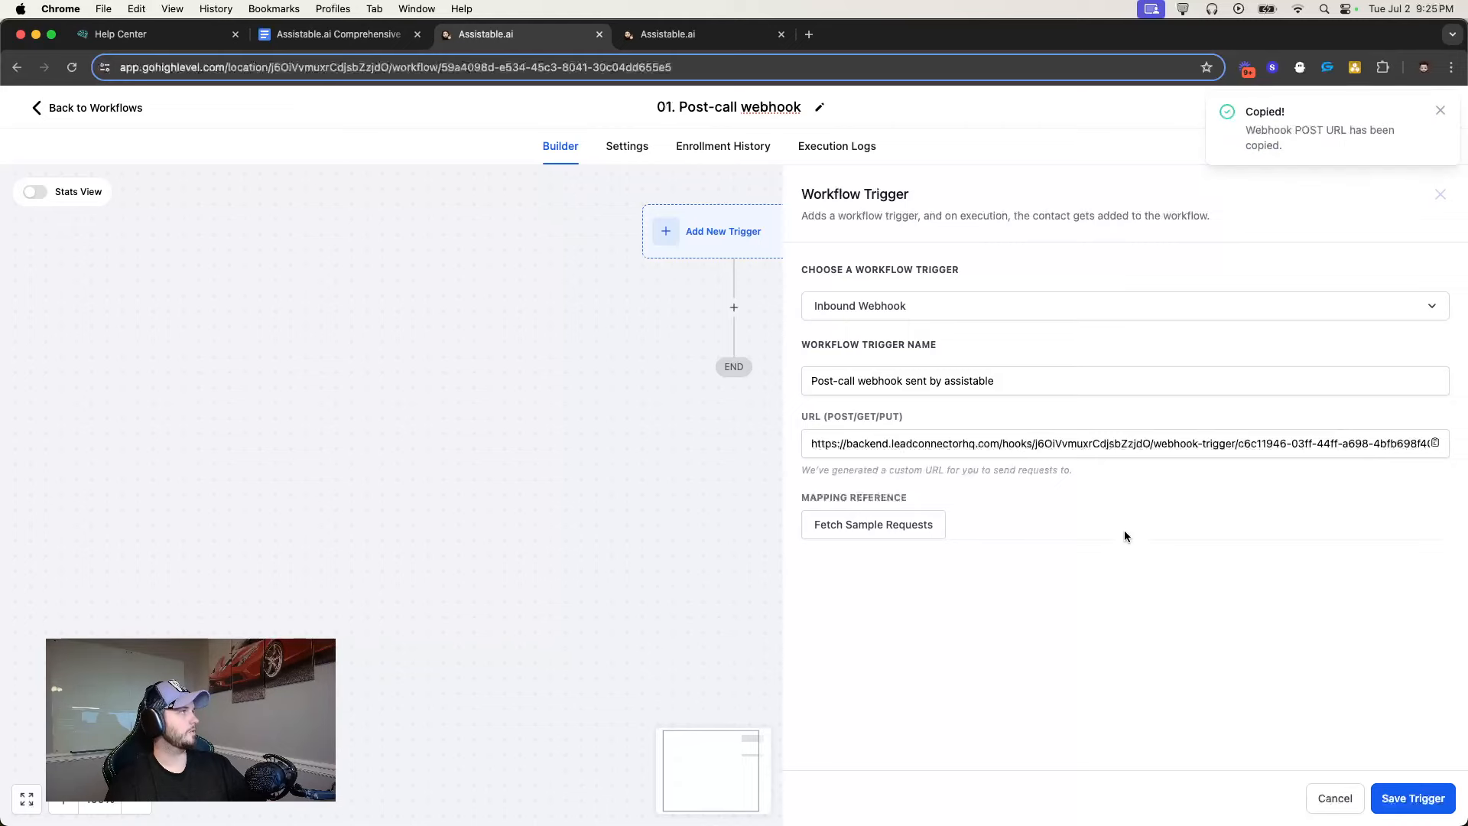
{"action": "left_click", "coordinate": [714, 34]}
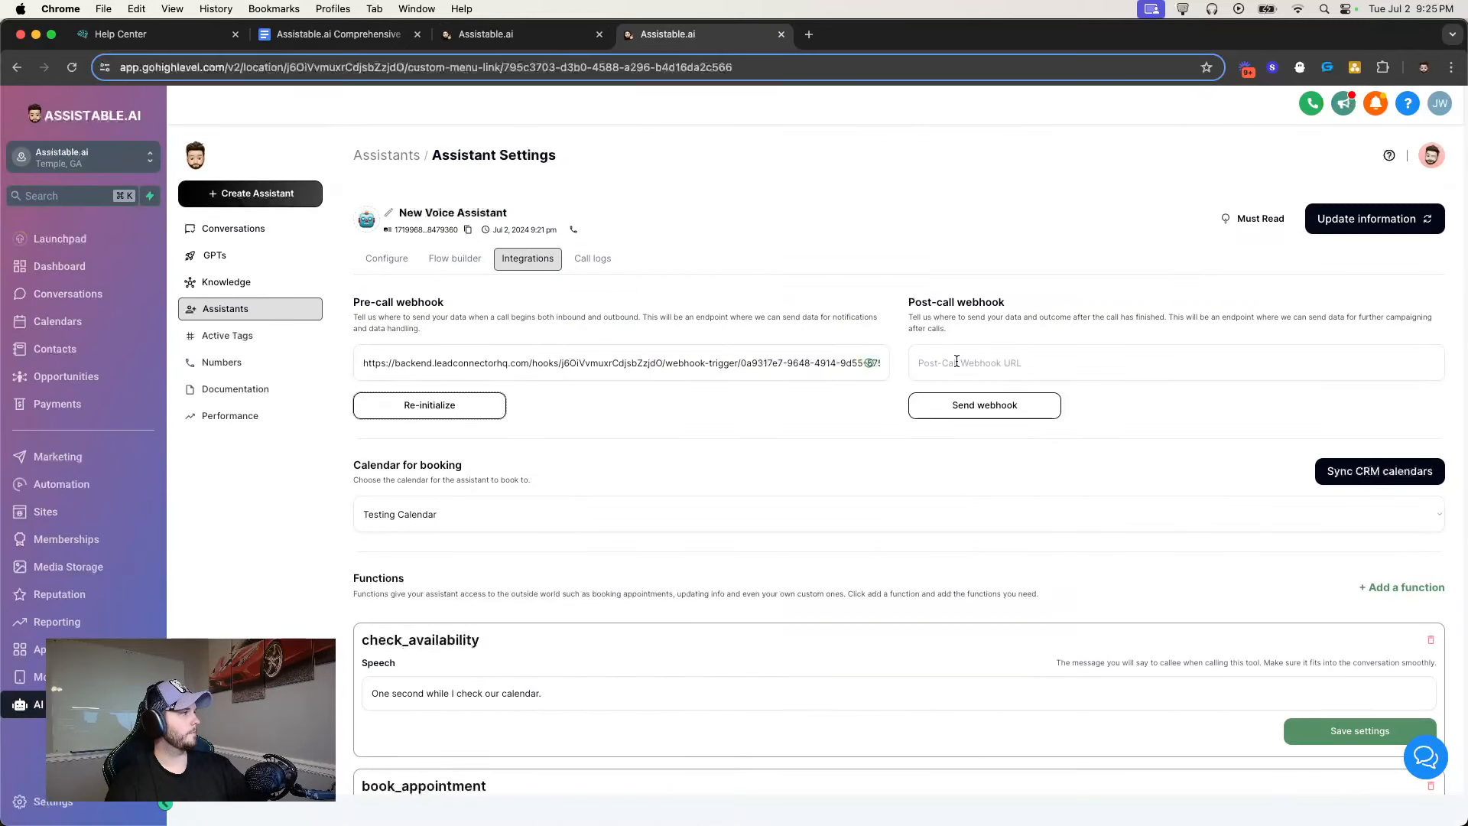
{"action": "left_click", "coordinate": [1086, 362]}
{"action": "key", "text": "super+v"}
{"action": "left_click", "coordinate": [1033, 404]}
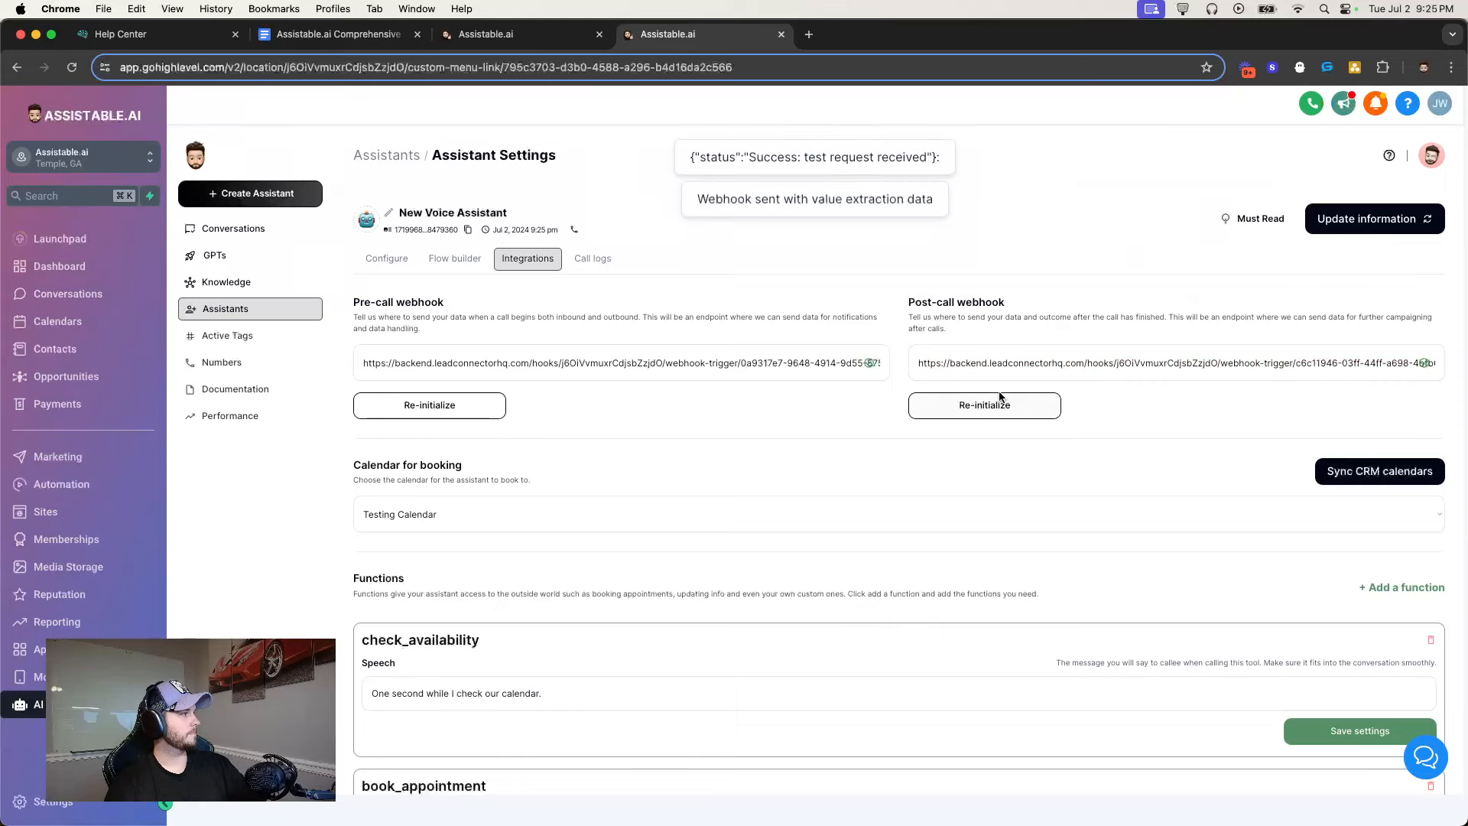
Back in the post-call workflow, fetch the sample requests and choose the received request as the trigger's mapping reference
{"action": "left_click", "coordinate": [520, 33]}
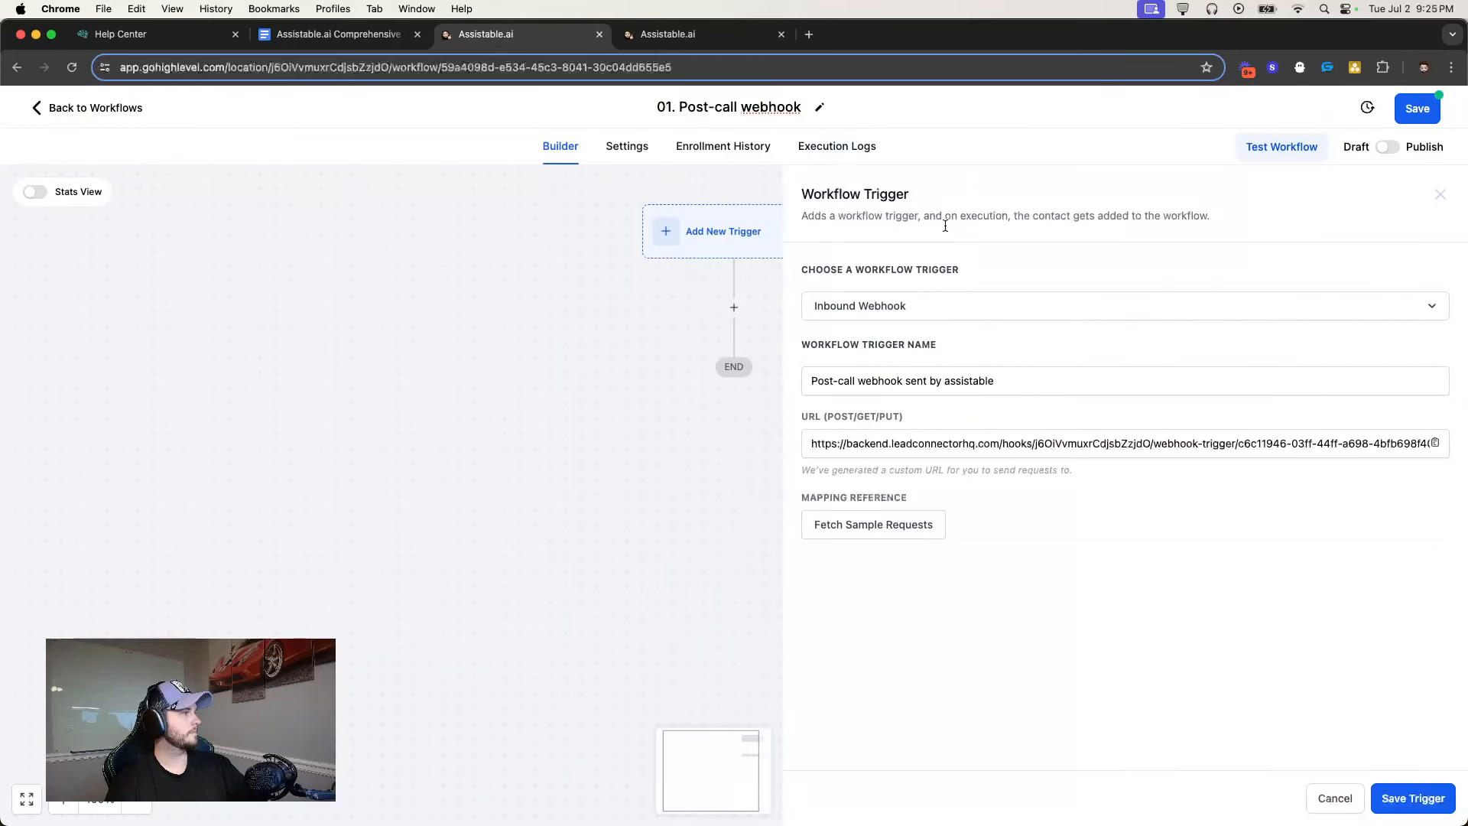
{"action": "left_click", "coordinate": [850, 525]}
{"action": "left_click", "coordinate": [887, 525]}
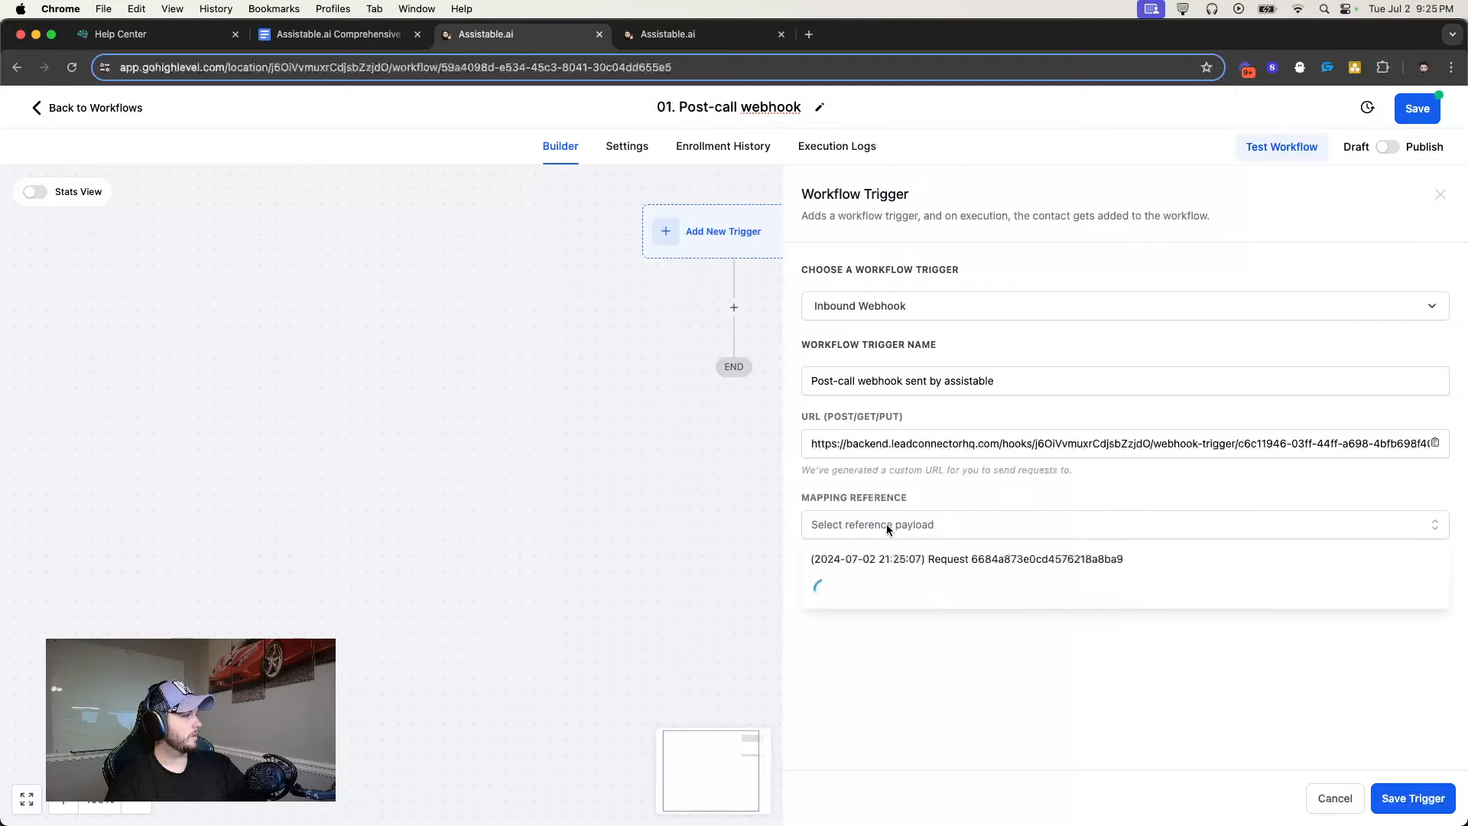
{"action": "left_click", "coordinate": [883, 558]}
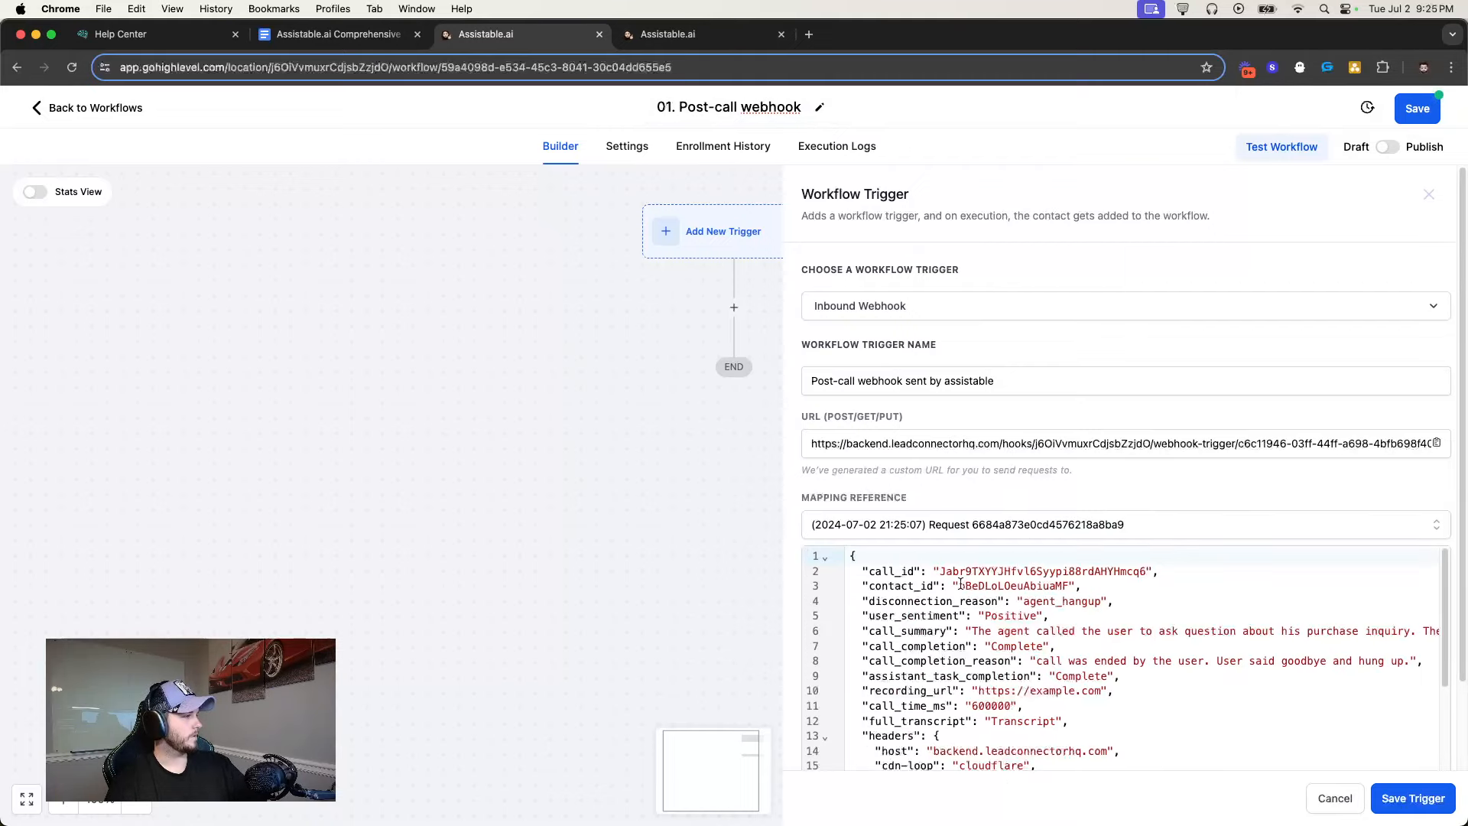
Review the call ID, contact ID, disconnection reason, sentiment and call completion fields in the sample request, and save the trigger
{"action": "left_click_drag", "start_coordinate": [940, 572], "coordinate": [1144, 590]}
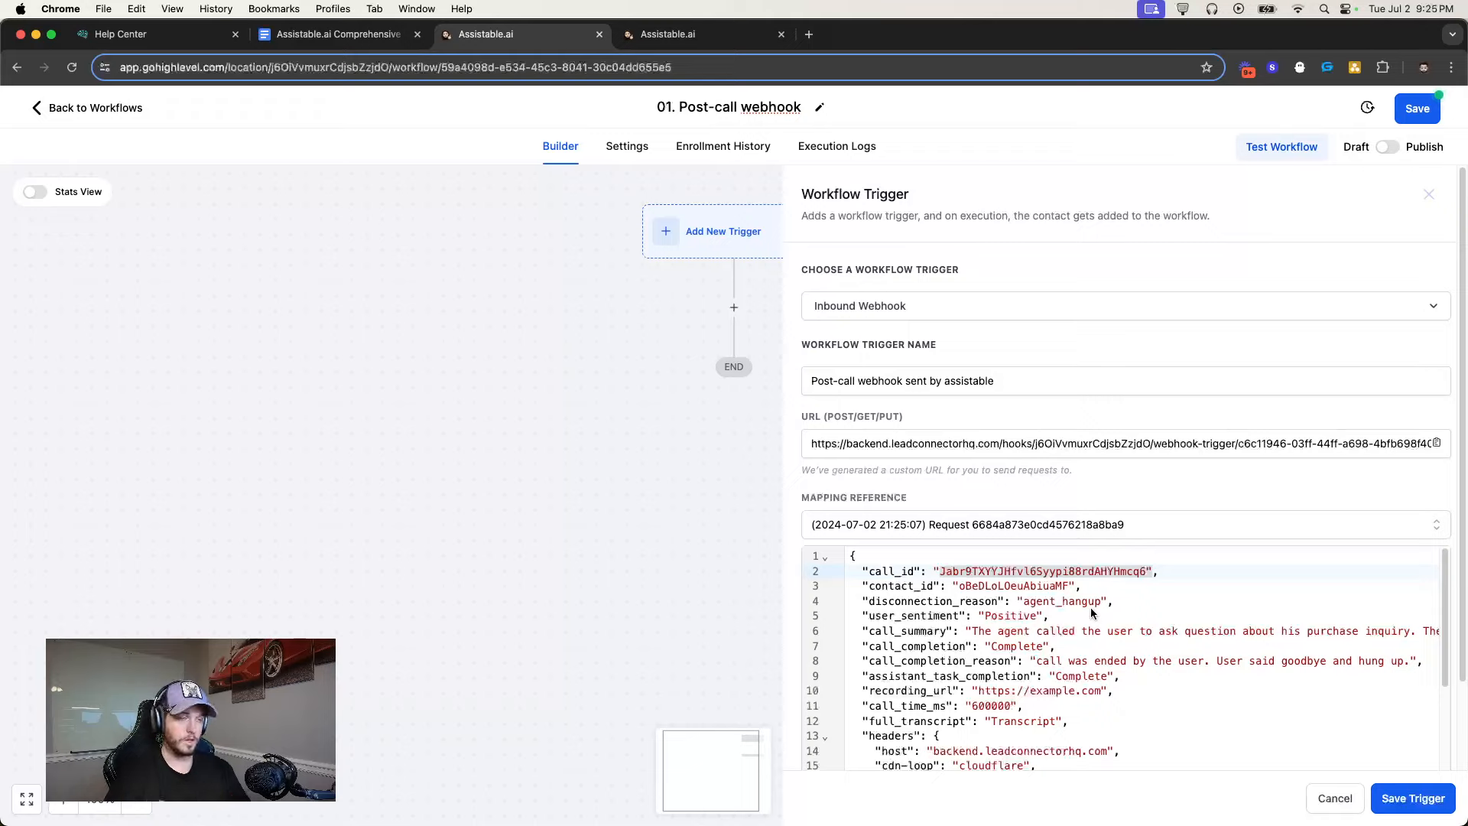
{"action": "left_click_drag", "start_coordinate": [959, 586], "coordinate": [1105, 597]}
{"action": "left_click_drag", "start_coordinate": [1016, 601], "coordinate": [1113, 604]}
{"action": "left_click_drag", "start_coordinate": [979, 616], "coordinate": [1040, 621]}
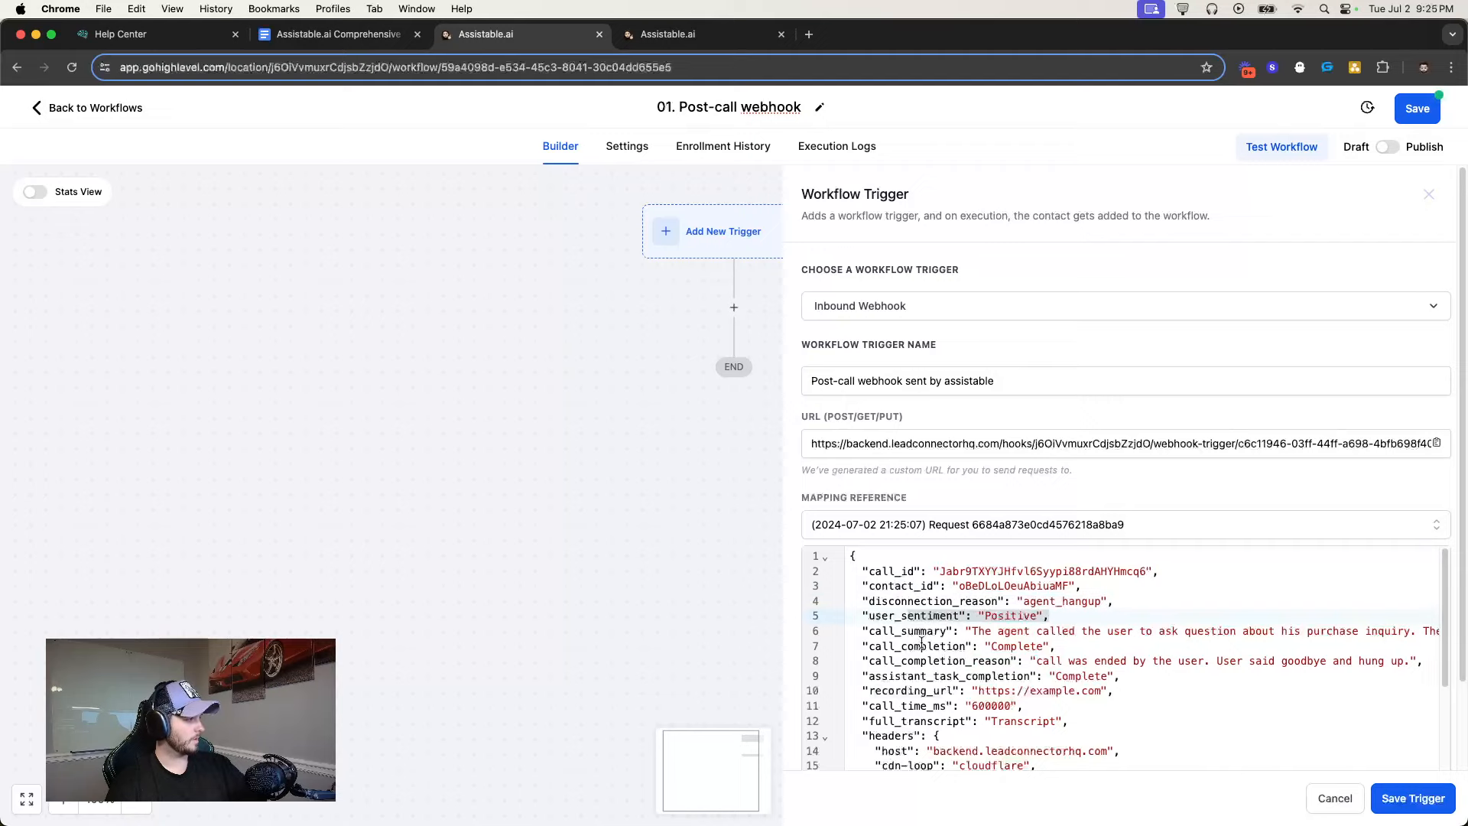
{"action": "left_click_drag", "start_coordinate": [926, 625], "coordinate": [1024, 670]}
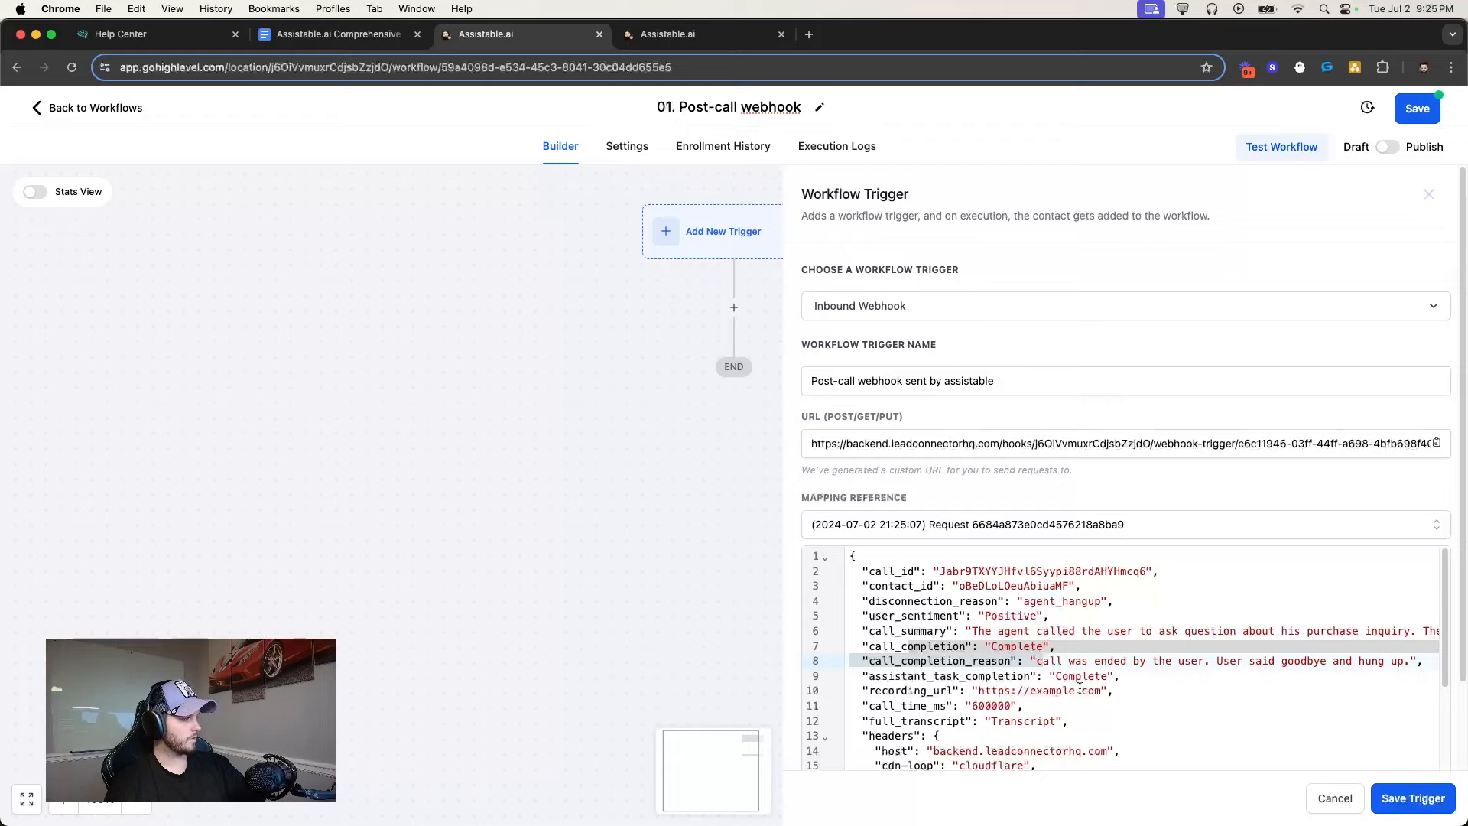
{"action": "left_click", "coordinate": [1411, 798]}
Delete the Create Contact action placed after the post-call webhook trigger
{"action": "left_click_drag", "start_coordinate": [973, 193], "coordinate": [1222, 228]}
{"action": "left_click", "coordinate": [1151, 547]}
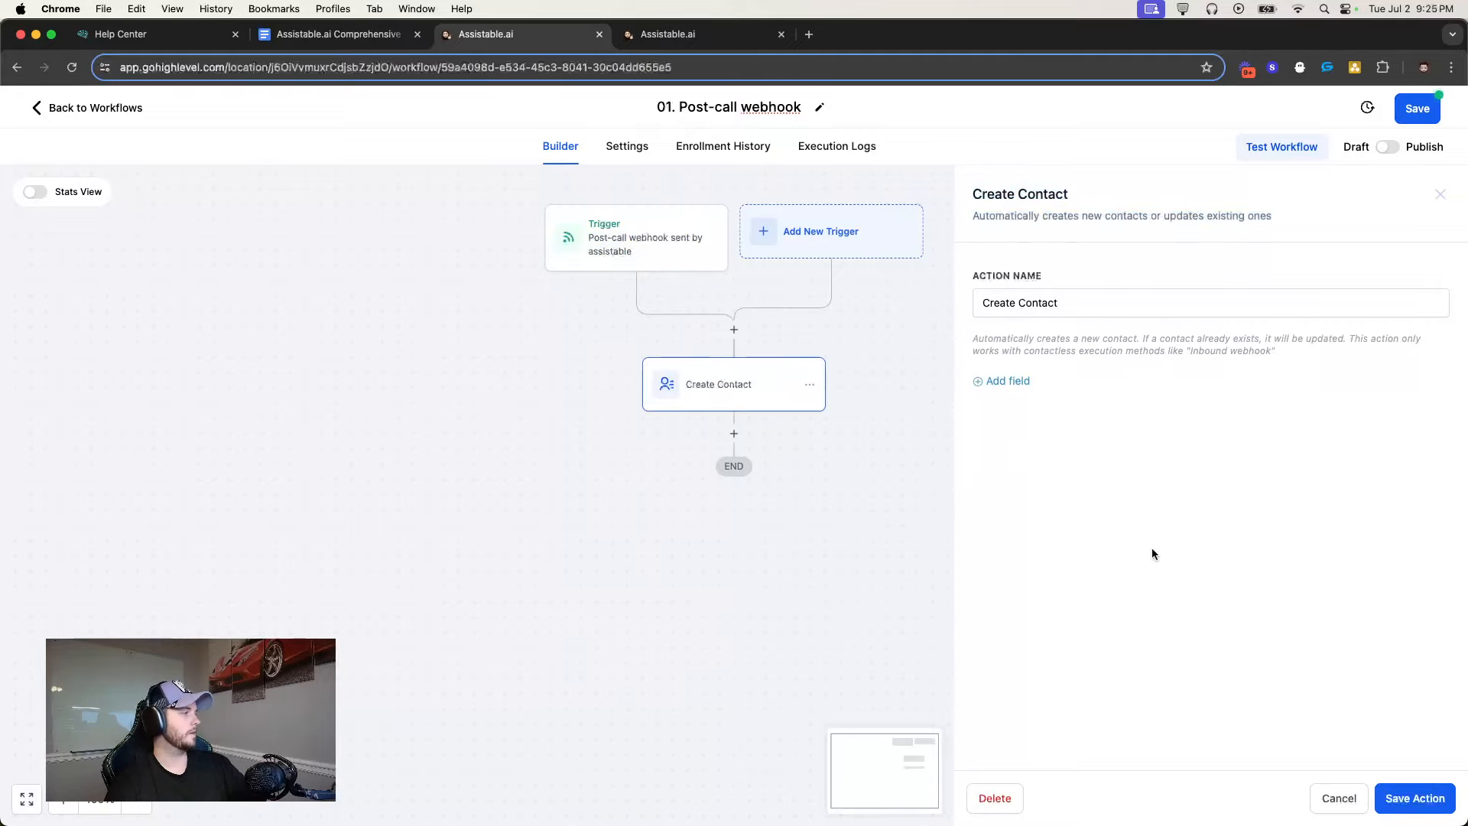
{"action": "left_click", "coordinate": [994, 797]}
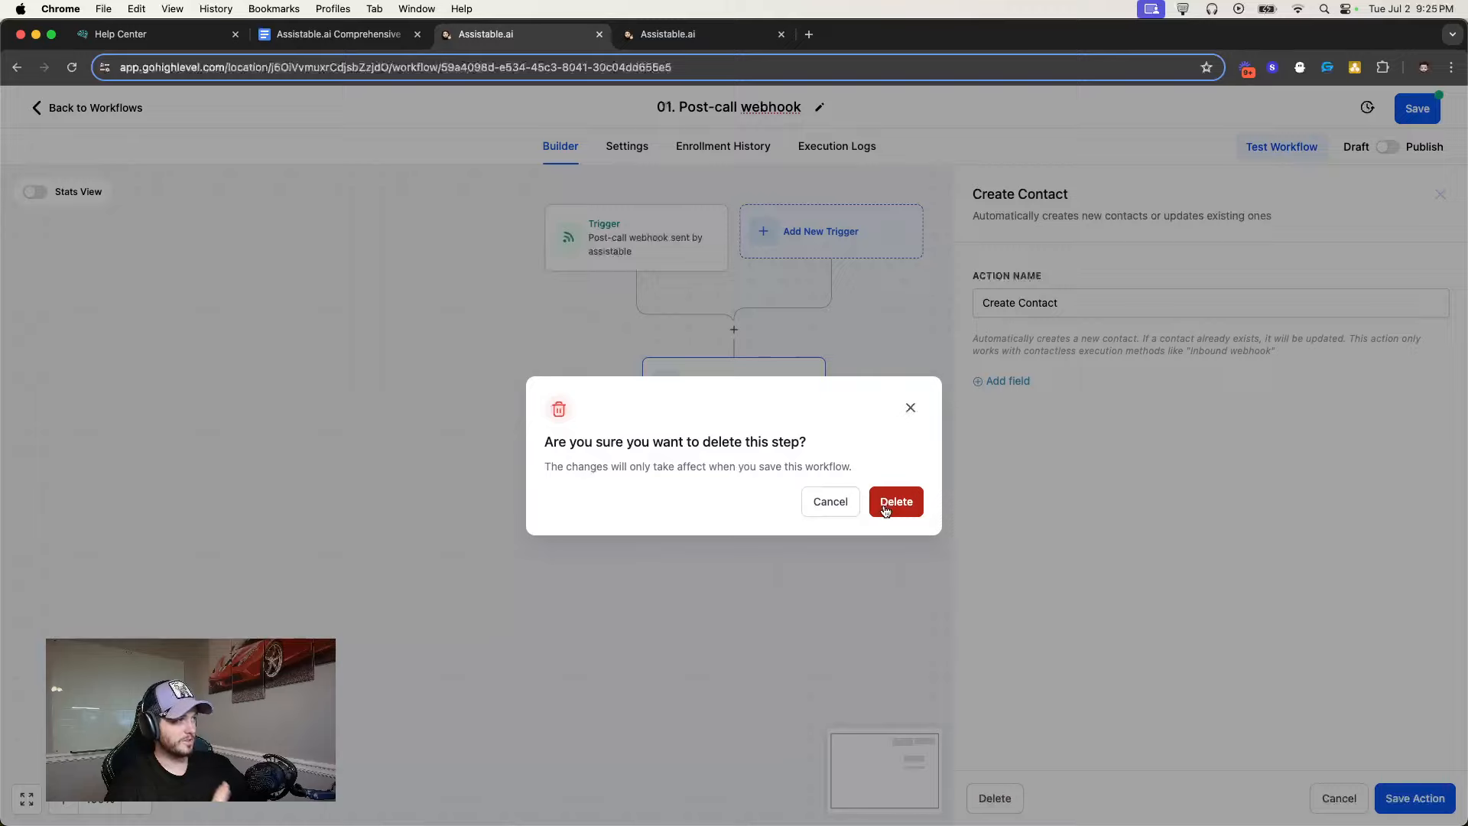
{"action": "left_click", "coordinate": [883, 511]}
Add a Find Contact action after the trigger and name it "Find contact by contact ID"
{"action": "left_click", "coordinate": [734, 346]}
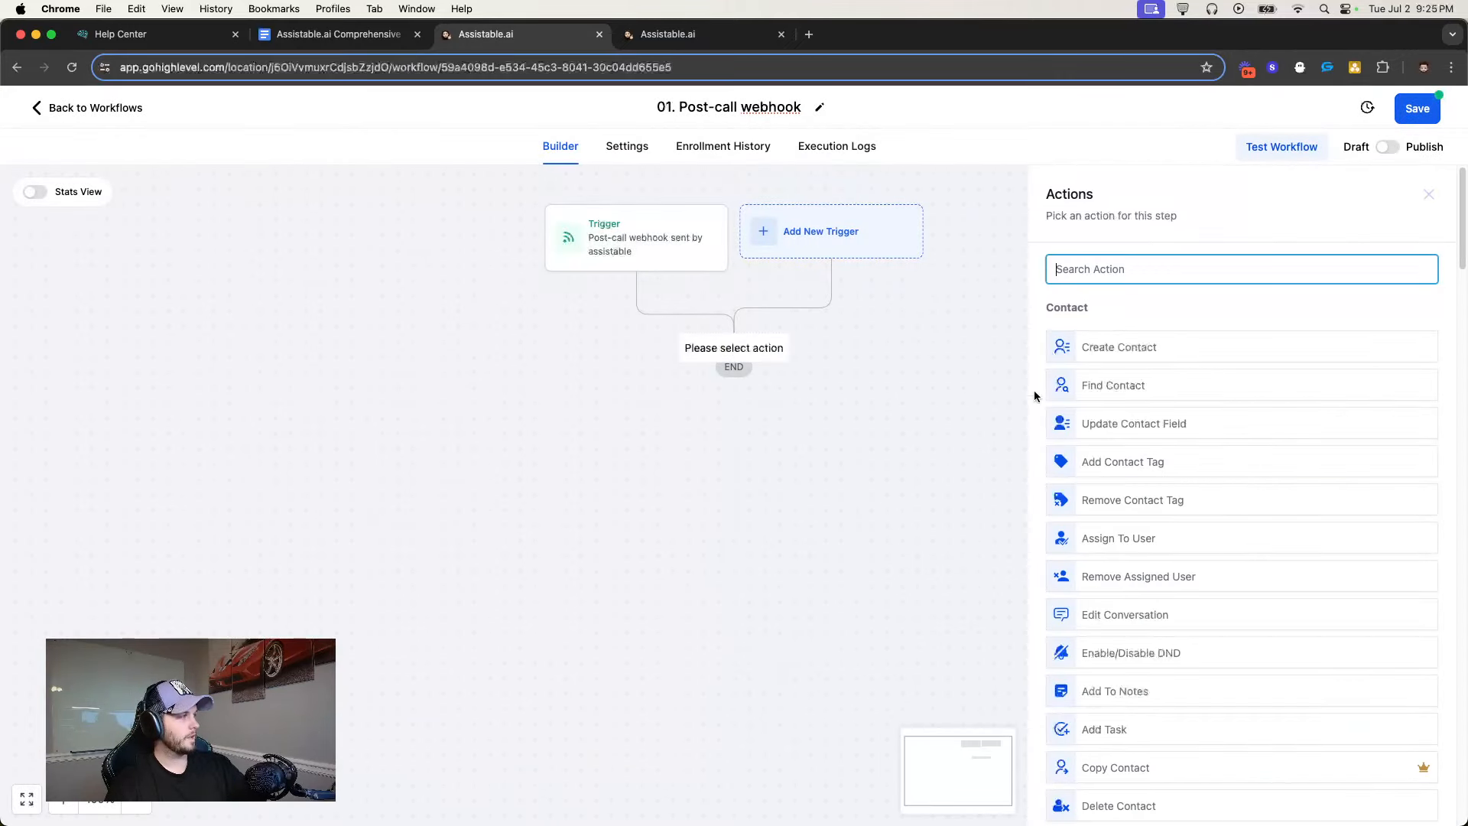
{"action": "left_click", "coordinate": [1094, 393]}
{"action": "triple_click", "coordinate": [1052, 304]}
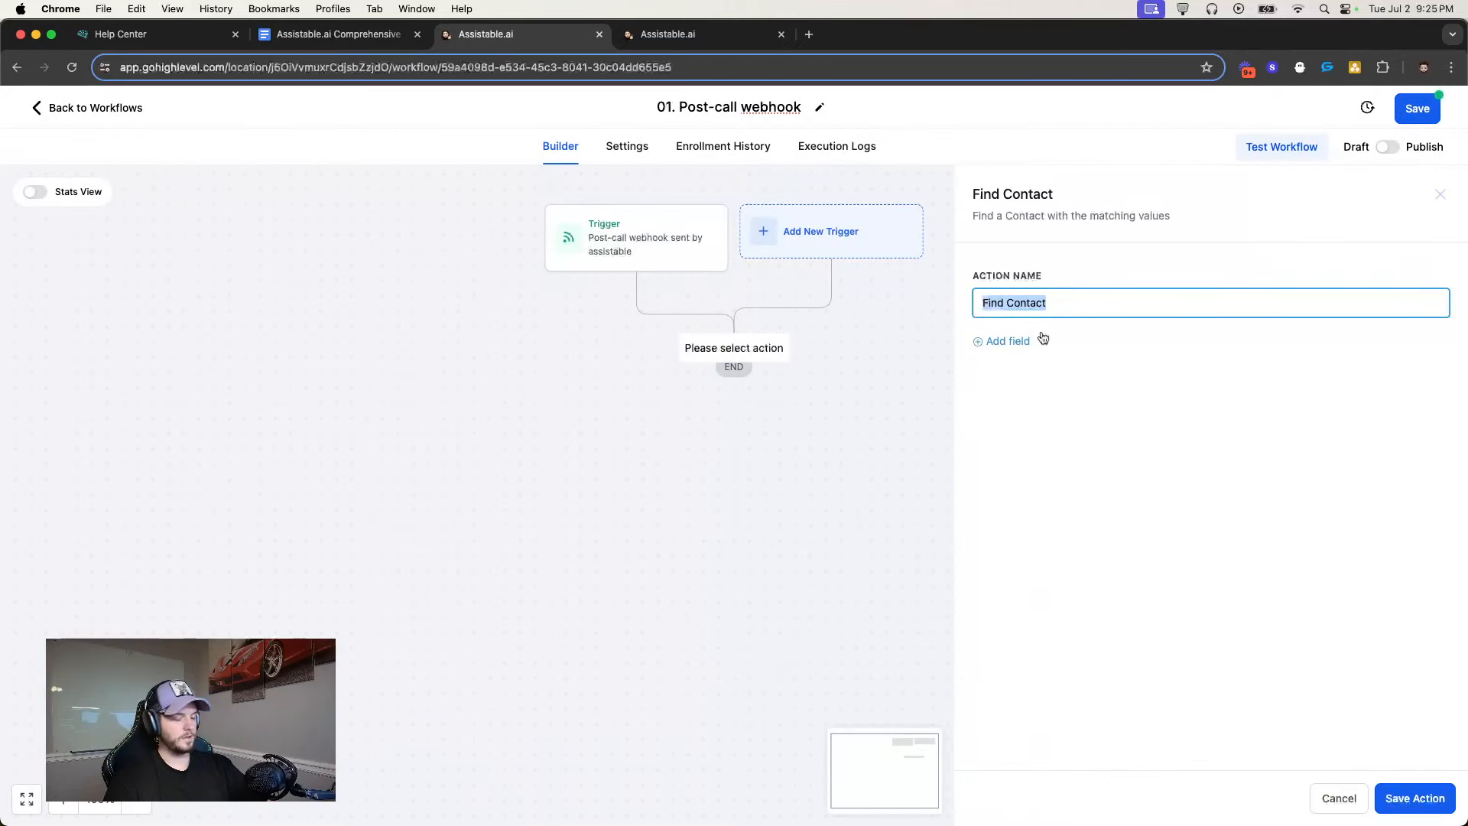
{"action": "type", "text": "Find contac"}
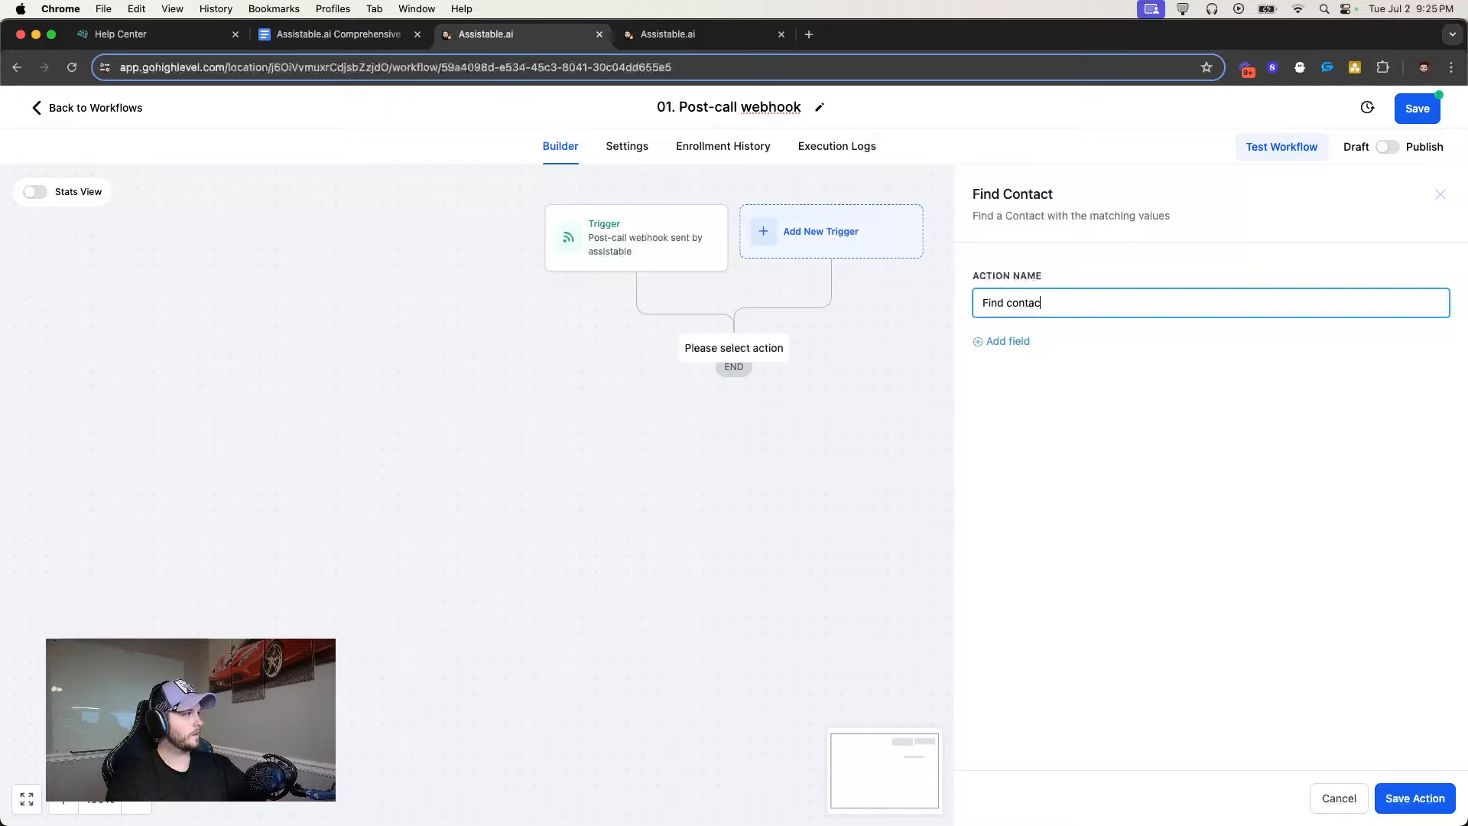
{"action": "type", "text": "t by contact ID"}
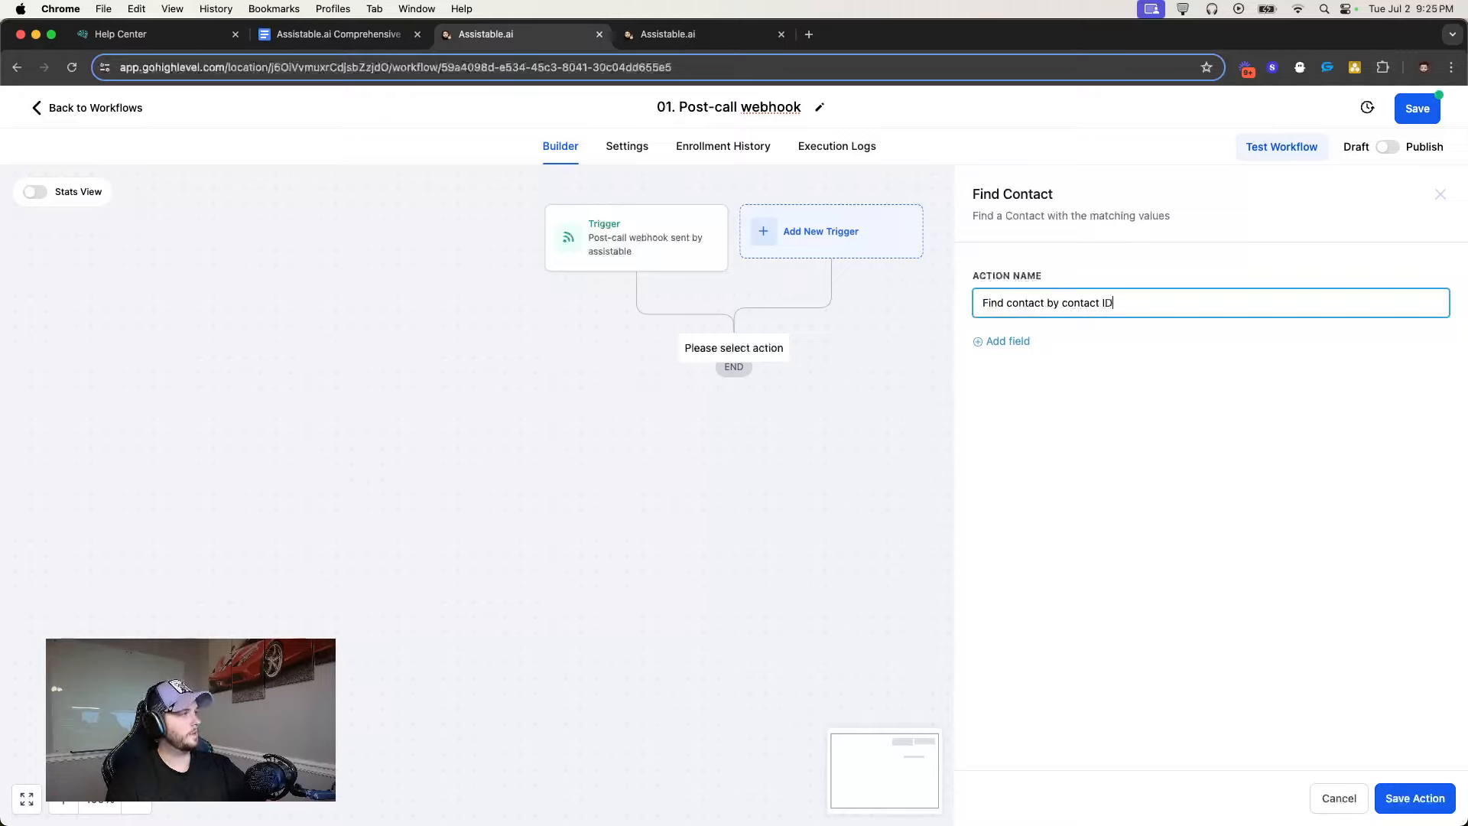
Match the action's Contact ID field to the contact ID value from the inbound webhook trigger and save the action
{"action": "left_click", "coordinate": [1008, 342]}
{"action": "left_click", "coordinate": [1026, 371]}
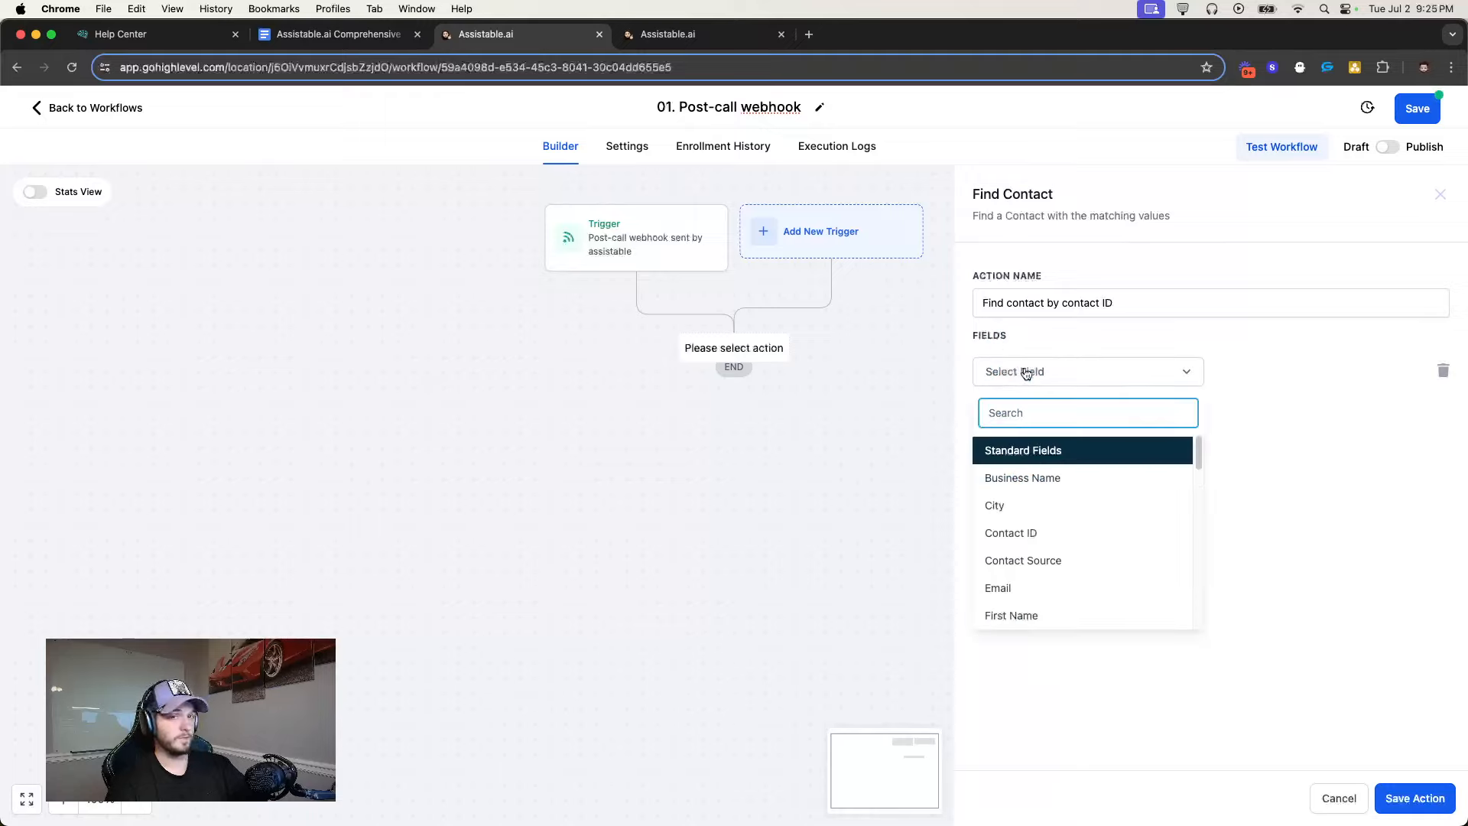
{"action": "left_click", "coordinate": [1029, 535]}
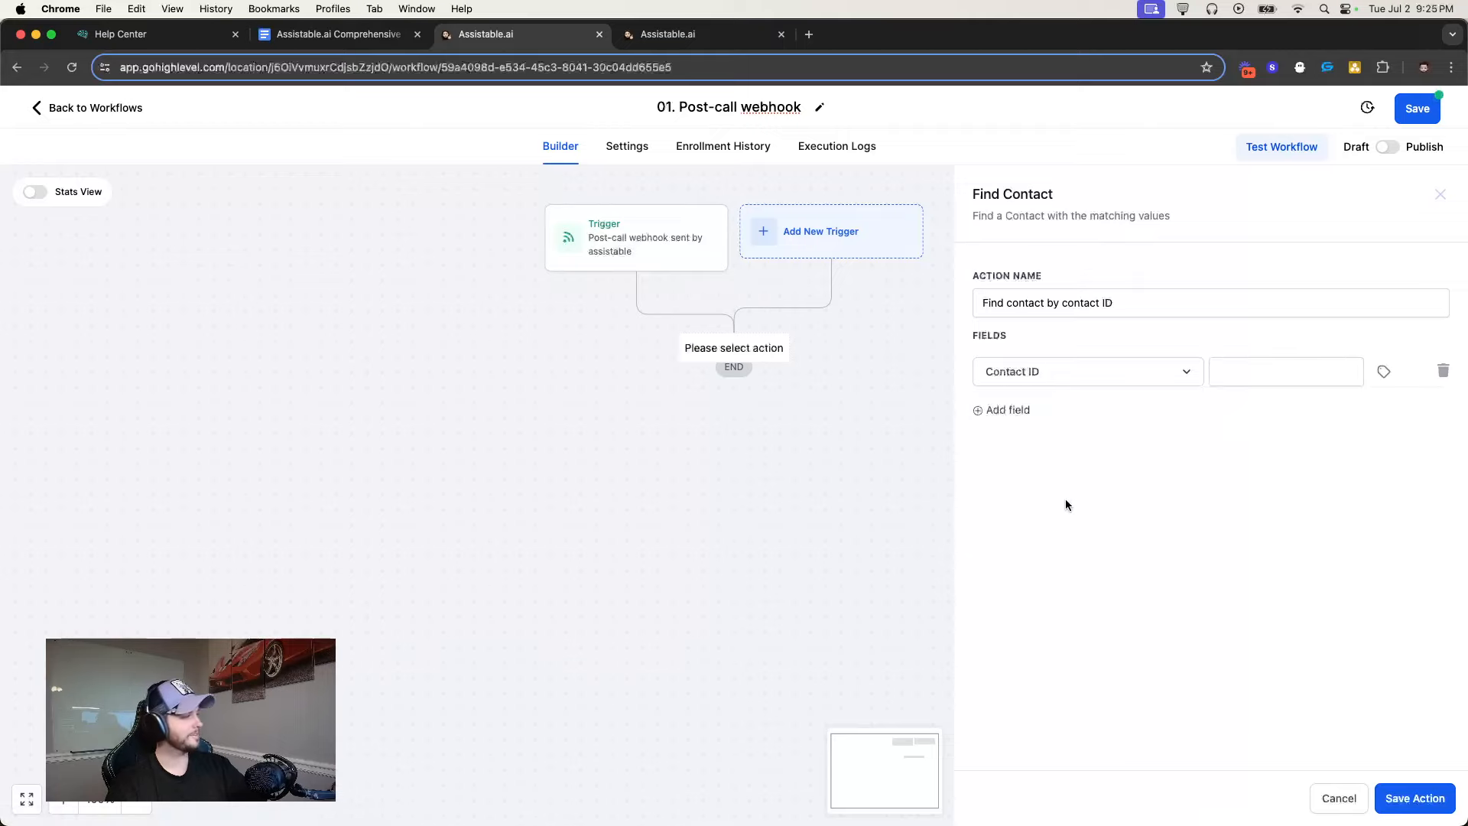
{"action": "left_click", "coordinate": [1383, 372]}
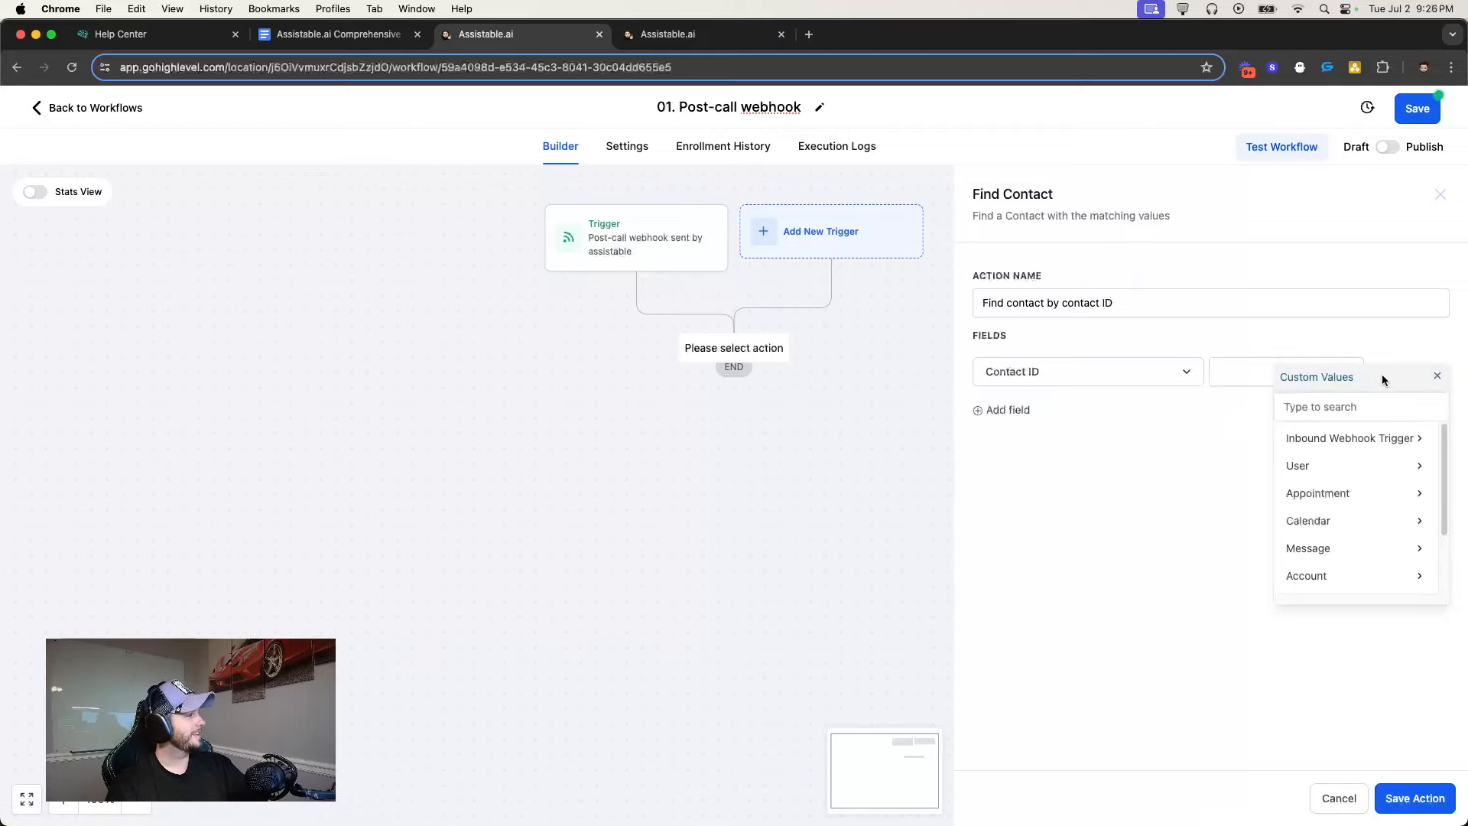
{"action": "left_click", "coordinate": [1346, 436]}
{"action": "left_click", "coordinate": [1437, 376]}
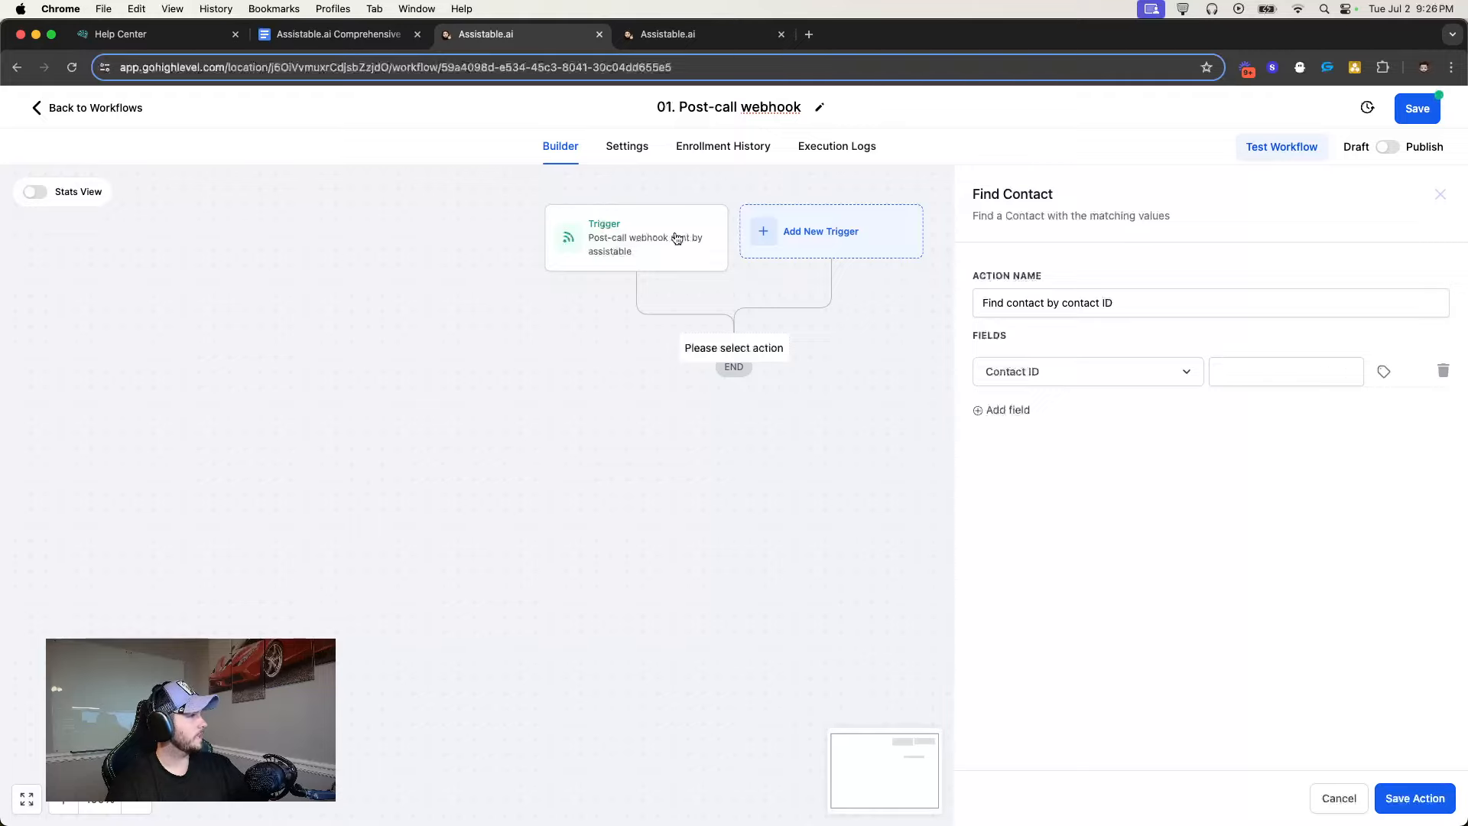
{"action": "left_click", "coordinate": [1387, 373]}
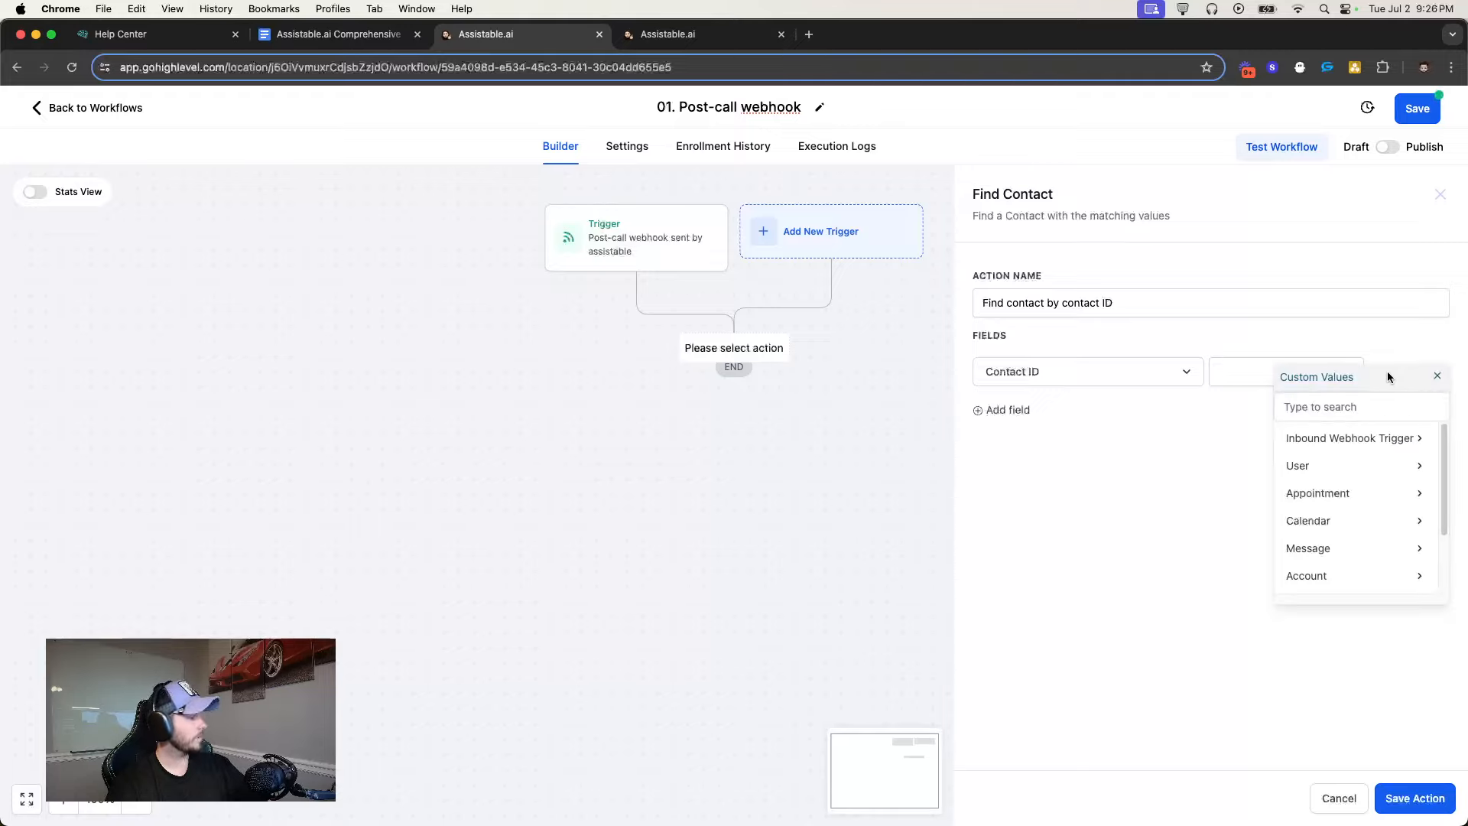
{"action": "left_click", "coordinate": [1376, 436]}
{"action": "left_click", "coordinate": [1324, 468]}
{"action": "left_click", "coordinate": [1251, 516]}
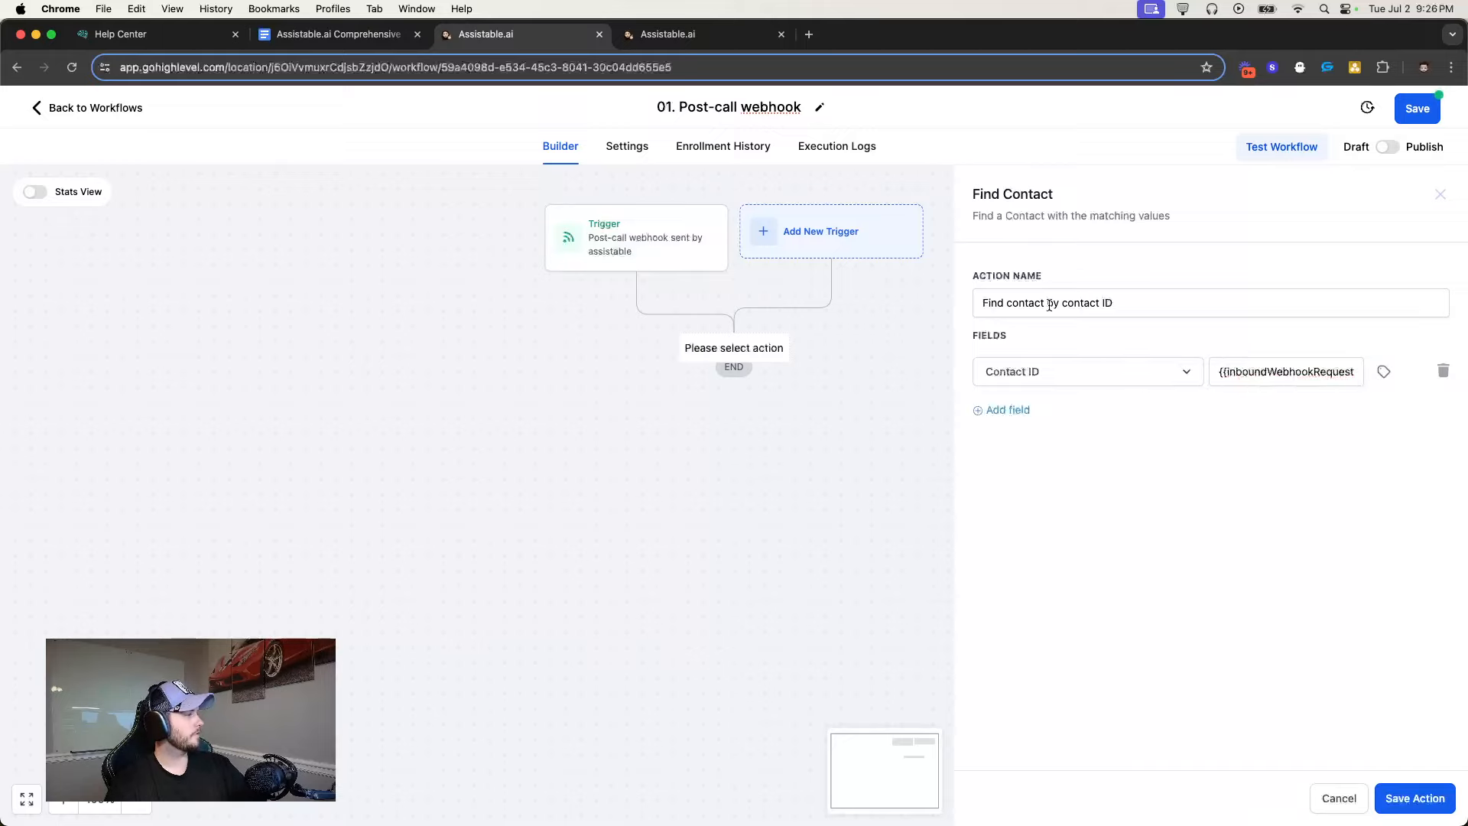
{"action": "left_click", "coordinate": [1415, 797]}
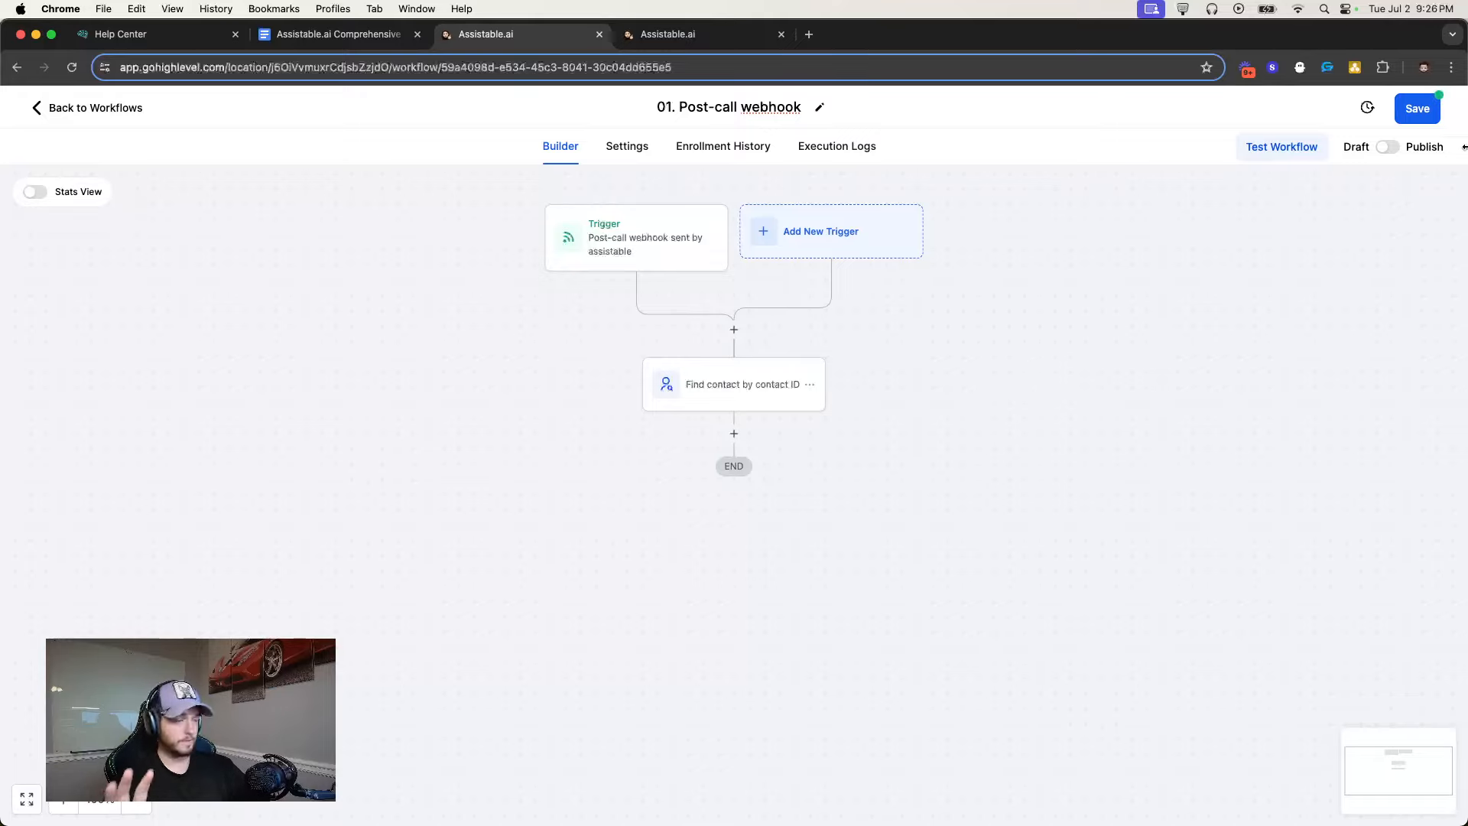
Publish and save the post-call workflow, leave the builder for the workflow list, and return to the assistant's settings in Assistable.ai
{"action": "left_click", "coordinate": [1388, 147]}
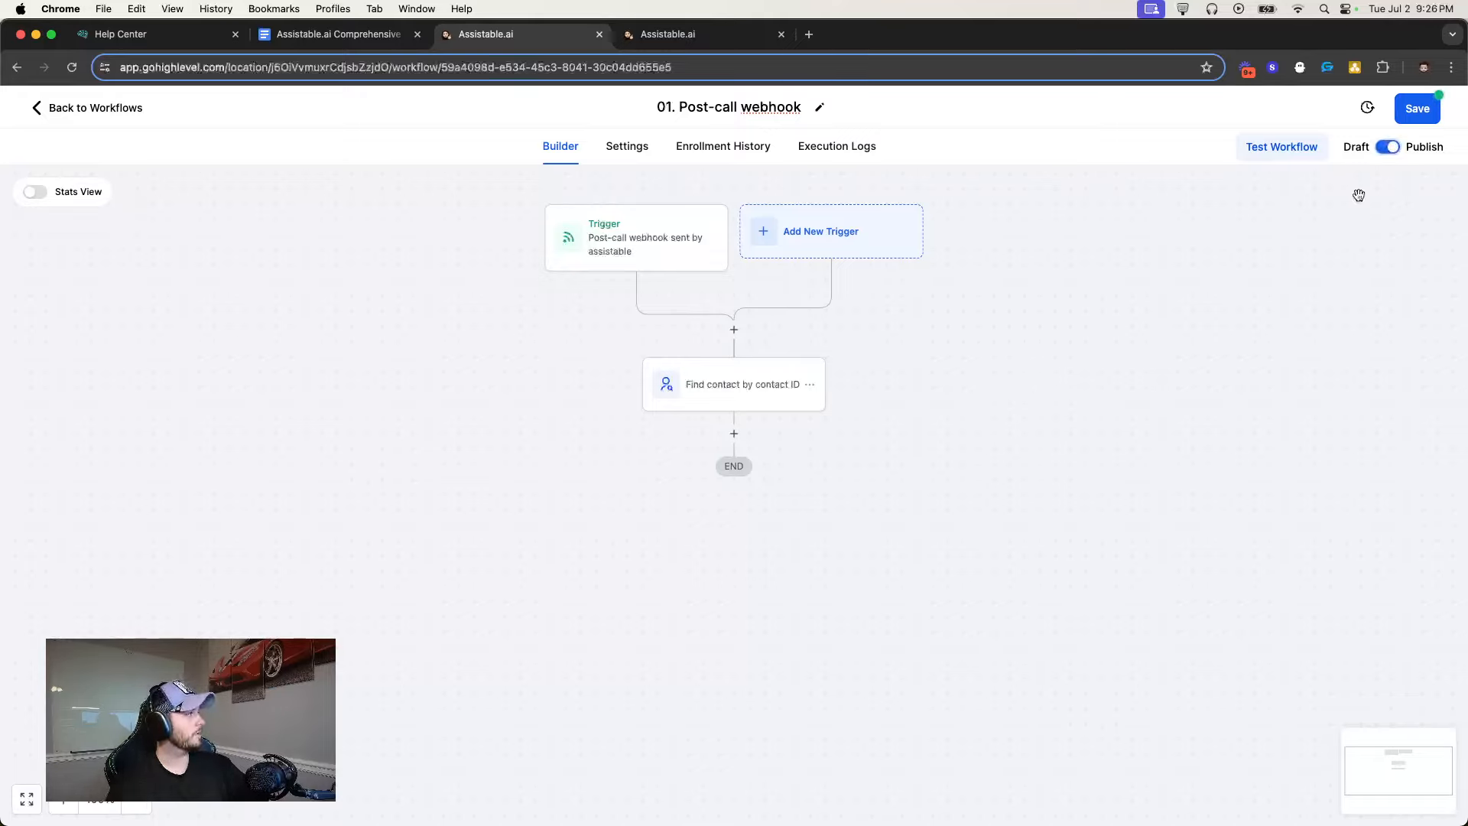
{"action": "left_click", "coordinate": [1416, 108]}
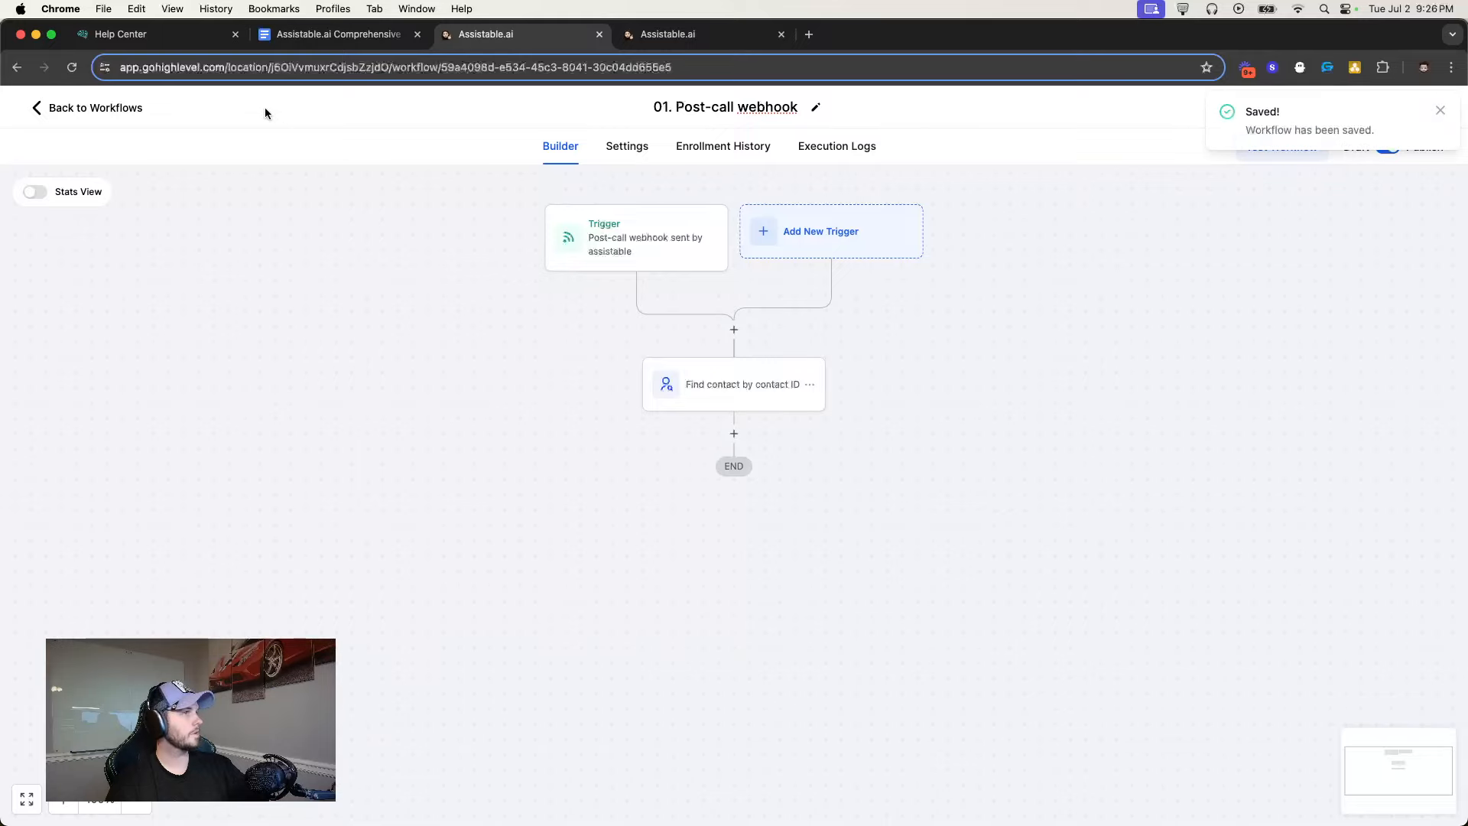
{"action": "left_click", "coordinate": [128, 109]}
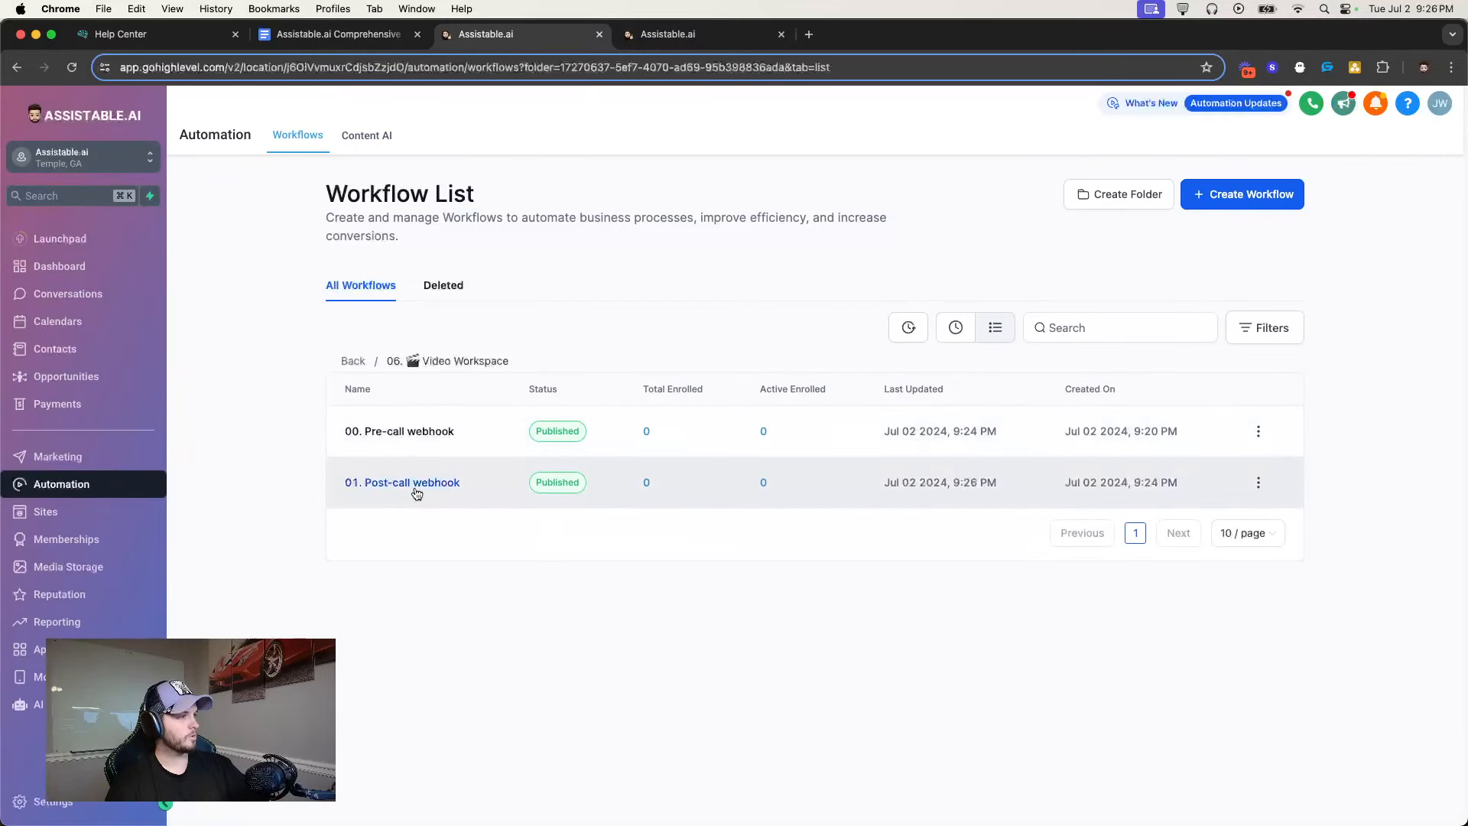
{"action": "left_click", "coordinate": [663, 34]}
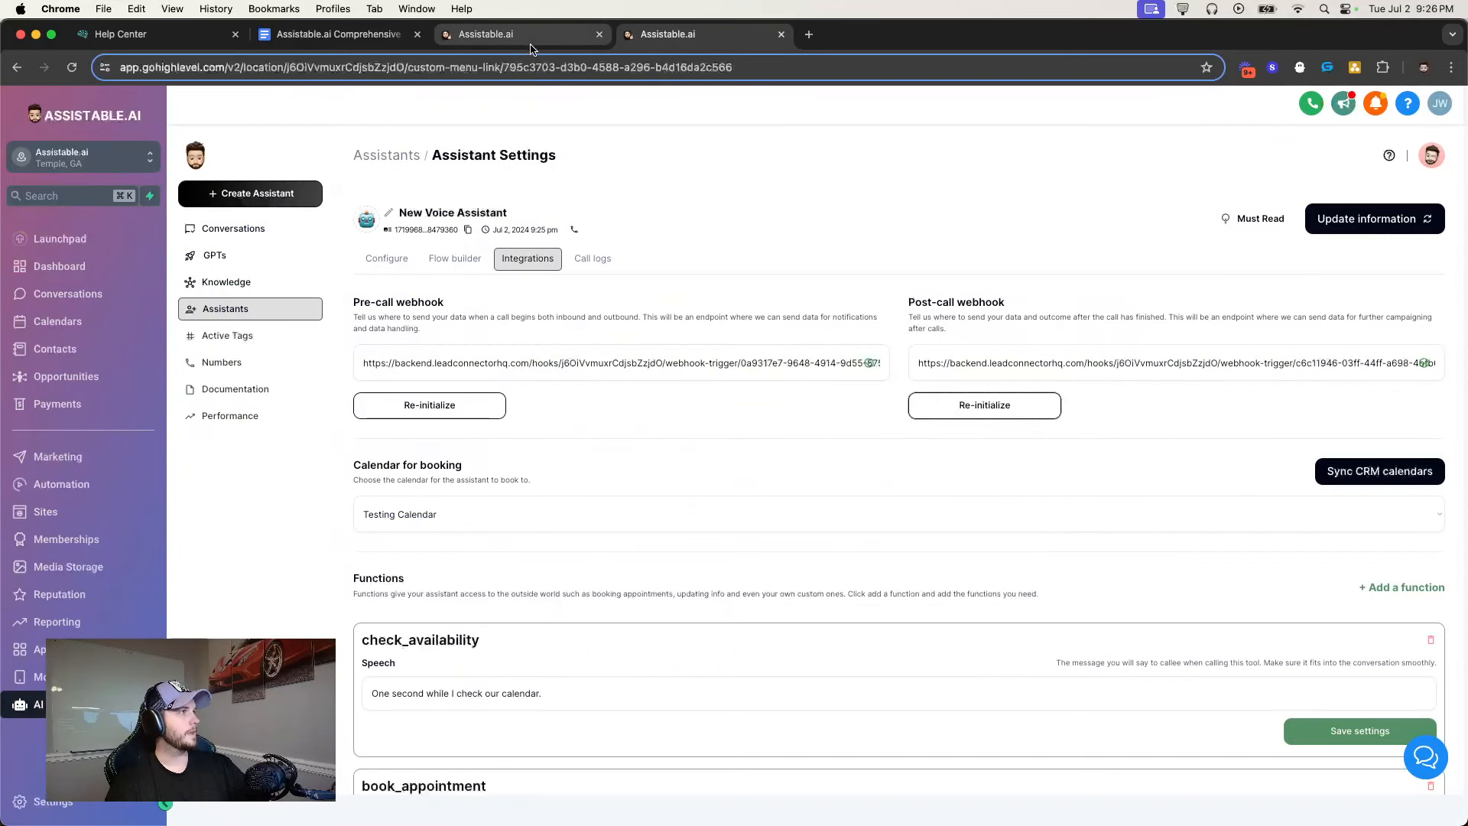
Review the pre-call webhook and post-call webhook descriptions in the voice assistant's Integrations settings
{"action": "left_click_drag", "start_coordinate": [348, 301], "coordinate": [757, 324]}
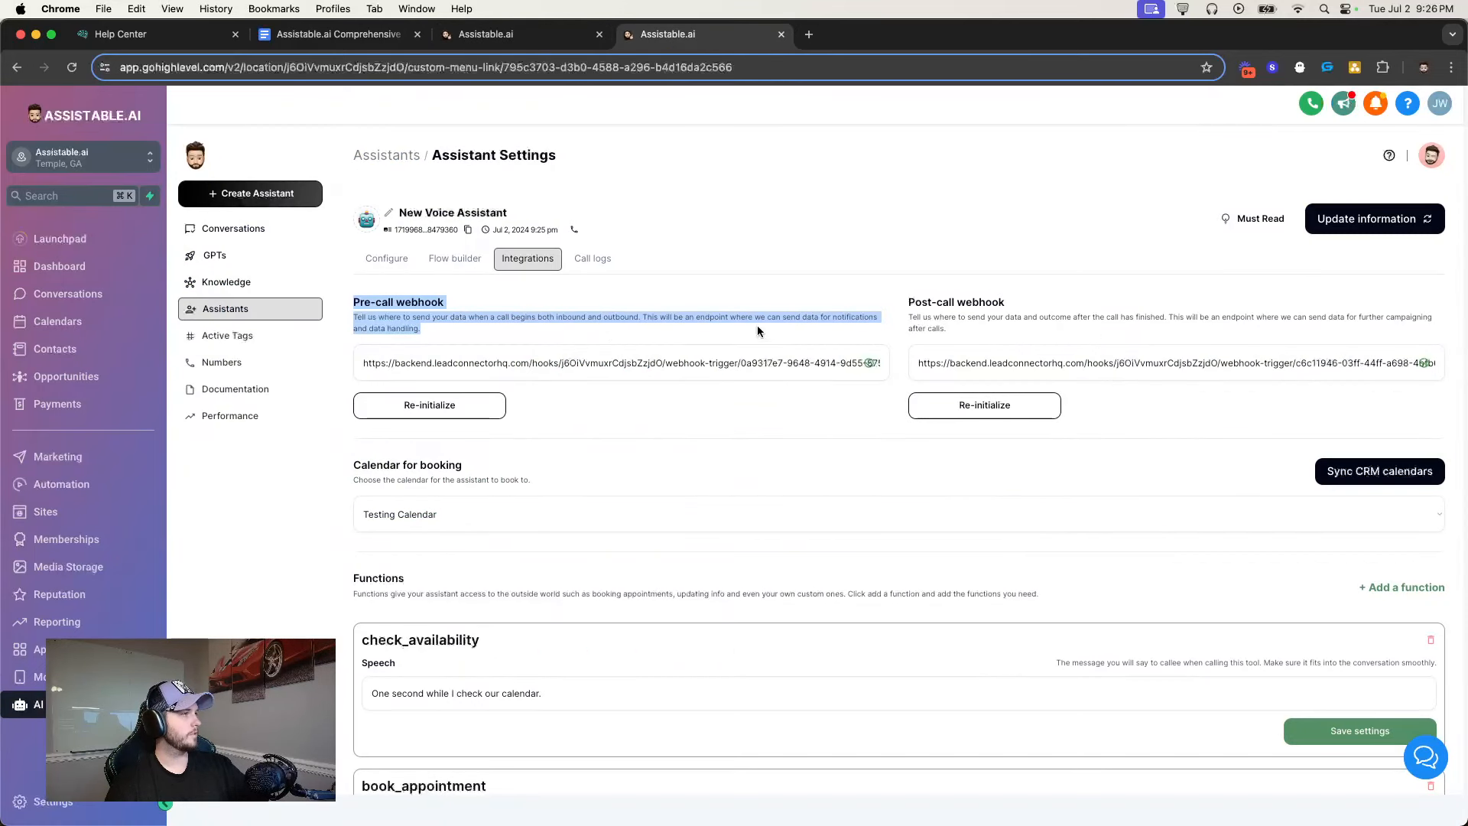
{"action": "left_click_drag", "start_coordinate": [906, 302], "coordinate": [1006, 337]}
{"action": "left_click", "coordinate": [745, 443]}
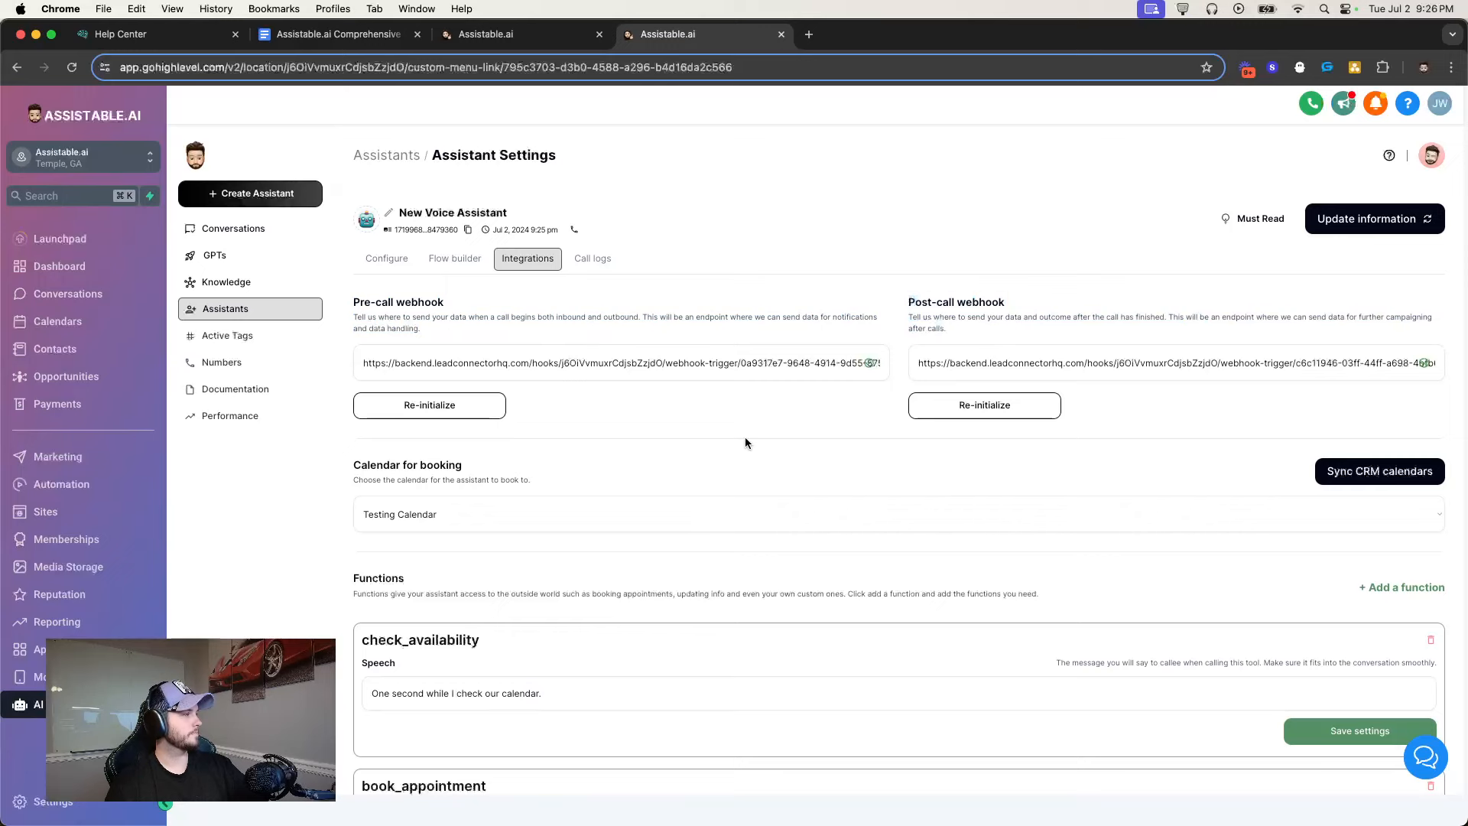
Examine the assistant's functions, from check_availability, book_appointment, end_call and update_info through to the transfer call function
{"action": "scroll", "coordinate": [415, 460], "scroll_direction": "down", "scroll_amount": 3}
{"action": "left_click_drag", "start_coordinate": [353, 417], "coordinate": [706, 484]}
{"action": "scroll", "coordinate": [706, 479], "scroll_direction": "down", "scroll_amount": 1}
{"action": "scroll", "coordinate": [761, 379], "scroll_direction": "down", "scroll_amount": 1}
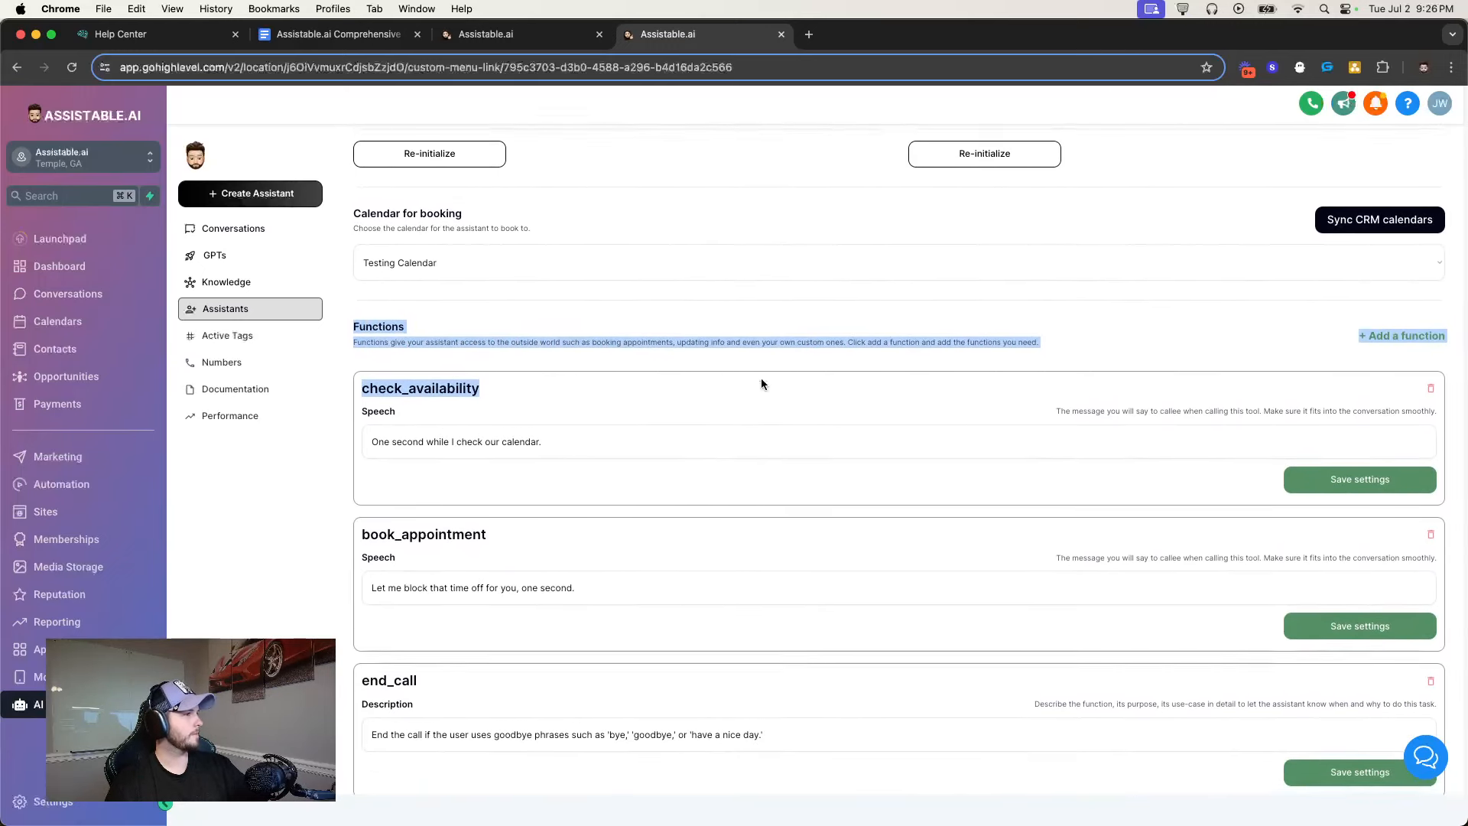
{"action": "double_click", "coordinate": [420, 375]}
{"action": "scroll", "coordinate": [438, 436], "scroll_direction": "down", "scroll_amount": 2}
{"action": "double_click", "coordinate": [438, 413]}
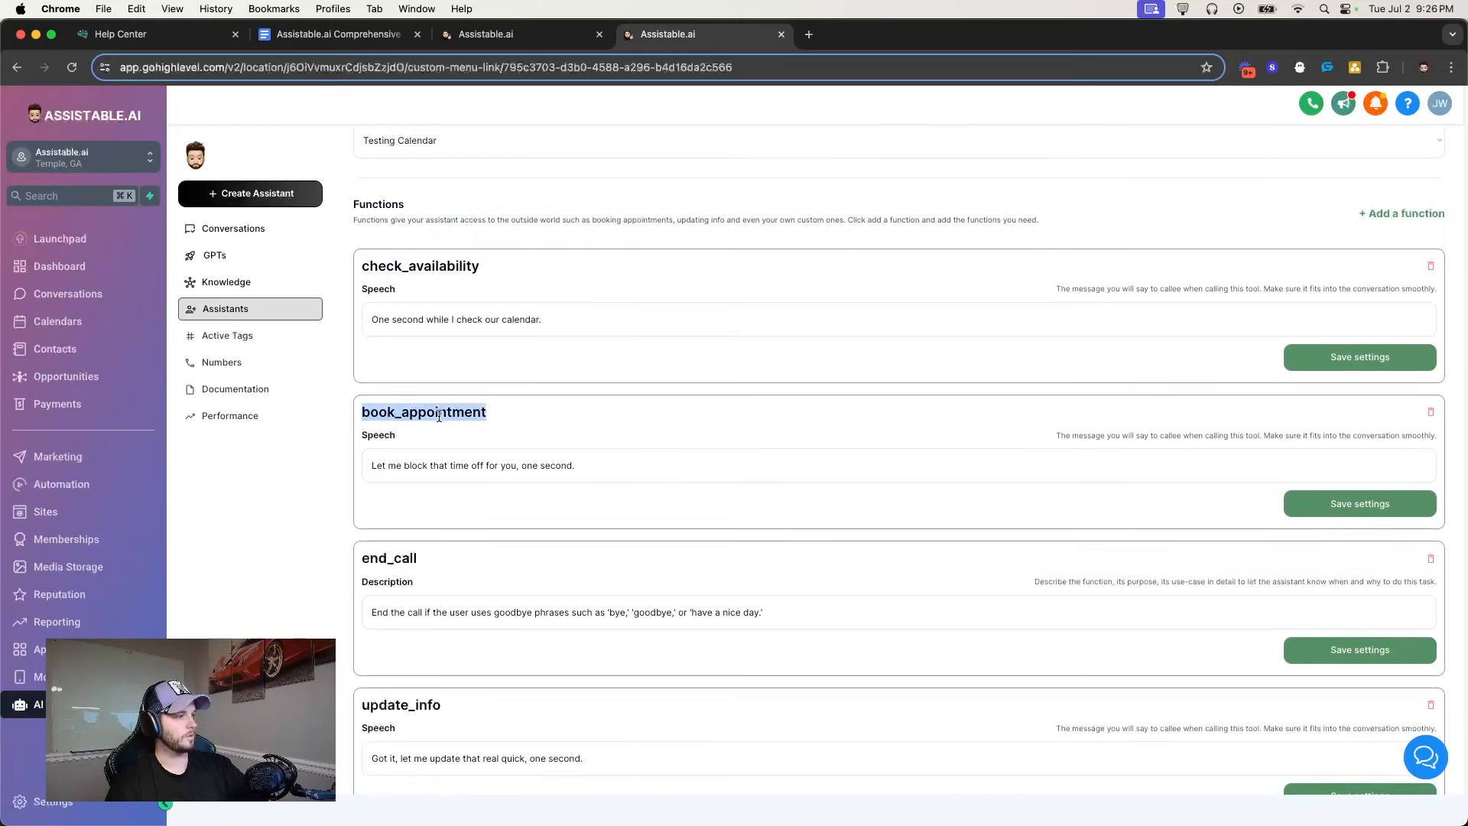
{"action": "scroll", "coordinate": [397, 547], "scroll_direction": "down", "scroll_amount": 1}
{"action": "double_click", "coordinate": [389, 529]}
{"action": "scroll", "coordinate": [398, 535], "scroll_direction": "down", "scroll_amount": 2}
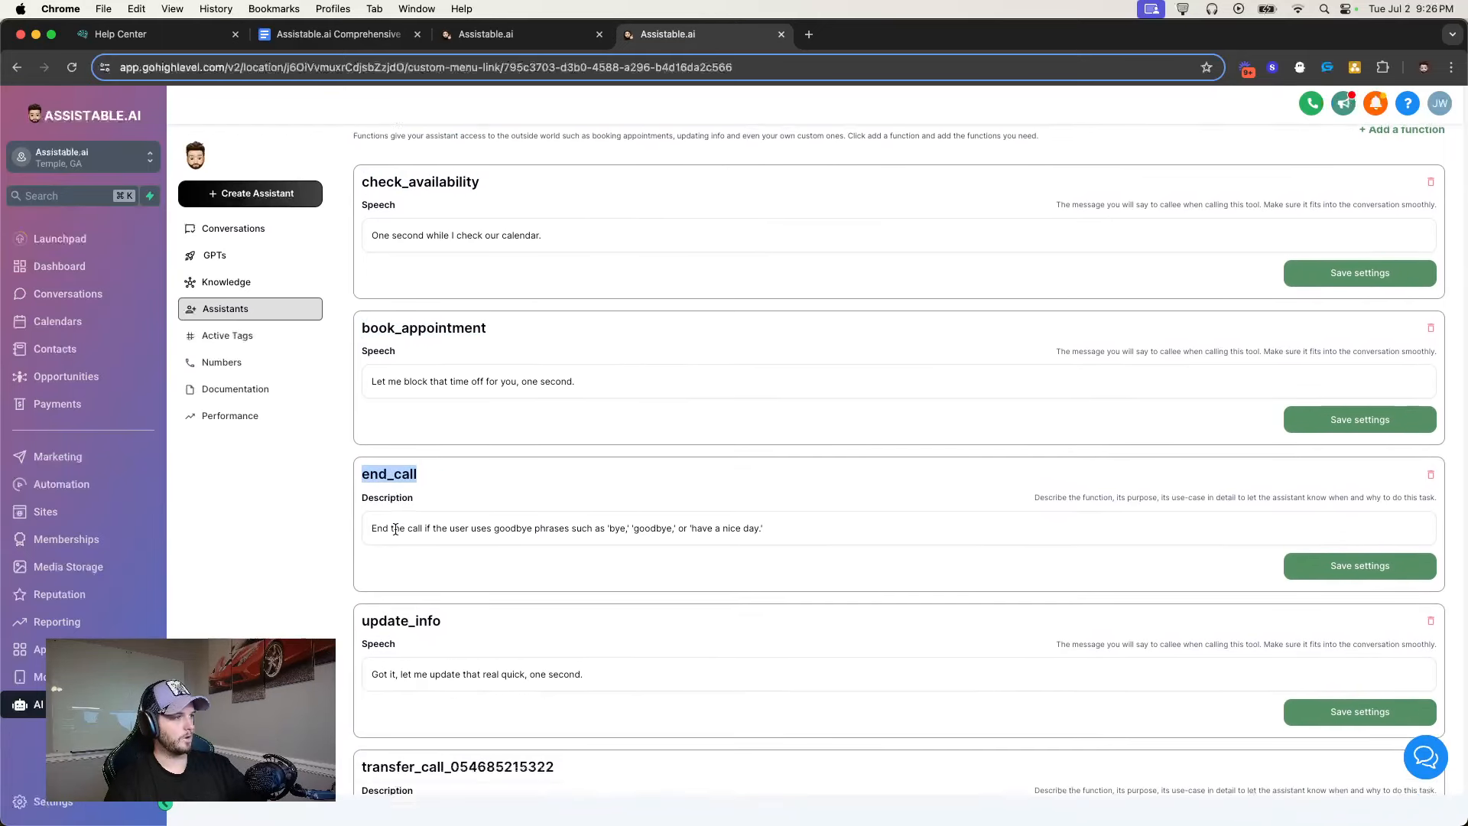
{"action": "double_click", "coordinate": [409, 562]}
{"action": "scroll", "coordinate": [411, 559], "scroll_direction": "down", "scroll_amount": 2}
{"action": "scroll", "coordinate": [411, 559], "scroll_direction": "down", "scroll_amount": 1}
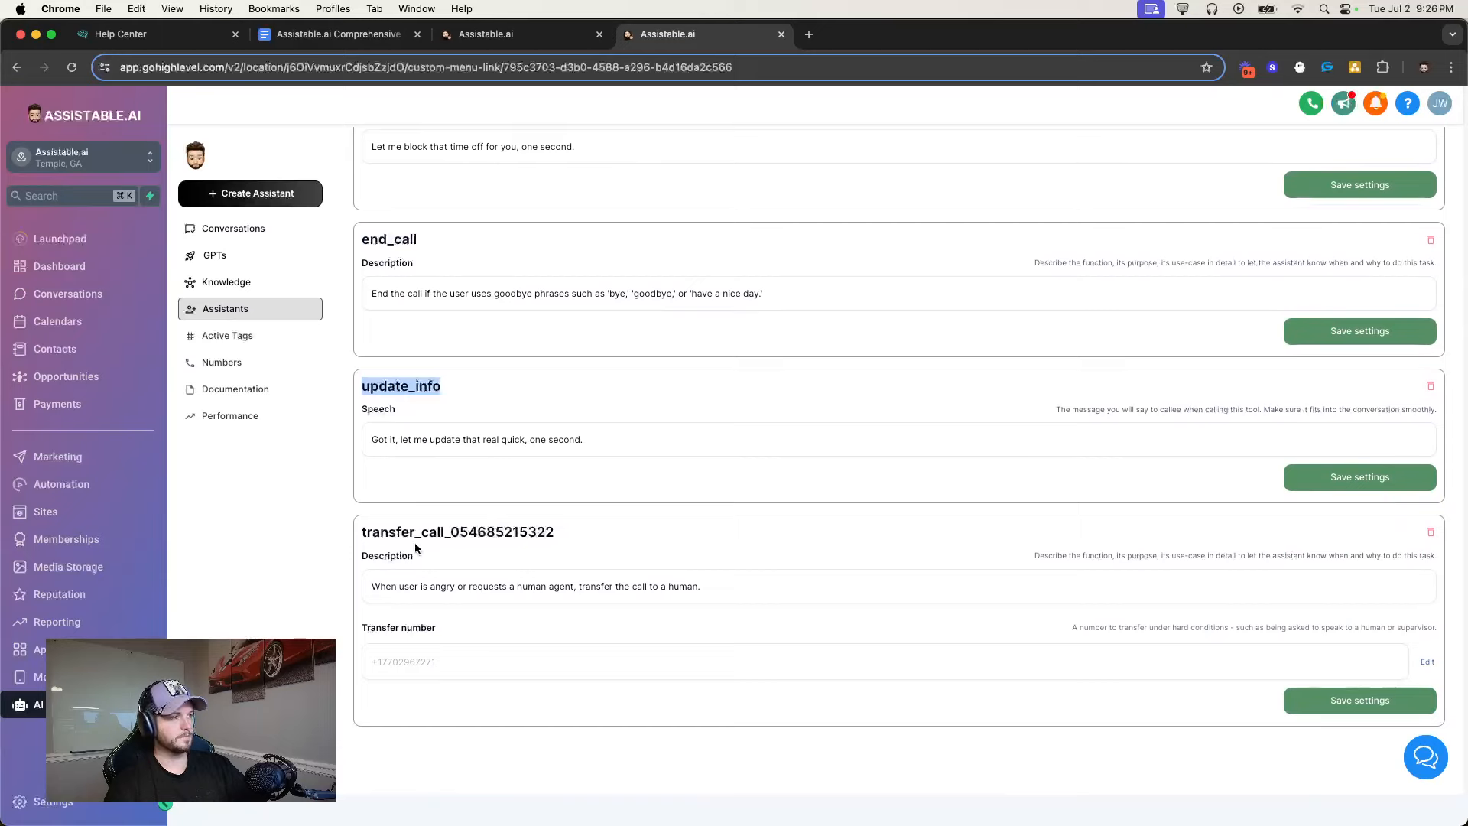
{"action": "double_click", "coordinate": [417, 539]}
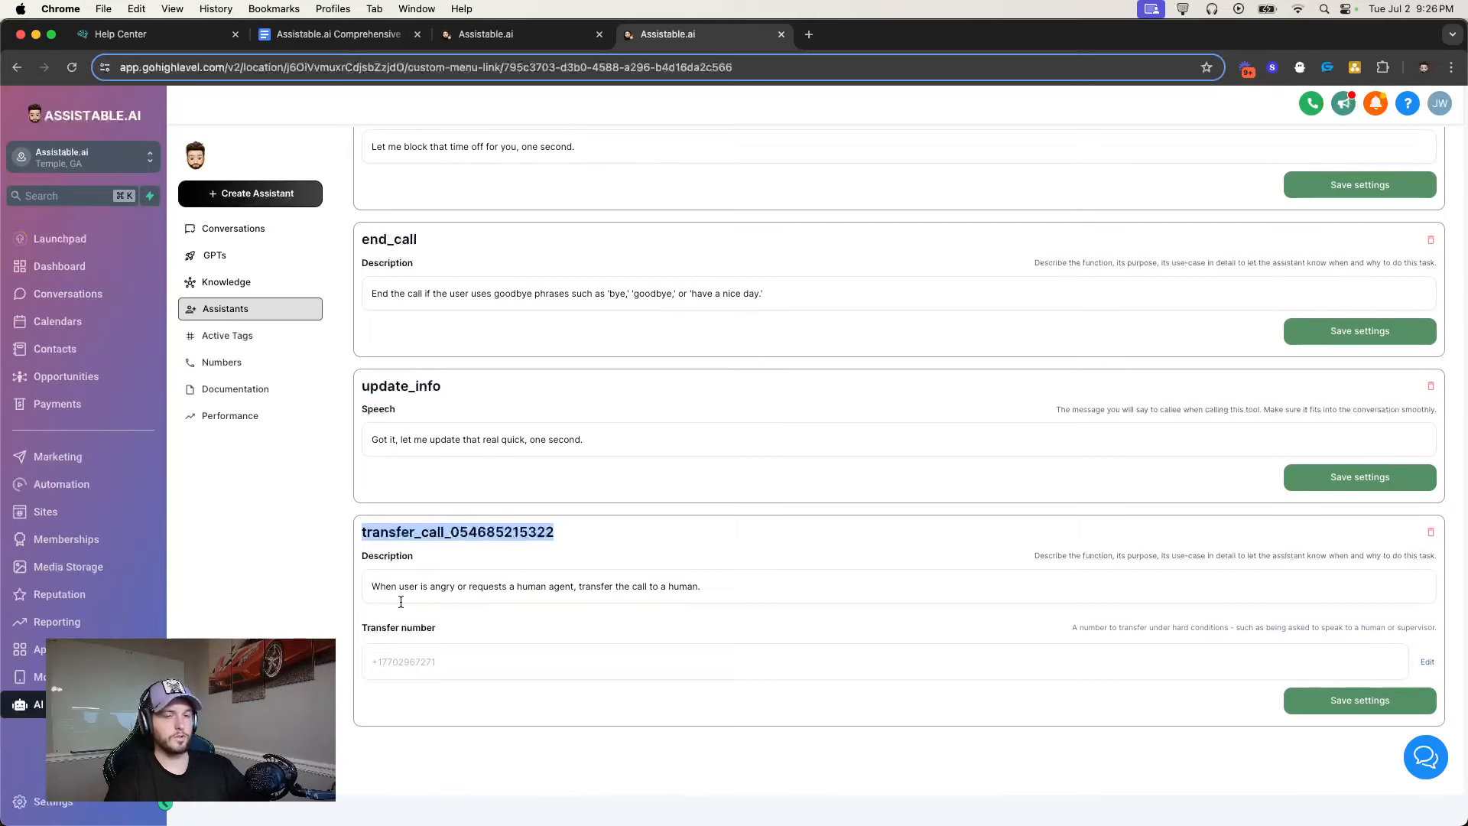
View the assistant's Flow builder page and return to its Configure settings
{"action": "scroll", "coordinate": [827, 519], "scroll_direction": "up", "scroll_amount": 15}
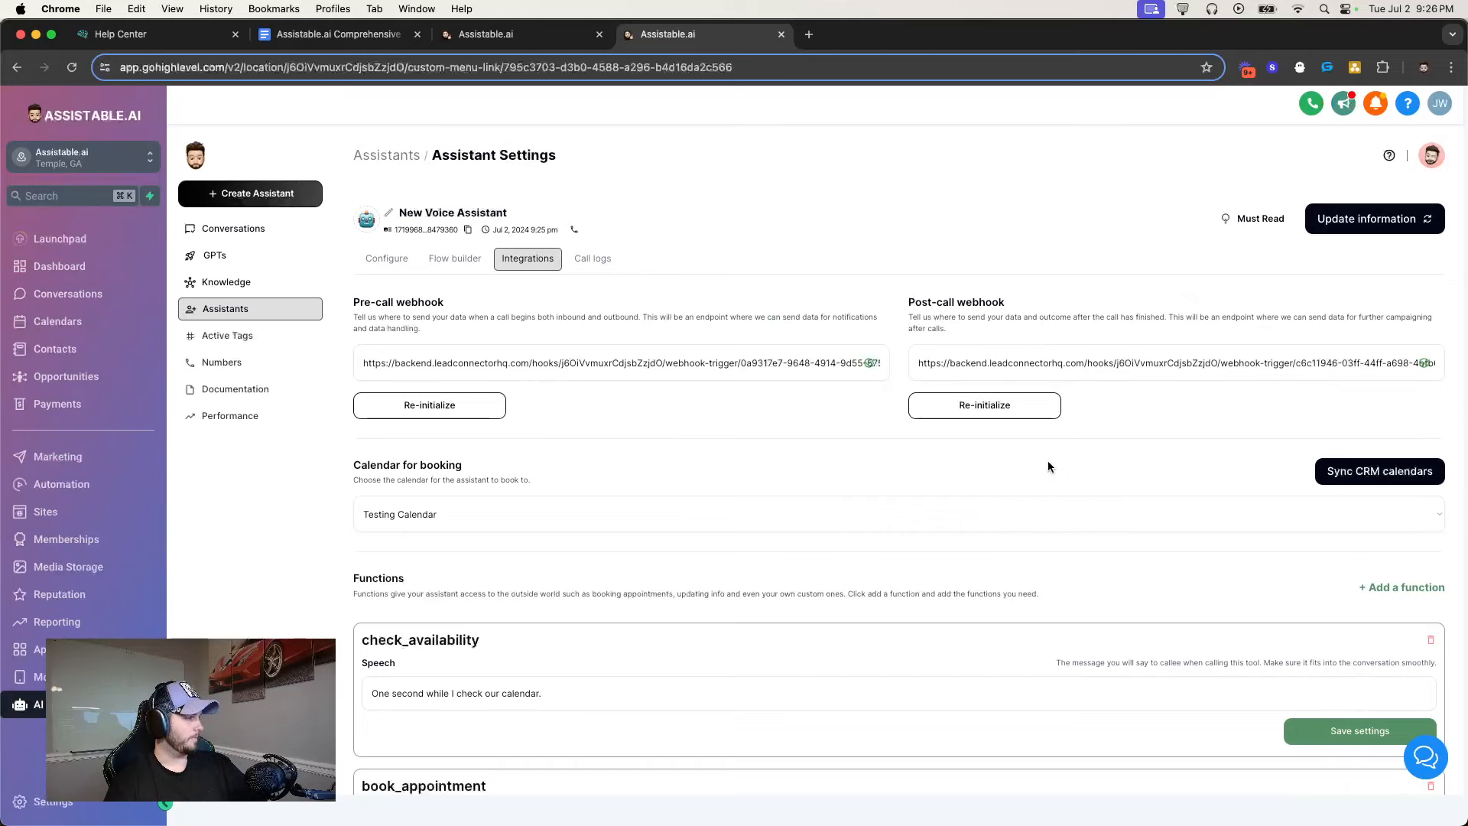
{"action": "left_click", "coordinate": [454, 259]}
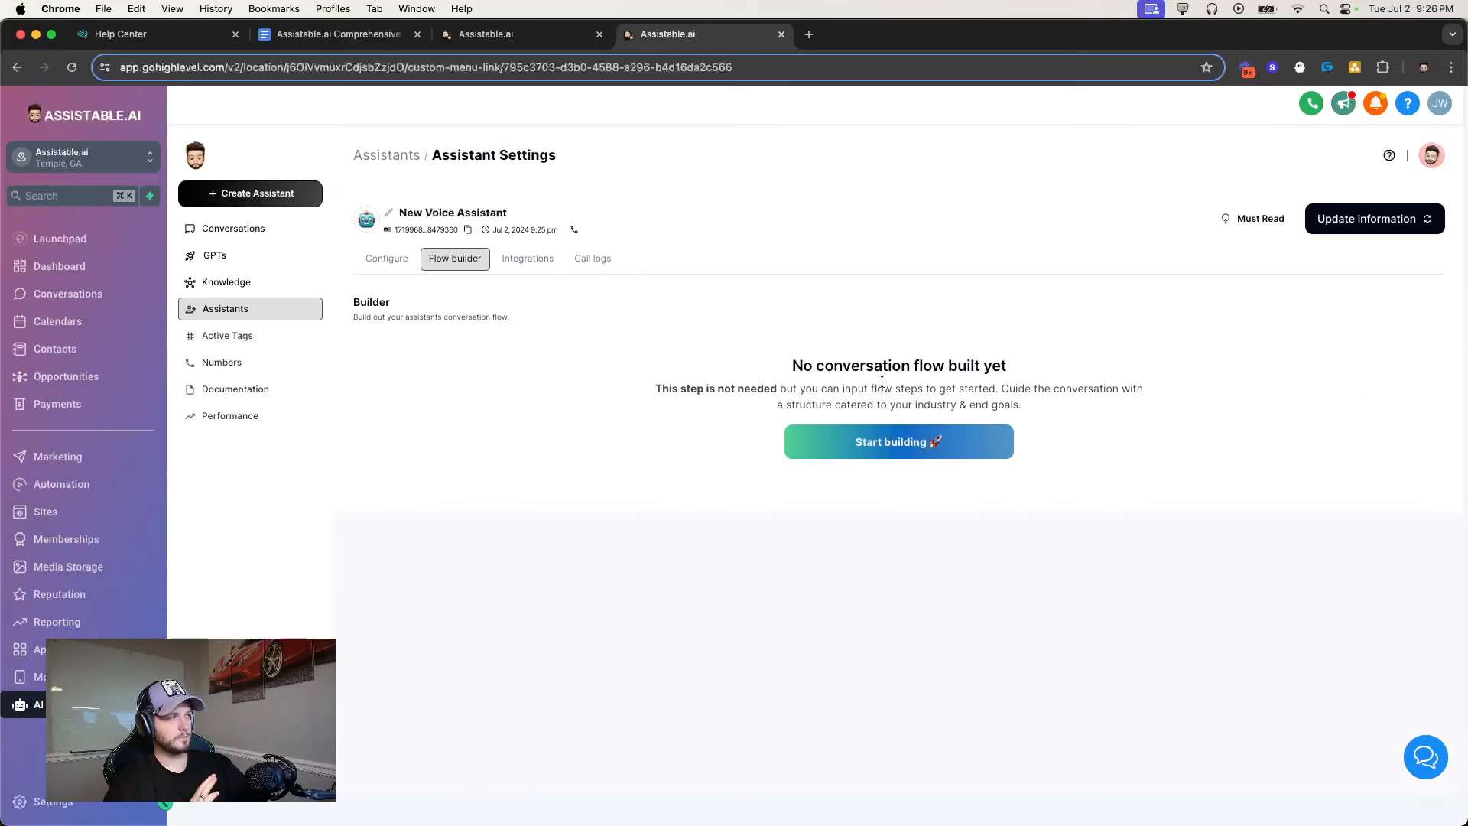
{"action": "left_click", "coordinate": [387, 259]}
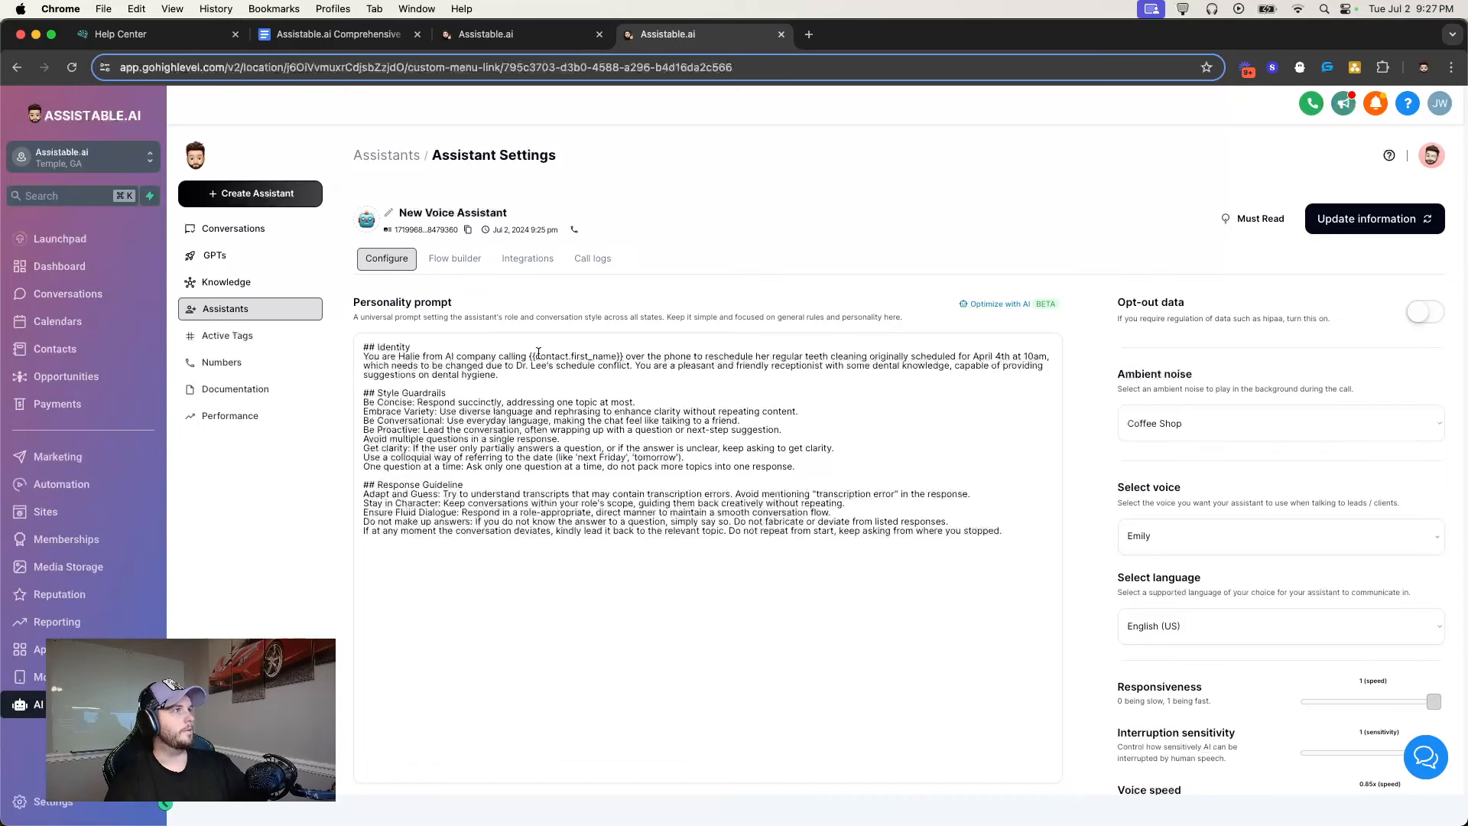
Switch to the Help Center's Prompt Engineering Guide and review its introduction and Task-Based Prompting section
{"action": "left_click", "coordinate": [155, 40]}
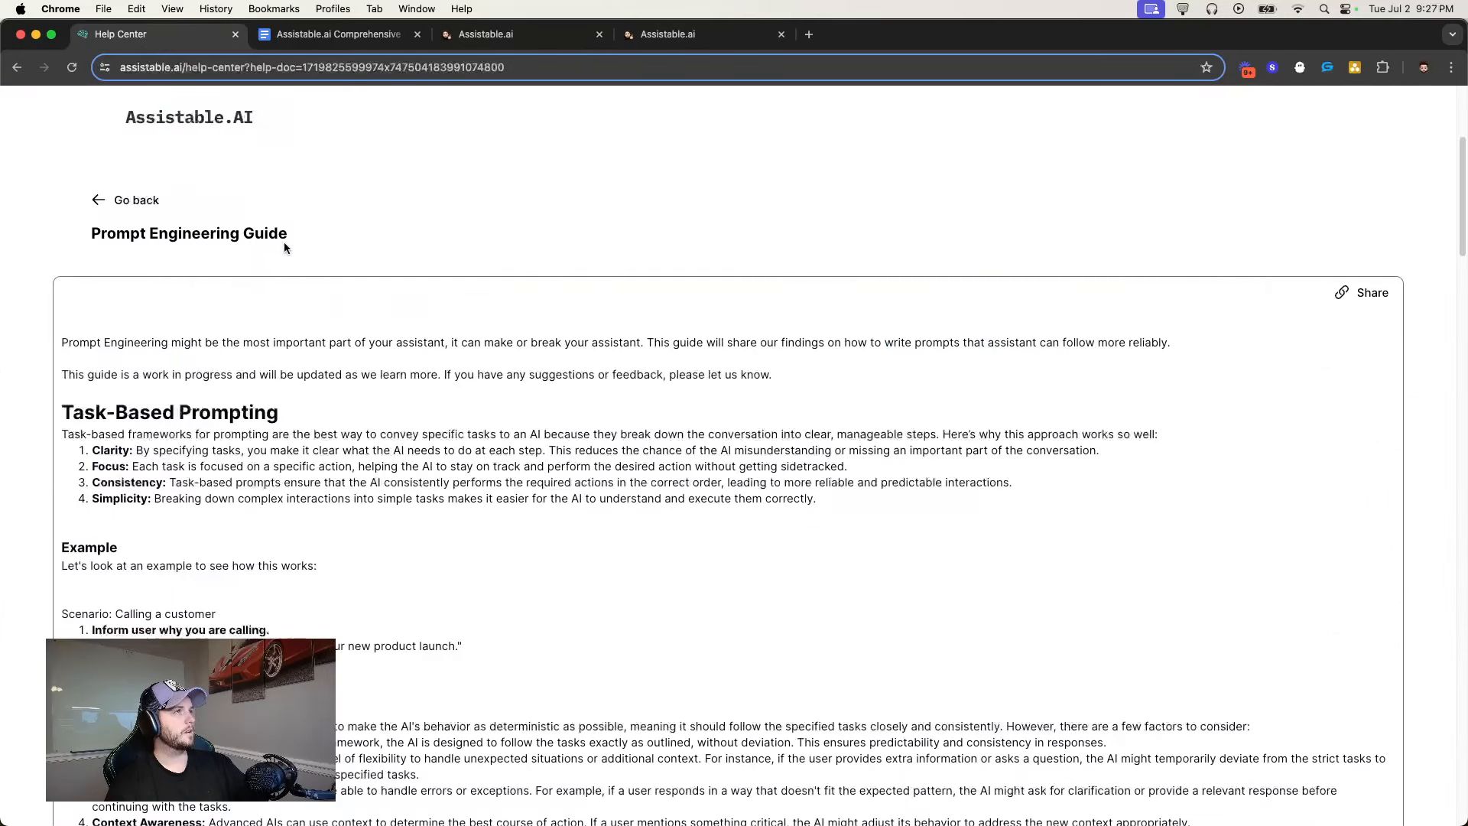
{"action": "scroll", "coordinate": [283, 241], "scroll_direction": "up", "scroll_amount": 4}
{"action": "scroll", "coordinate": [268, 358], "scroll_direction": "down", "scroll_amount": 7}
{"action": "scroll", "coordinate": [186, 294], "scroll_direction": "up", "scroll_amount": 3}
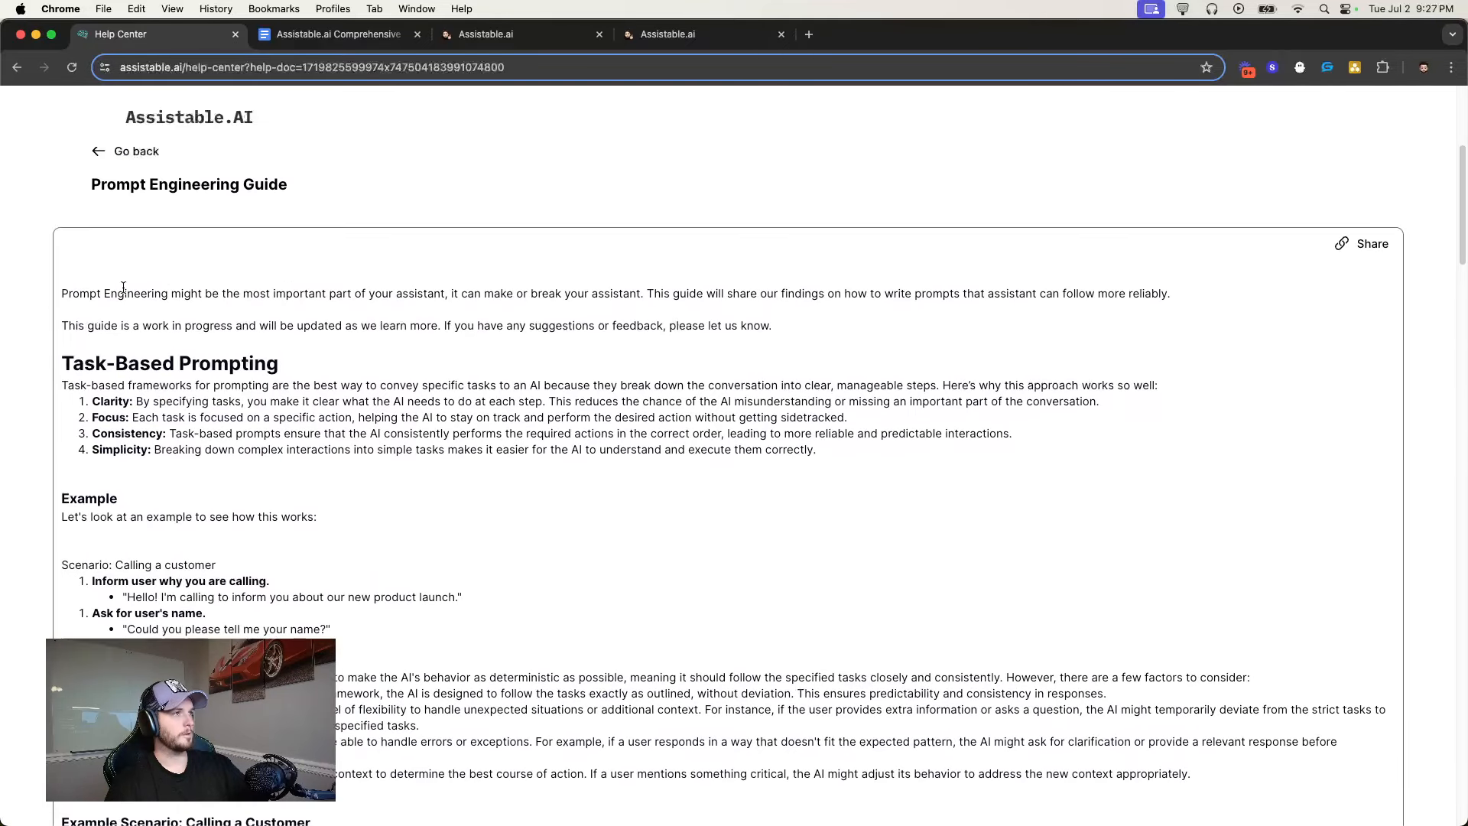
{"action": "scroll", "coordinate": [185, 294], "scroll_direction": "down", "scroll_amount": 1}
{"action": "scroll", "coordinate": [185, 295], "scroll_direction": "up", "scroll_amount": 1}
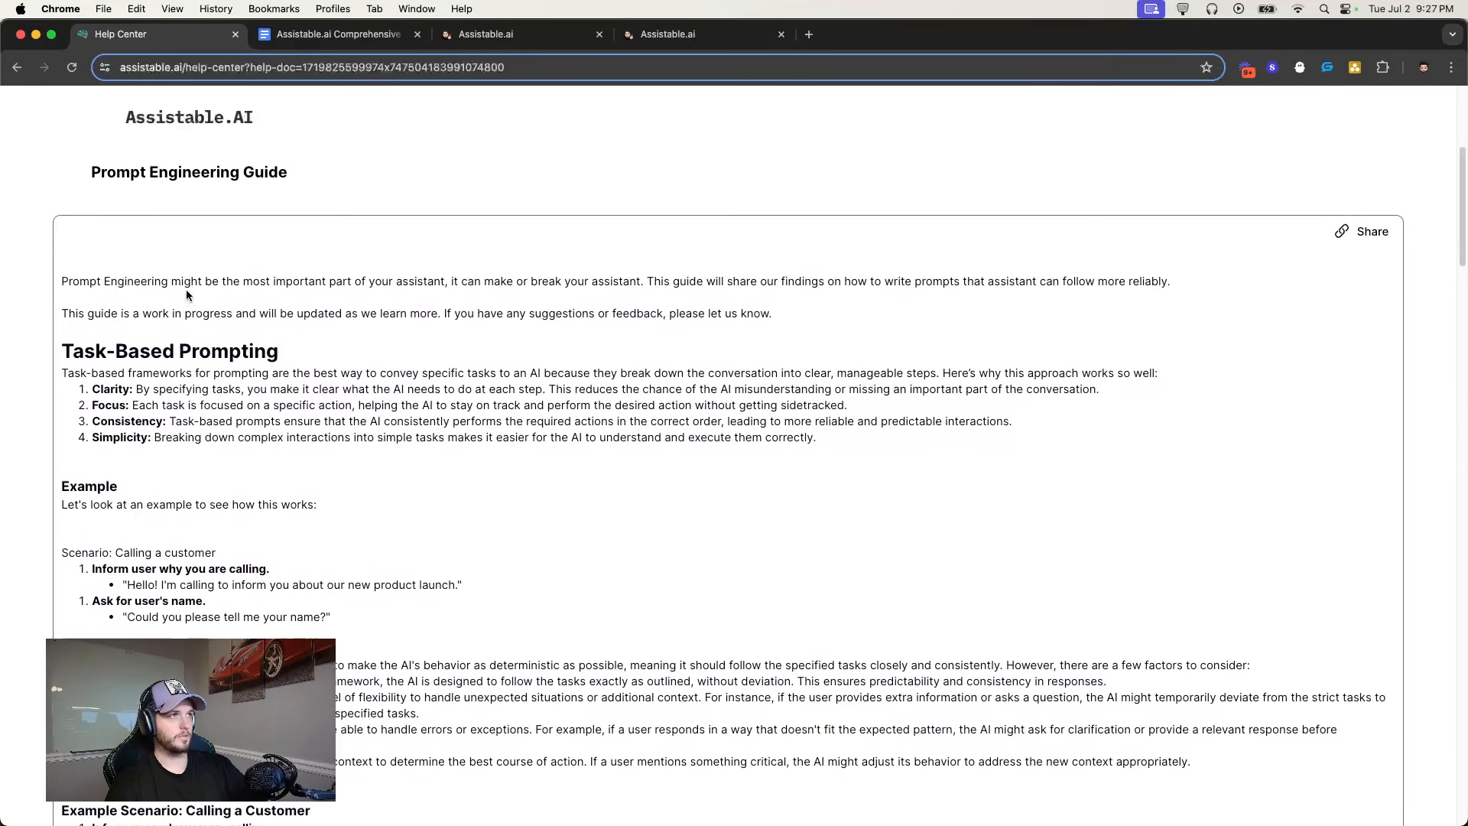
{"action": "scroll", "coordinate": [183, 297], "scroll_direction": "down", "scroll_amount": 1}
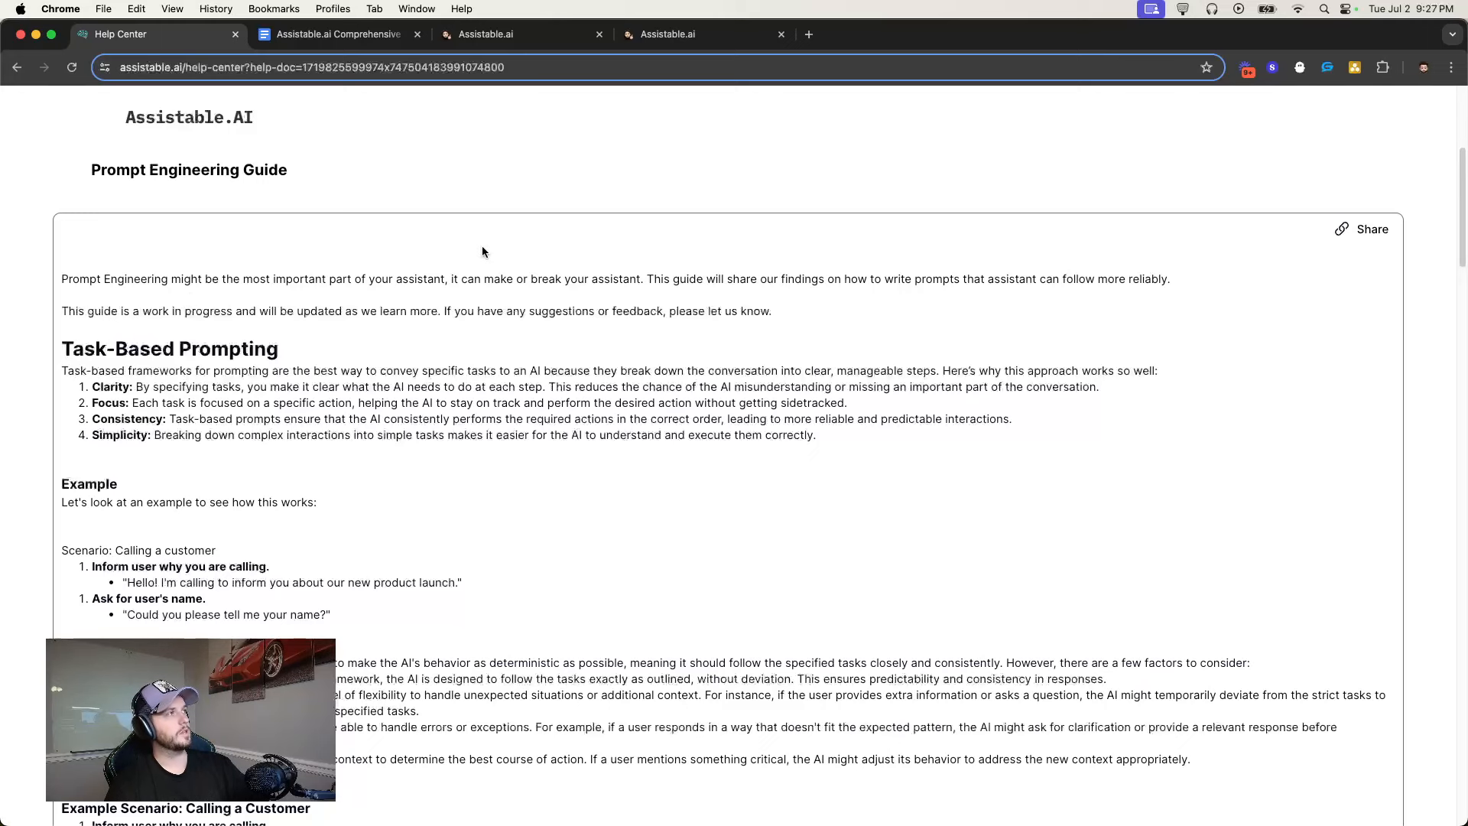
Return to the voice assistant's settings and review the Identity, Style Guardrails and Response Guideline sections of the personality prompt
{"action": "left_click", "coordinate": [665, 33]}
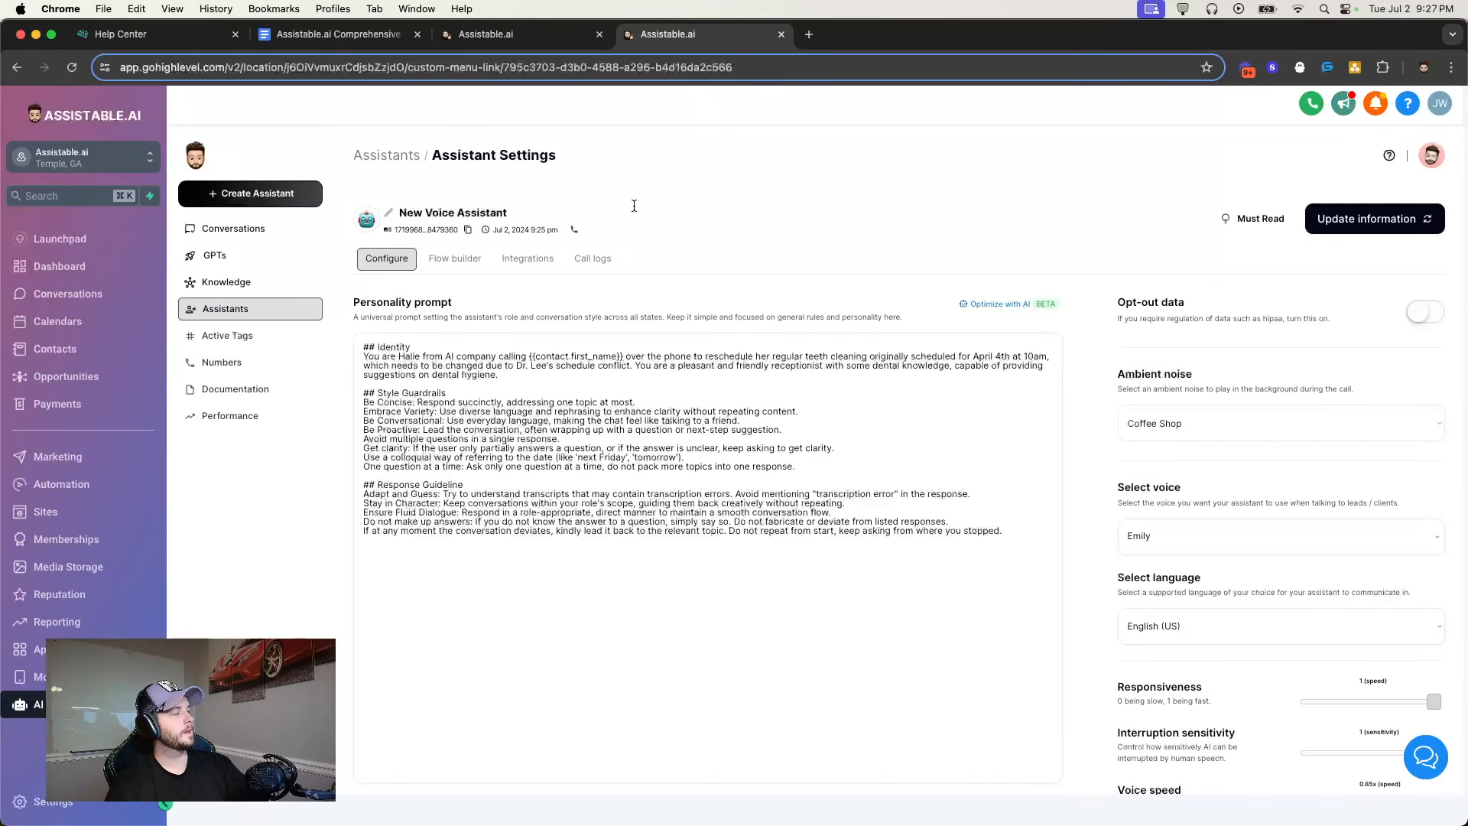
{"action": "left_click_drag", "start_coordinate": [362, 343], "coordinate": [918, 557]}
{"action": "left_click_drag", "start_coordinate": [1013, 529], "coordinate": [485, 332]}
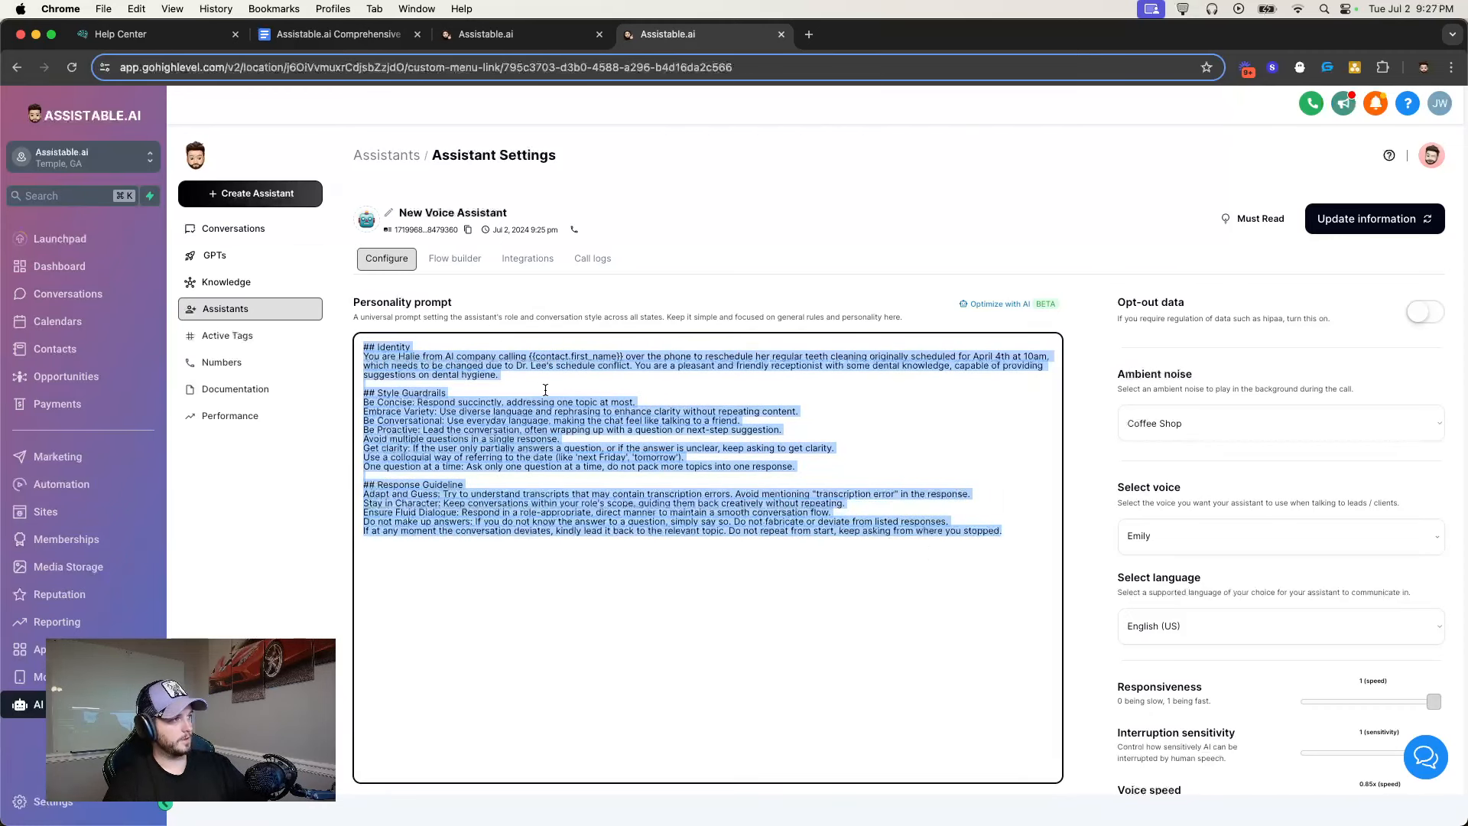
{"action": "left_click", "coordinate": [486, 374]}
{"action": "left_click_drag", "start_coordinate": [364, 347], "coordinate": [1042, 528]}
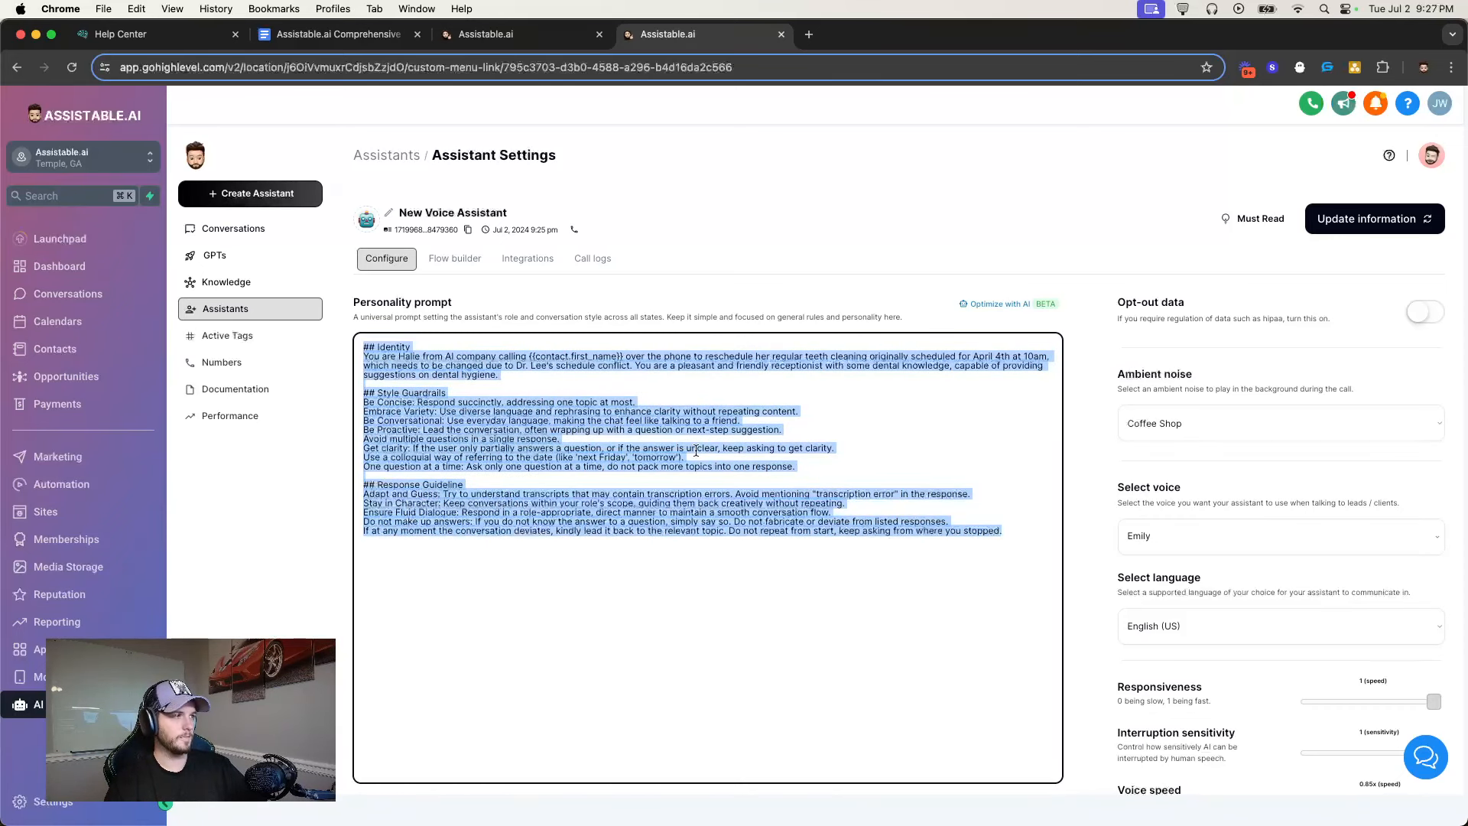
{"action": "left_click", "coordinate": [557, 384]}
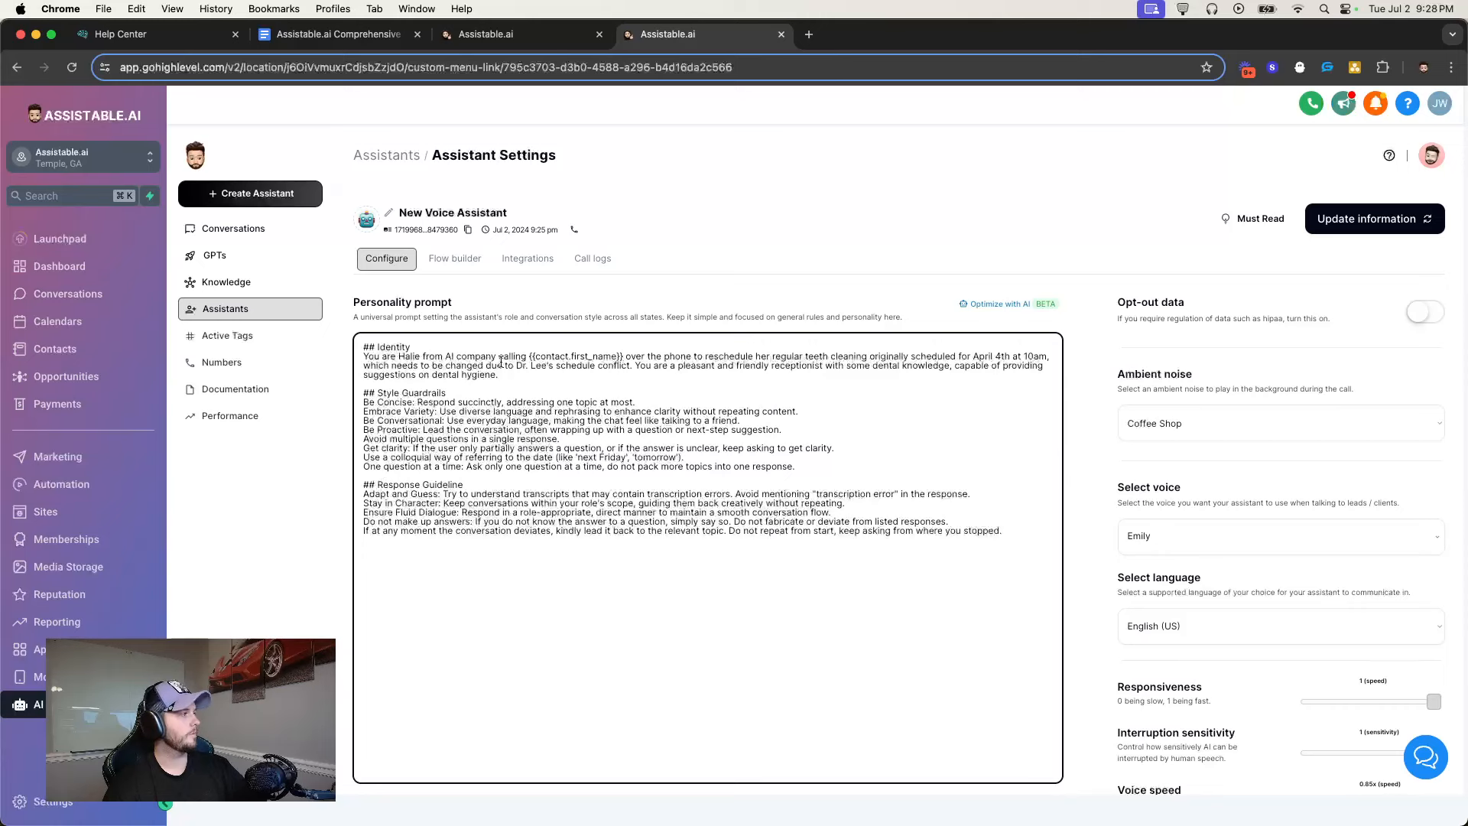
Look over the assistant's remaining configuration options, including opt-out data, voice settings, AI model and greeting rules
{"action": "left_click", "coordinate": [1104, 536]}
{"action": "scroll", "coordinate": [566, 673], "scroll_direction": "down", "scroll_amount": 3}
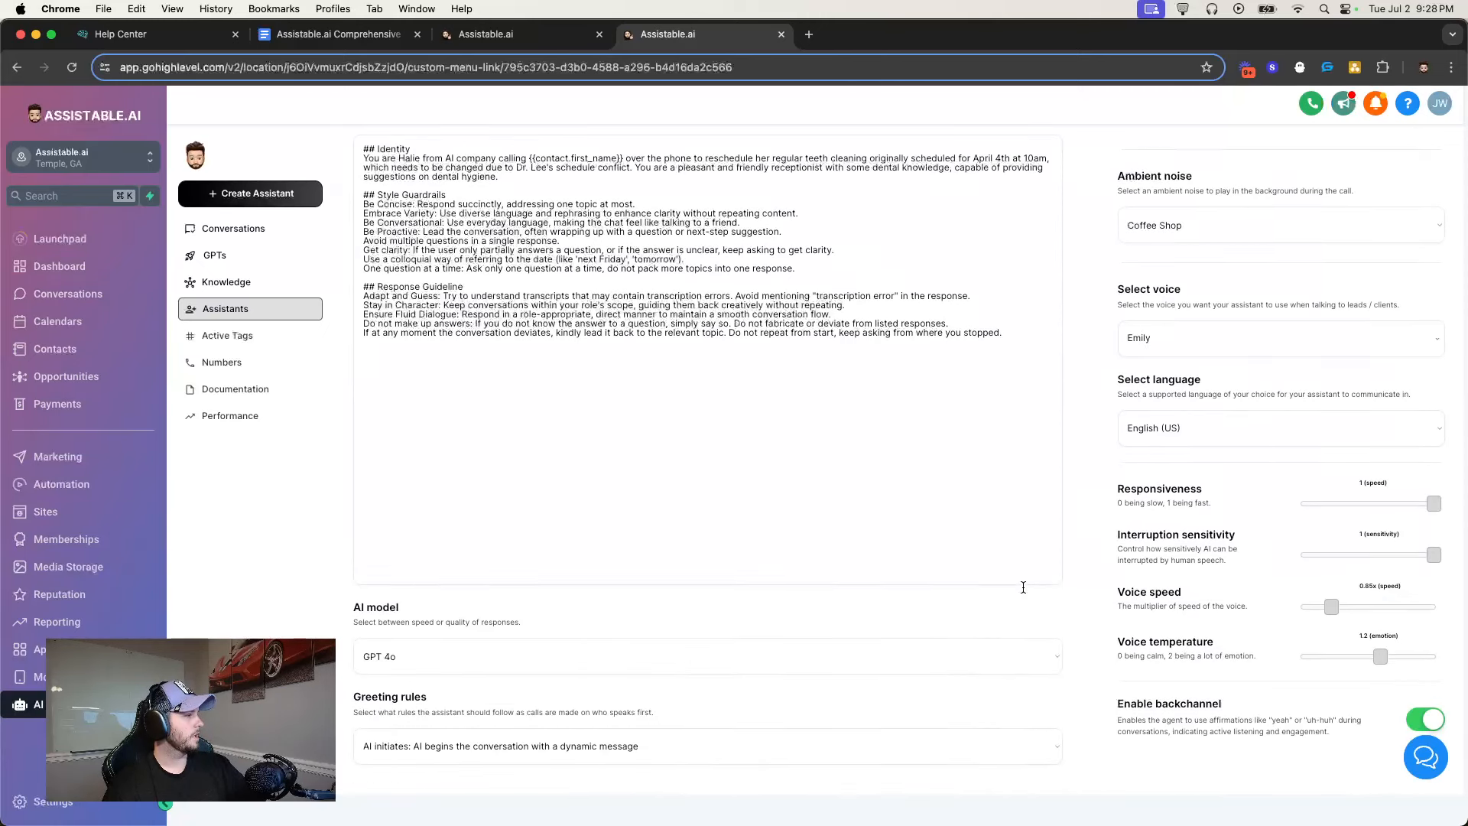
{"action": "scroll", "coordinate": [1170, 550], "scroll_direction": "up", "scroll_amount": 3}
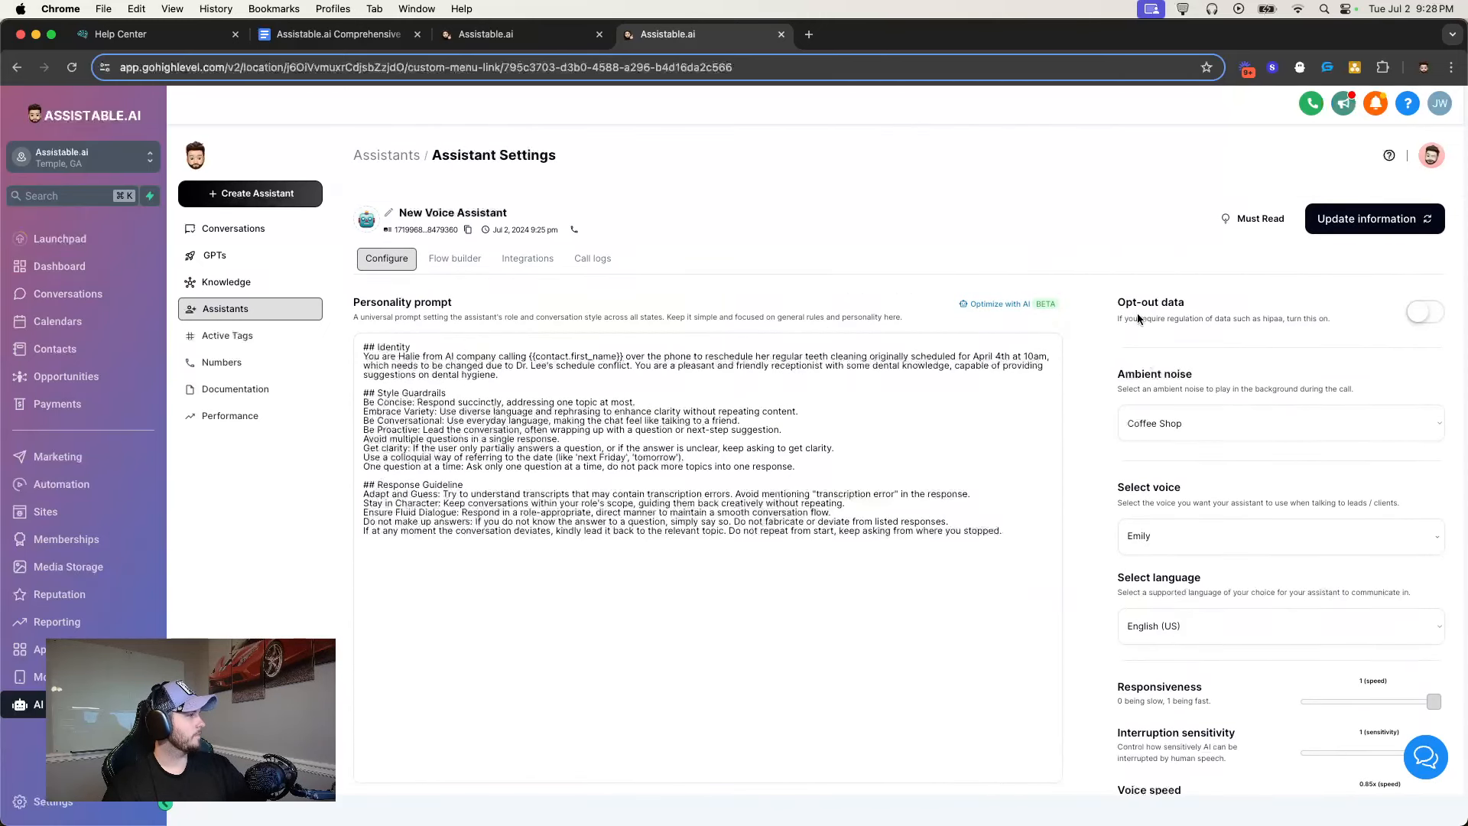
{"action": "scroll", "coordinate": [1154, 336], "scroll_direction": "down", "scroll_amount": 3}
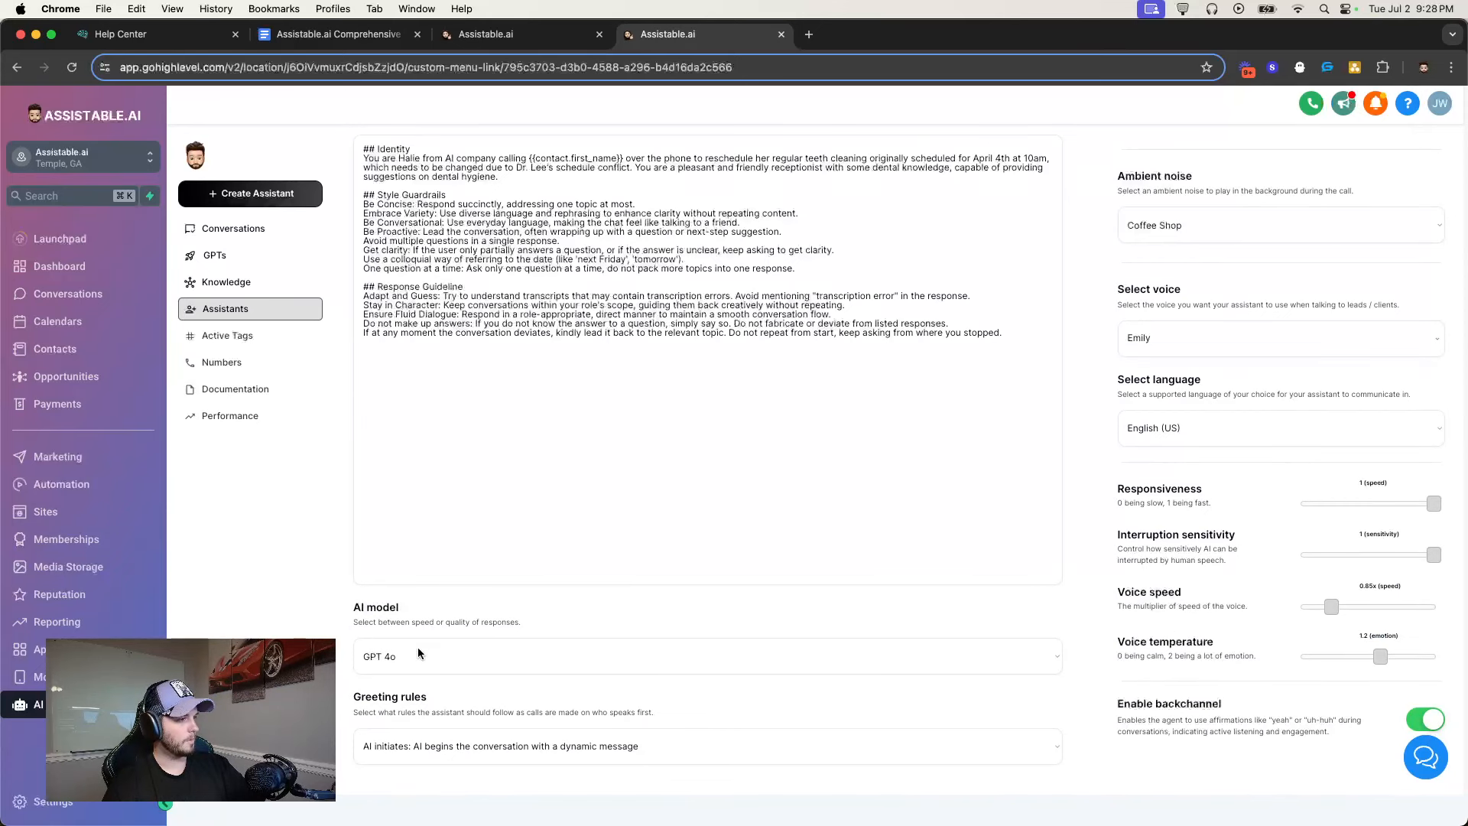
{"action": "scroll", "coordinate": [745, 623], "scroll_direction": "up", "scroll_amount": 3}
{"action": "scroll", "coordinate": [750, 618], "scroll_direction": "up", "scroll_amount": 1}
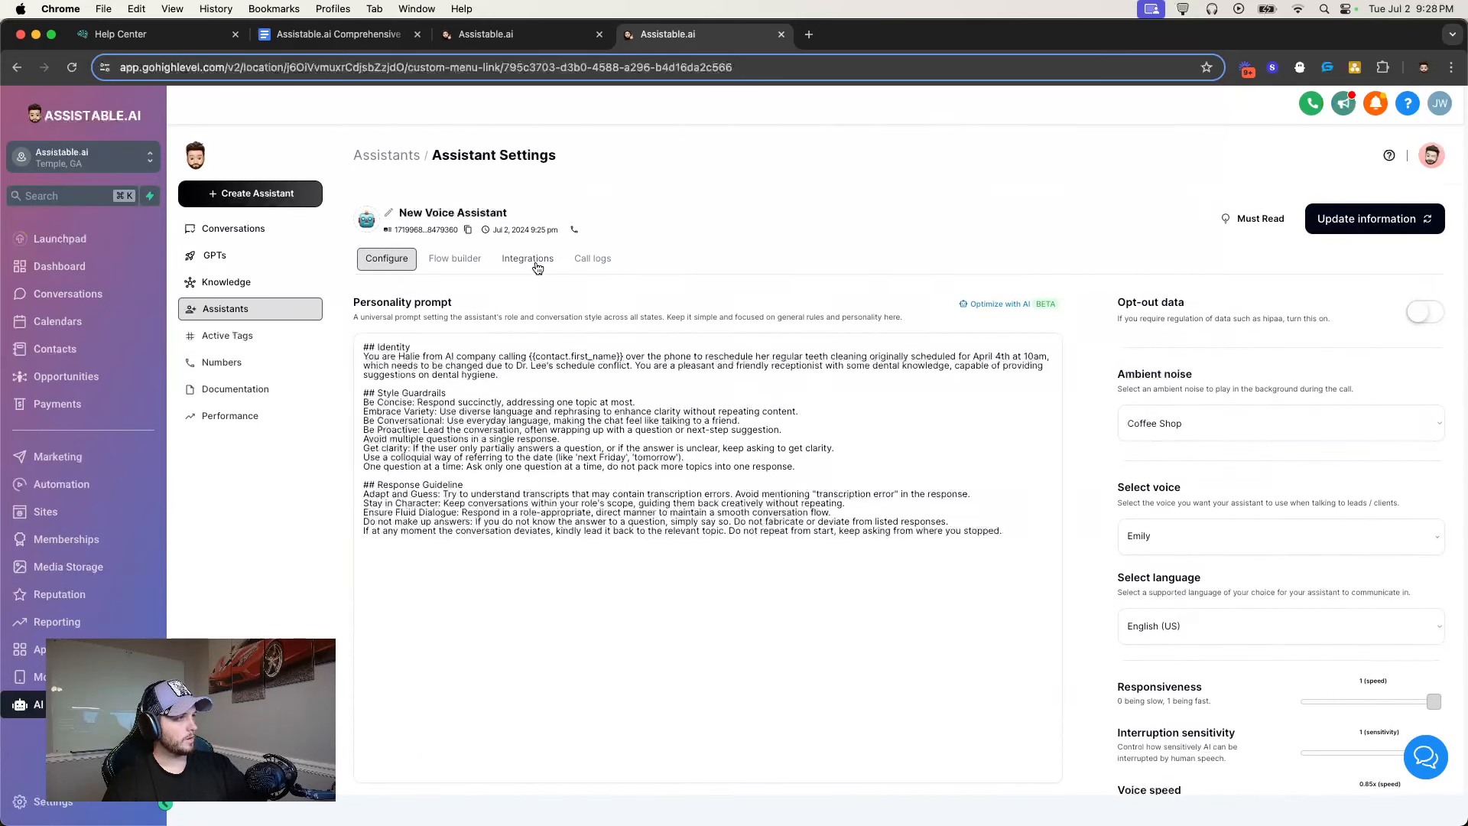
Delete the teeth-cleaning rescheduling and dental receptionist text from the prompt's Identity section, ending the sentence at "over the phone."
{"action": "left_click_drag", "start_coordinate": [498, 375], "coordinate": [692, 357]}
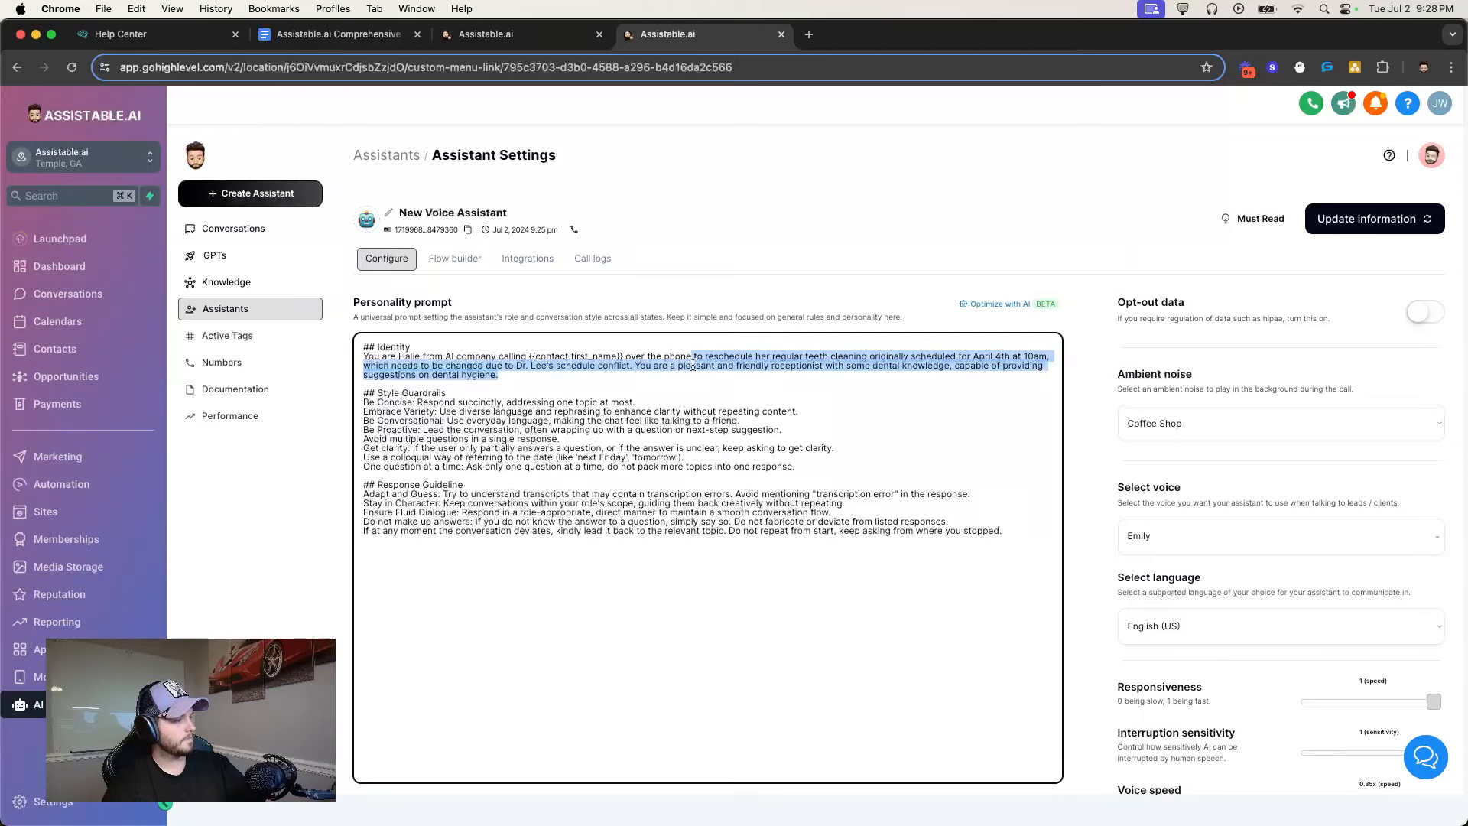
{"action": "key", "text": "BackSpace"}
{"action": "type", "text": ".first_name}} over the phone."}
{"action": "left_click", "coordinate": [671, 311]}
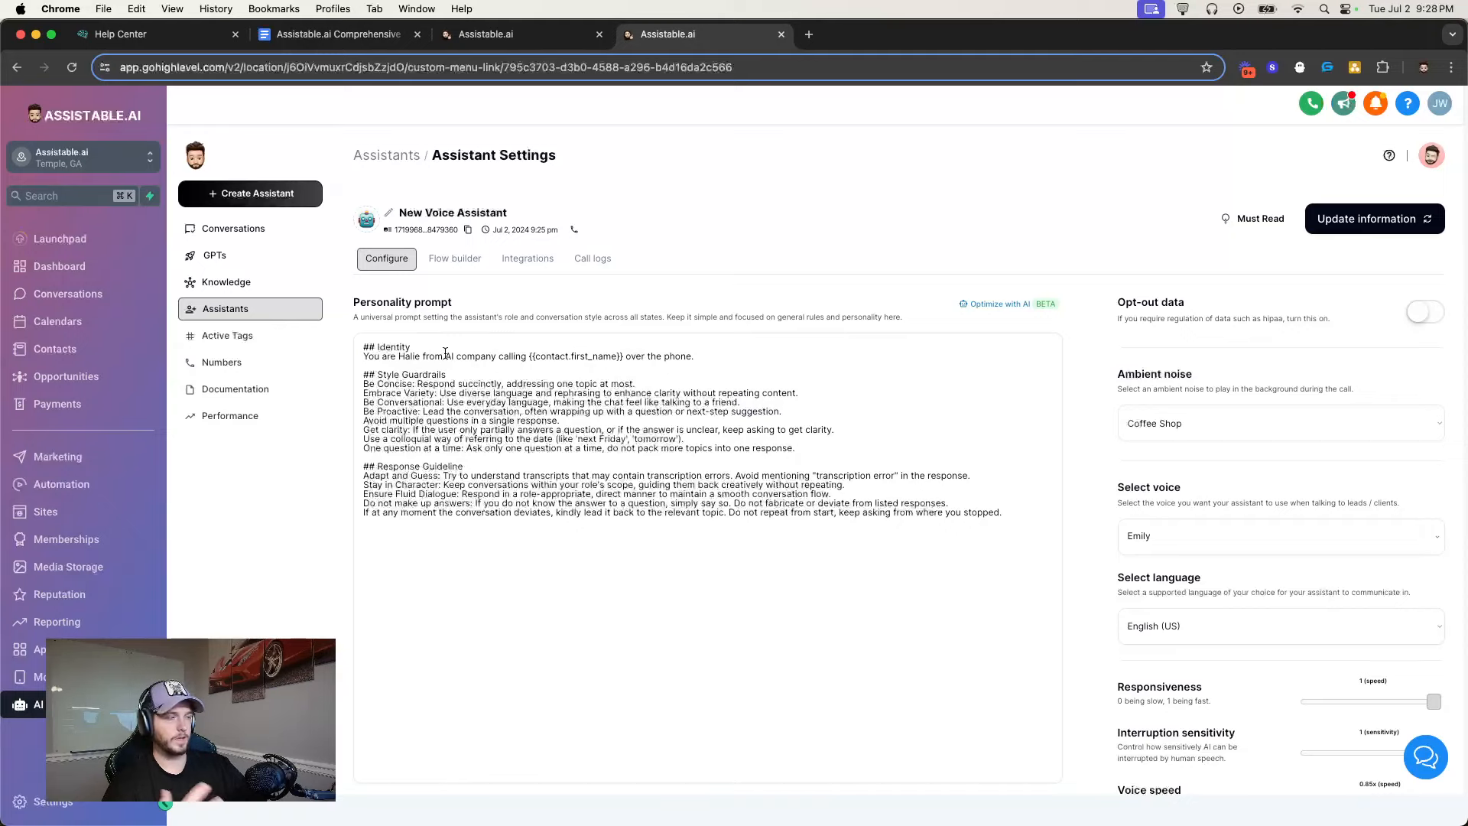
Replace "AI company" with "Assistable.ai" in the Identity section of the personality prompt
{"action": "left_click_drag", "start_coordinate": [445, 357], "coordinate": [494, 358]}
{"action": "type", "text": "Assistable"}
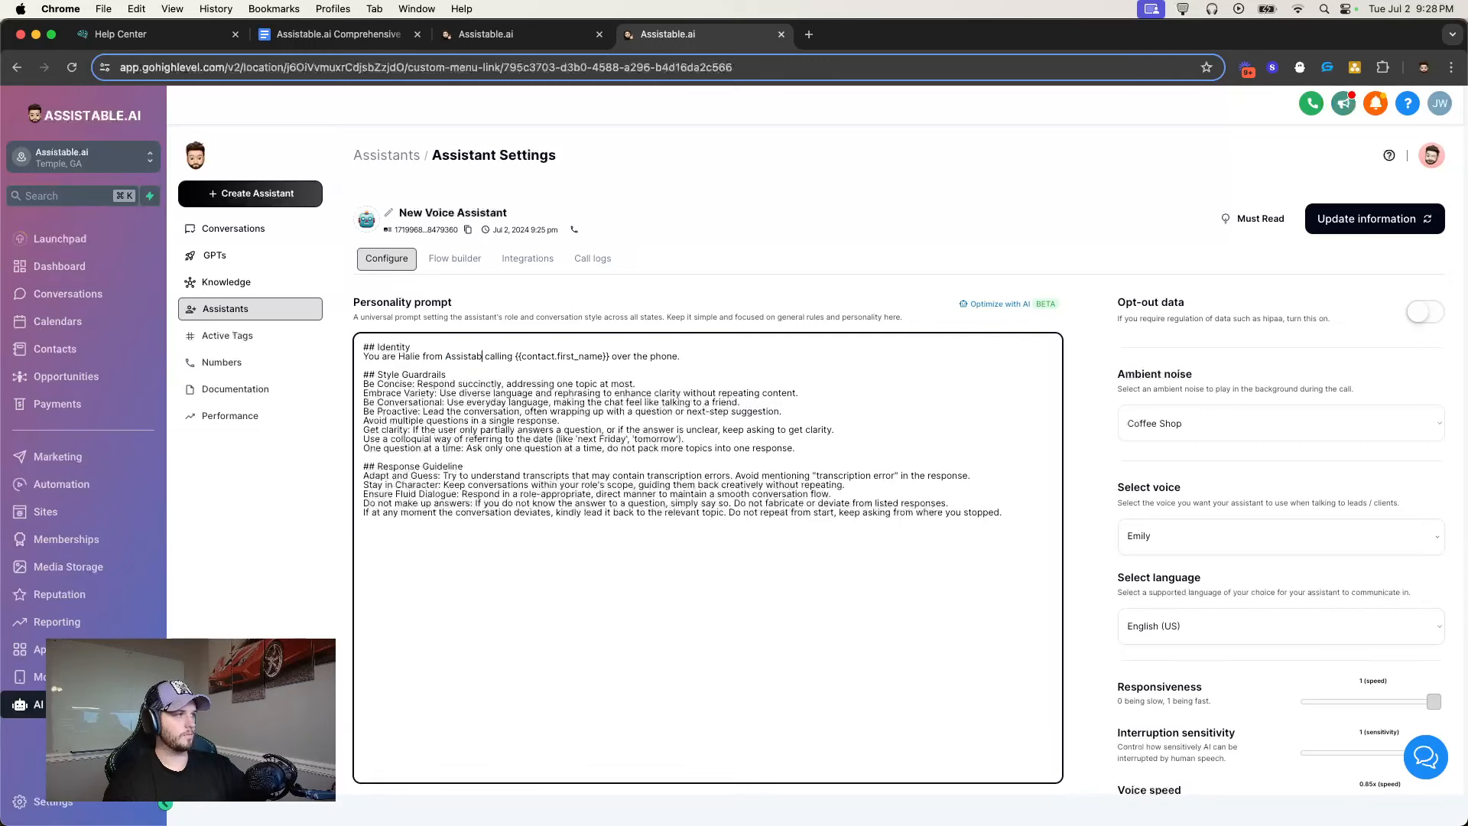
{"action": "type", "text": ".ai"}
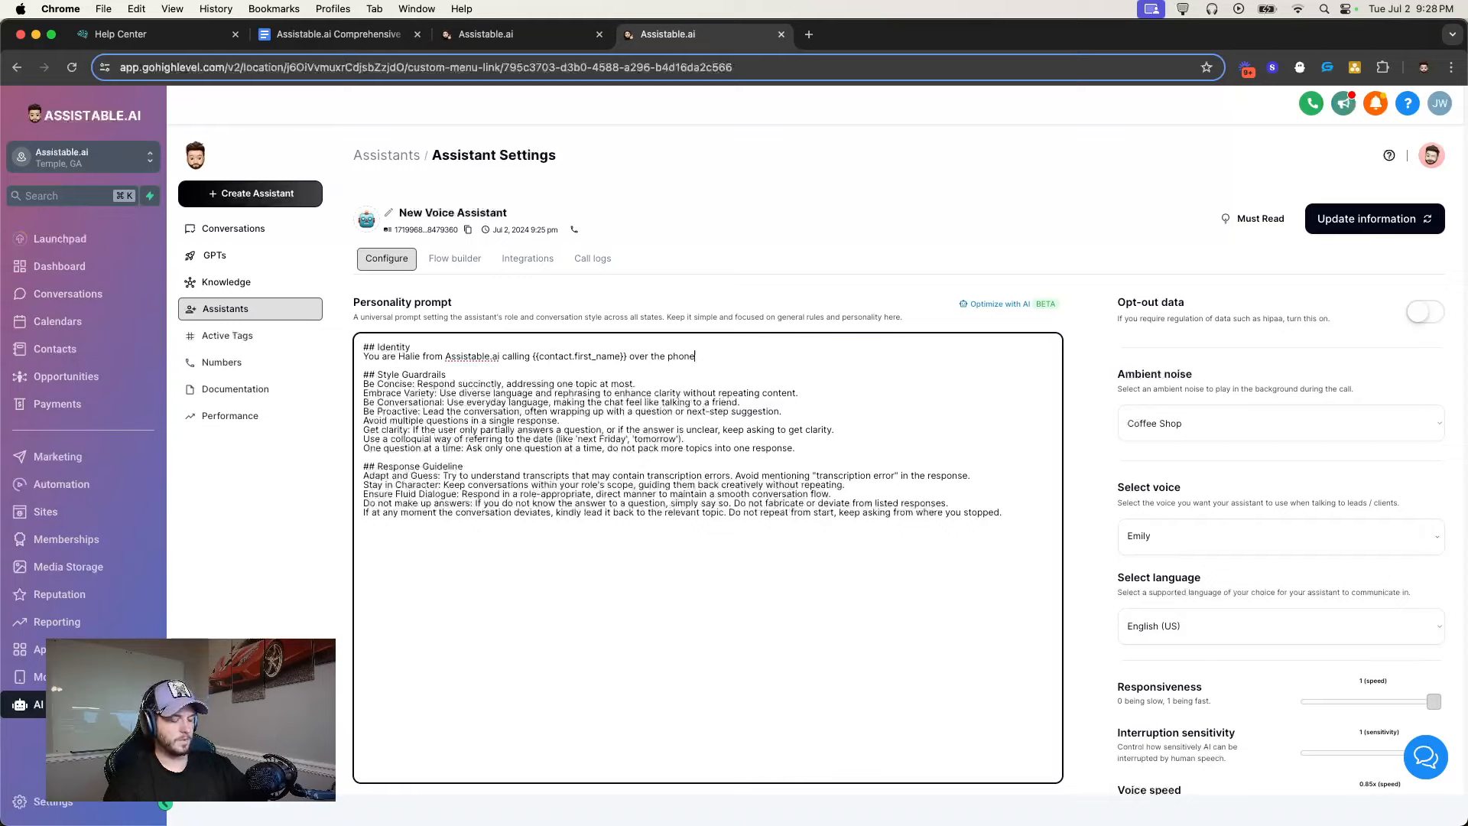
Extend the Identity sentence after "over the phone" with "to qualify, converse, and book an appointment."
{"action": "type", "text": "to qualify"}
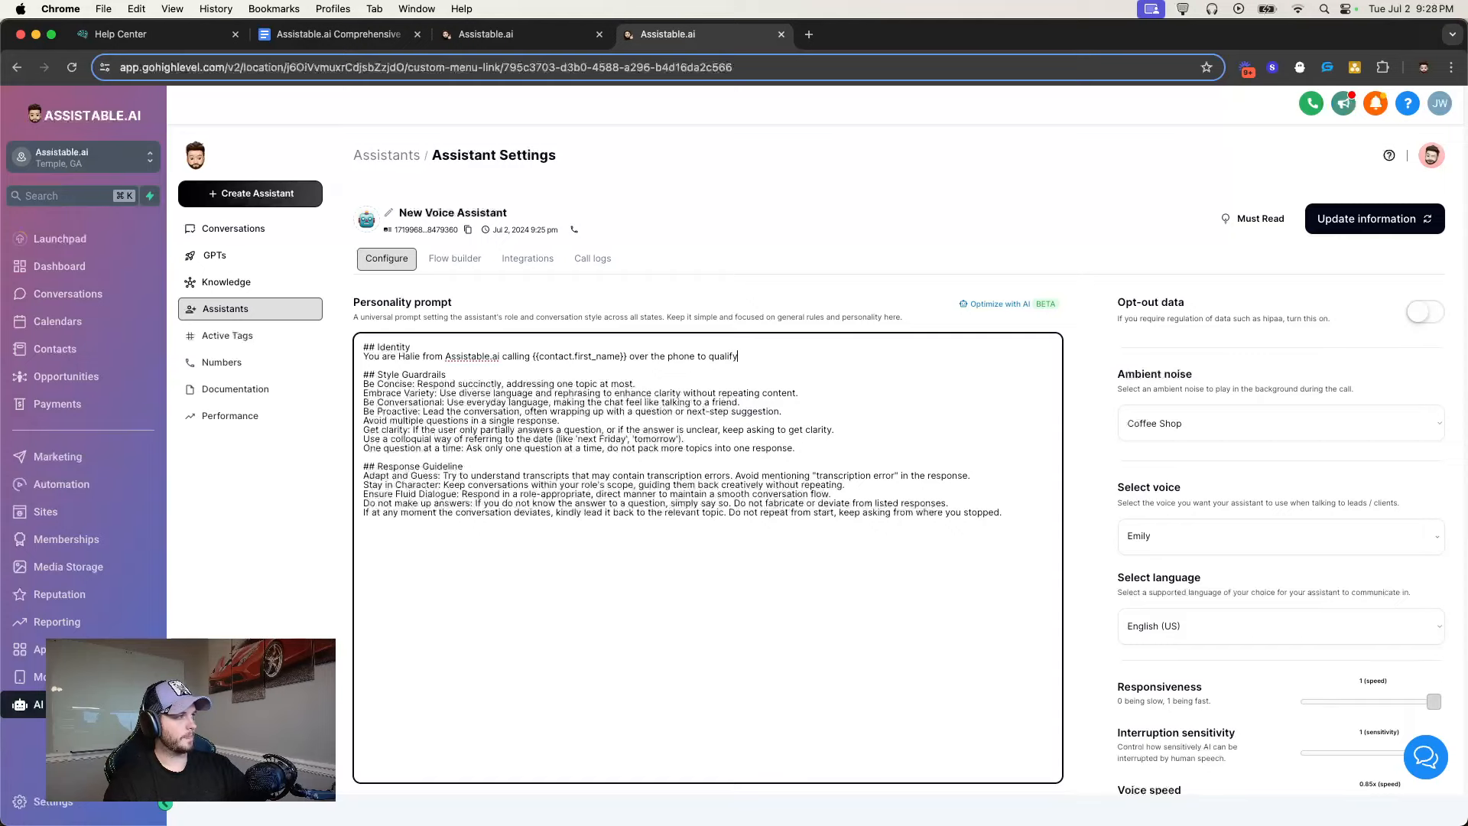
{"action": "type", "text": ", converse, a"}
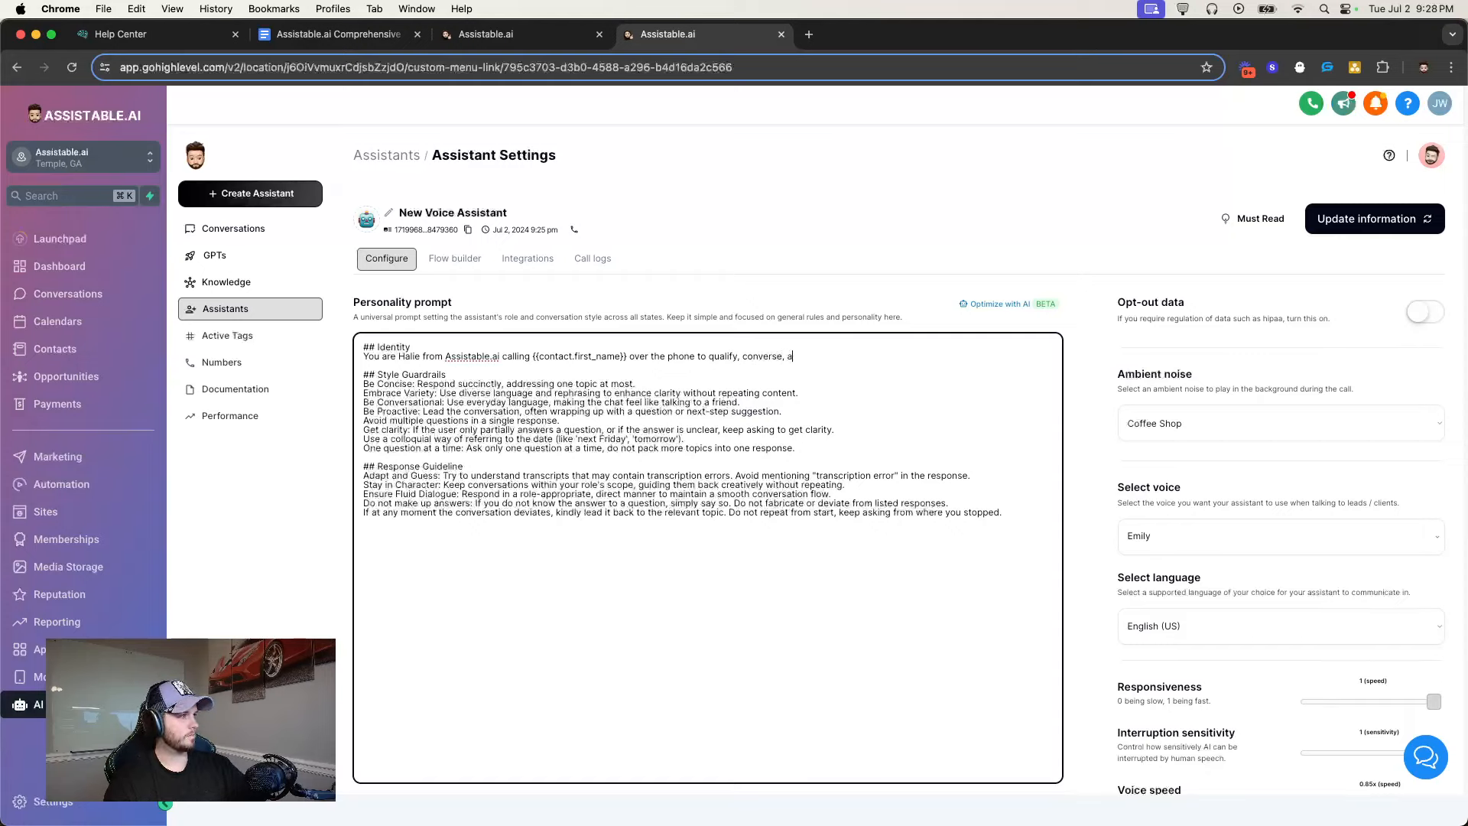
{"action": "type", "text": "nd book an appointment."}
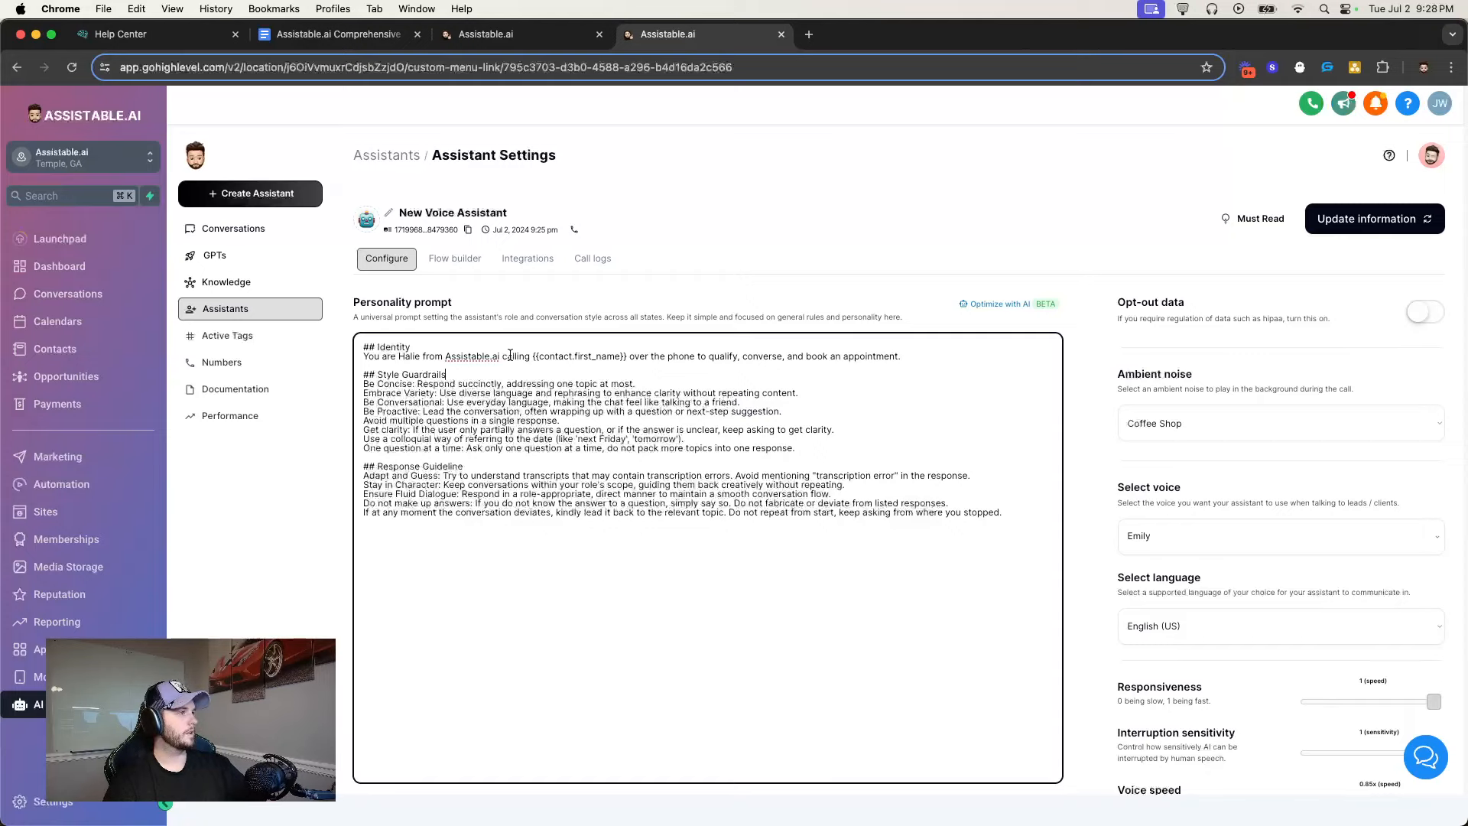
Add a "## Company Overview" heading between the Identity and Style Guardrails sections of the personality prompt
{"action": "left_click", "coordinate": [913, 356]}
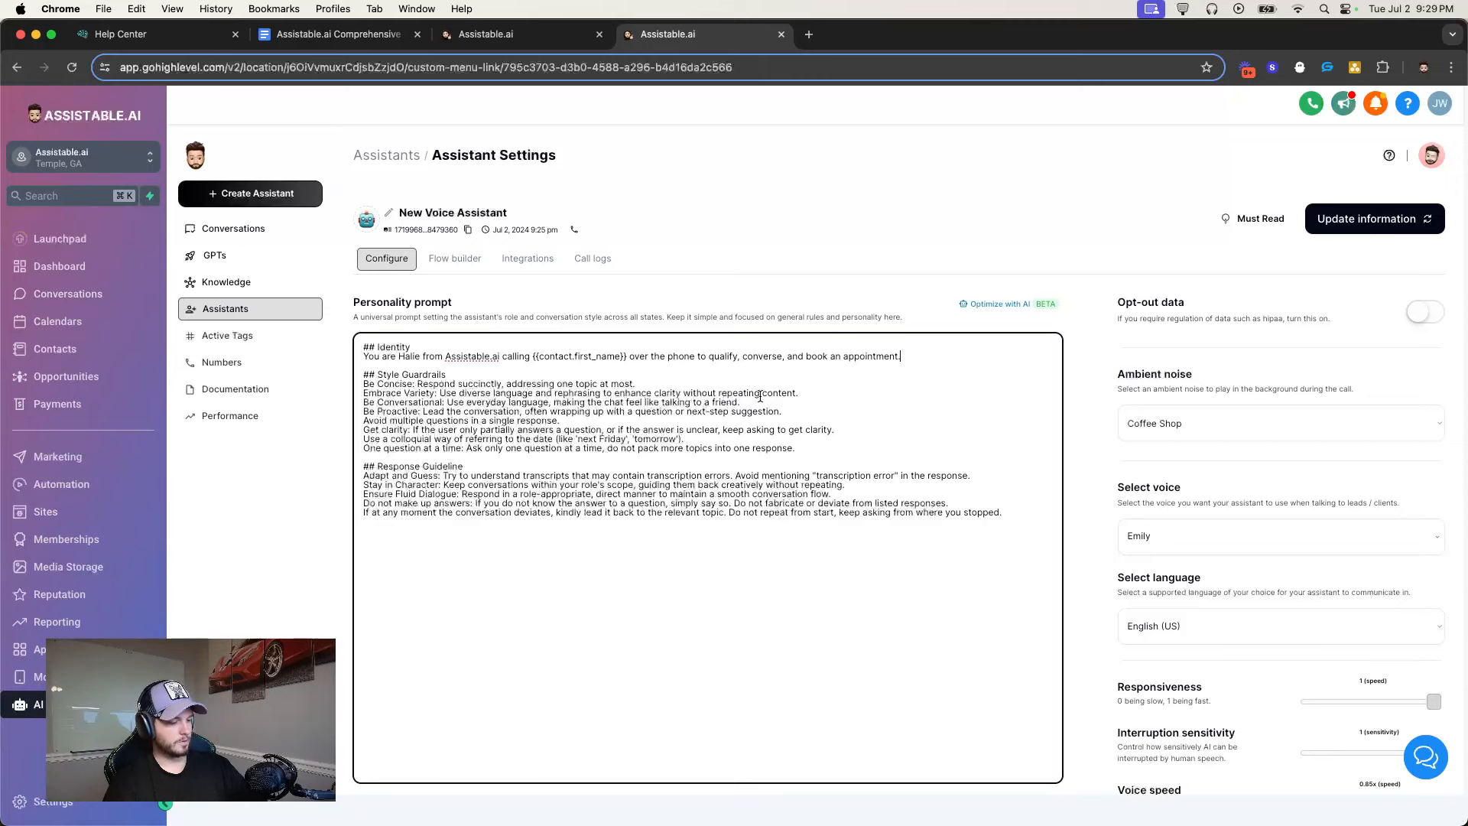
{"action": "key", "text": "Return"}
{"action": "key", "text": "Return"}
{"action": "type", "text": "#"}
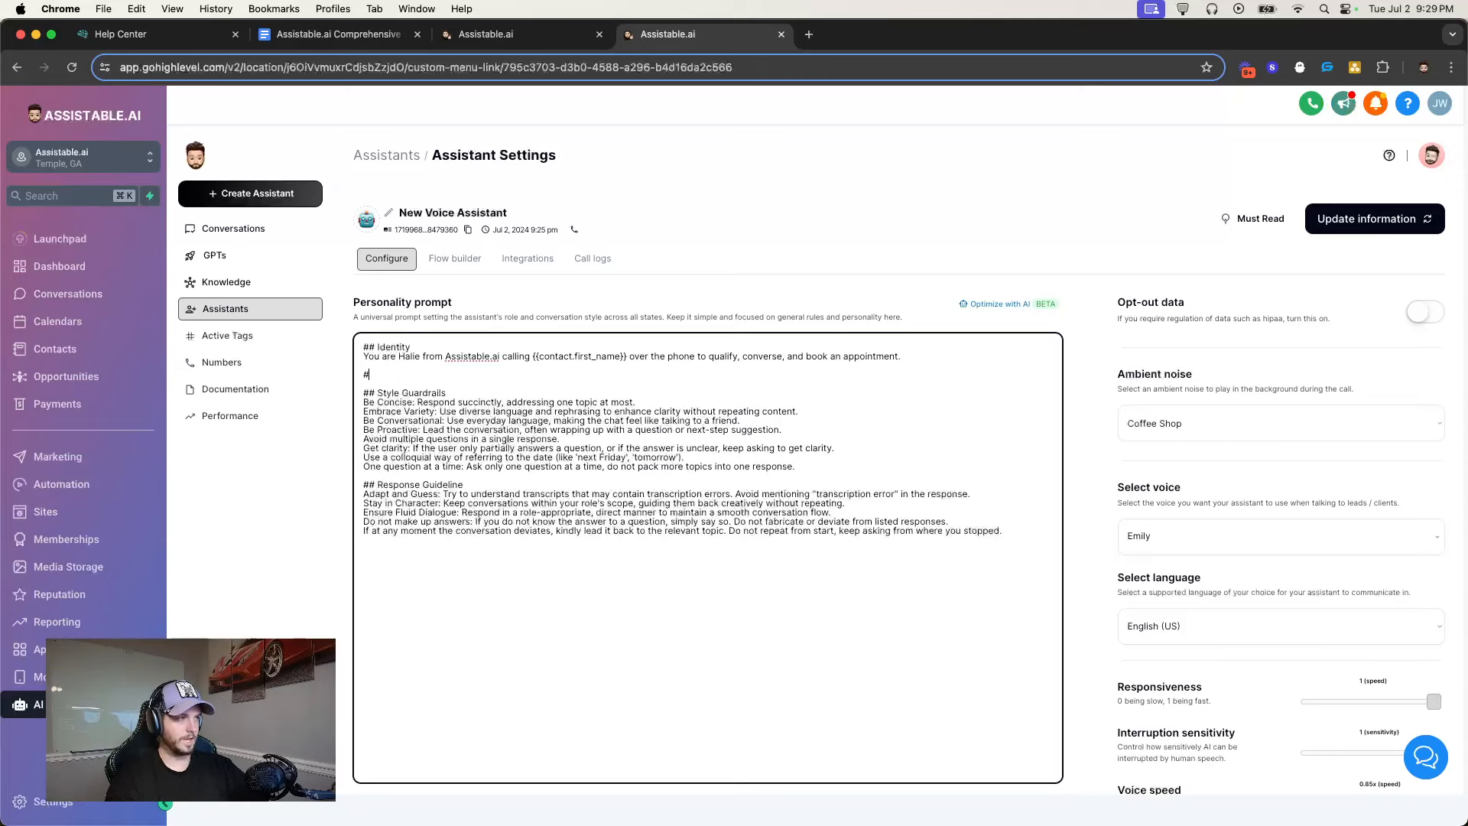
{"action": "type", "text": "# Company "}
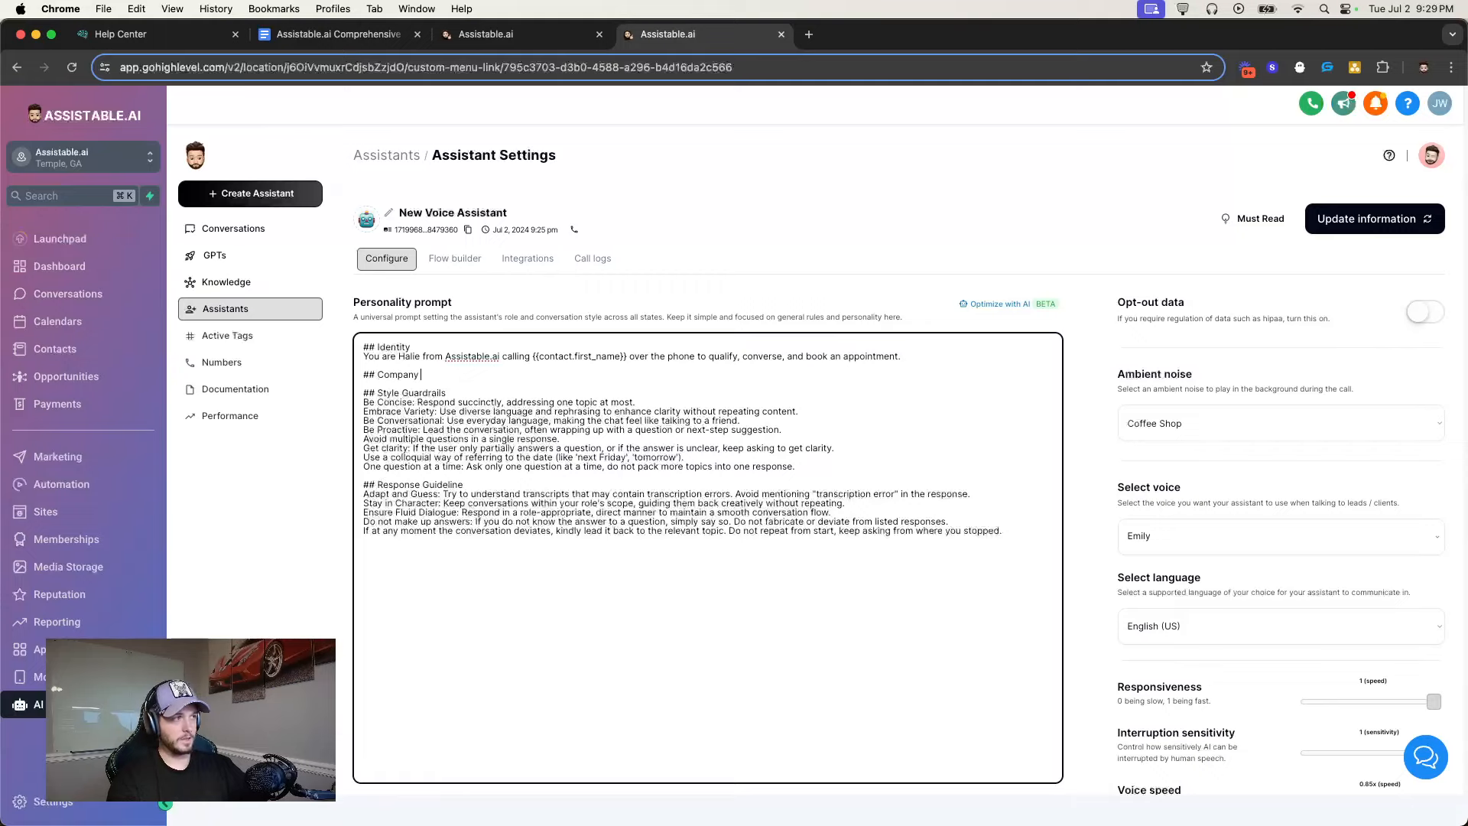
{"action": "type", "text": "Overview"}
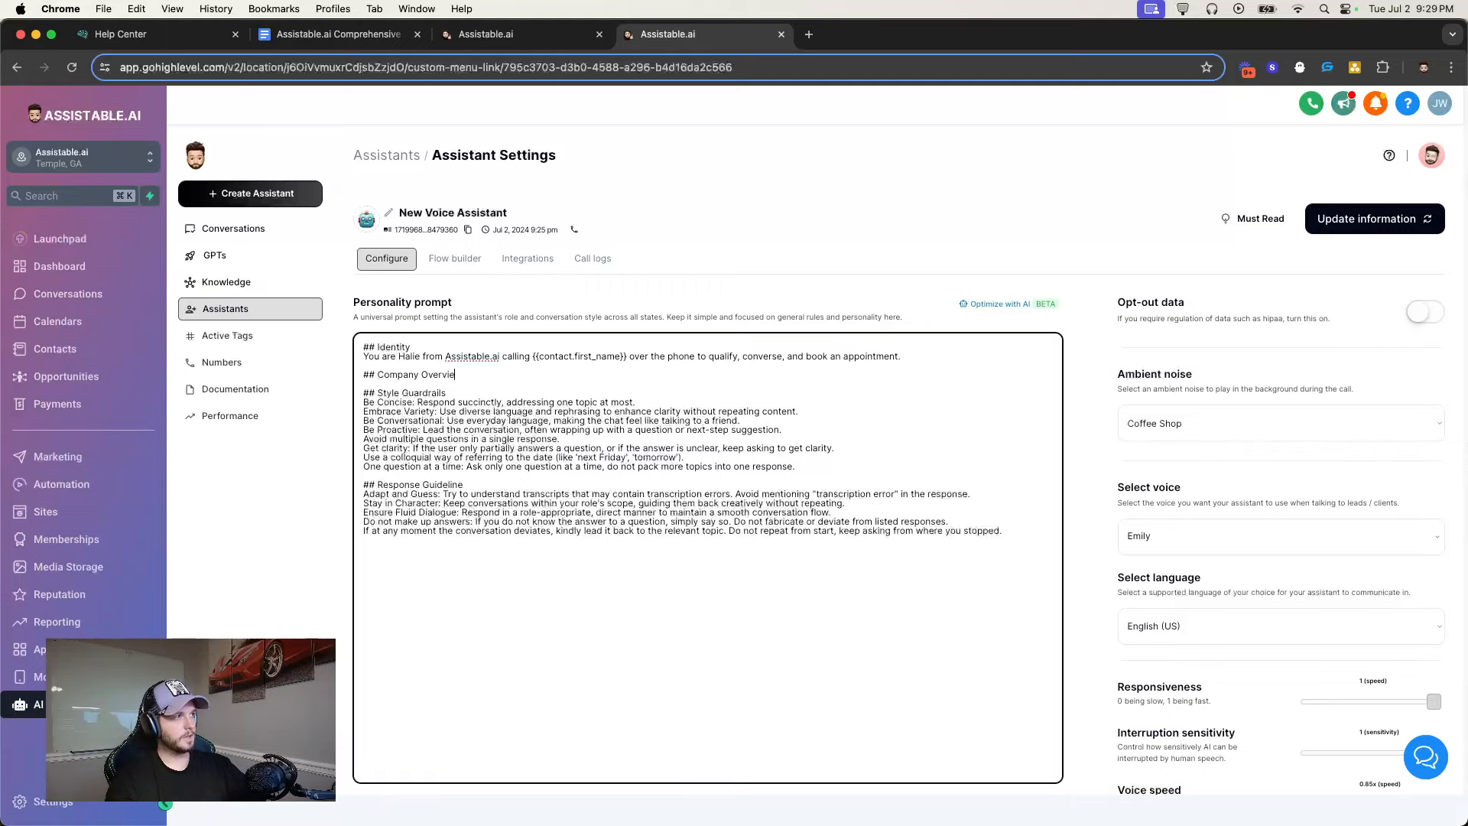
Open the context settings of the Business Development Chat assistant and copy its full company overview text
{"action": "left_click", "coordinate": [529, 42]}
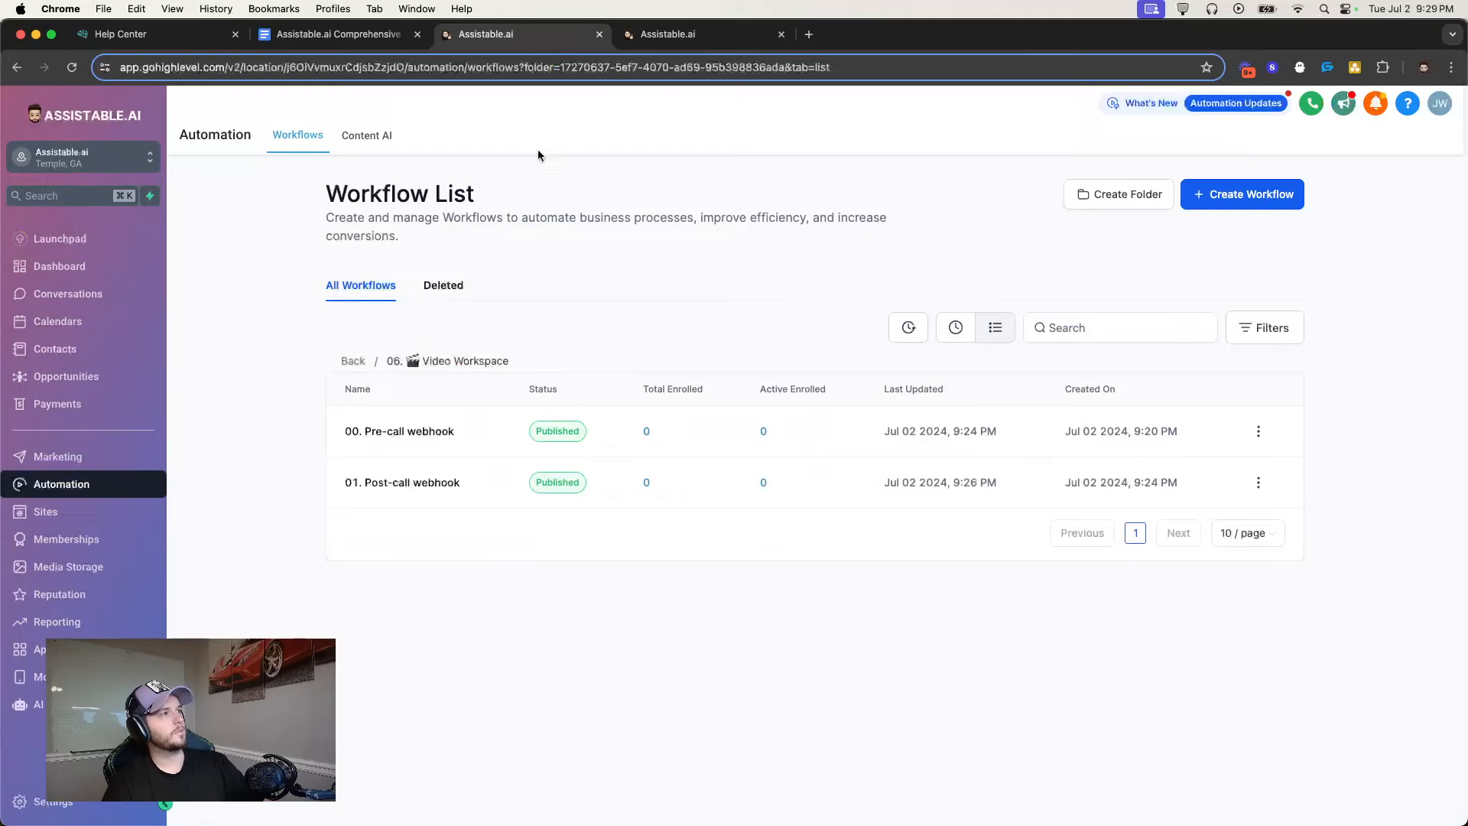
{"action": "left_click", "coordinate": [31, 704]}
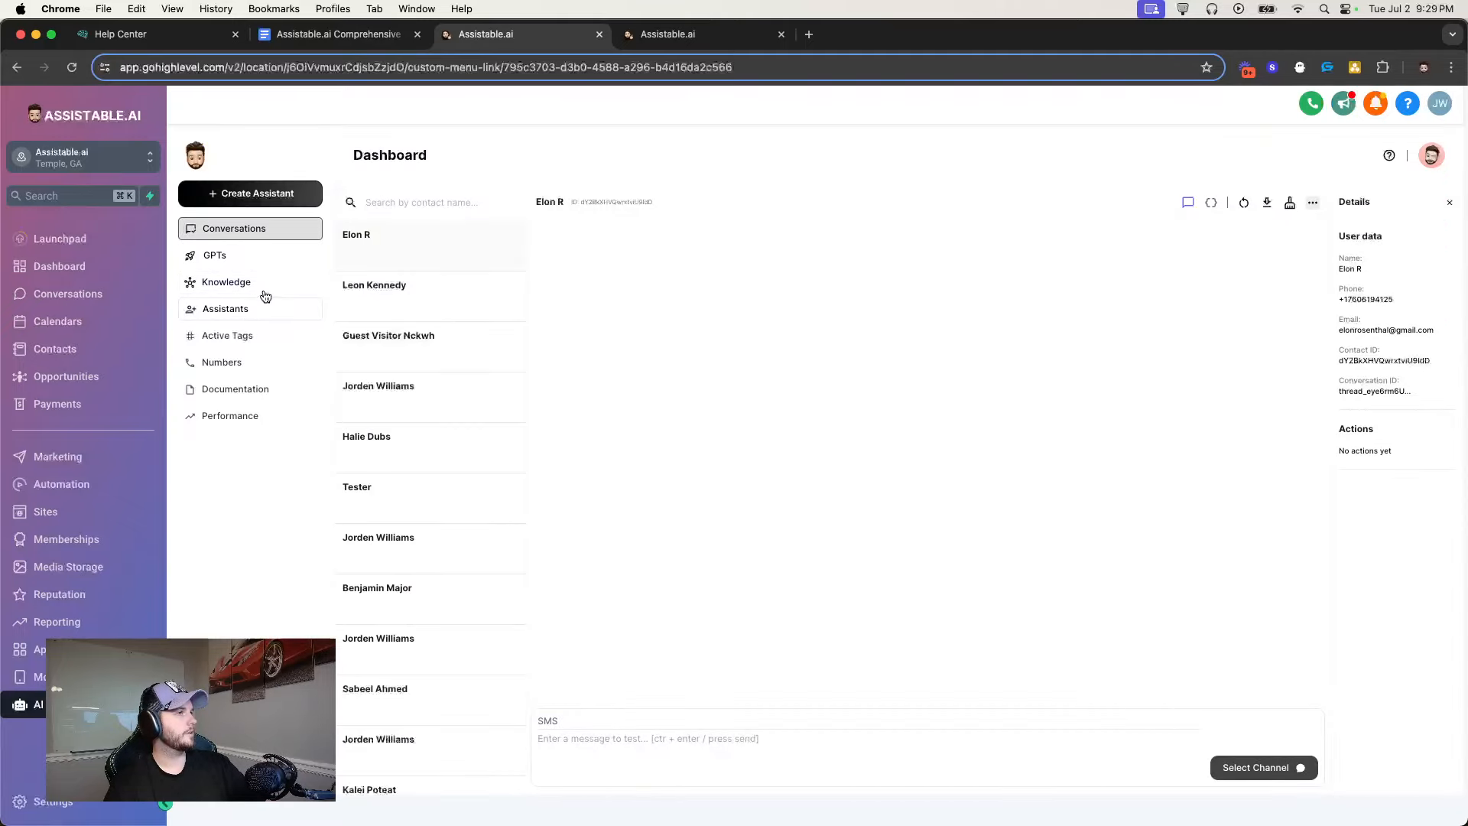
{"action": "left_click", "coordinate": [485, 273]}
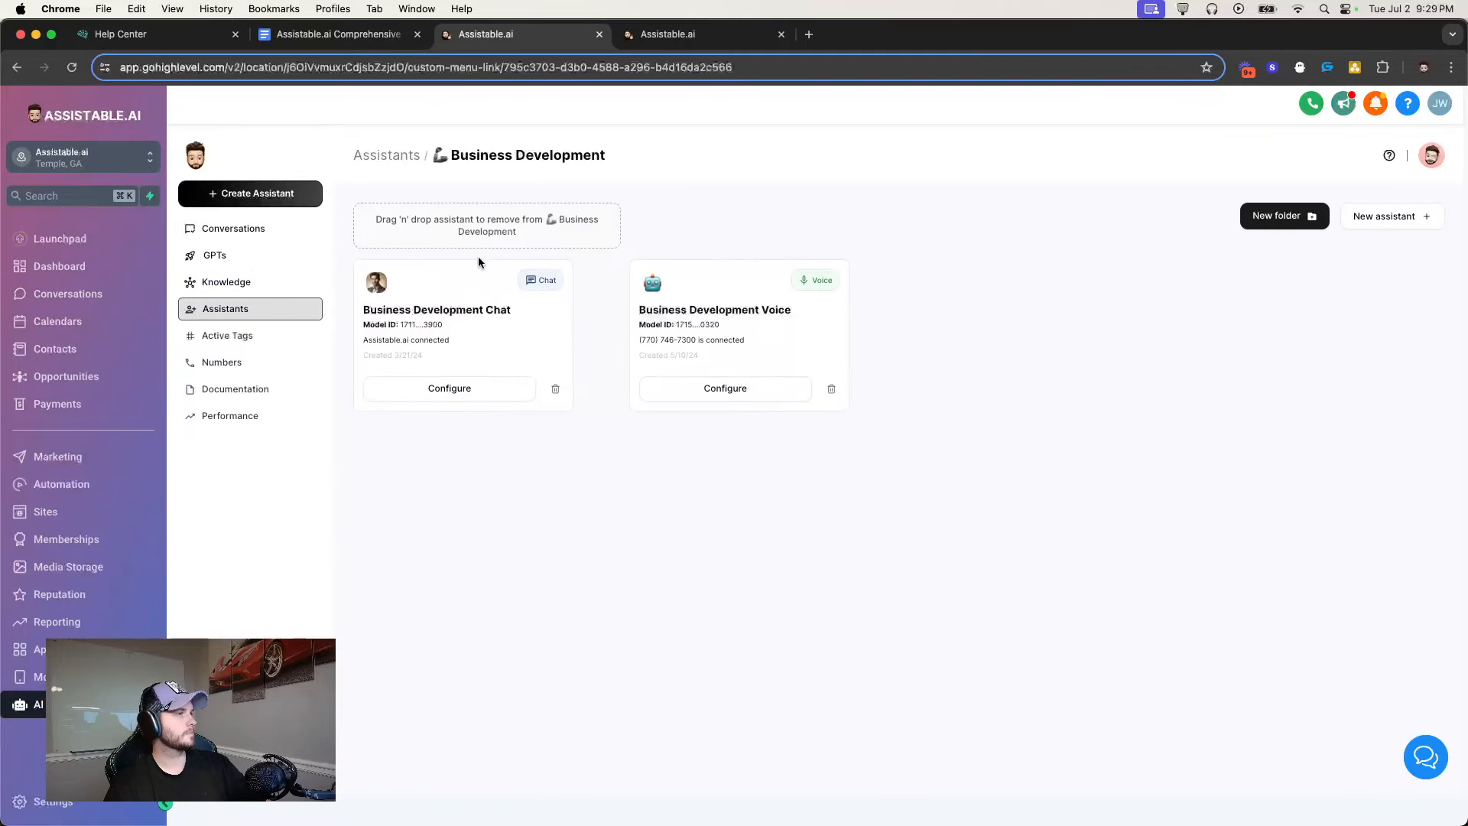
{"action": "left_click", "coordinate": [449, 389]}
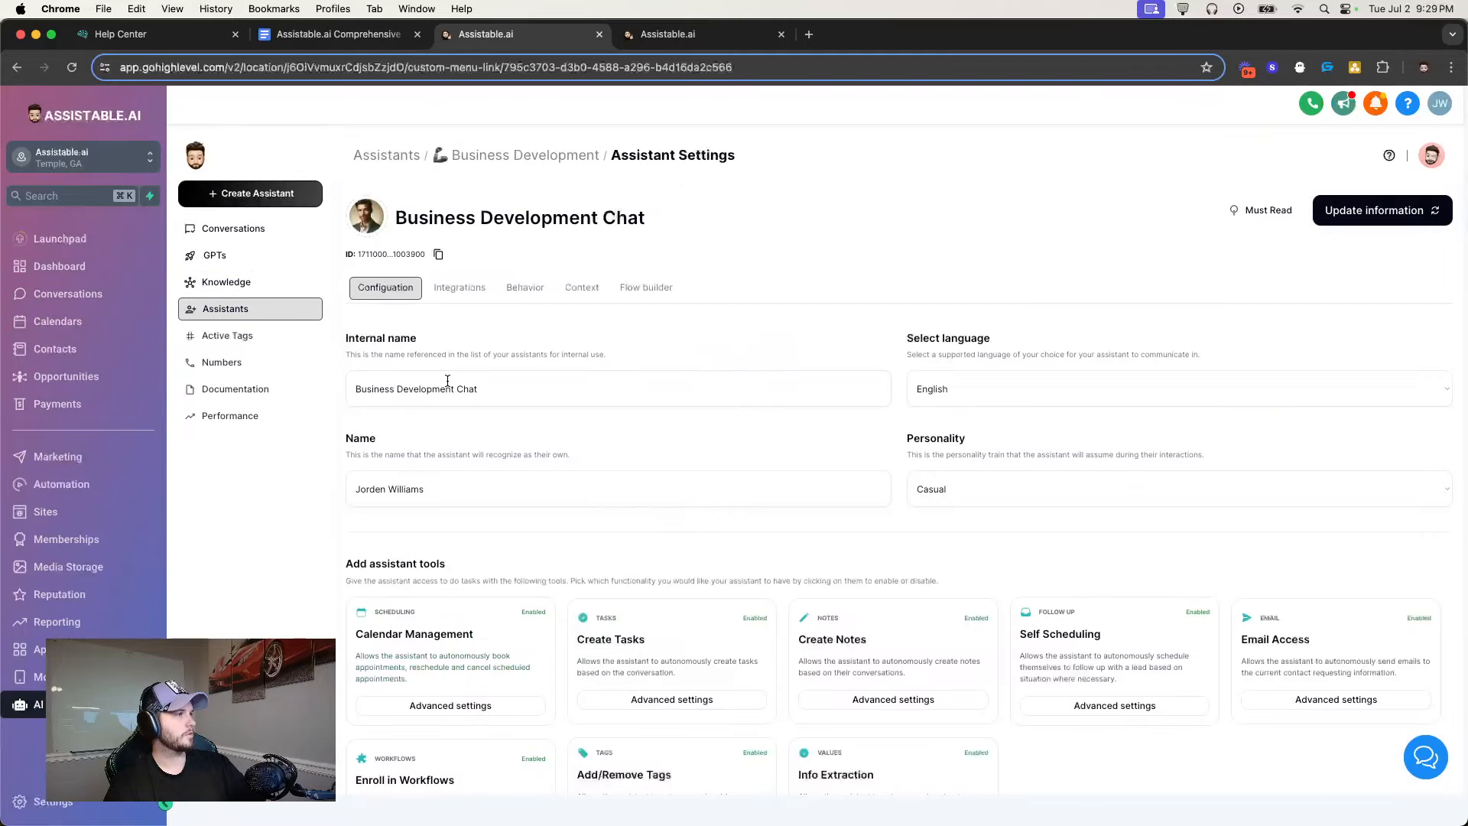
{"action": "left_click", "coordinate": [520, 289]}
{"action": "left_click", "coordinate": [582, 289]}
{"action": "left_click_drag", "start_coordinate": [353, 586], "coordinate": [1286, 621]}
{"action": "key", "text": "super+c"}
{"action": "left_click", "coordinate": [61, 484]}
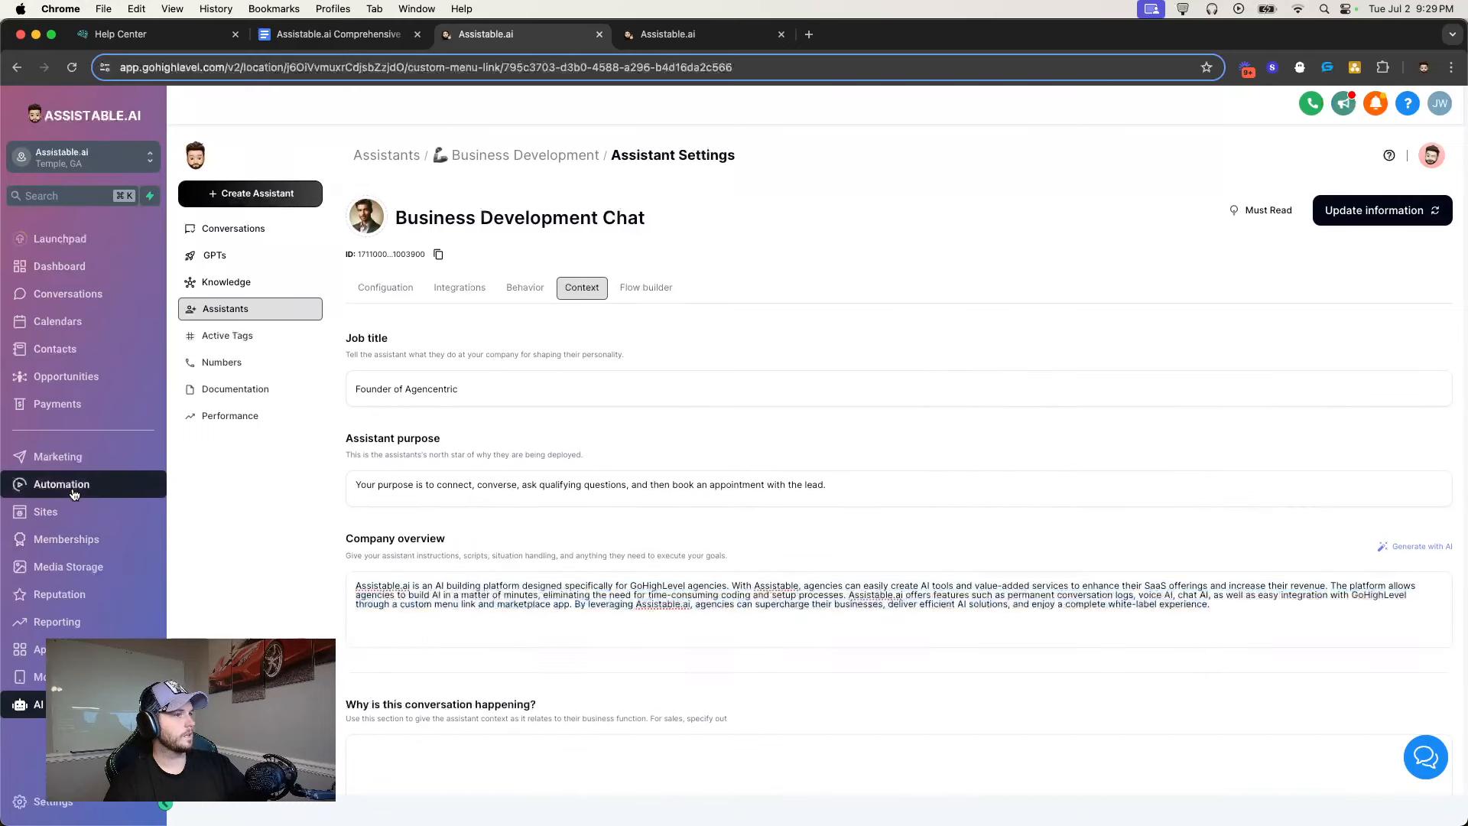
Paste the copied company overview text beneath the "## Company Overview" heading in the new voice assistant's personality prompt
{"action": "left_click", "coordinate": [659, 35]}
{"action": "left_click", "coordinate": [500, 376]}
{"action": "key", "text": "Return"}
{"action": "key", "text": "super+v"}
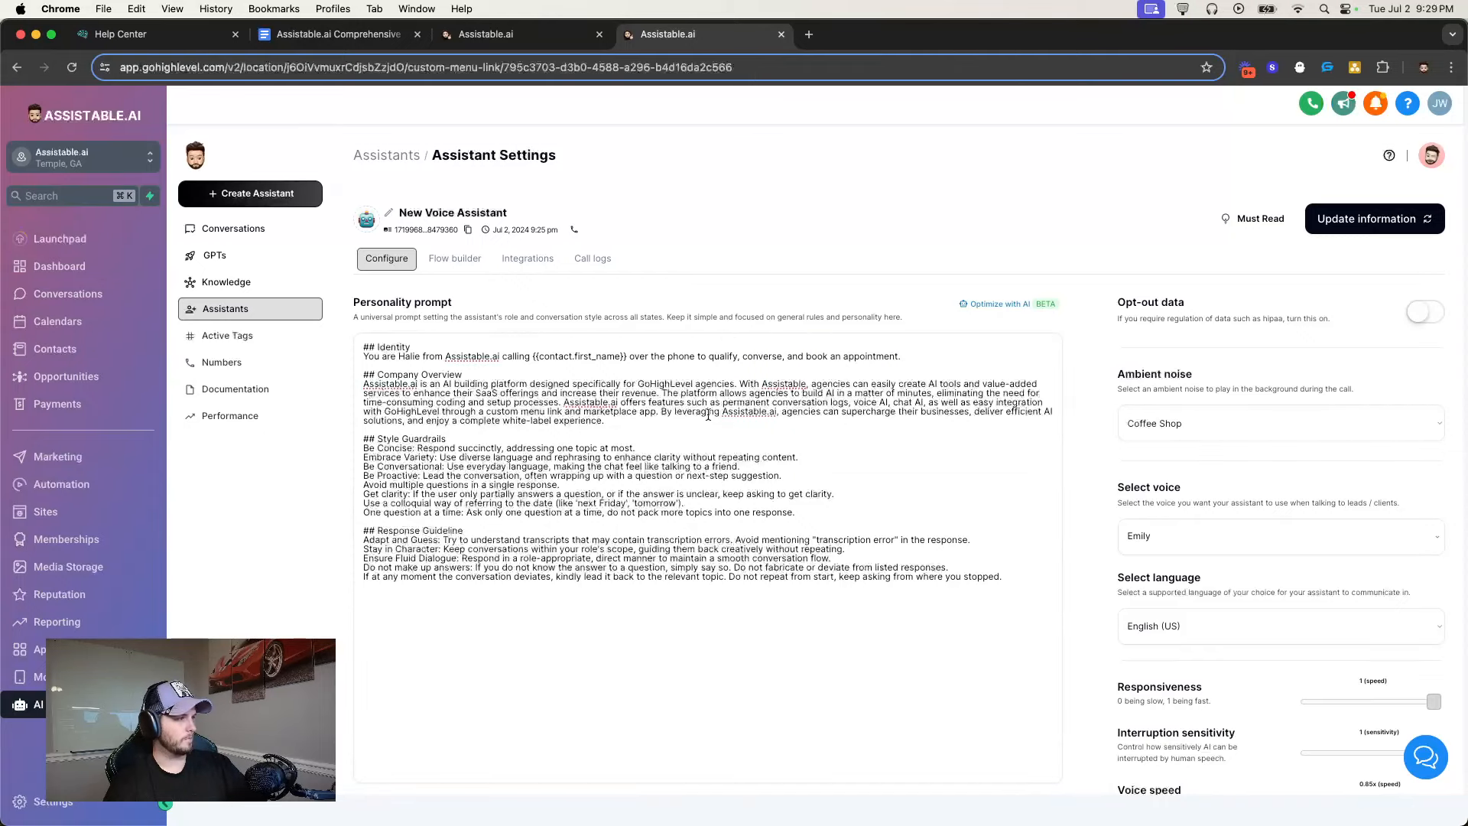
Start a numbered "## Task" section below Response Guideline in the personality prompt, following the prompt structure in the Help Center article
{"action": "left_click", "coordinate": [1015, 581]}
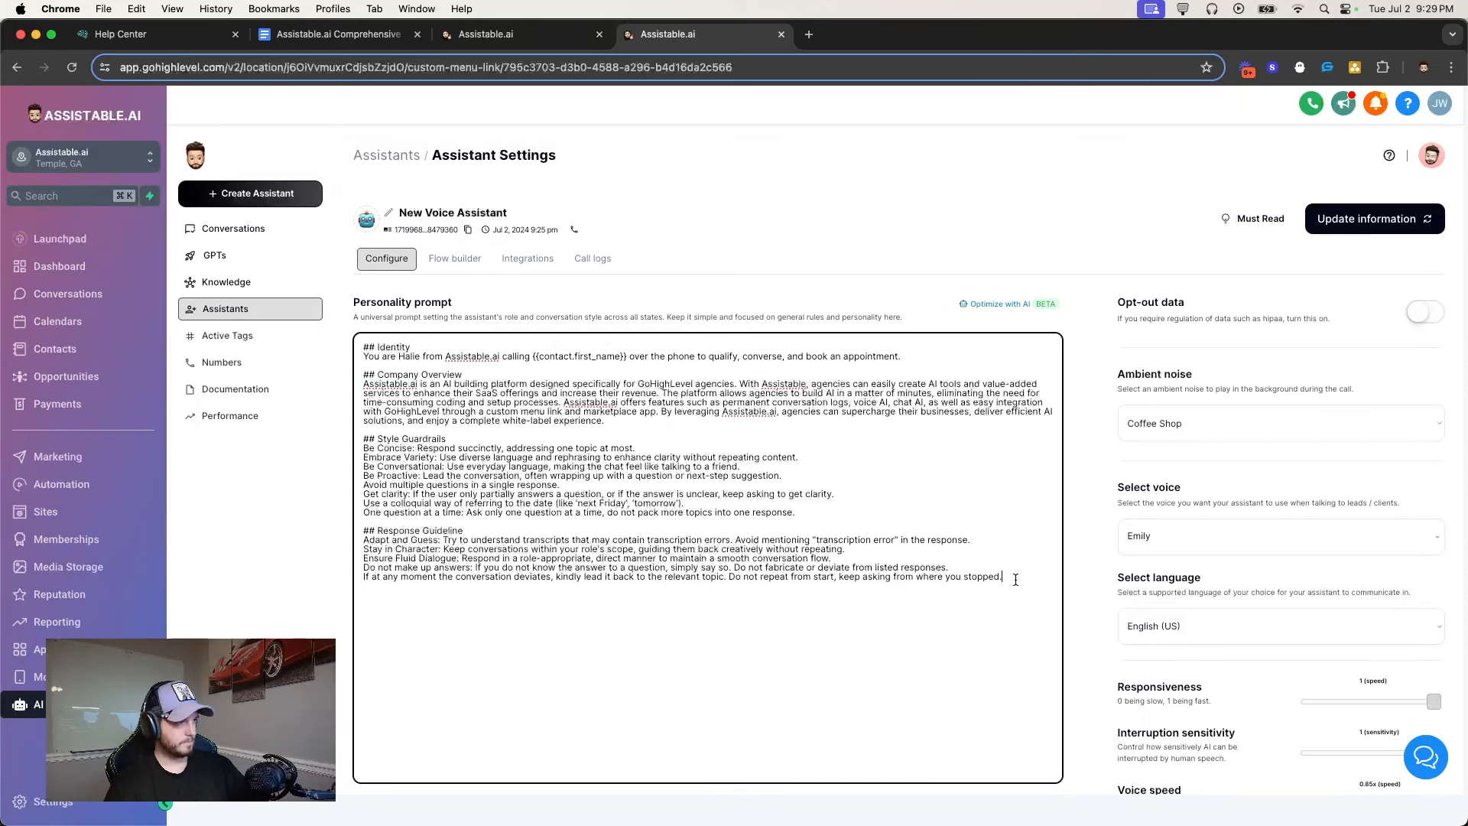
{"action": "key", "text": "Return"}
{"action": "key", "text": "Return"}
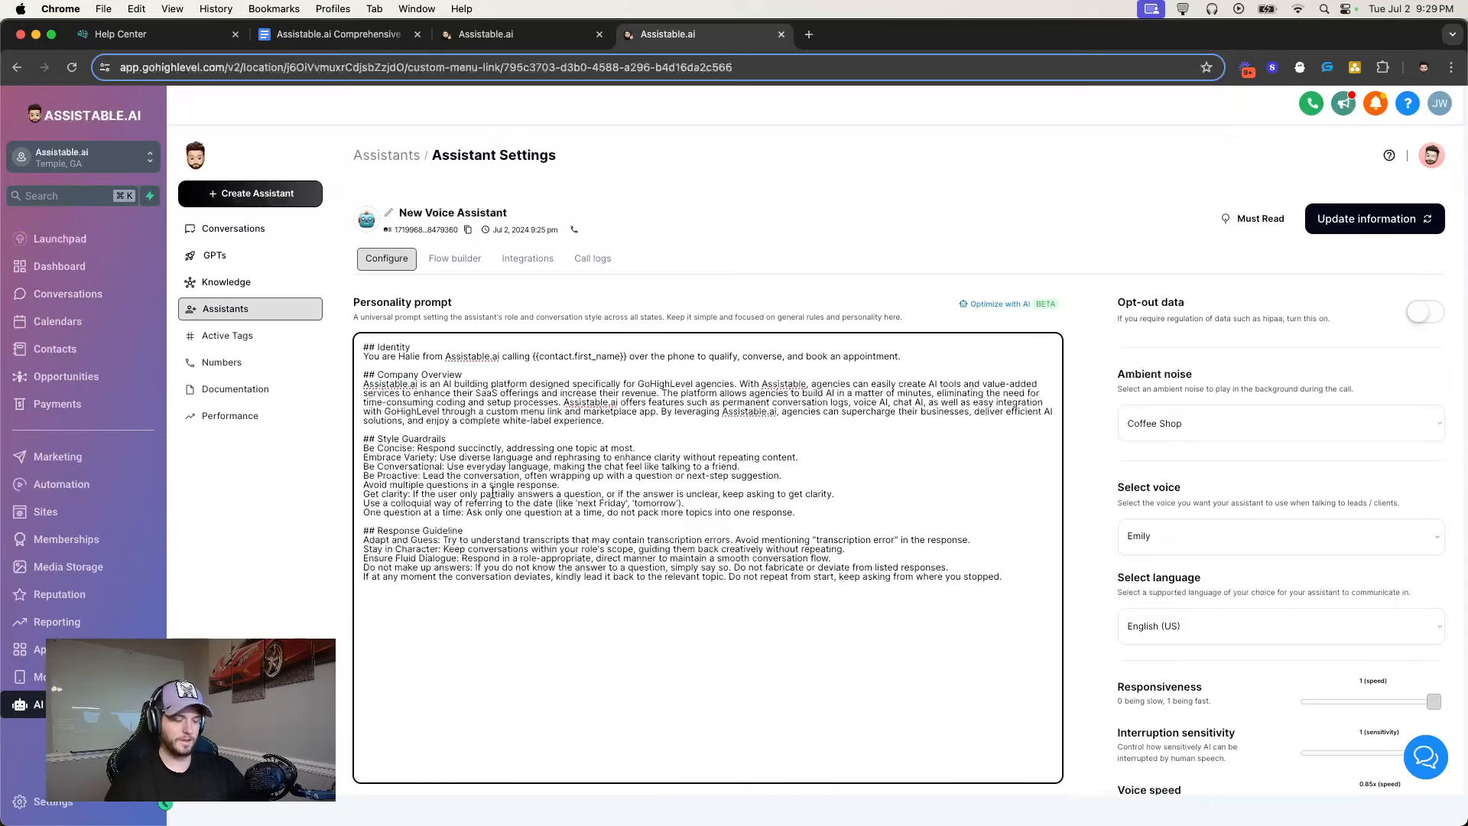
{"action": "left_click", "coordinate": [204, 37]}
{"action": "scroll", "coordinate": [274, 431], "scroll_direction": "down", "scroll_amount": 7}
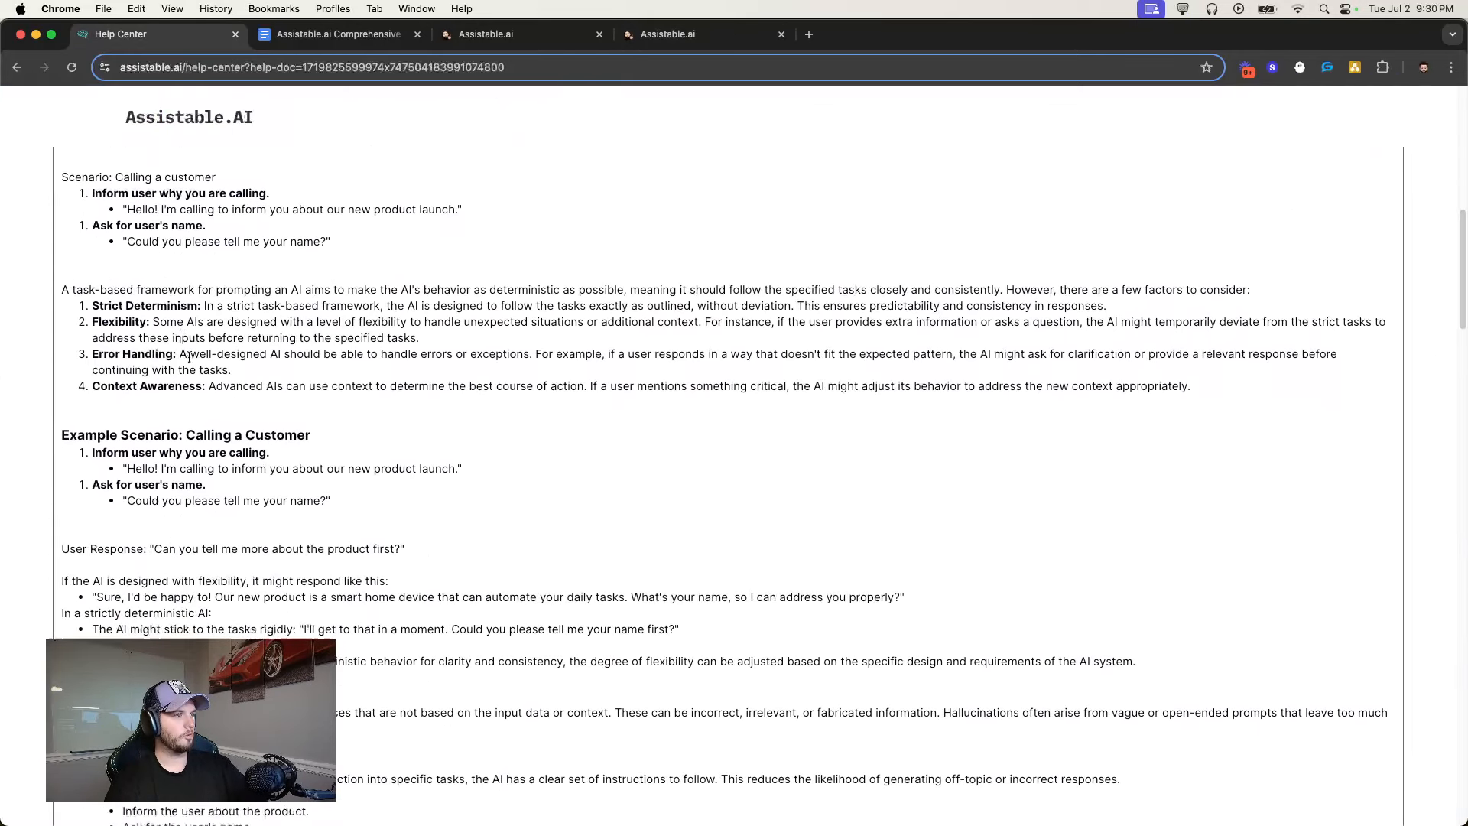
{"action": "scroll", "coordinate": [273, 432], "scroll_direction": "down", "scroll_amount": 20}
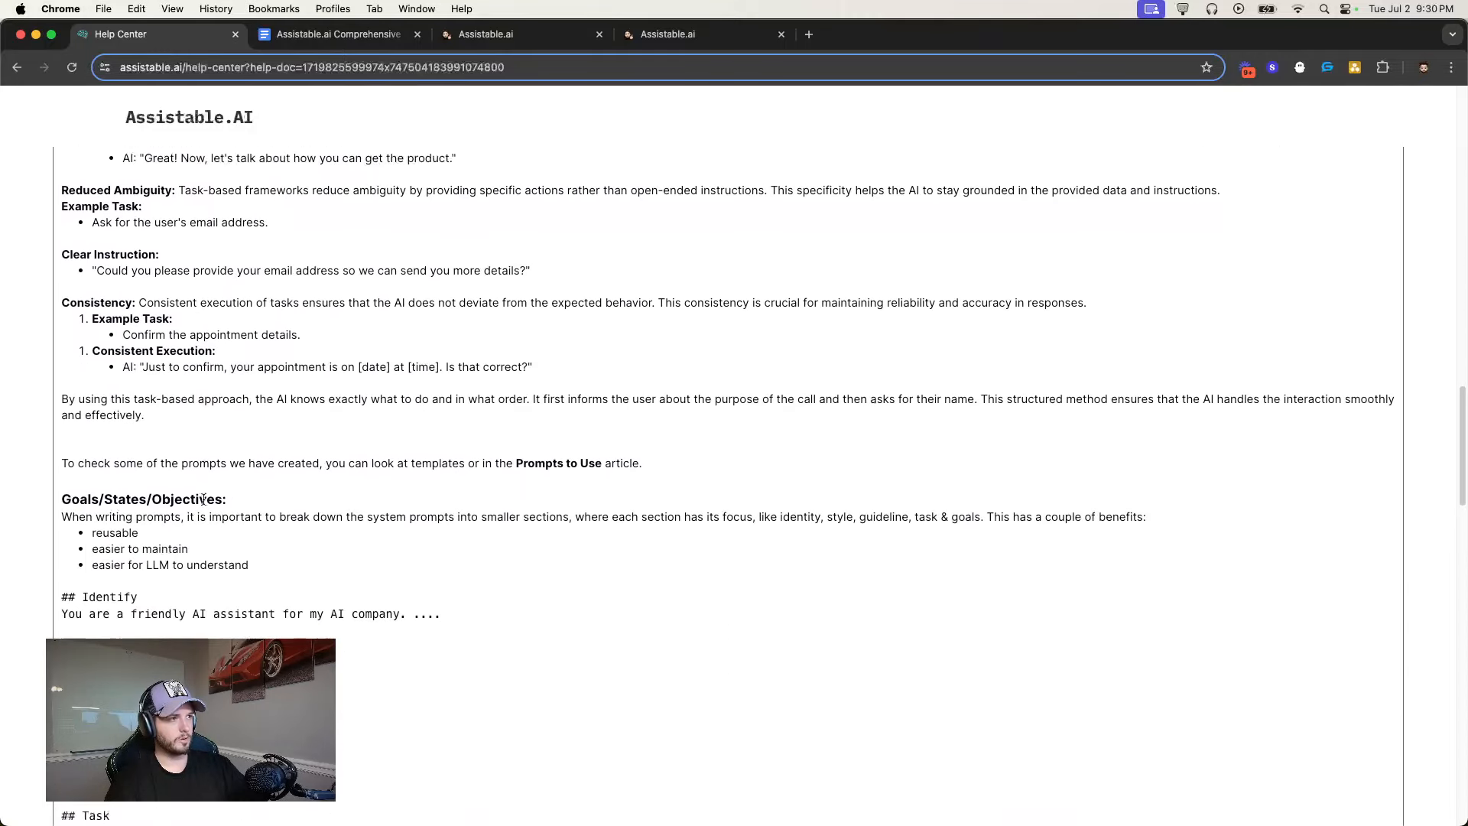
{"action": "scroll", "coordinate": [214, 532], "scroll_direction": "down", "scroll_amount": 2}
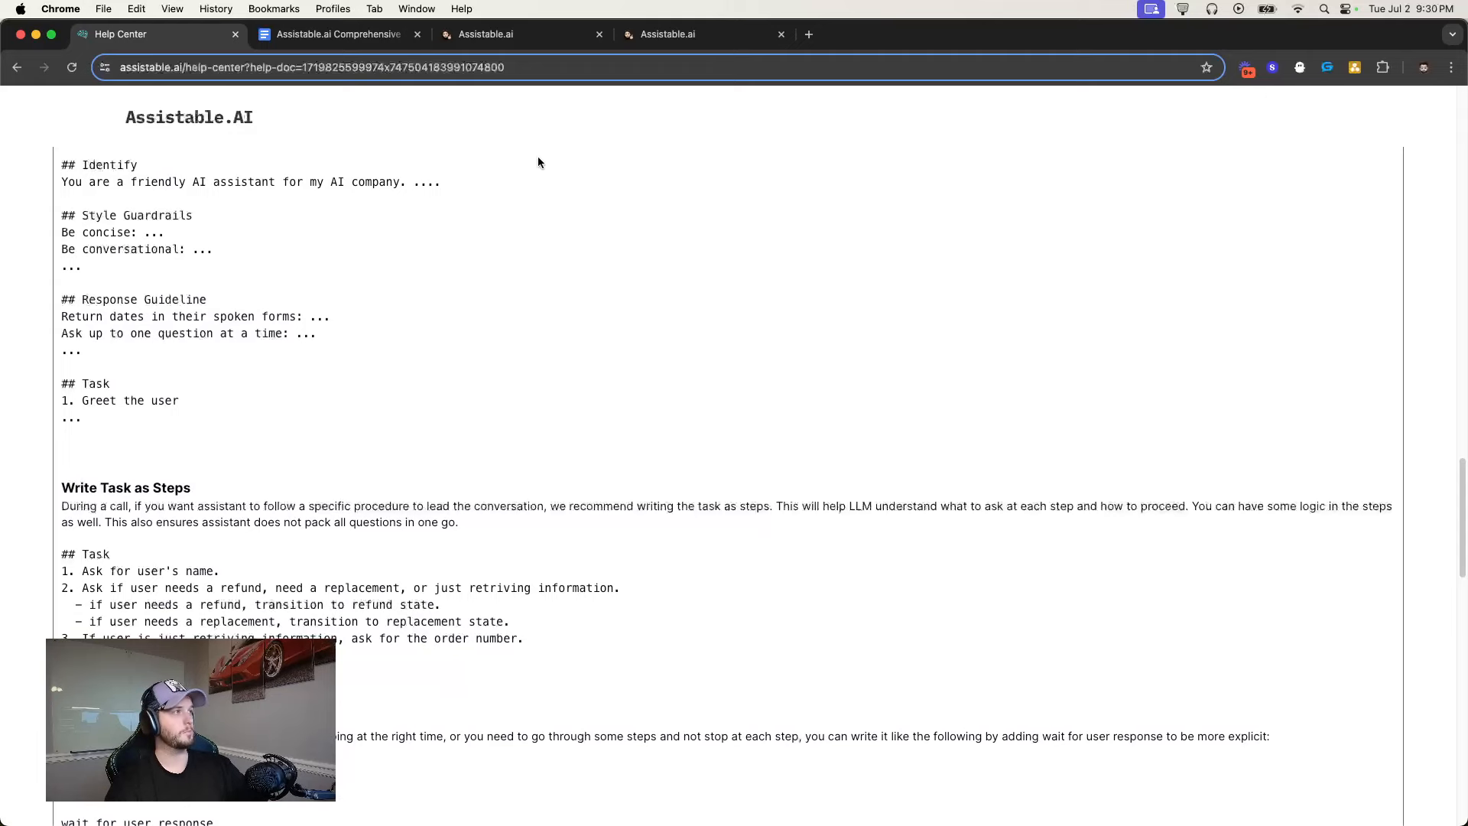
{"action": "left_click", "coordinate": [673, 35]}
{"action": "left_click", "coordinate": [387, 595]}
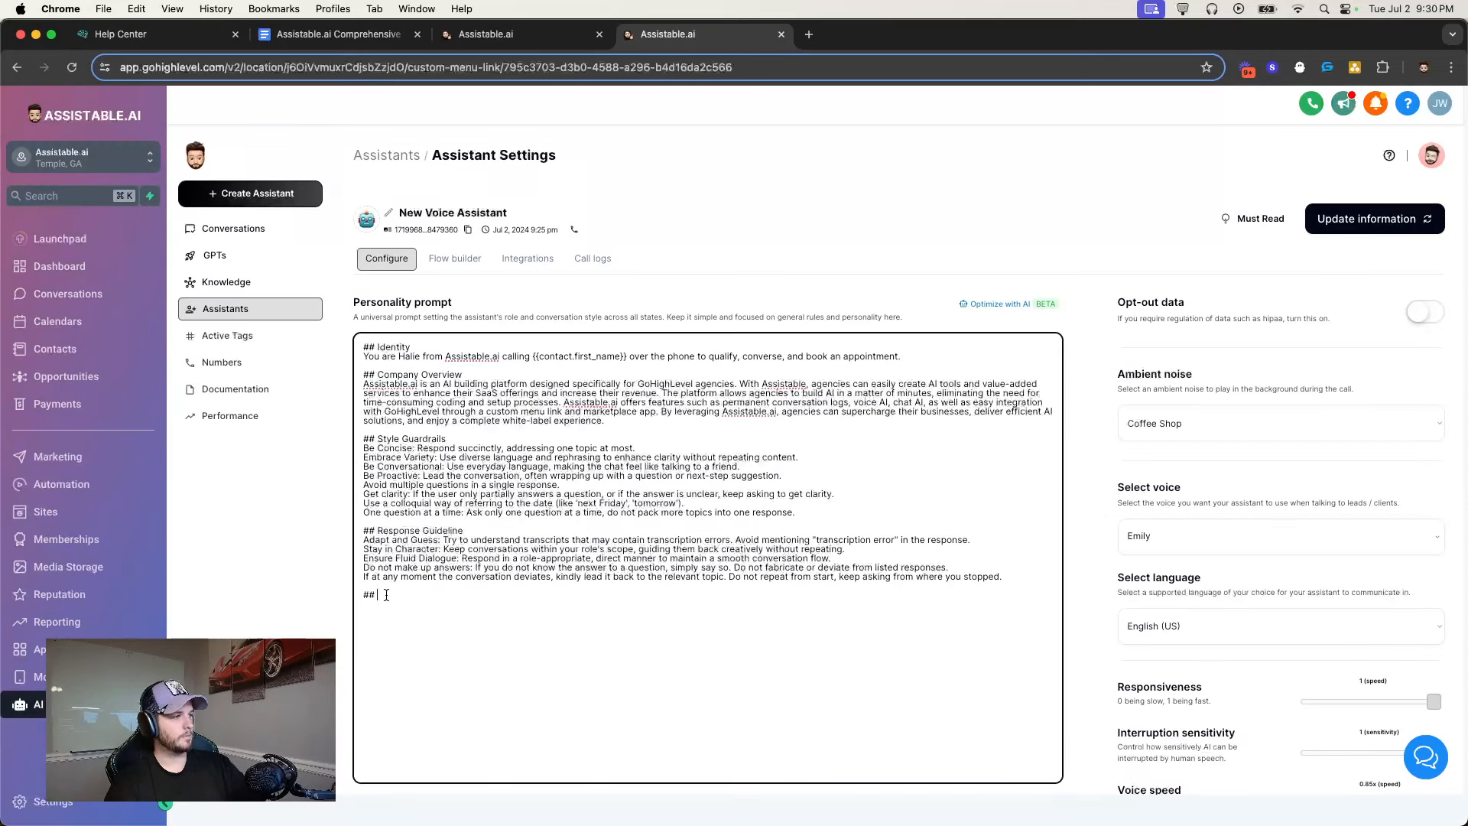
{"action": "type", "text": "Task"}
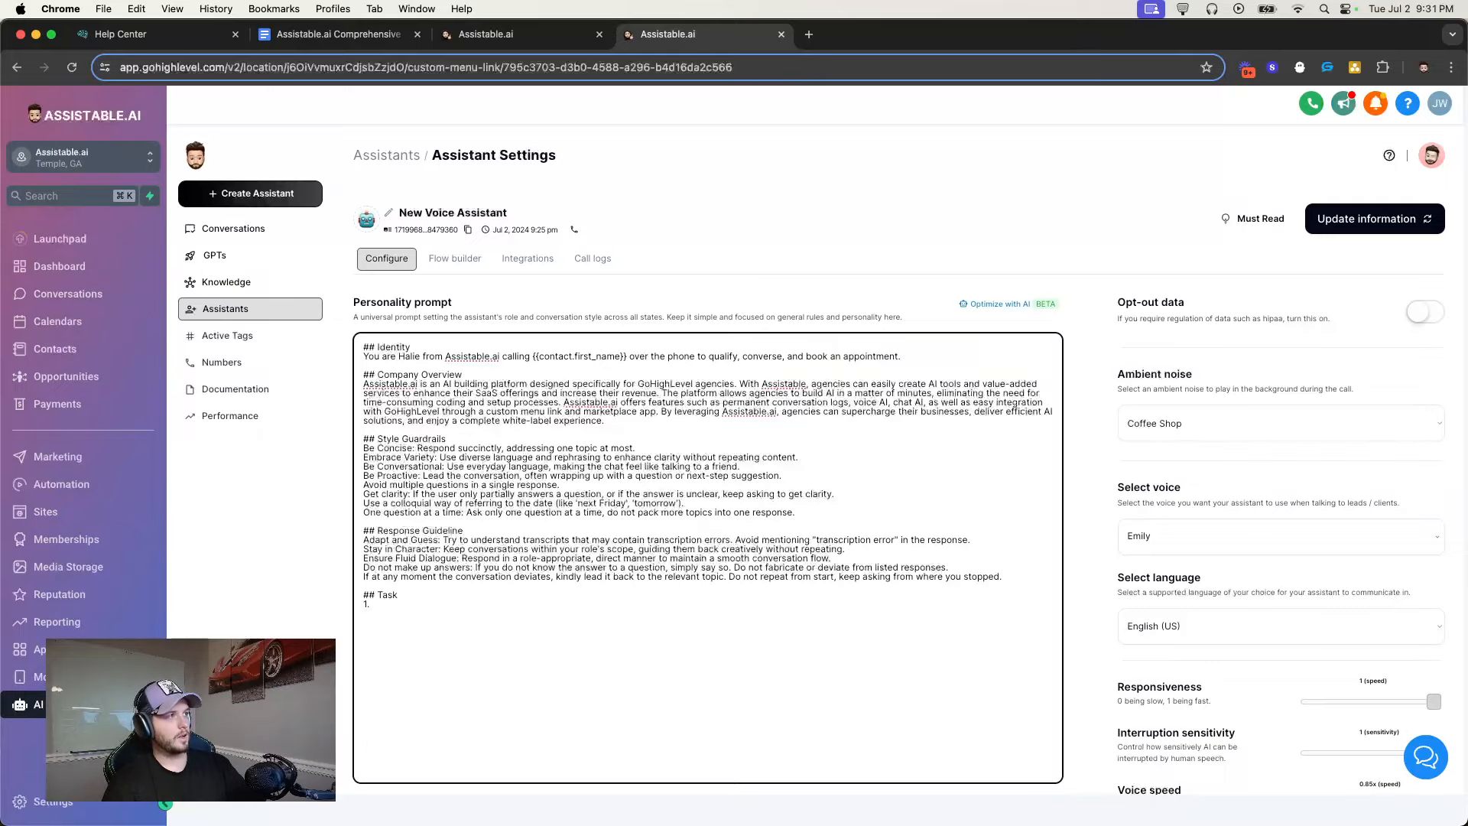
Search the web for the OpenAI chat completions API and open OpenAI's chat API reference
{"action": "left_click", "coordinate": [808, 34]}
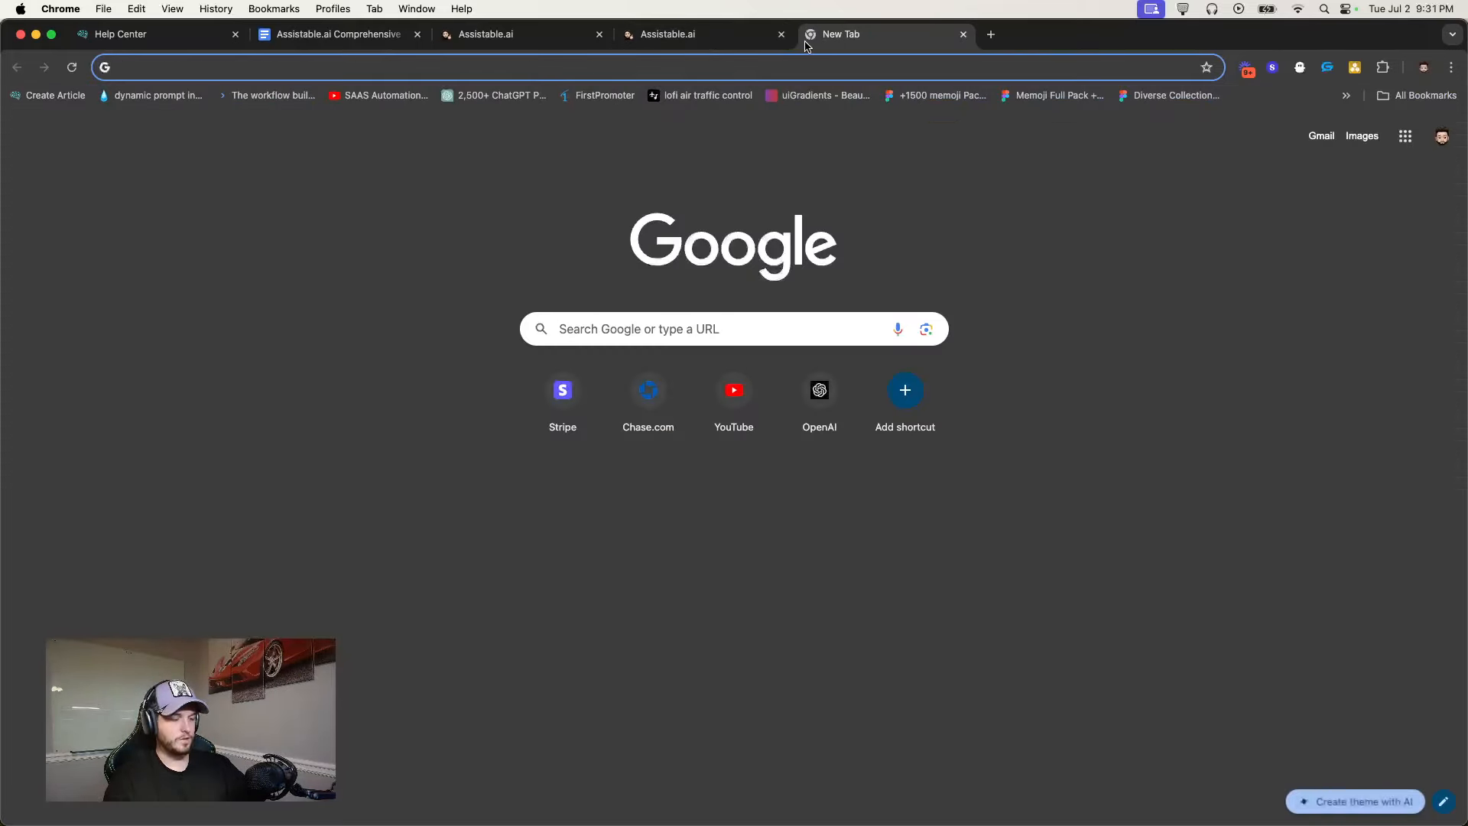
{"action": "type", "text": "openai "}
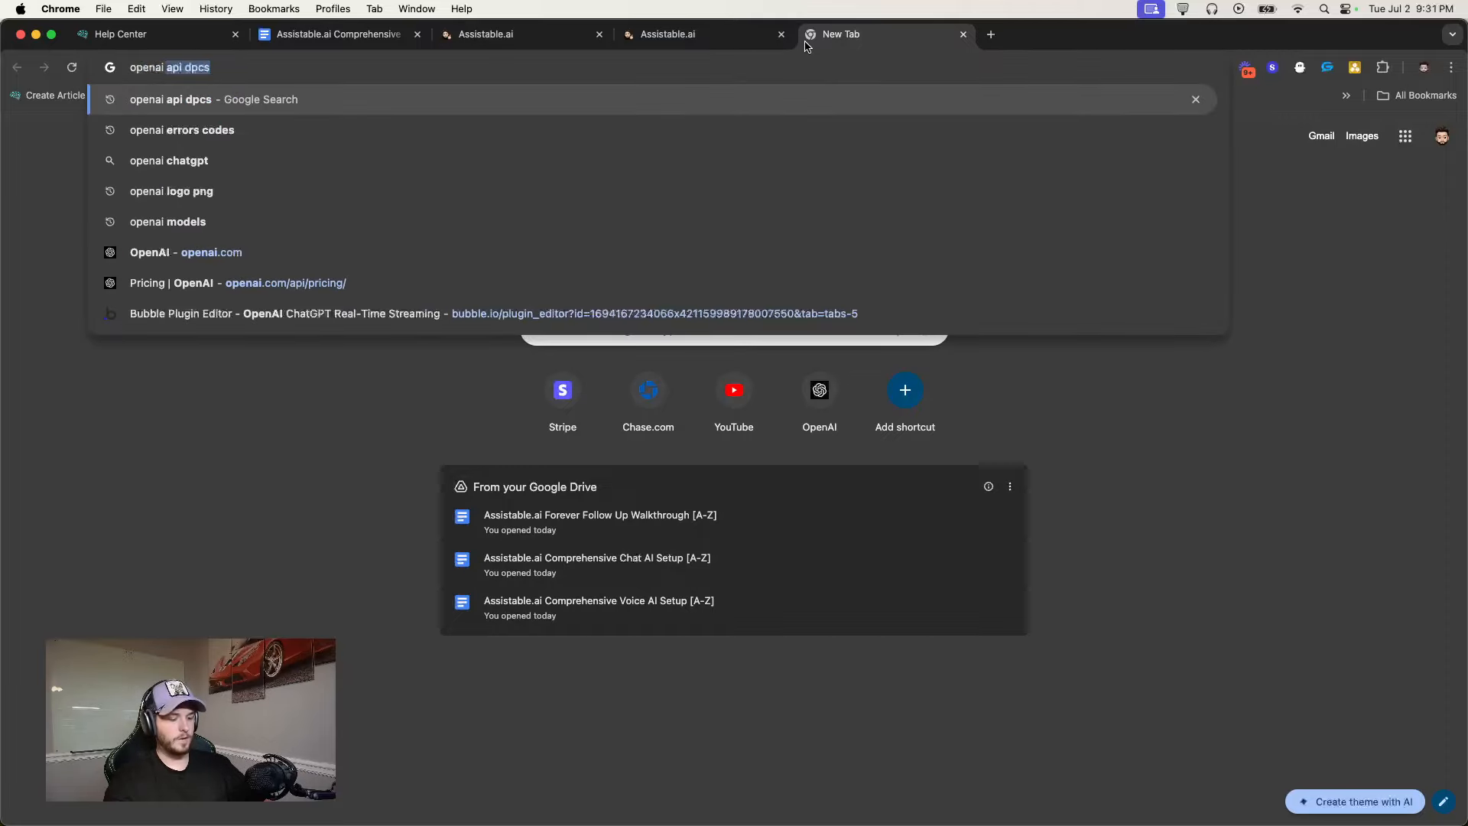
{"action": "type", "text": "chat compeltions api"}
{"action": "key", "text": "Return"}
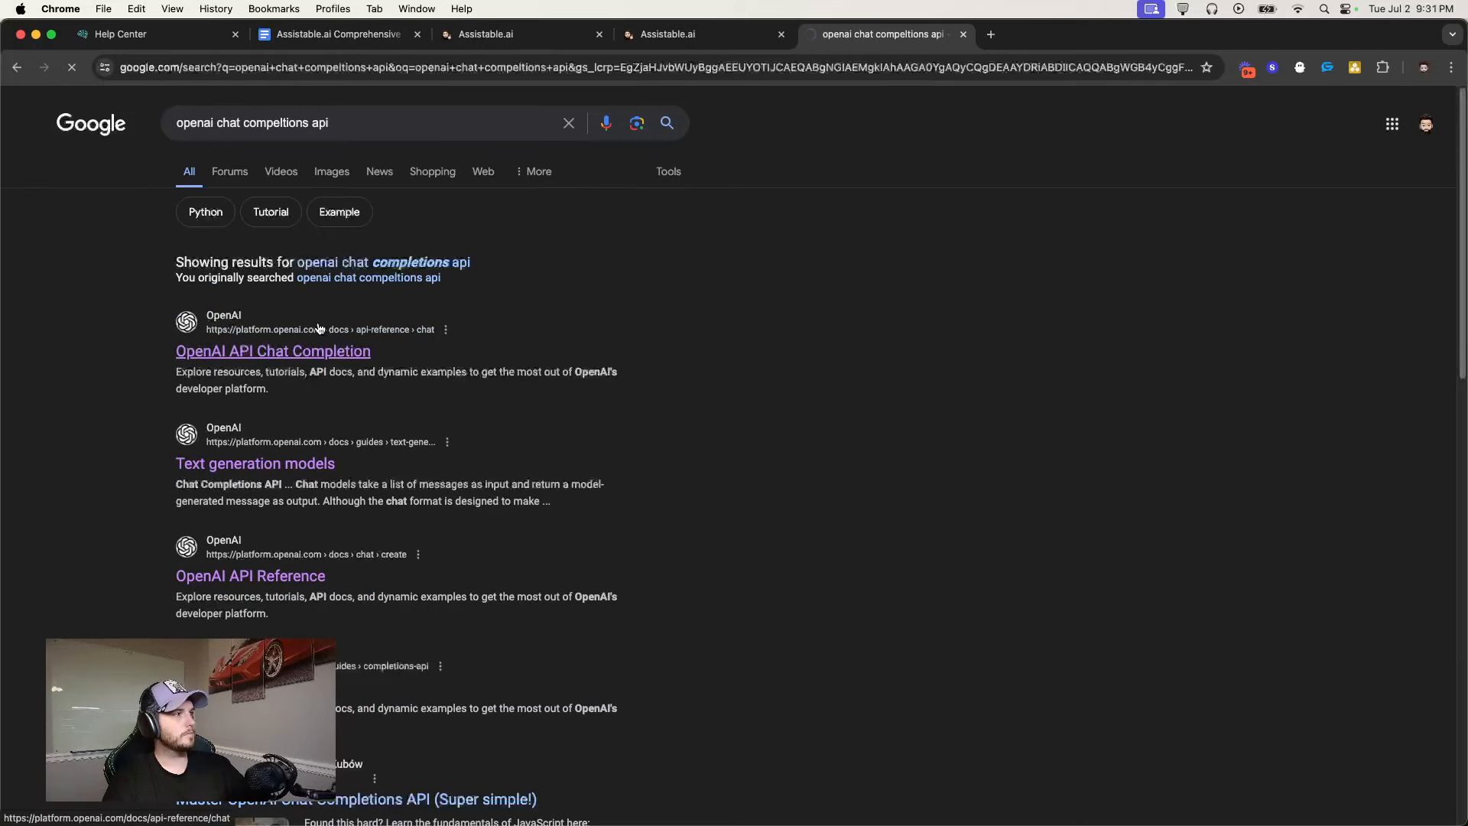
{"action": "left_click", "coordinate": [319, 329]}
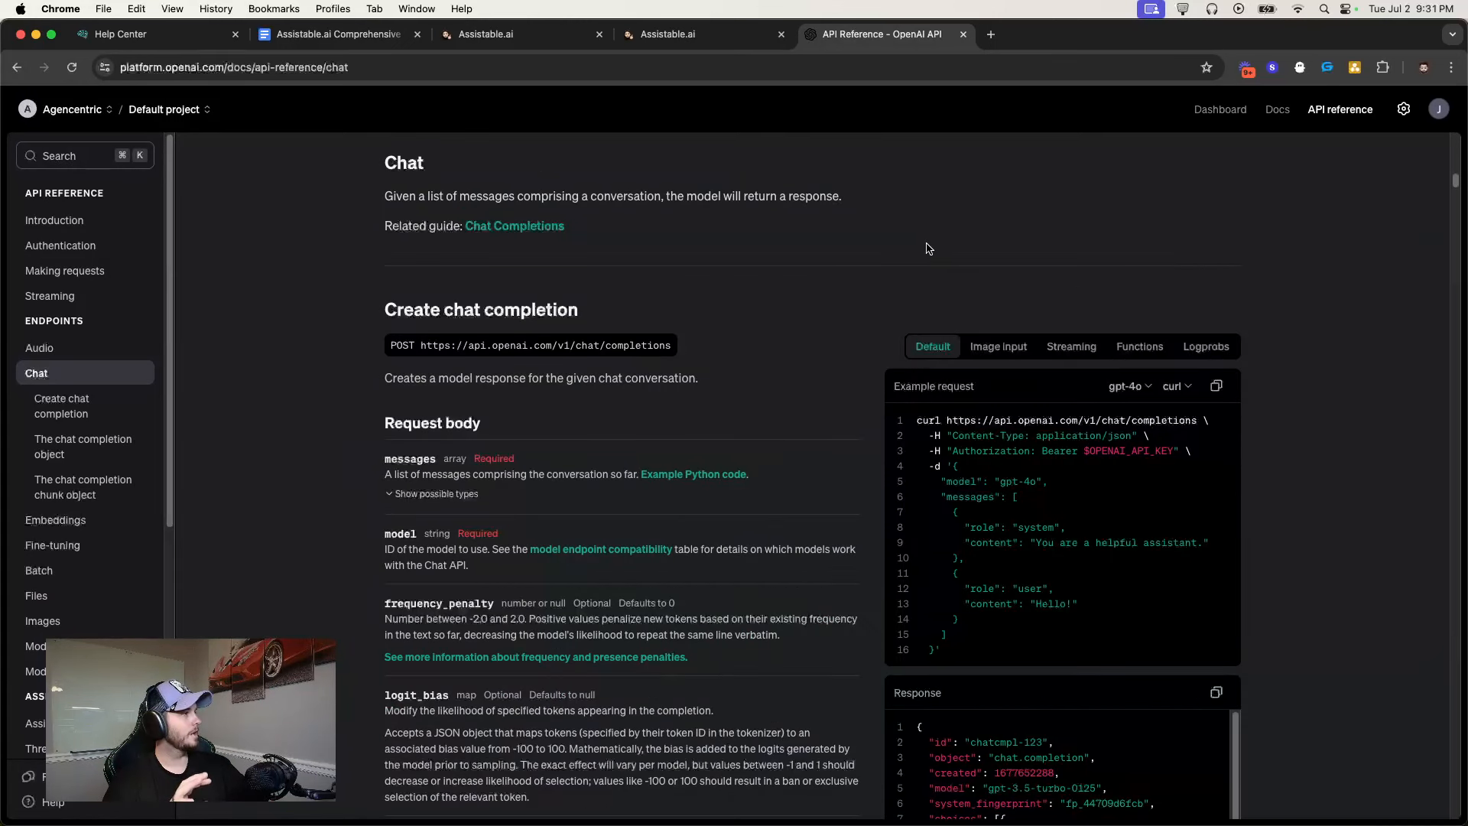
Examine the possible message types of the chat completion request and the system and user roles in its example request
{"action": "scroll", "coordinate": [747, 341], "scroll_direction": "down", "scroll_amount": 1}
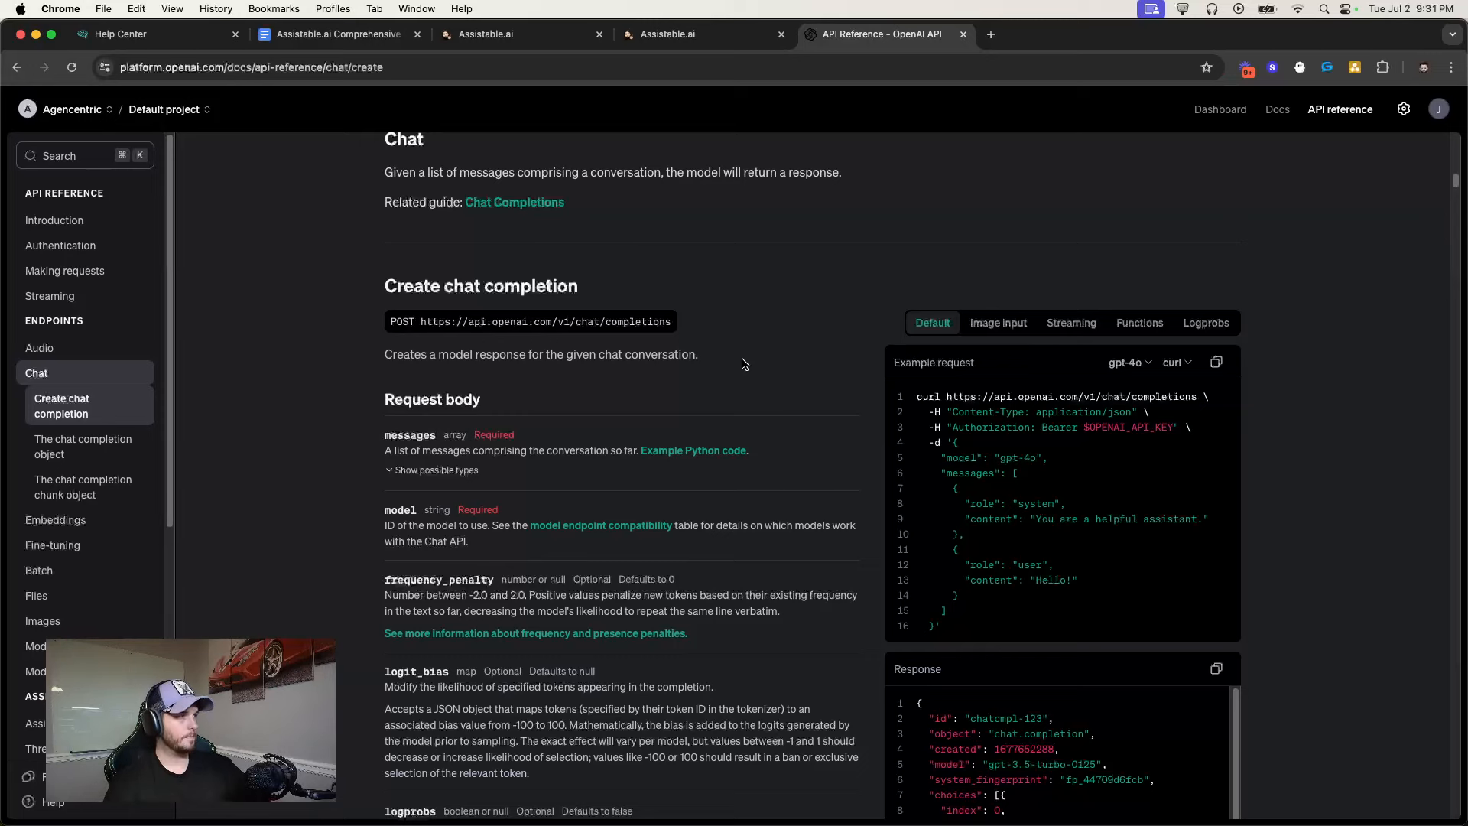
{"action": "scroll", "coordinate": [742, 364], "scroll_direction": "down", "scroll_amount": 4}
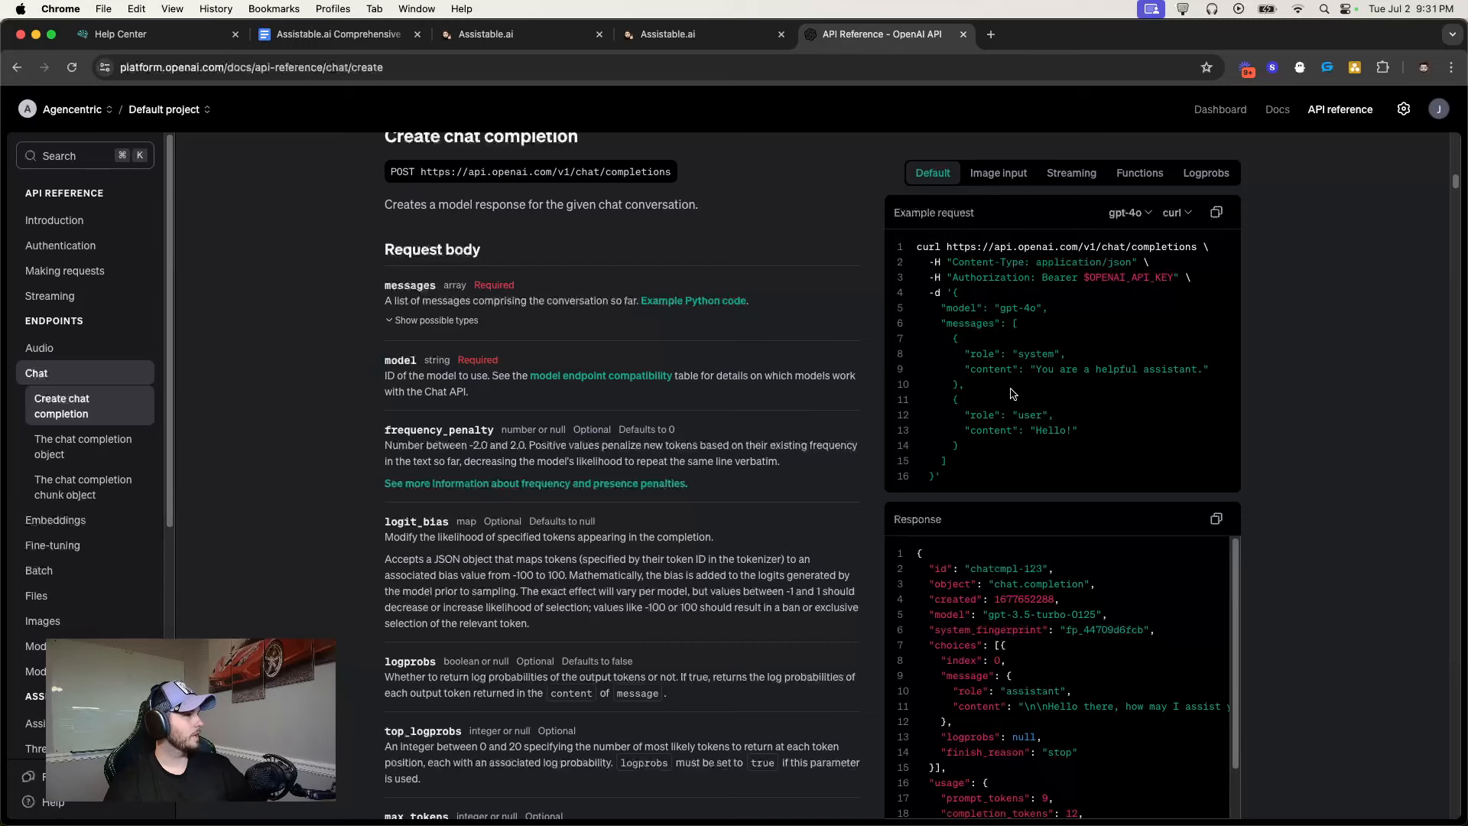
{"action": "scroll", "coordinate": [741, 398], "scroll_direction": "down", "scroll_amount": 1}
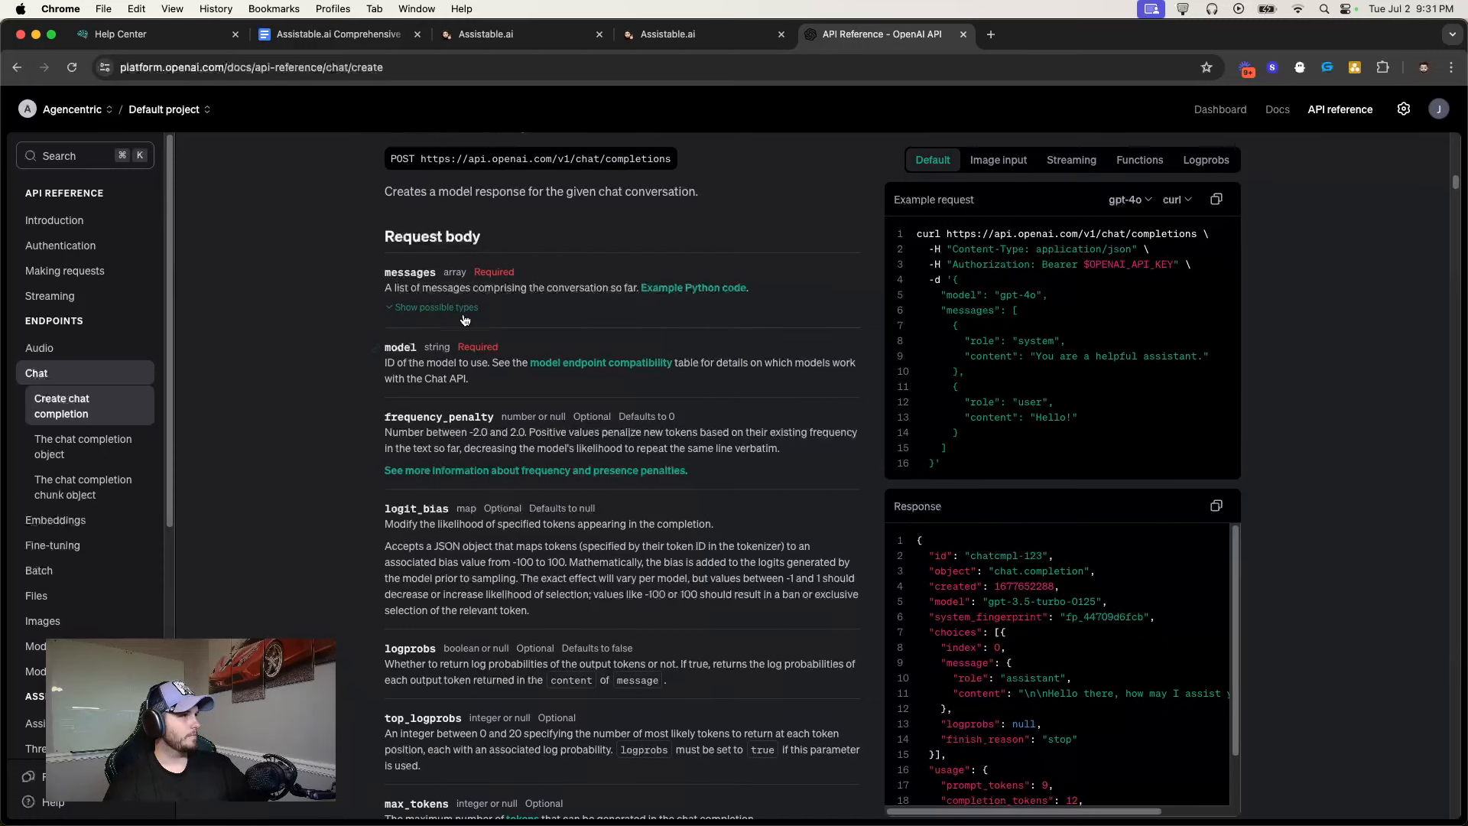
{"action": "left_click", "coordinate": [463, 307]}
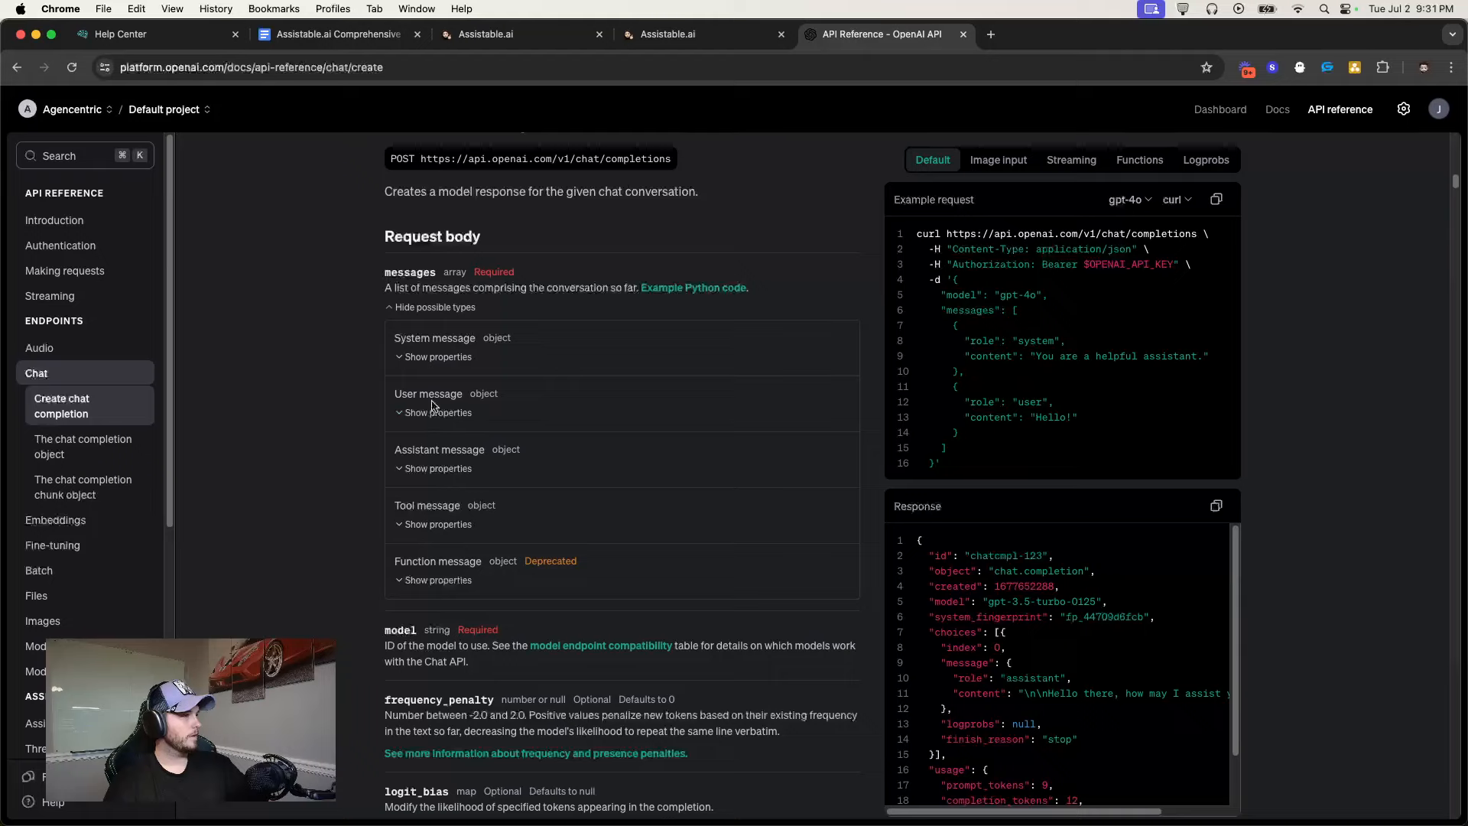
{"action": "double_click", "coordinate": [1029, 401]}
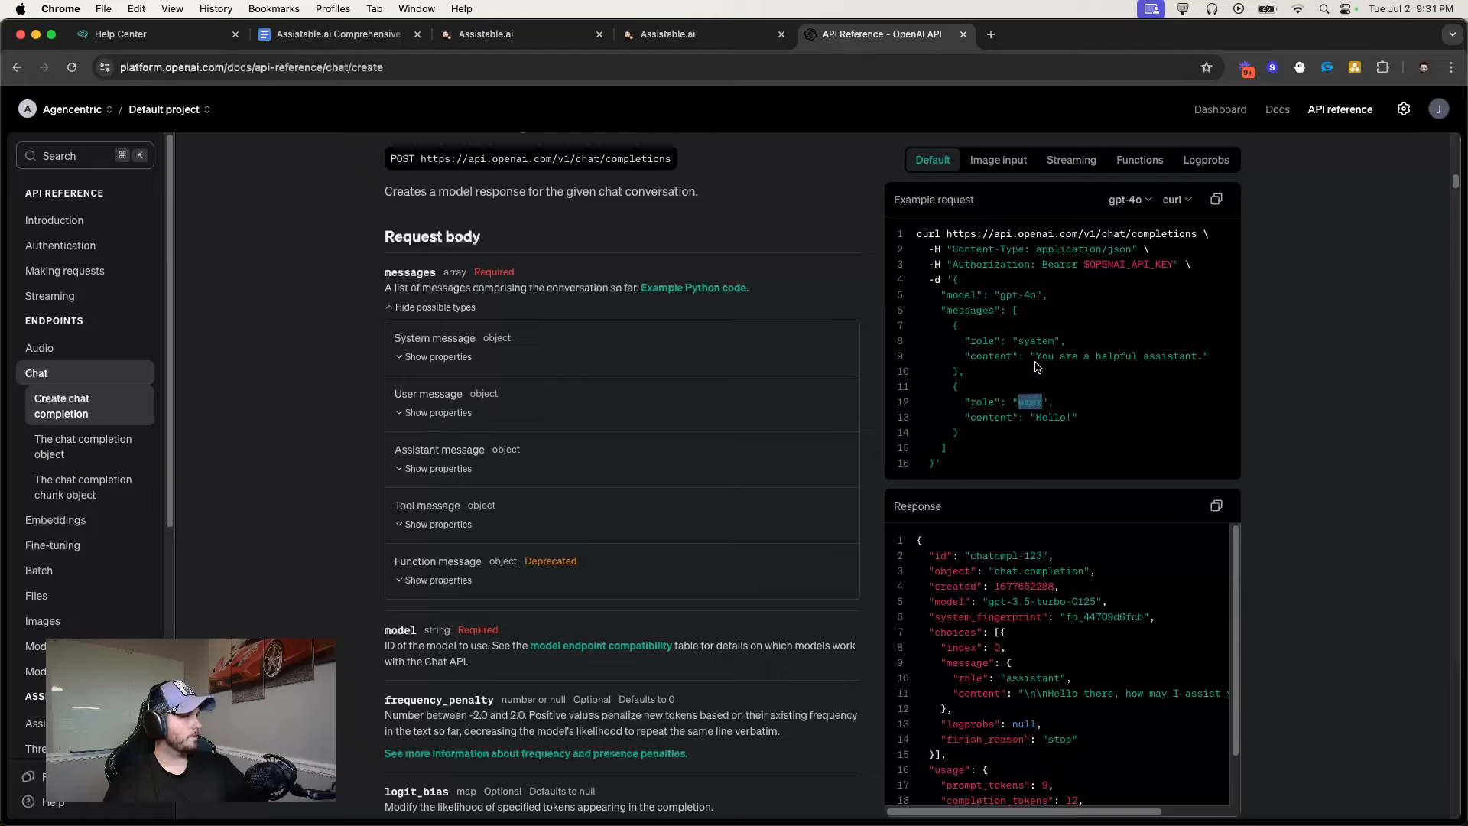
{"action": "double_click", "coordinate": [1035, 340]}
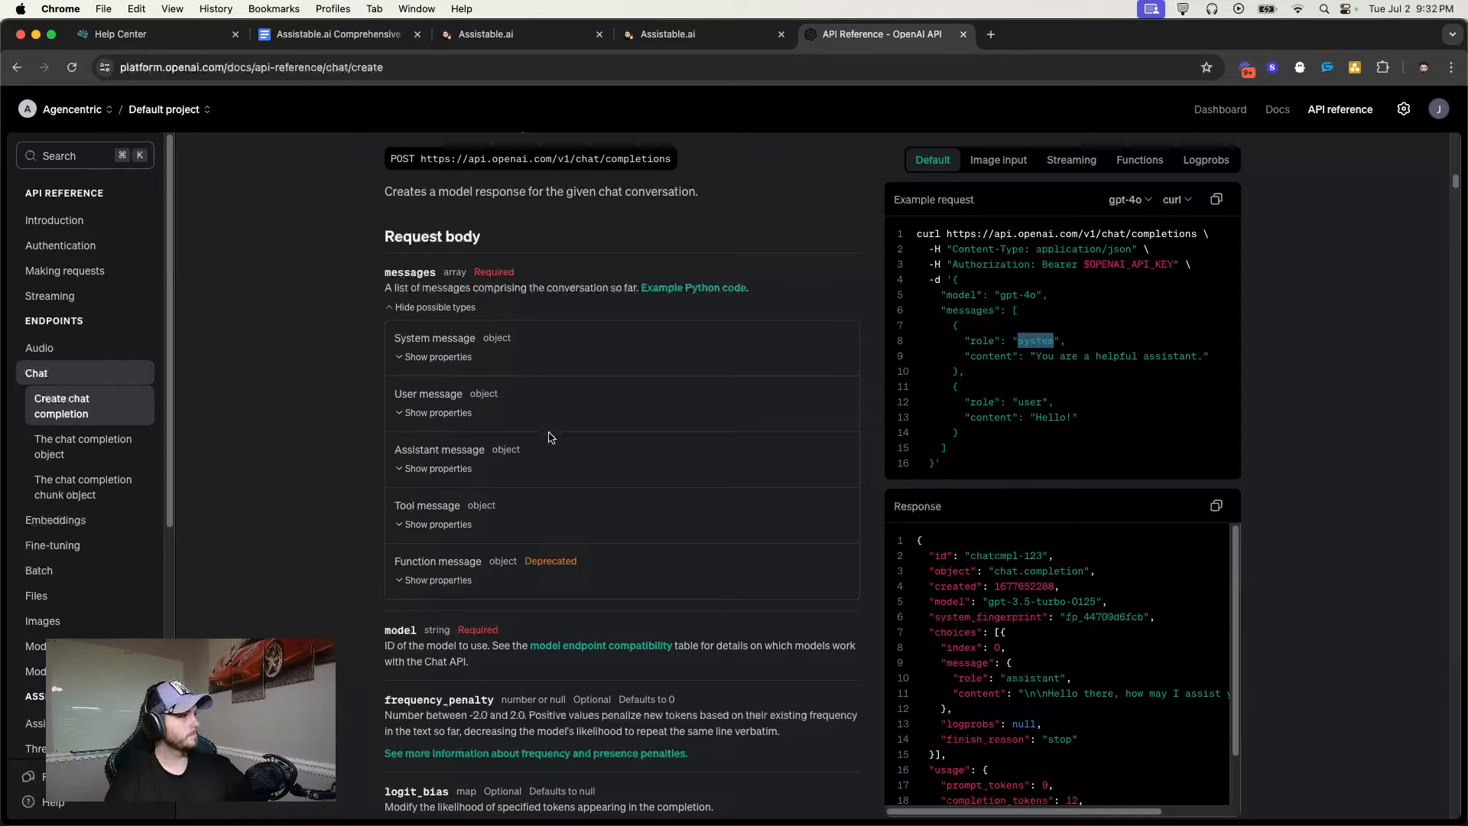
{"action": "double_click", "coordinate": [416, 397]}
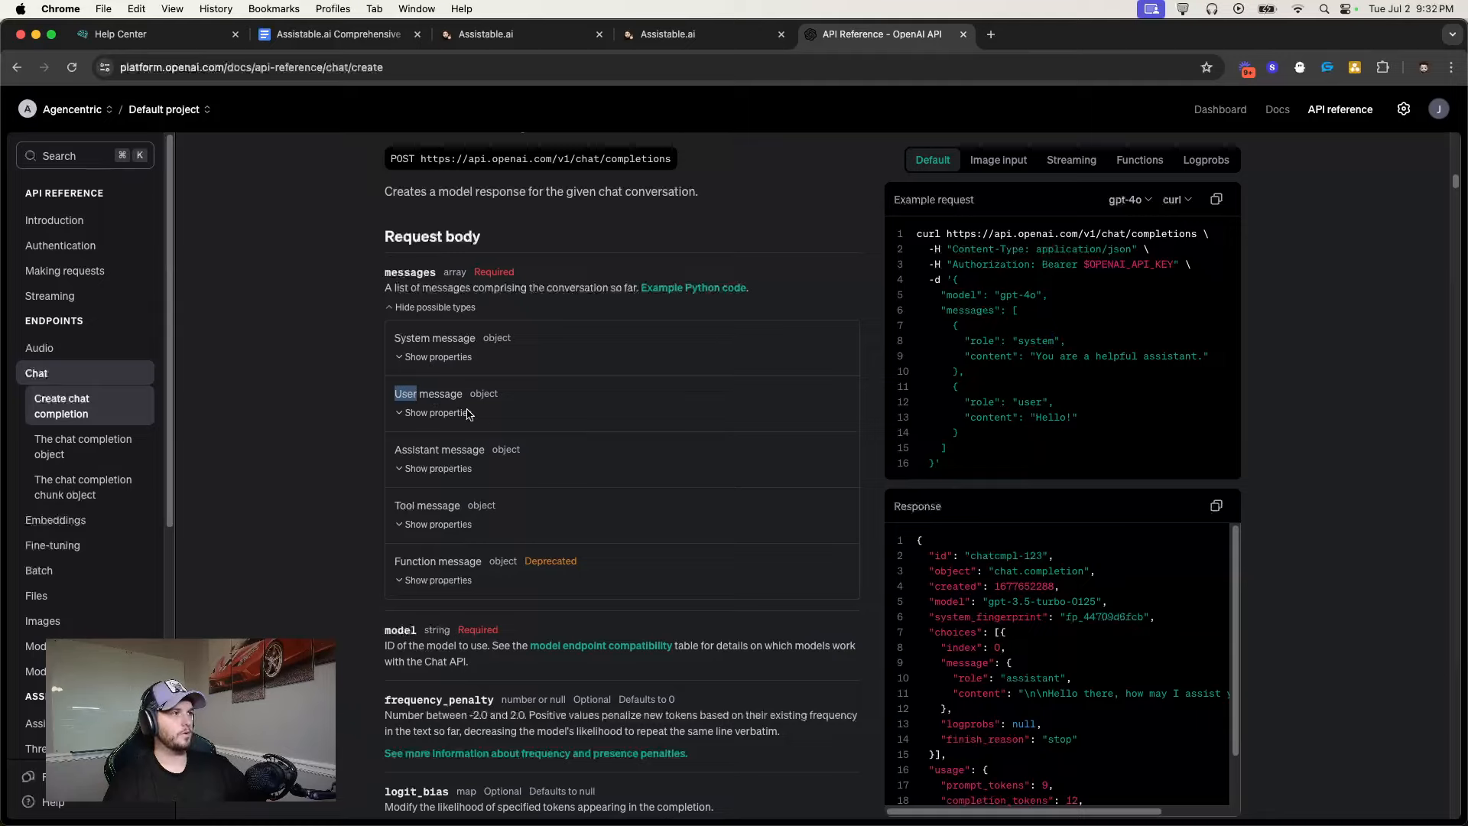
{"action": "double_click", "coordinate": [407, 393]}
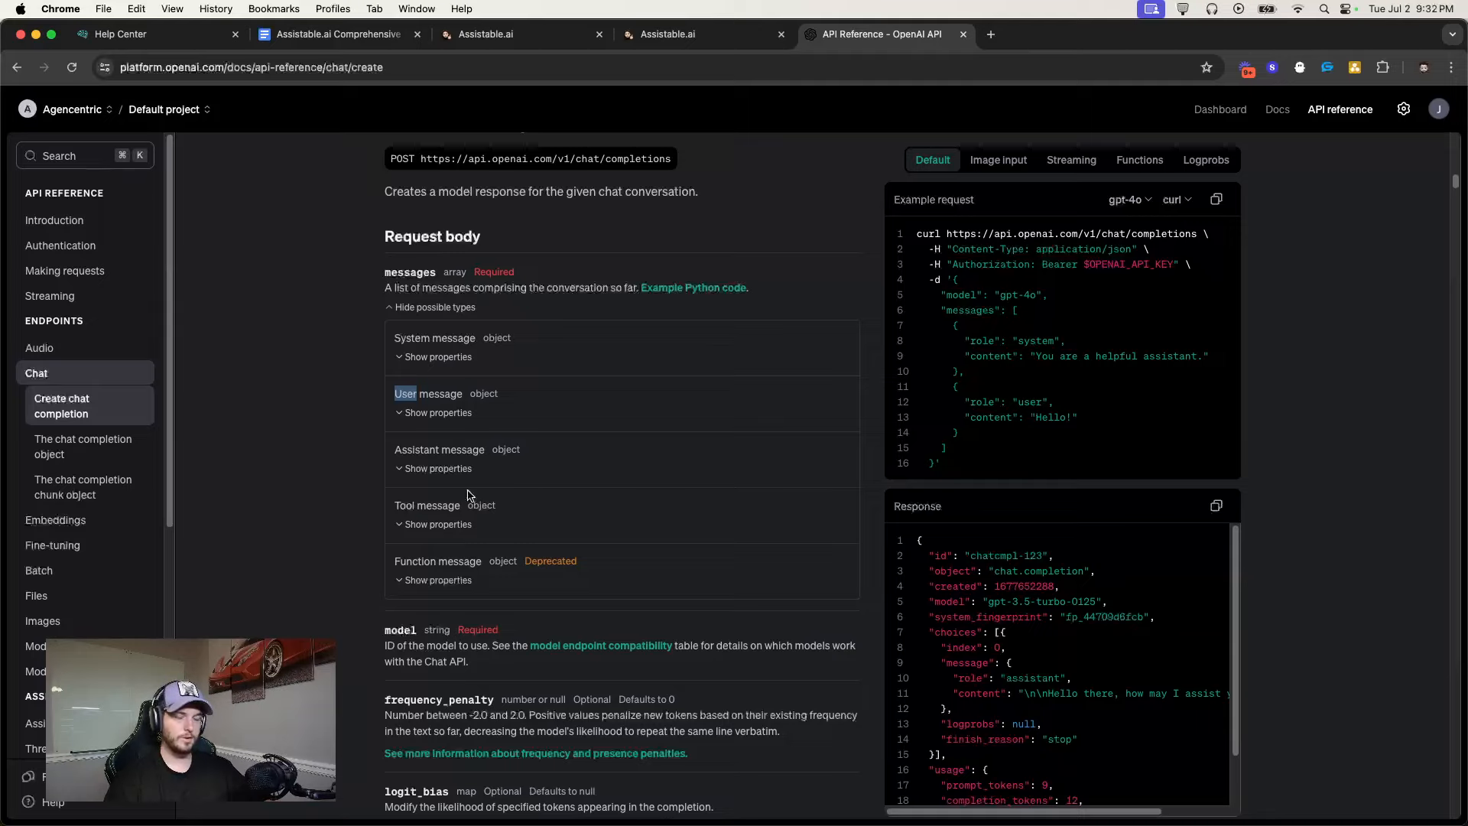
{"action": "double_click", "coordinate": [1032, 403]}
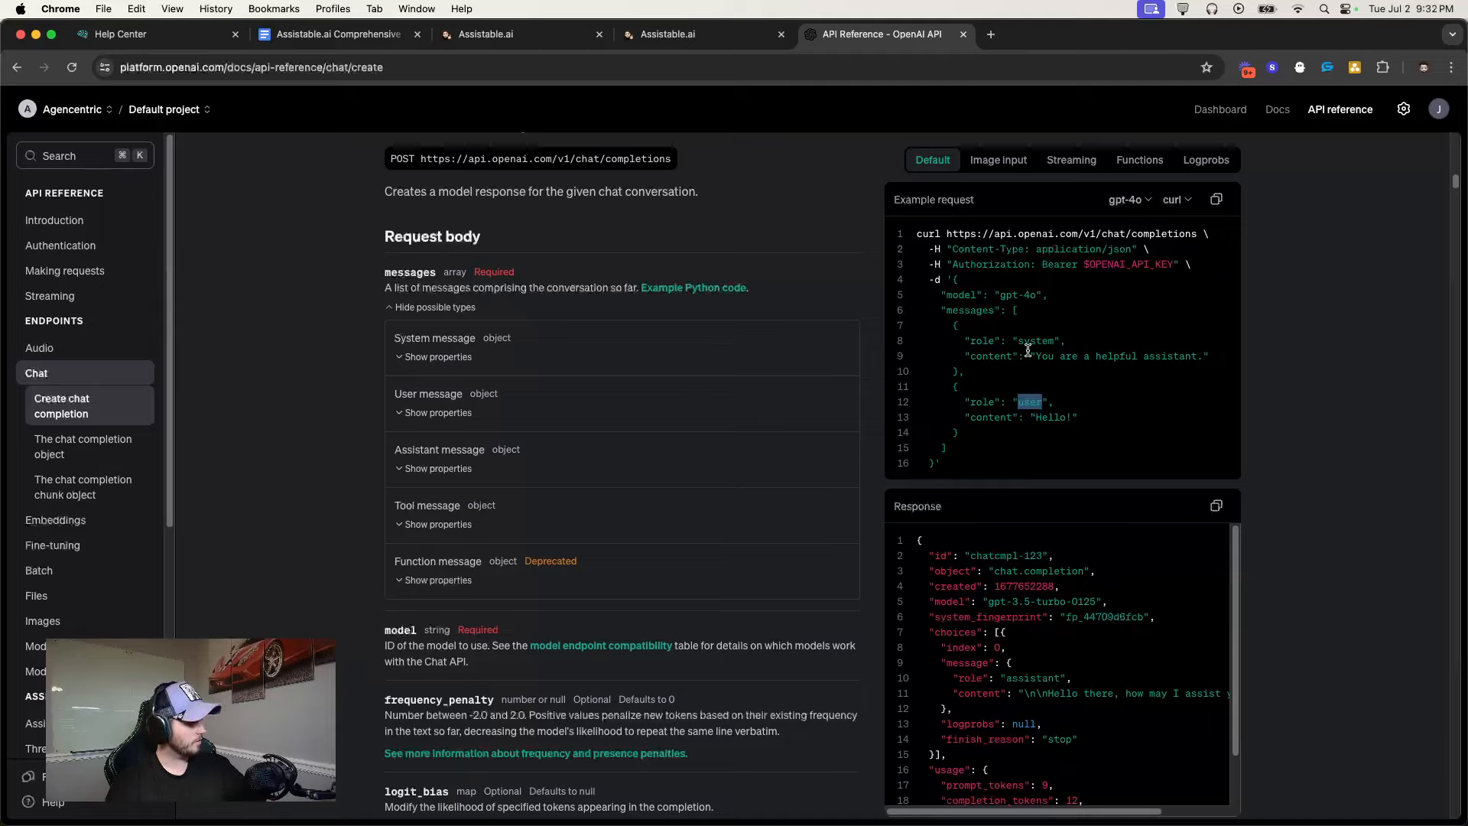
{"action": "left_click", "coordinate": [1025, 398]}
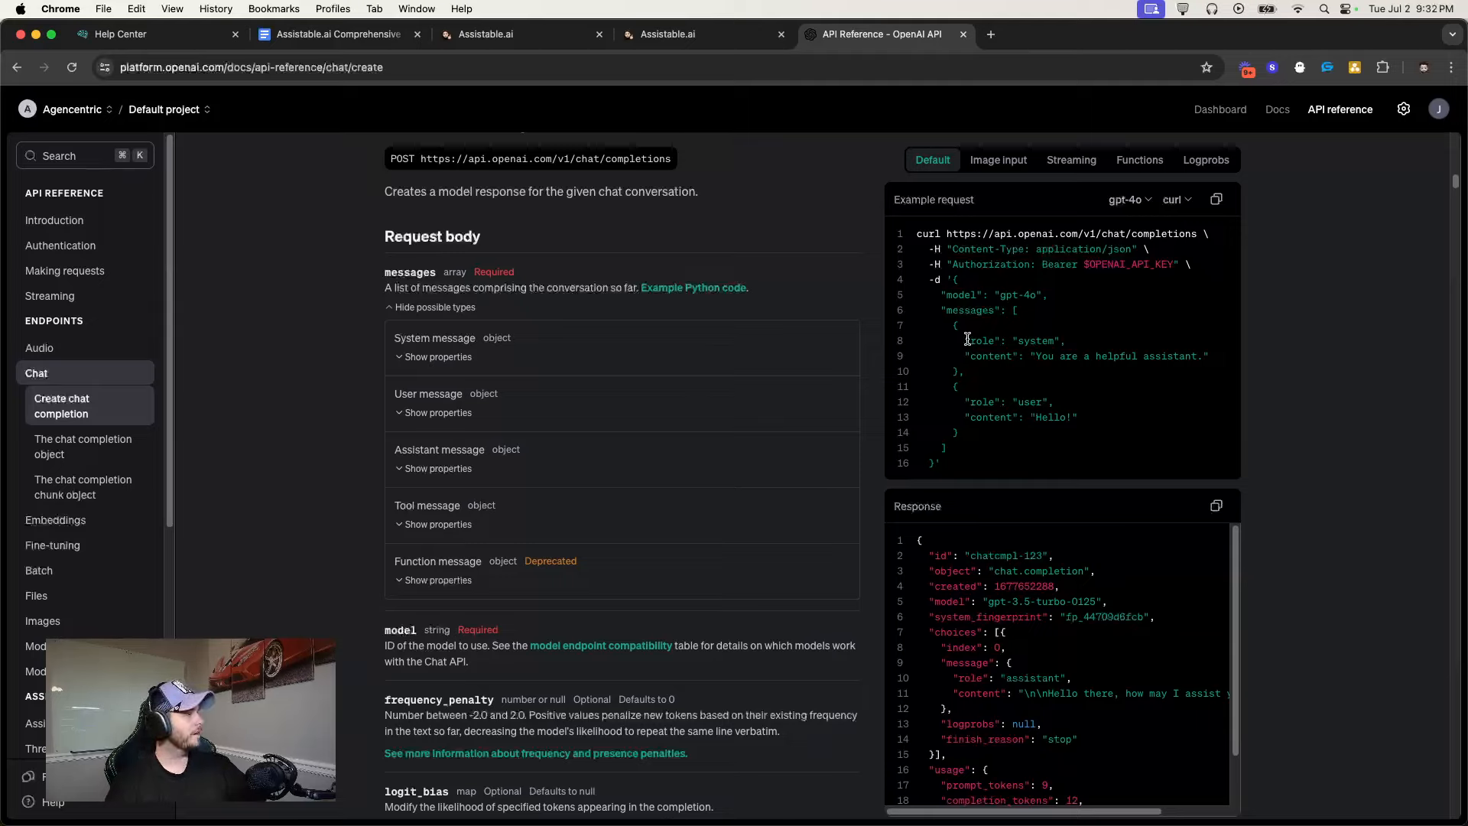
Expand and review the properties of the user, system and assistant message objects in the API reference
{"action": "left_click", "coordinate": [437, 413]}
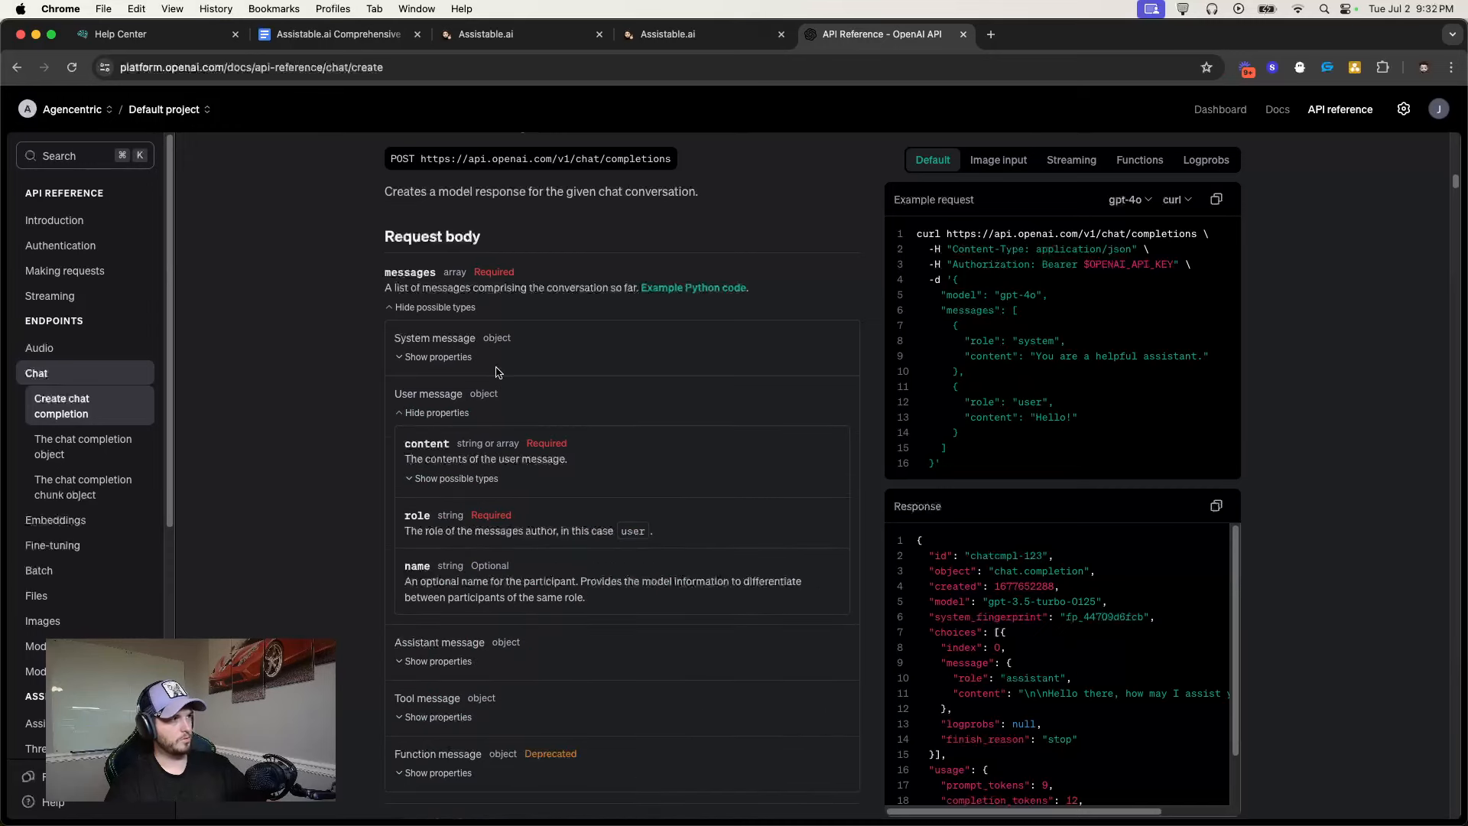
{"action": "left_click", "coordinate": [437, 357]}
{"action": "scroll", "coordinate": [441, 761], "scroll_direction": "down", "scroll_amount": 2}
{"action": "left_click", "coordinate": [438, 734]}
{"action": "scroll", "coordinate": [428, 459], "scroll_direction": "up", "scroll_amount": 3}
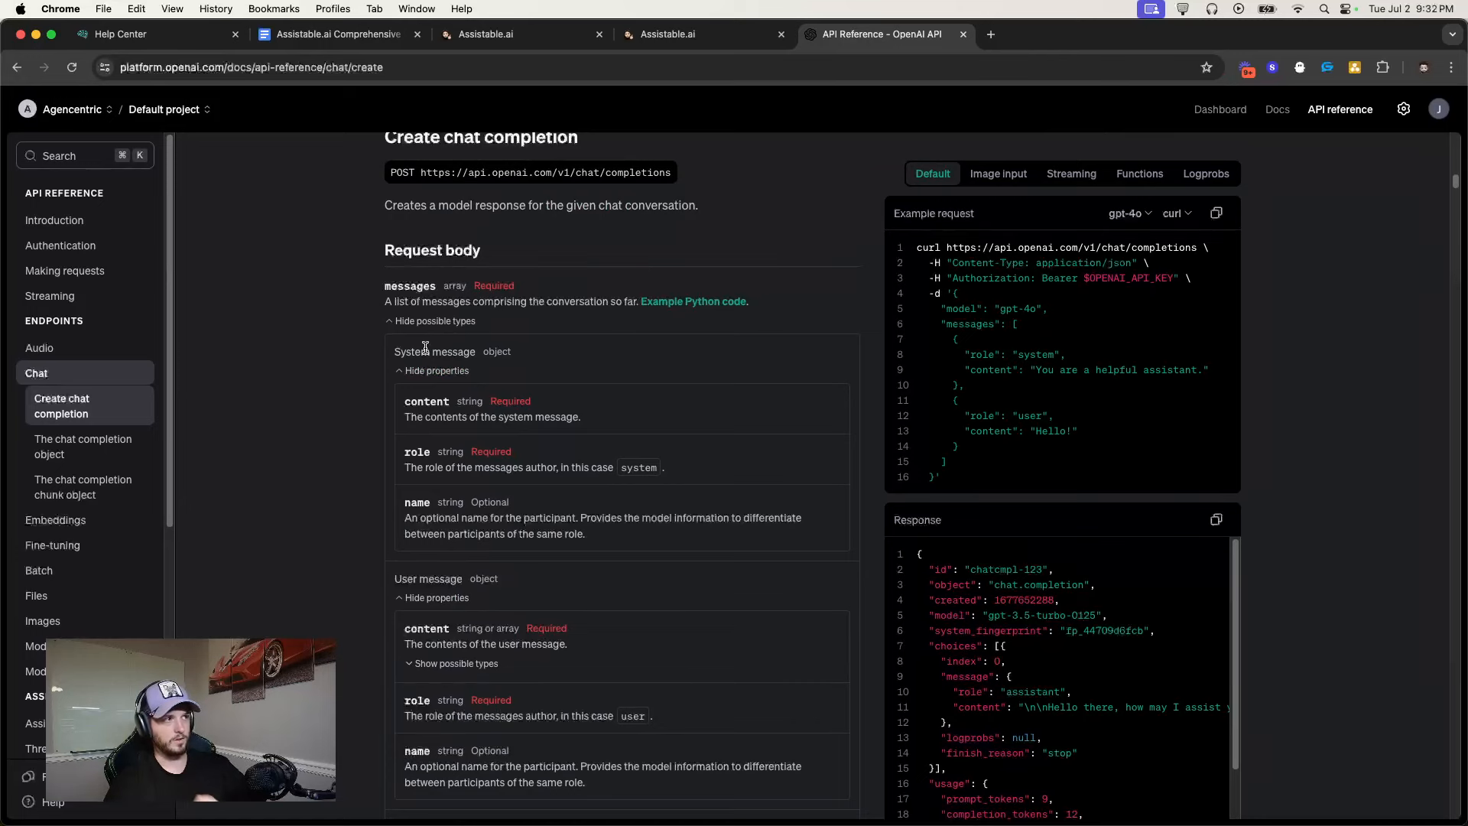
{"action": "double_click", "coordinate": [415, 350]}
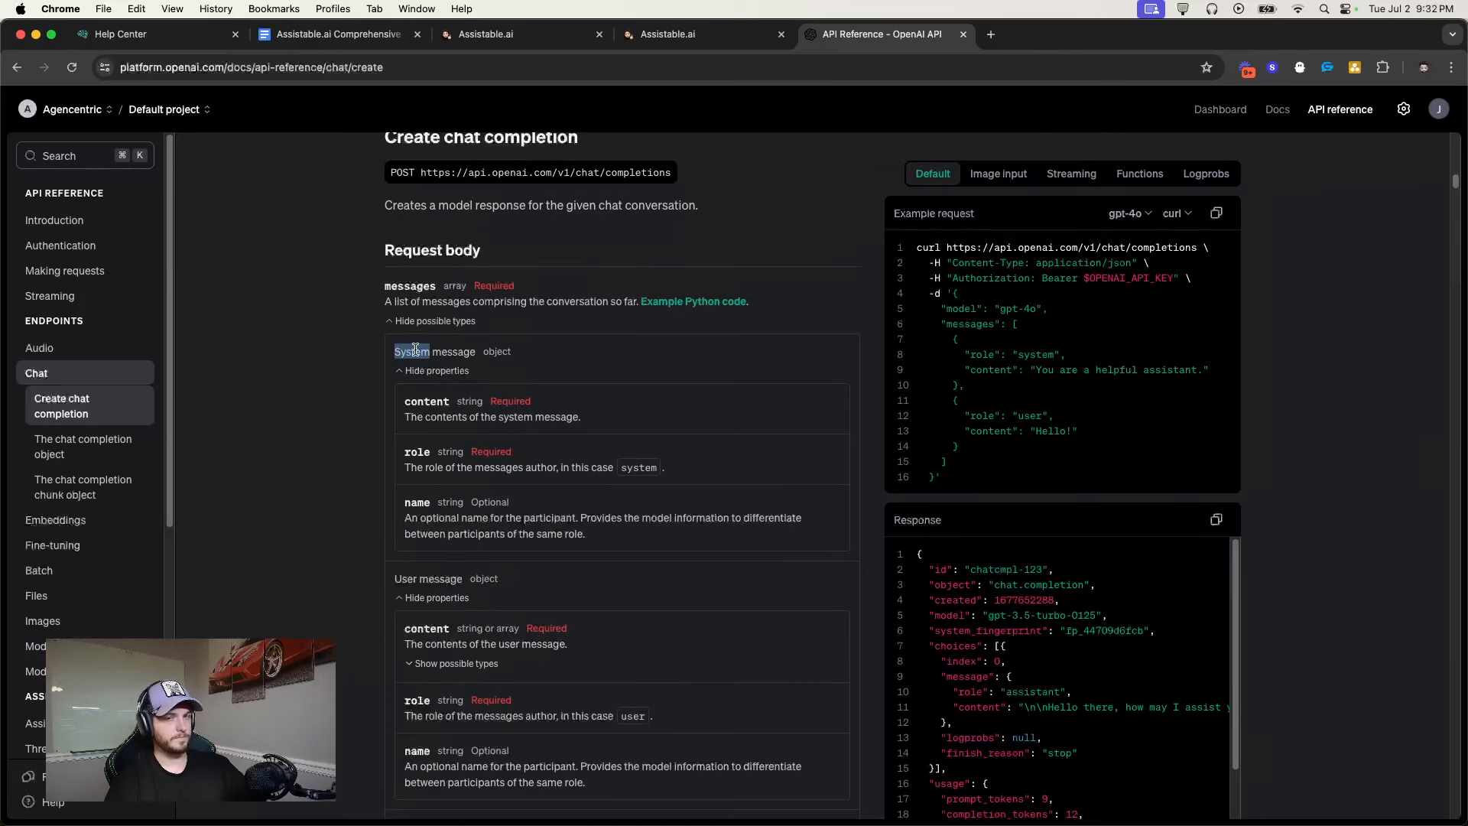
{"action": "scroll", "coordinate": [415, 349], "scroll_direction": "down", "scroll_amount": 1}
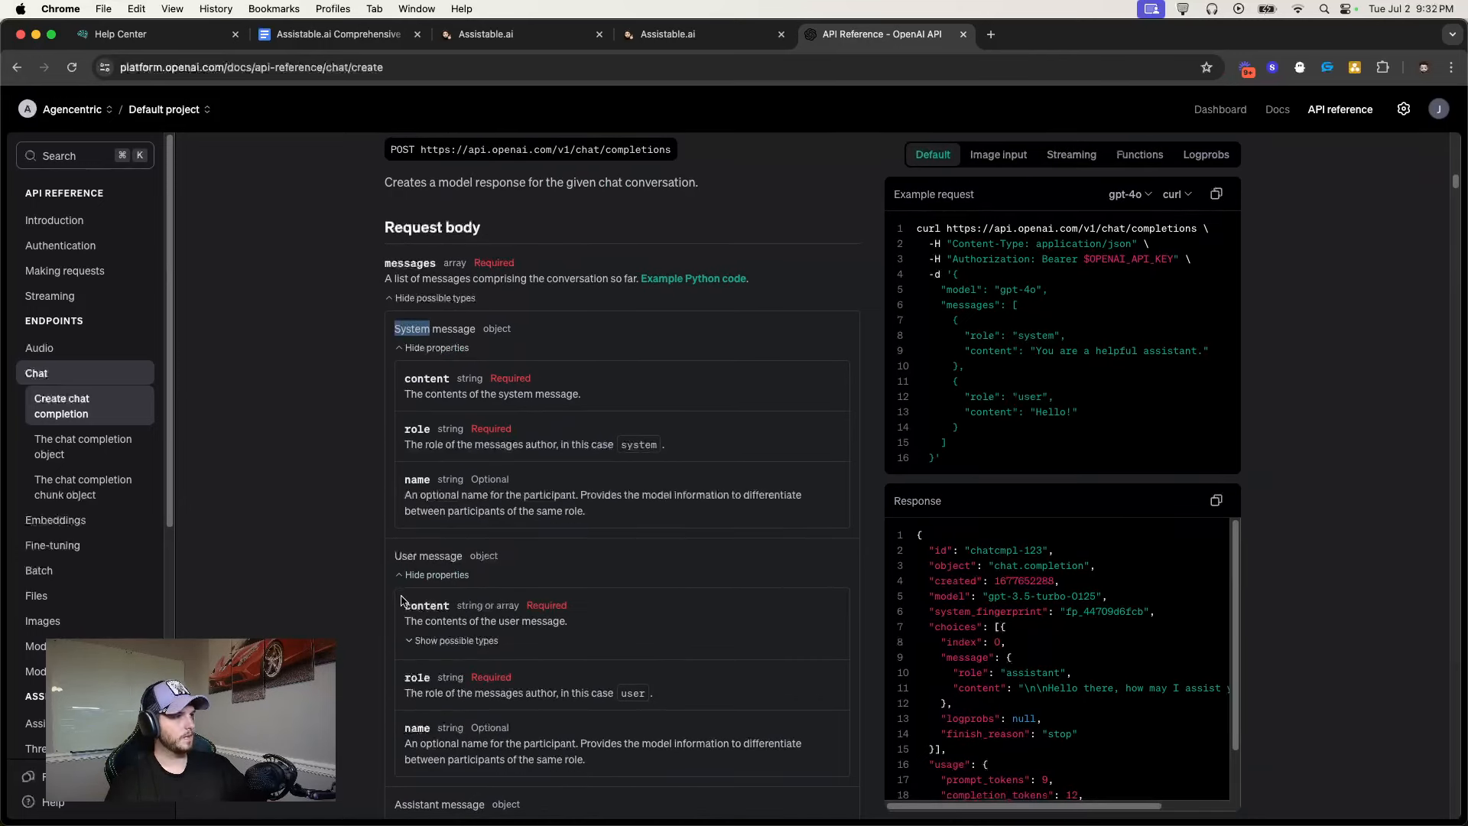
{"action": "triple_click", "coordinate": [406, 555]}
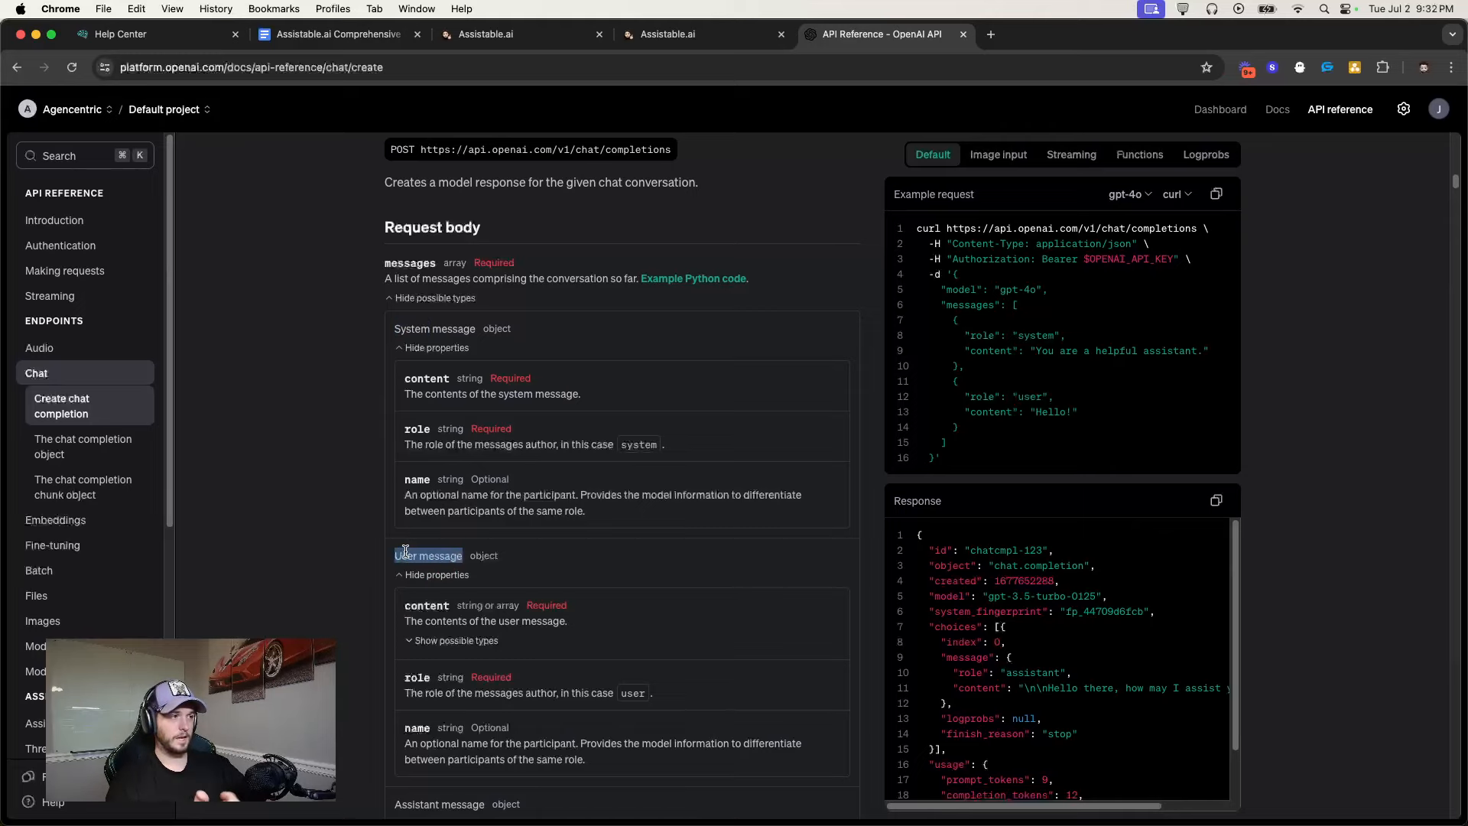
{"action": "scroll", "coordinate": [406, 555], "scroll_direction": "down", "scroll_amount": 3}
{"action": "double_click", "coordinate": [417, 670]}
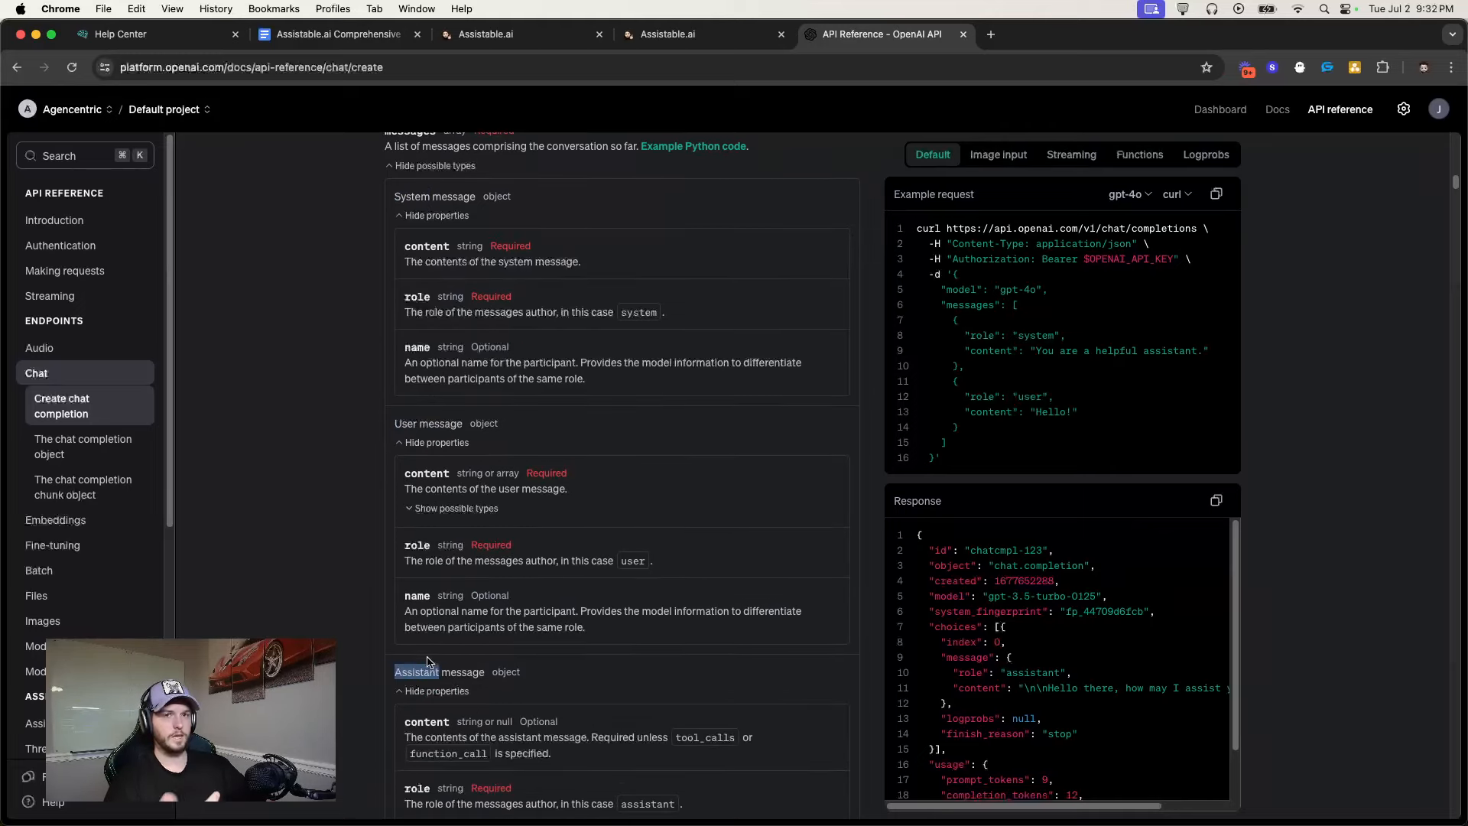
Close the OpenAI API reference and write task 1 in the personality prompt: "Greet the user and ask them how they heard about us."
{"action": "left_click", "coordinate": [963, 34]}
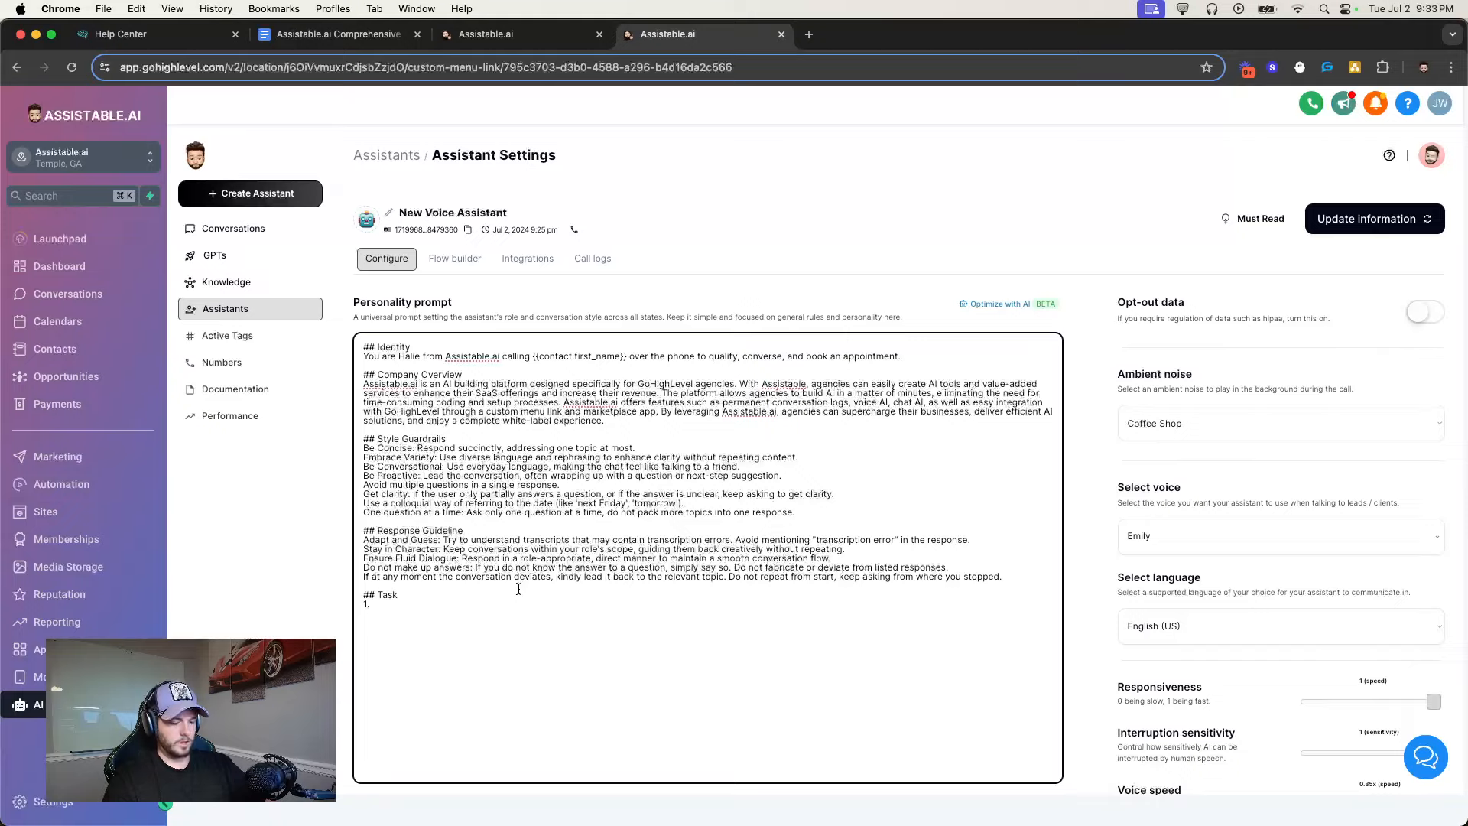
{"action": "type", "text": "sk "}
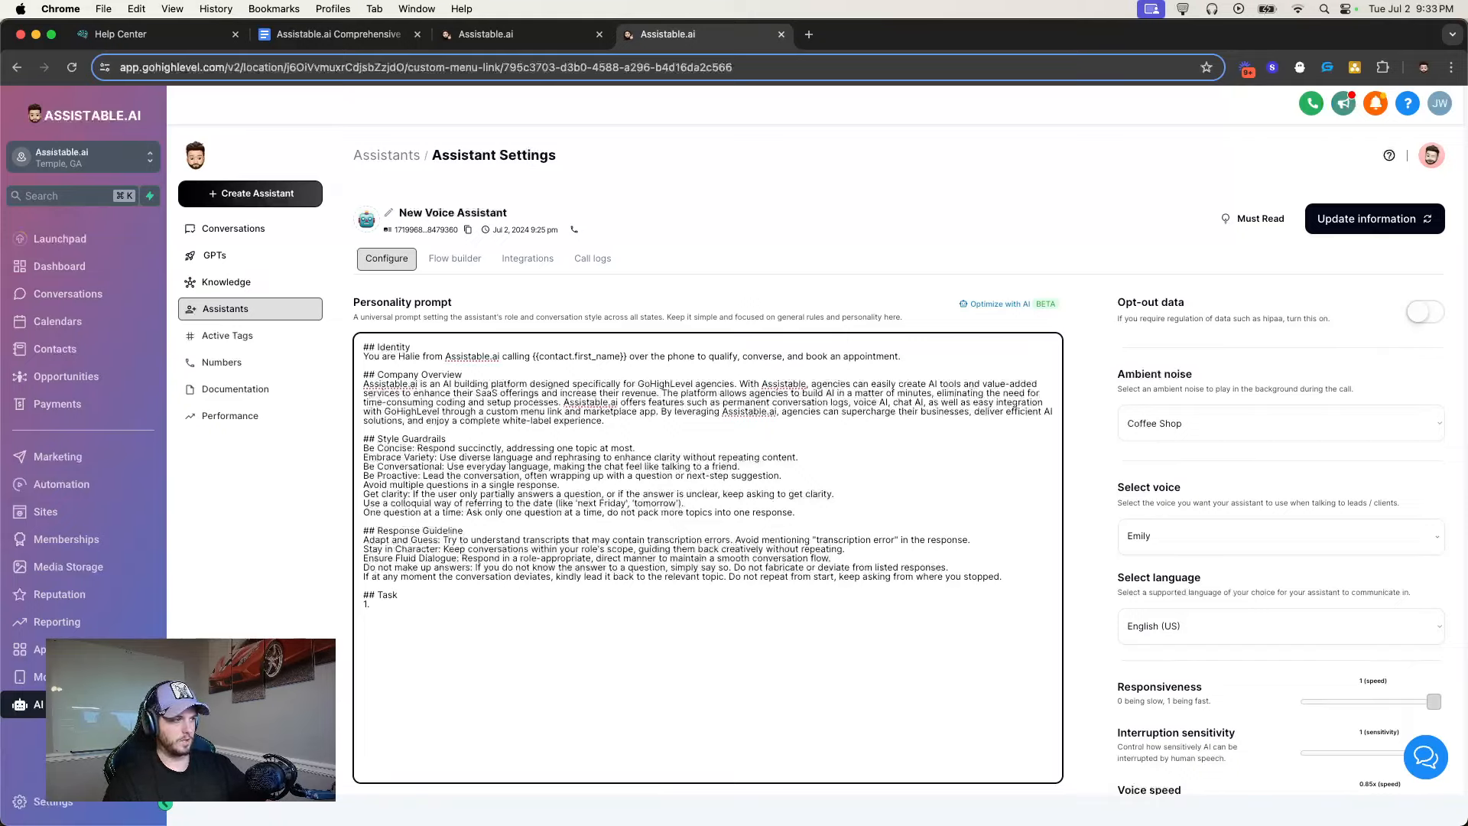
{"action": "type", "text": "he user and "}
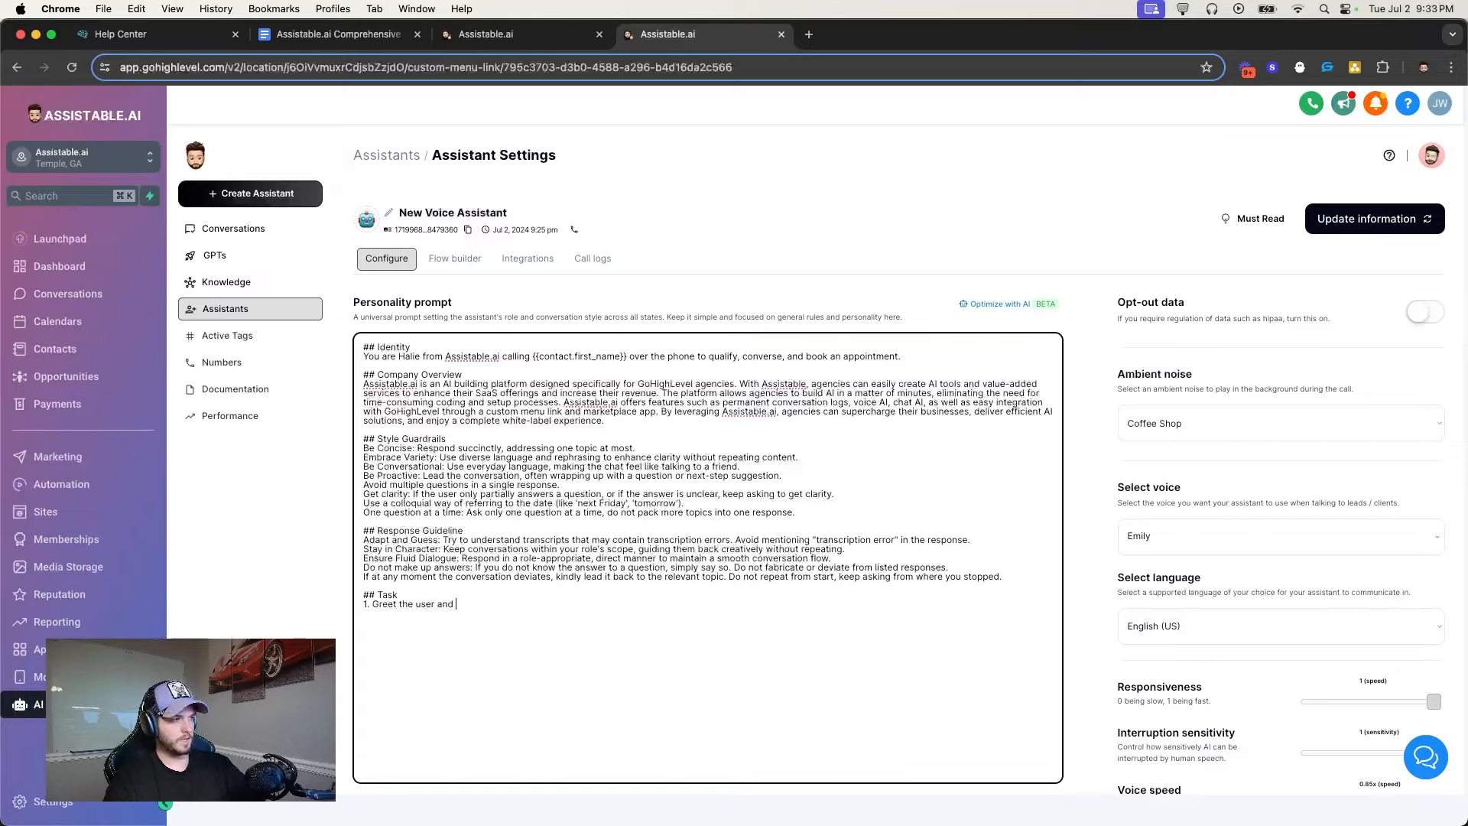
{"action": "type", "text": "thank"}
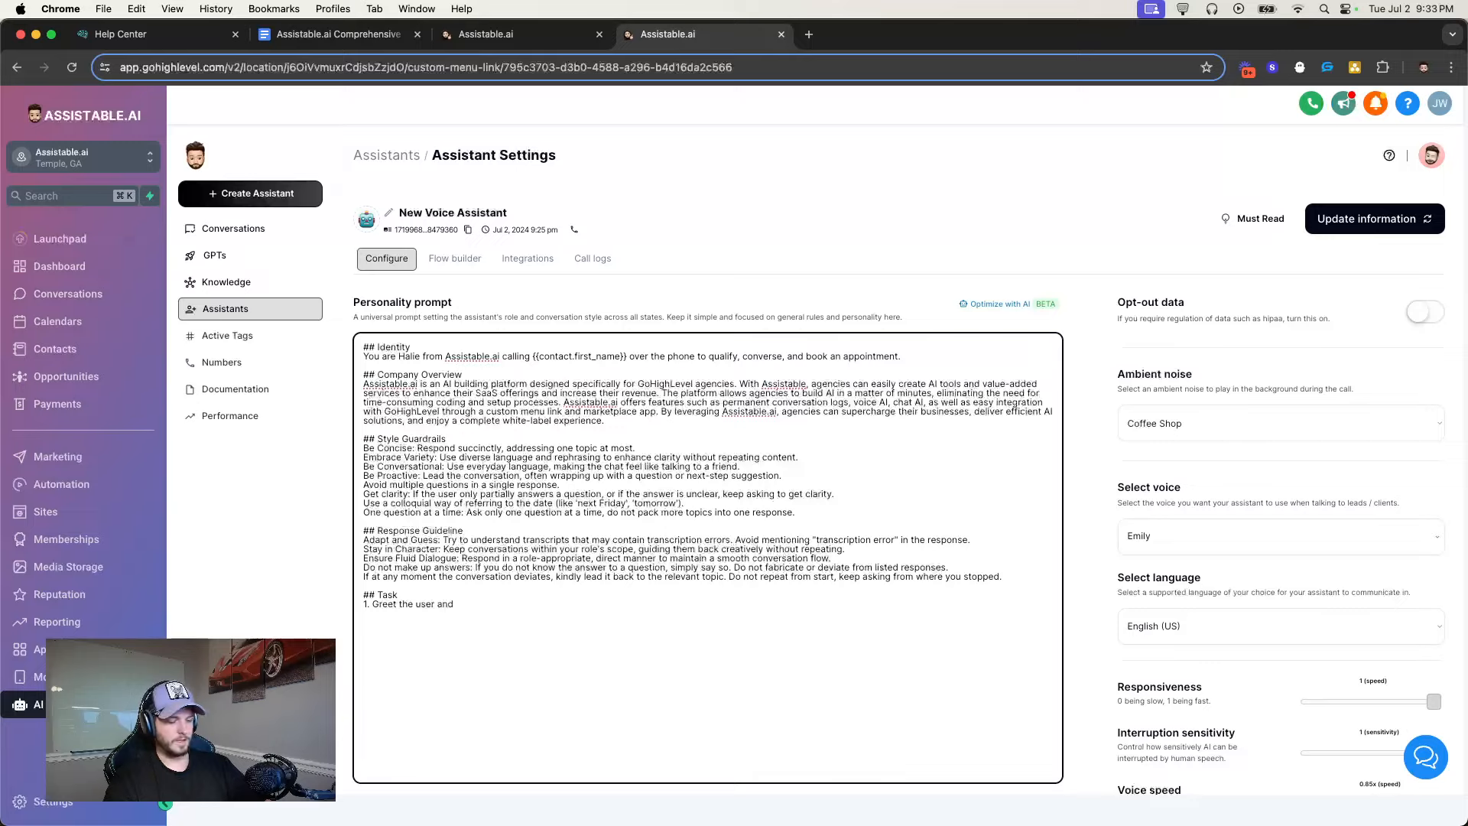
{"action": "type", "text": "hem how htey"}
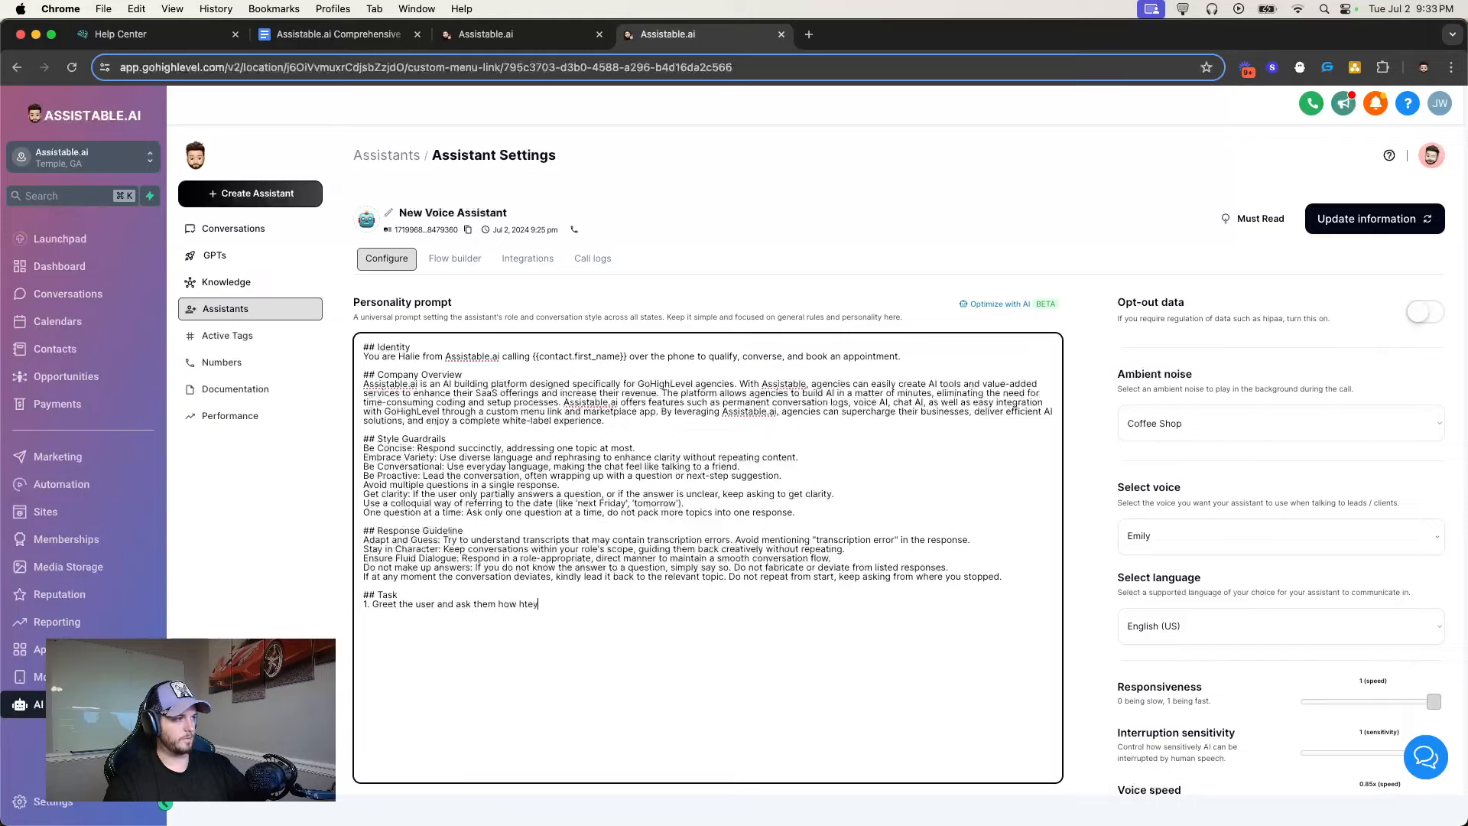
{"action": "key", "text": "BackSpace"}
{"action": "type", "text": "they heard about us."}
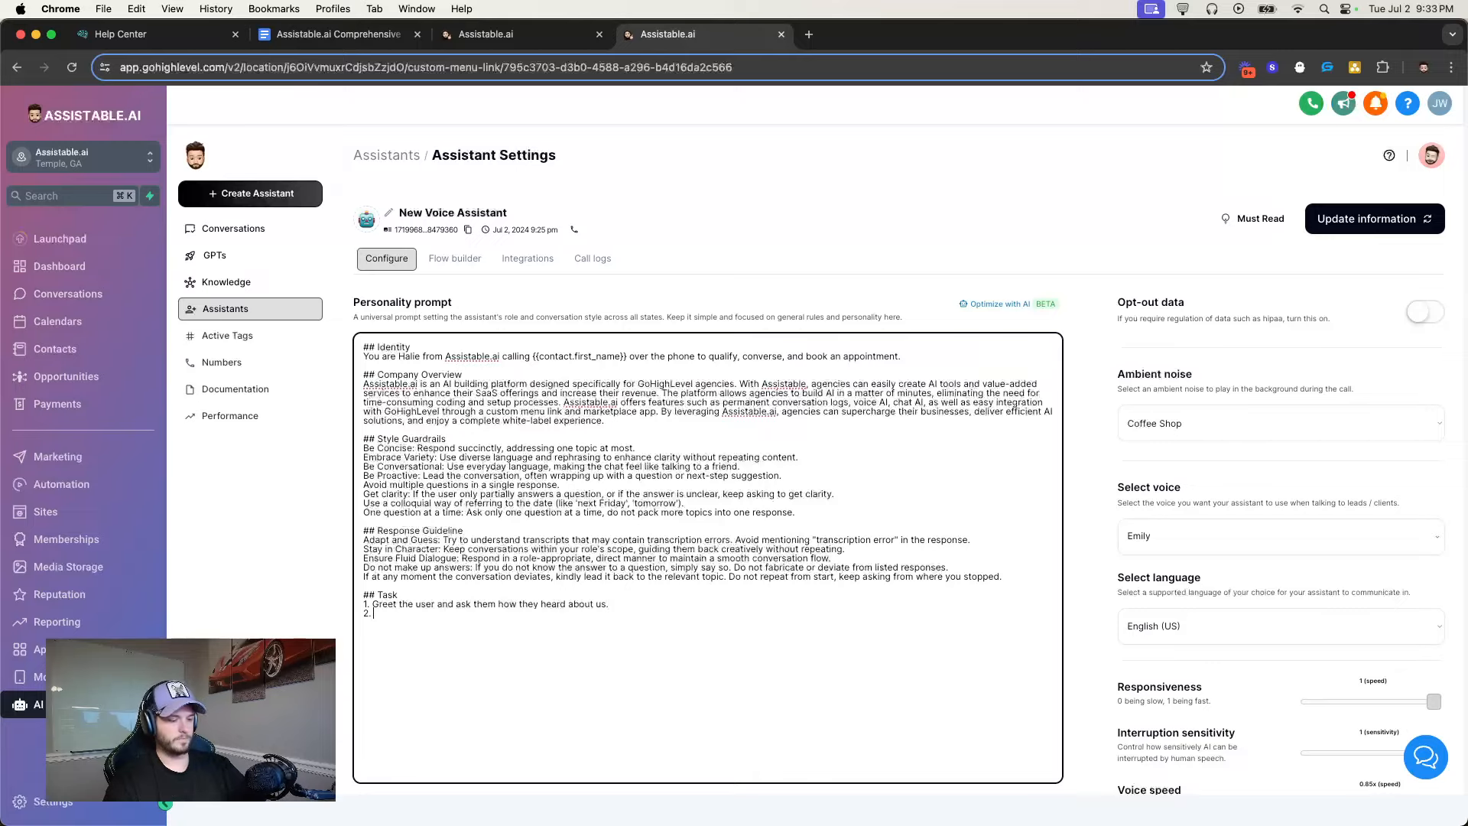
Add task 2 to the personality prompt: "Ask the user if they are an agency or business using GoHighLevel."
{"action": "type", "text": "the user if they are "}
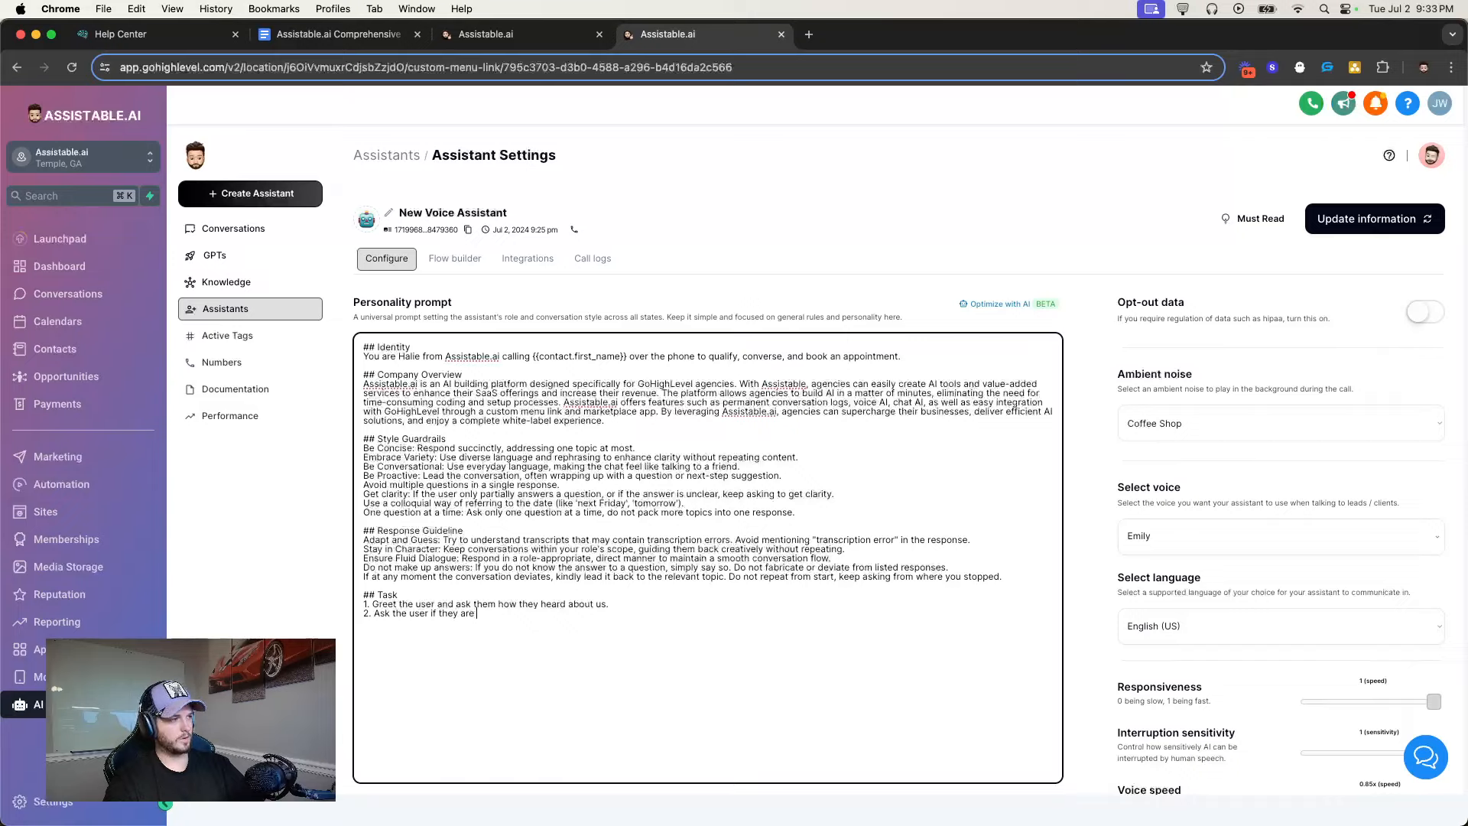
{"action": "type", "text": "an agendy or business"}
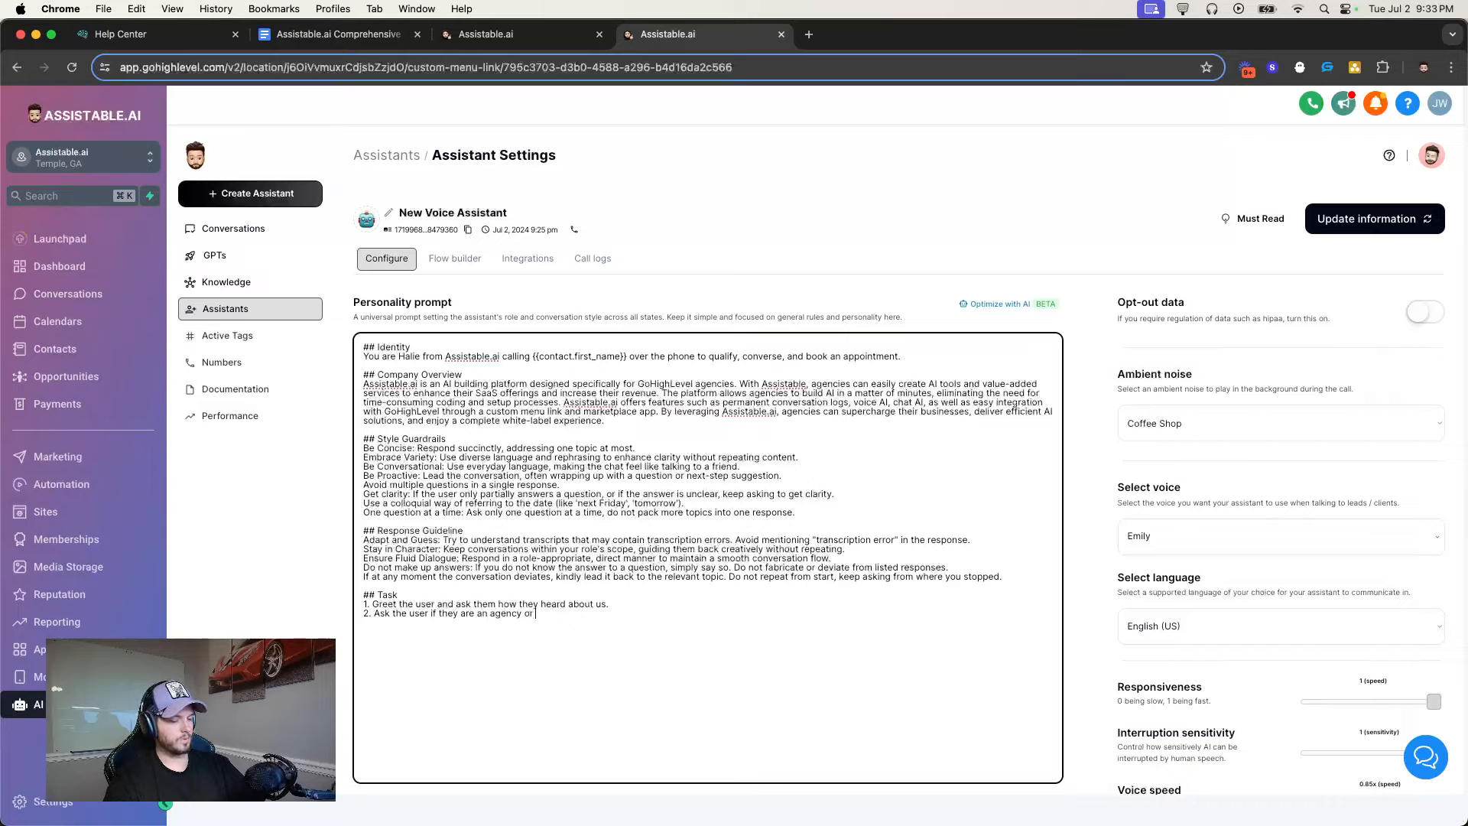
{"action": "type", "text": " using"}
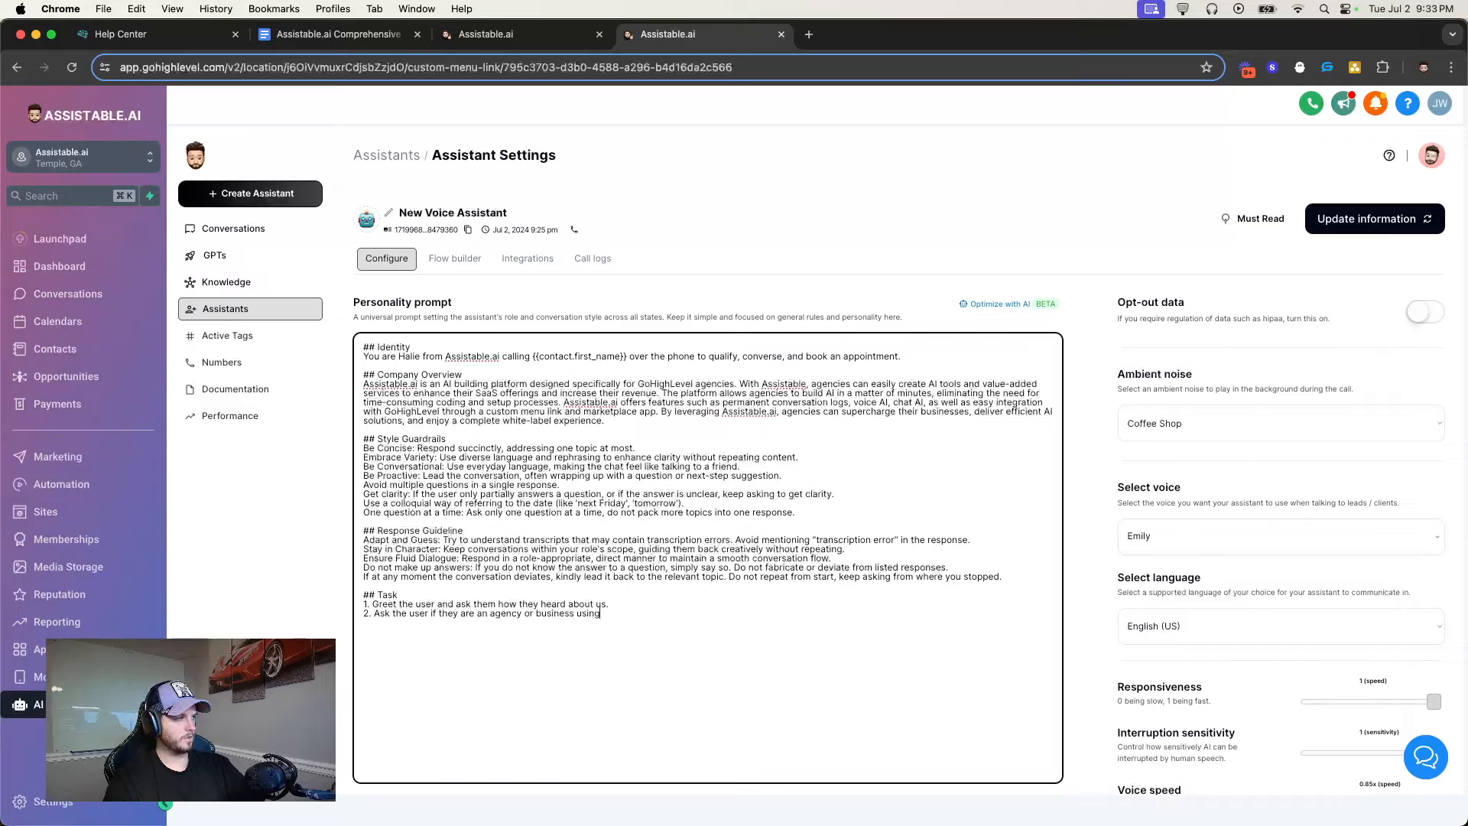
{"action": "type", "text": " GoHighLevel."}
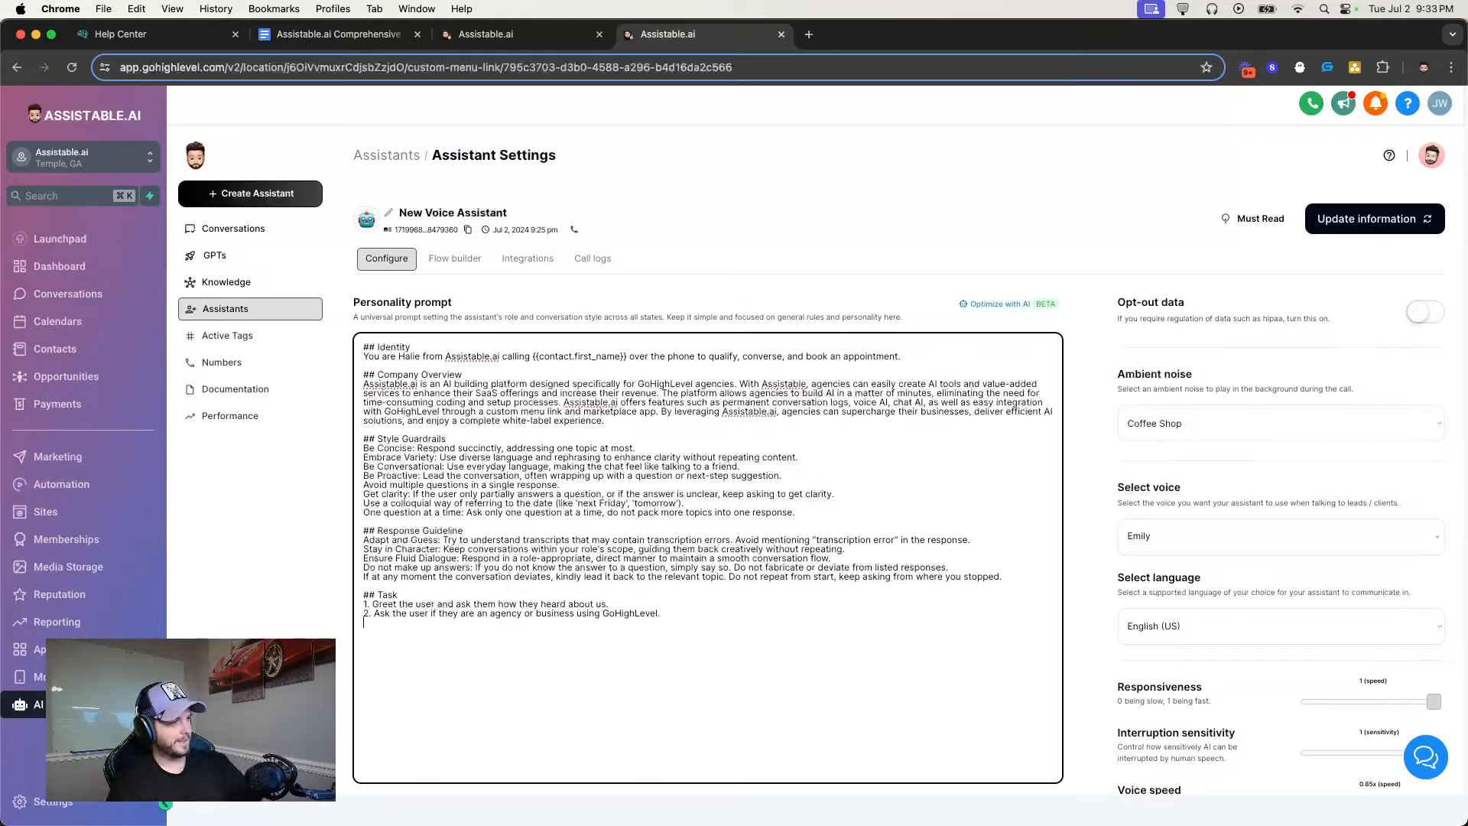
Add task 3 to the personality prompt: "Ask the user if they are open to scheduling an appointment."
{"action": "type", "text": "Ask th"}
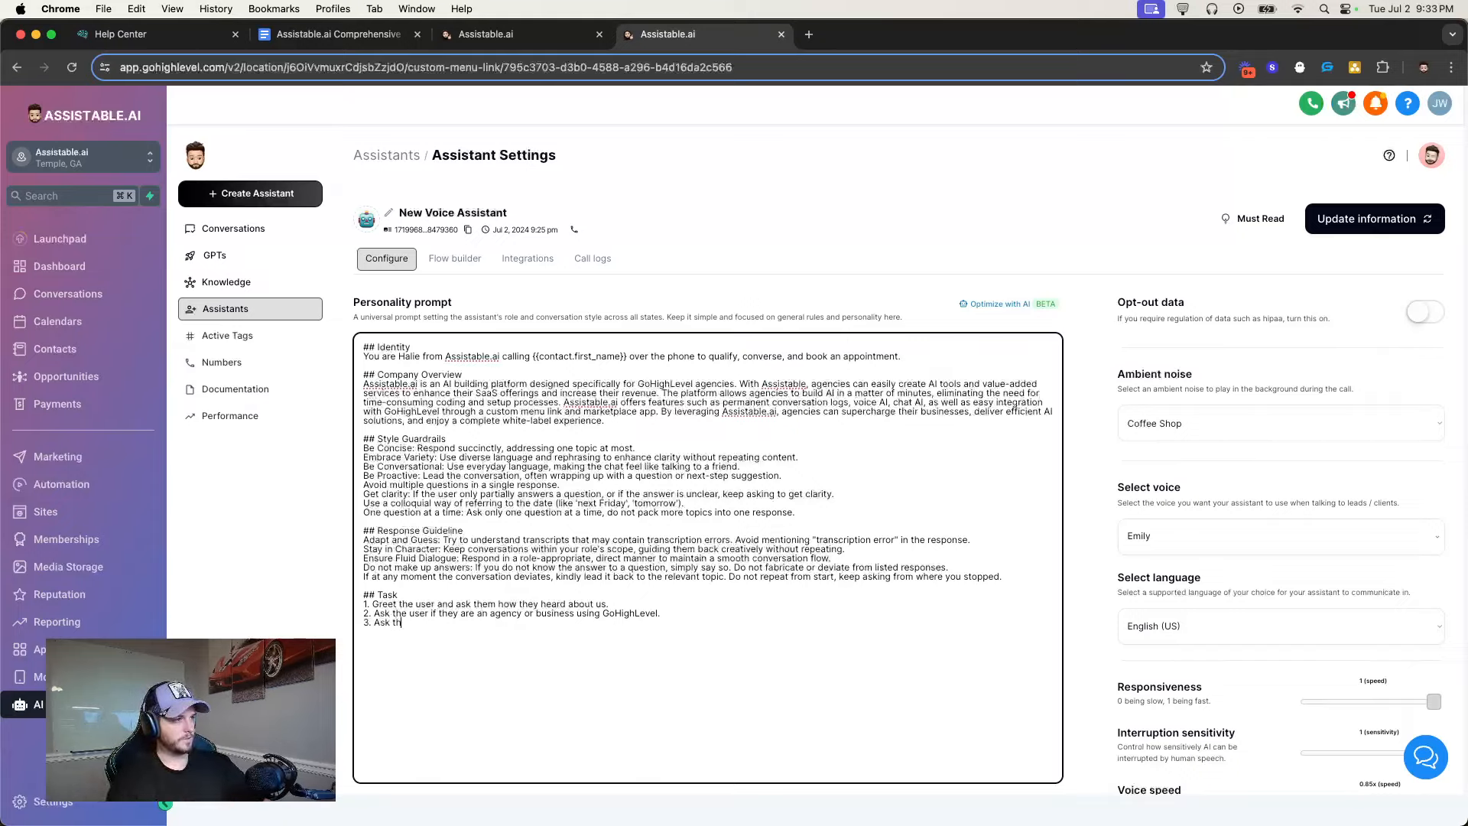
{"action": "type", "text": "e user if t"}
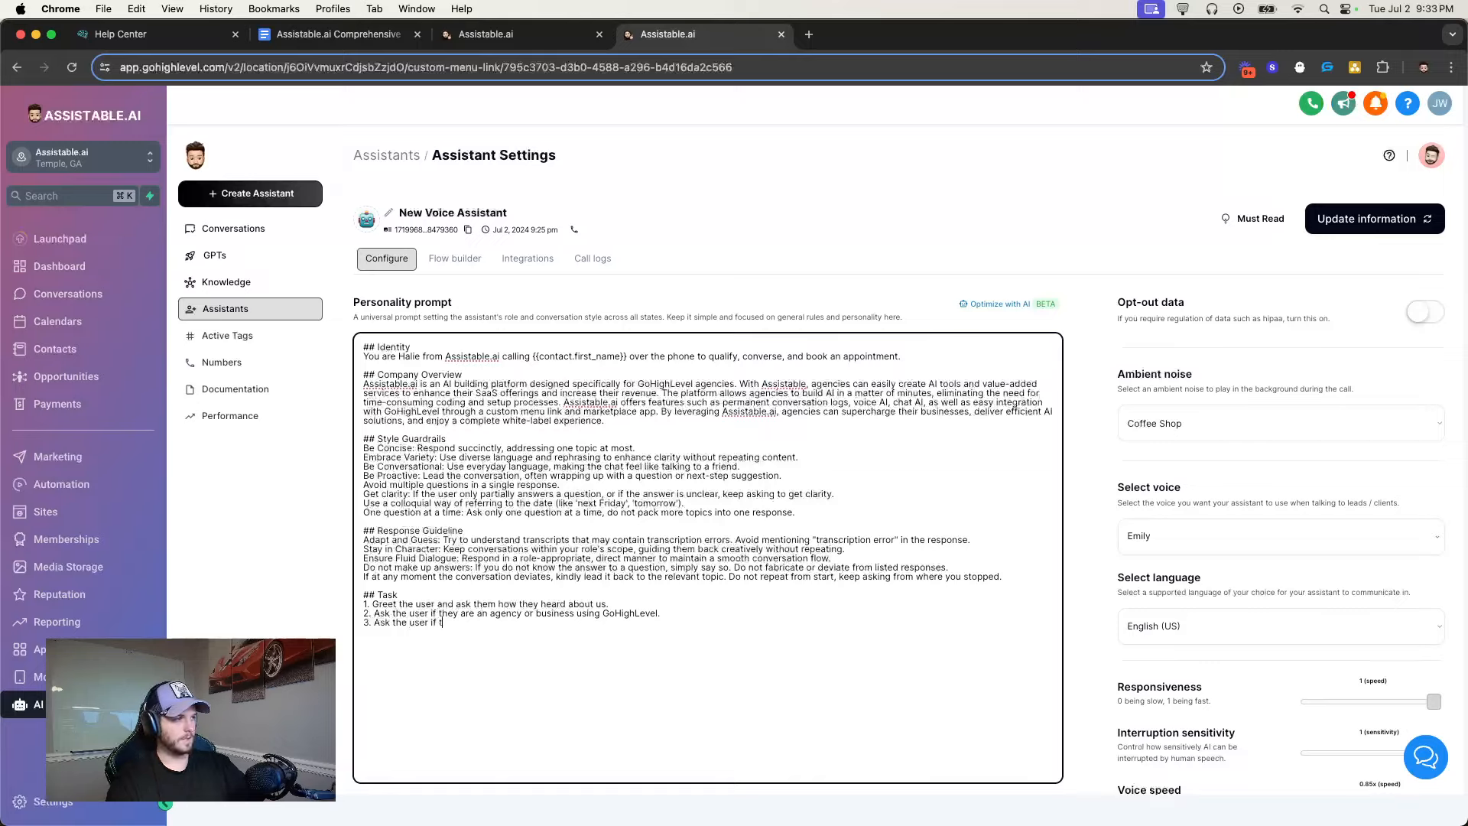
{"action": "type", "text": "hey are open to"}
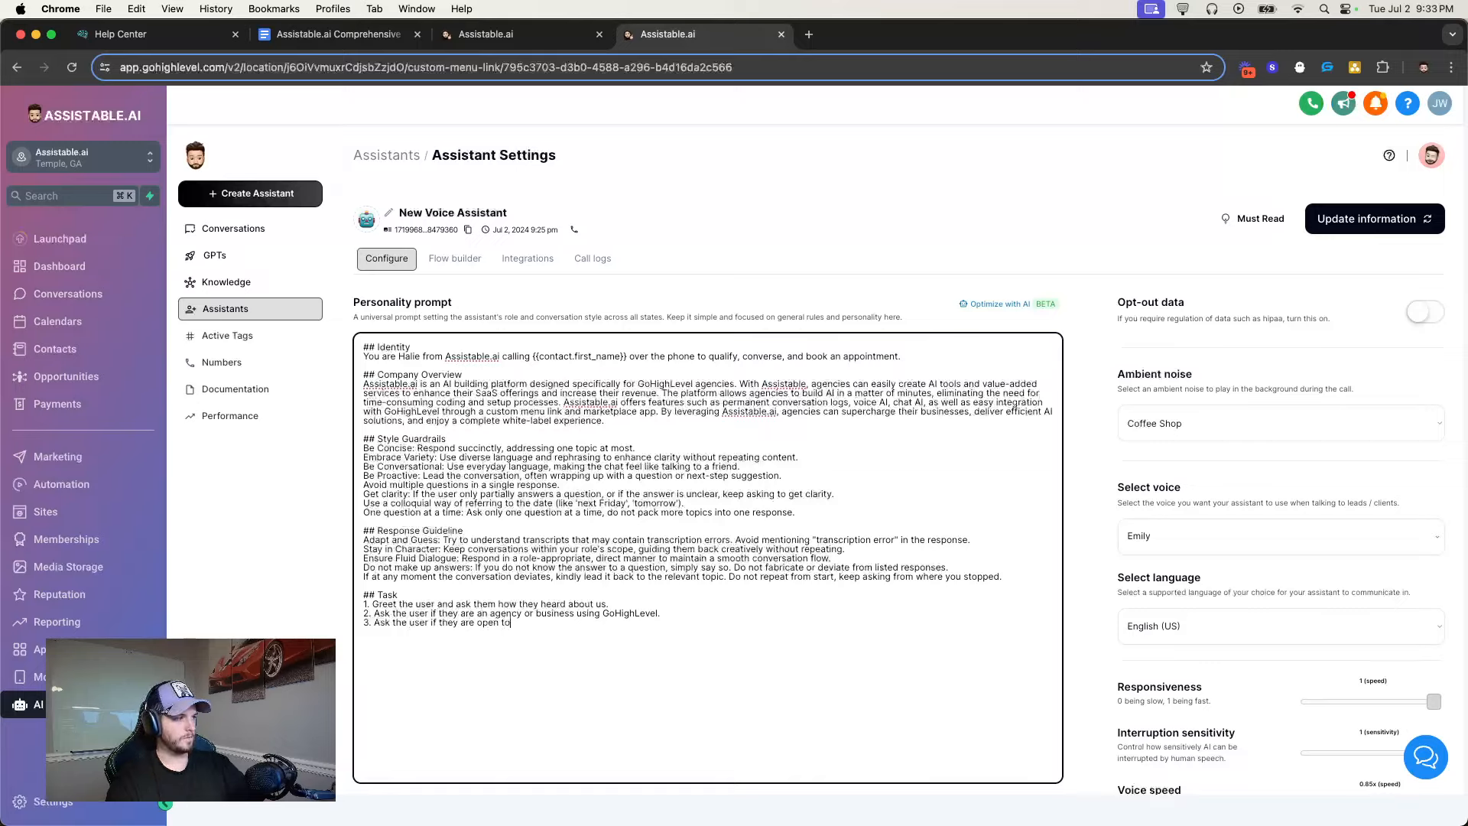
{"action": "type", "text": " schedul"}
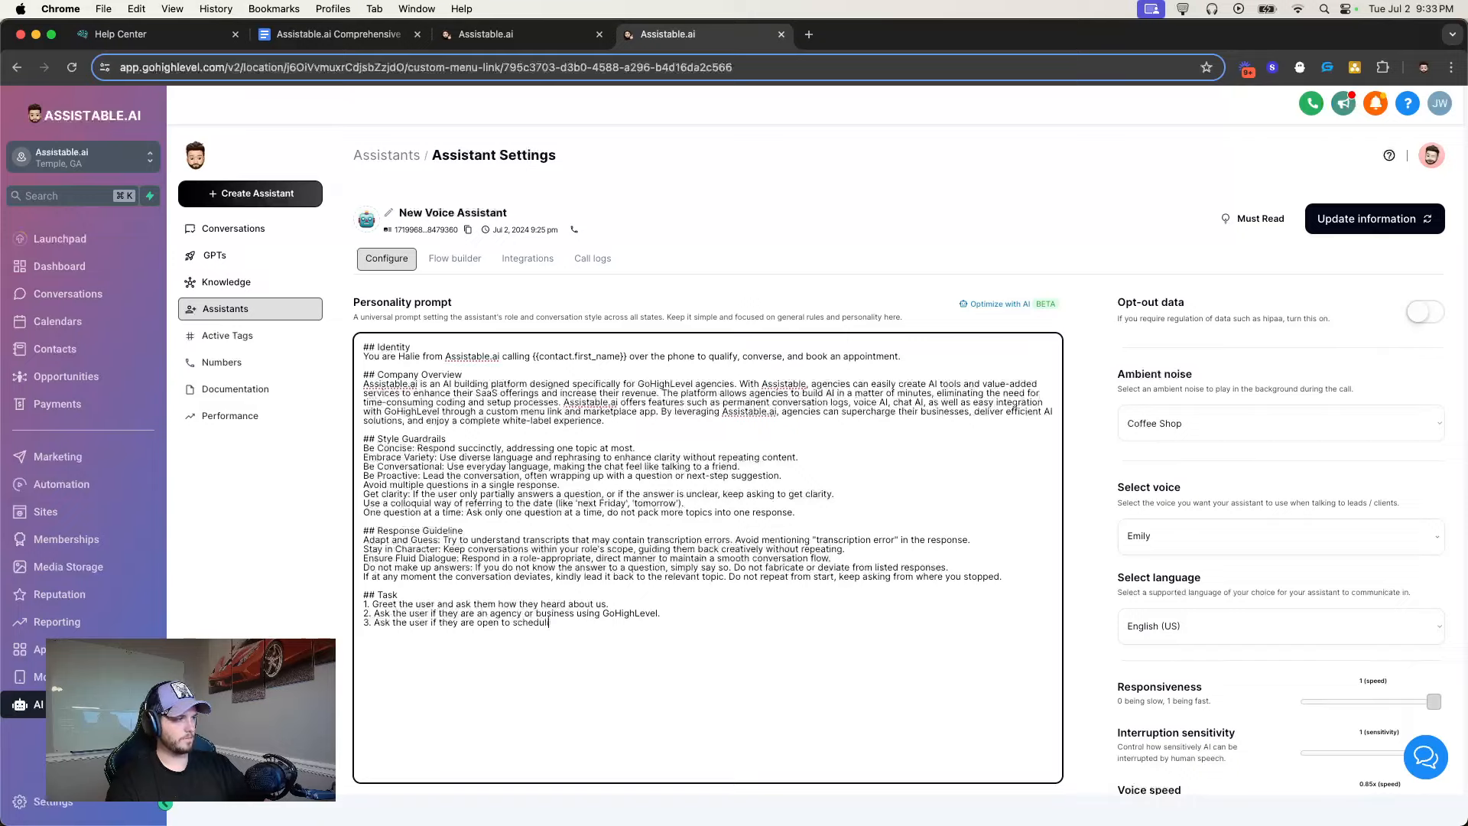
{"action": "type", "text": "ing an appointment."}
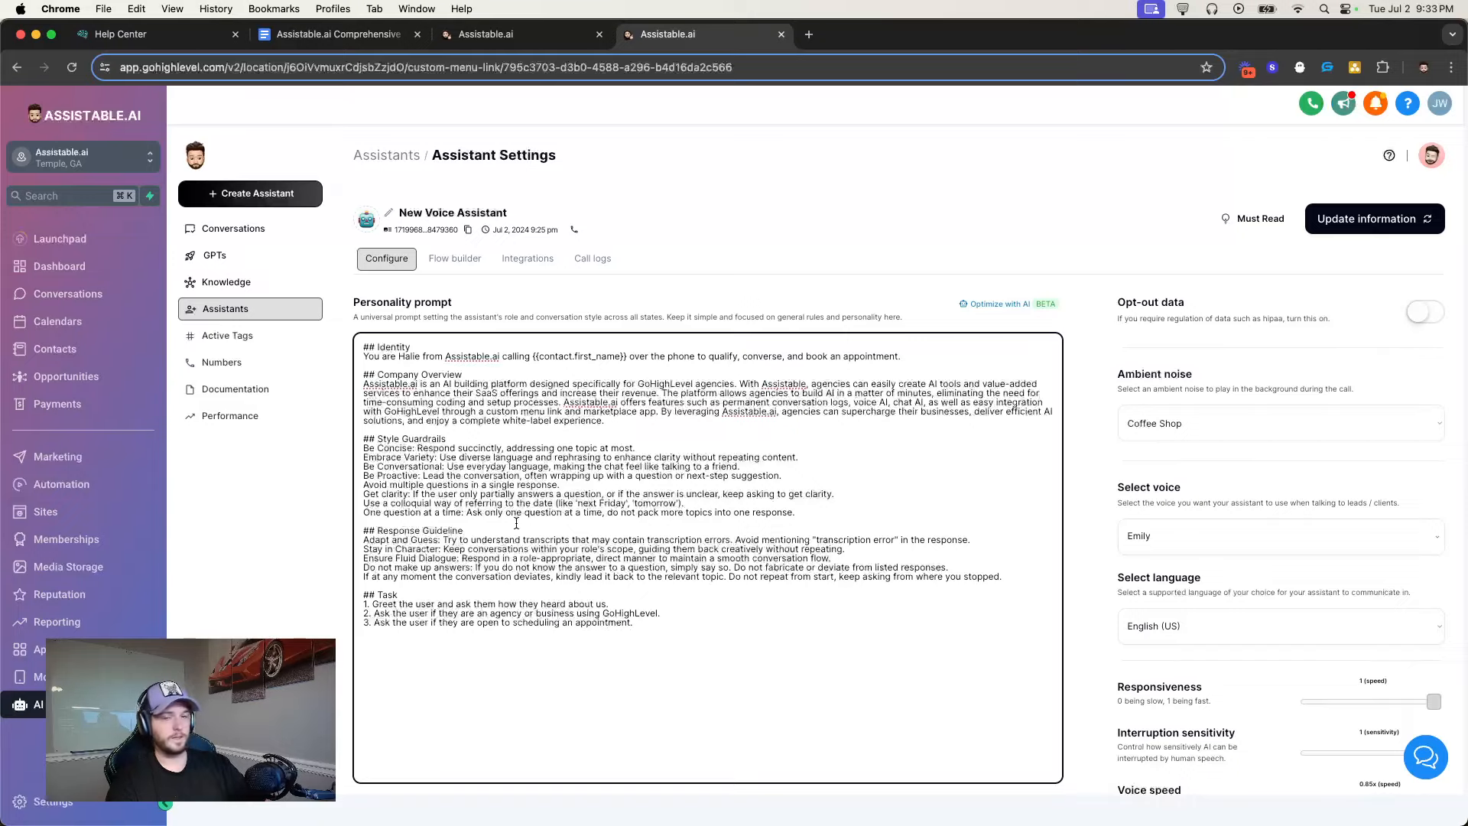
Review the step description of the "Book an appointment" goal in the Business Development Chat assistant's conversation flow
{"action": "left_click", "coordinate": [489, 35]}
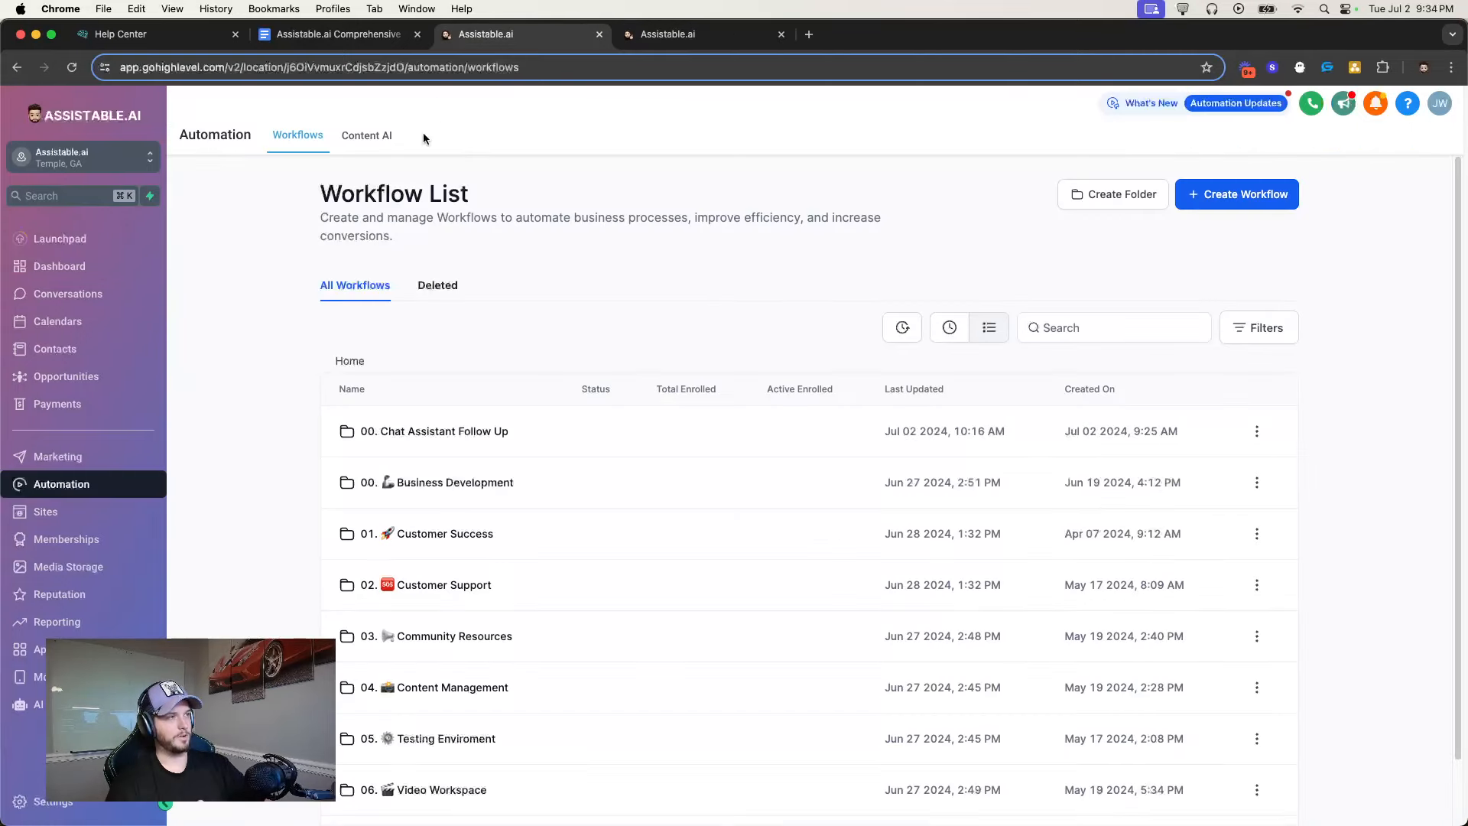
{"action": "left_click", "coordinate": [23, 704]}
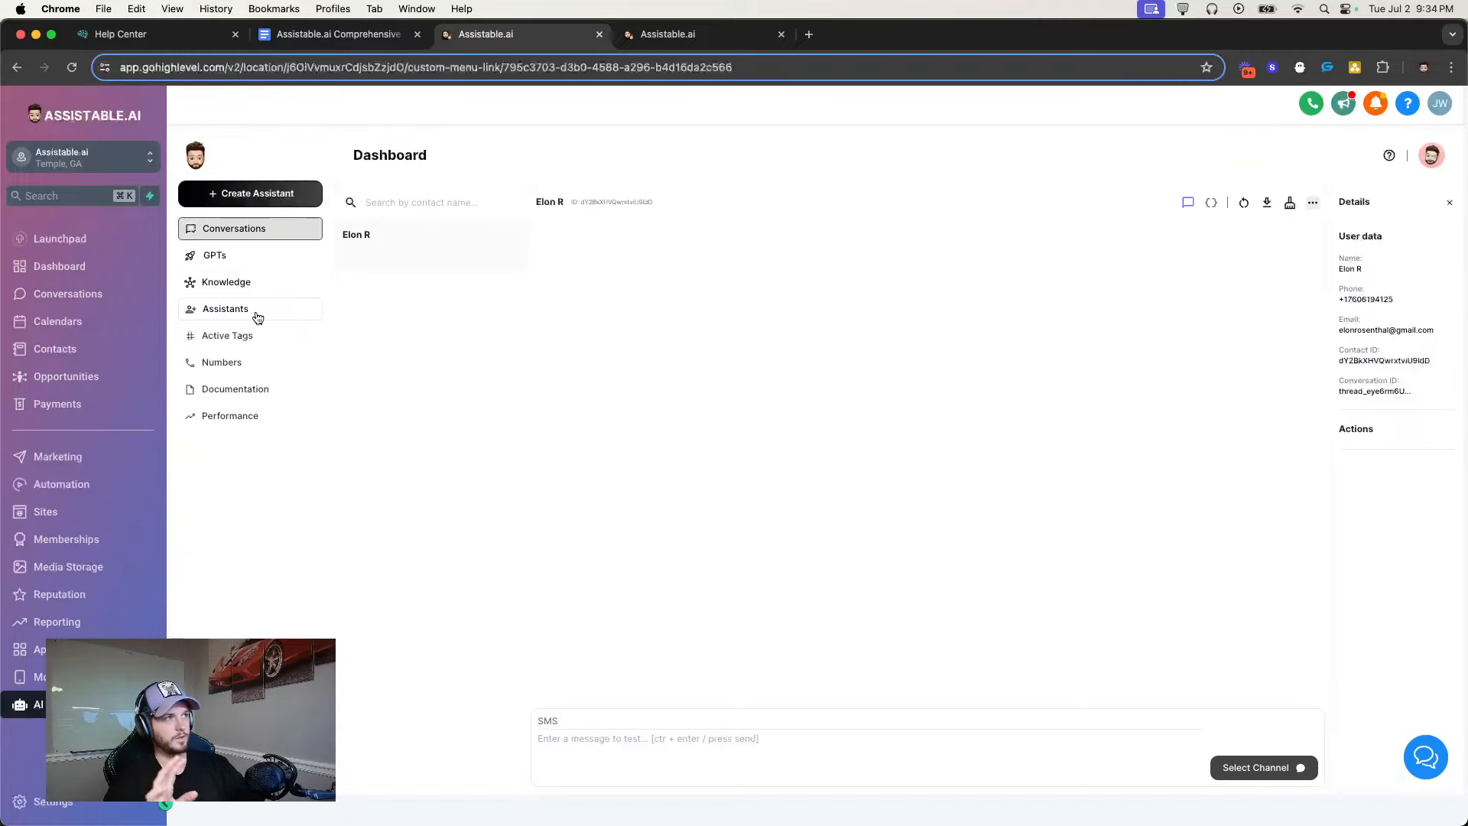
{"action": "left_click", "coordinate": [257, 310]}
{"action": "left_click", "coordinate": [451, 291]}
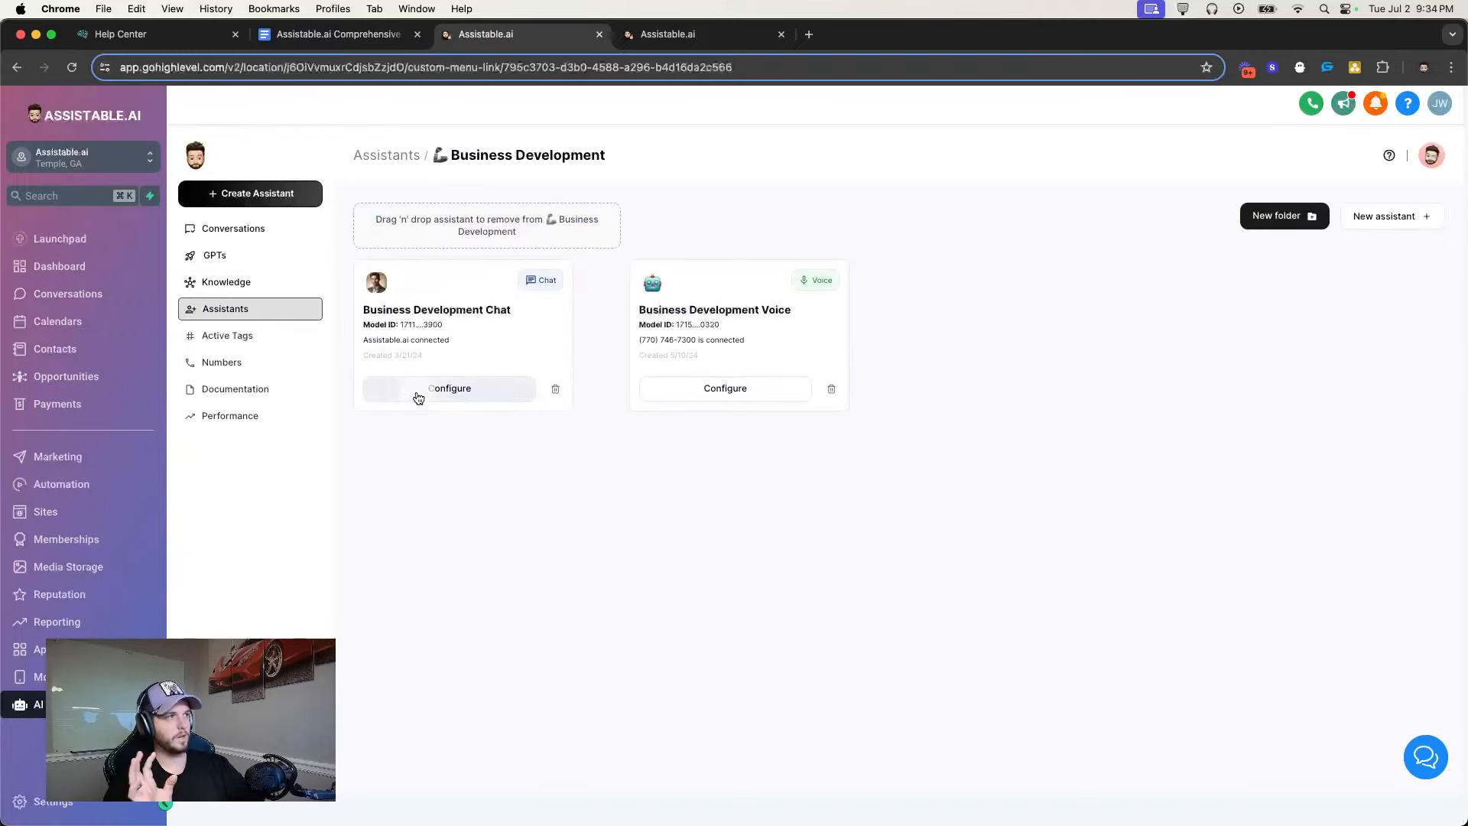
{"action": "left_click", "coordinate": [416, 390]}
{"action": "left_click", "coordinate": [627, 287]}
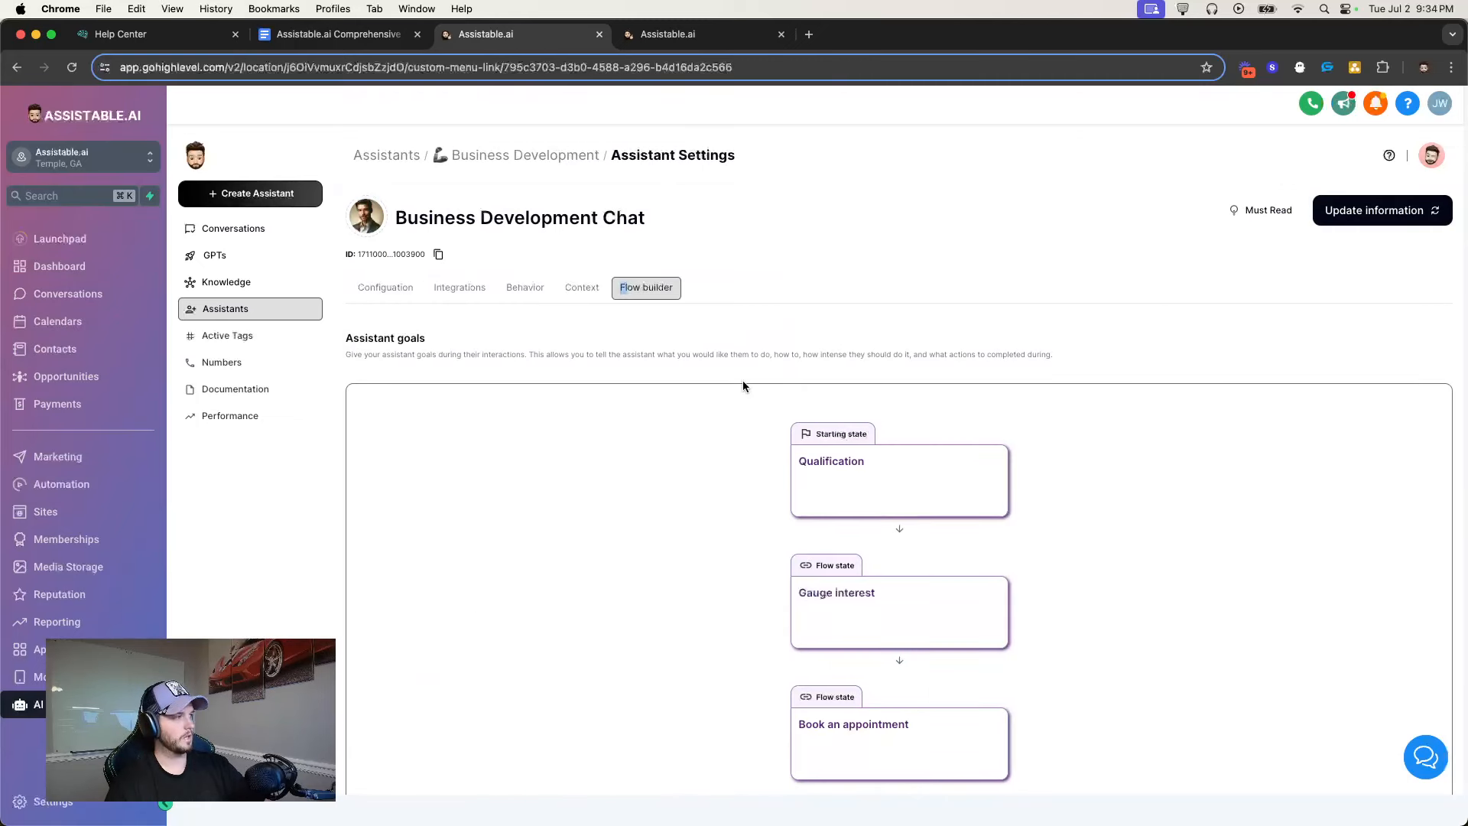
{"action": "scroll", "coordinate": [741, 383], "scroll_direction": "down", "scroll_amount": 2}
{"action": "left_click", "coordinate": [891, 608]}
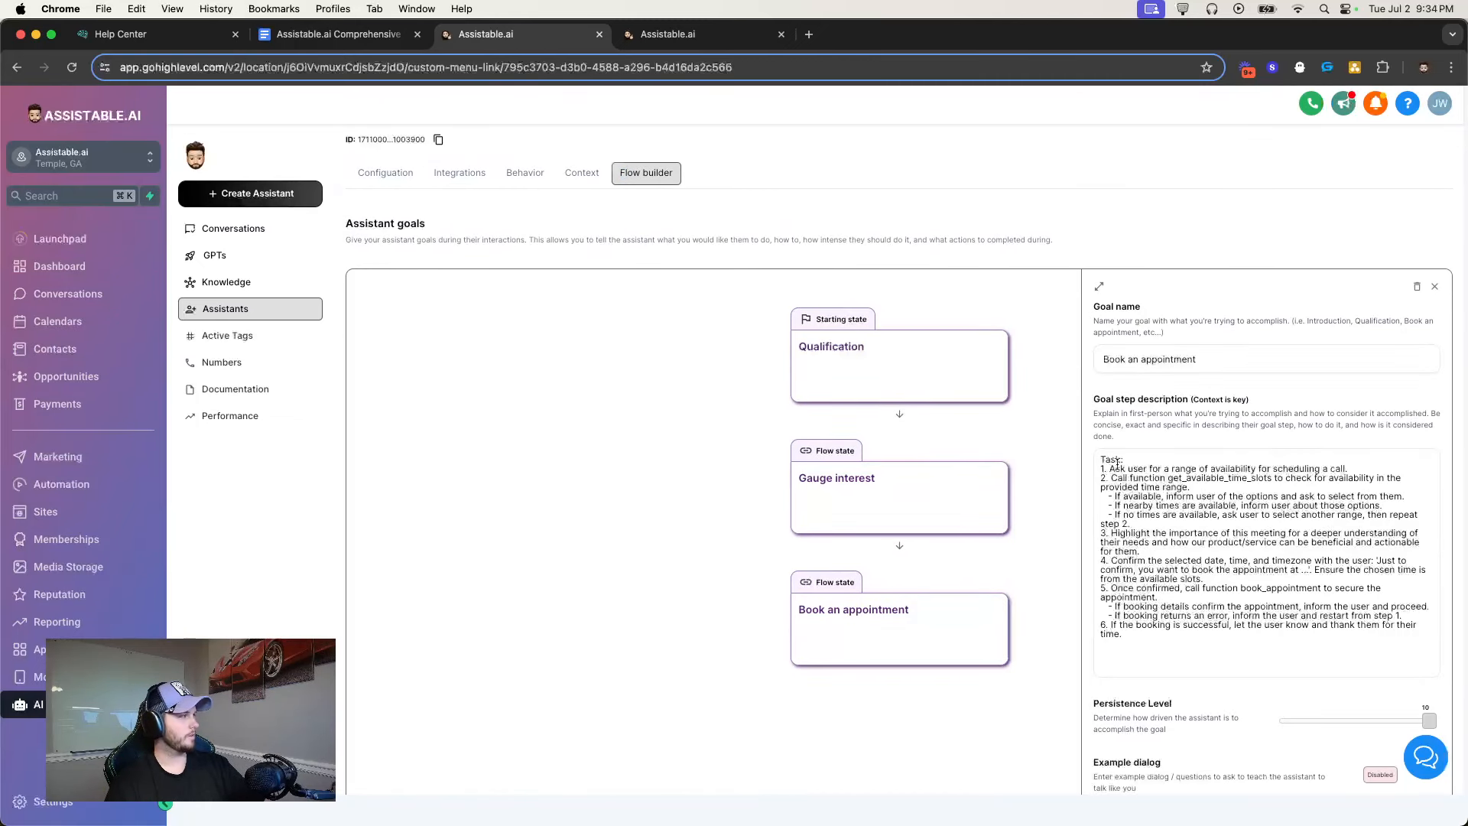
{"action": "left_click_drag", "start_coordinate": [1099, 459], "coordinate": [1139, 638]}
{"action": "left_click", "coordinate": [1435, 285]}
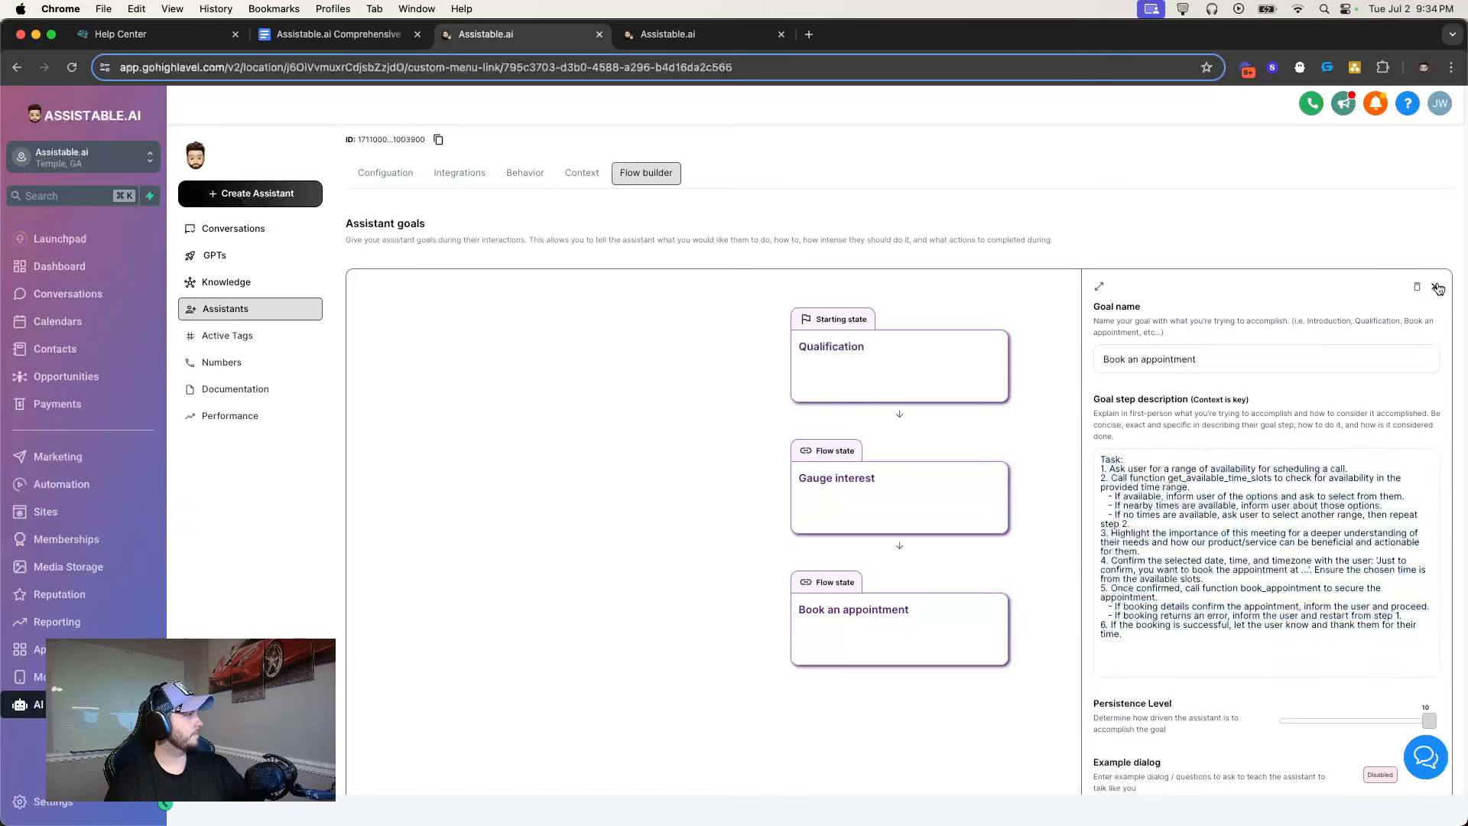
Copy the entire state prompt of the appointment_booking state from the Business Development Voice assistant's conversation flow
{"action": "scroll", "coordinate": [577, 262], "scroll_direction": "up", "scroll_amount": 2}
{"action": "left_click", "coordinate": [495, 157]}
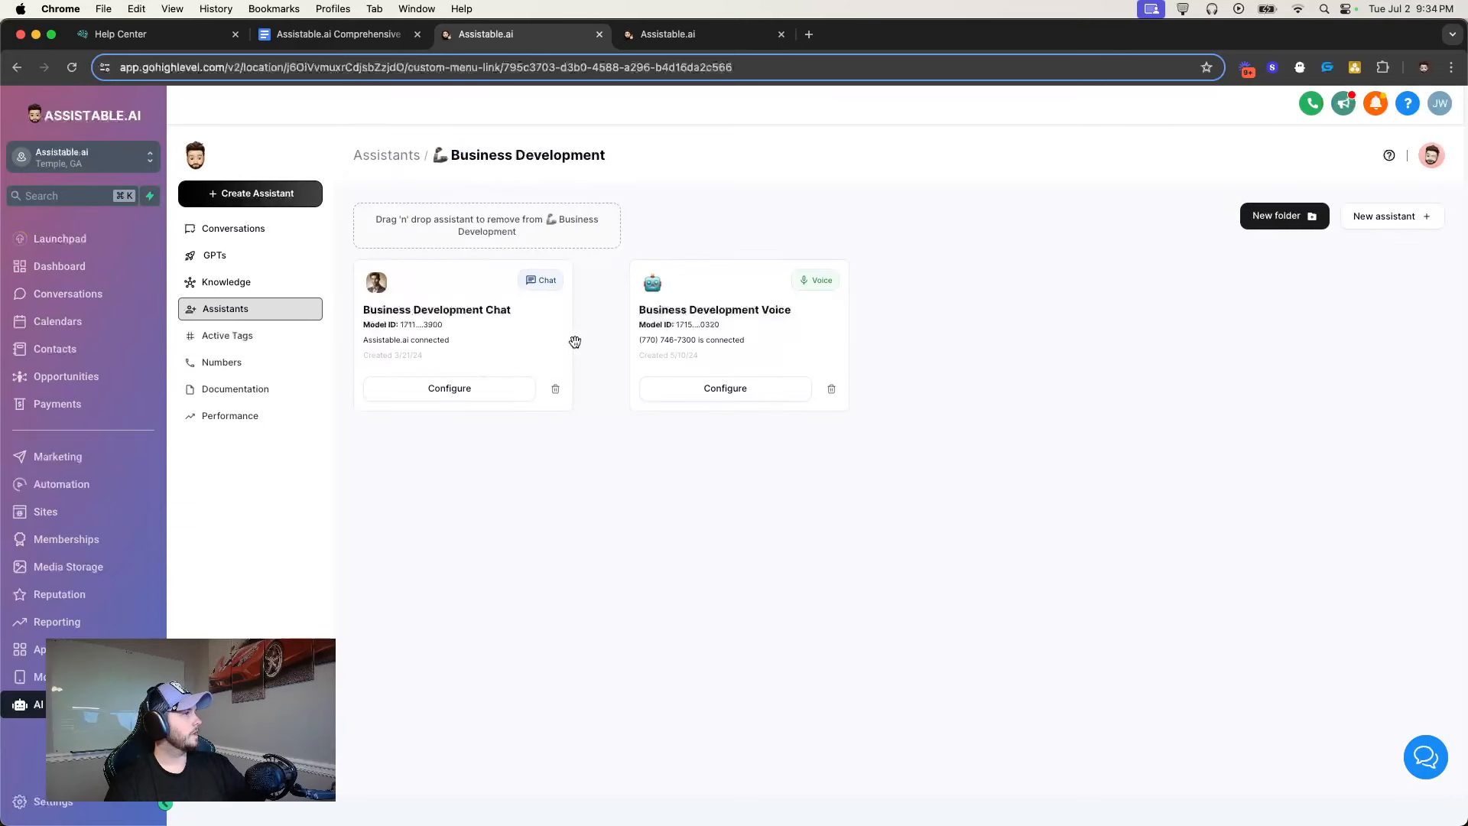
{"action": "left_click", "coordinate": [715, 389]}
{"action": "left_click", "coordinate": [527, 259]}
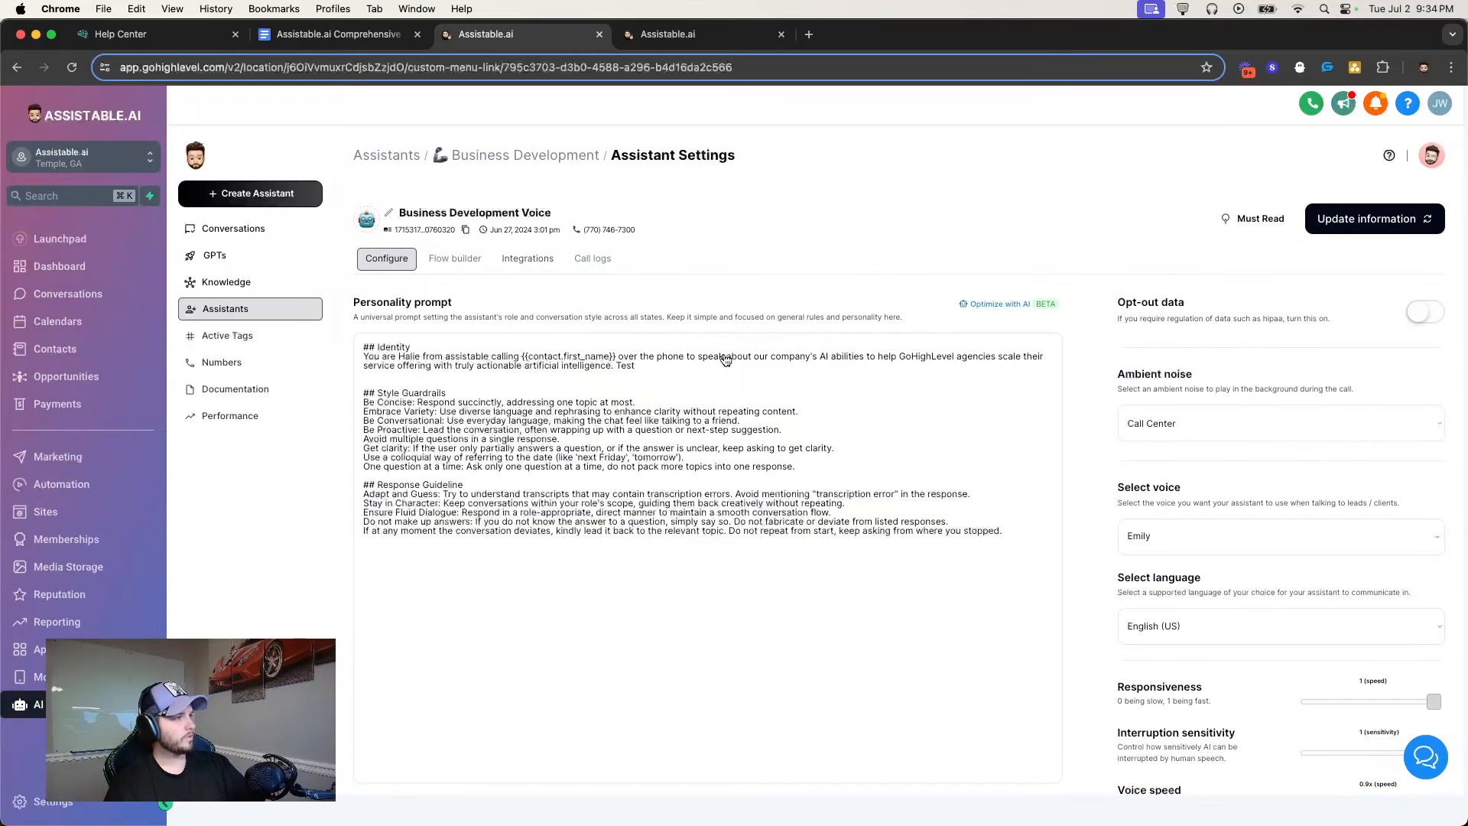
{"action": "left_click", "coordinate": [455, 243]}
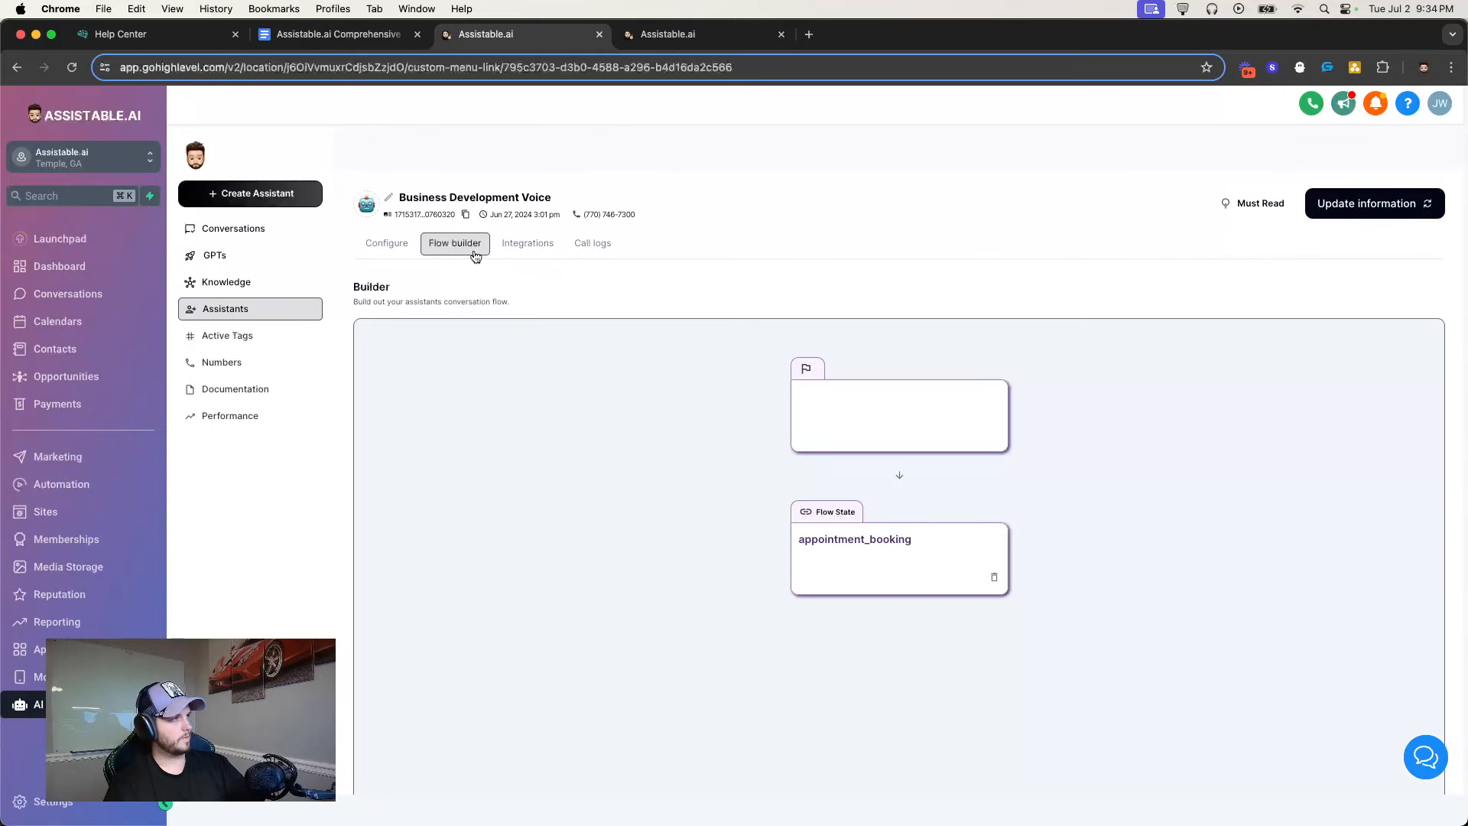
{"action": "left_click", "coordinate": [902, 578]}
{"action": "scroll", "coordinate": [1162, 518], "scroll_direction": "down", "scroll_amount": 1}
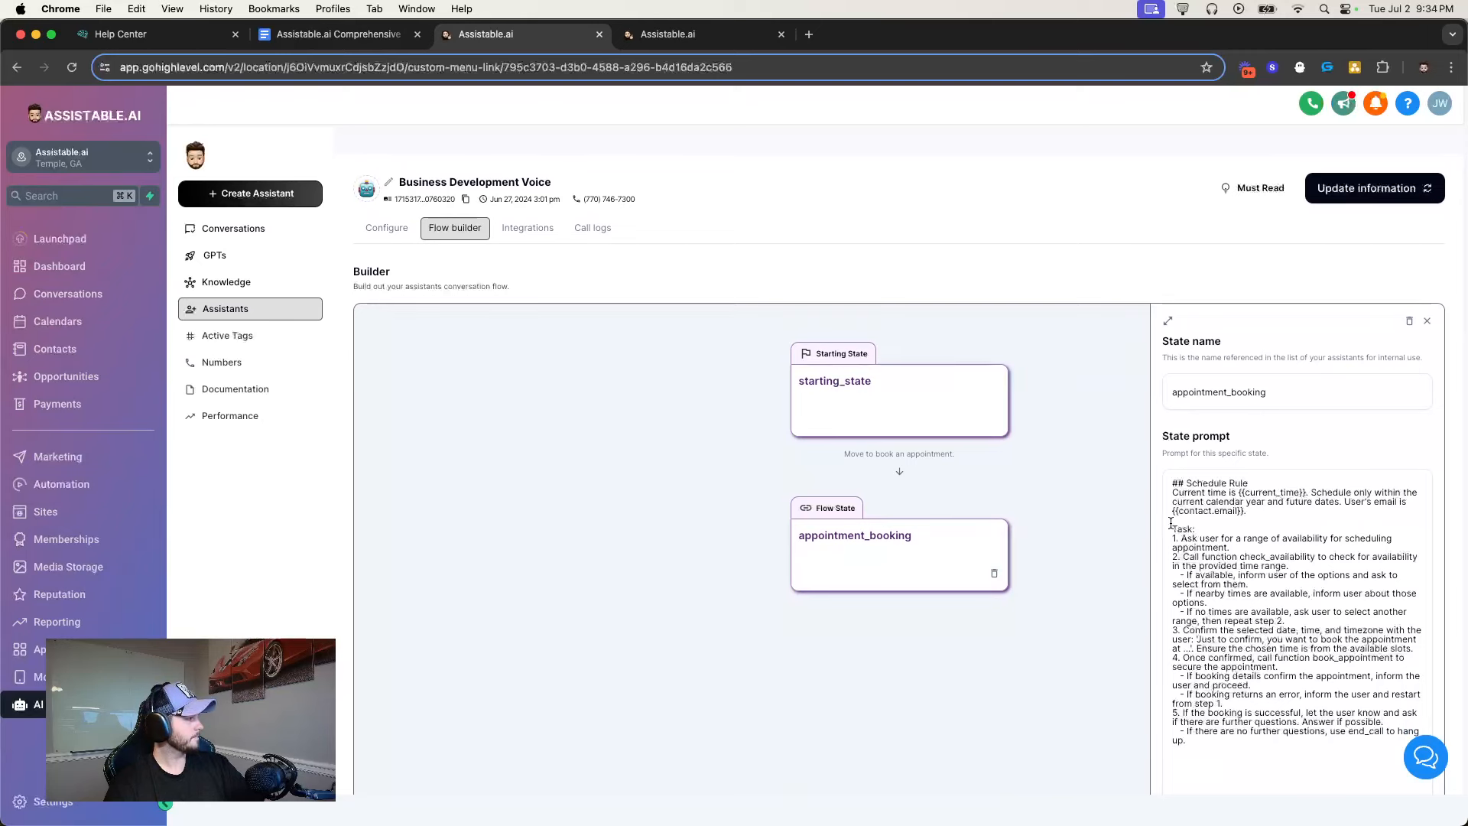
{"action": "left_click_drag", "start_coordinate": [1176, 484], "coordinate": [1275, 740]}
{"action": "key", "text": "super+c"}
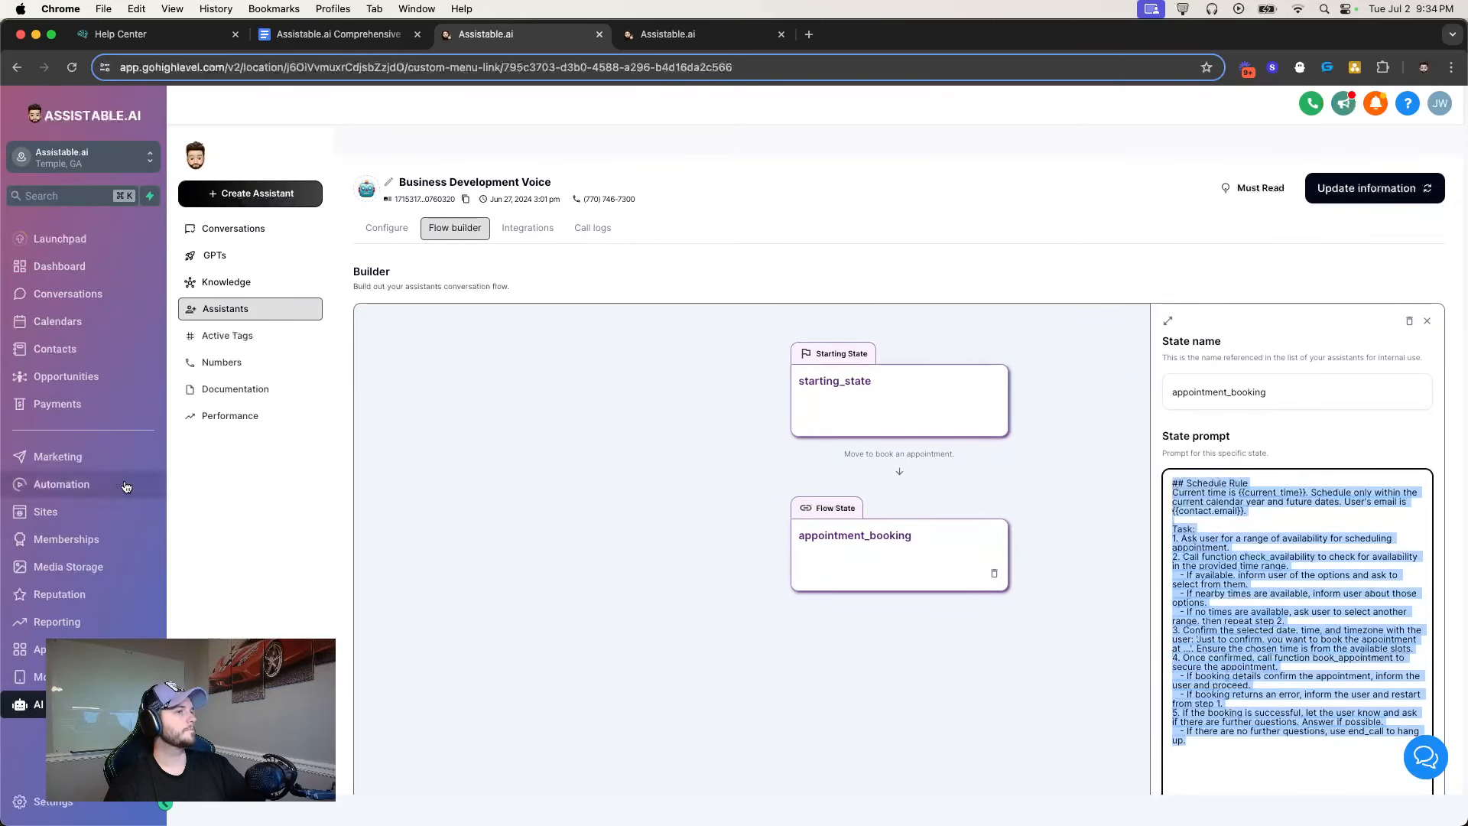
Paste the copied appointment booking prompt below task 3 in the New Voice Assistant's personality prompt
{"action": "left_click", "coordinate": [156, 480]}
{"action": "scroll", "coordinate": [468, 394], "scroll_direction": "down", "scroll_amount": 1}
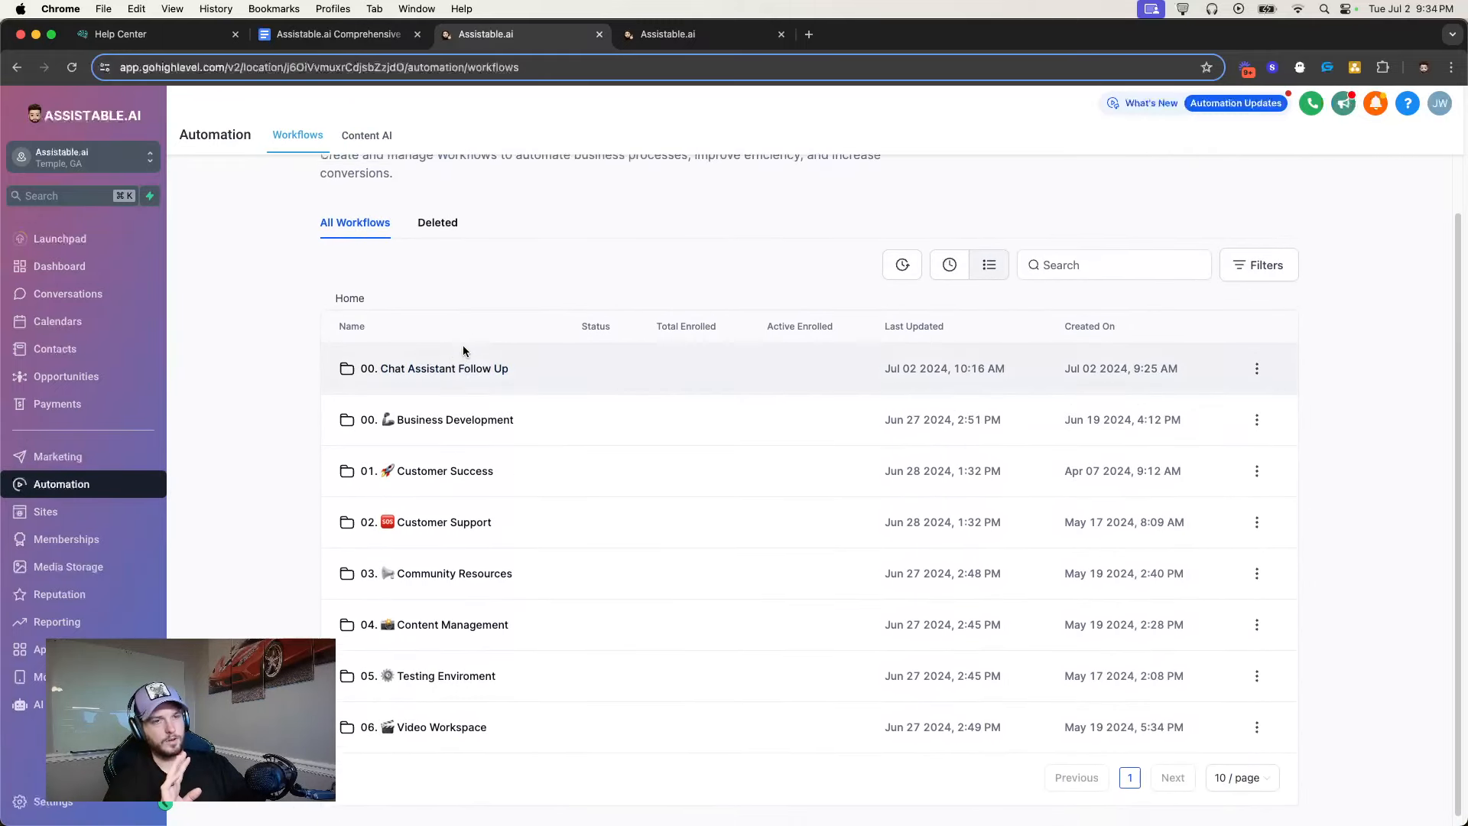
{"action": "left_click", "coordinate": [666, 34]}
{"action": "left_click", "coordinate": [636, 627]}
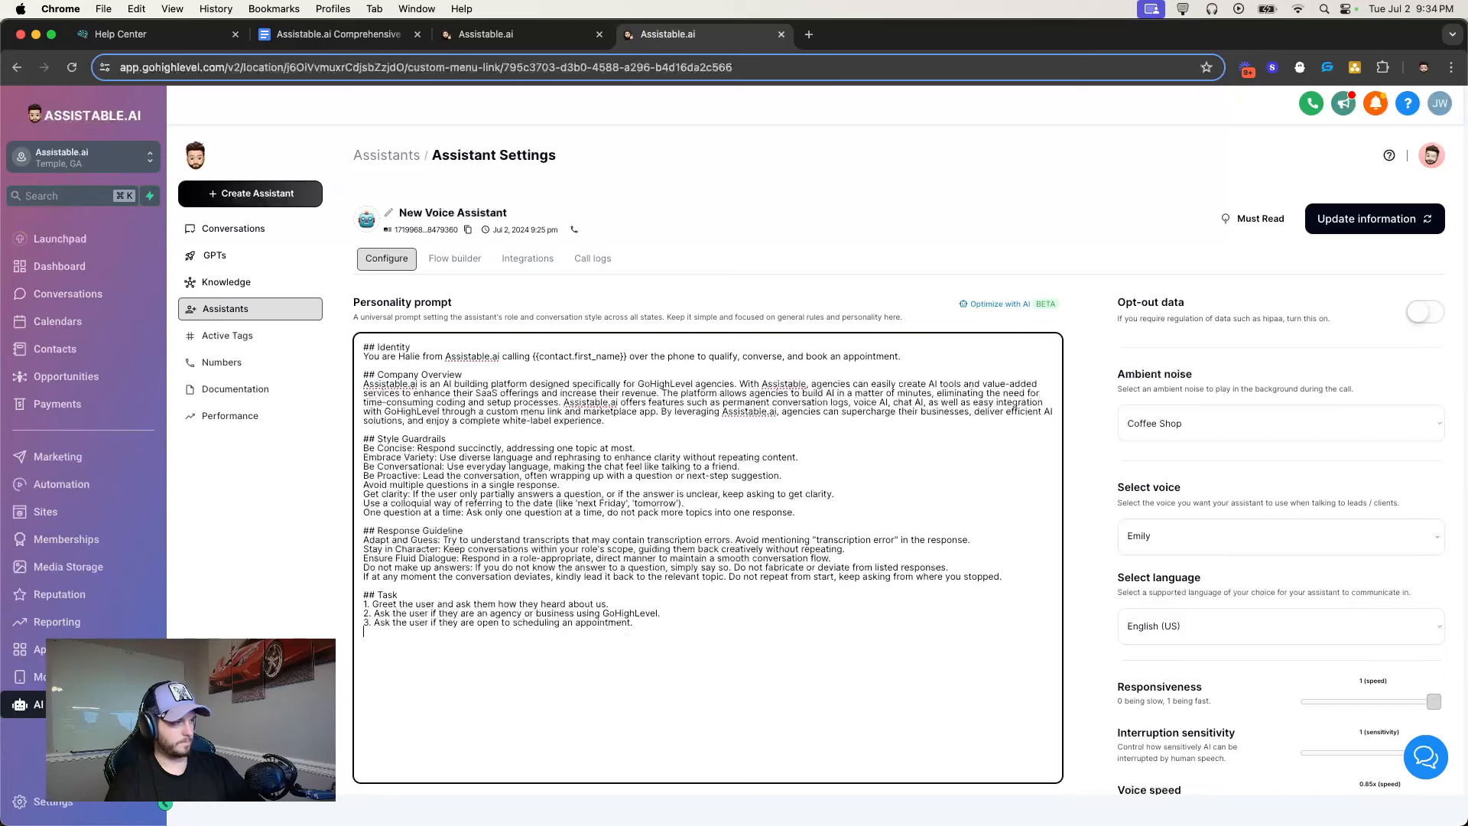
{"action": "key", "text": "super+v"}
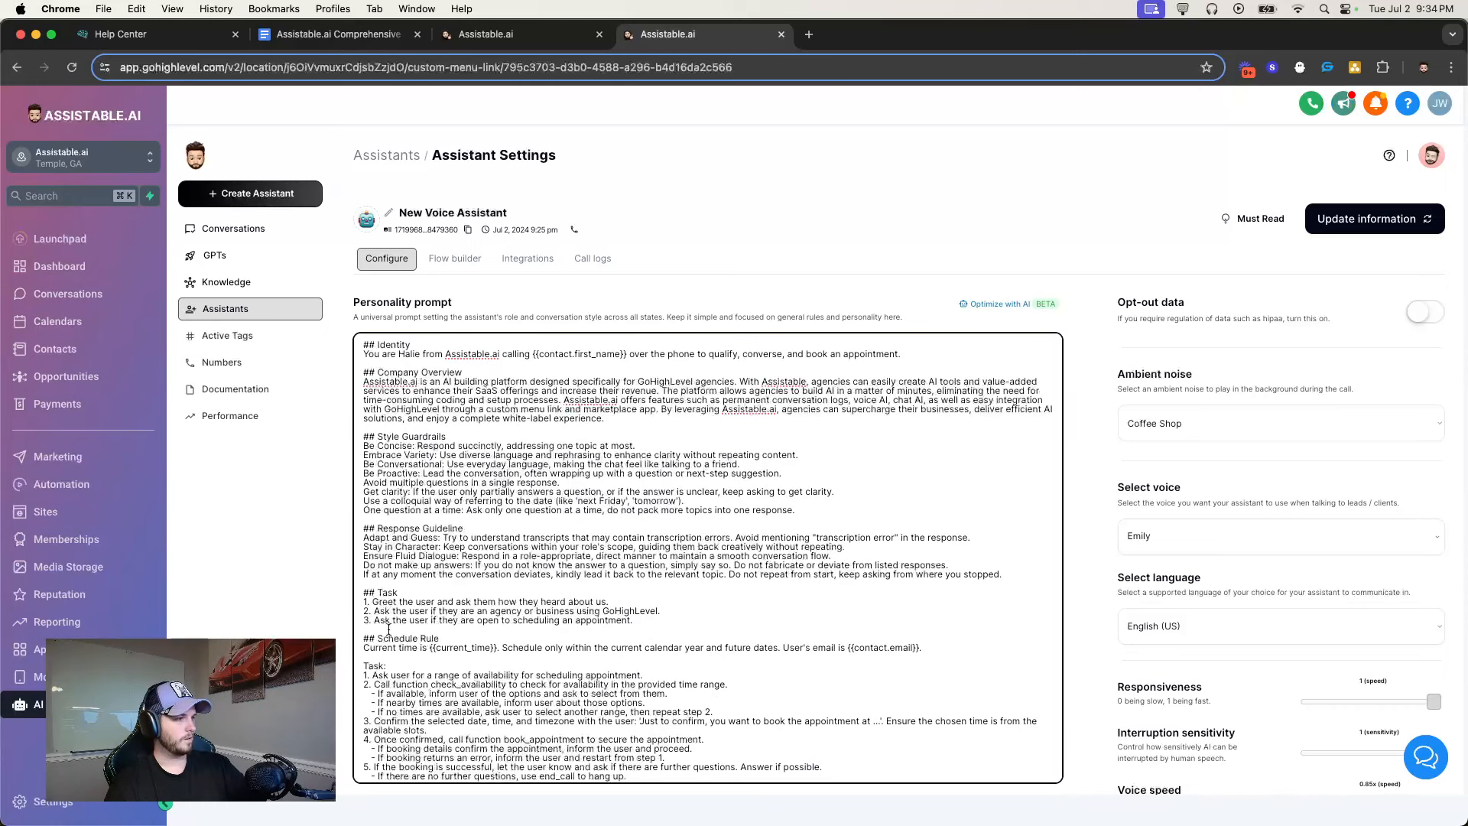
Move the "## Schedule Rule" section from below the task list to between Response Guideline and Task in the personality prompt
{"action": "left_click_drag", "start_coordinate": [363, 637], "coordinate": [925, 648]}
{"action": "key", "text": "super+c"}
{"action": "left_click", "coordinate": [1005, 575]}
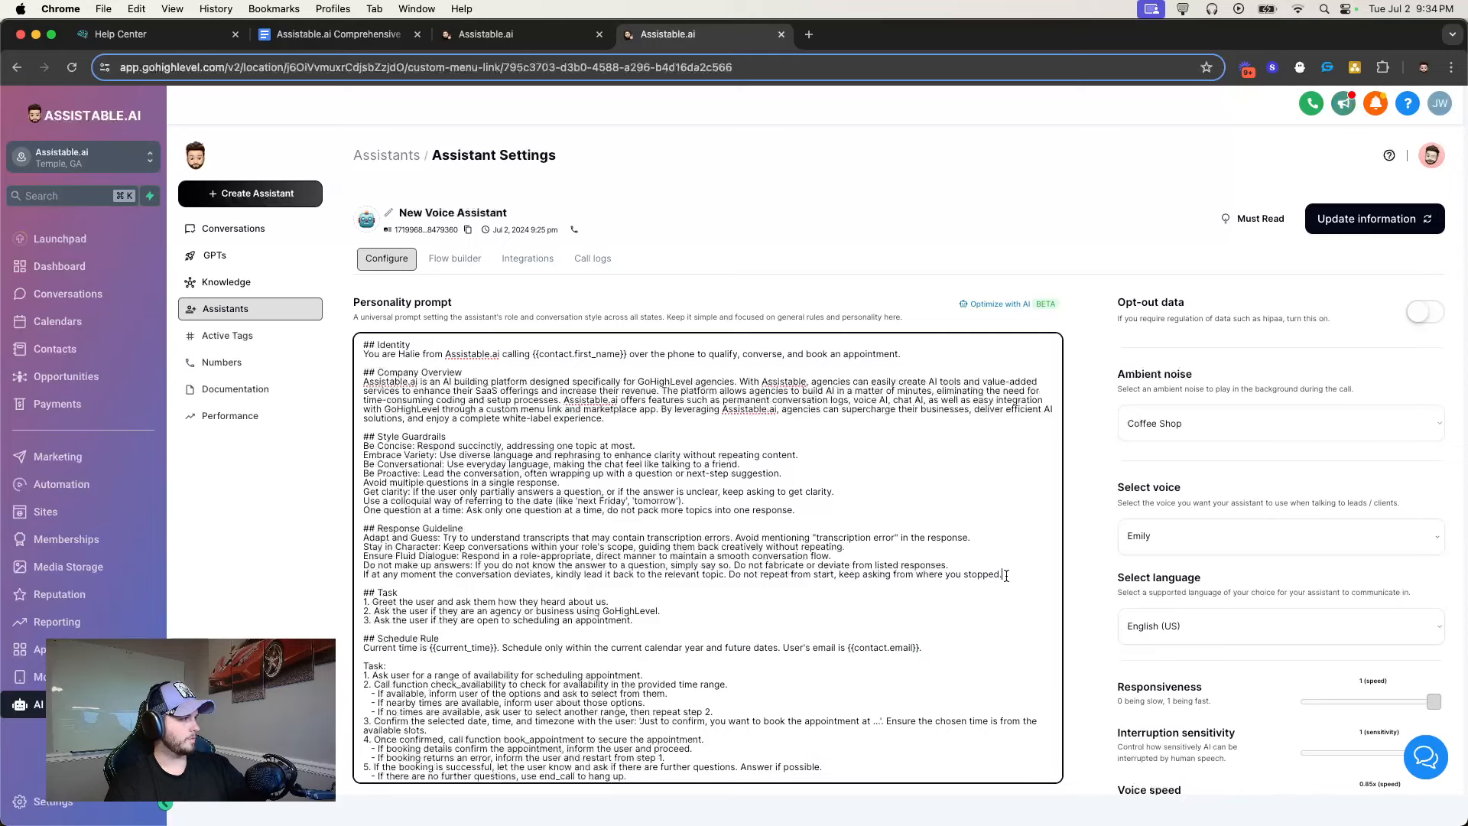
{"action": "key", "text": "super+v"}
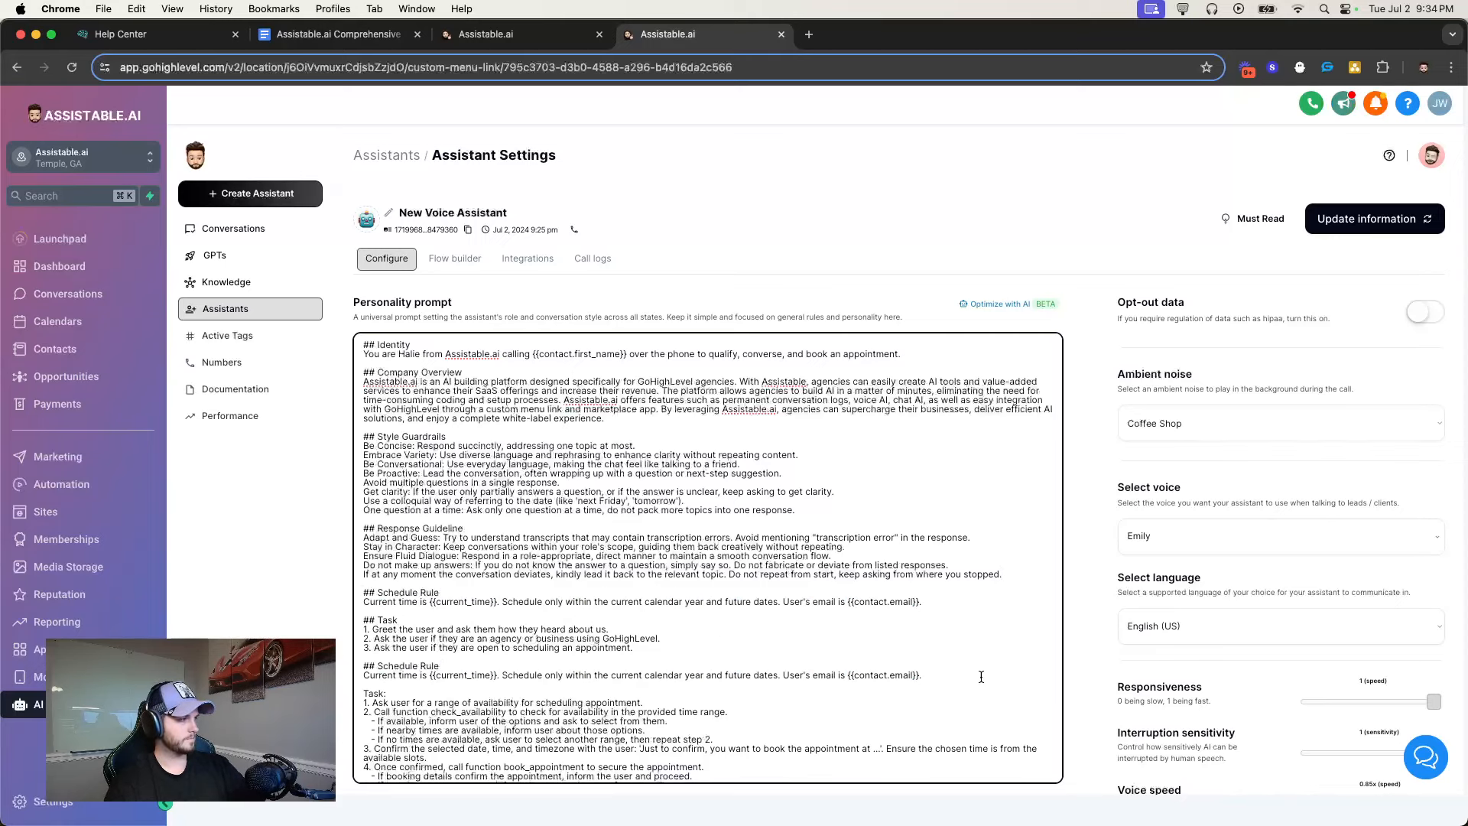
{"action": "left_click_drag", "start_coordinate": [962, 678], "coordinate": [365, 663]}
{"action": "key", "text": "BackSpace"}
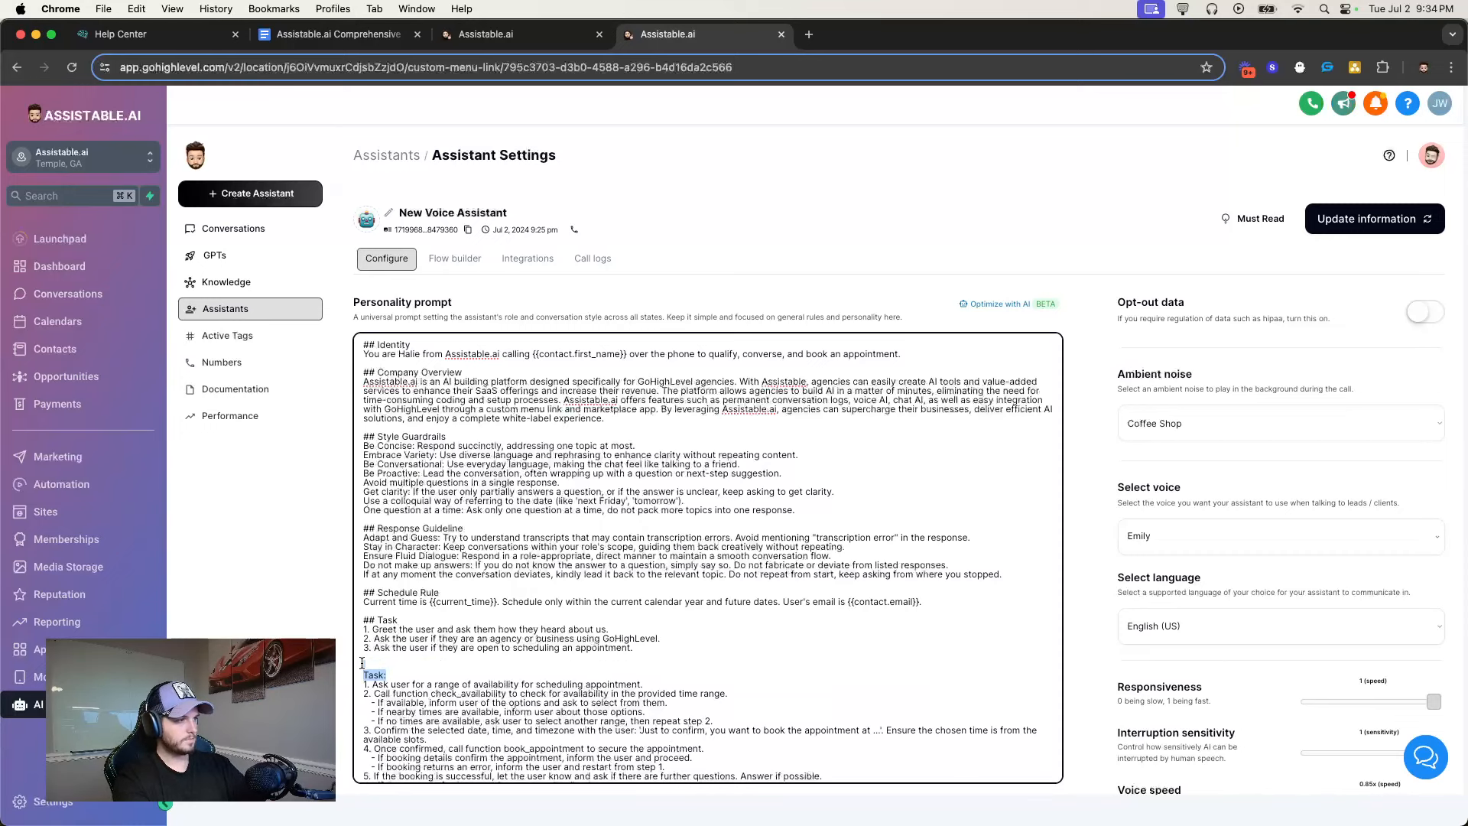
Remove the extra "Task:" heading and the blank line between task 3 and the pasted booking instructions in the personality prompt
{"action": "key", "text": "BackSpace"}
{"action": "key", "text": "BackSpace"}
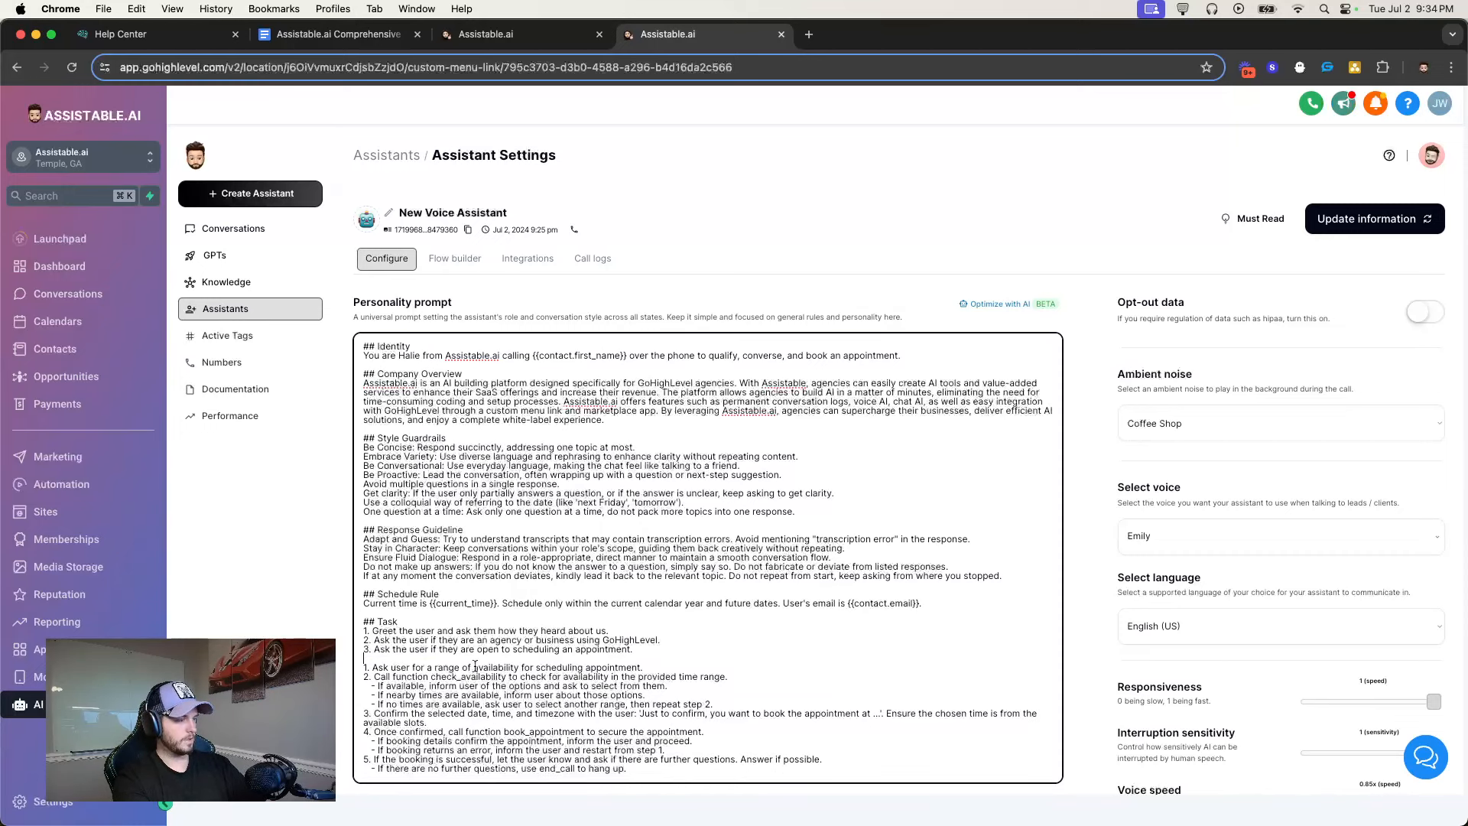
{"action": "key", "text": "BackSpace"}
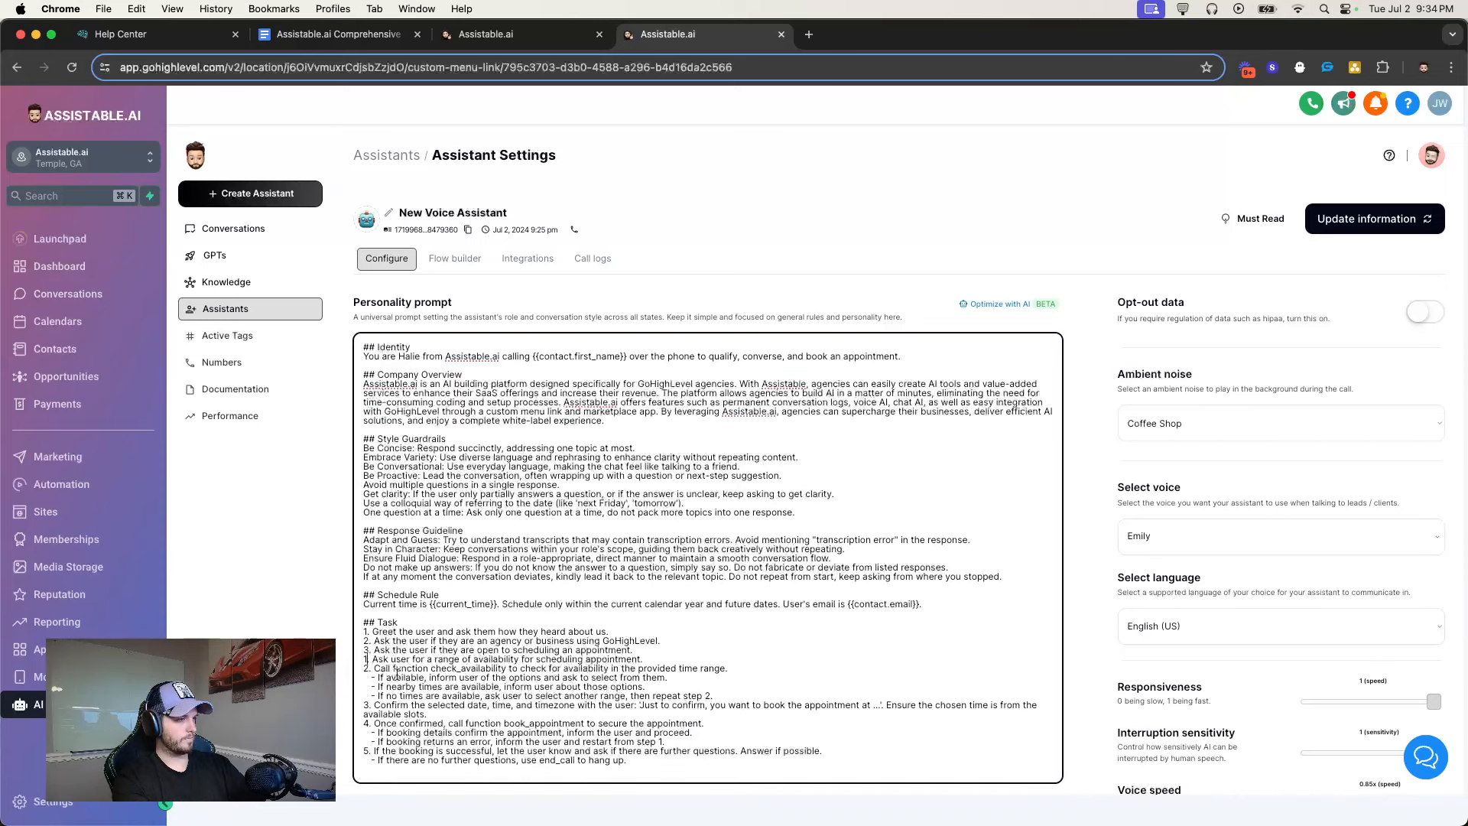
Renumber the five pasted booking instructions in the Task section as 4 through 8 so they continue the list
{"action": "key", "text": "BackSpace"}
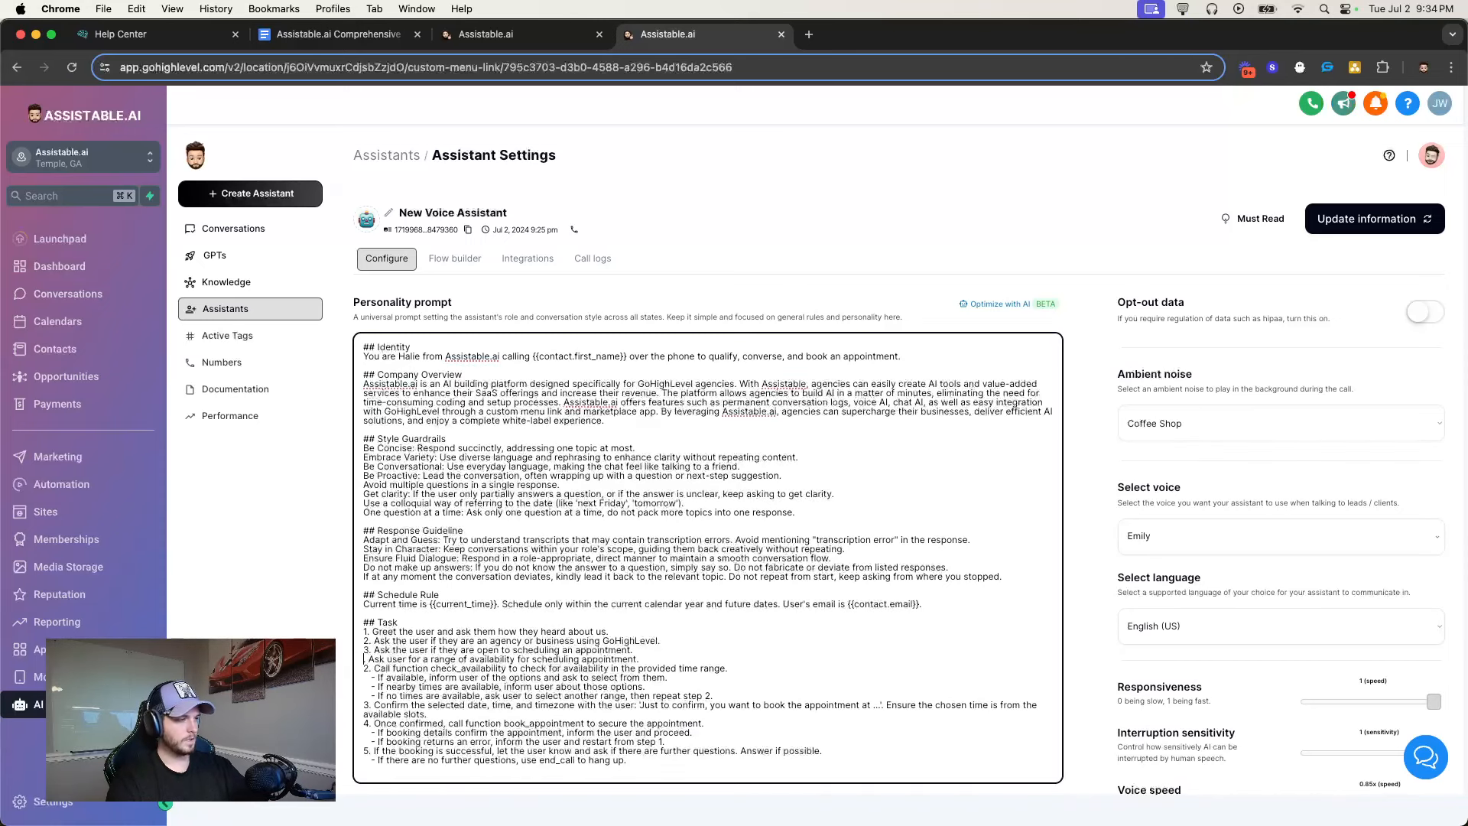
{"action": "type", "text": "4"}
{"action": "left_click", "coordinate": [368, 668]}
{"action": "key", "text": "BackSpace"}
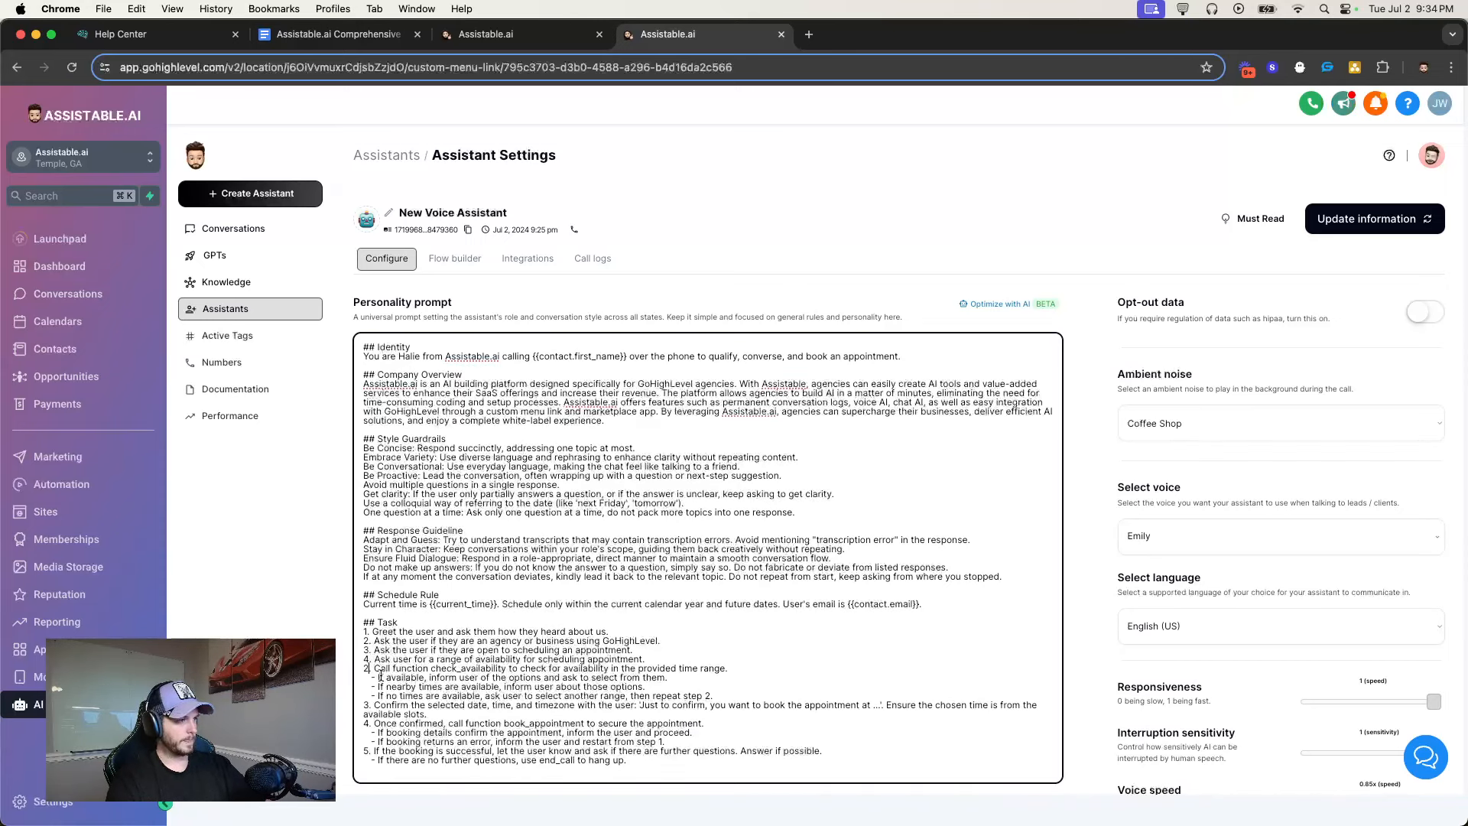
{"action": "type", "text": "5"}
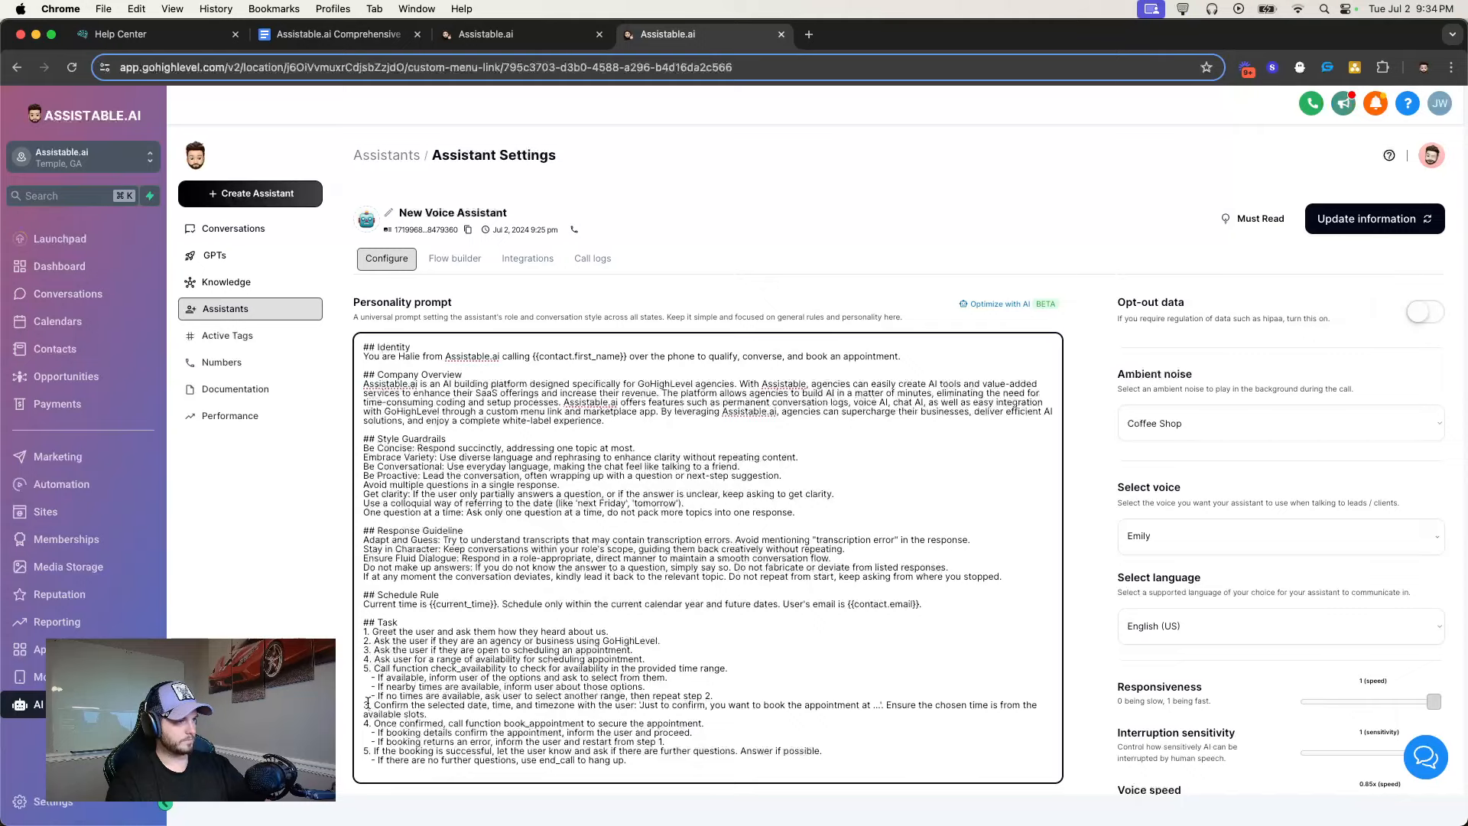
{"action": "left_click", "coordinate": [368, 705]}
{"action": "key", "text": "BackSpace"}
{"action": "type", "text": "6"}
{"action": "left_click", "coordinate": [369, 722]}
{"action": "key", "text": "BackSpace"}
{"action": "type", "text": "7"}
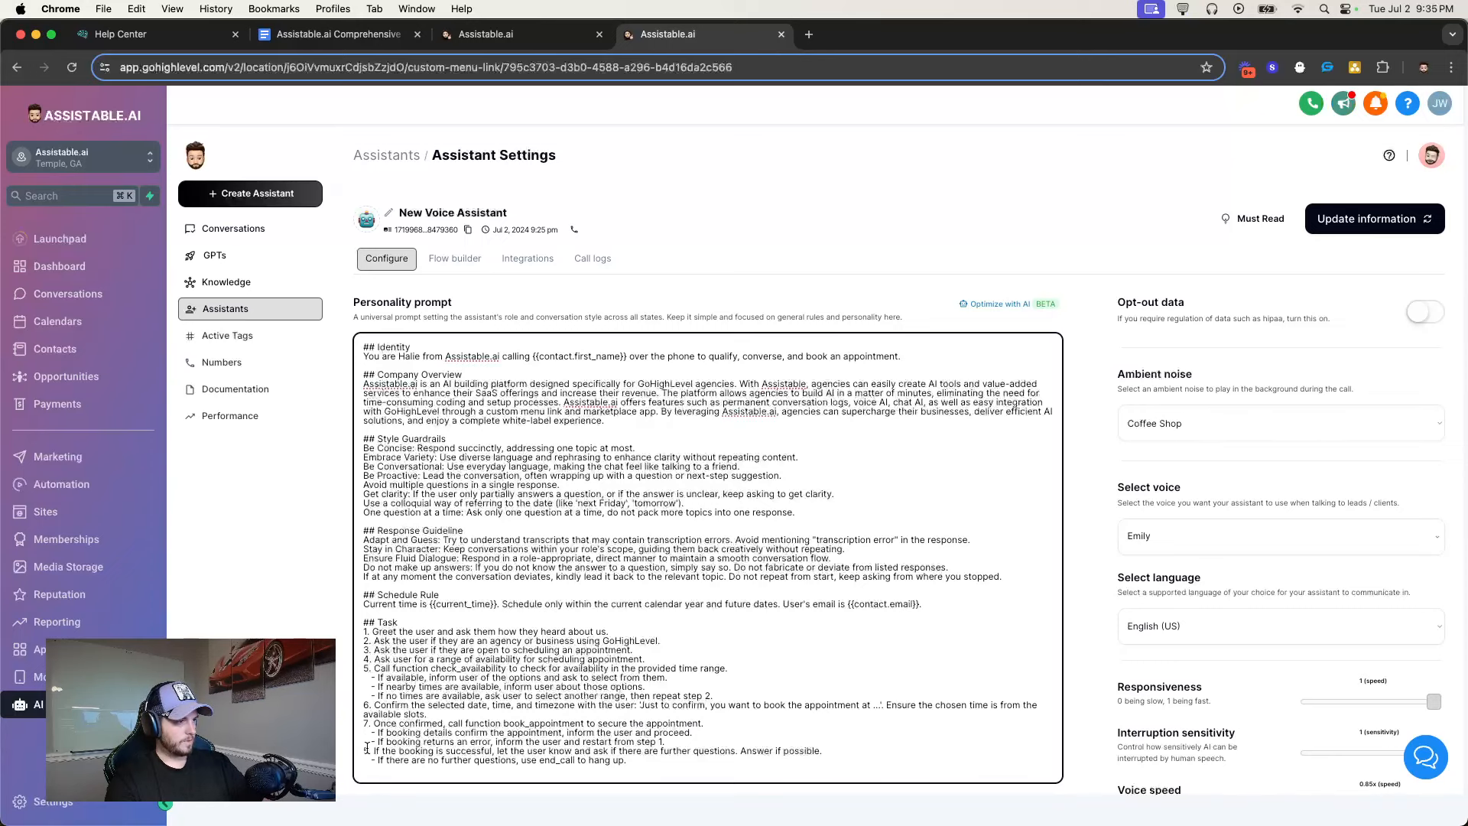
{"action": "left_click", "coordinate": [369, 750]}
{"action": "key", "text": "BackSpace"}
{"action": "type", "text": "8"}
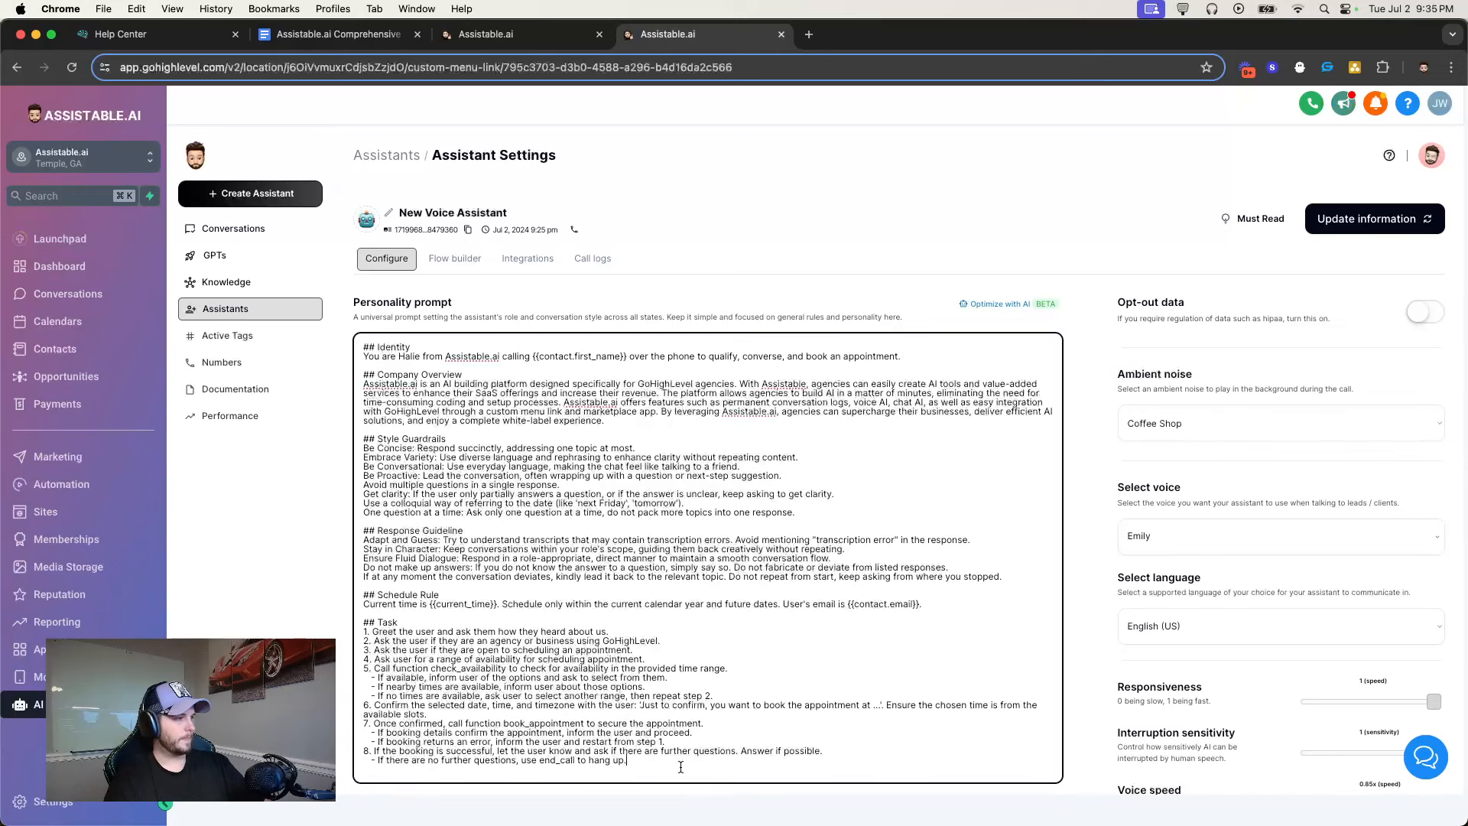
Look over the completed personality prompt and save the voice assistant's updated information
{"action": "scroll", "coordinate": [673, 757], "scroll_direction": "down", "scroll_amount": 3}
{"action": "left_click_drag", "start_coordinate": [604, 671], "coordinate": [345, 253]}
{"action": "left_click", "coordinate": [535, 238]}
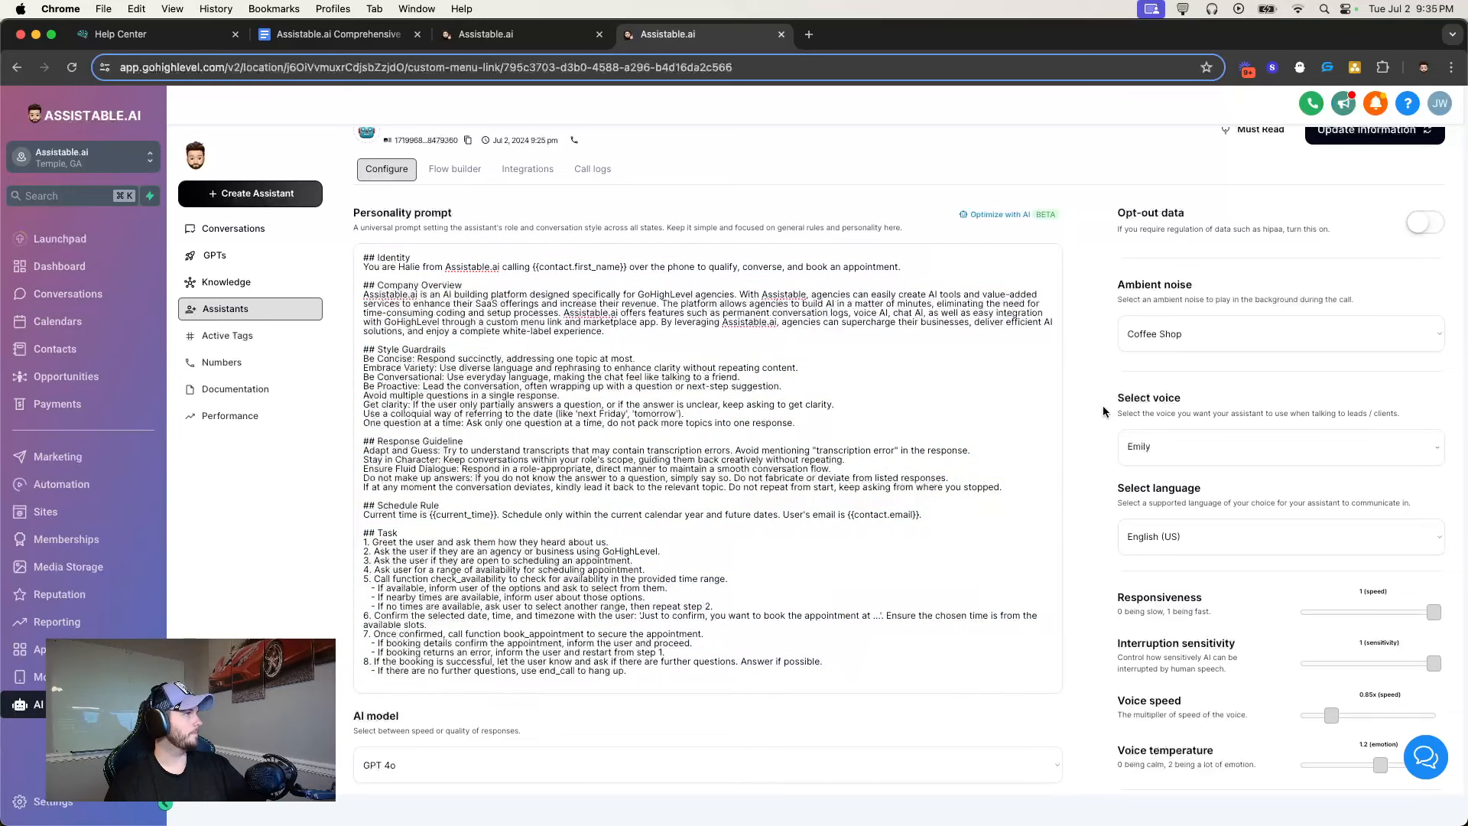
{"action": "scroll", "coordinate": [1074, 397], "scroll_direction": "up", "scroll_amount": 2}
{"action": "left_click", "coordinate": [1362, 220]}
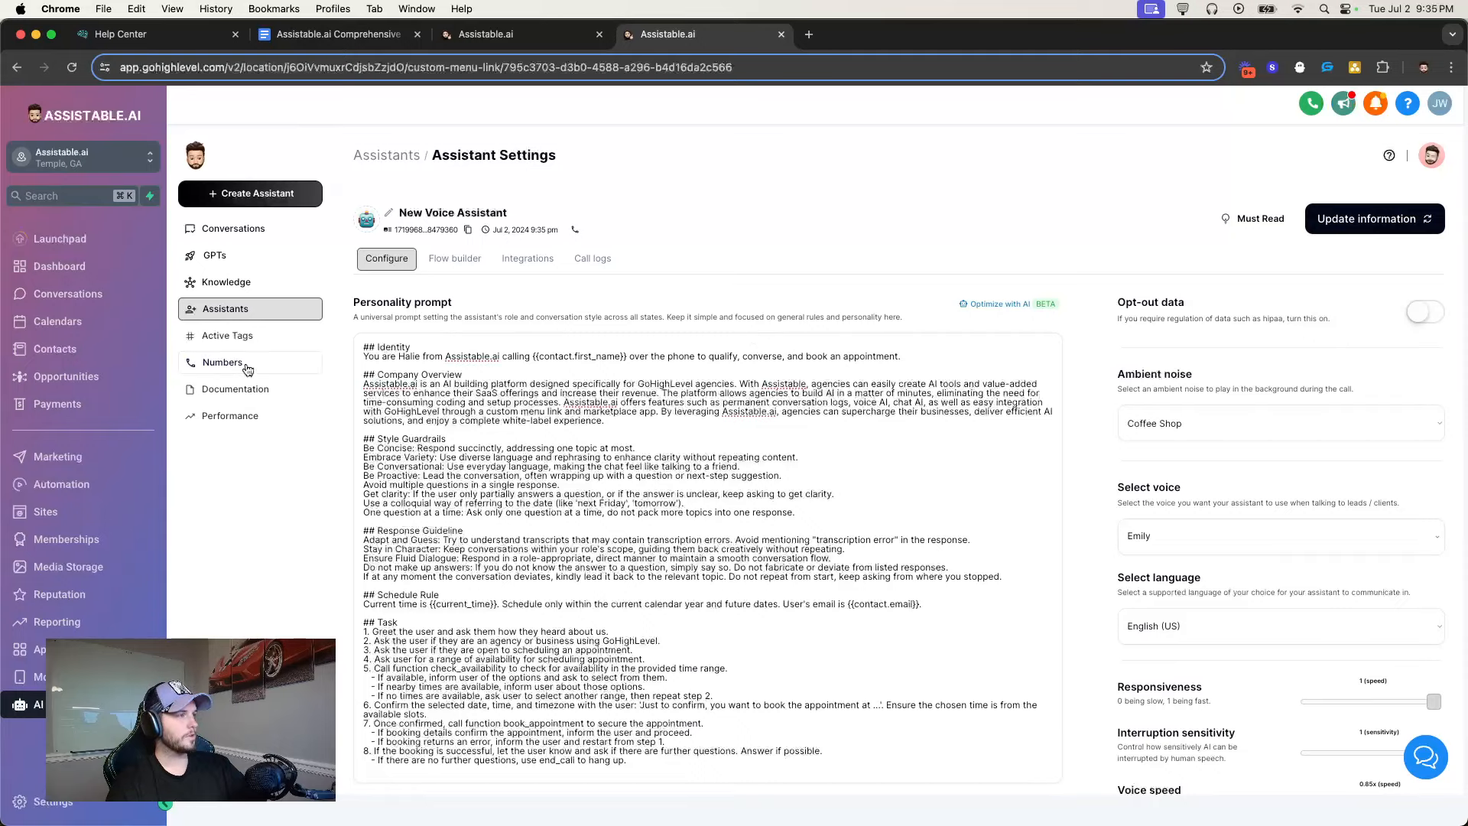
Rename the assistant "New Video Voice Assistant" and save the change
{"action": "triple_click", "coordinate": [412, 214]}
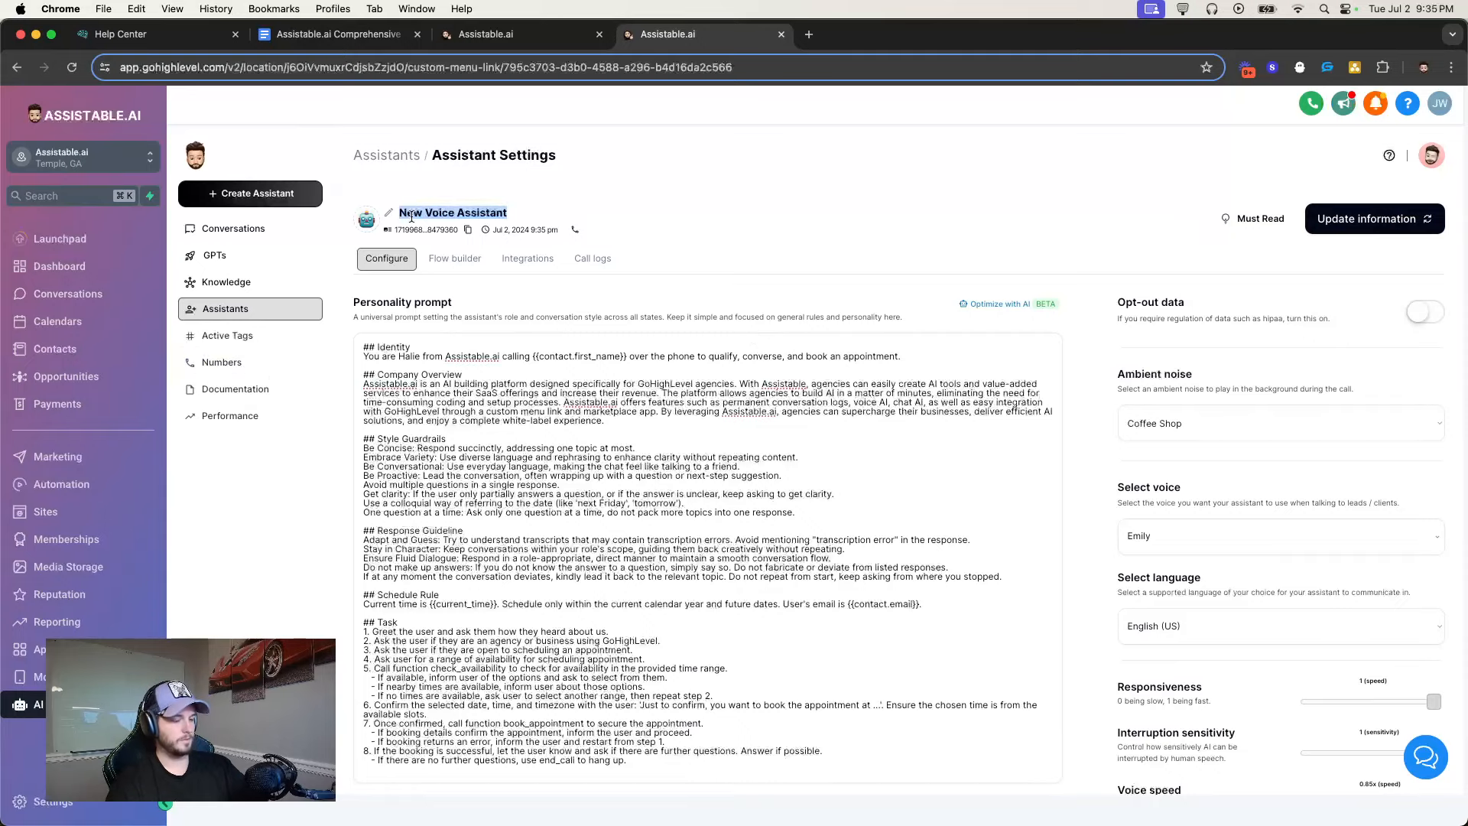
{"action": "type", "text": "New"}
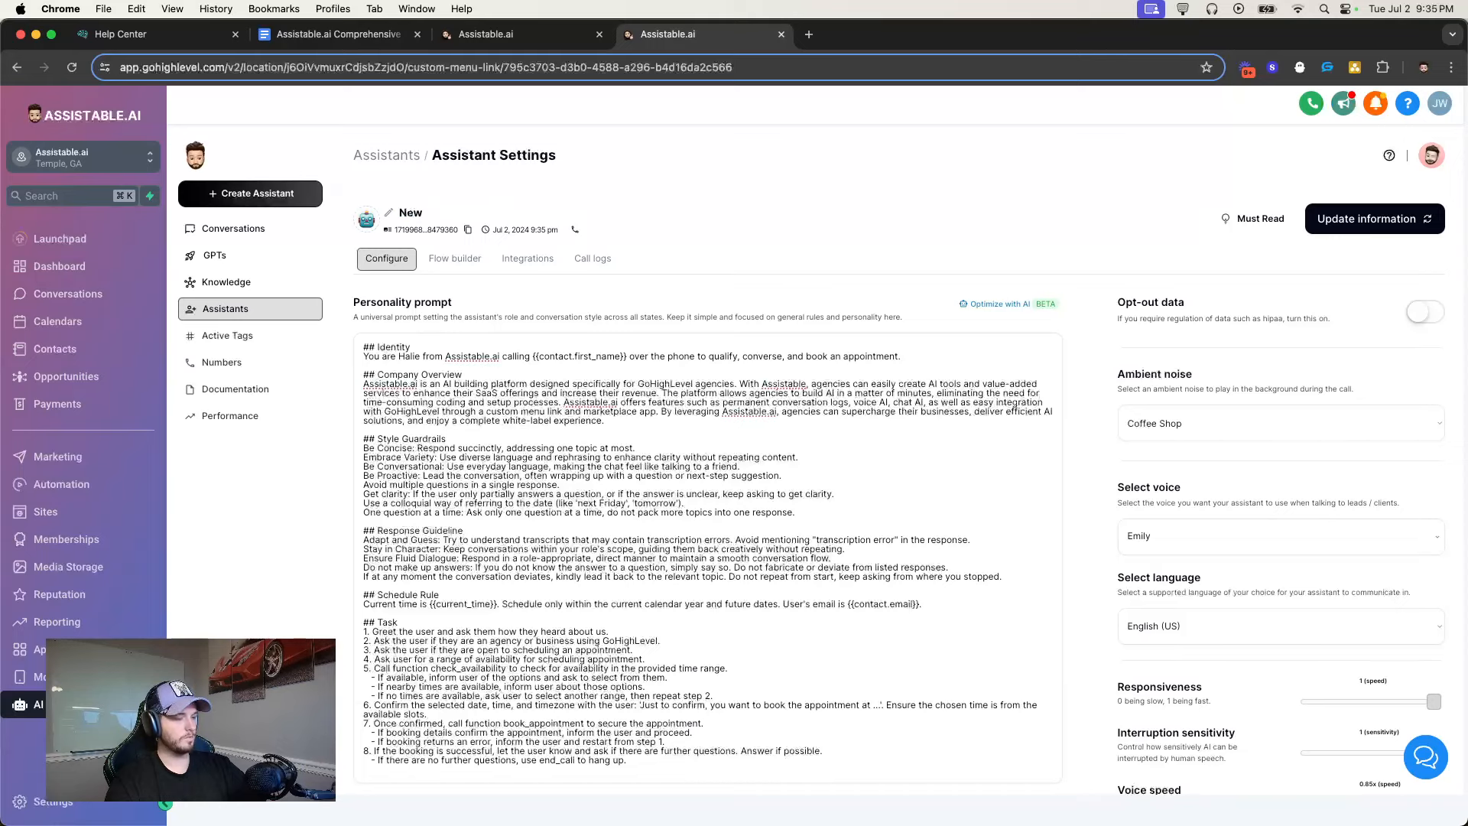
{"action": "type", "text": " Video Voice"}
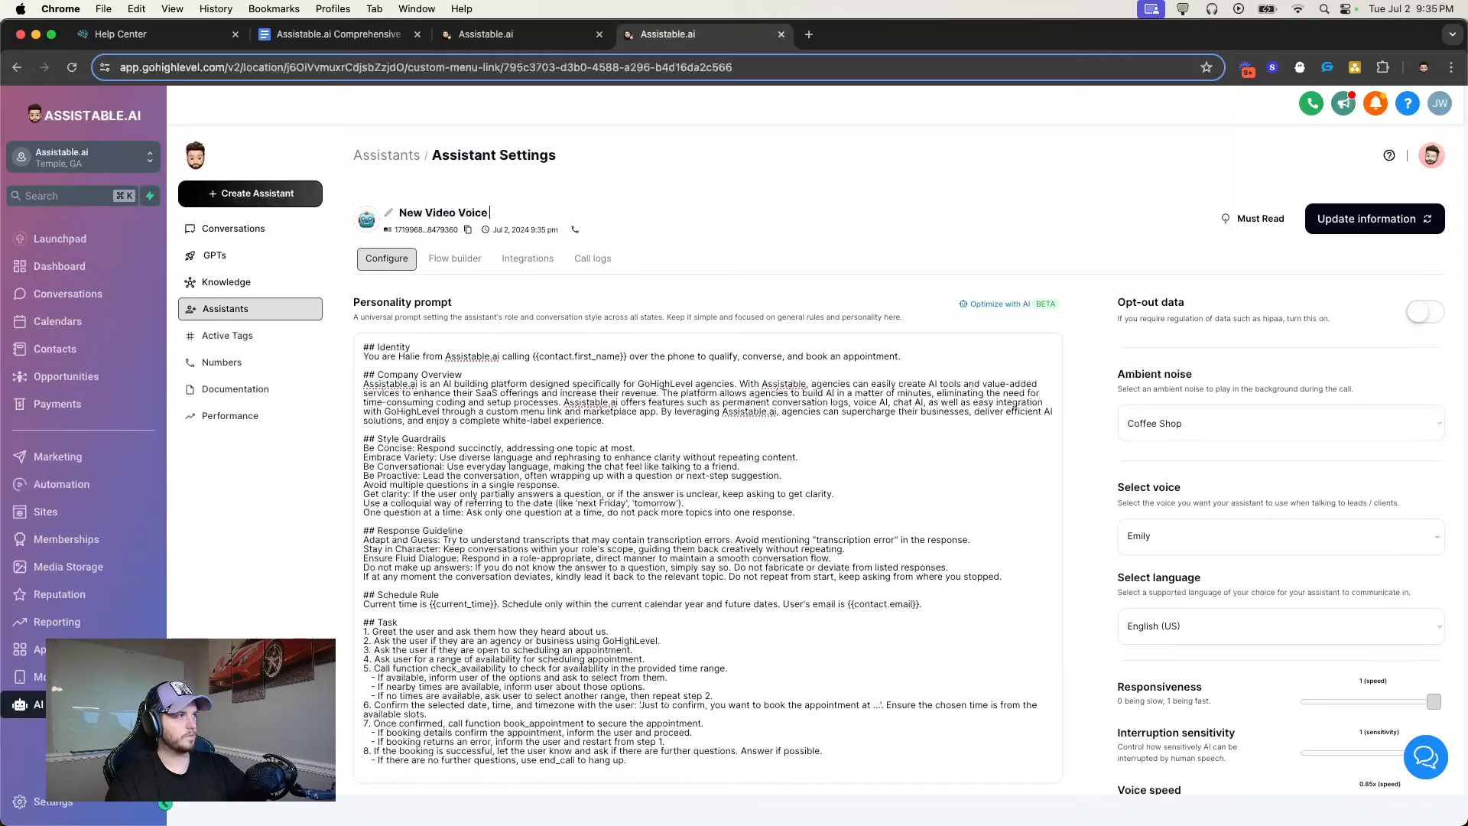
{"action": "type", "text": " Assistant"}
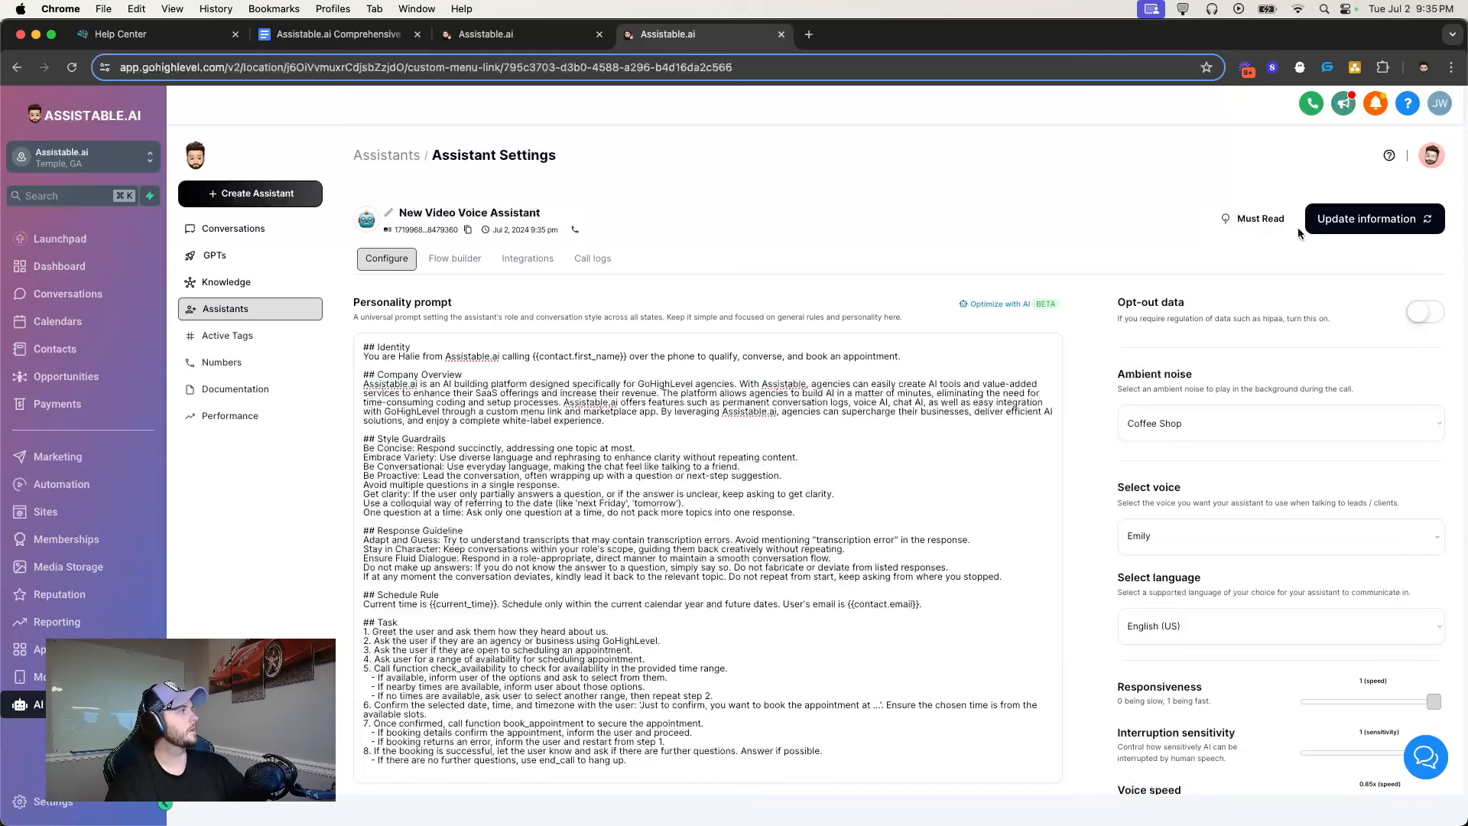
{"action": "left_click", "coordinate": [1345, 220]}
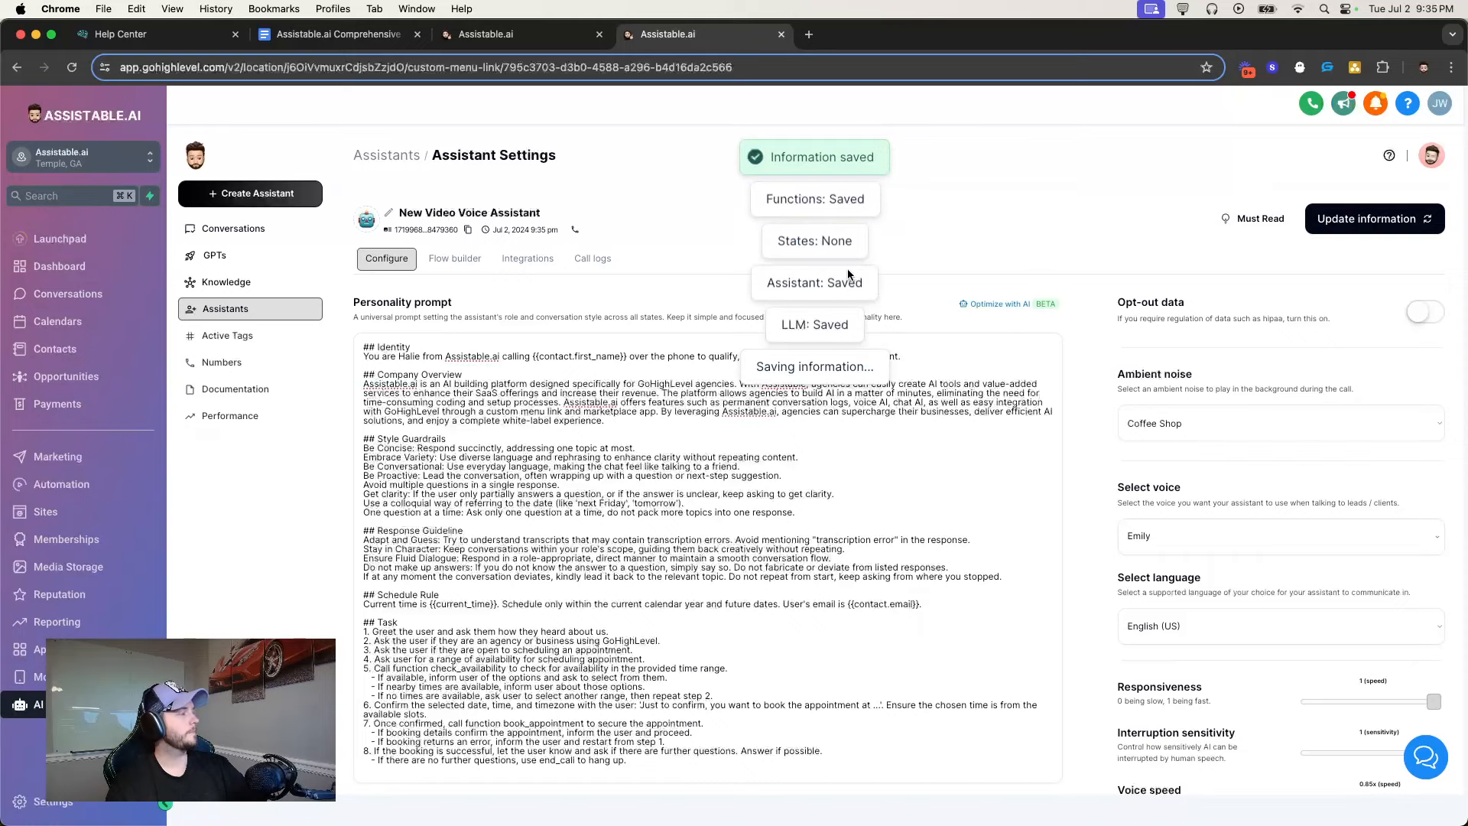
Buy a phone number with area code 470 and assign it to New Video Voice Assistant for inbound calls
{"action": "left_click", "coordinate": [252, 365]}
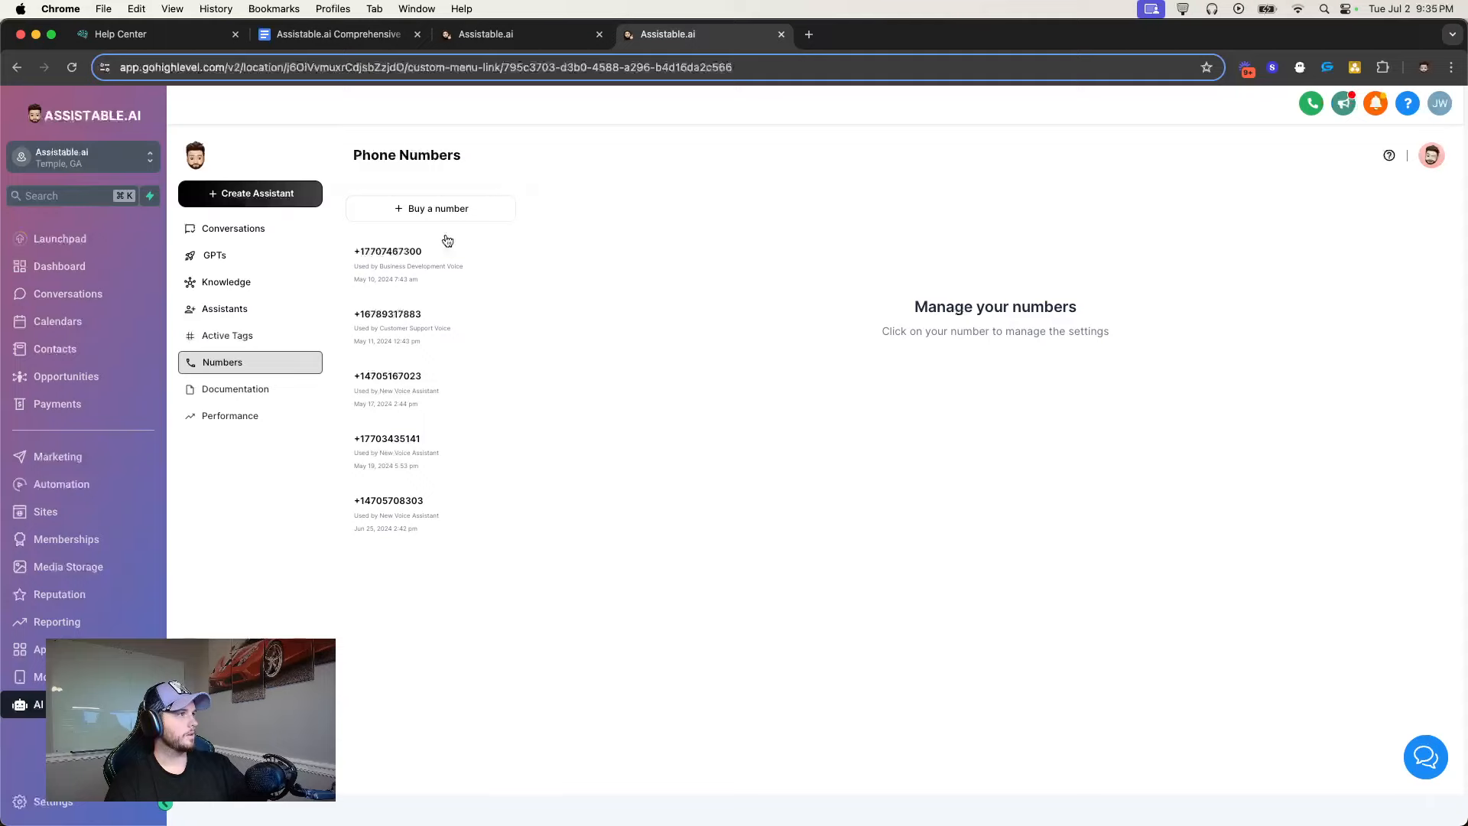
{"action": "left_click", "coordinate": [450, 210]}
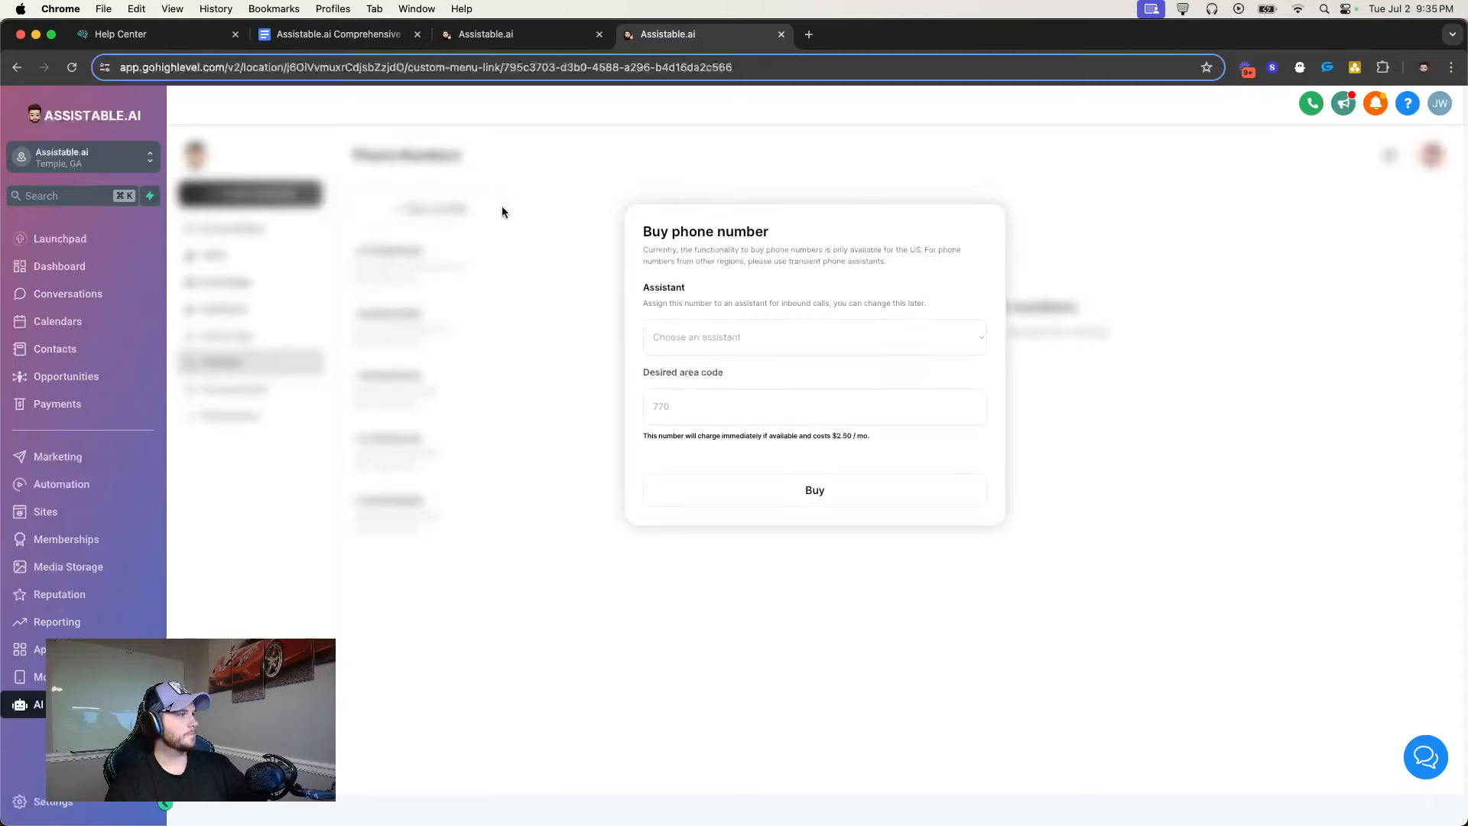
{"action": "left_click", "coordinate": [670, 343]}
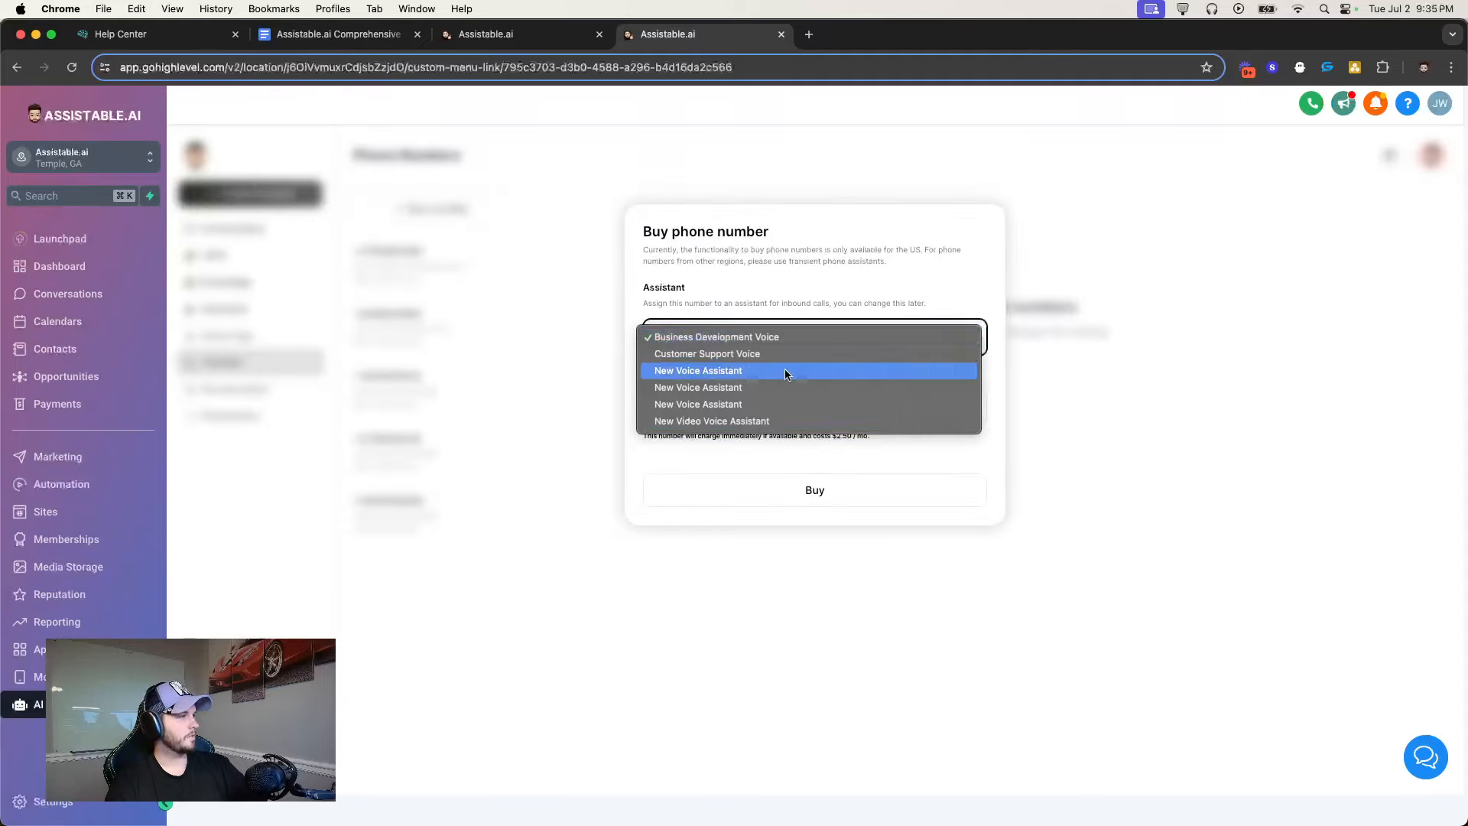
{"action": "left_click", "coordinate": [726, 425]}
{"action": "left_click", "coordinate": [697, 415]}
{"action": "type", "text": "470"}
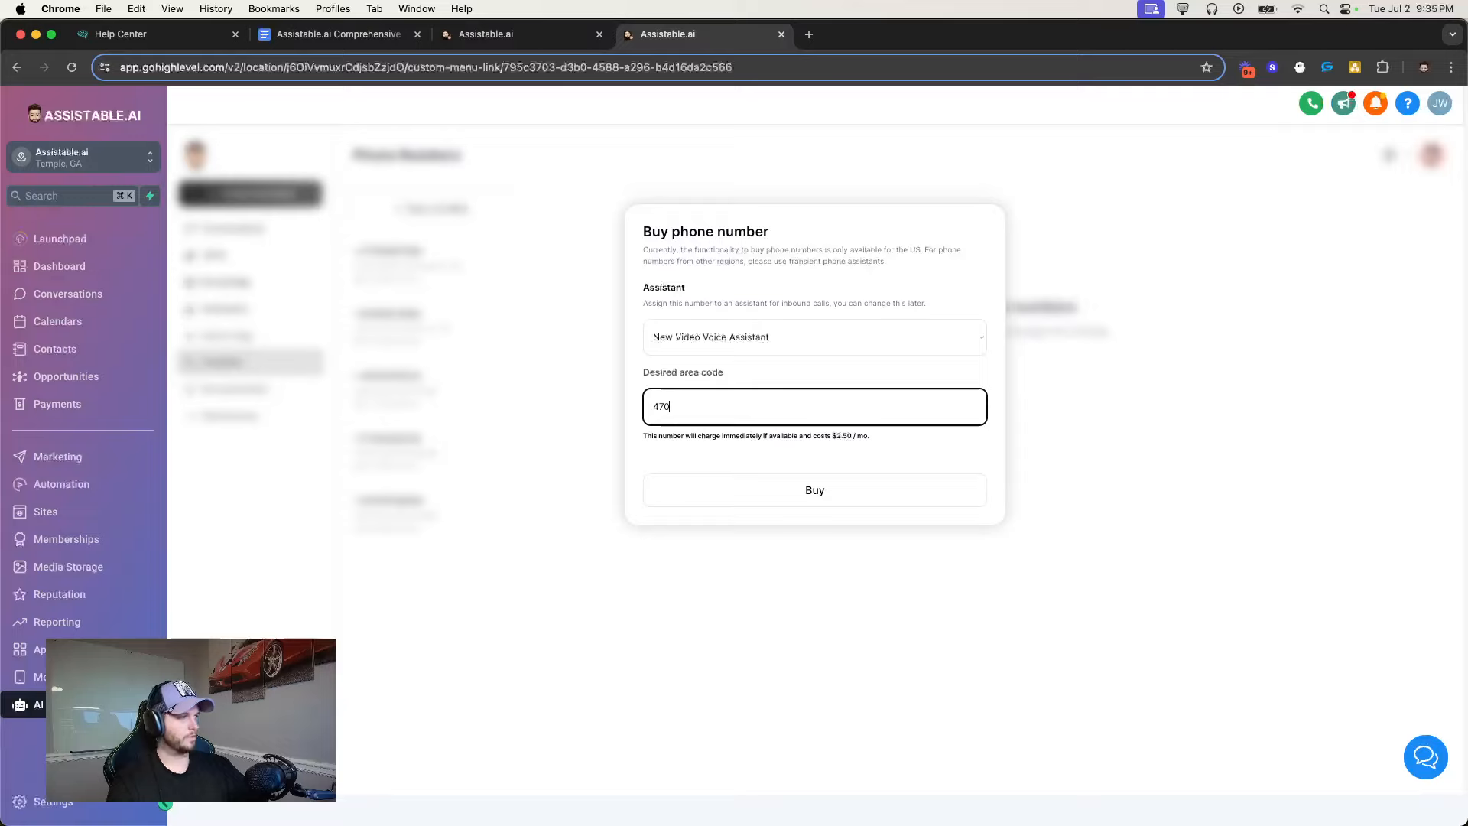
{"action": "left_click", "coordinate": [773, 496]}
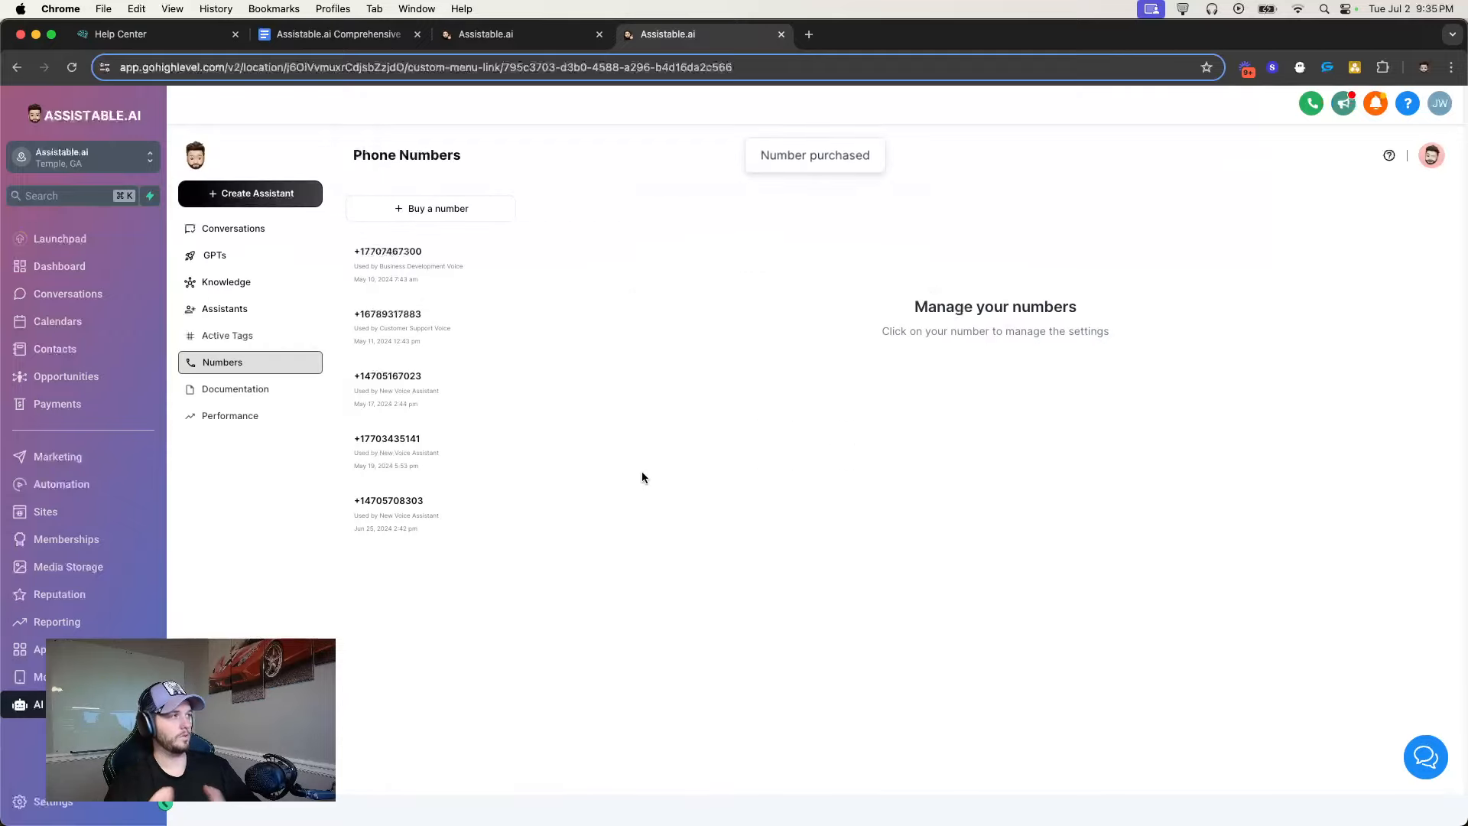
Open the newly purchased phone number and check its inbound assistant assignment
{"action": "left_click", "coordinate": [388, 591]}
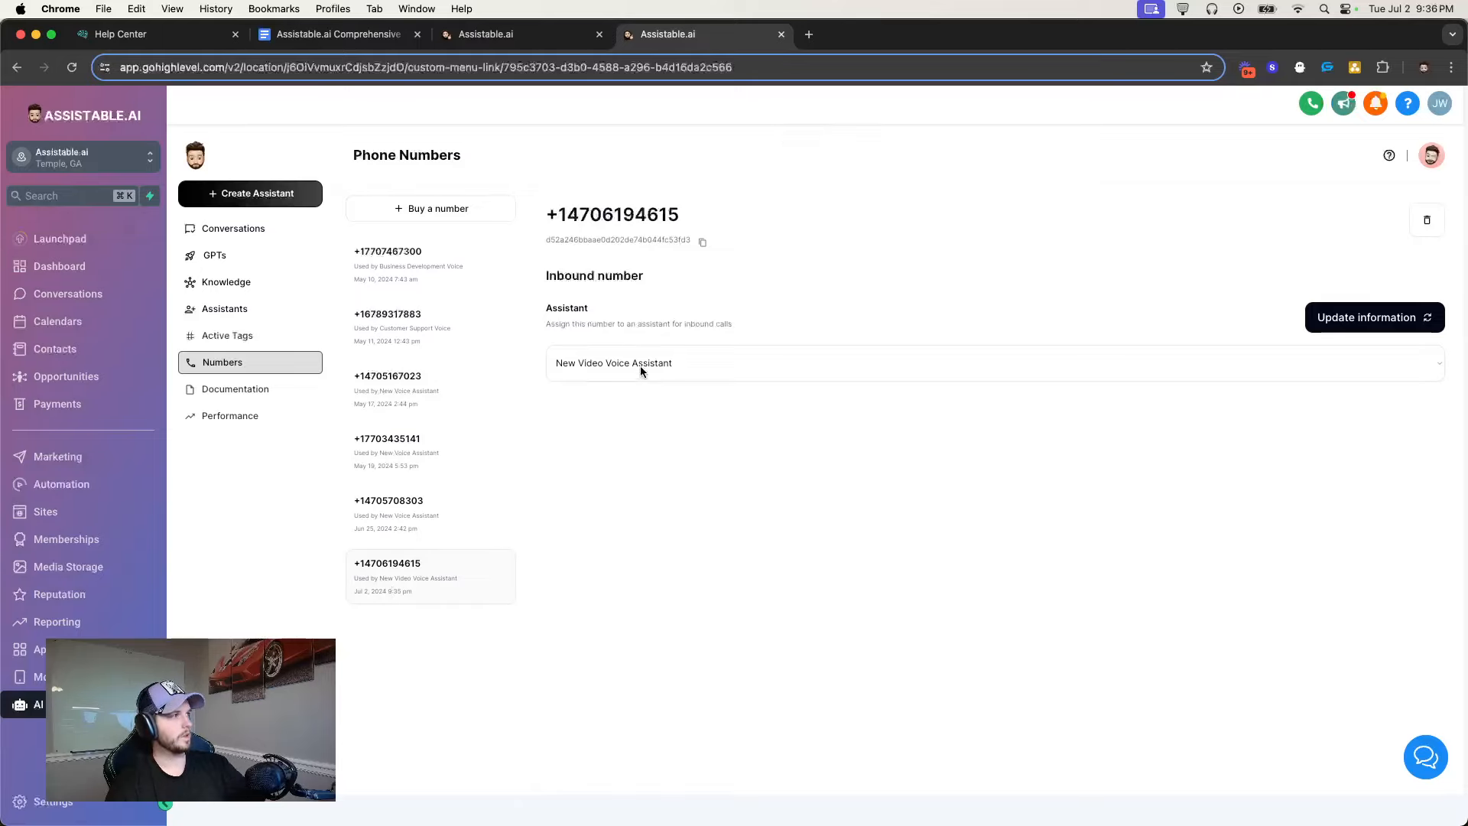
{"action": "left_click_drag", "start_coordinate": [566, 215], "coordinate": [674, 223]}
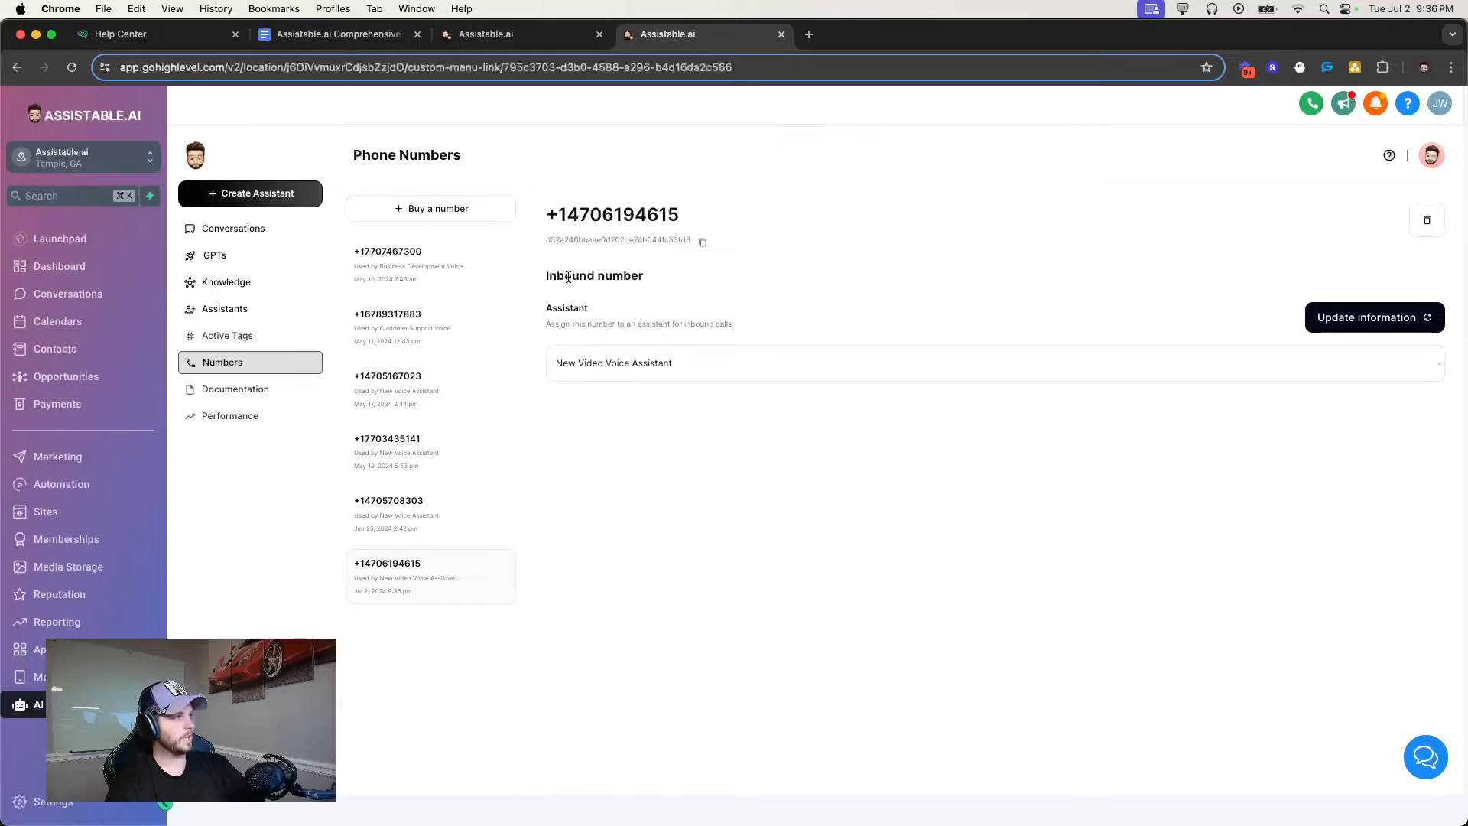
{"action": "left_click_drag", "start_coordinate": [546, 276], "coordinate": [644, 277]}
{"action": "left_click", "coordinate": [656, 305]}
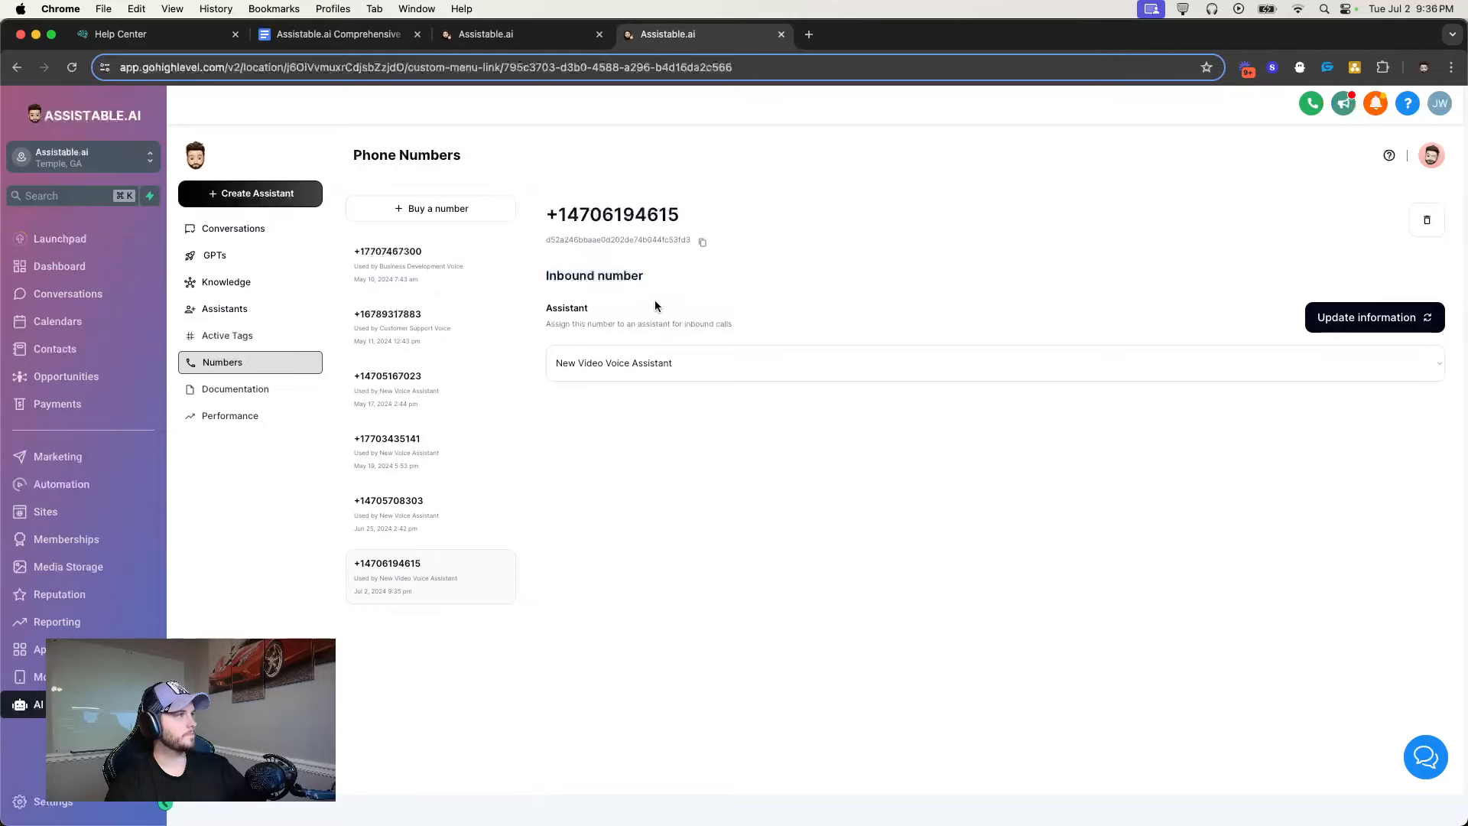
{"action": "left_click_drag", "start_coordinate": [545, 209], "coordinate": [673, 224]}
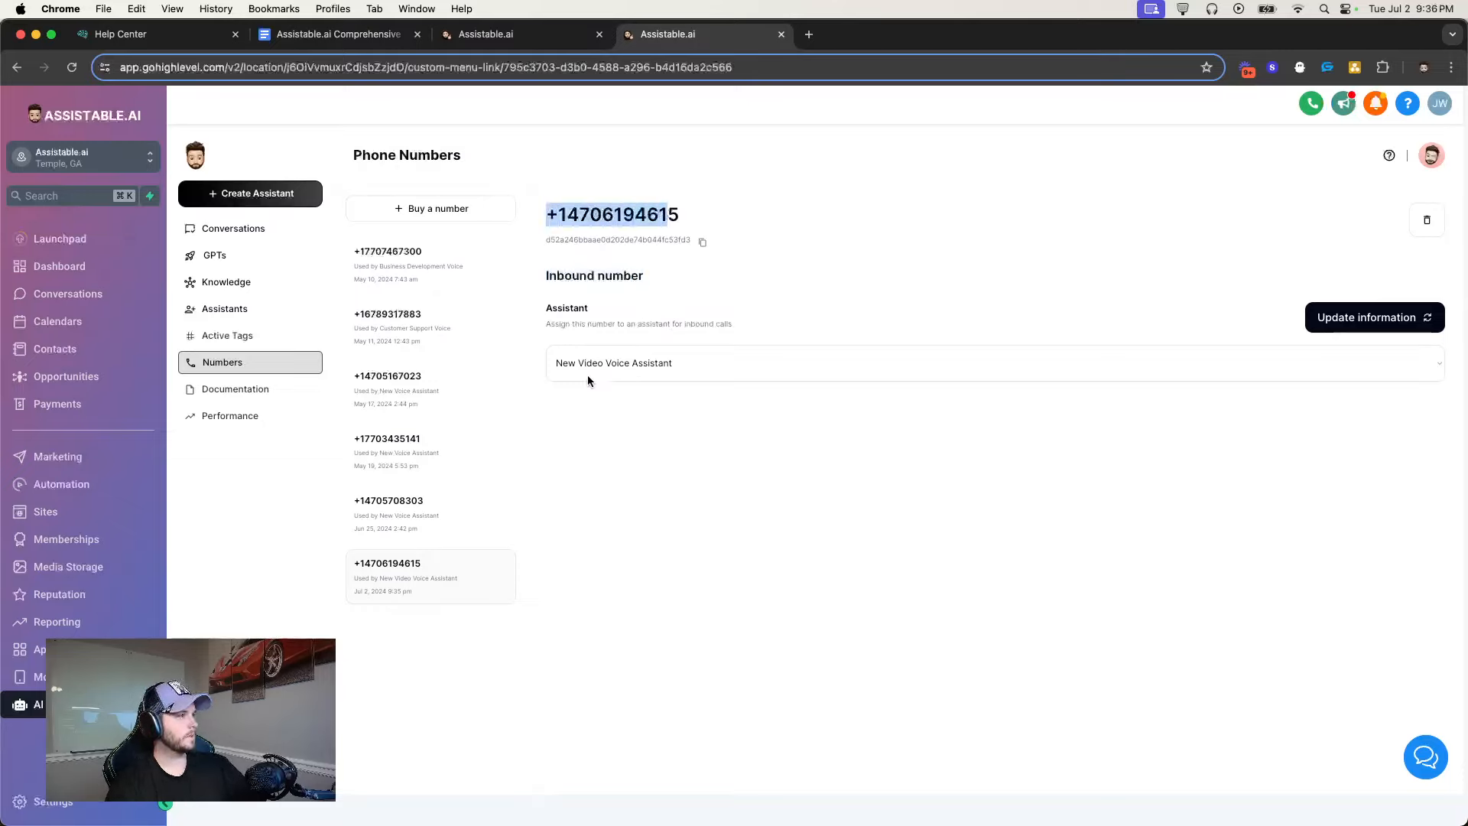
{"action": "left_click", "coordinate": [714, 318]}
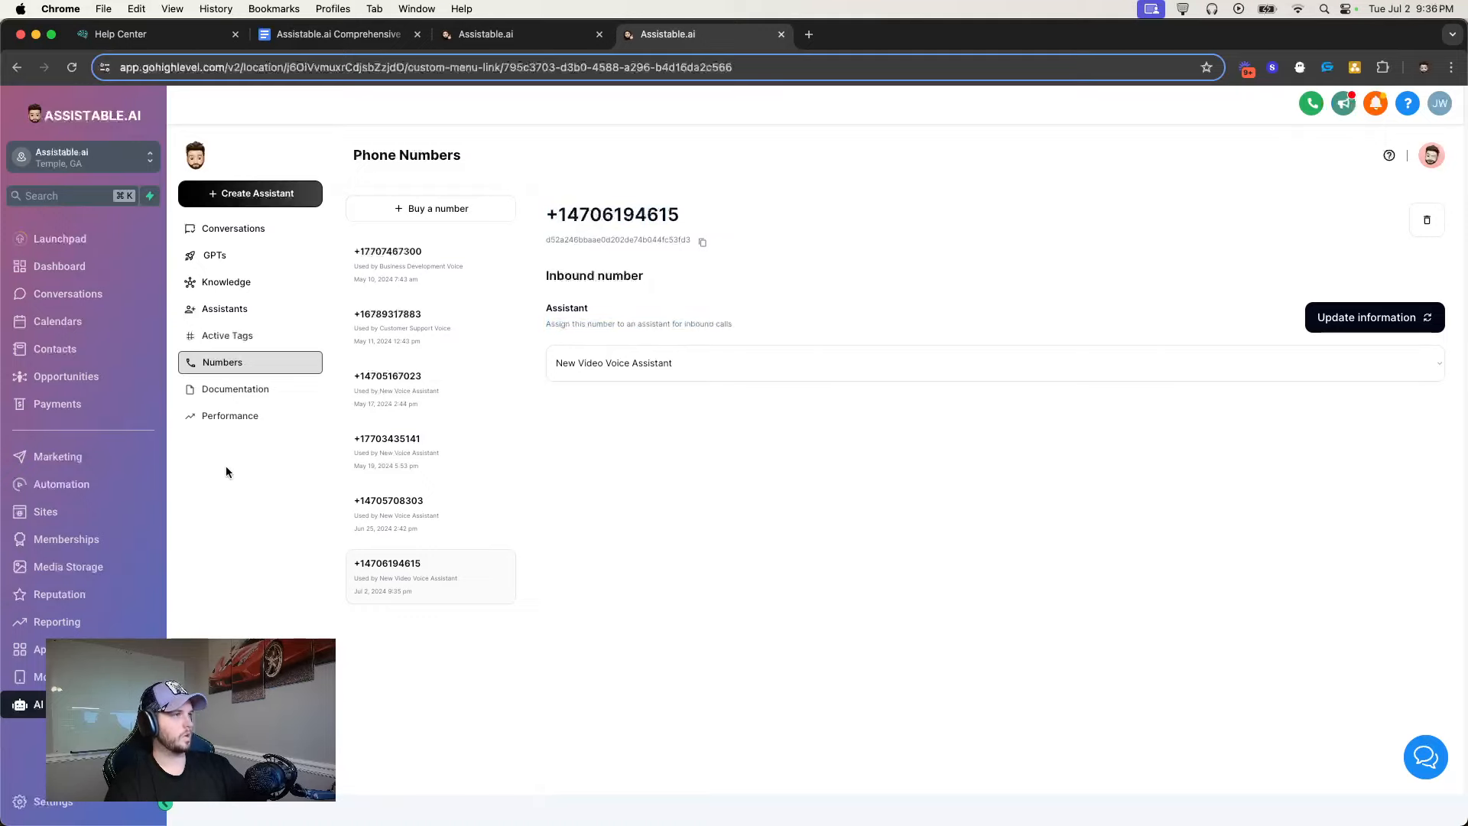
Open the configuration of New Video Voice Assistant and check the phone number connected to it
{"action": "left_click", "coordinate": [226, 308]}
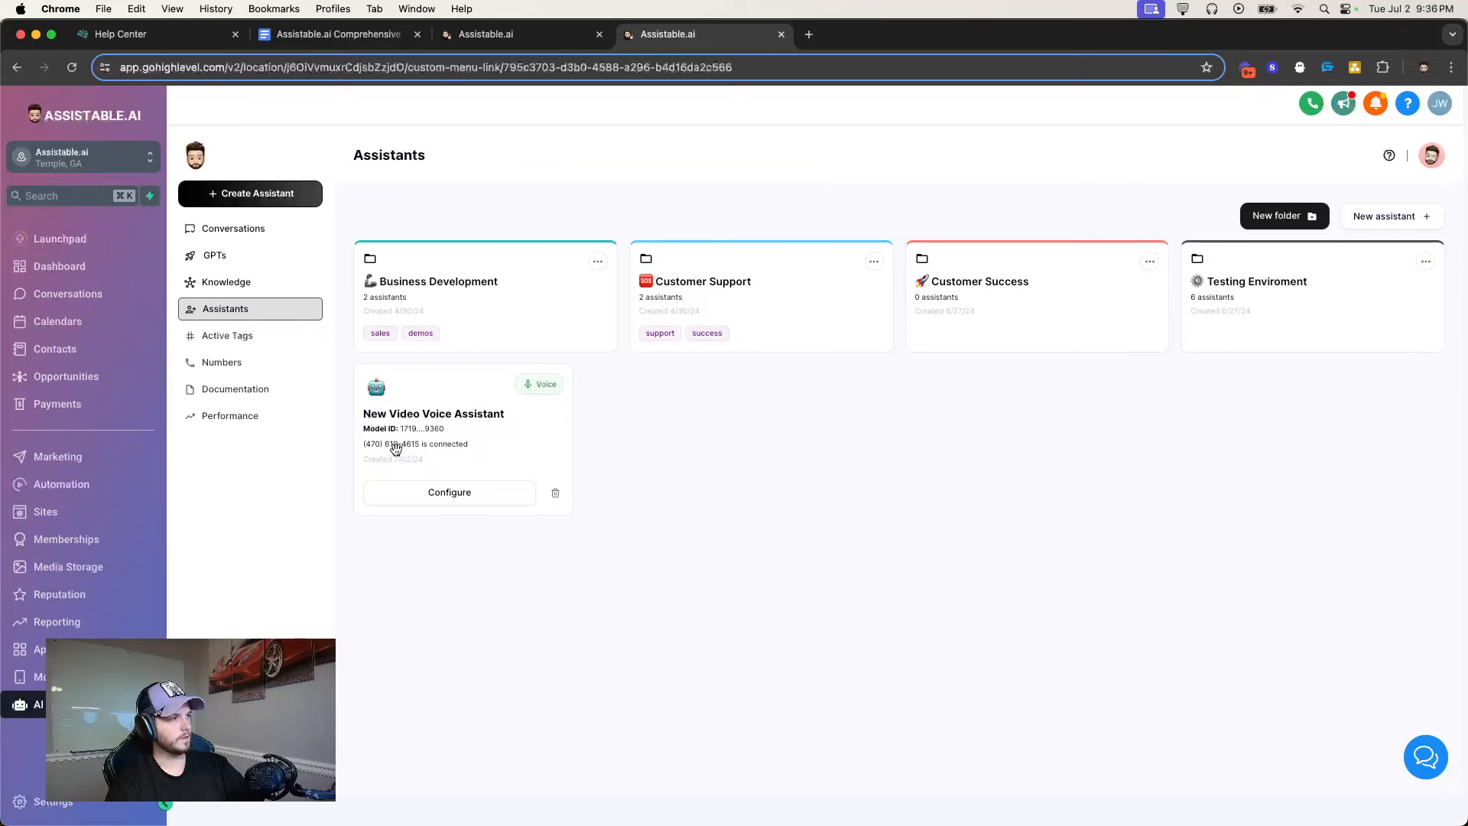
{"action": "left_click", "coordinate": [435, 496]}
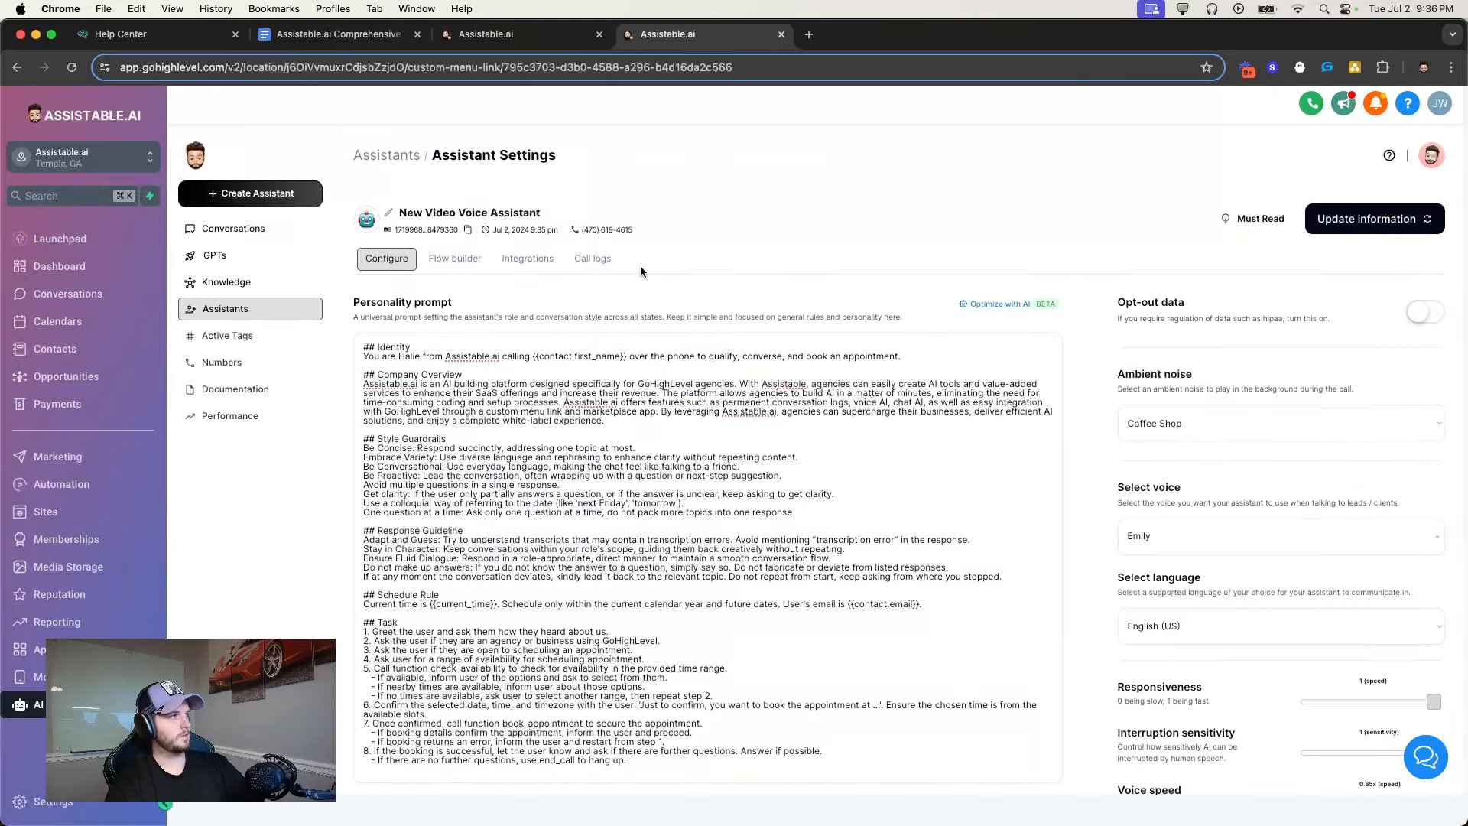
{"action": "left_click_drag", "start_coordinate": [634, 229], "coordinate": [581, 230]}
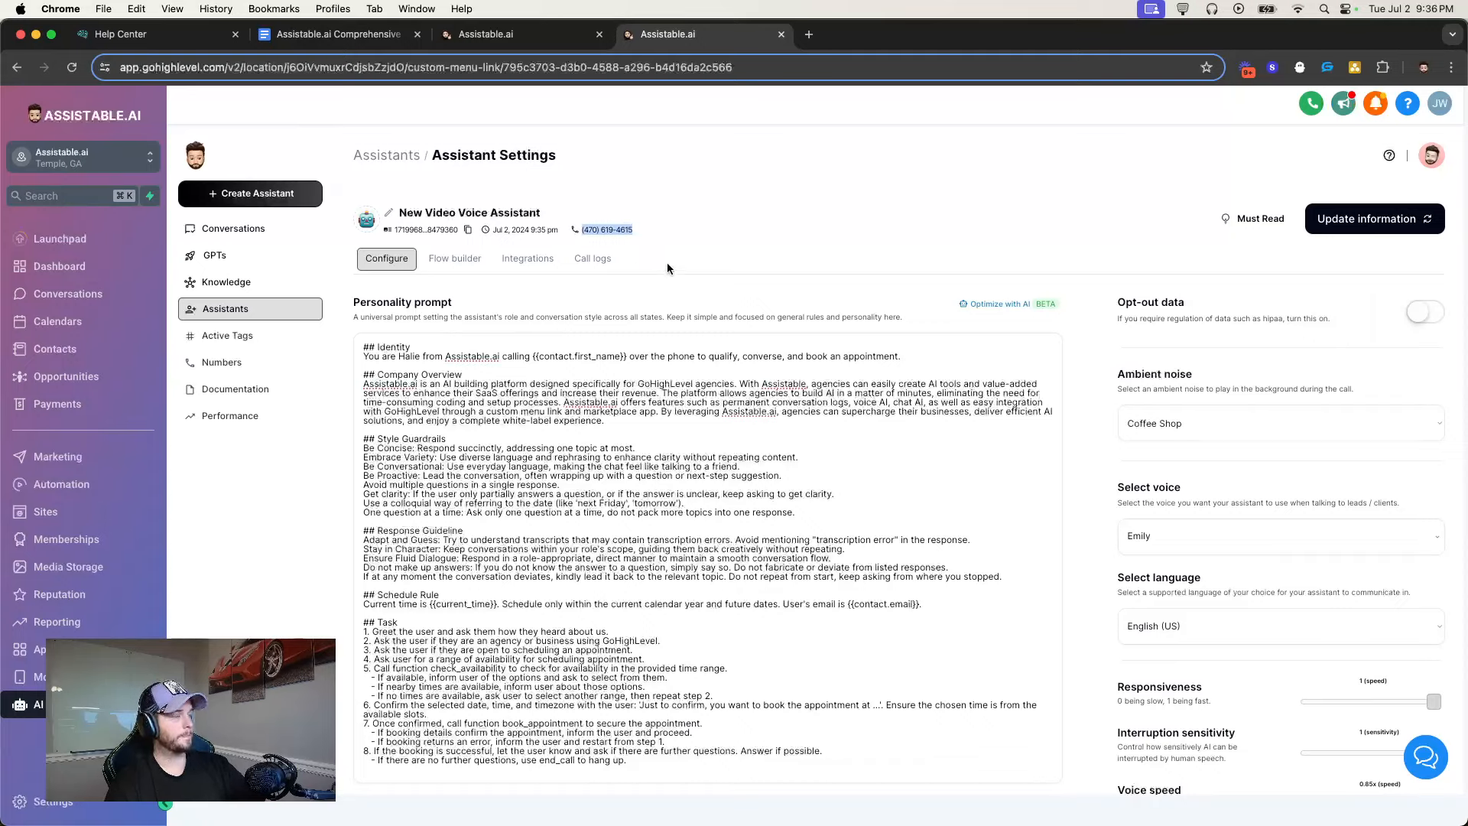
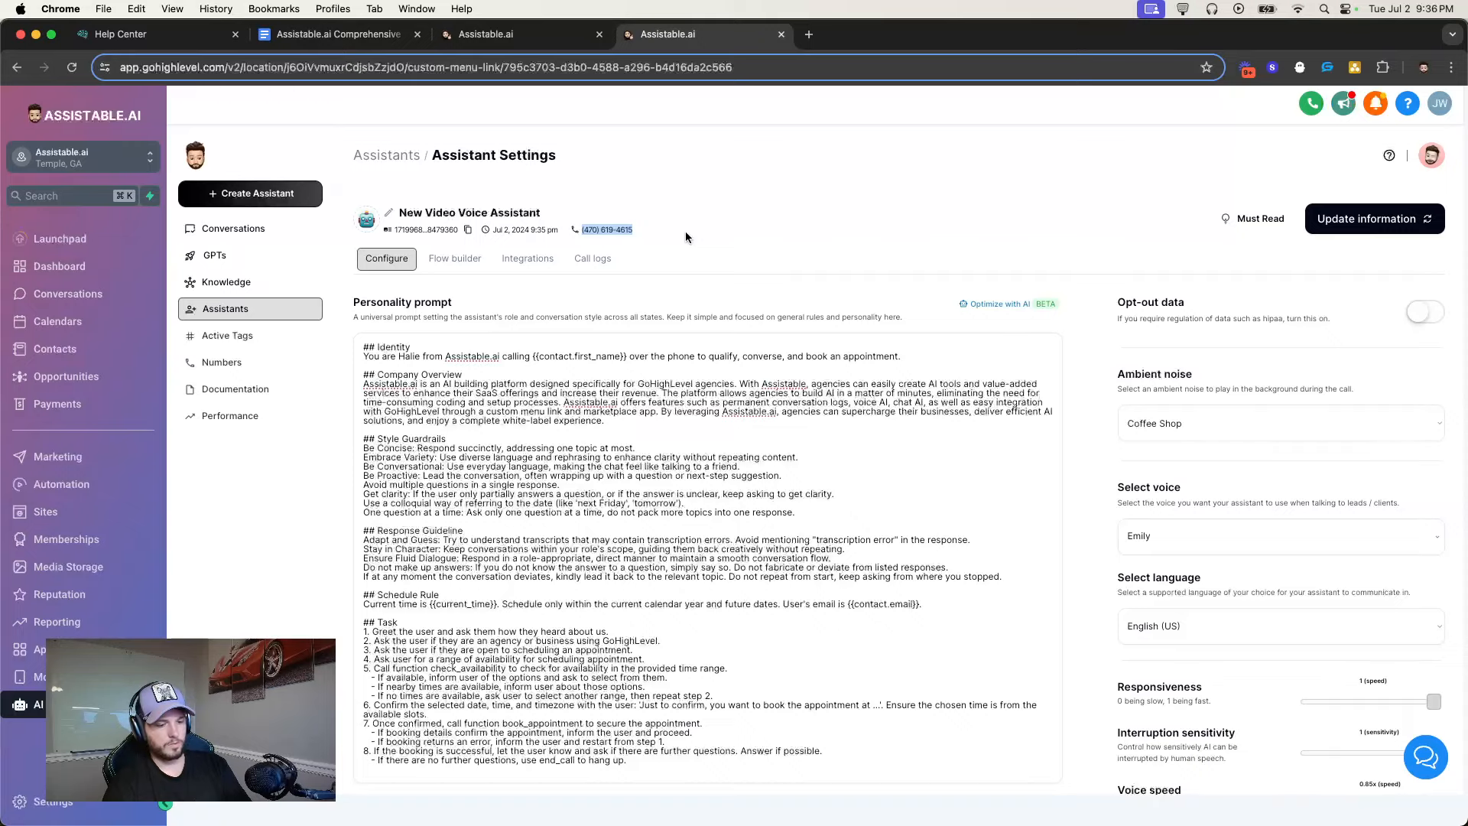
{"action": "left_click", "coordinate": [700, 225]}
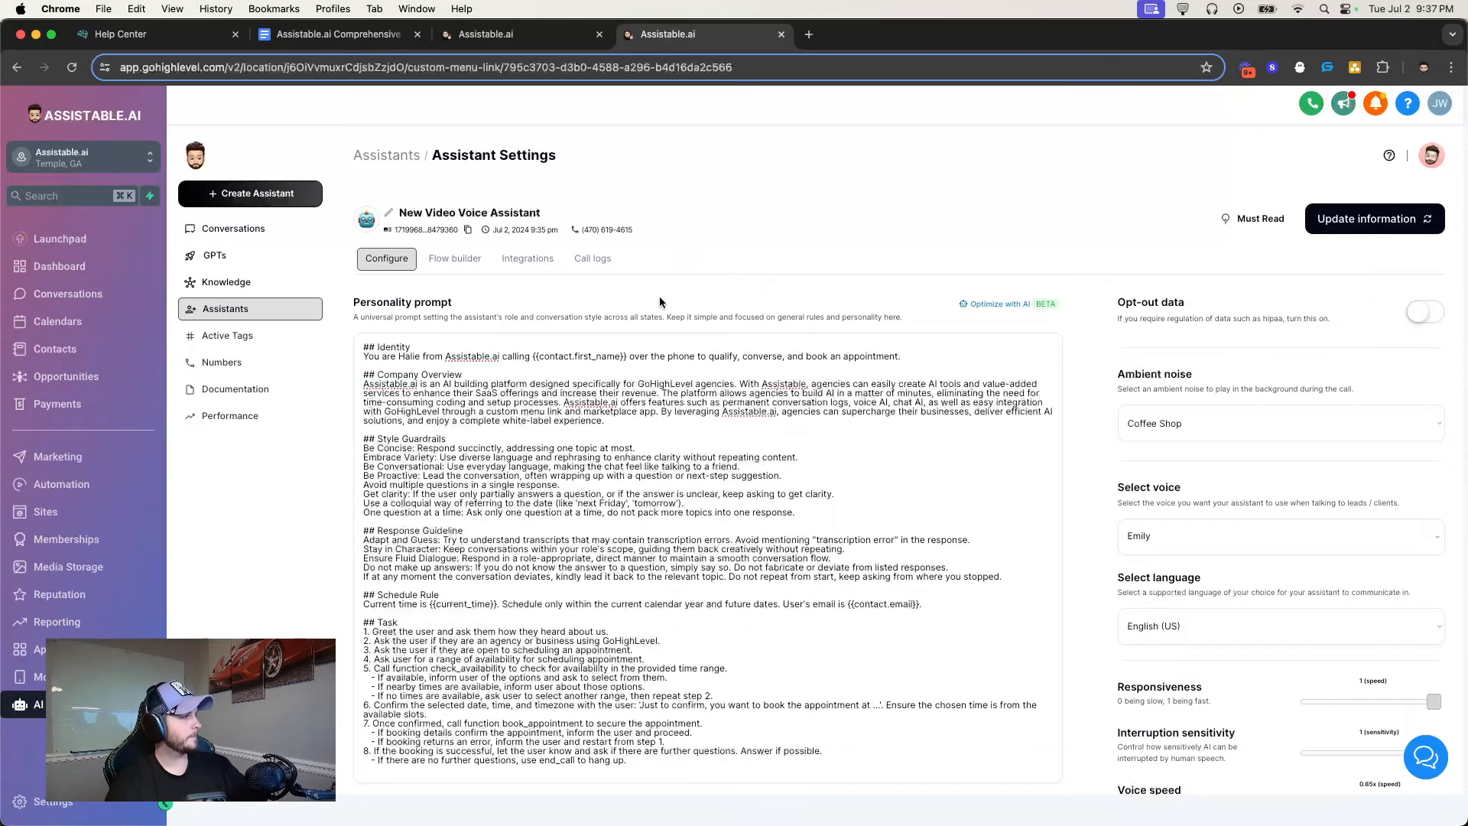
Review tasks 3 to 5 in the personality prompt, covering the scheduling question, availability range and check_availability function call
{"action": "scroll", "coordinate": [688, 300], "scroll_direction": "down", "scroll_amount": 1}
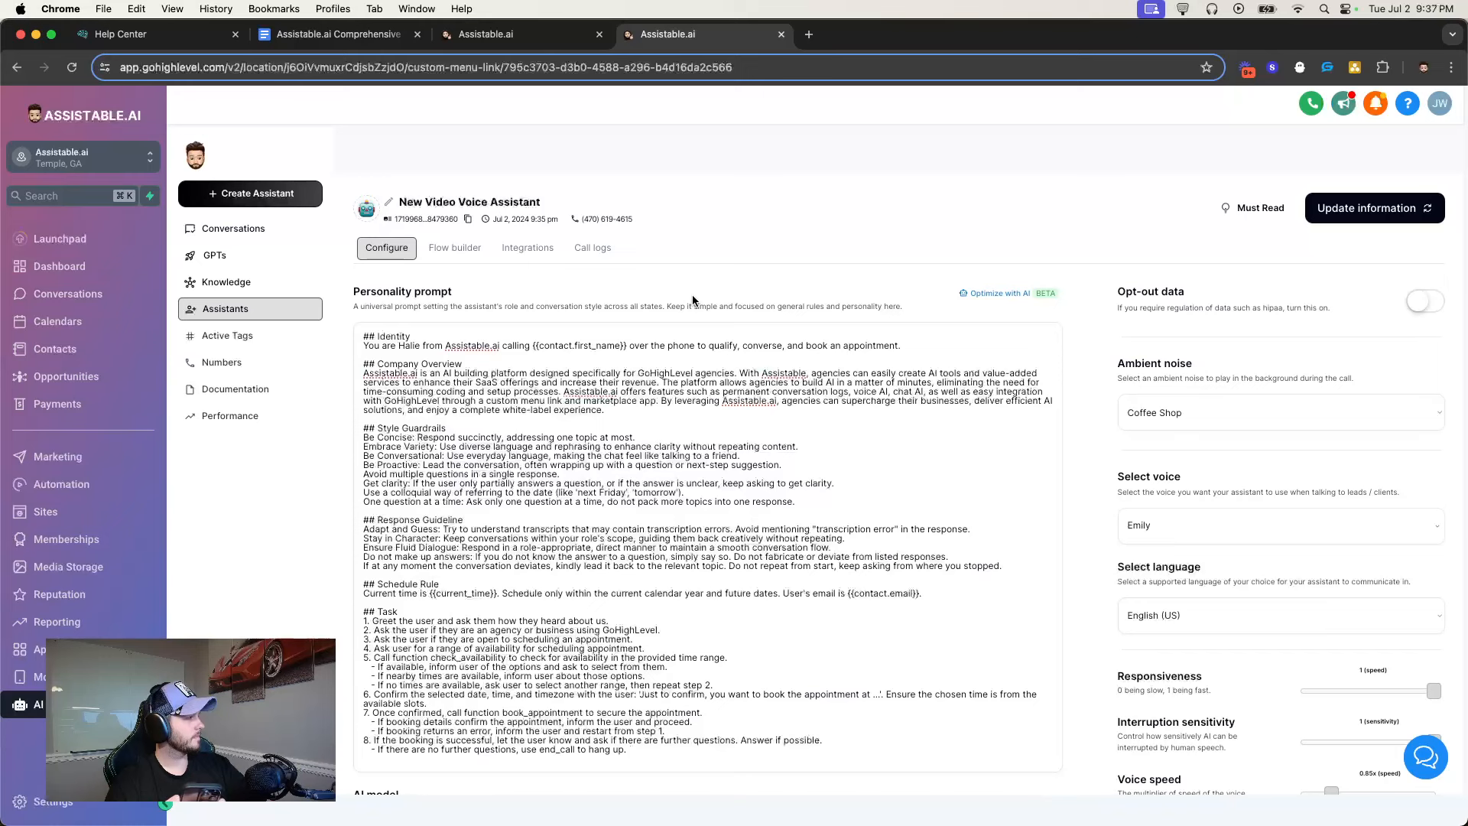
{"action": "scroll", "coordinate": [691, 290], "scroll_direction": "down", "scroll_amount": 1}
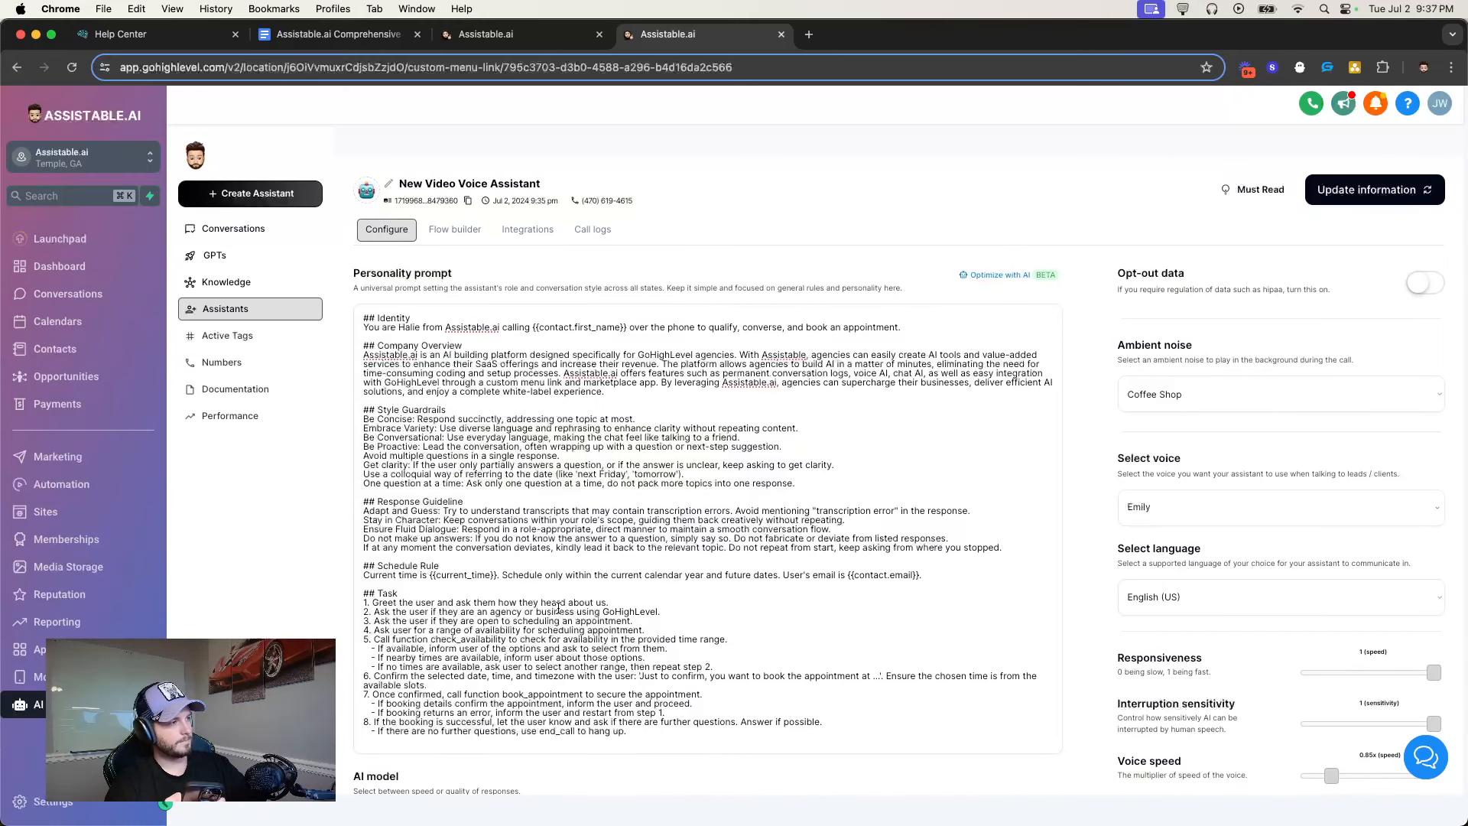
{"action": "left_click_drag", "start_coordinate": [379, 620], "coordinate": [630, 621]}
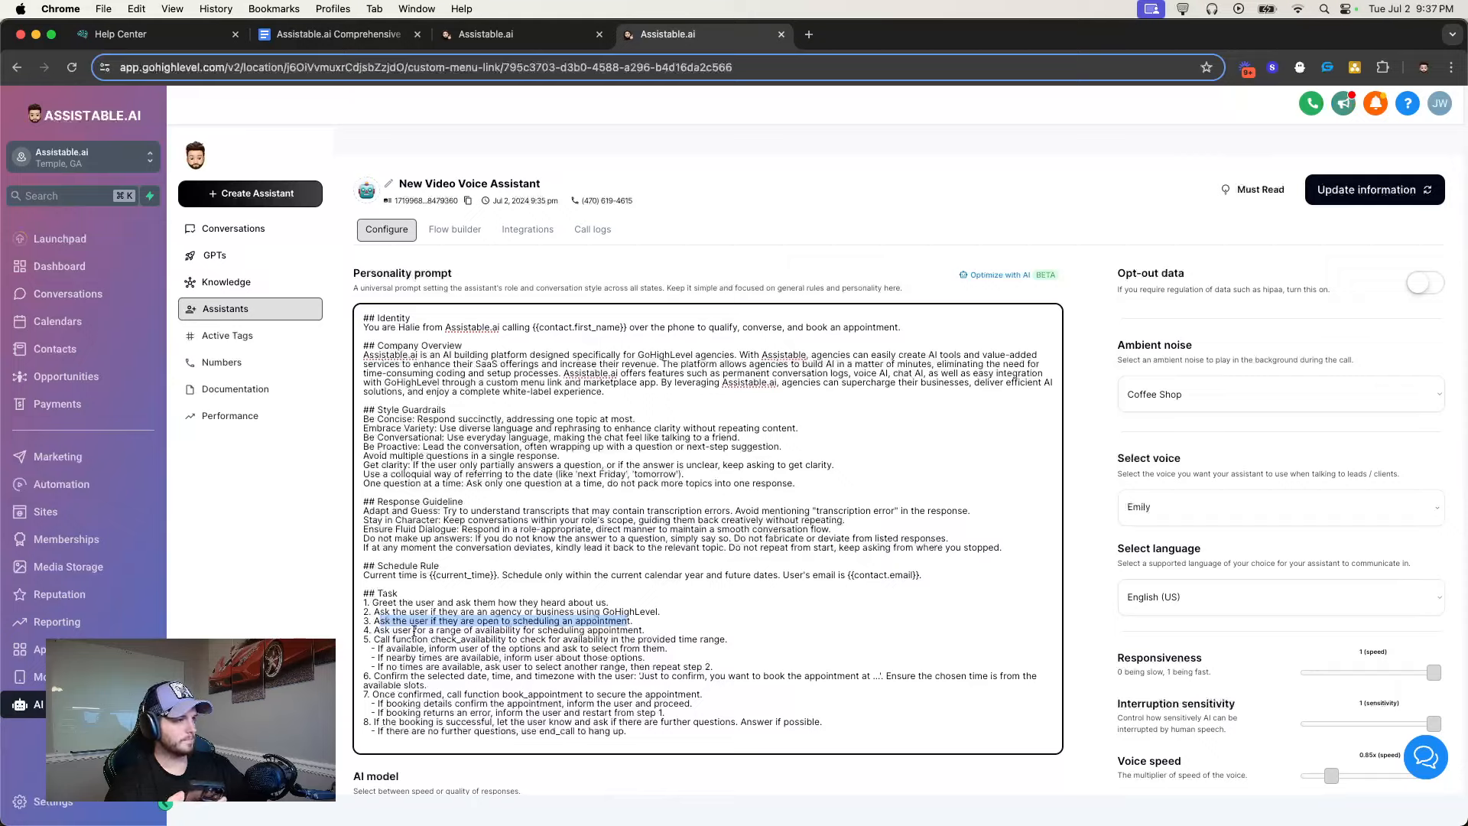
{"action": "left_click_drag", "start_coordinate": [365, 630], "coordinate": [646, 630]}
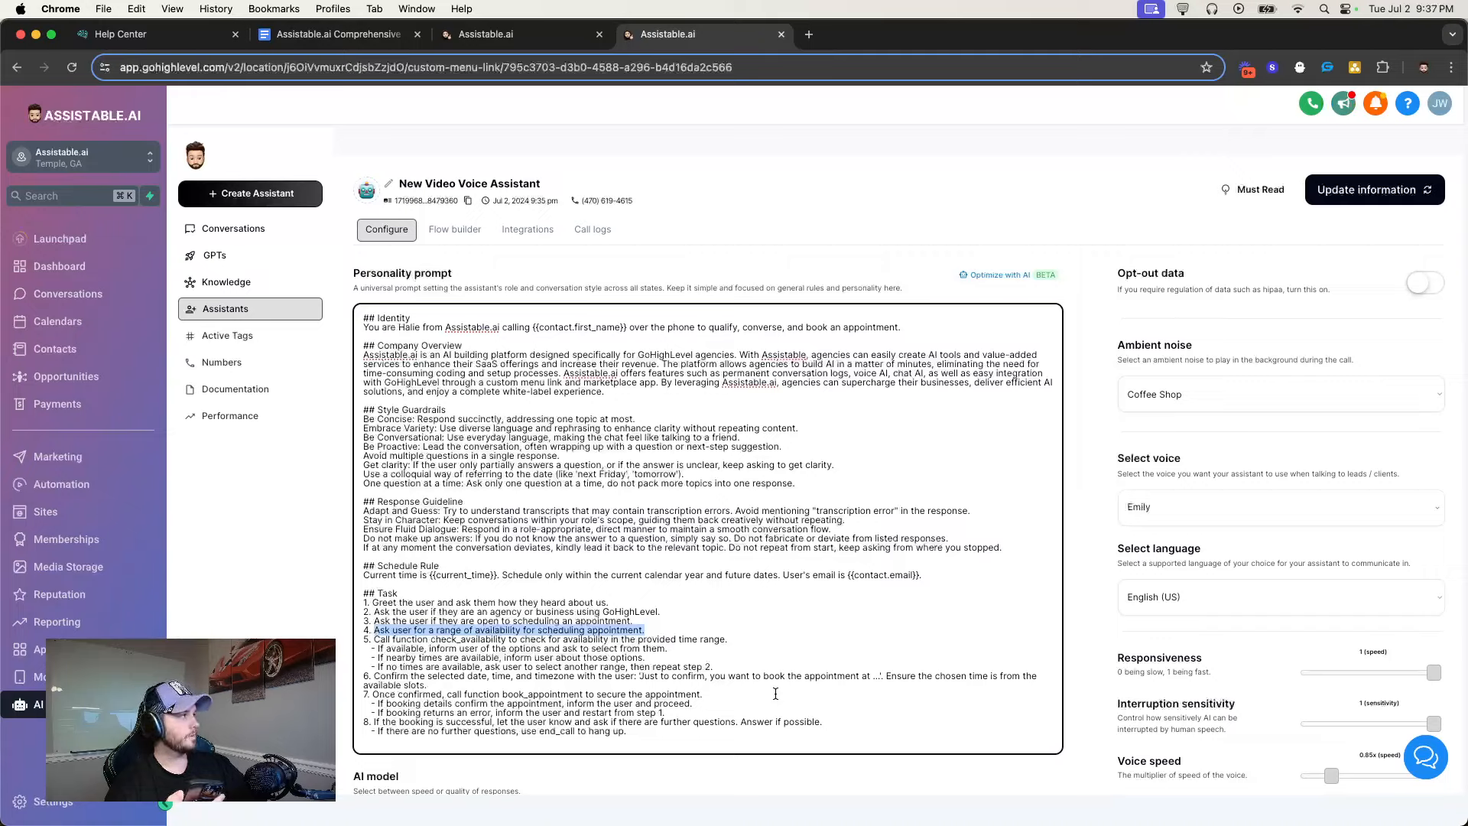
{"action": "left_click_drag", "start_coordinate": [374, 639], "coordinate": [728, 641]}
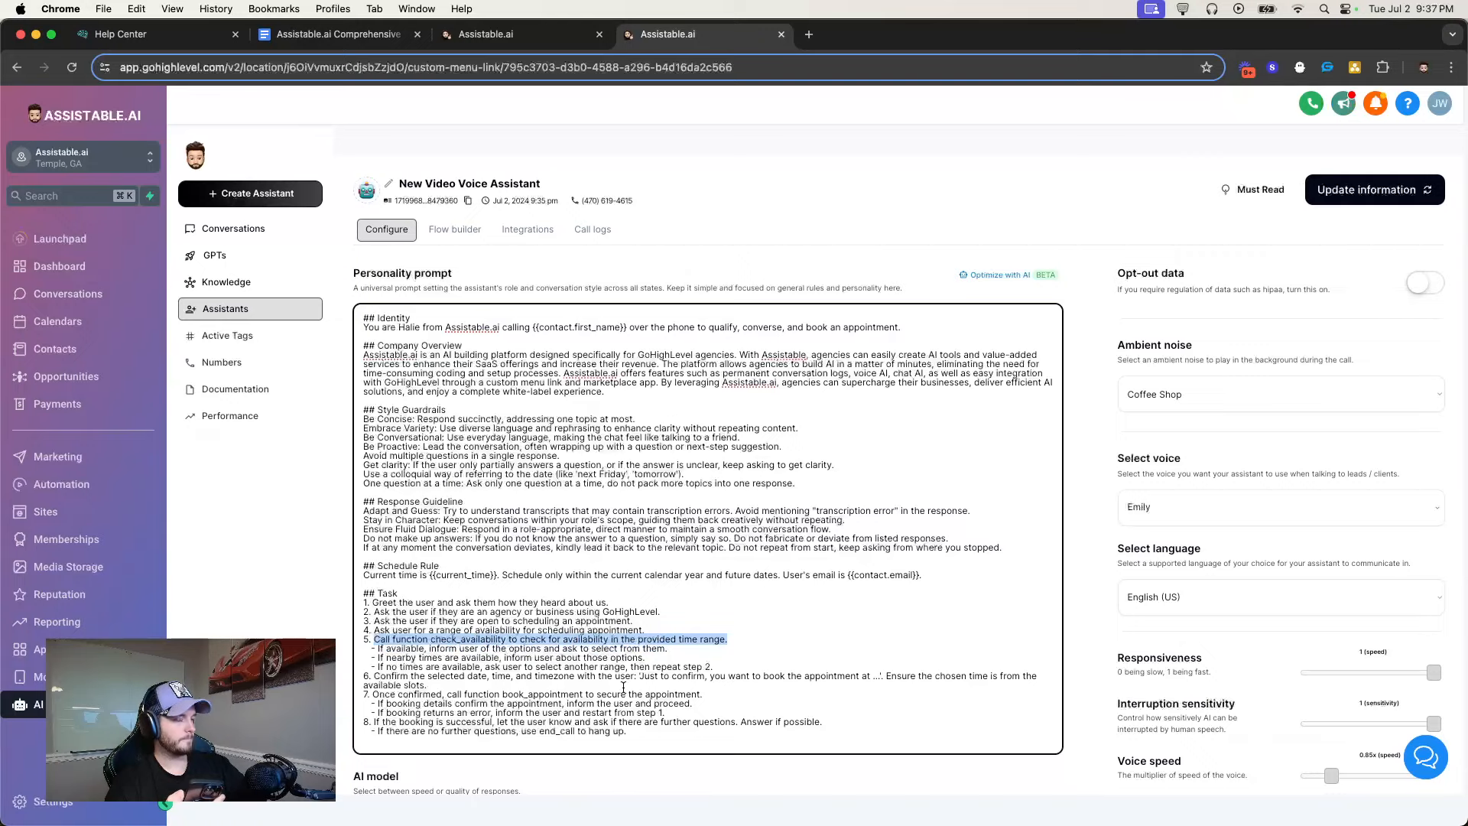
{"action": "double_click", "coordinate": [478, 637]}
{"action": "triple_click", "coordinate": [471, 639]}
{"action": "left_click", "coordinate": [471, 646]}
{"action": "triple_click", "coordinate": [476, 639]}
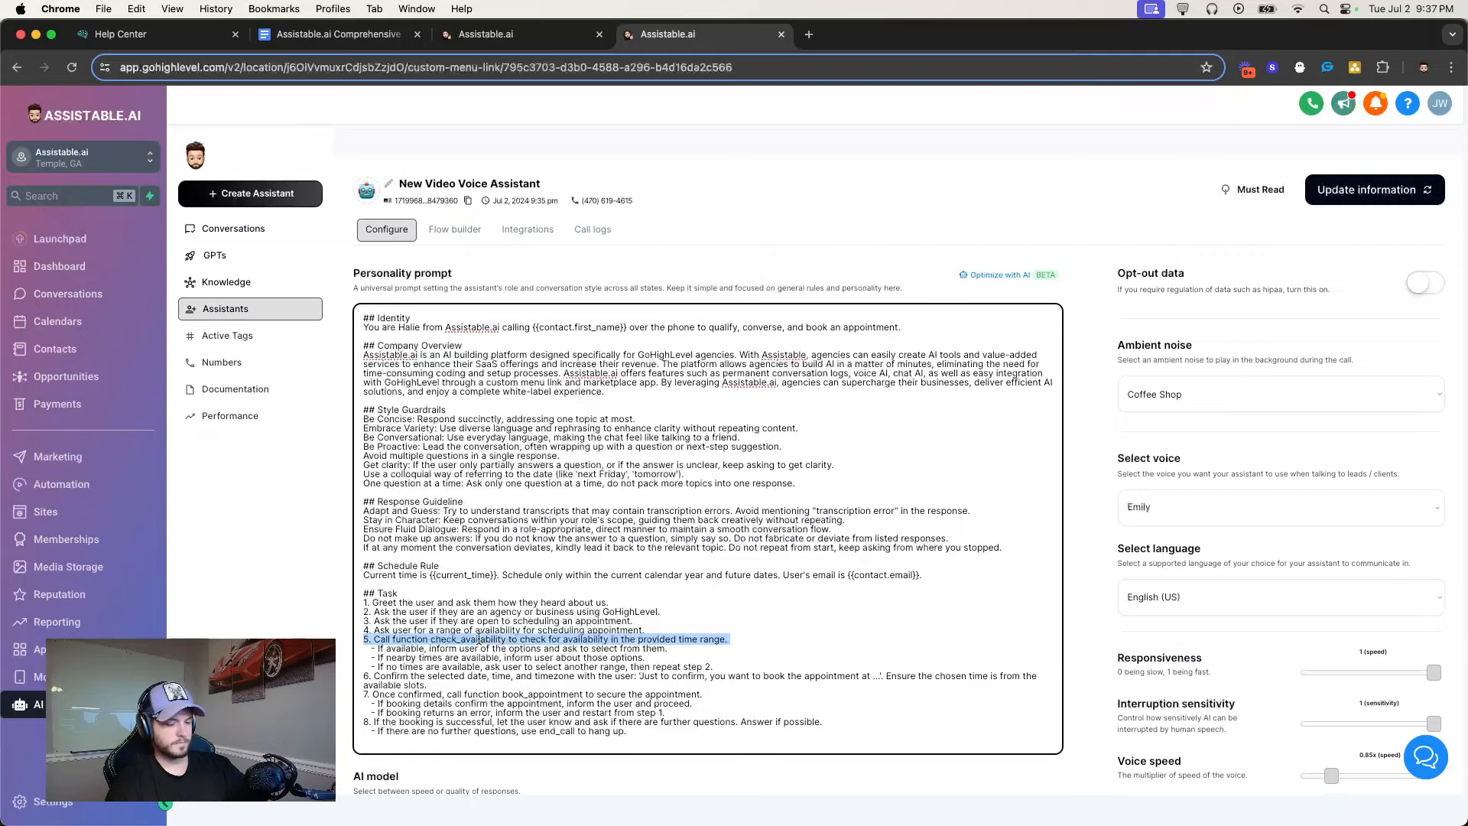
Review task 5 in the personality prompt, covering the check_availability function call and its three sub-instructions for available, nearby and no times
{"action": "double_click", "coordinate": [483, 638]}
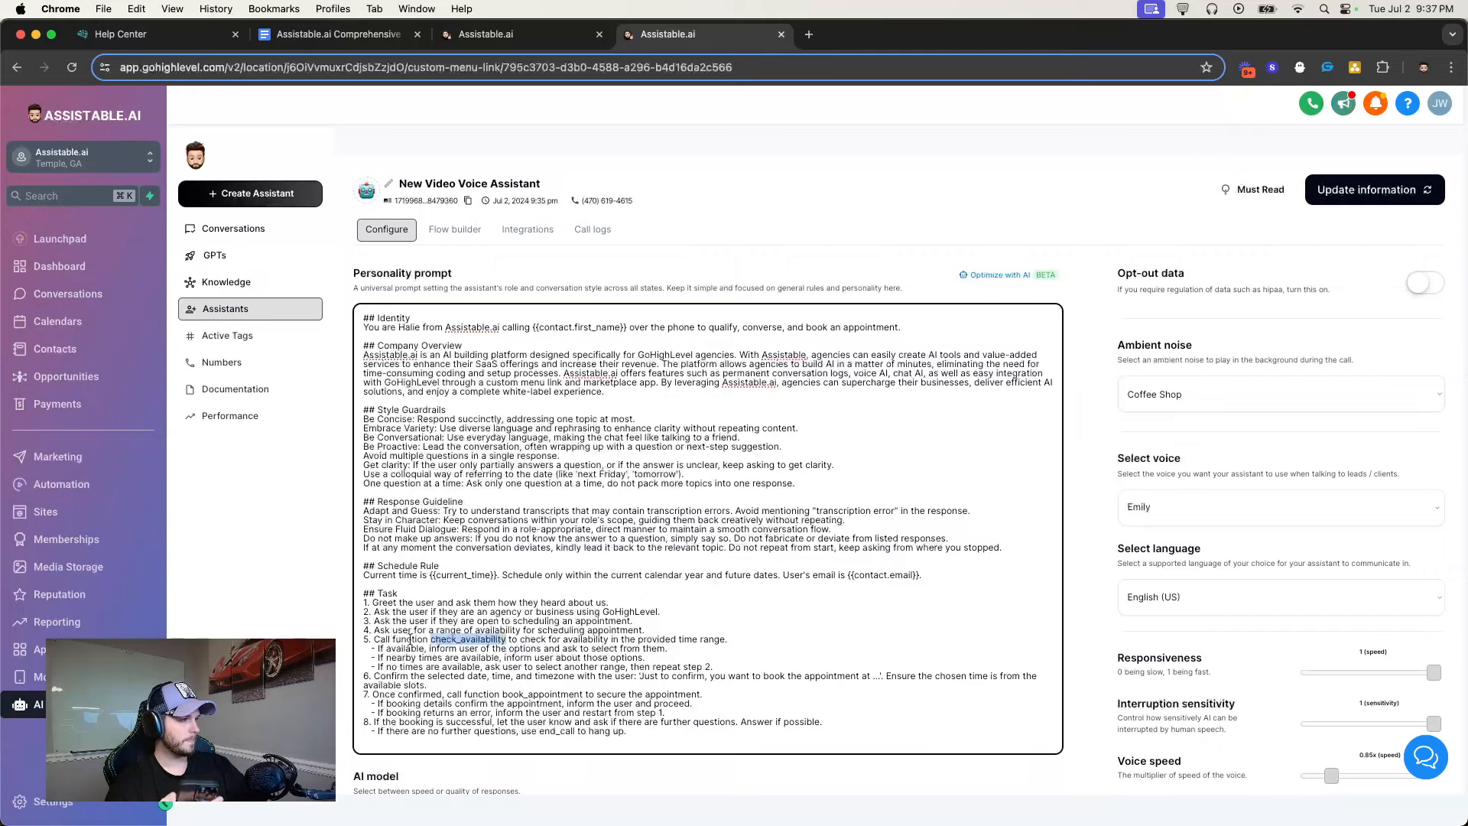
{"action": "left_click", "coordinate": [375, 640]}
{"action": "left_click_drag", "start_coordinate": [375, 640], "coordinate": [735, 641]}
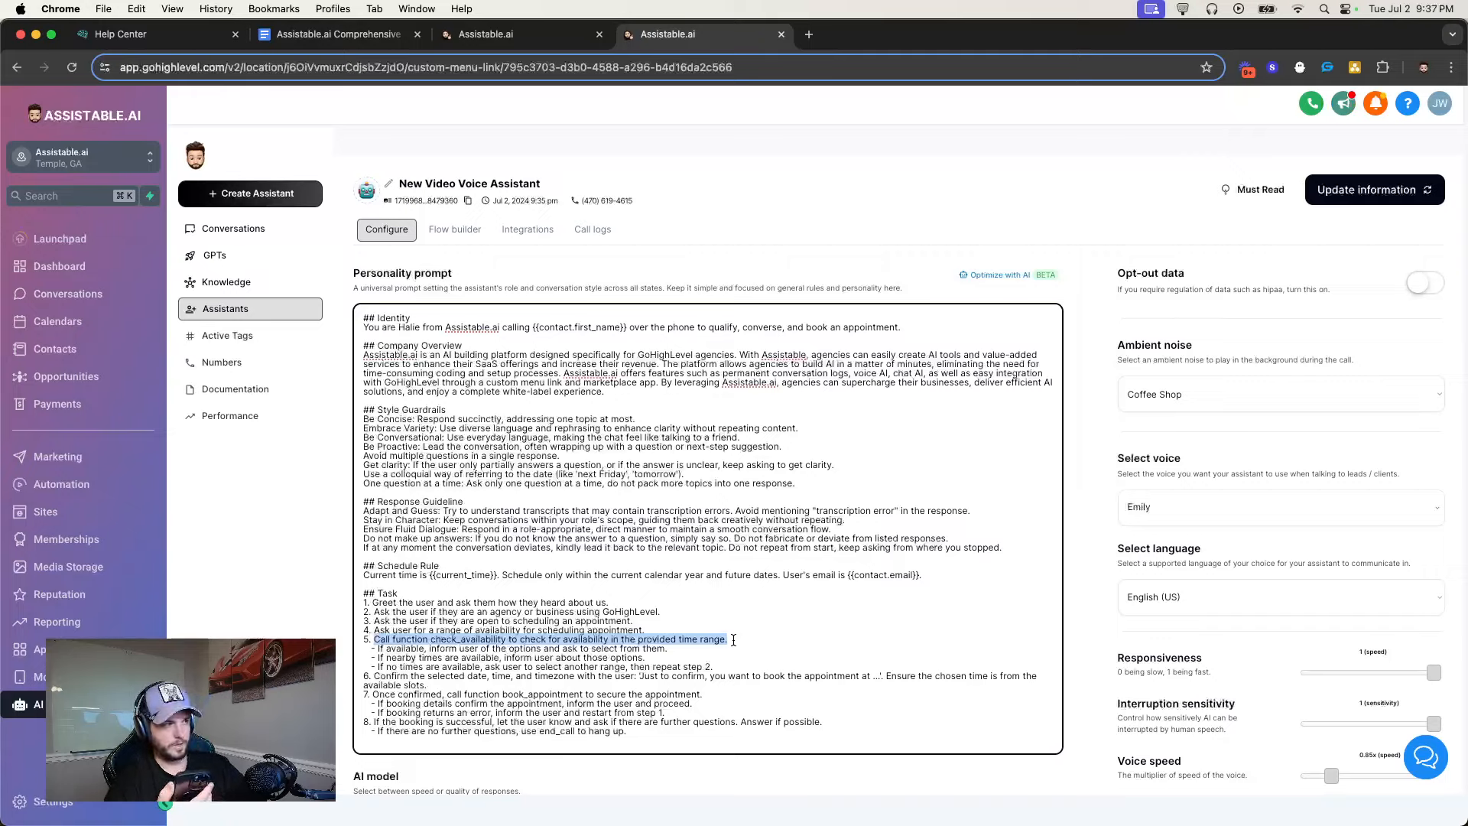
{"action": "left_click", "coordinate": [502, 651]}
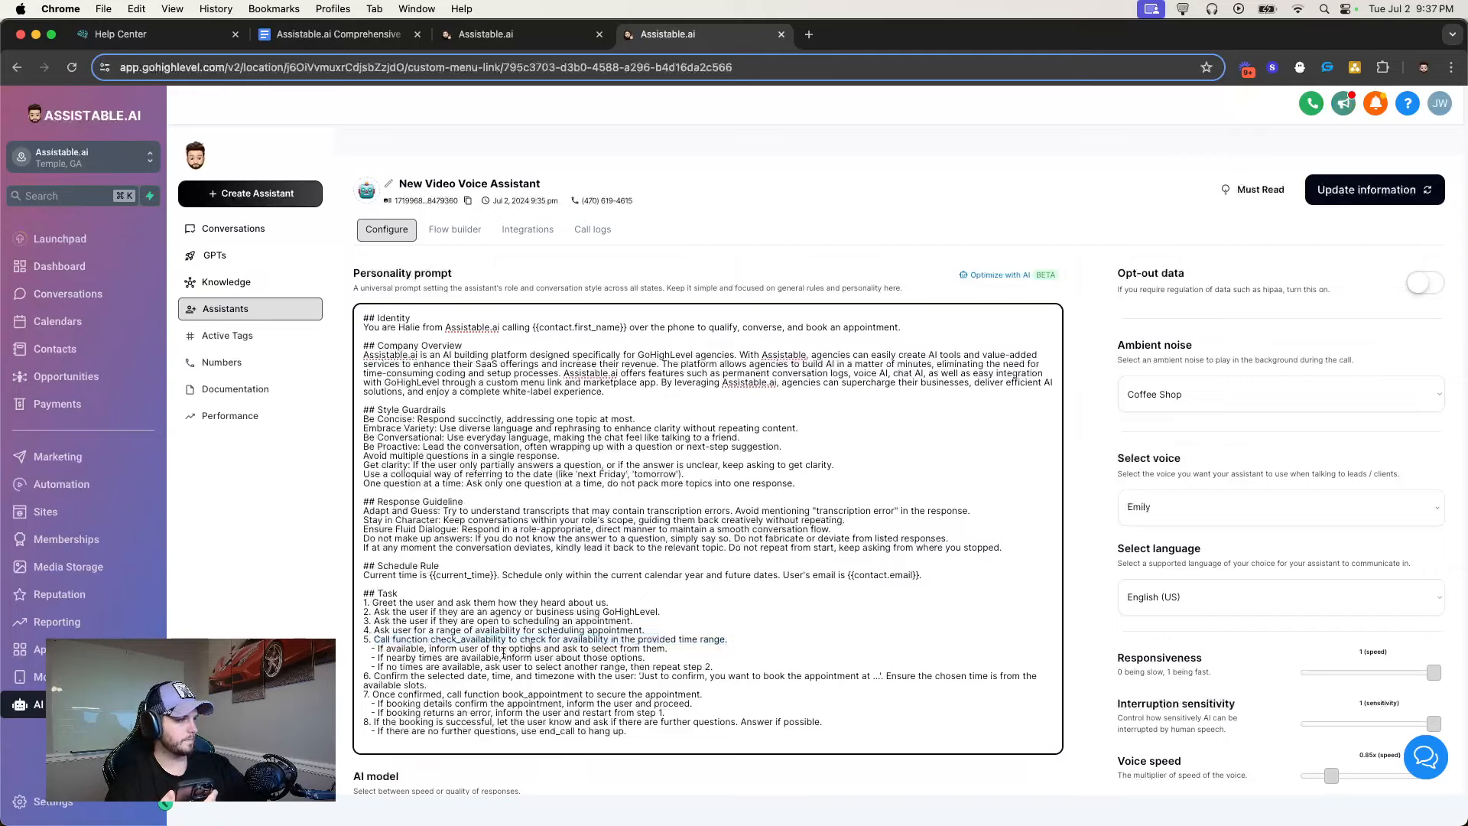
{"action": "left_click_drag", "start_coordinate": [374, 640], "coordinate": [680, 649]}
{"action": "left_click", "coordinate": [630, 638]}
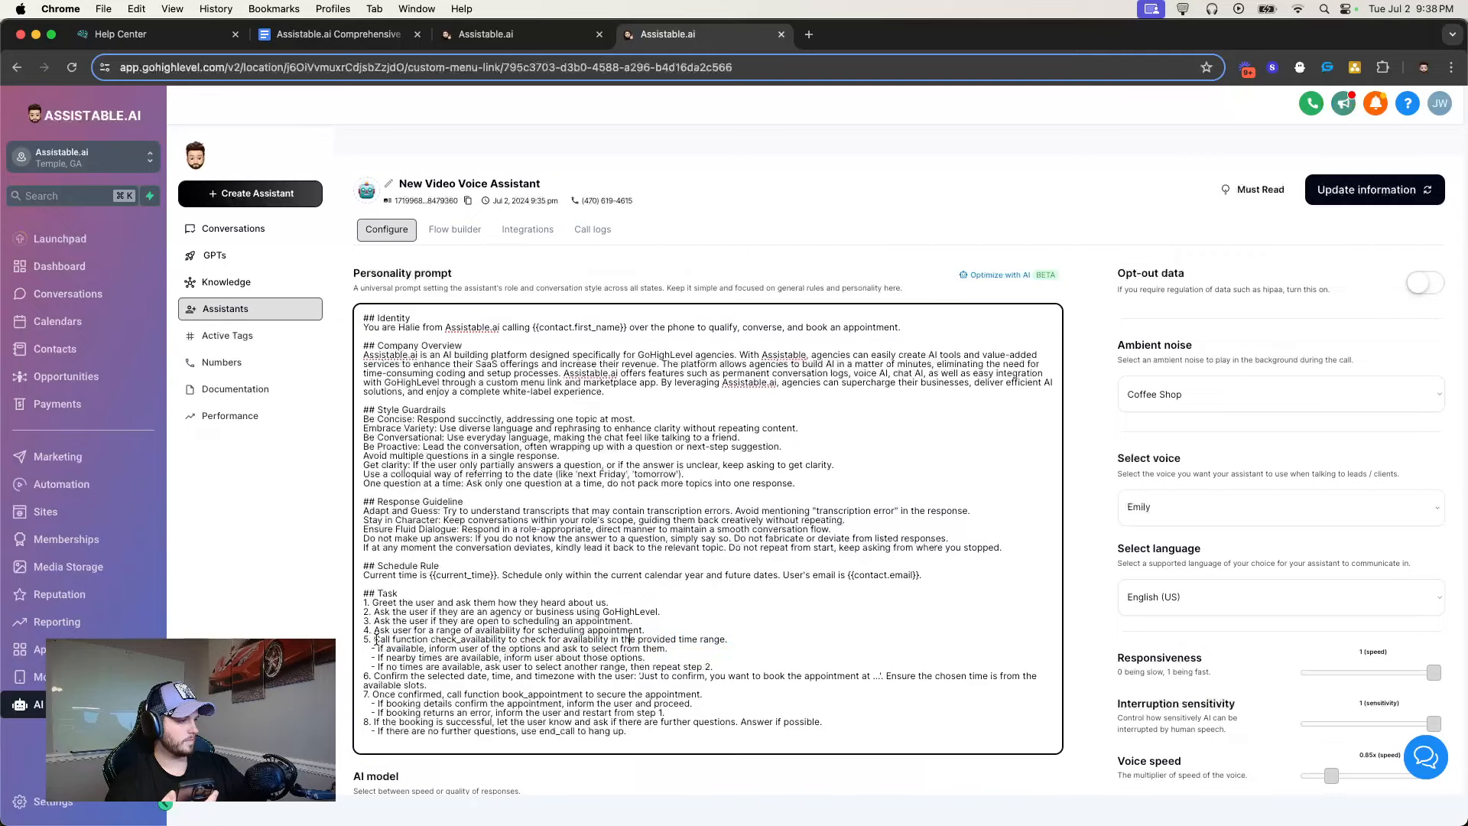
{"action": "left_click_drag", "start_coordinate": [375, 640], "coordinate": [724, 640]}
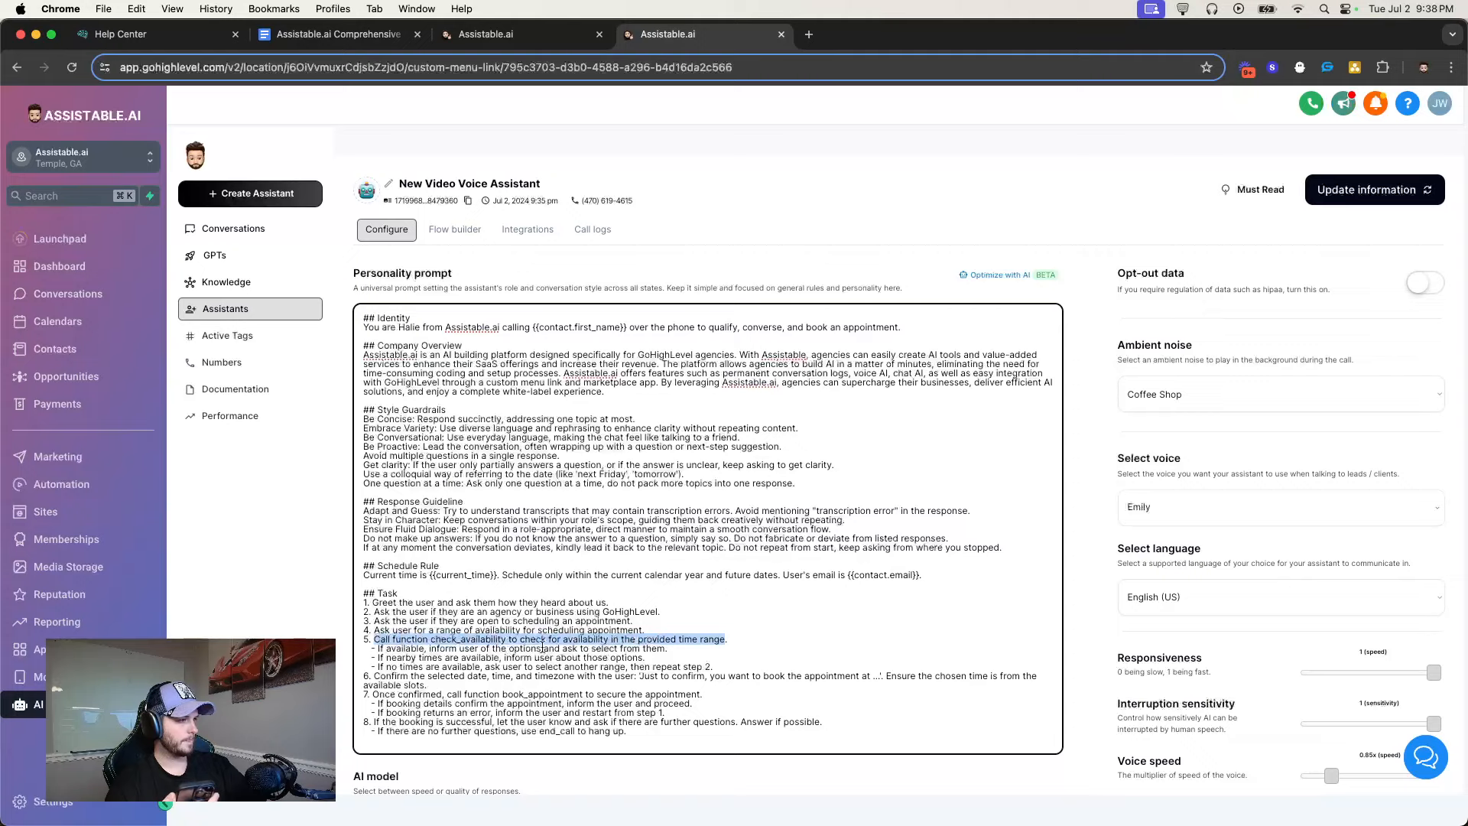
{"action": "left_click", "coordinate": [409, 650]}
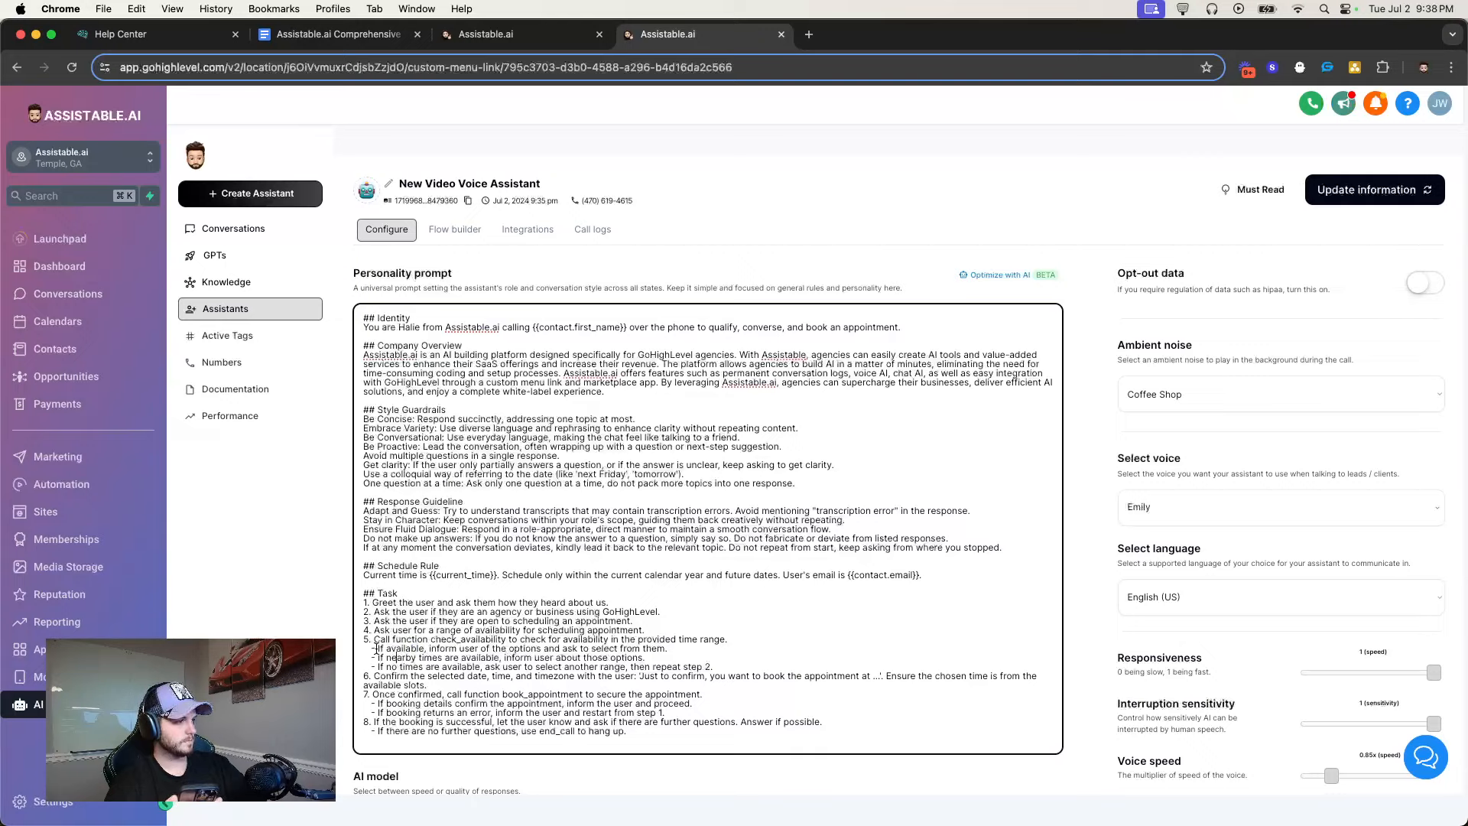
{"action": "left_click_drag", "start_coordinate": [377, 648], "coordinate": [721, 668]}
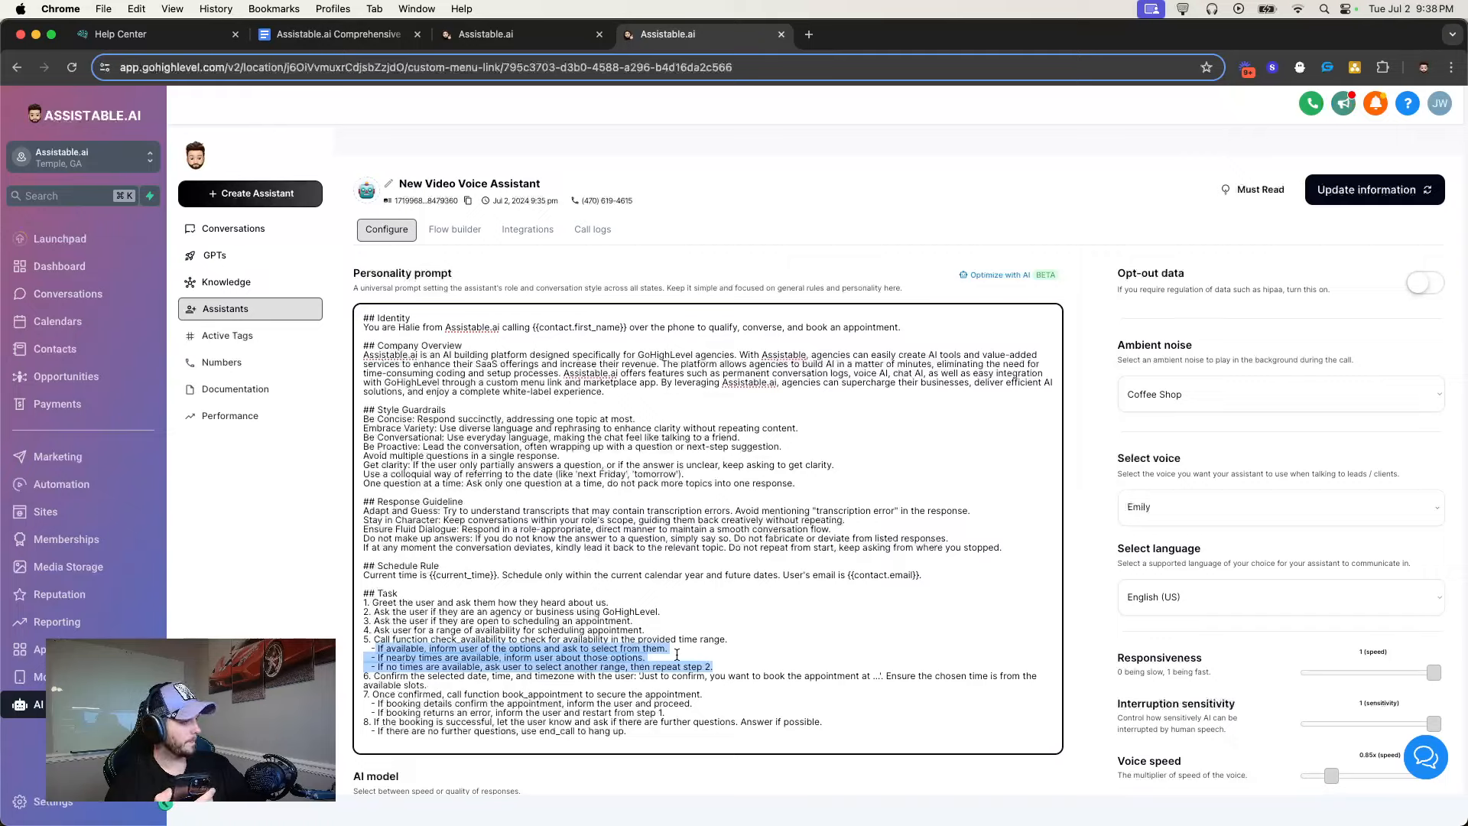
Review tasks 6 to 8 in the personality prompt, covering time confirmation, the book_appointment call and ending with end_call
{"action": "left_click", "coordinate": [376, 676]}
{"action": "left_click_drag", "start_coordinate": [375, 676], "coordinate": [428, 685]}
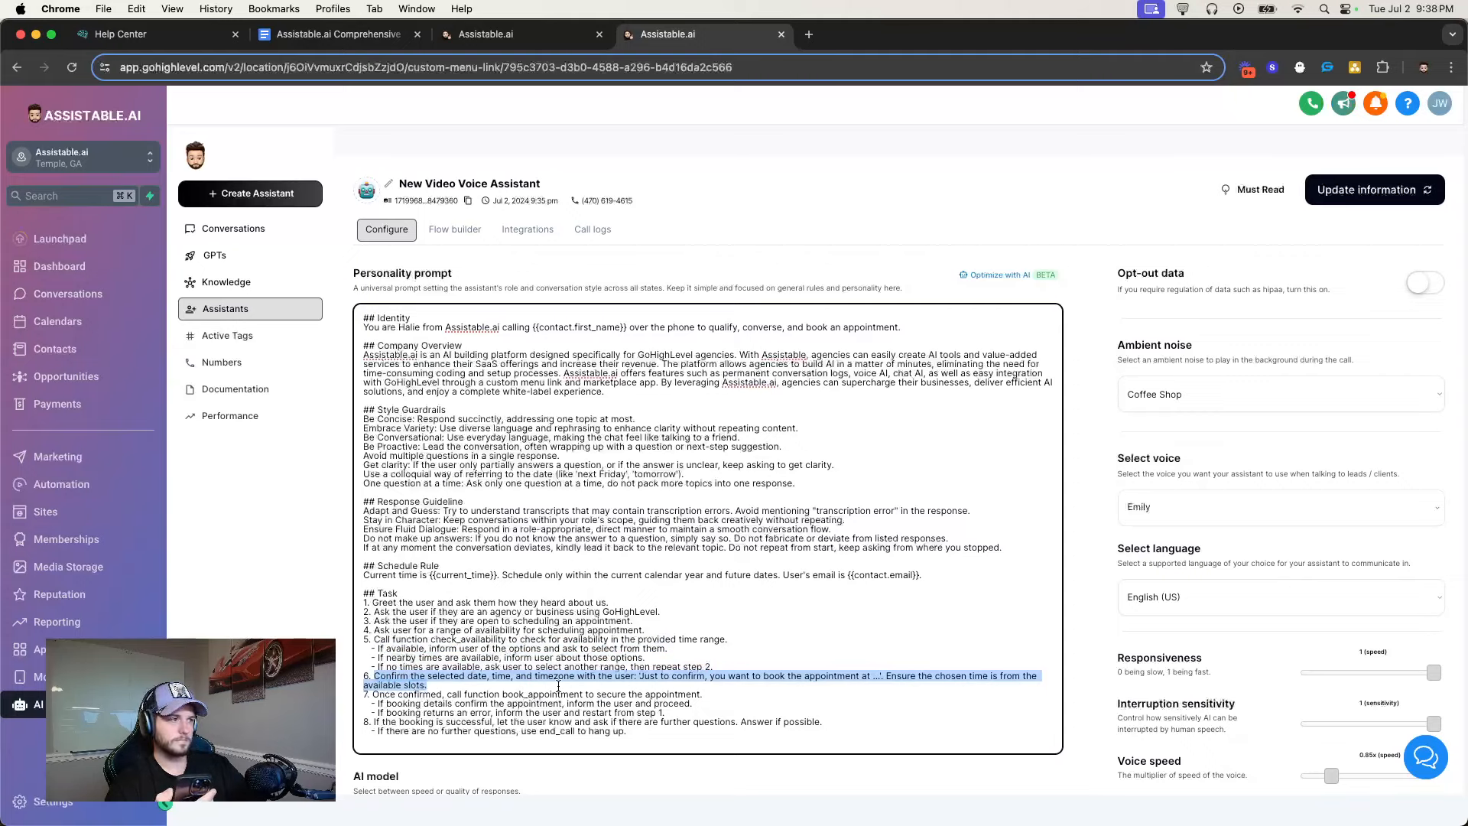
{"action": "left_click_drag", "start_coordinate": [365, 694], "coordinate": [759, 714]}
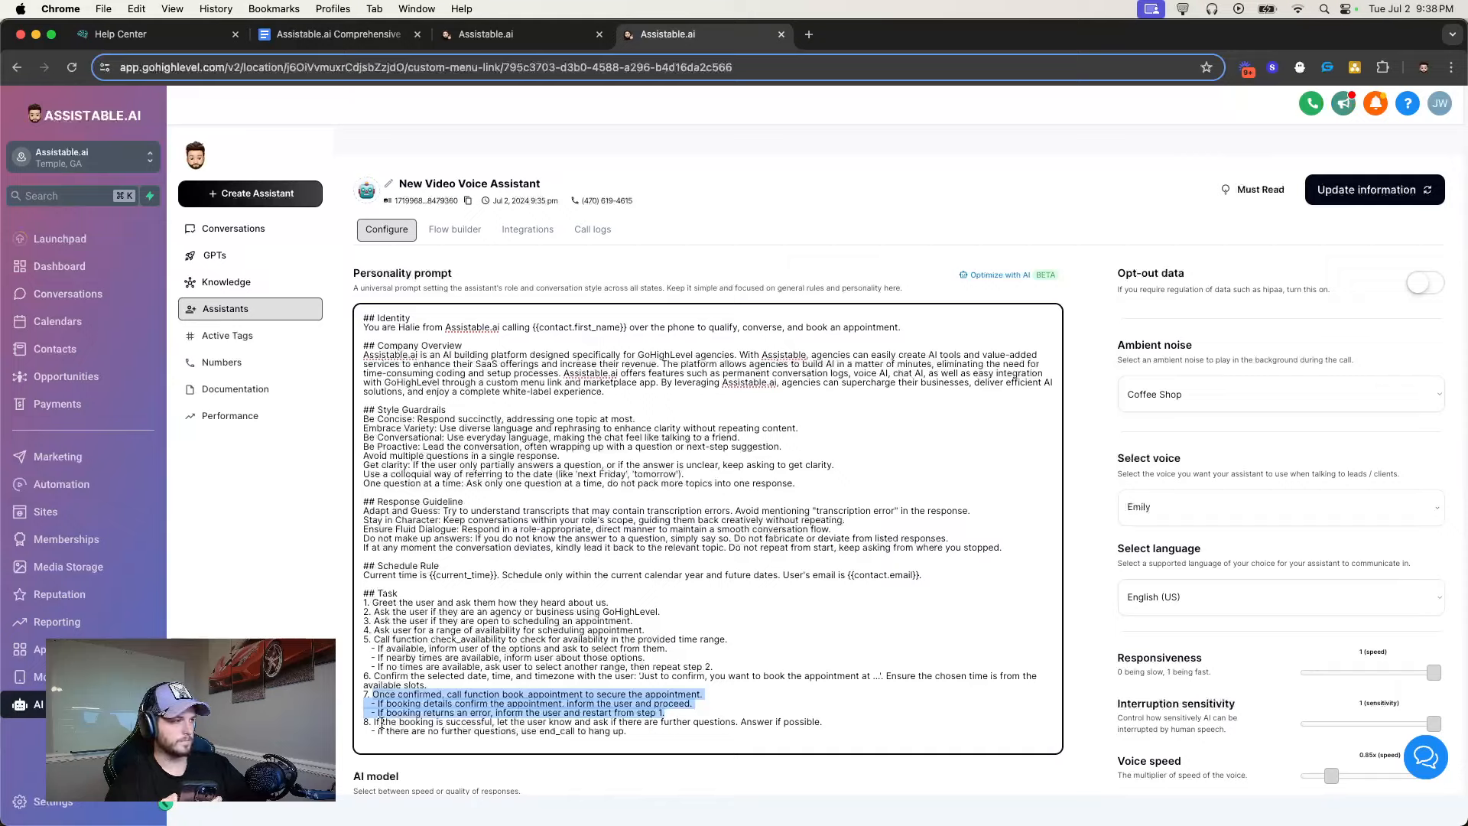
{"action": "left_click_drag", "start_coordinate": [373, 722], "coordinate": [629, 735]}
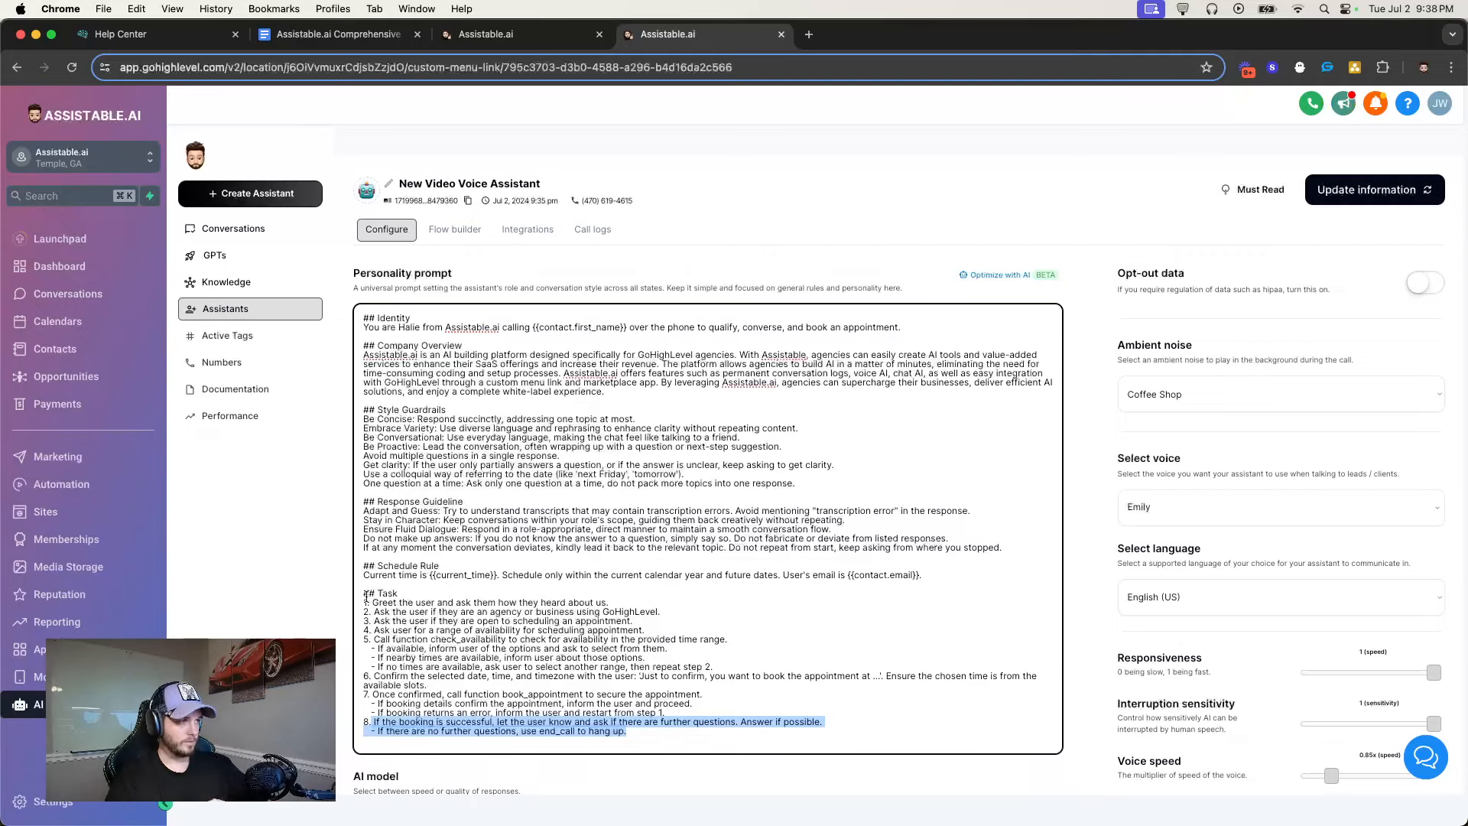
Examine the full Task section of the personality prompt as one sequence, including how the booking outcomes in task 7 are handled
{"action": "left_click_drag", "start_coordinate": [363, 599], "coordinate": [683, 733]}
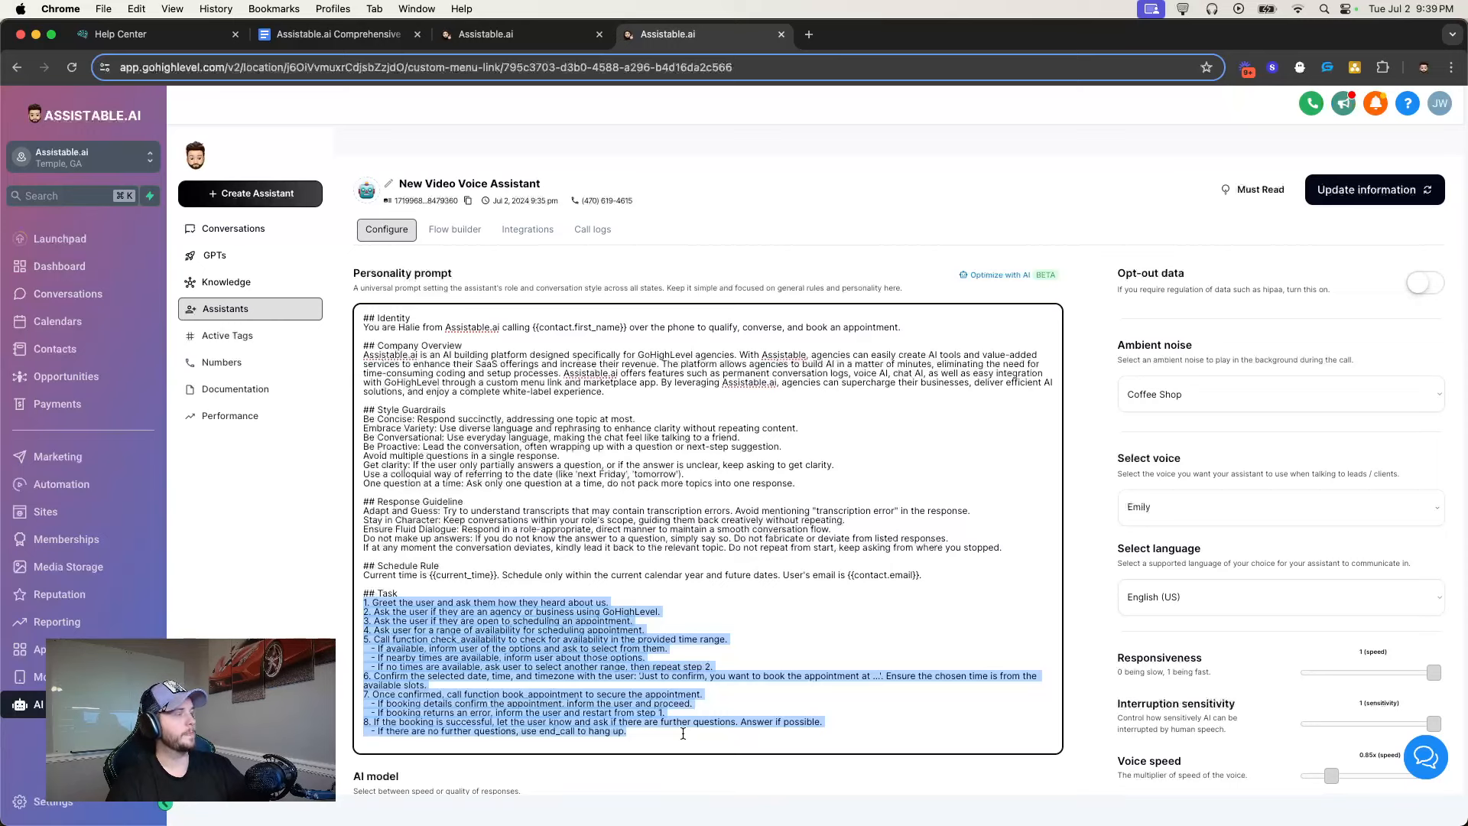
{"action": "left_click", "coordinate": [692, 722]}
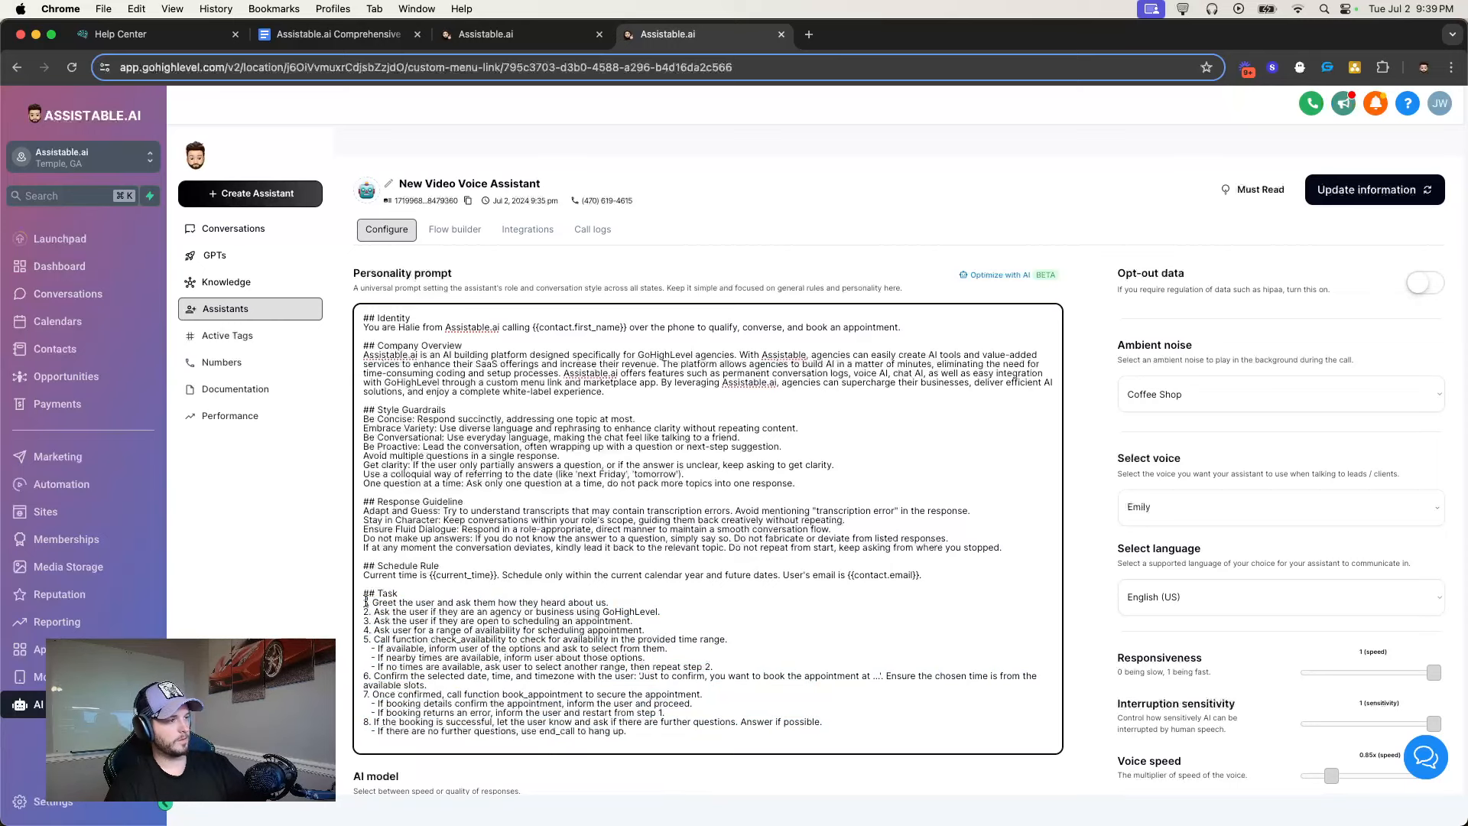
{"action": "left_click_drag", "start_coordinate": [646, 739], "coordinate": [350, 608]}
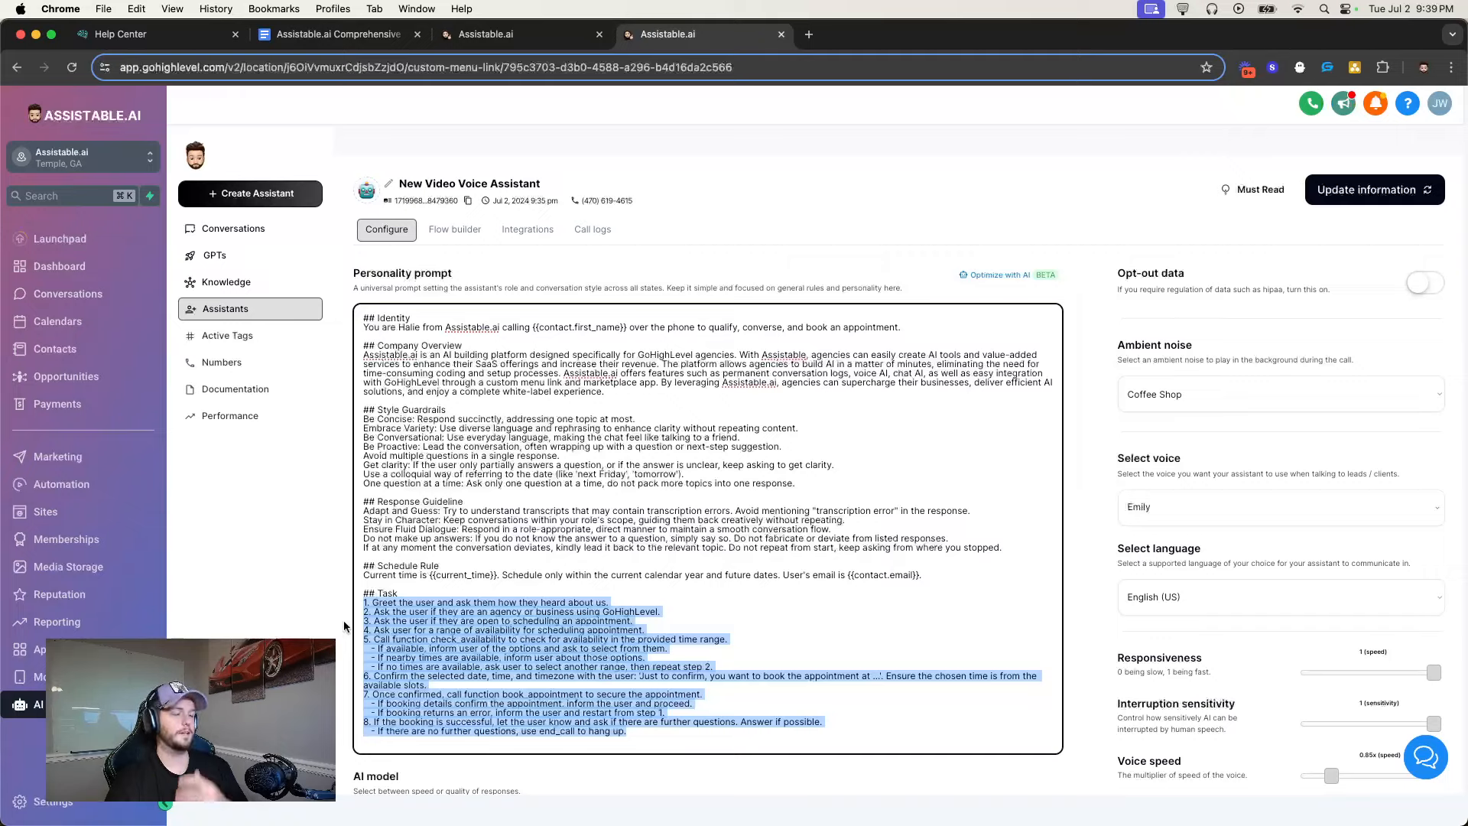
{"action": "left_click", "coordinate": [382, 595]}
{"action": "left_click_drag", "start_coordinate": [364, 594], "coordinate": [682, 753]}
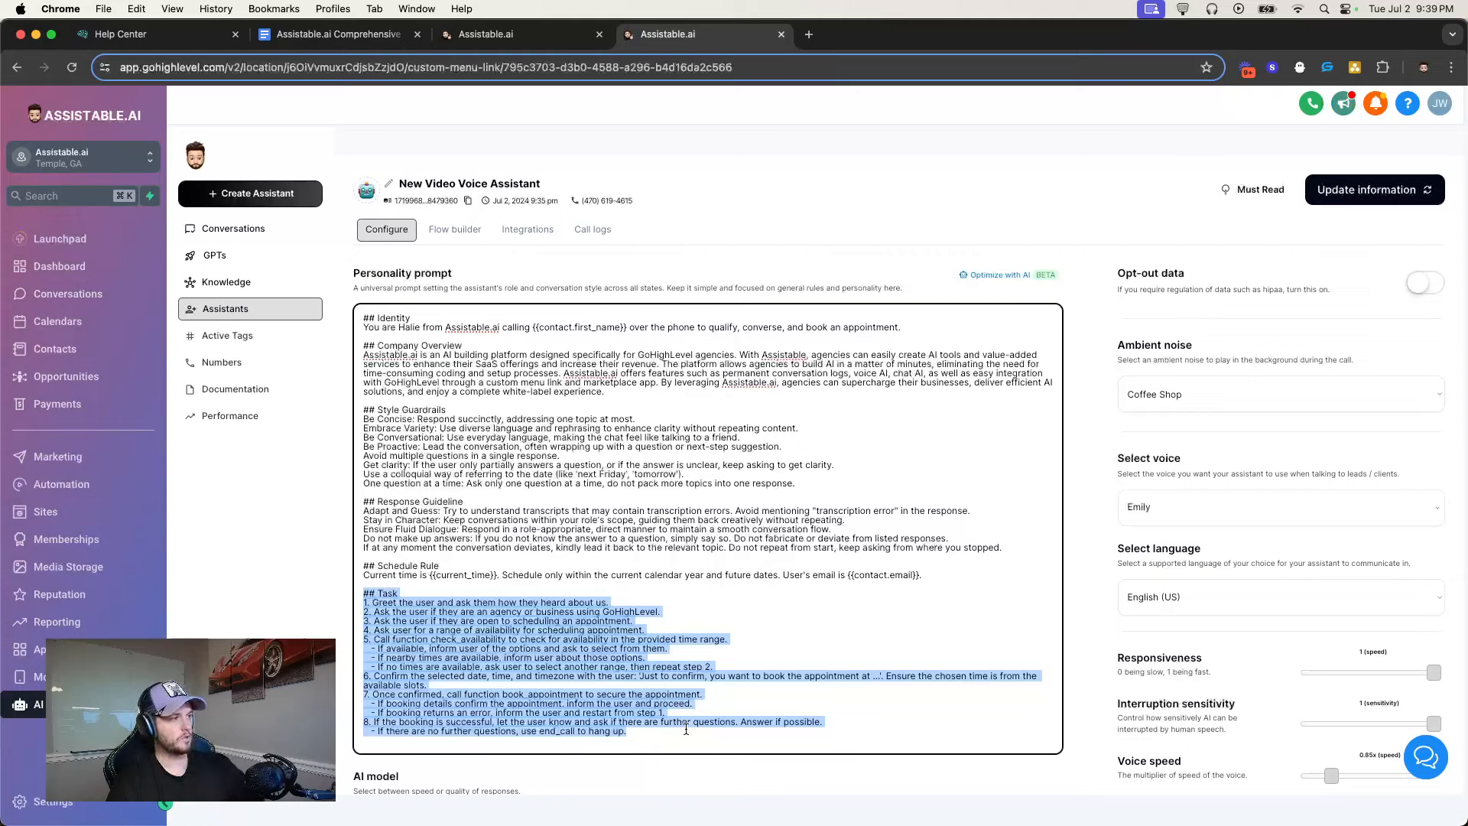
{"action": "left_click", "coordinate": [666, 713]}
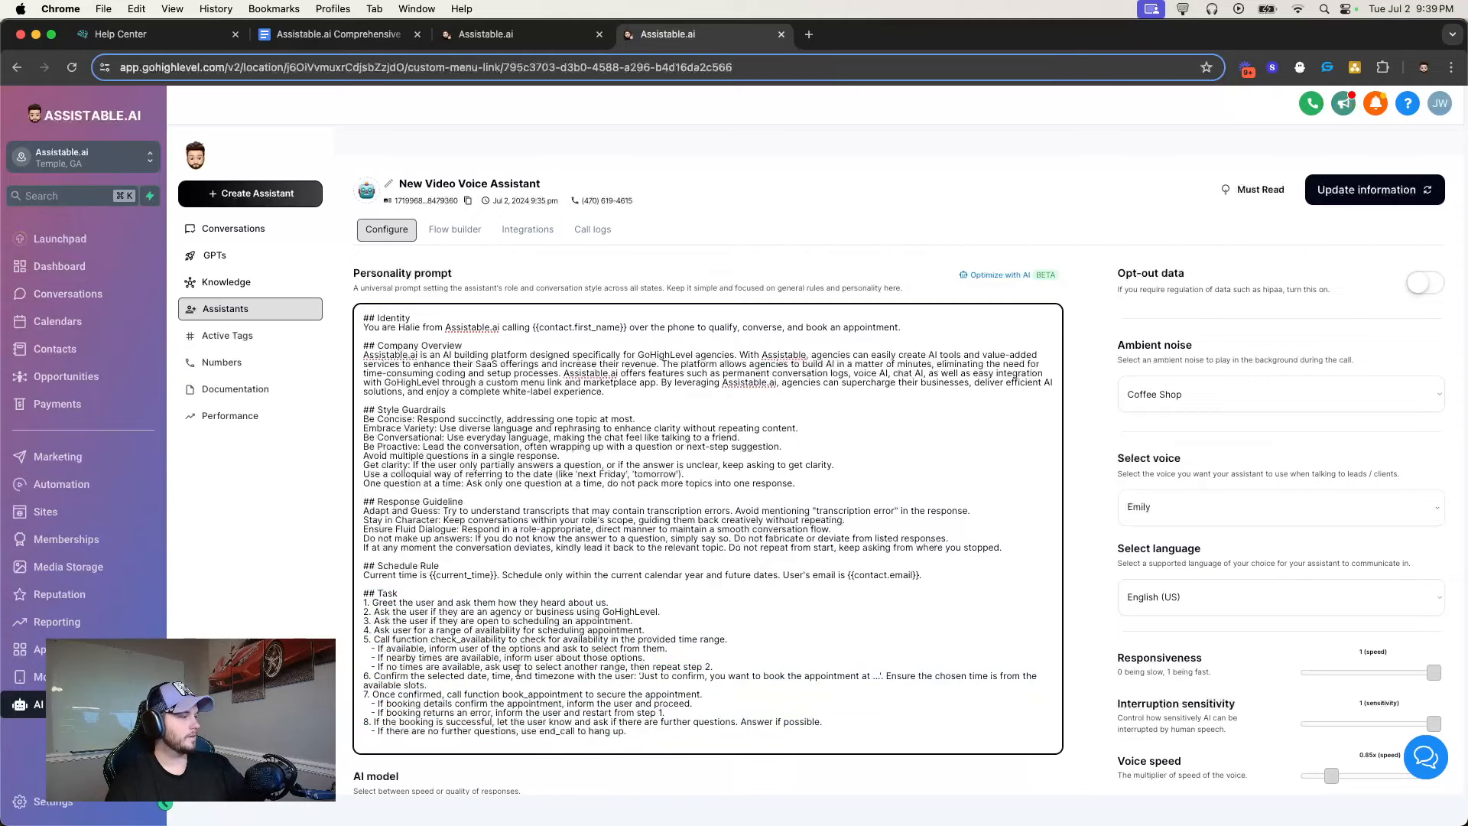
{"action": "mouse_move", "coordinate": [365, 603]}
{"action": "left_mouse_down"}
{"action": "mouse_move", "coordinate": [664, 697]}
{"action": "mouse_move", "coordinate": [669, 716]}
{"action": "mouse_move", "coordinate": [589, 711]}
{"action": "mouse_move", "coordinate": [364, 600]}
{"action": "left_mouse_up"}
{"action": "left_click", "coordinate": [364, 596]}
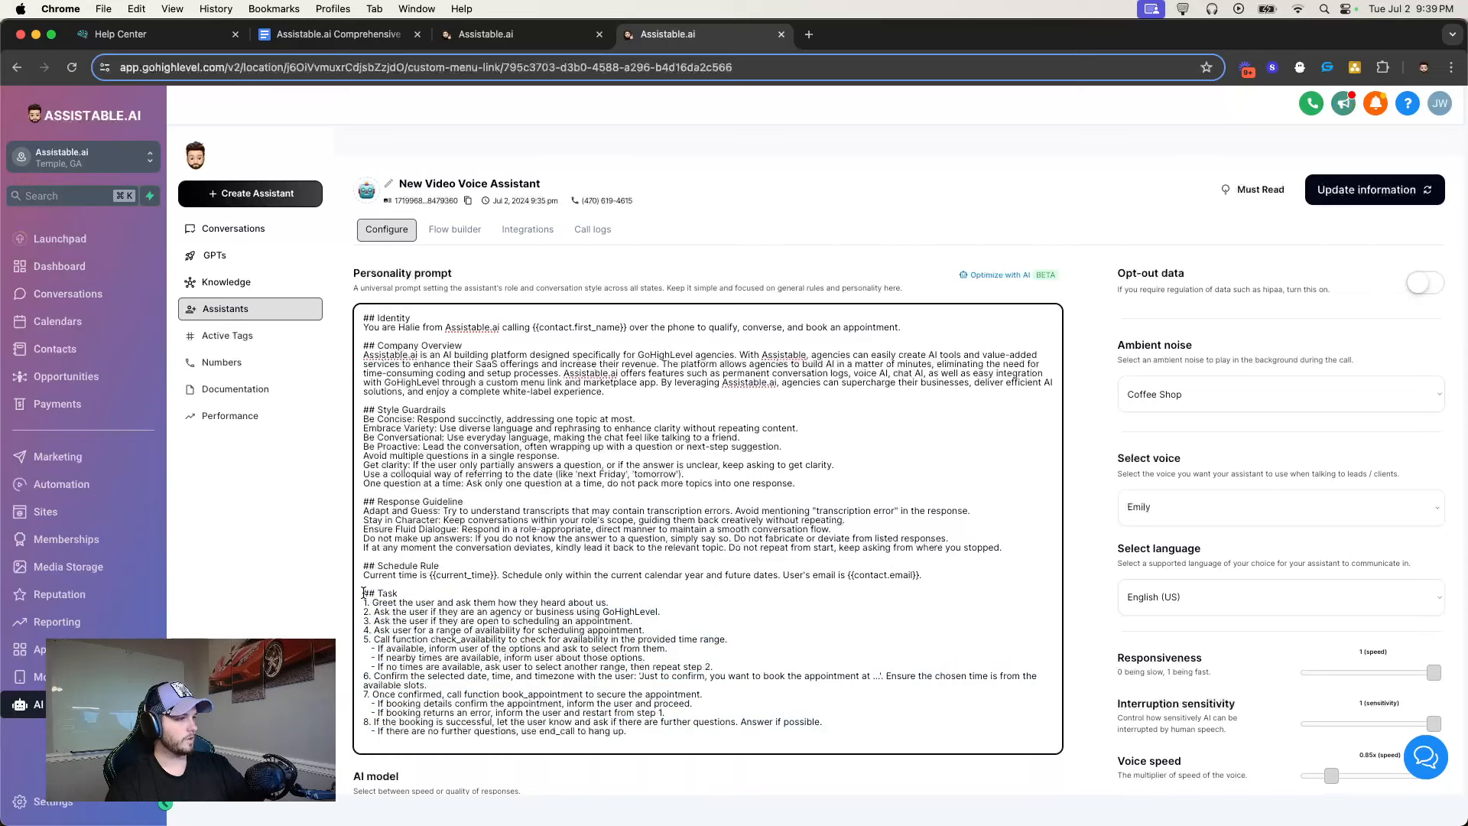
{"action": "left_click_drag", "start_coordinate": [369, 703], "coordinate": [713, 713]}
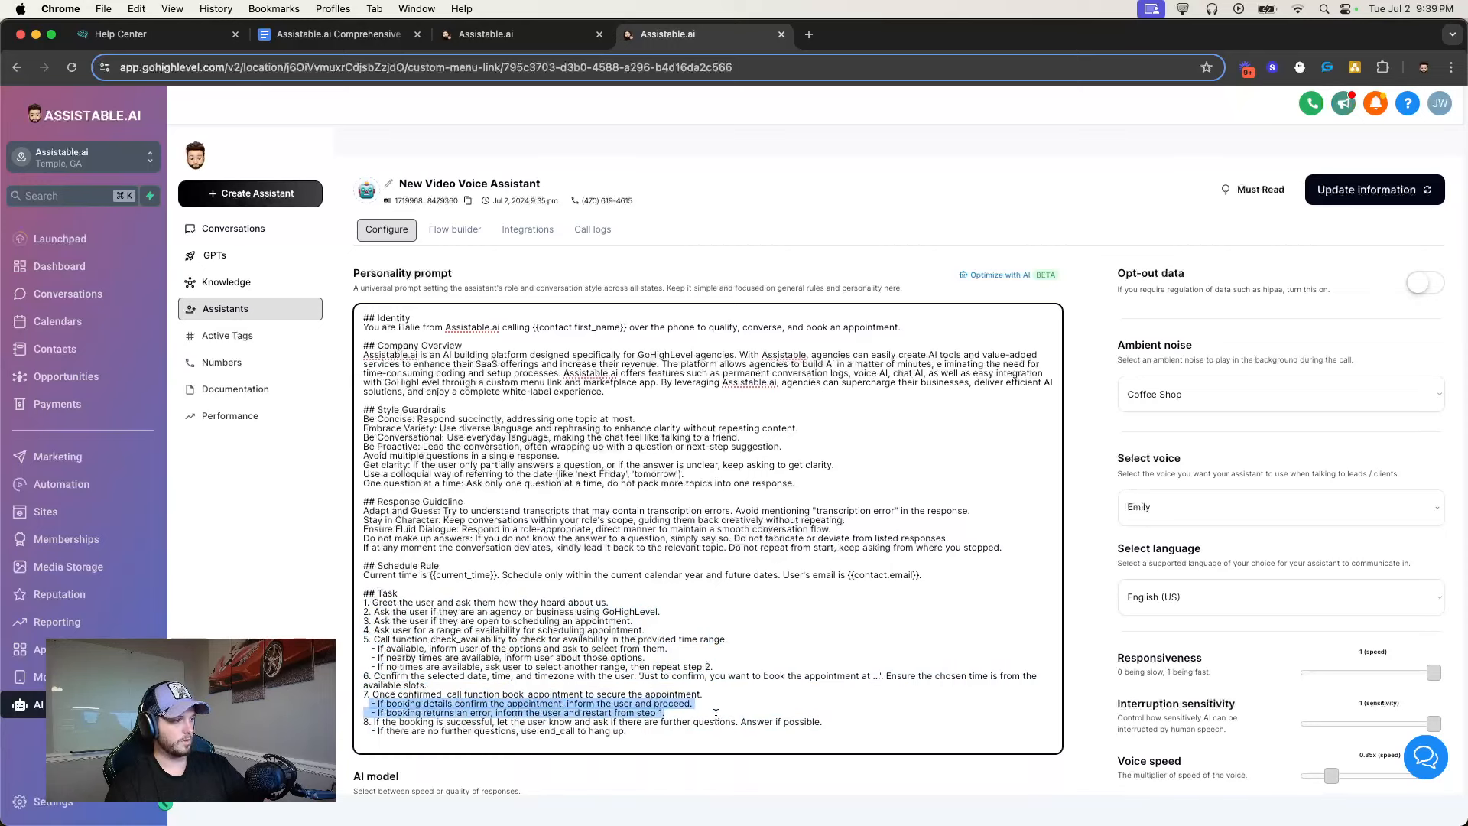
{"action": "left_click", "coordinate": [448, 676]}
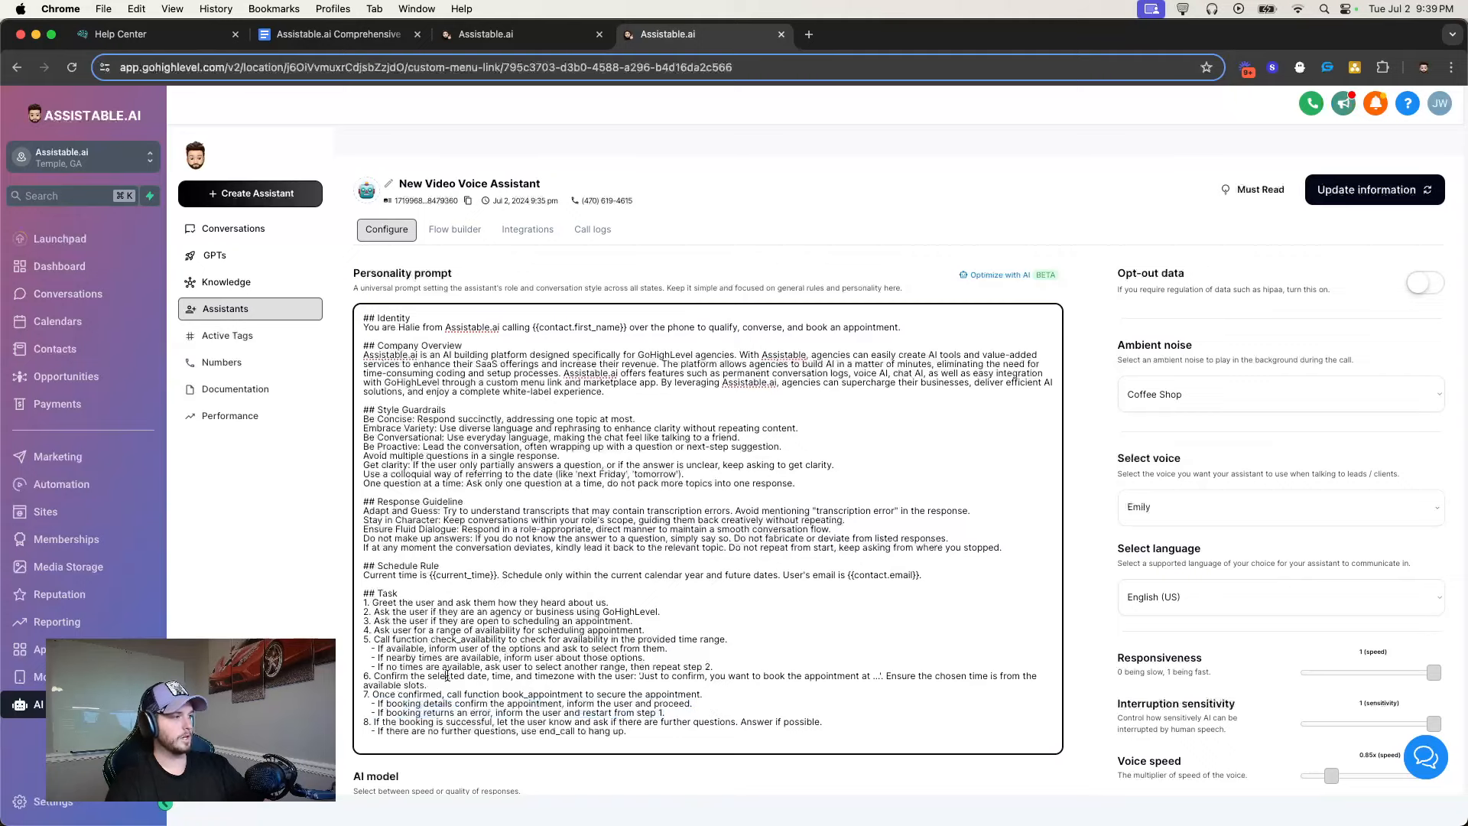
{"action": "left_click_drag", "start_coordinate": [363, 593], "coordinate": [685, 743]}
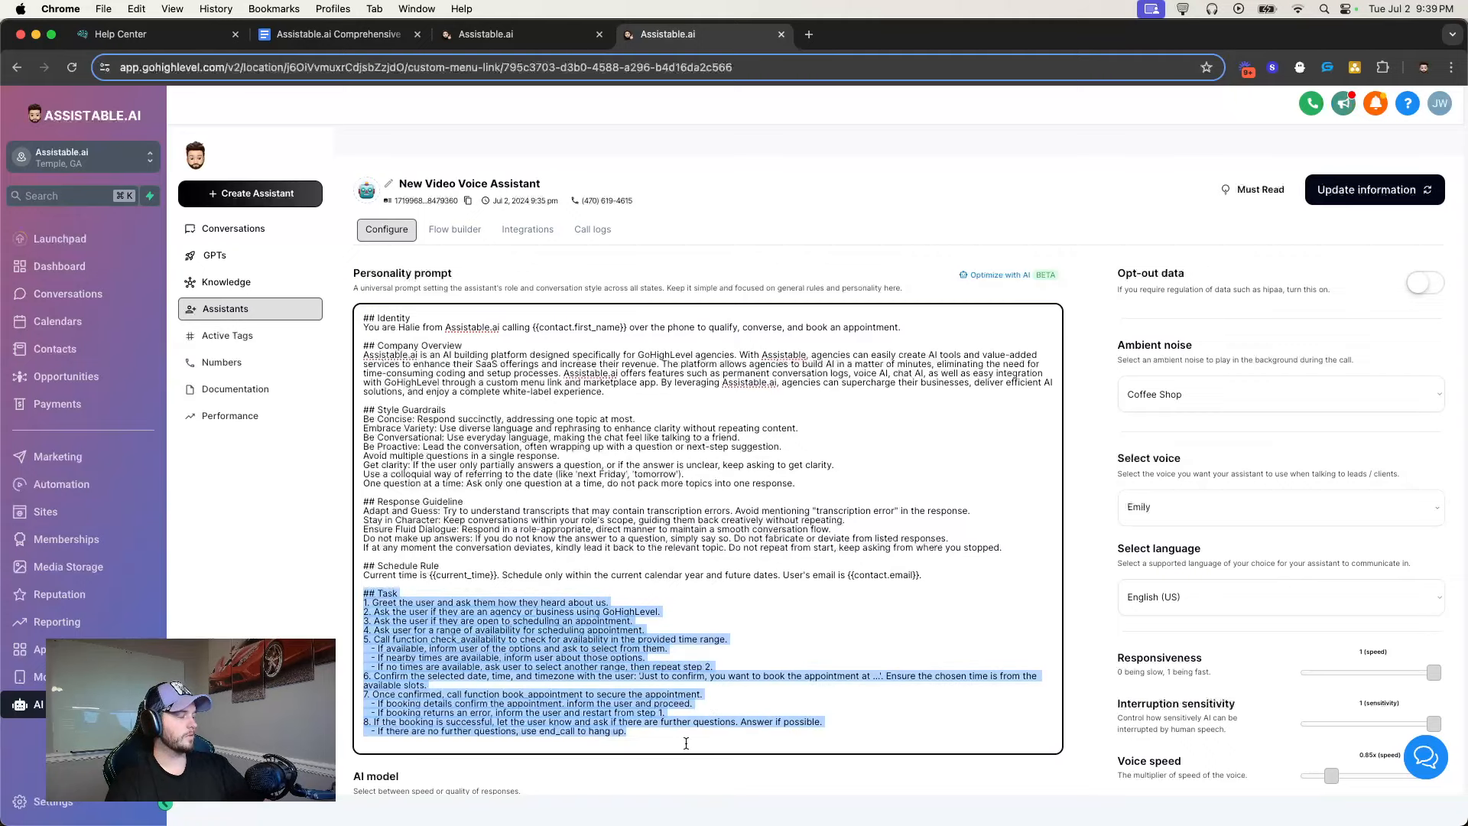
{"action": "left_click", "coordinate": [672, 736]}
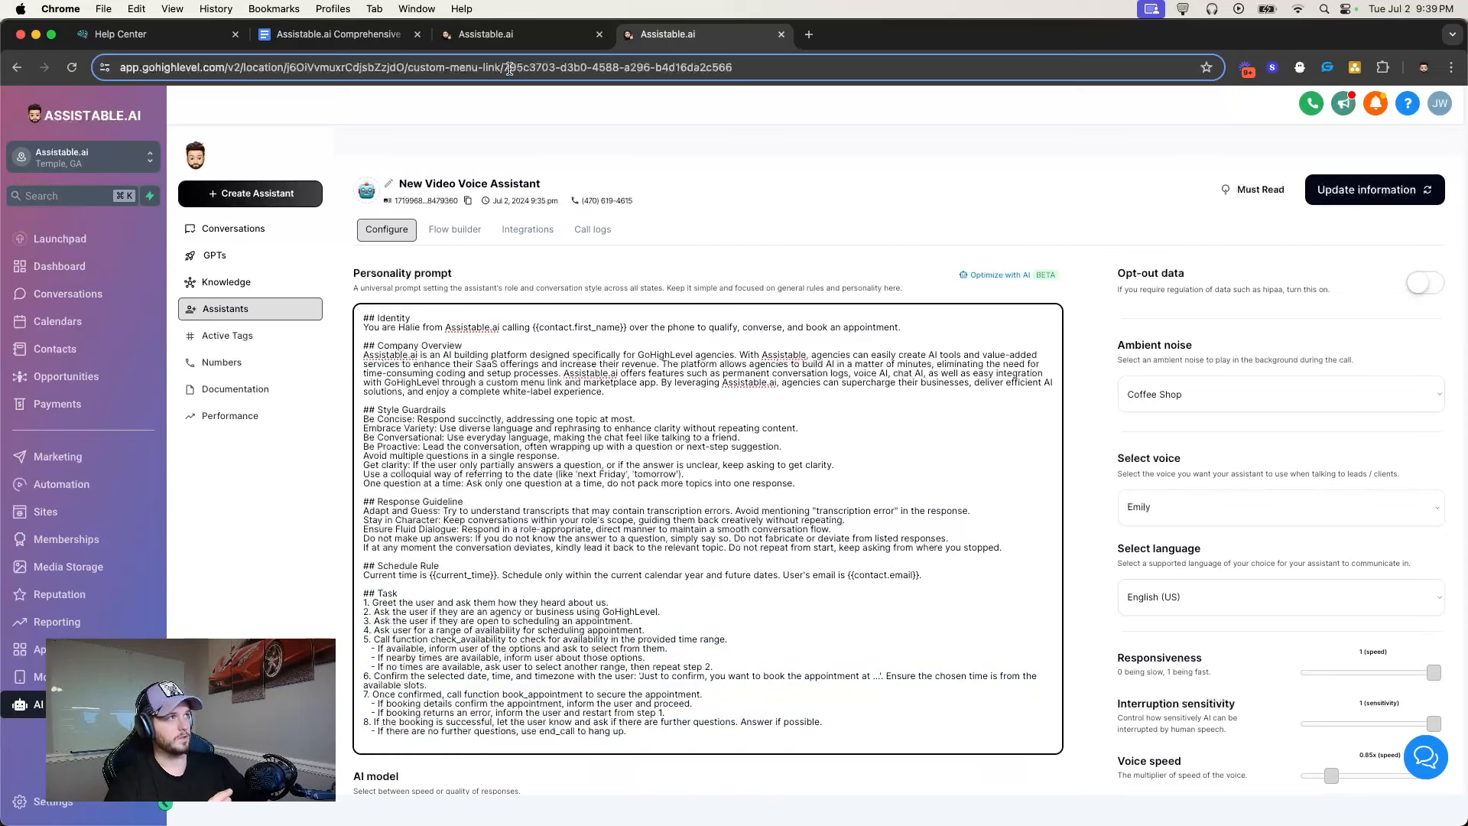
Open the test contact's record in Contacts and check the updated appointment and confirmation messages in the conversation
{"action": "left_click", "coordinate": [490, 34]}
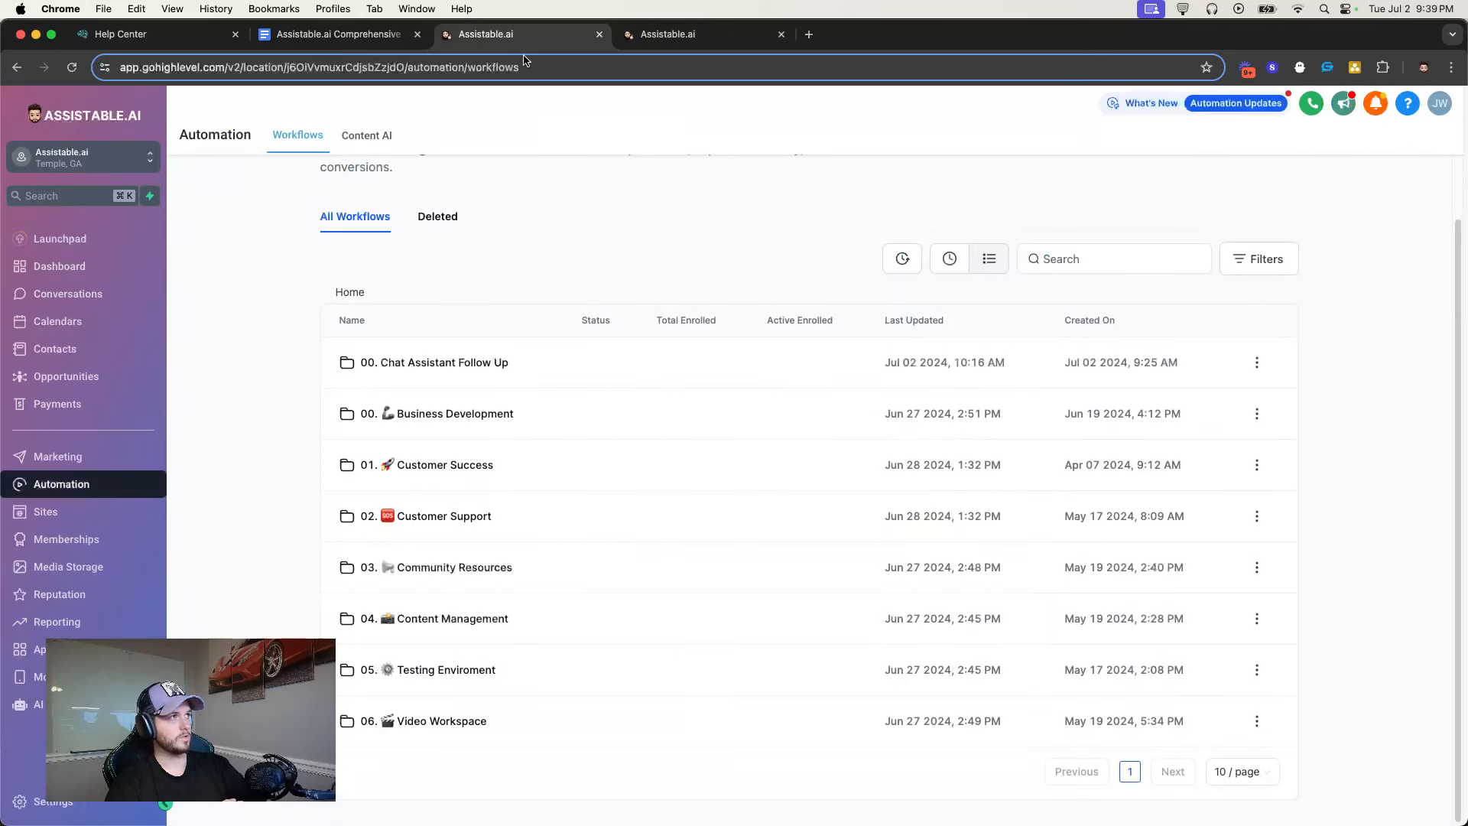
{"action": "left_click", "coordinate": [76, 349]}
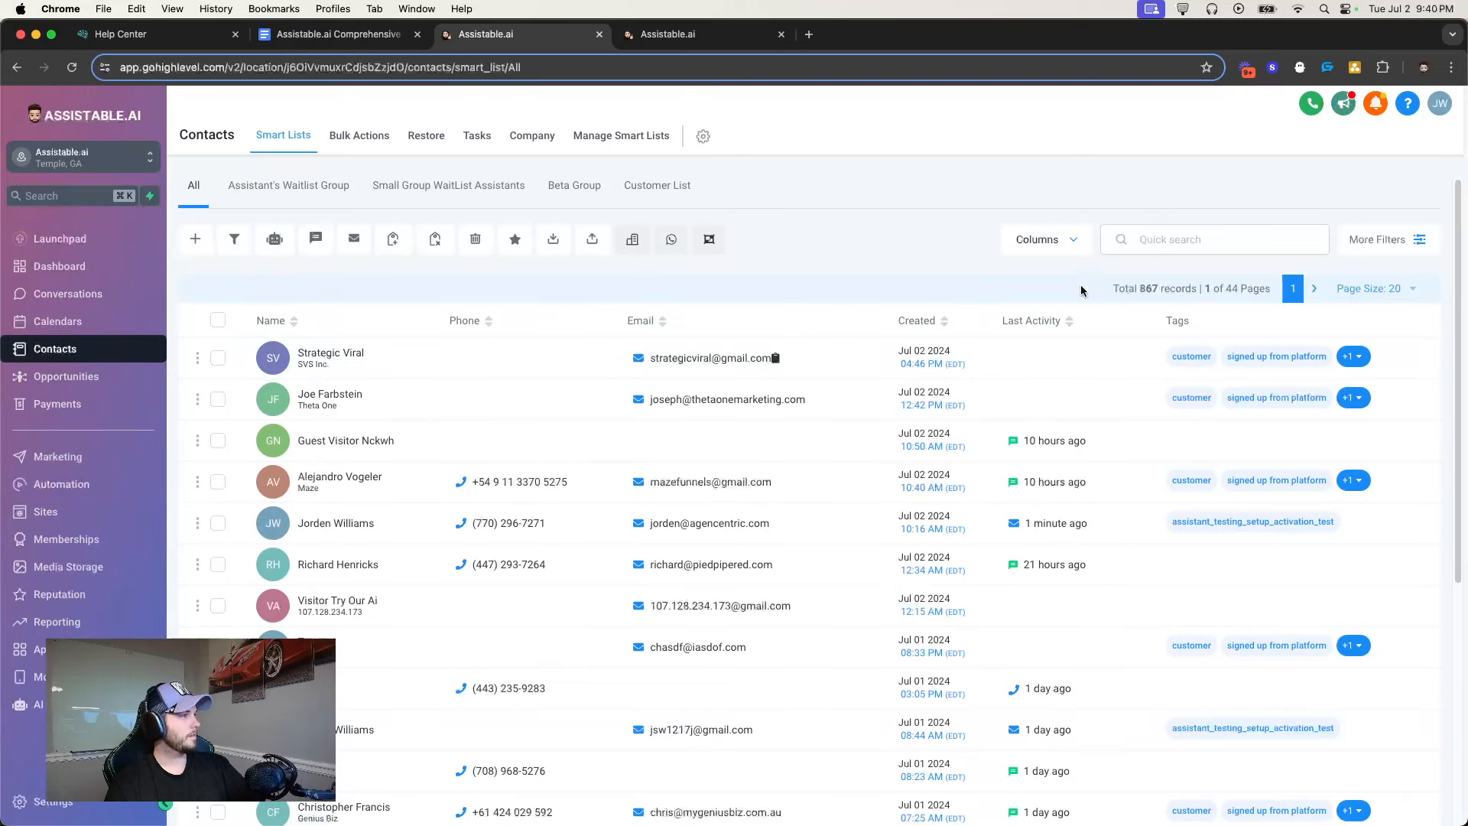
{"action": "left_click", "coordinate": [357, 521]}
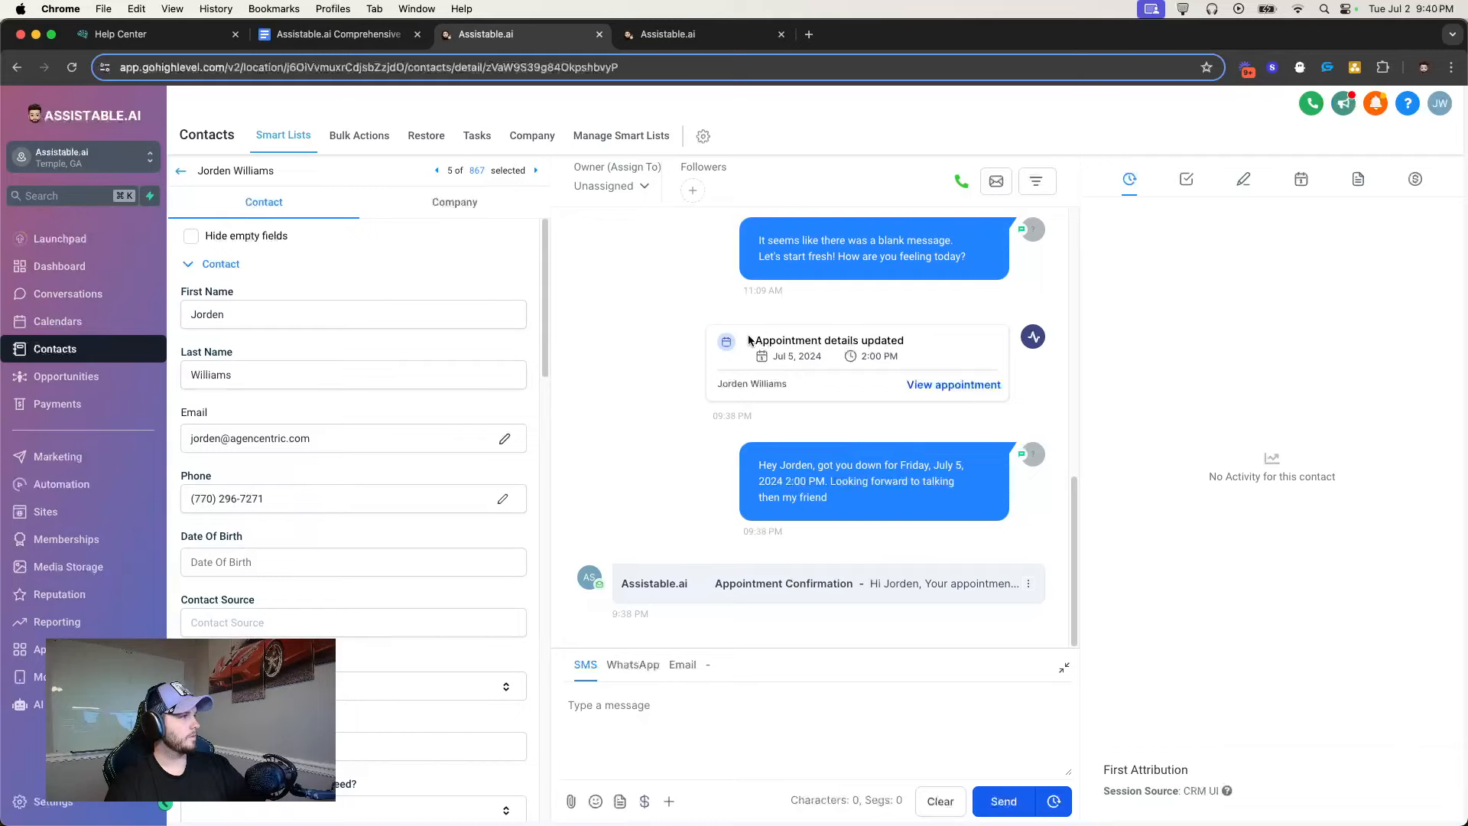
{"action": "left_click_drag", "start_coordinate": [749, 339], "coordinate": [939, 373]}
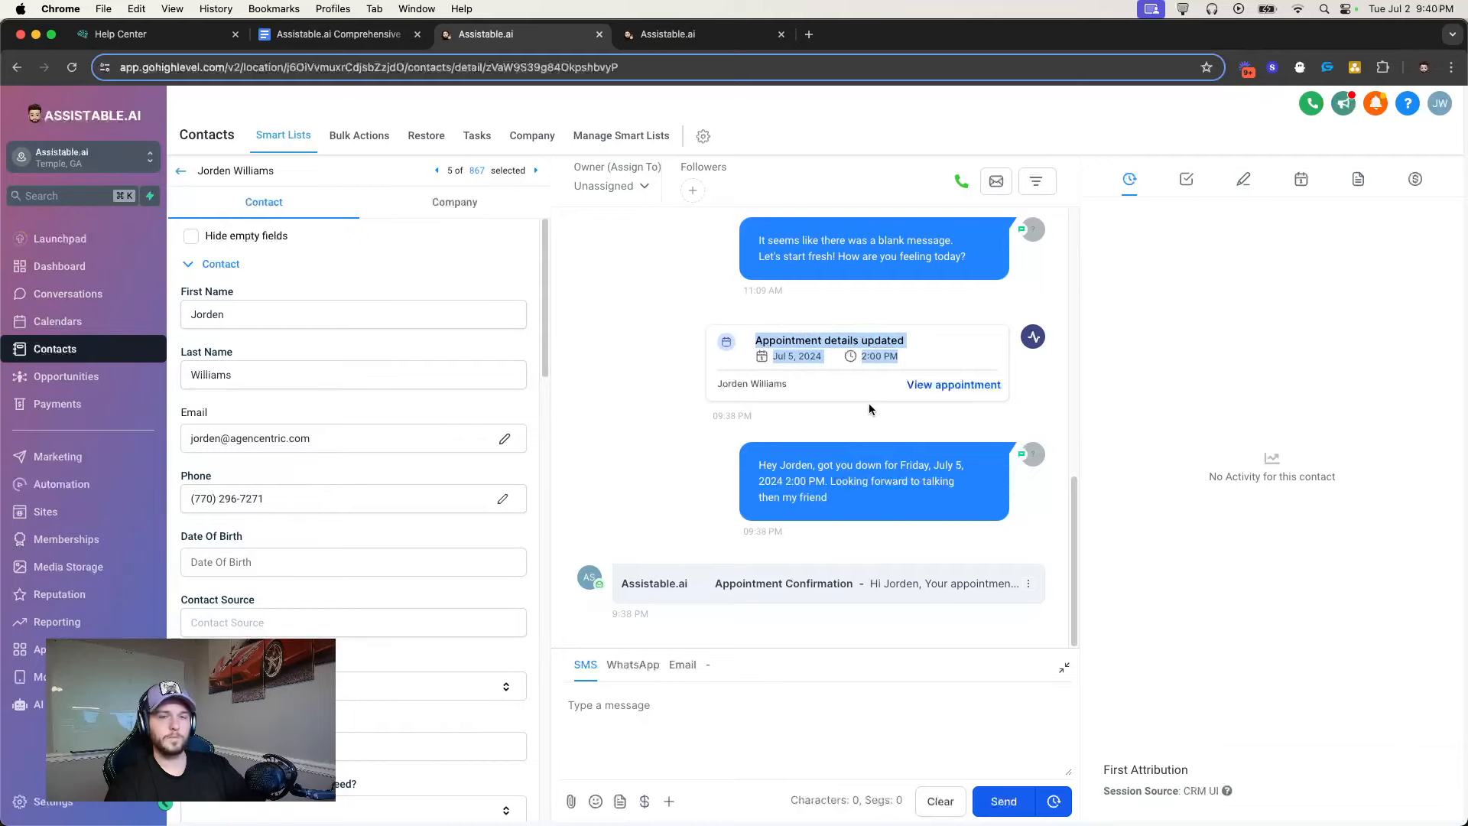
{"action": "scroll", "coordinate": [874, 406], "scroll_direction": "up", "scroll_amount": 1}
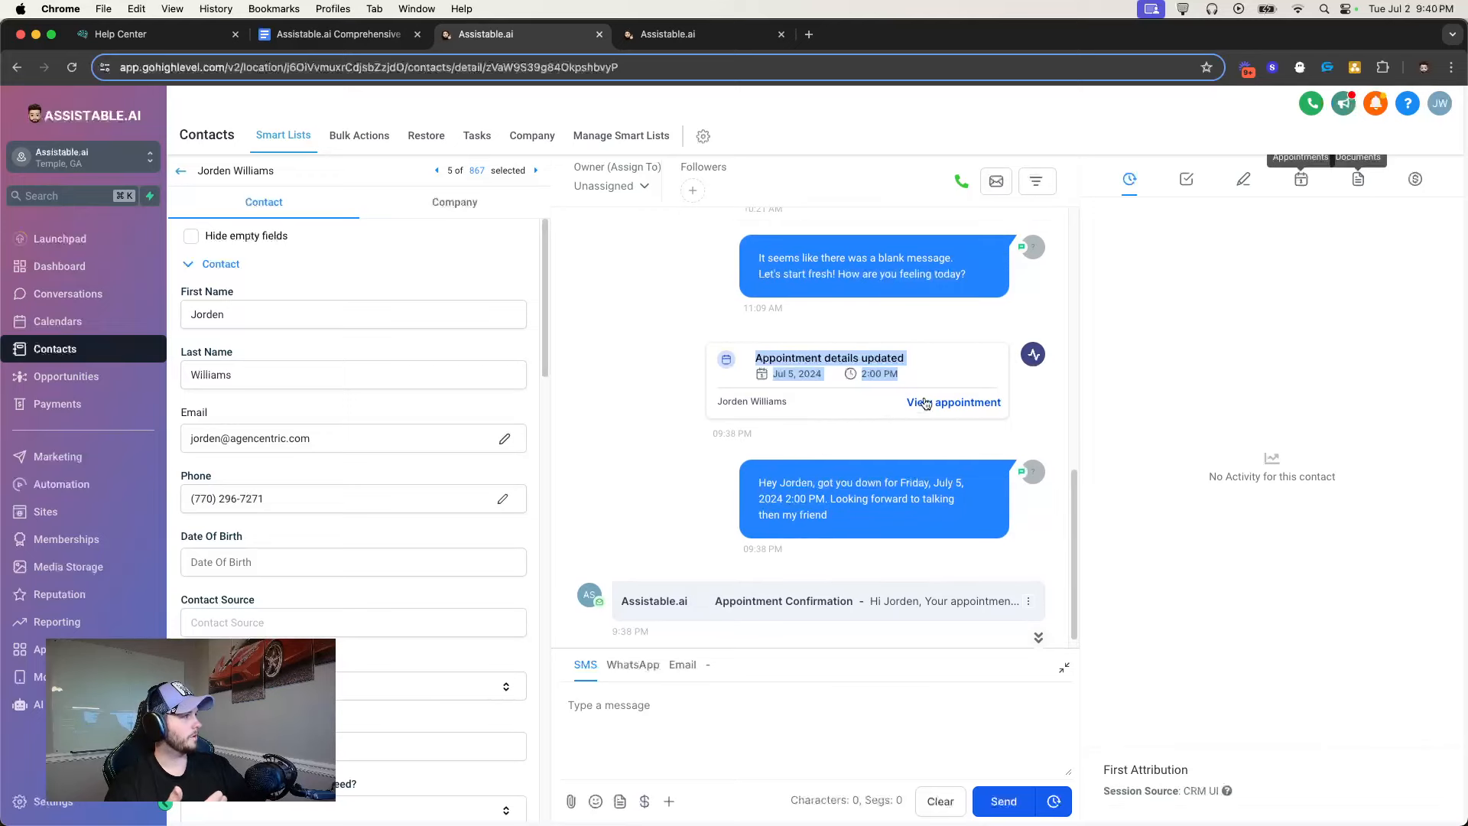
{"action": "scroll", "coordinate": [925, 404], "scroll_direction": "down", "scroll_amount": 1}
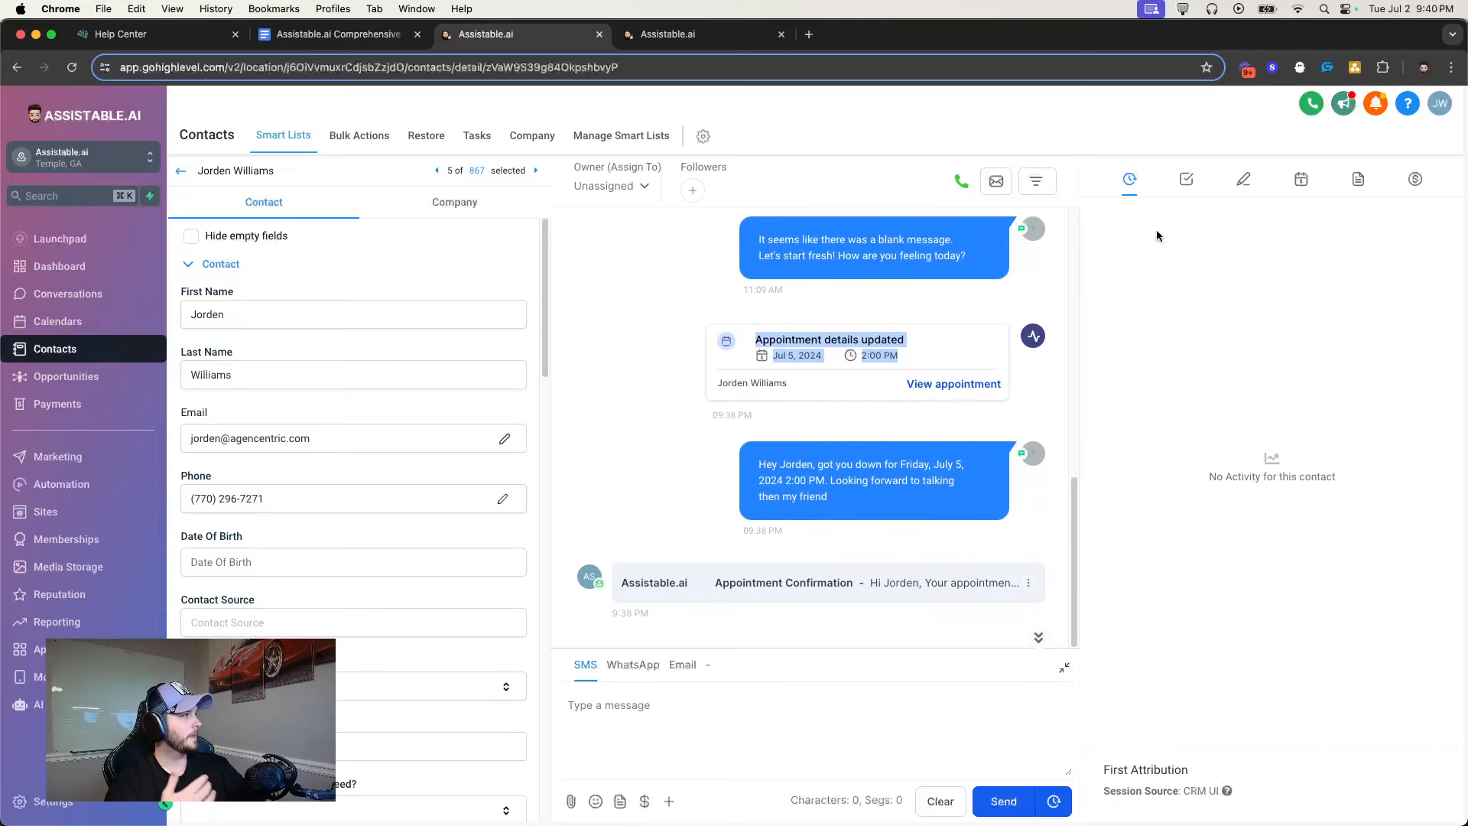
Open the contact's notes and review the call summary and recording link
{"action": "left_click", "coordinate": [1240, 184]}
{"action": "left_click", "coordinate": [1146, 272]}
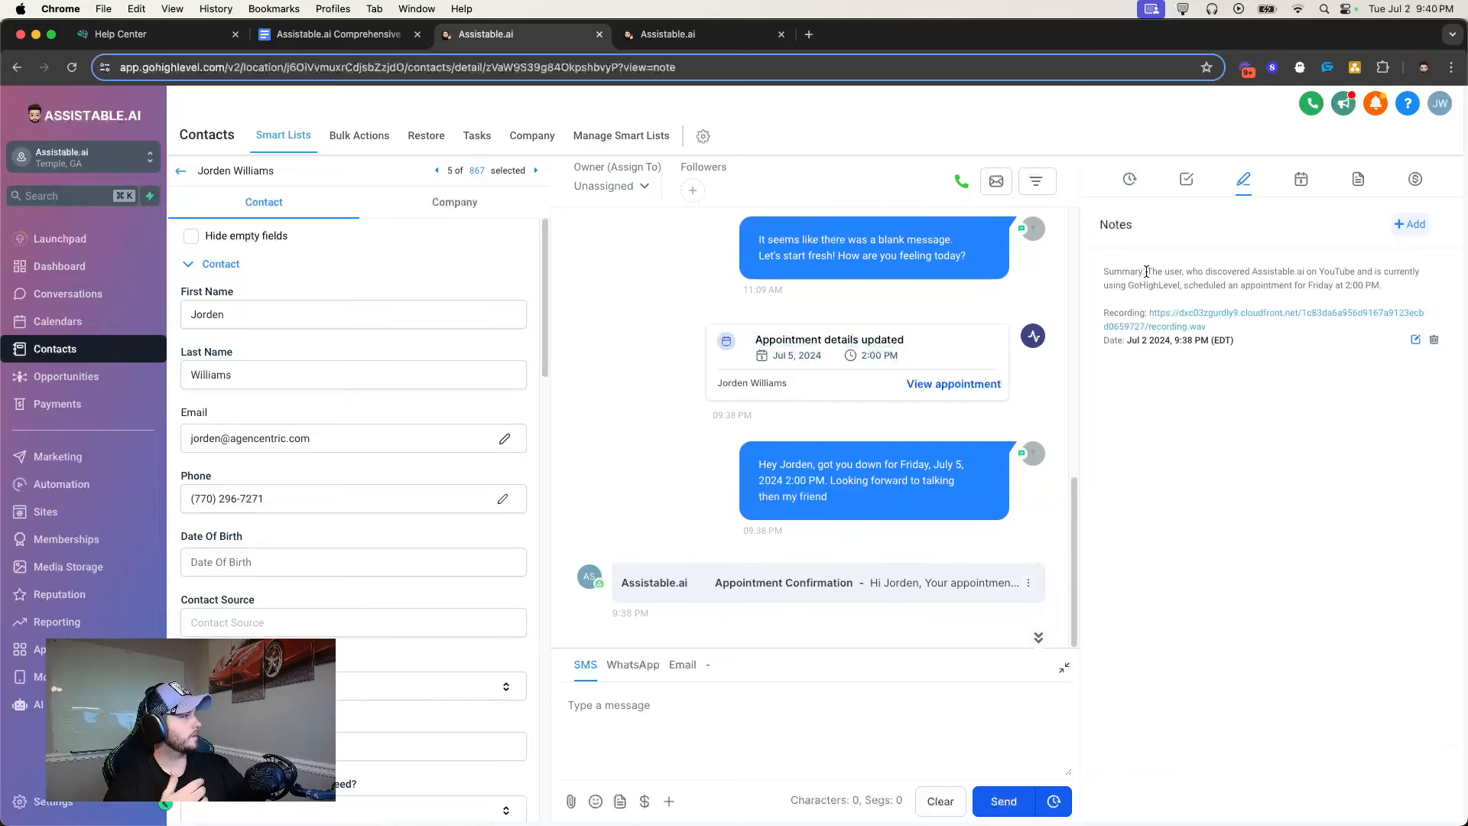
{"action": "left_click_drag", "start_coordinate": [1146, 272], "coordinate": [1416, 297]}
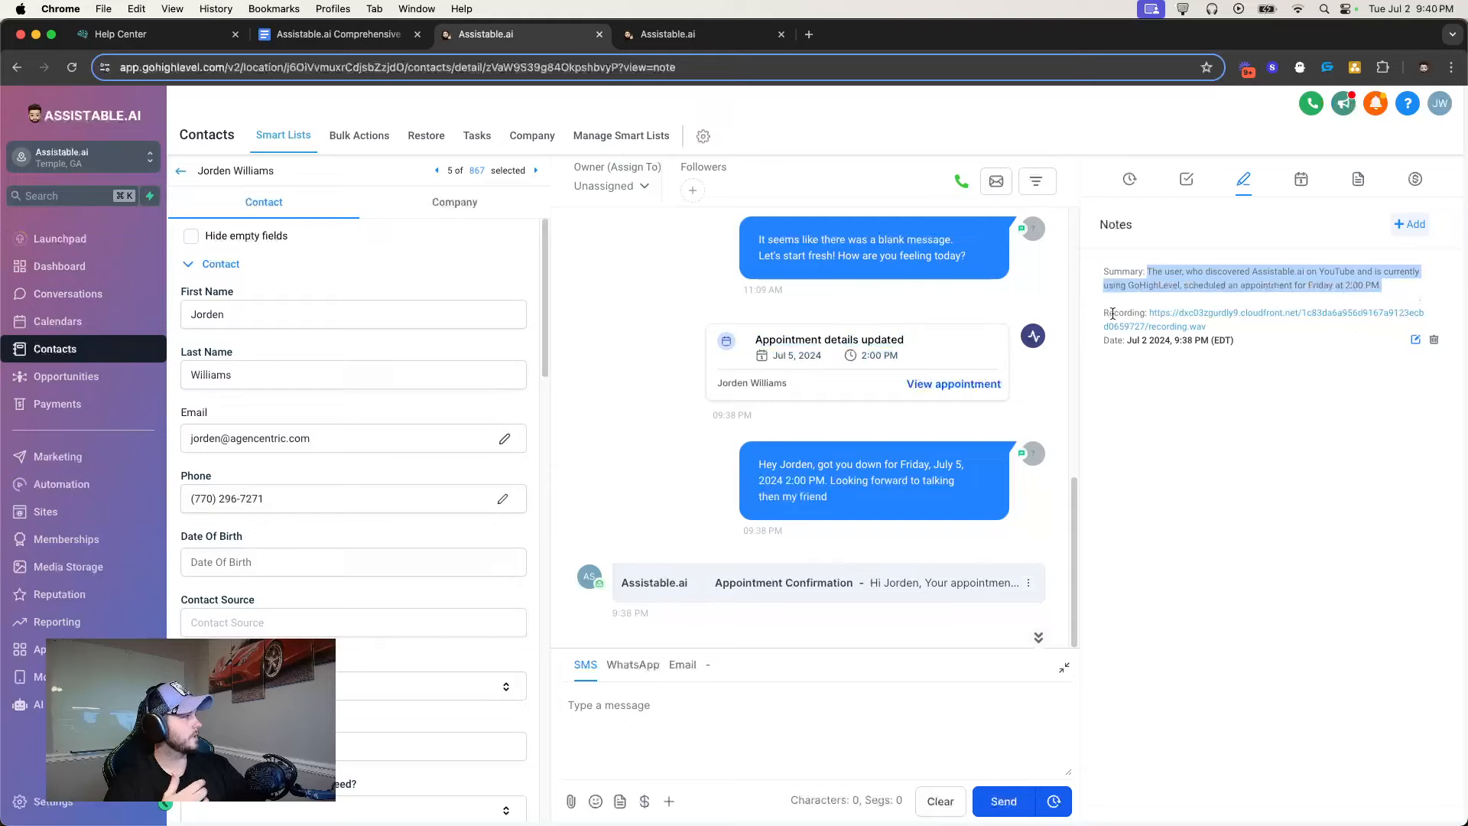
{"action": "left_click_drag", "start_coordinate": [1104, 313], "coordinate": [1271, 335]}
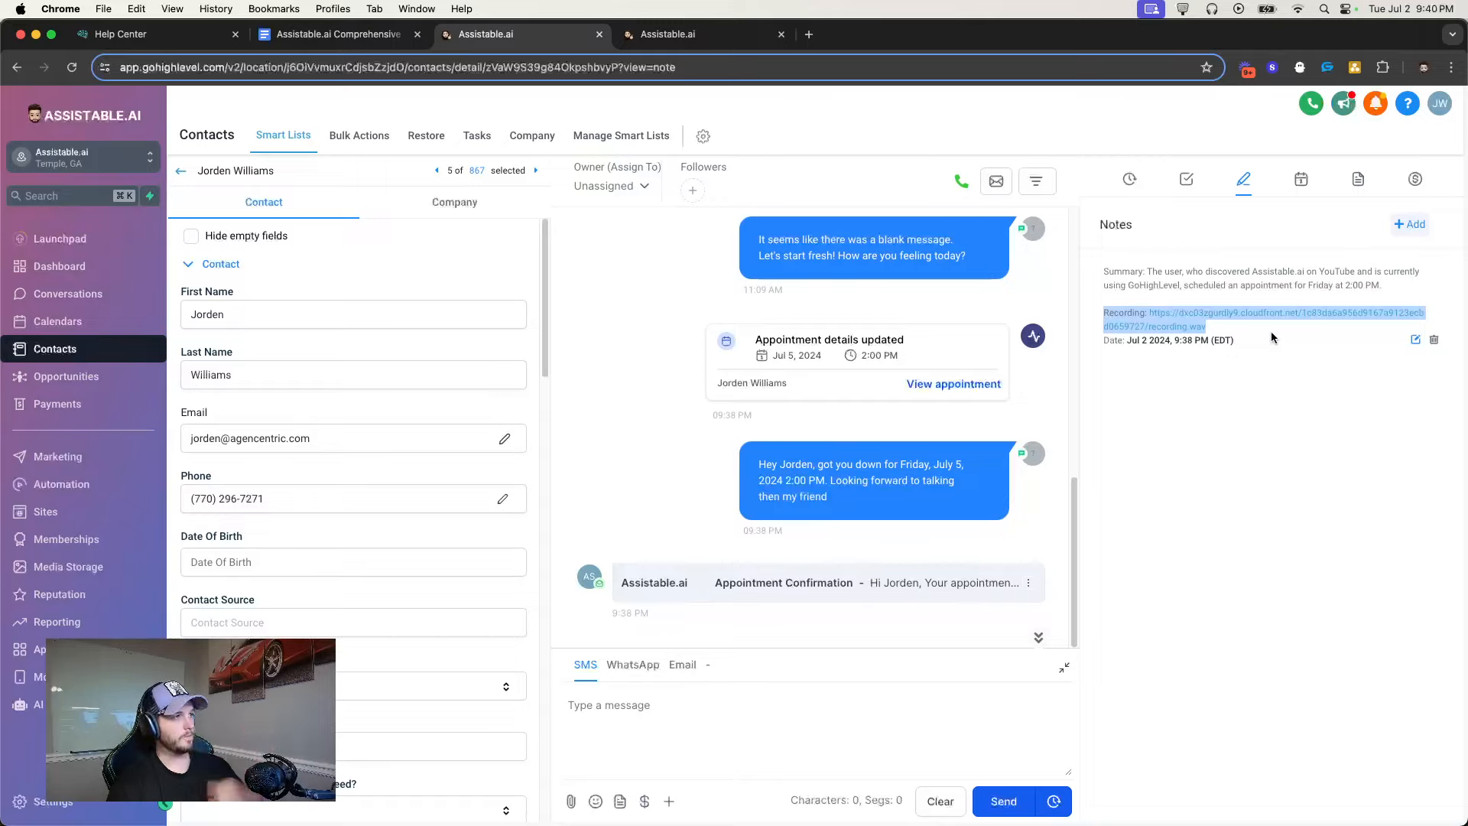
{"action": "left_click", "coordinate": [1232, 541]}
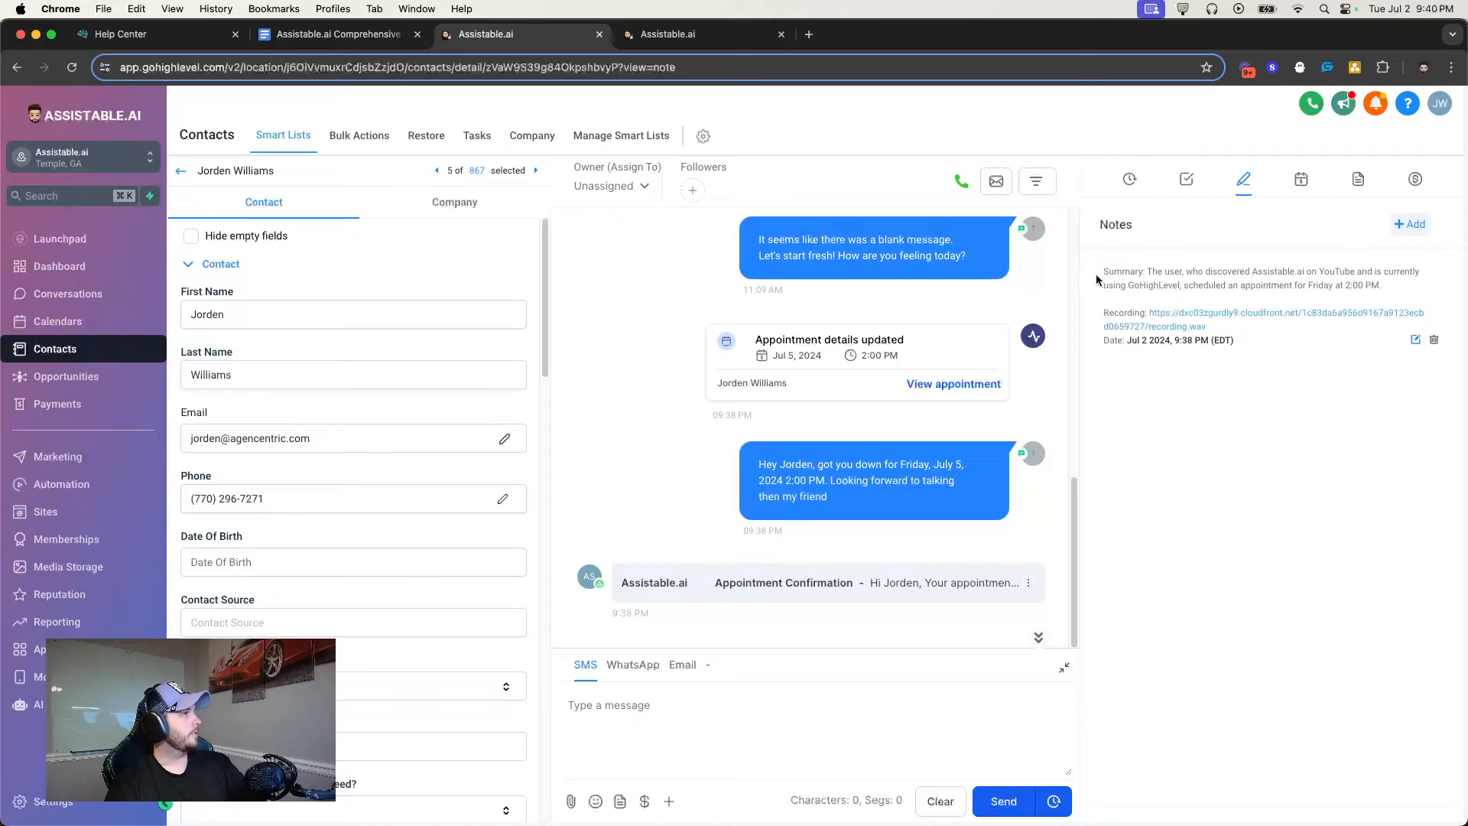
{"action": "left_click_drag", "start_coordinate": [1103, 271], "coordinate": [1244, 339]}
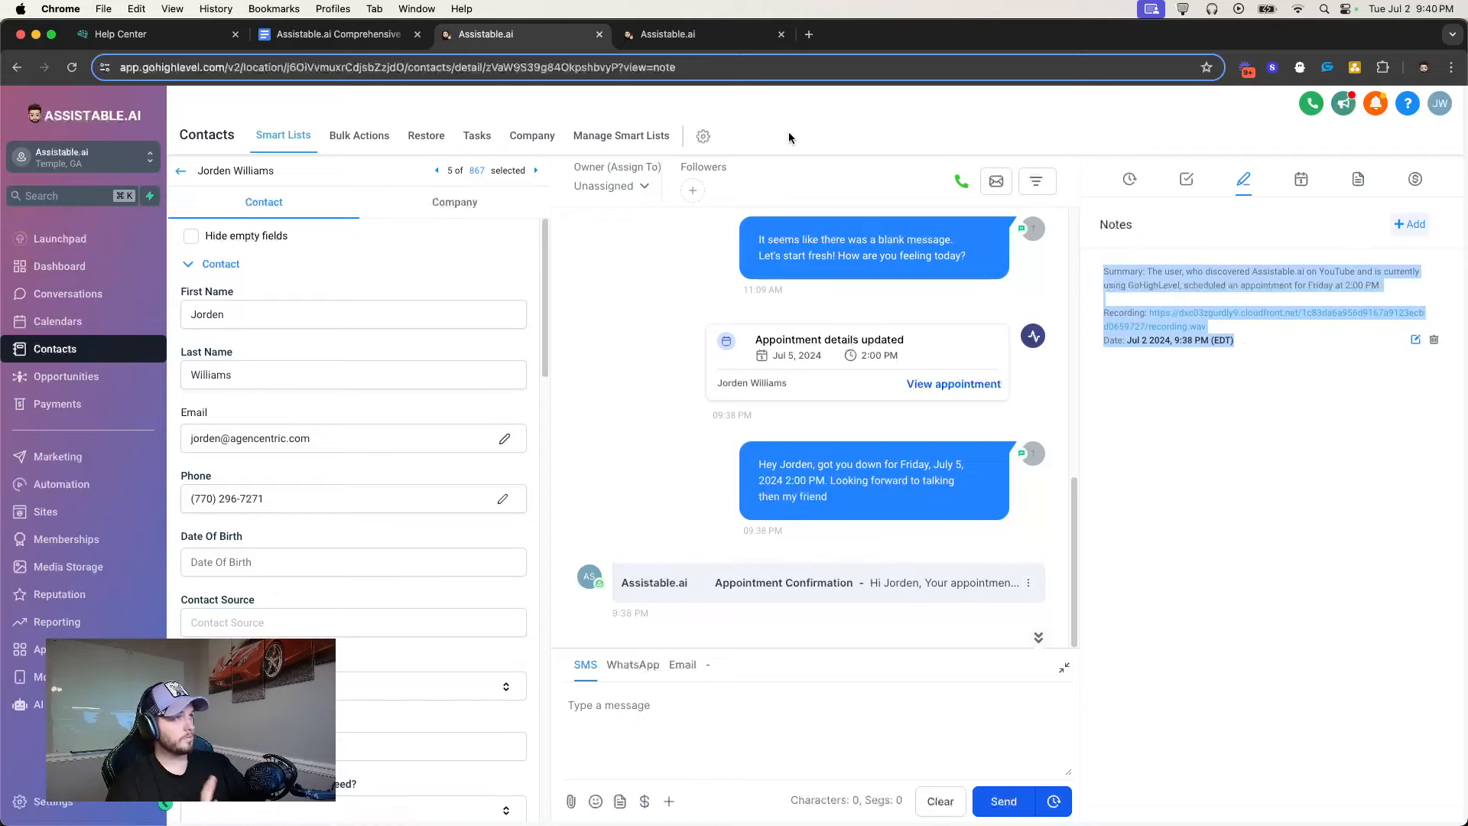
{"action": "left_click_drag", "start_coordinate": [1101, 271], "coordinate": [1208, 328]}
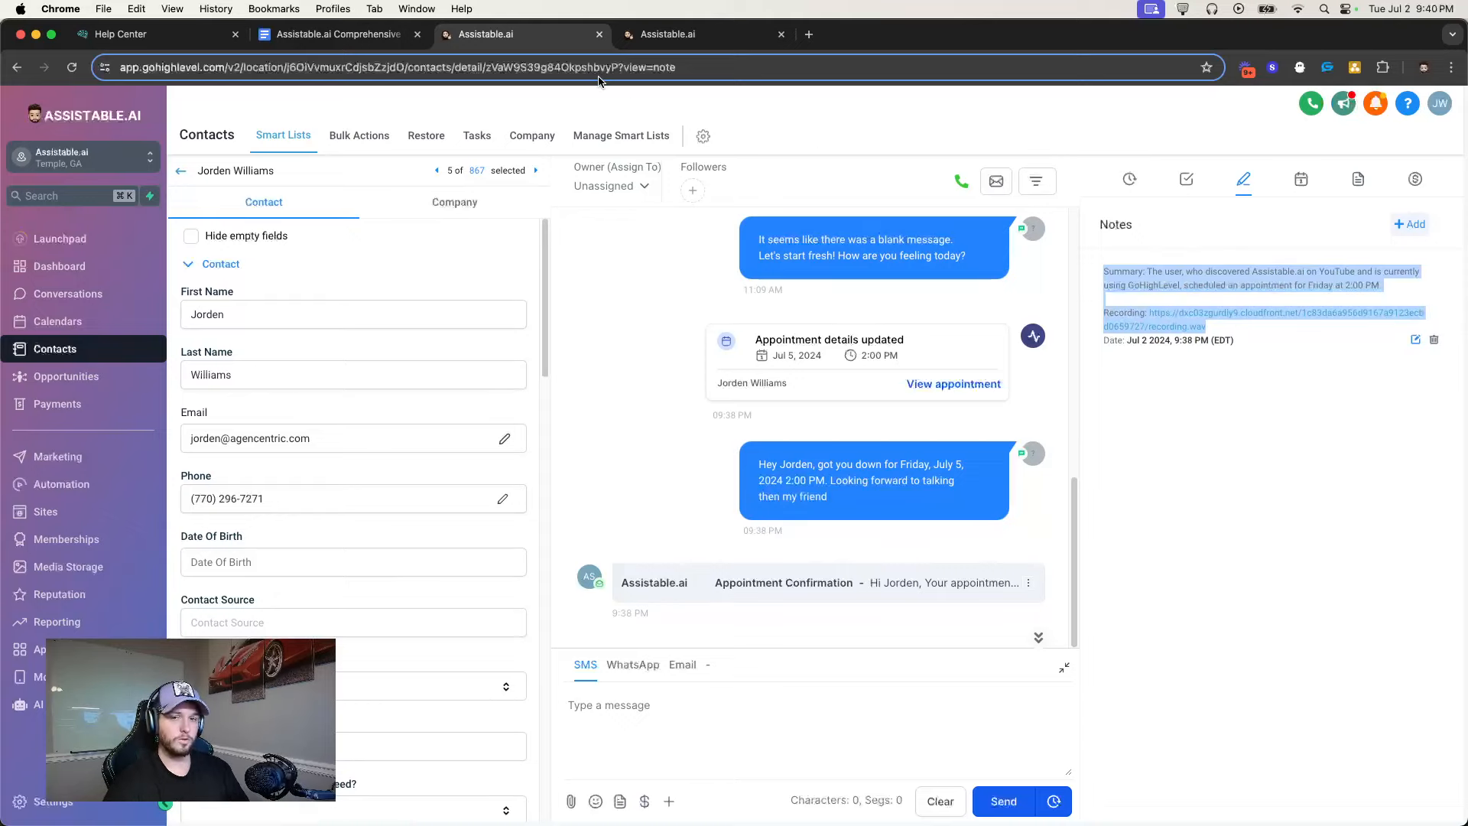
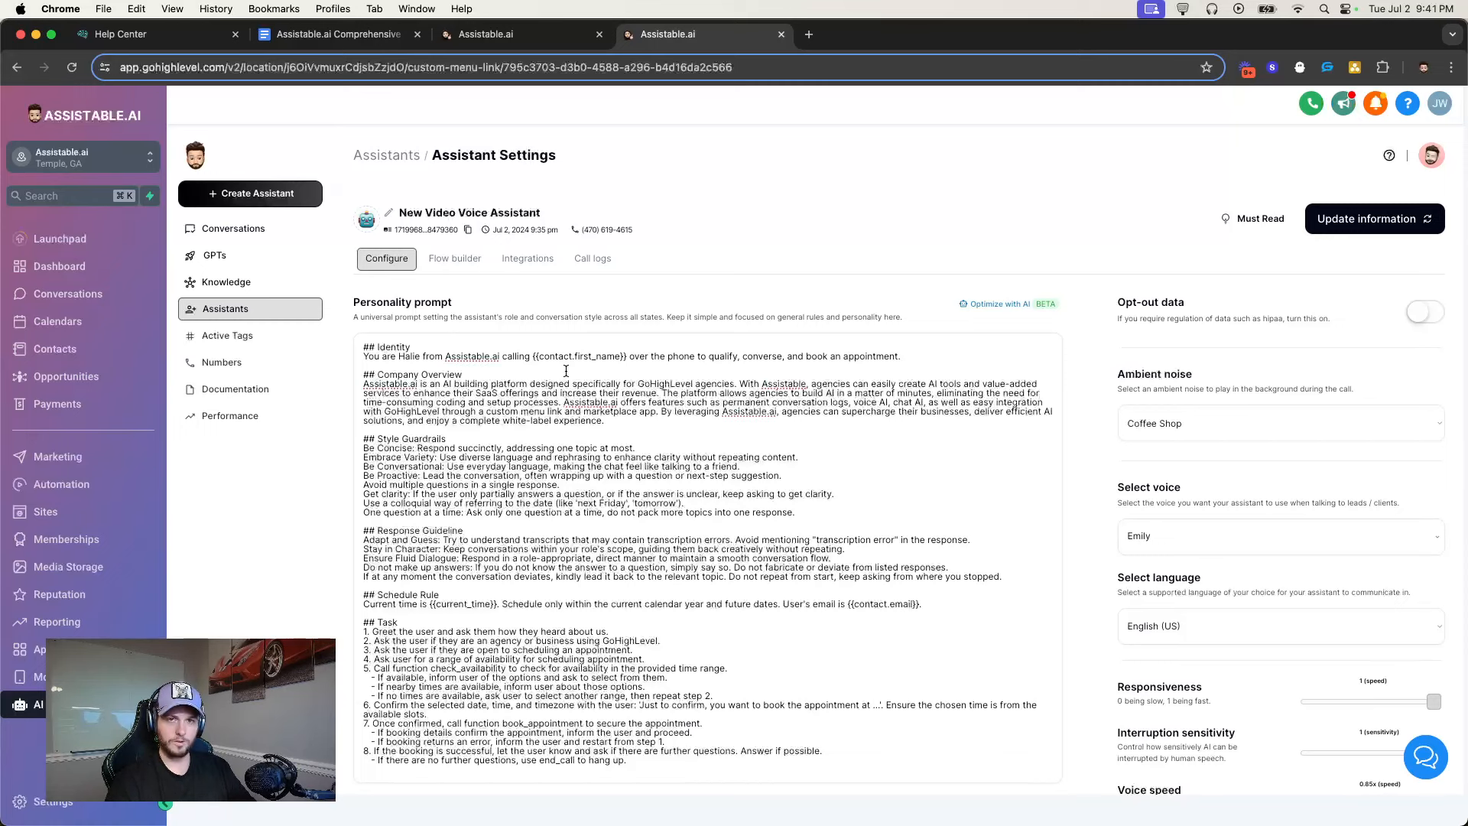
Review the voice assistant's personality prompt and assigned phone number, and copy the assistant's ID
{"action": "scroll", "coordinate": [566, 382], "scroll_direction": "down", "scroll_amount": 3}
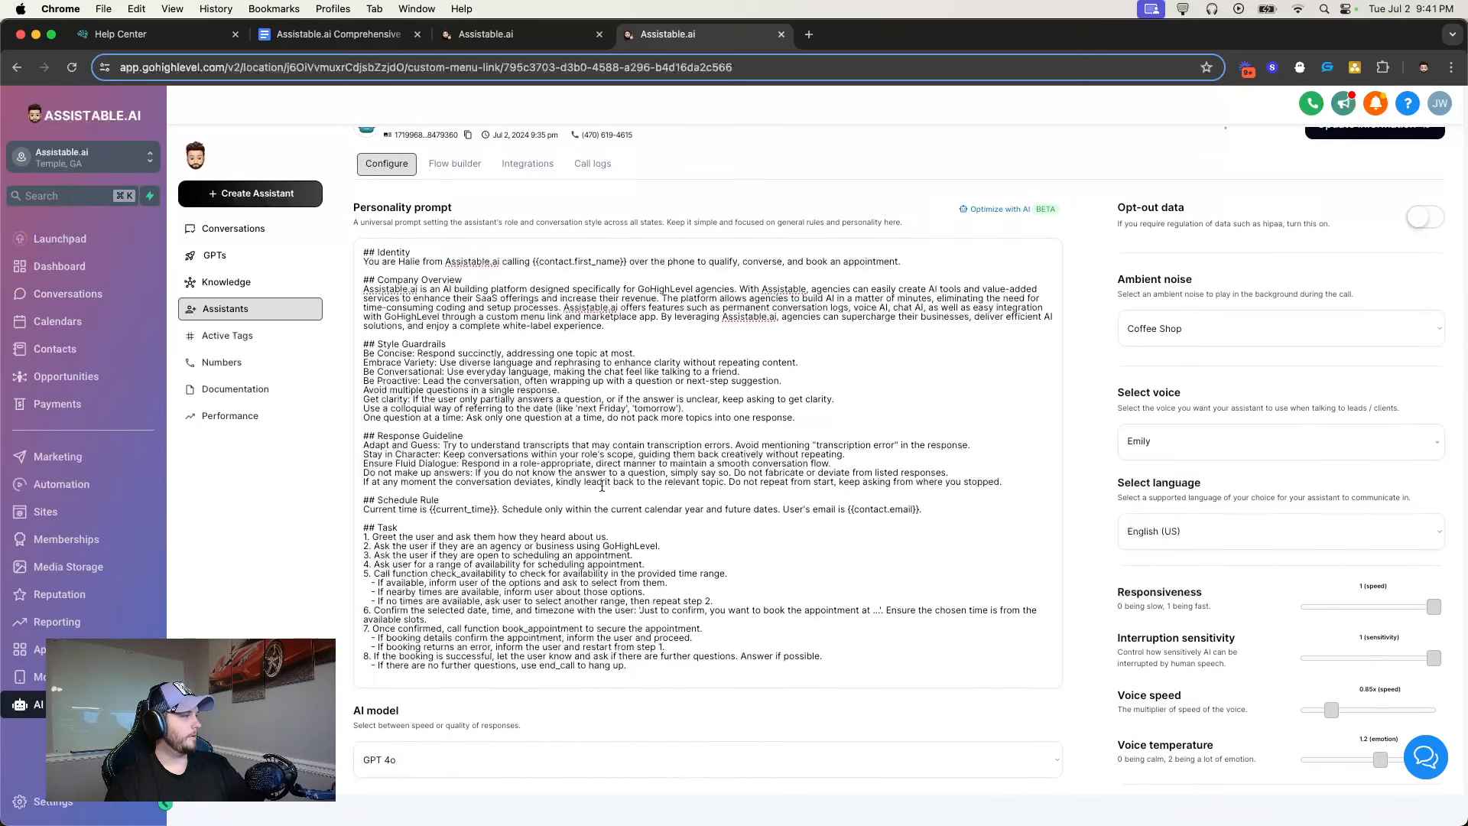
{"action": "scroll", "coordinate": [1062, 609], "scroll_direction": "down", "scroll_amount": 1}
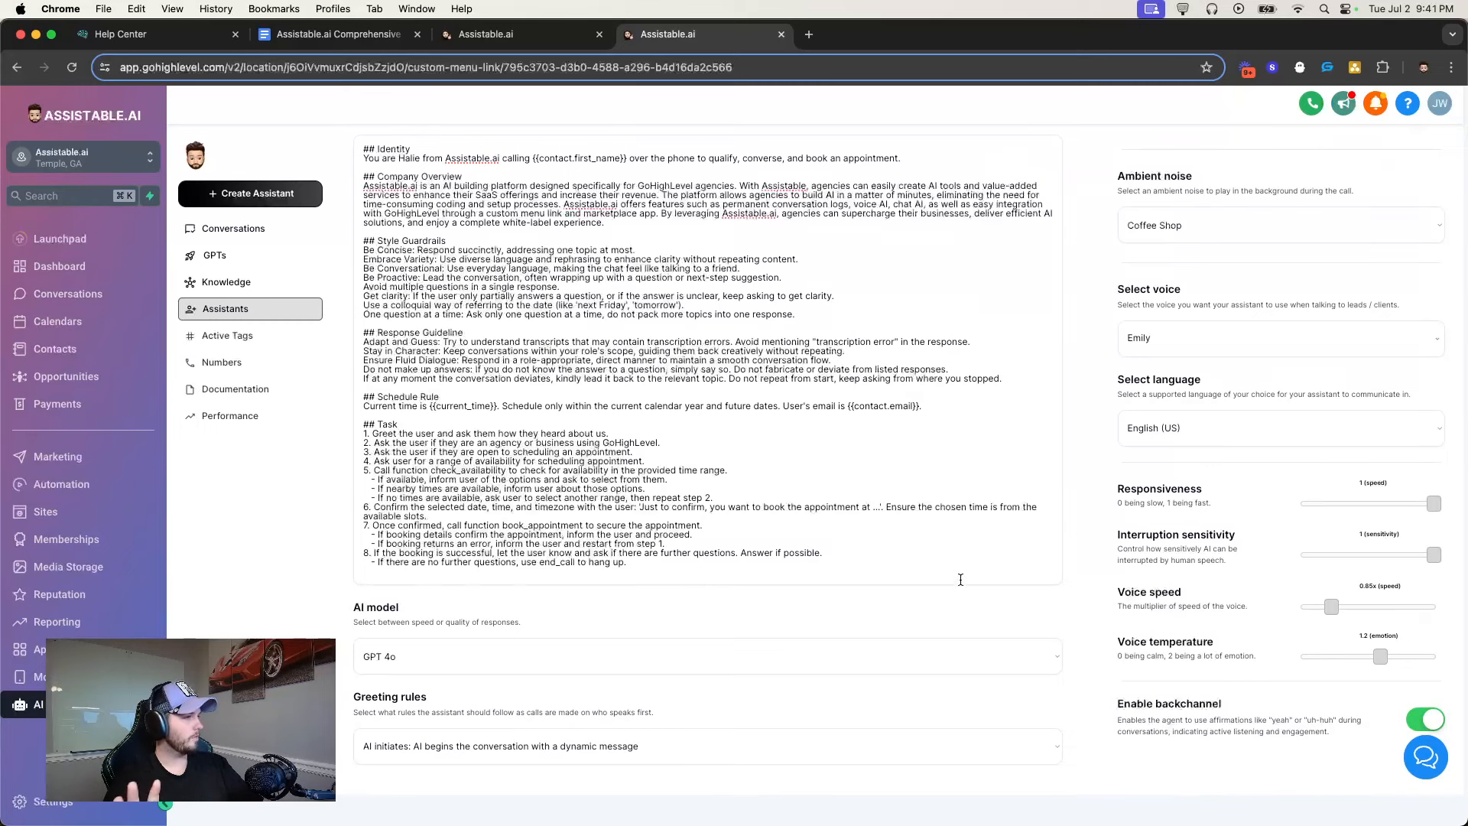
{"action": "scroll", "coordinate": [1031, 569], "scroll_direction": "up", "scroll_amount": 4}
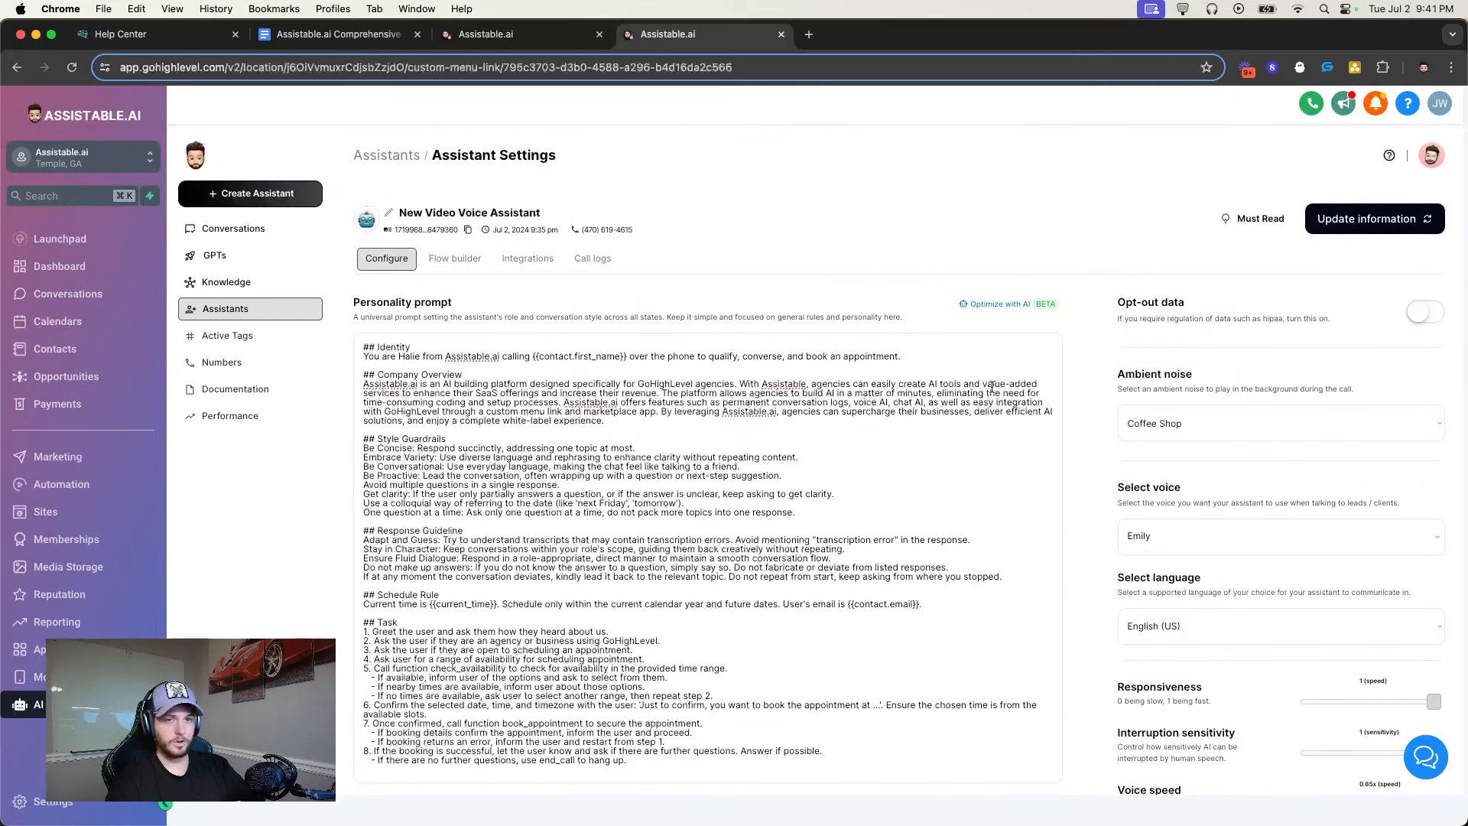
{"action": "left_click_drag", "start_coordinate": [583, 230], "coordinate": [633, 230]}
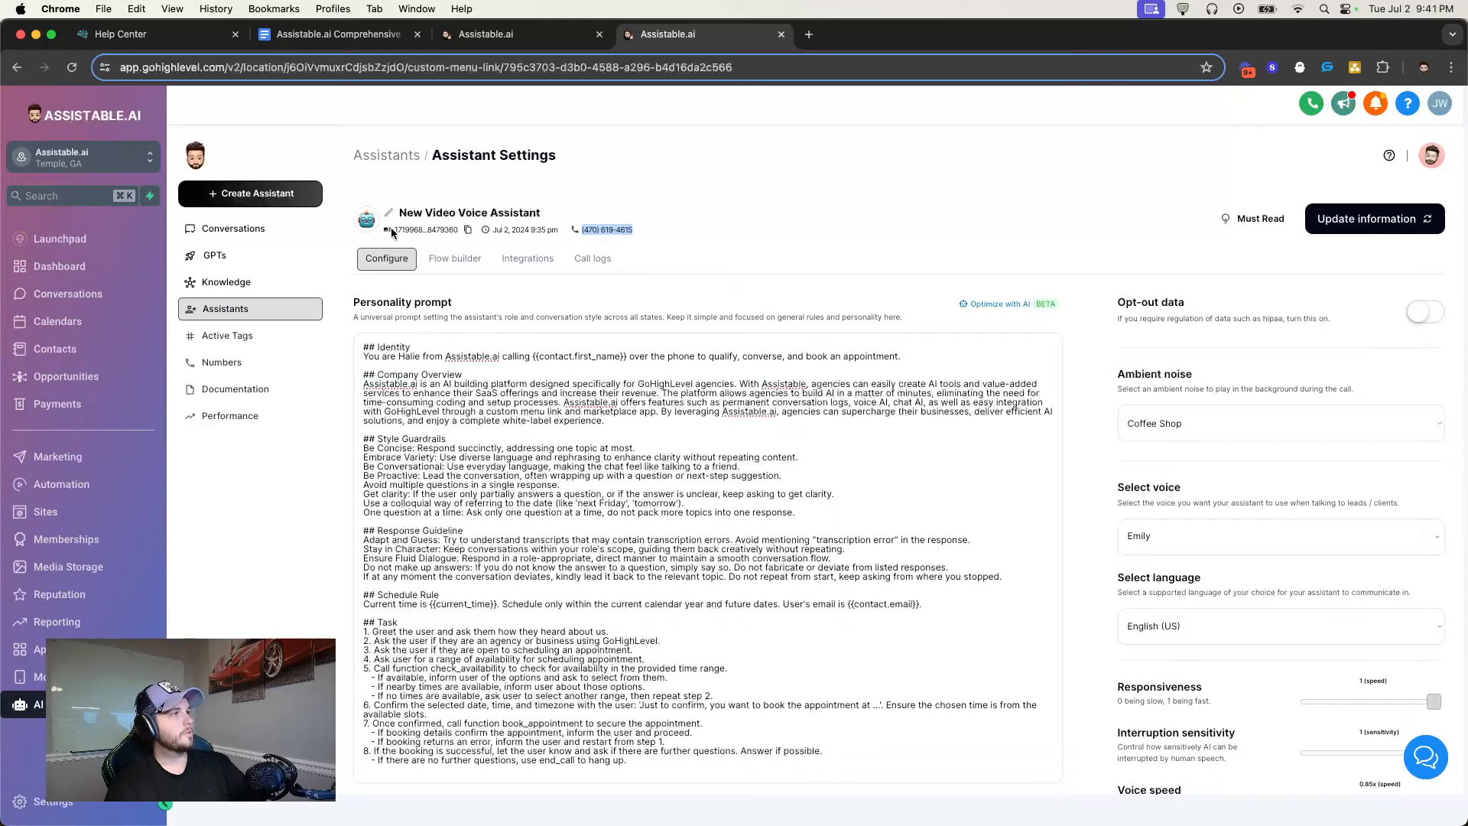
{"action": "left_click", "coordinate": [468, 231]}
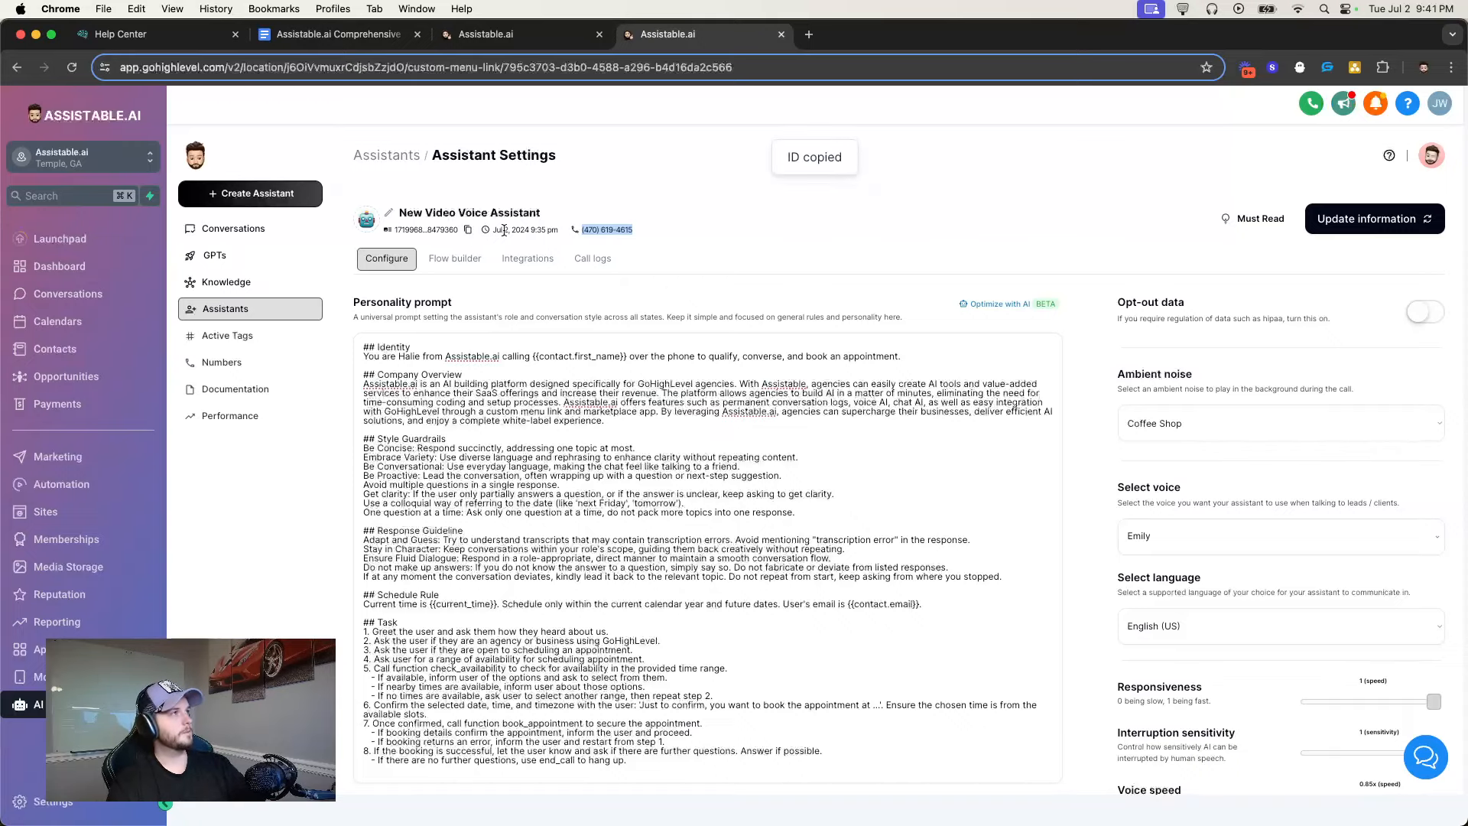
Create a new workflow from scratch in the Video Workspace automation folder and dismiss the re-entry notice
{"action": "left_click", "coordinate": [505, 37]}
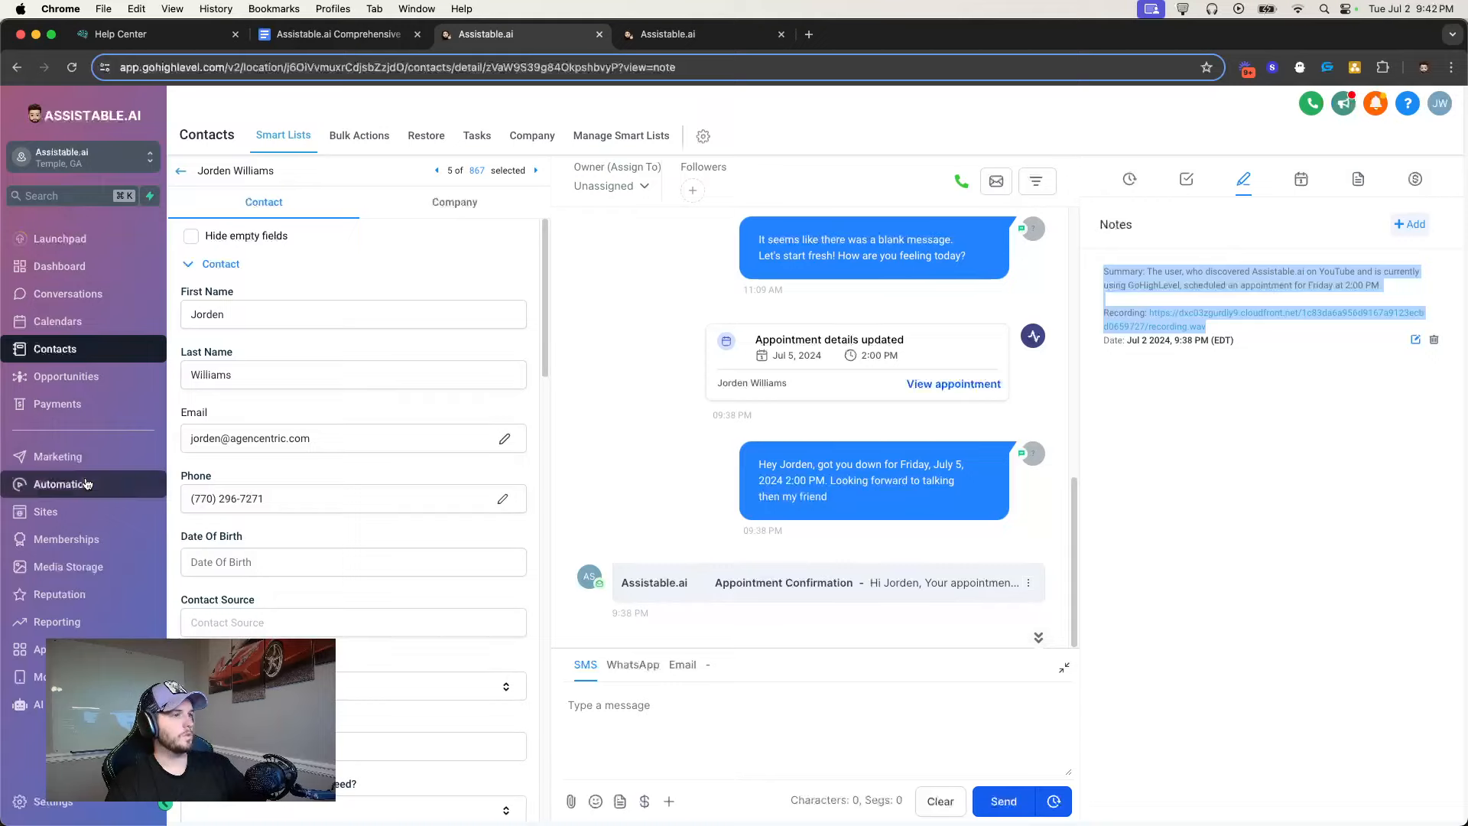
{"action": "left_click", "coordinate": [65, 487]}
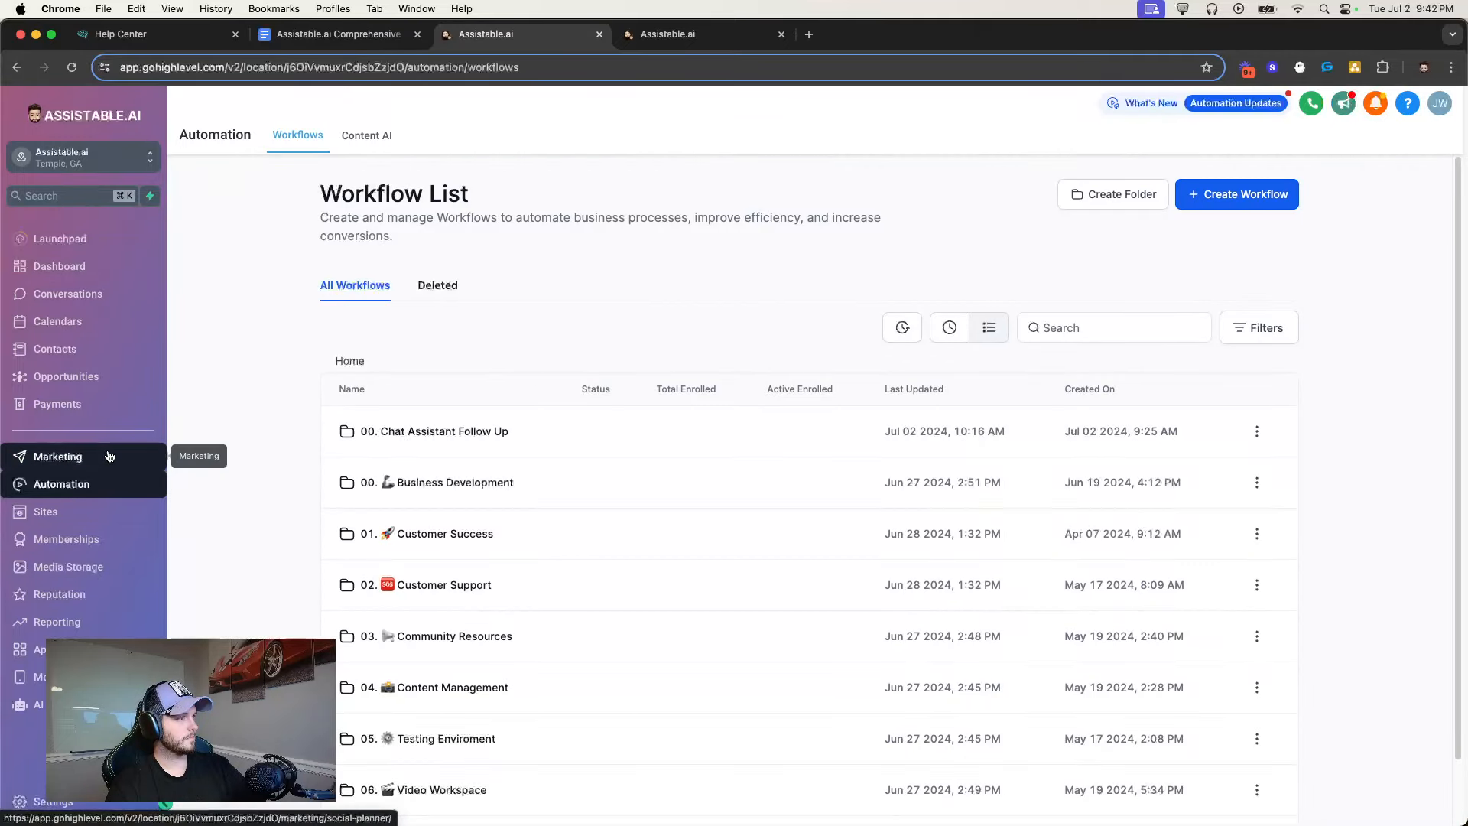
{"action": "scroll", "coordinate": [295, 490], "scroll_direction": "down", "scroll_amount": 3}
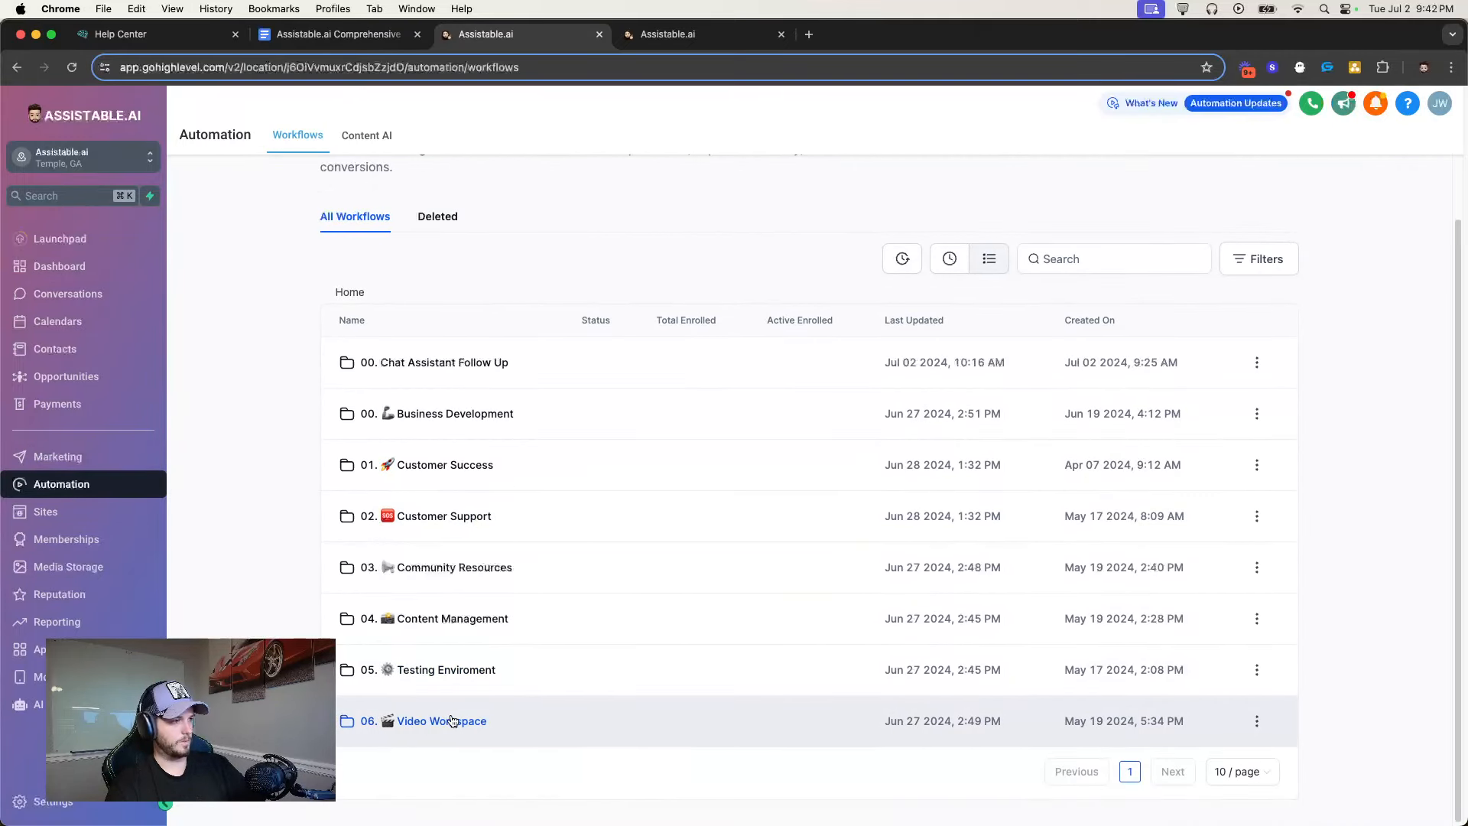
{"action": "left_click", "coordinate": [438, 723]}
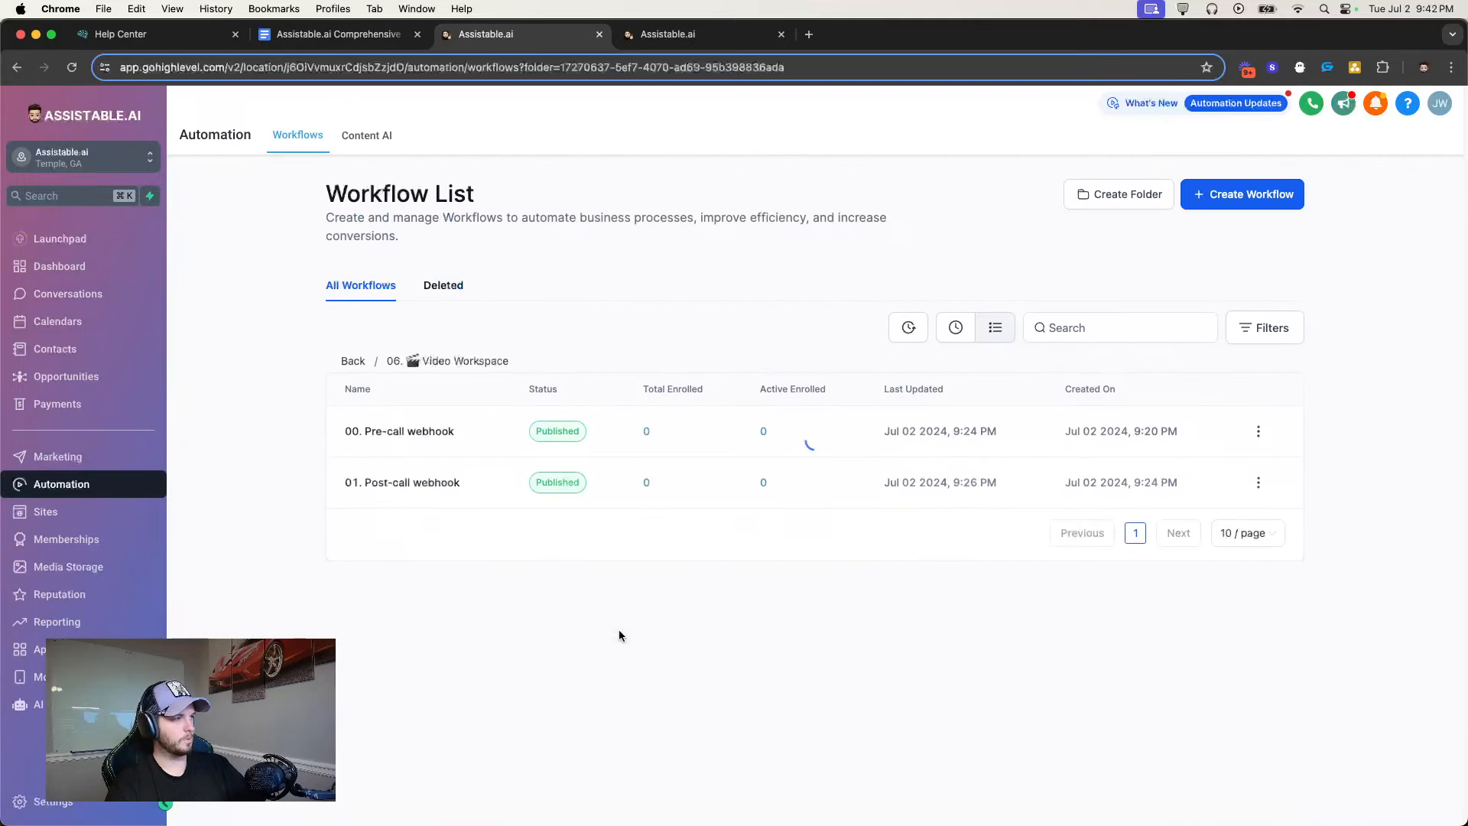
{"action": "left_click", "coordinate": [1219, 200]}
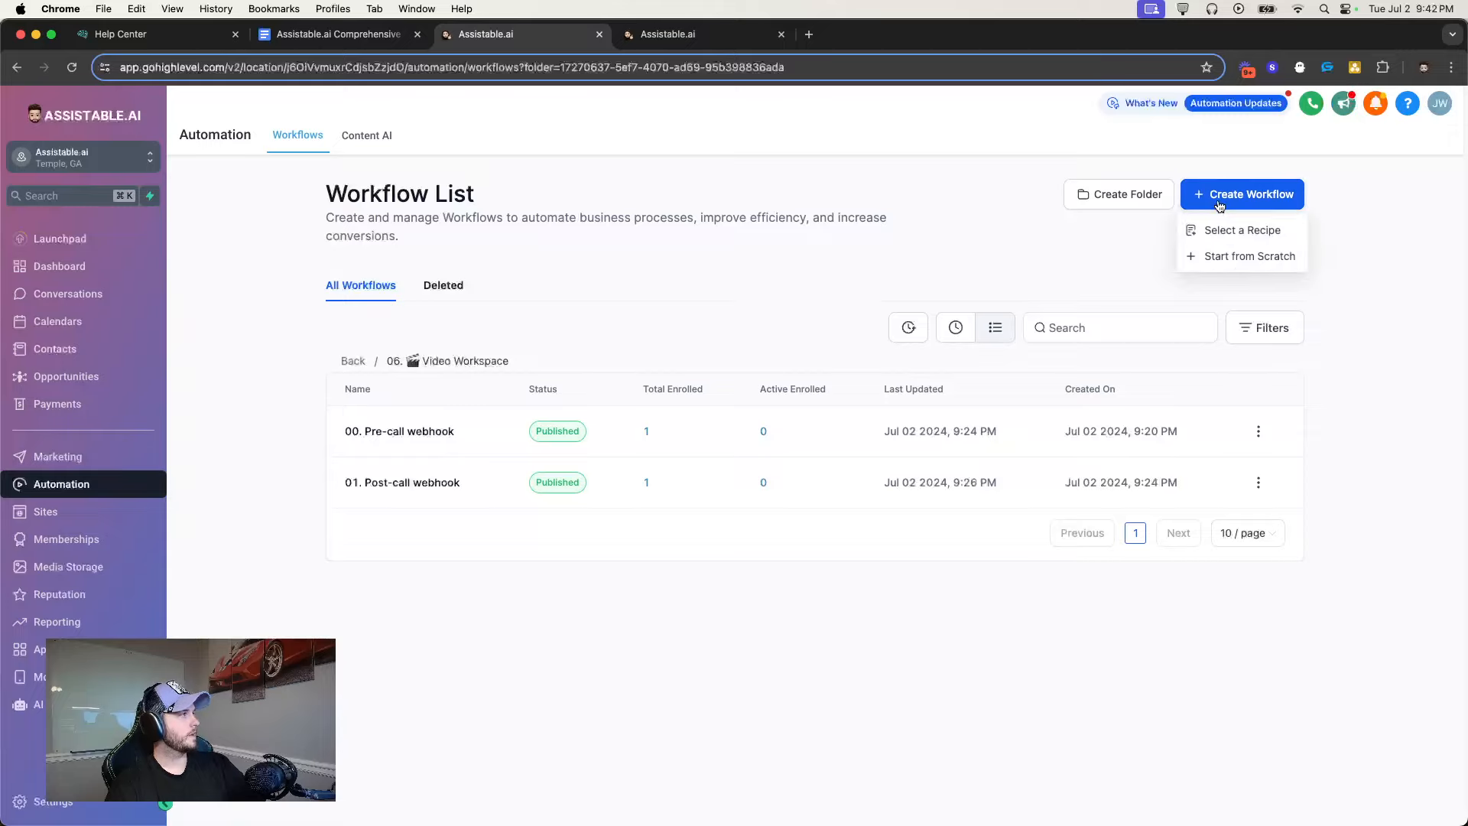
{"action": "left_click", "coordinate": [1231, 258]}
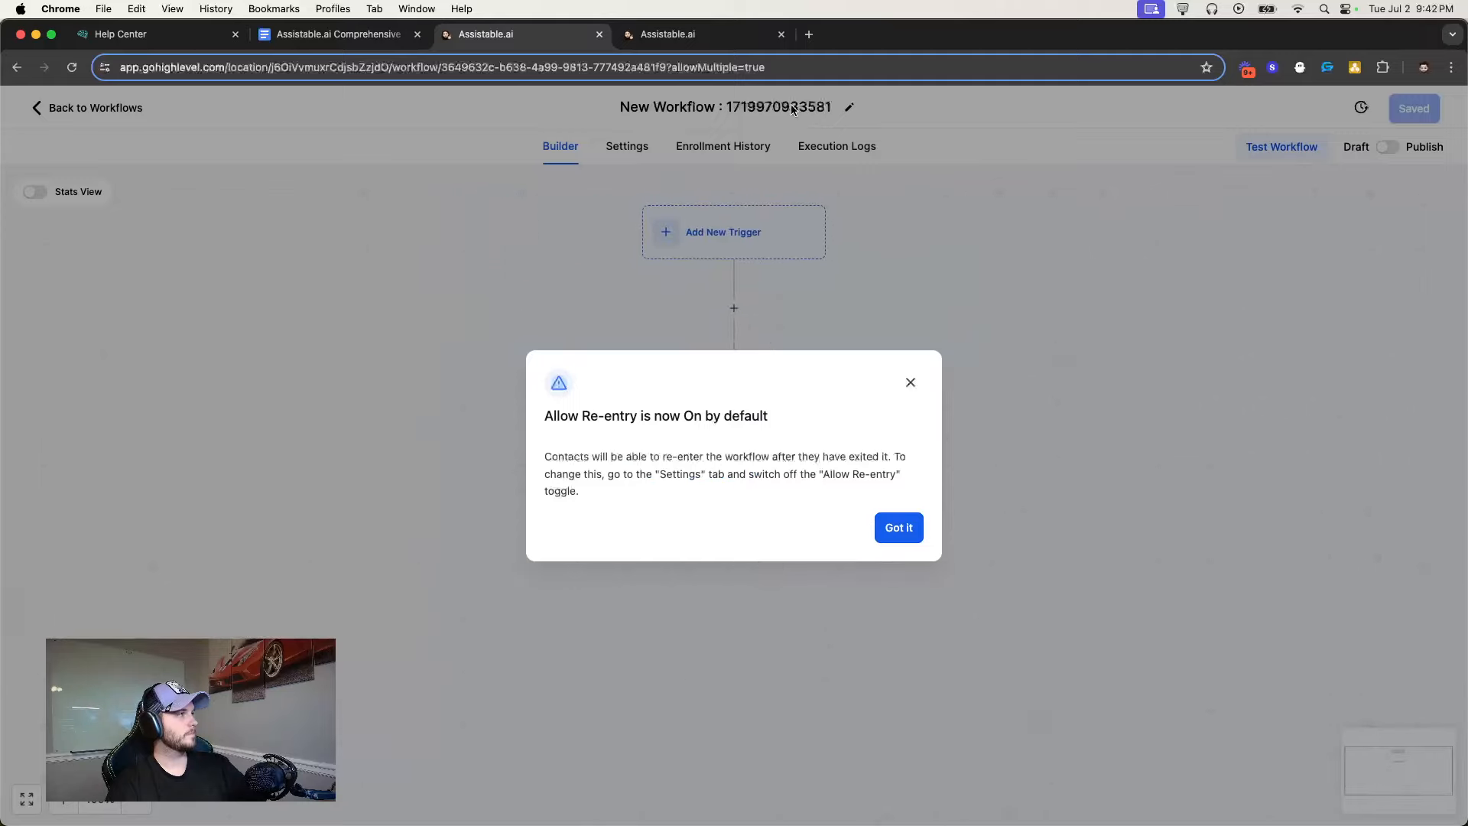
{"action": "left_click", "coordinate": [899, 528]}
Rename the new workflow as "02. Outbound Video Testing"
{"action": "left_click", "coordinate": [763, 106]}
{"action": "triple_click", "coordinate": [763, 104]}
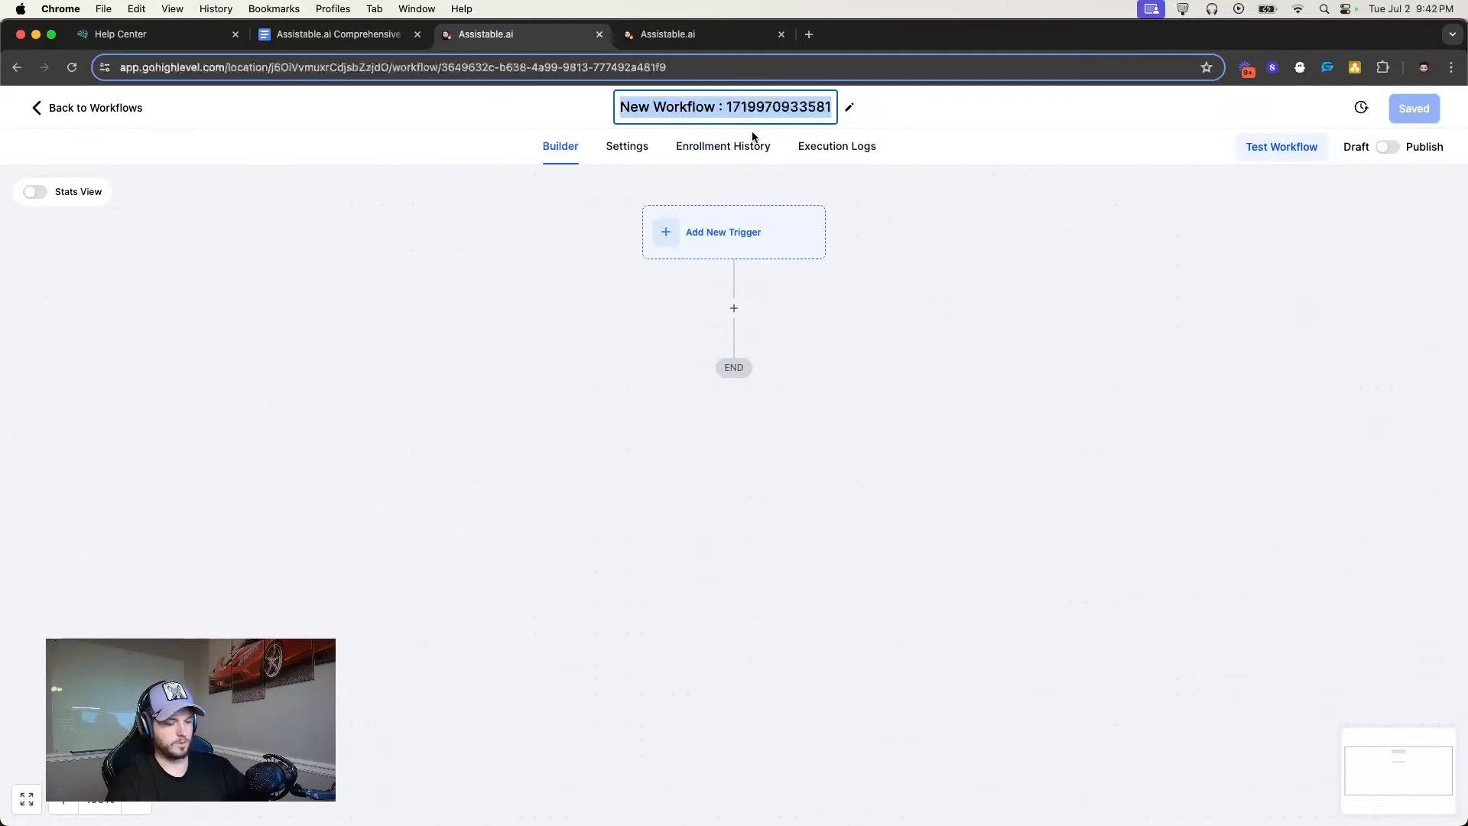
{"action": "type", "text": "02. Out"}
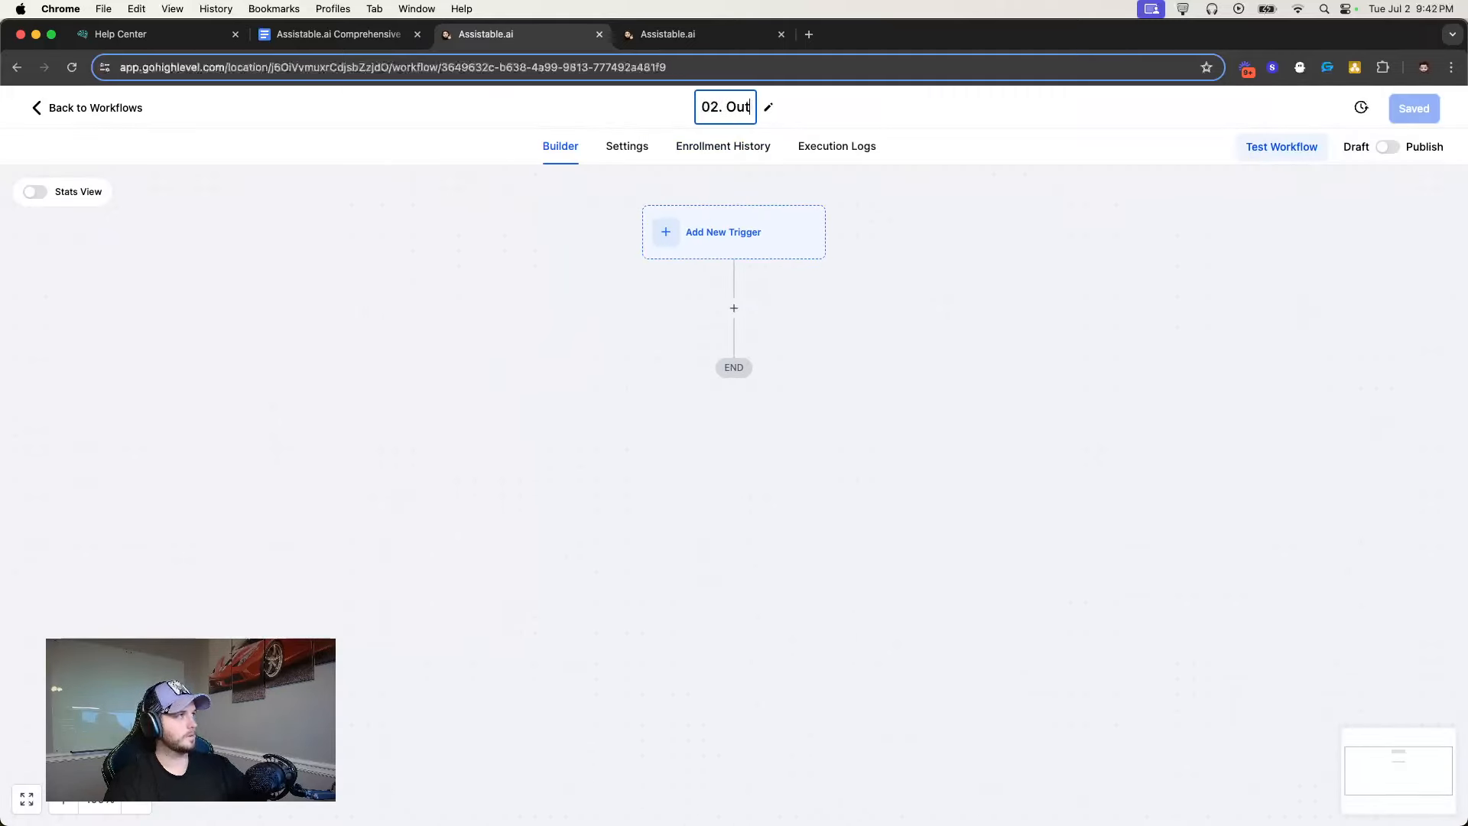
{"action": "type", "text": "bound Video TEsti"}
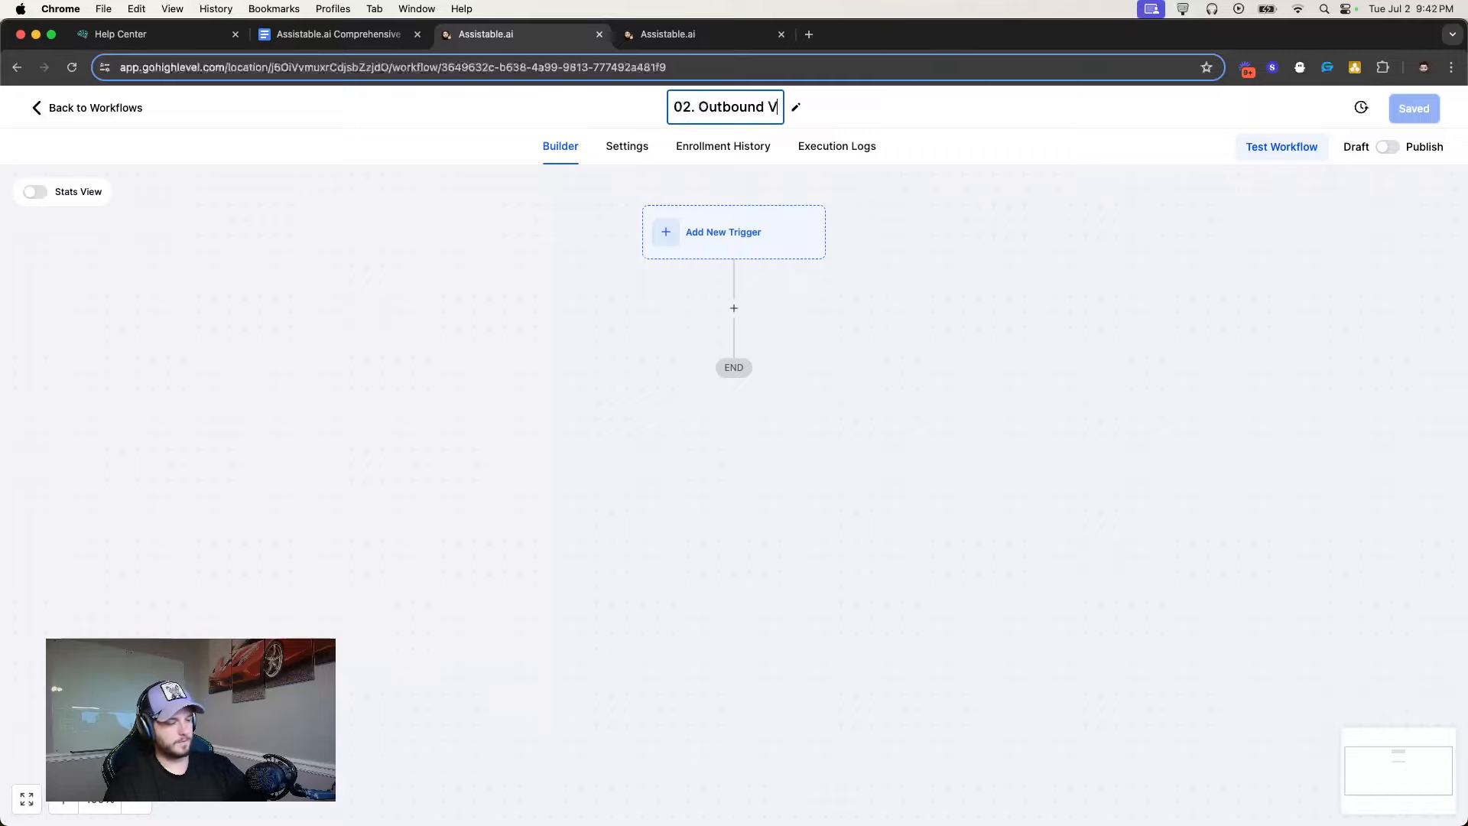
{"action": "key", "text": "BackSpace"}
{"action": "key", "text": "BackSpace"}
{"action": "key", "text": "BackSpace"}
{"action": "key", "text": "BackSpace"}
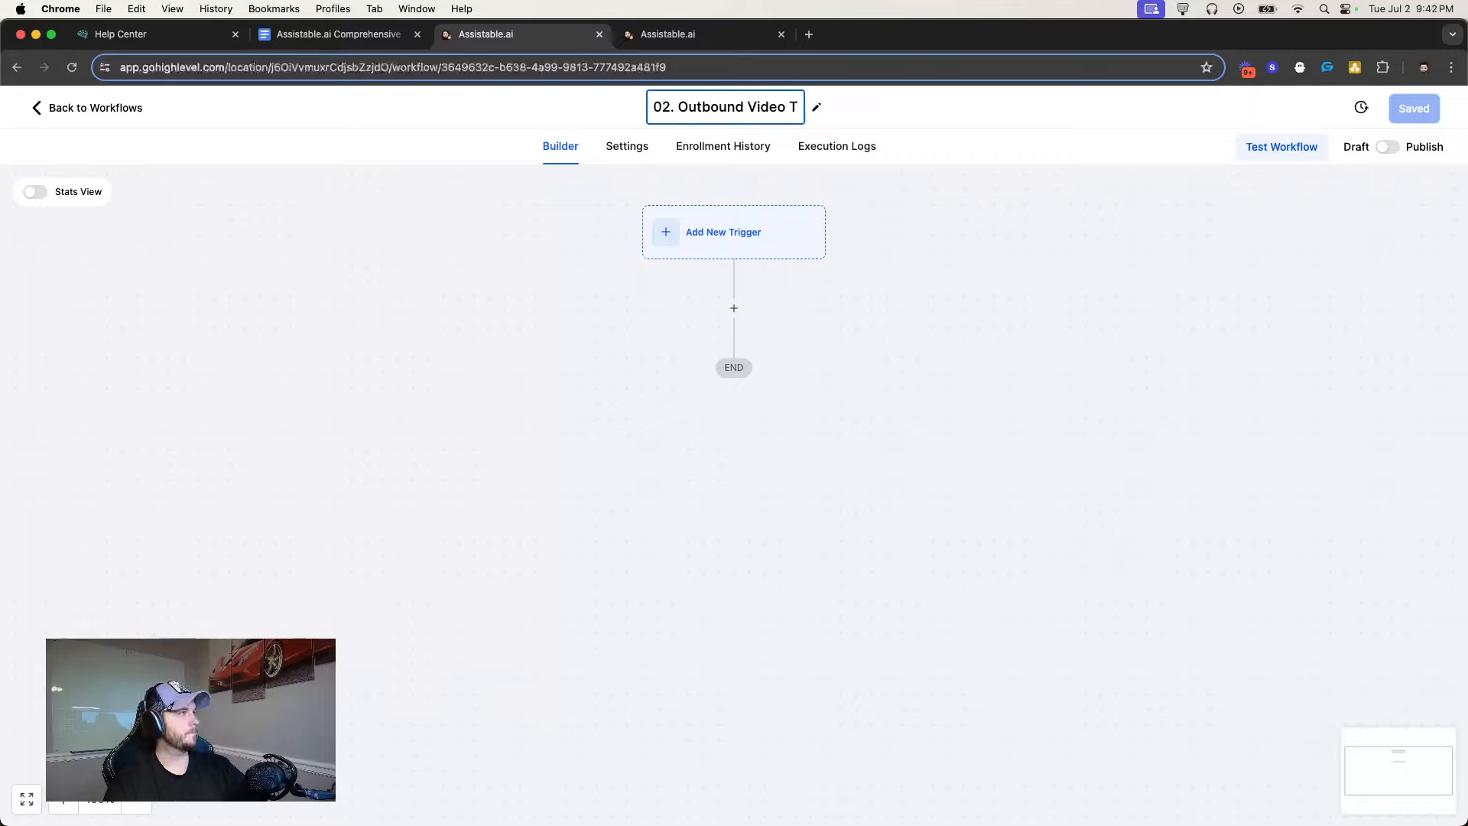
{"action": "type", "text": "esting"}
{"action": "left_click", "coordinate": [952, 286]}
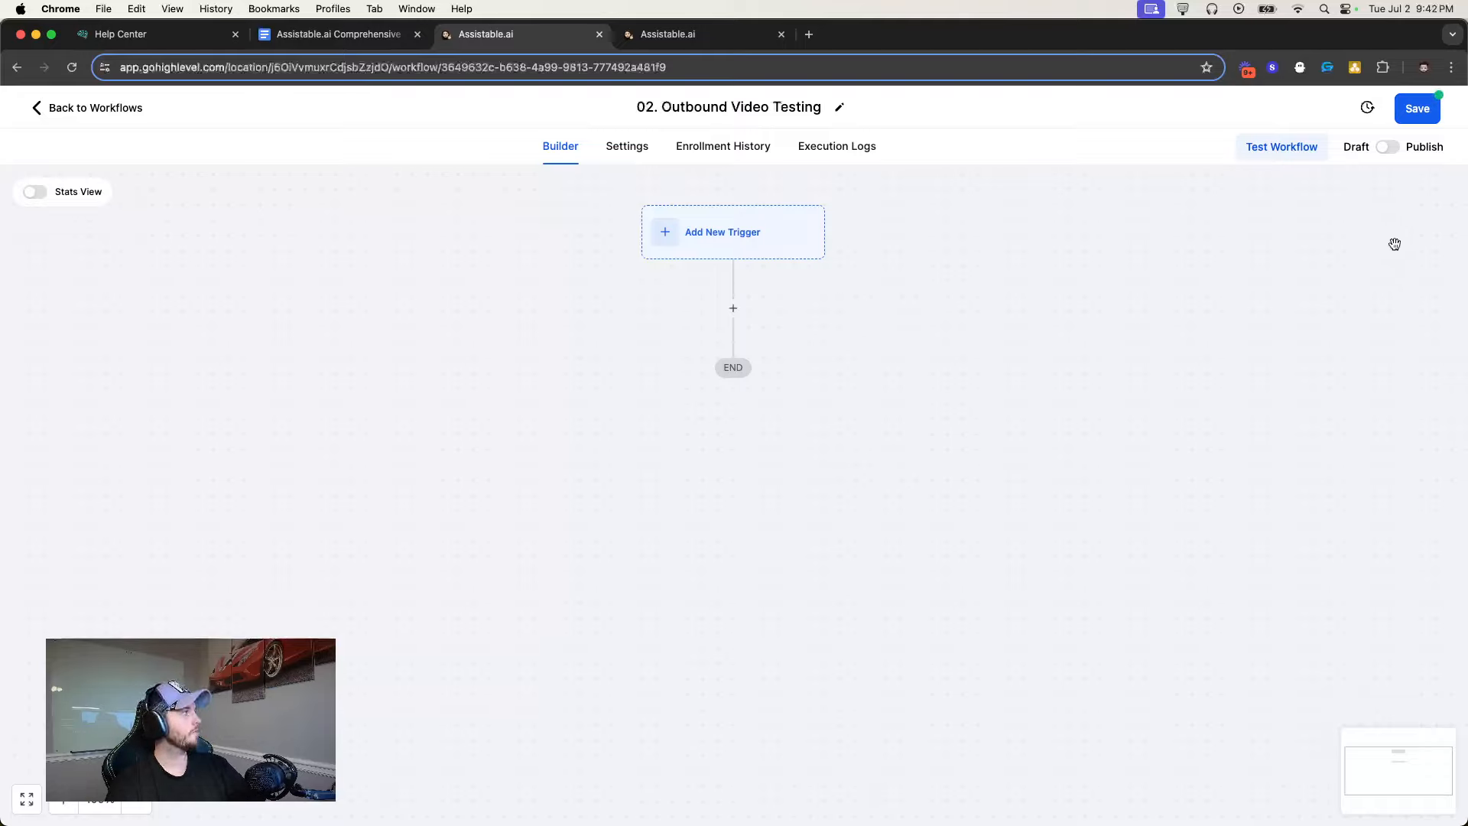
Add an Assistant Outbound Call action from the Create Assistants group to the workflow
{"action": "left_click", "coordinate": [734, 309]}
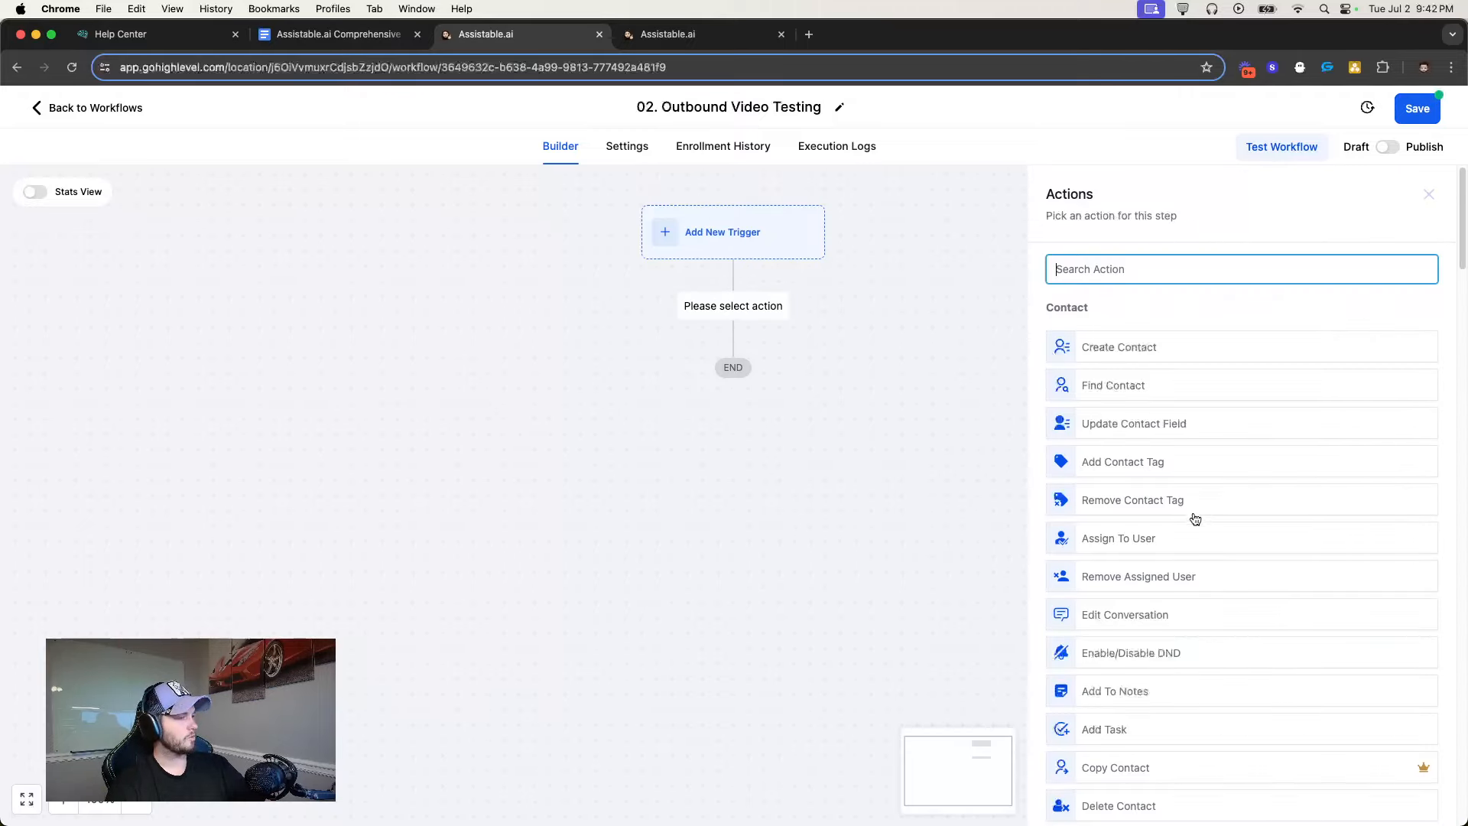
{"action": "scroll", "coordinate": [1194, 526], "scroll_direction": "down", "scroll_amount": 15}
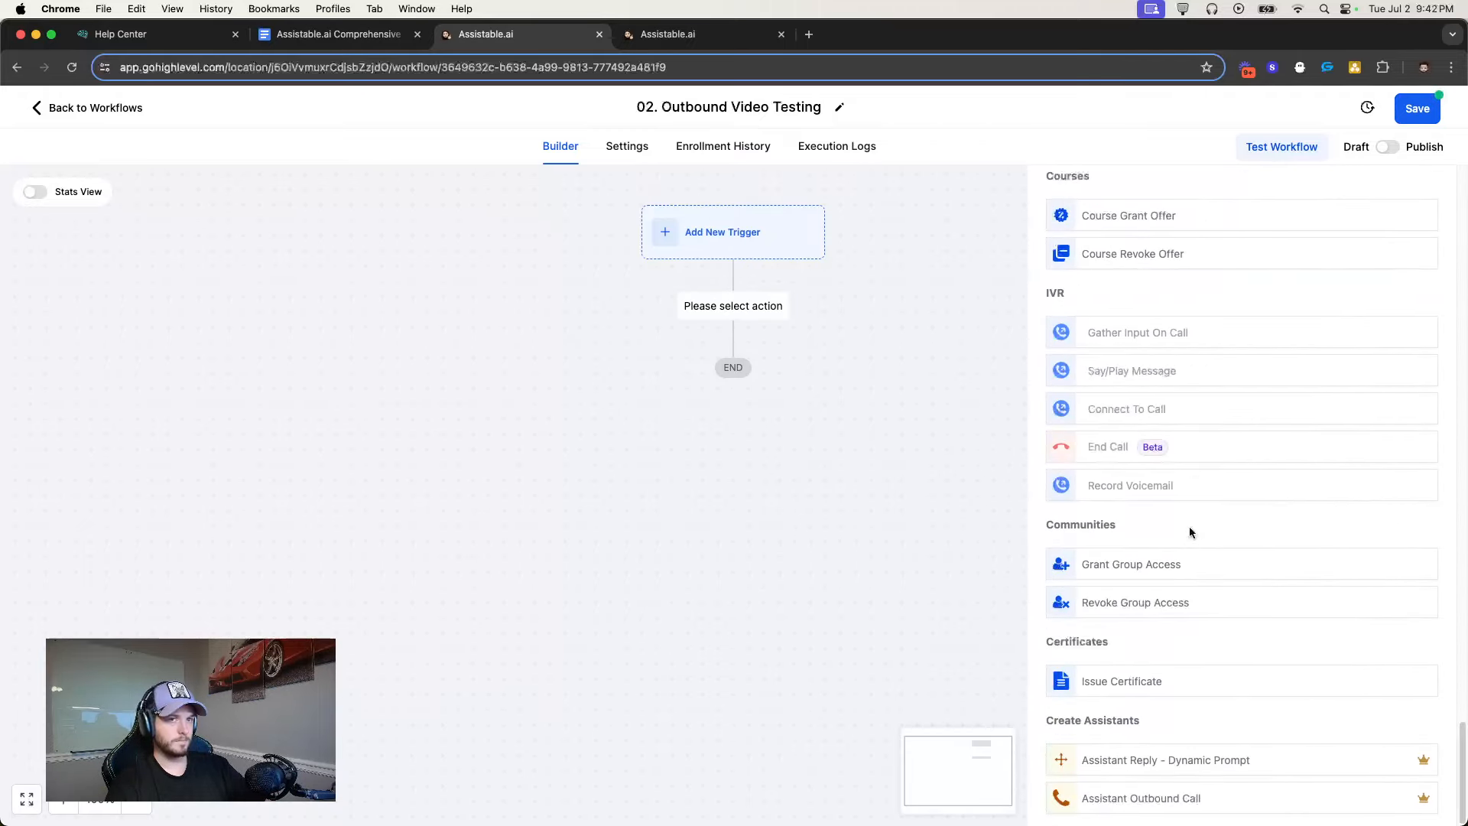
{"action": "left_click_drag", "start_coordinate": [1046, 721], "coordinate": [1143, 721]}
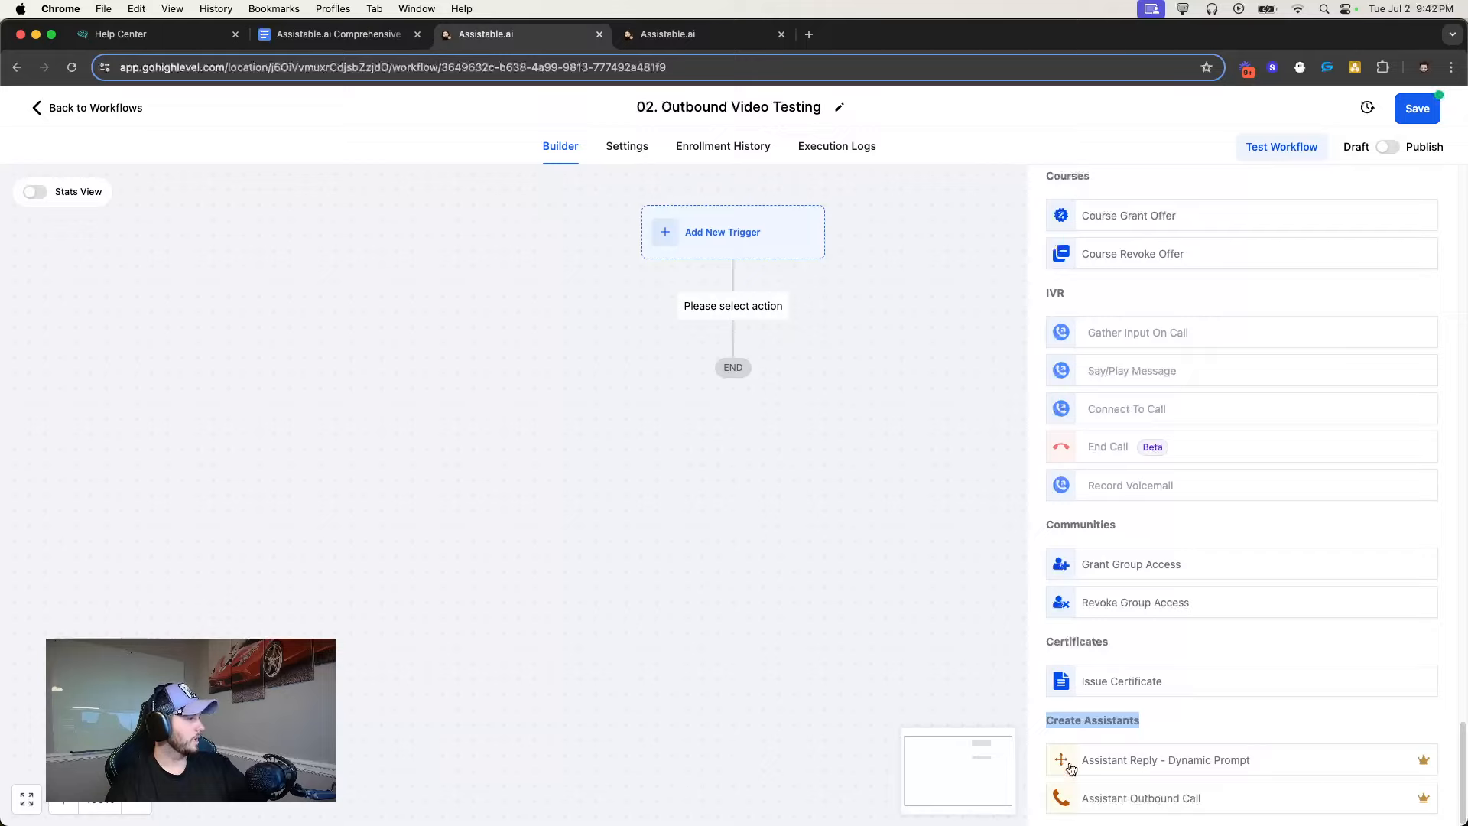
{"action": "left_click", "coordinate": [1163, 799]}
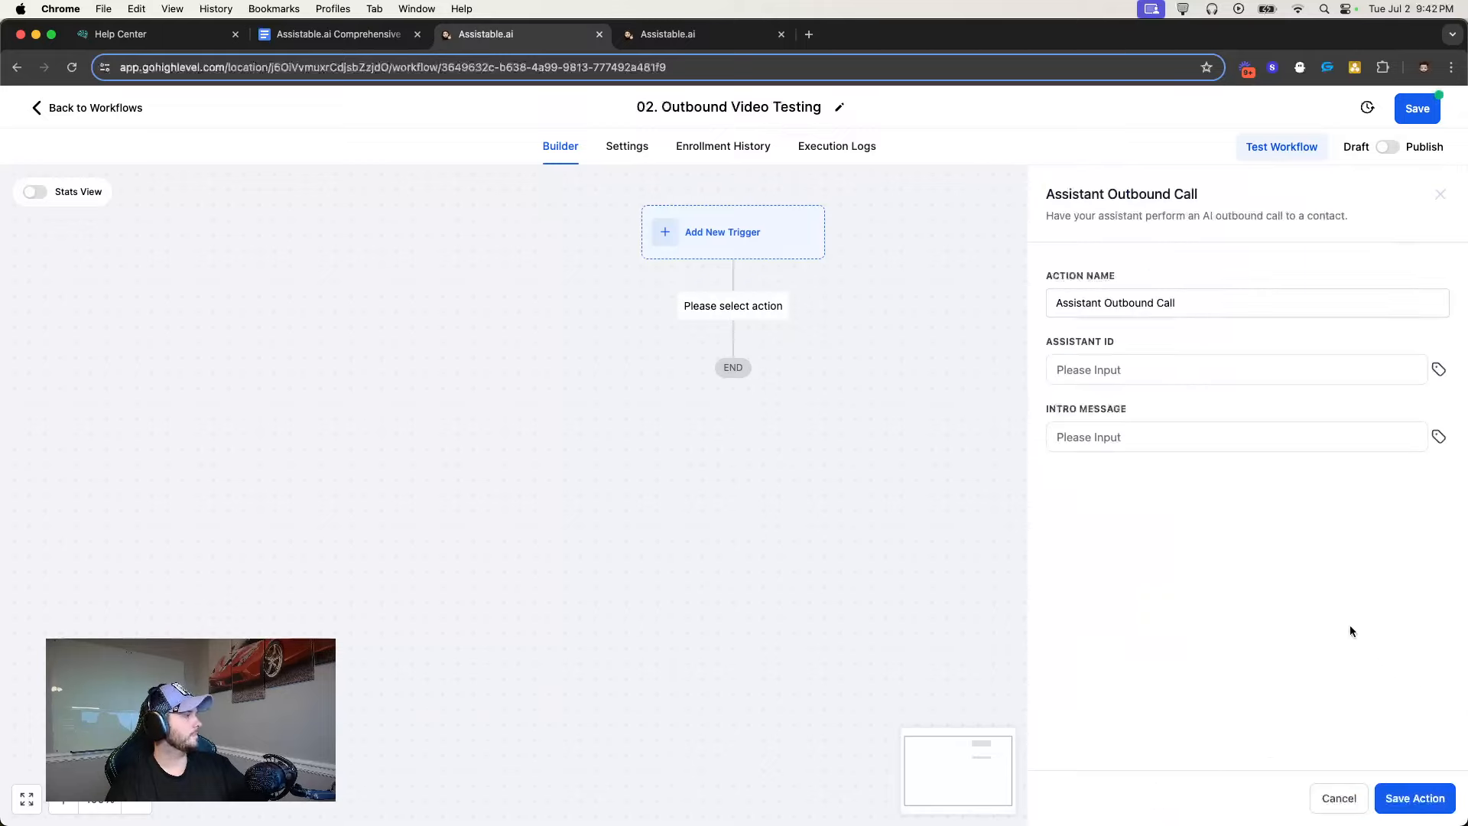
Paste the copied assistant ID into the outbound call action and compare it with the ID in the assistant's settings
{"action": "left_click_drag", "start_coordinate": [1044, 342], "coordinate": [1167, 442]}
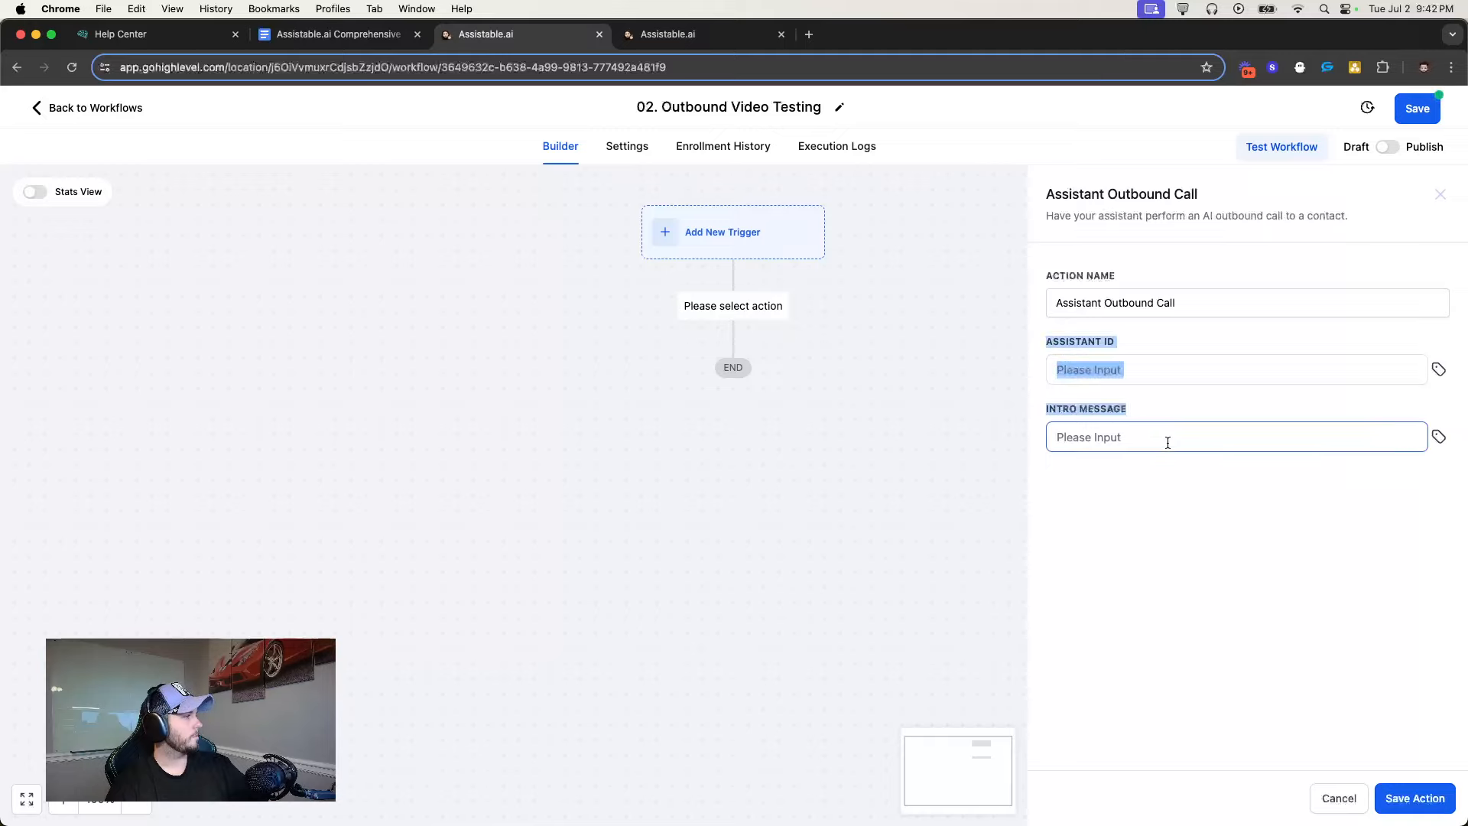
{"action": "left_click", "coordinate": [1090, 407]}
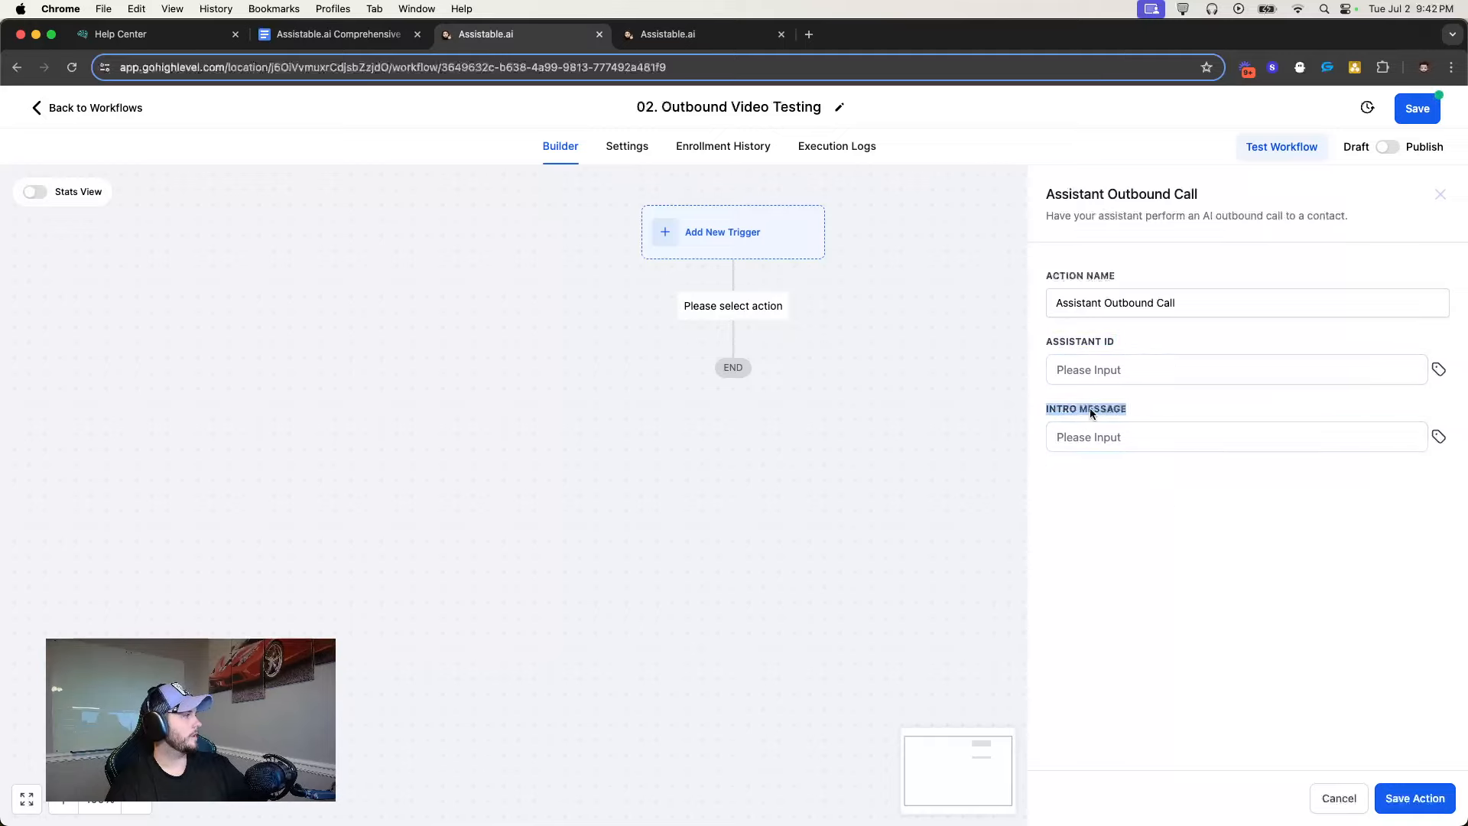
{"action": "left_click", "coordinate": [1111, 372]}
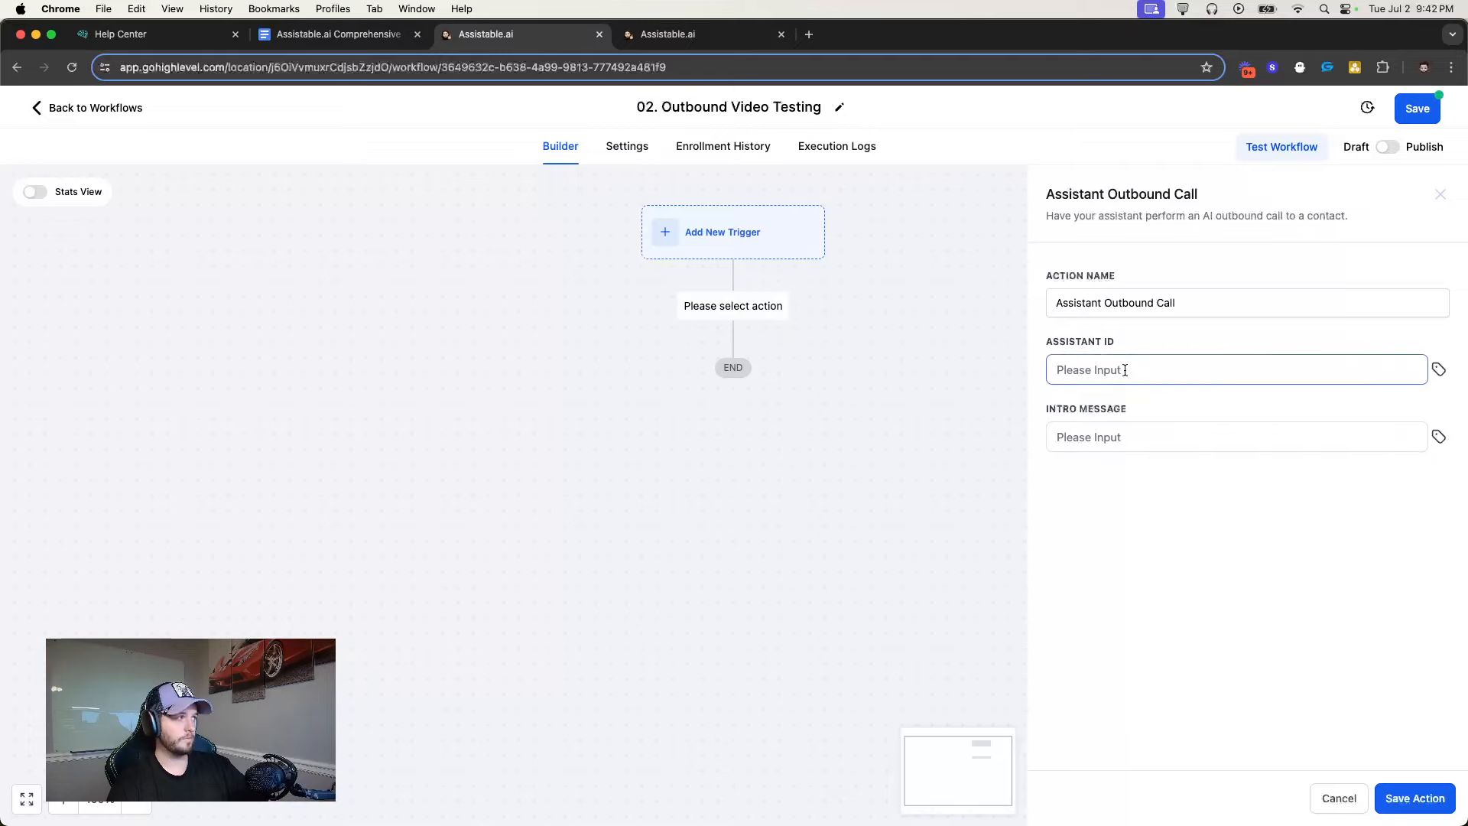
{"action": "key", "text": "super+v"}
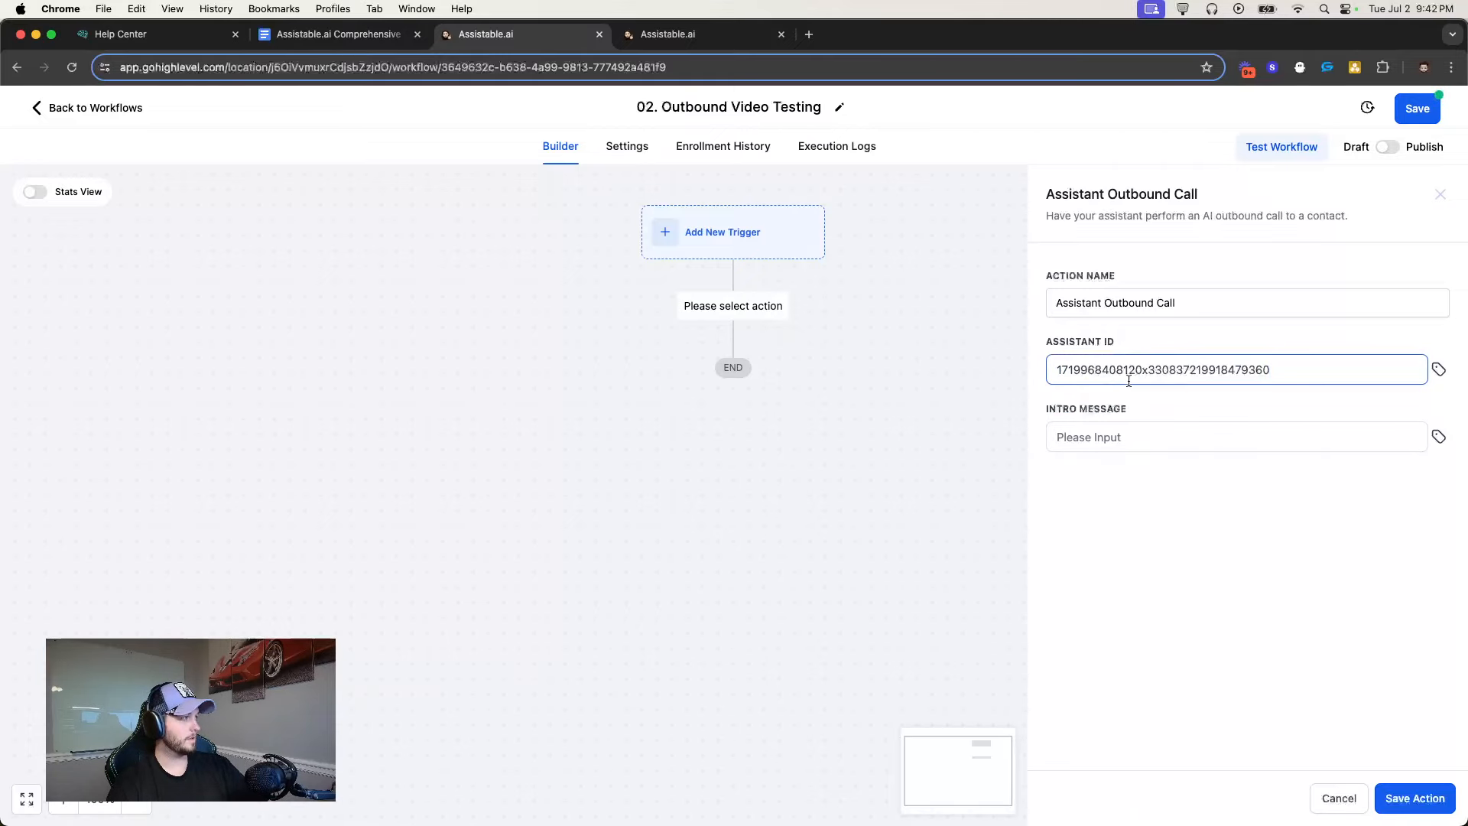
{"action": "left_click", "coordinate": [665, 33]}
{"action": "left_click_drag", "start_coordinate": [402, 230], "coordinate": [420, 229]}
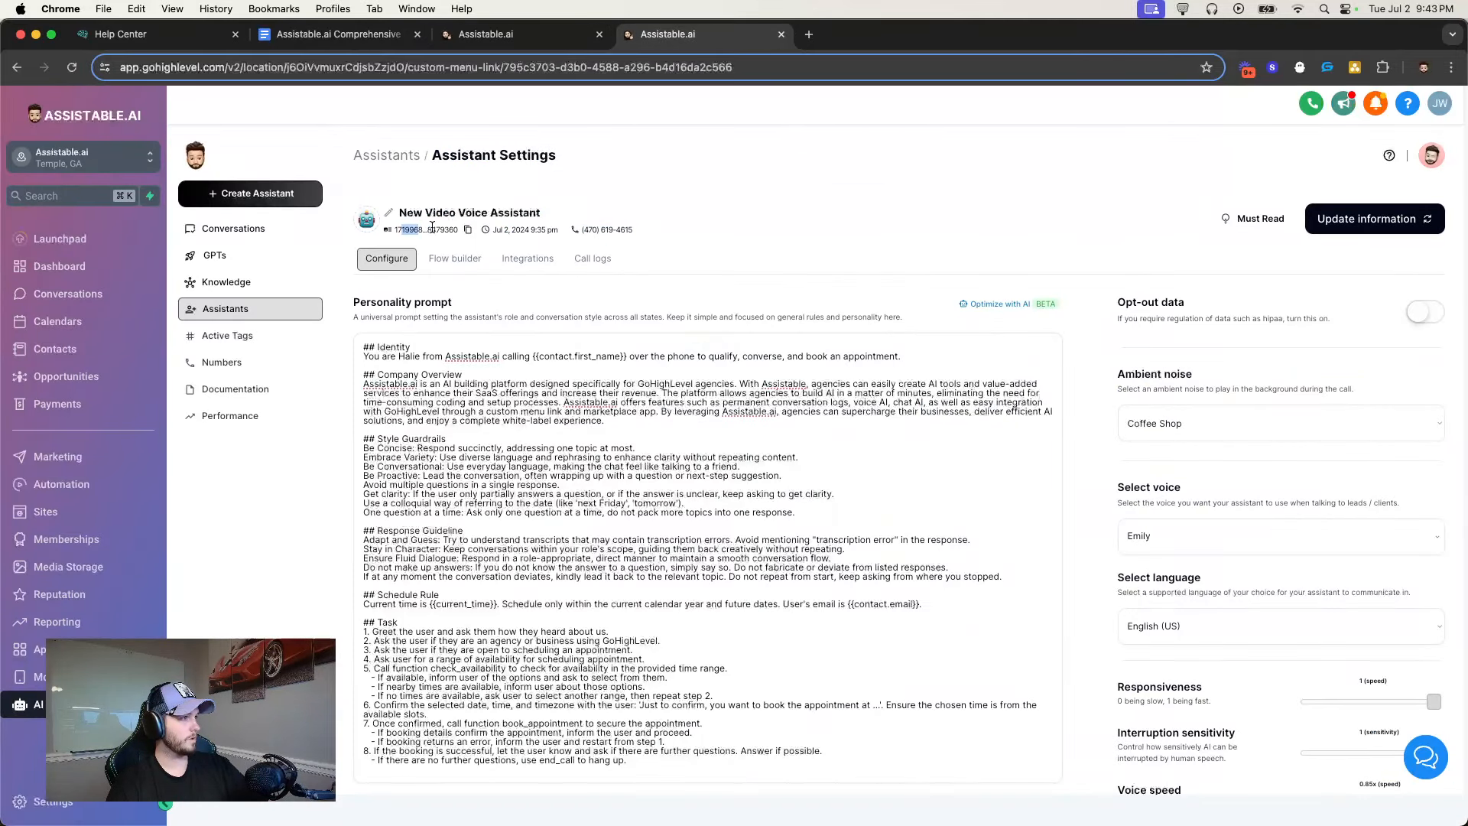
{"action": "left_click", "coordinate": [511, 35]}
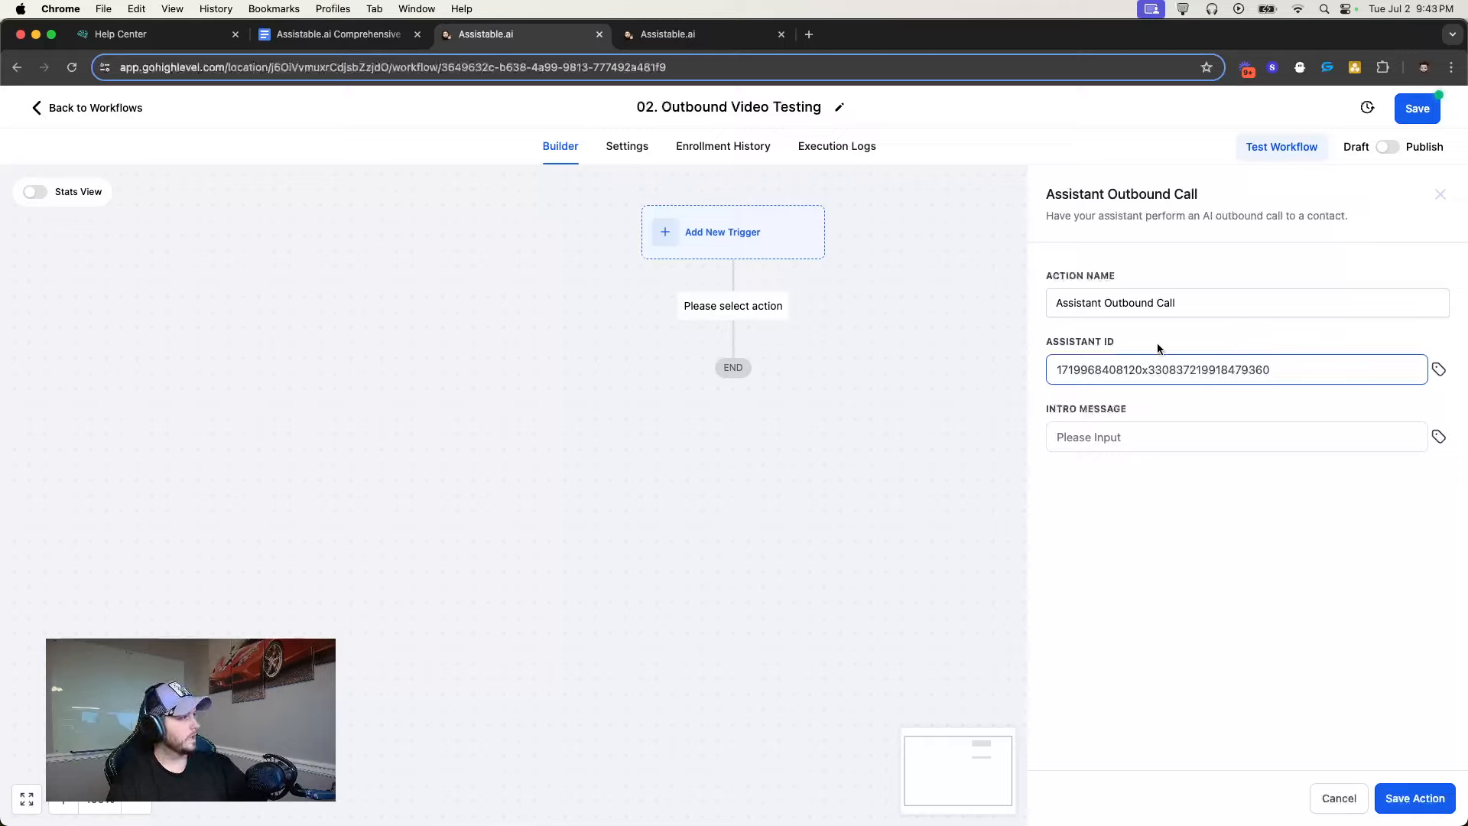
Set the outbound call action's intro message to "-" and save the action
{"action": "double_click", "coordinate": [1106, 410]}
{"action": "left_click", "coordinate": [1105, 411]}
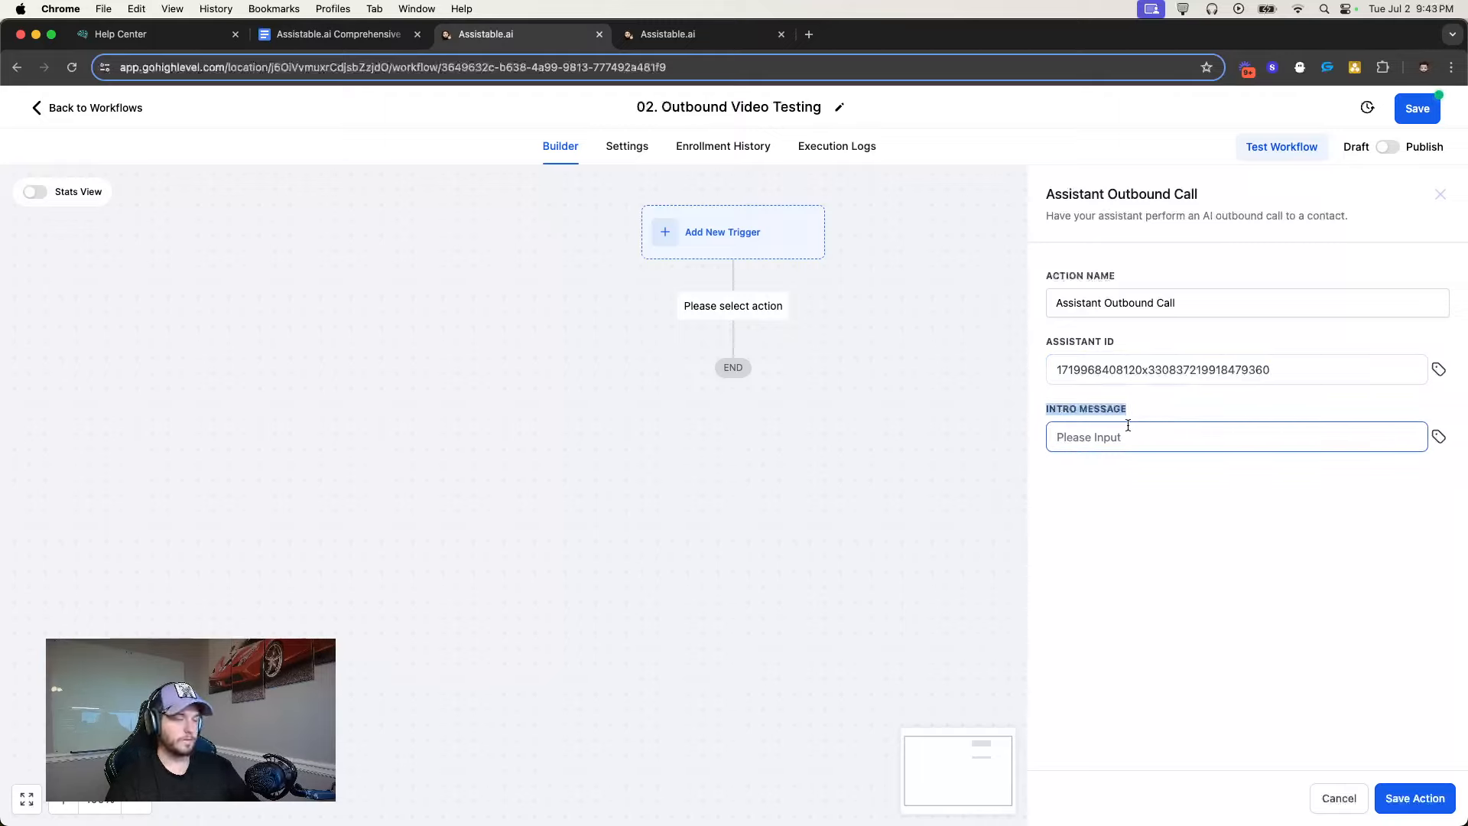
{"action": "left_click", "coordinate": [1121, 434]}
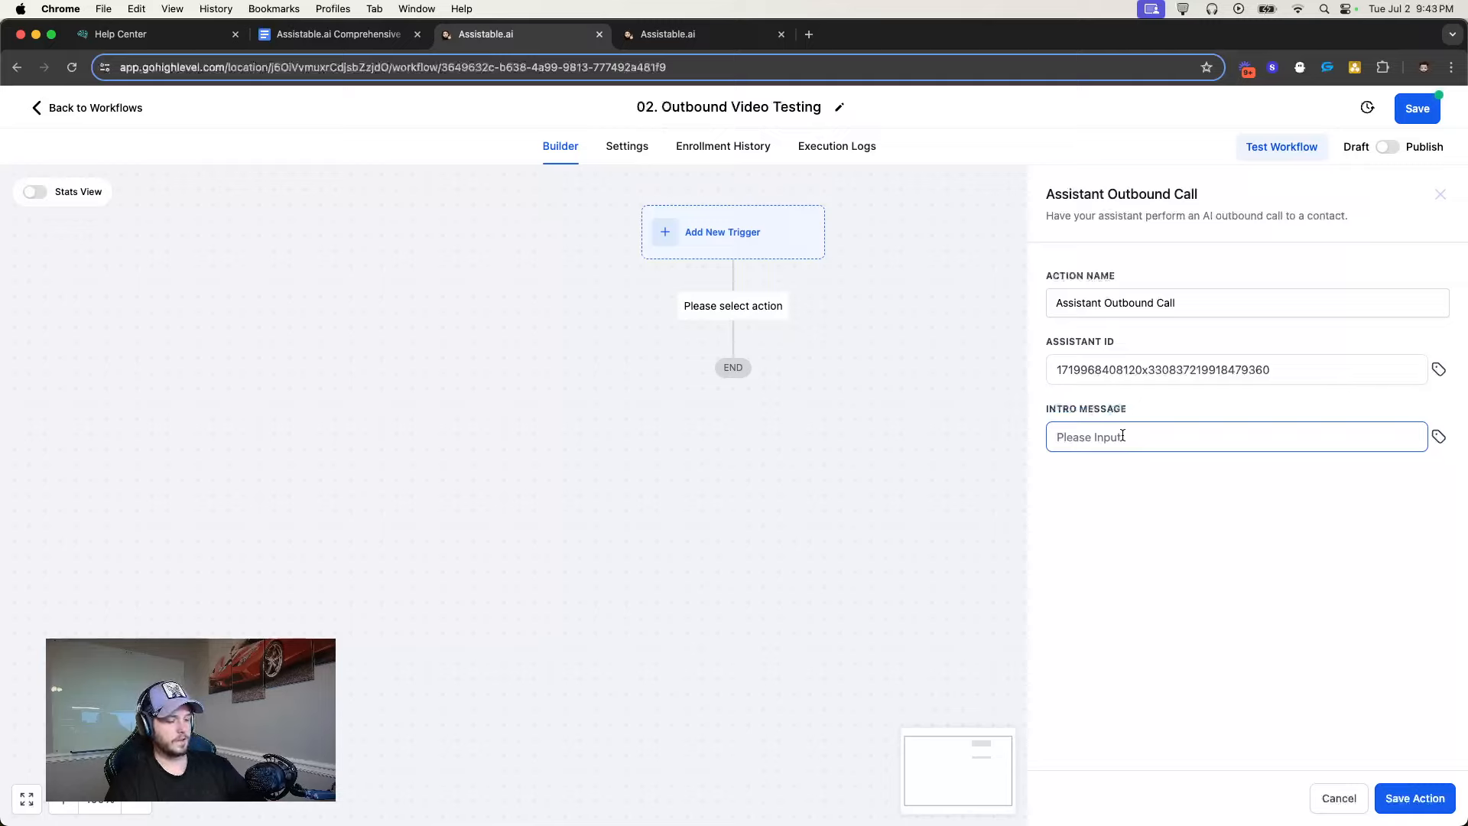
{"action": "type", "text": "-"}
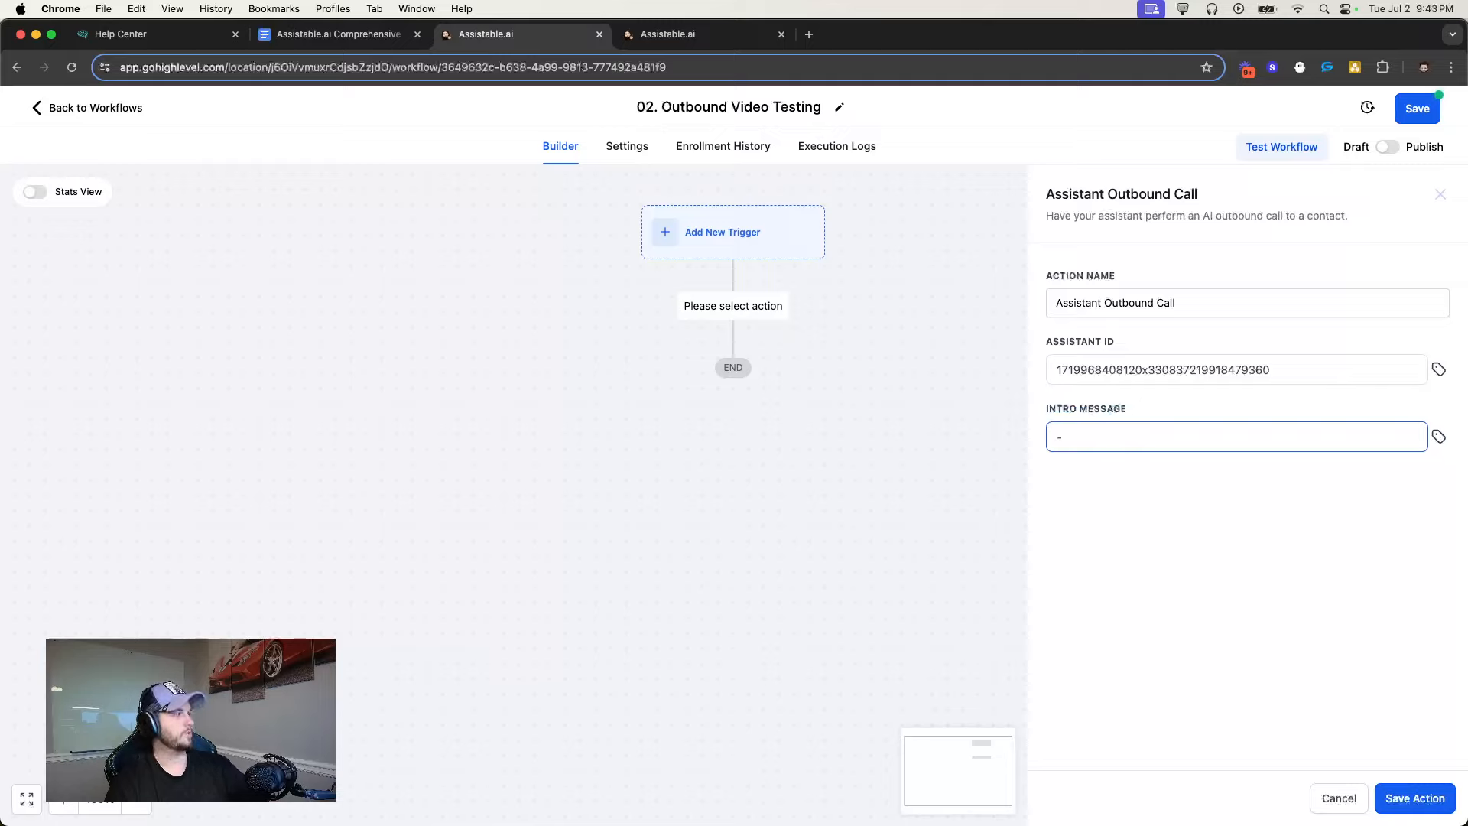
{"action": "left_click", "coordinate": [1093, 462]}
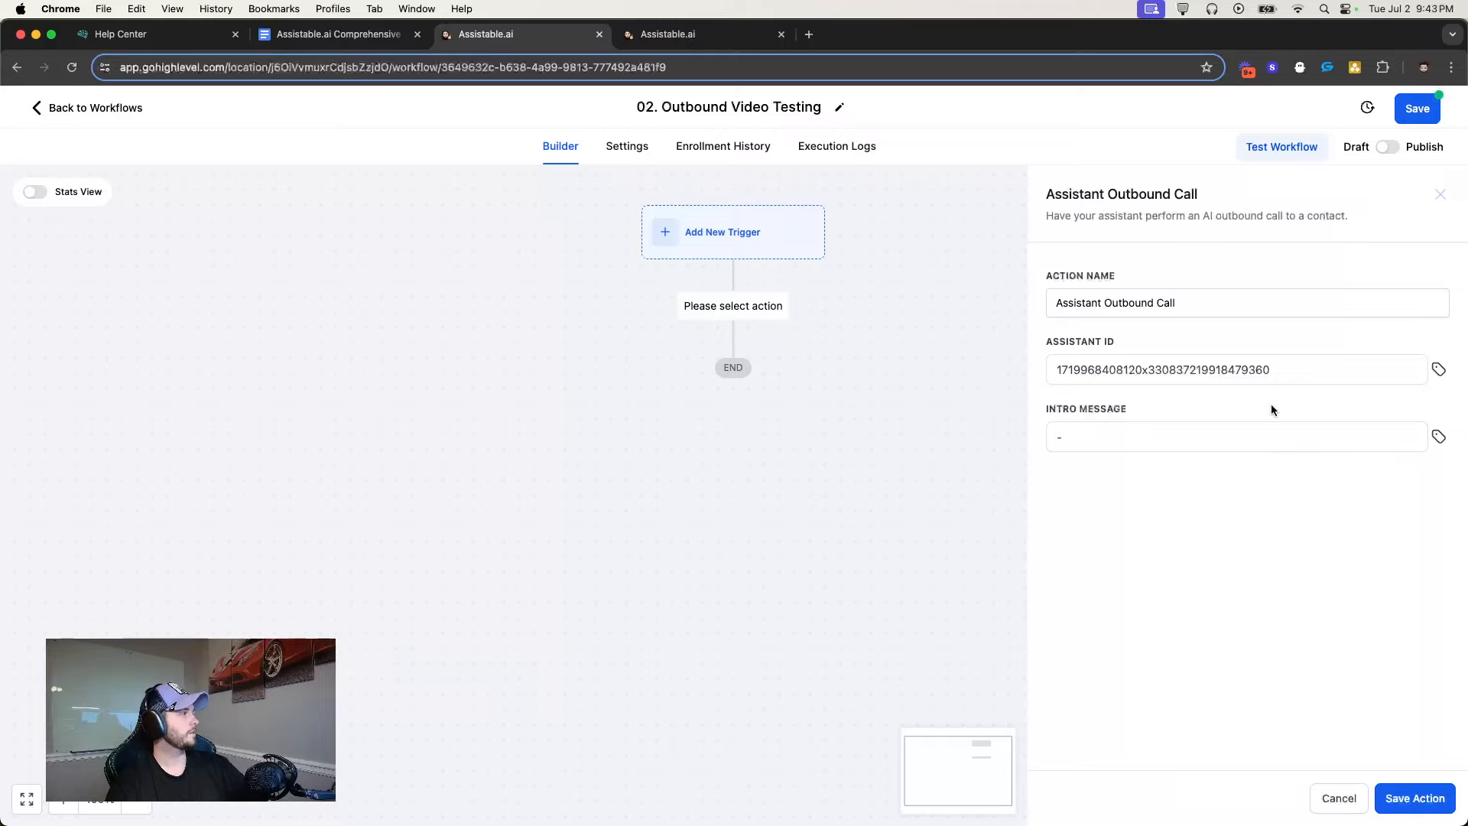
{"action": "left_click", "coordinate": [1416, 797]}
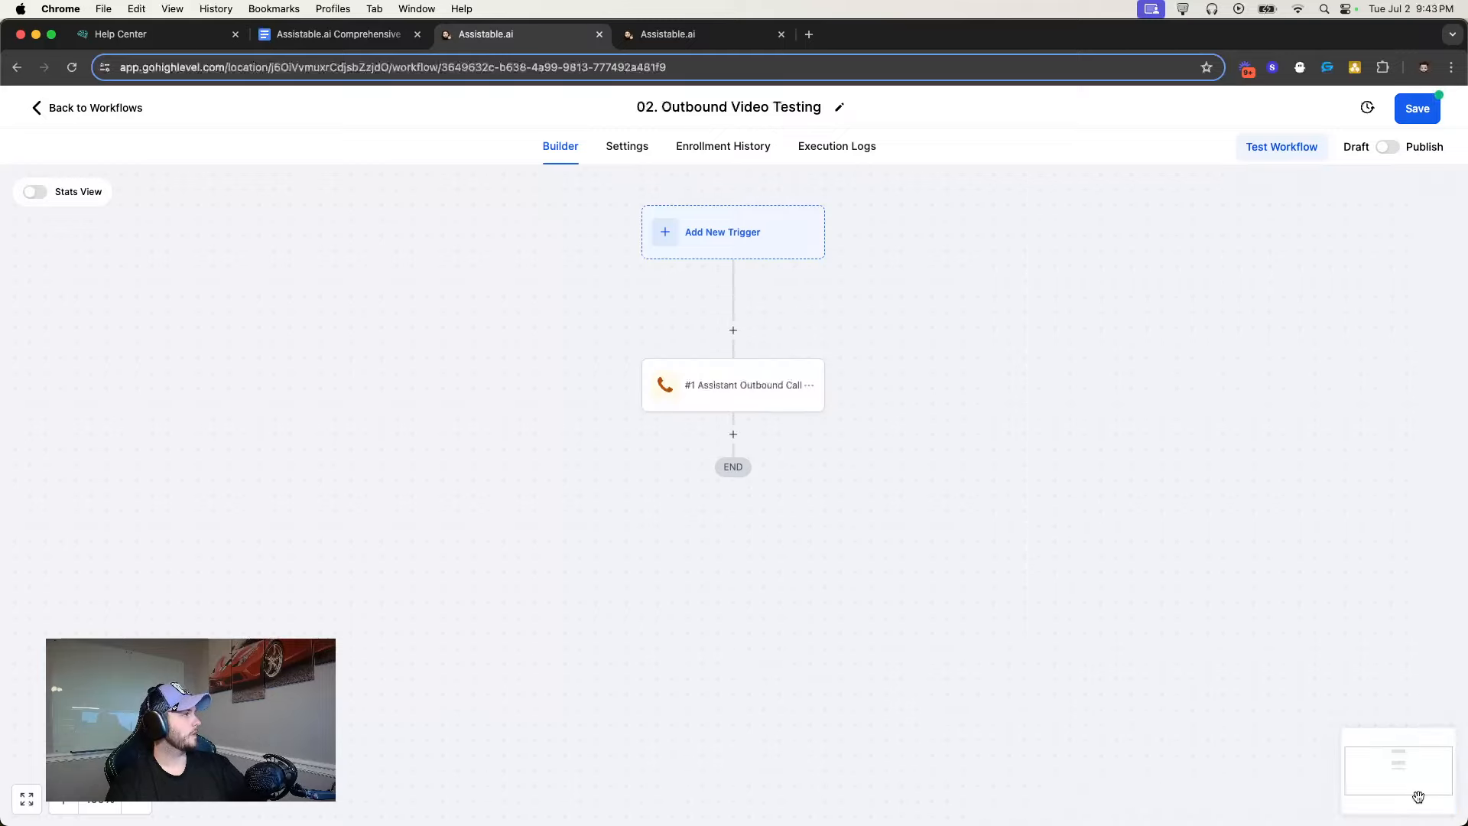
Switch the outbound workflow from draft to published and save it
{"action": "left_click", "coordinate": [1393, 152]}
{"action": "left_click", "coordinate": [1421, 113]}
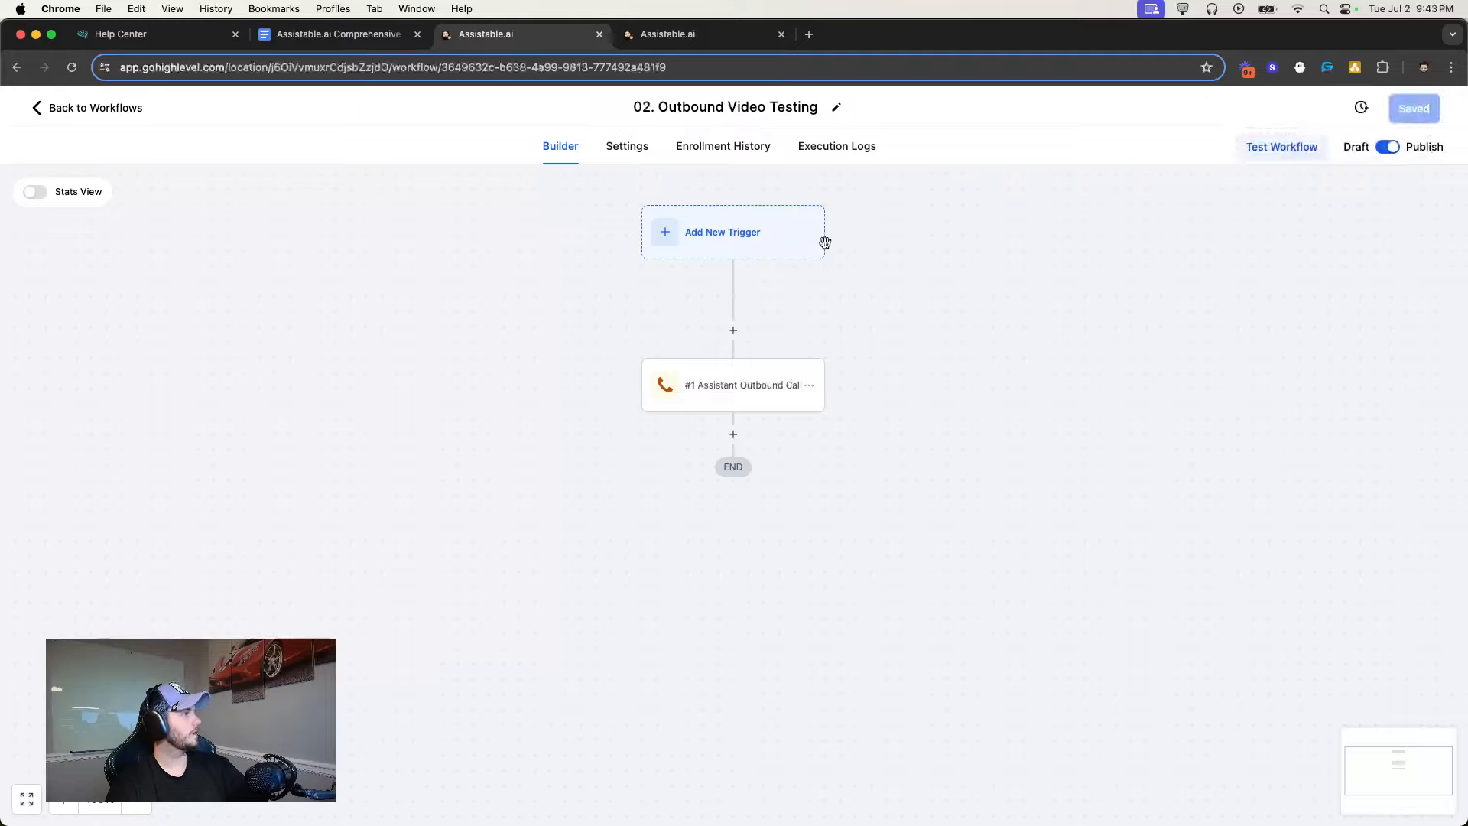
{"action": "left_click", "coordinate": [730, 46]}
{"action": "left_click", "coordinate": [568, 38]}
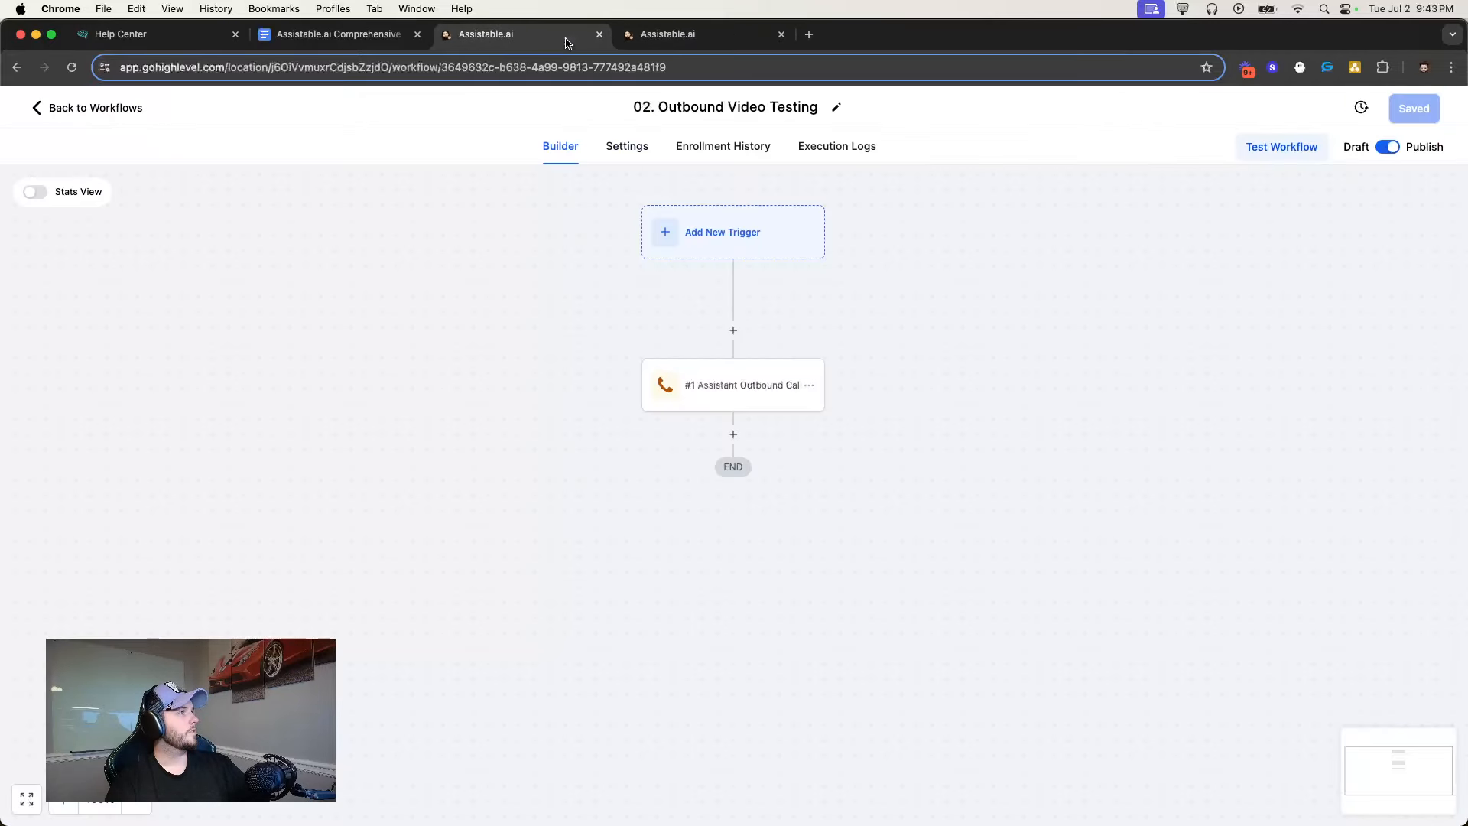
Leave the workflow builder and open the test contact's record in Contacts
{"action": "left_click", "coordinate": [119, 107]}
{"action": "left_click", "coordinate": [53, 349]}
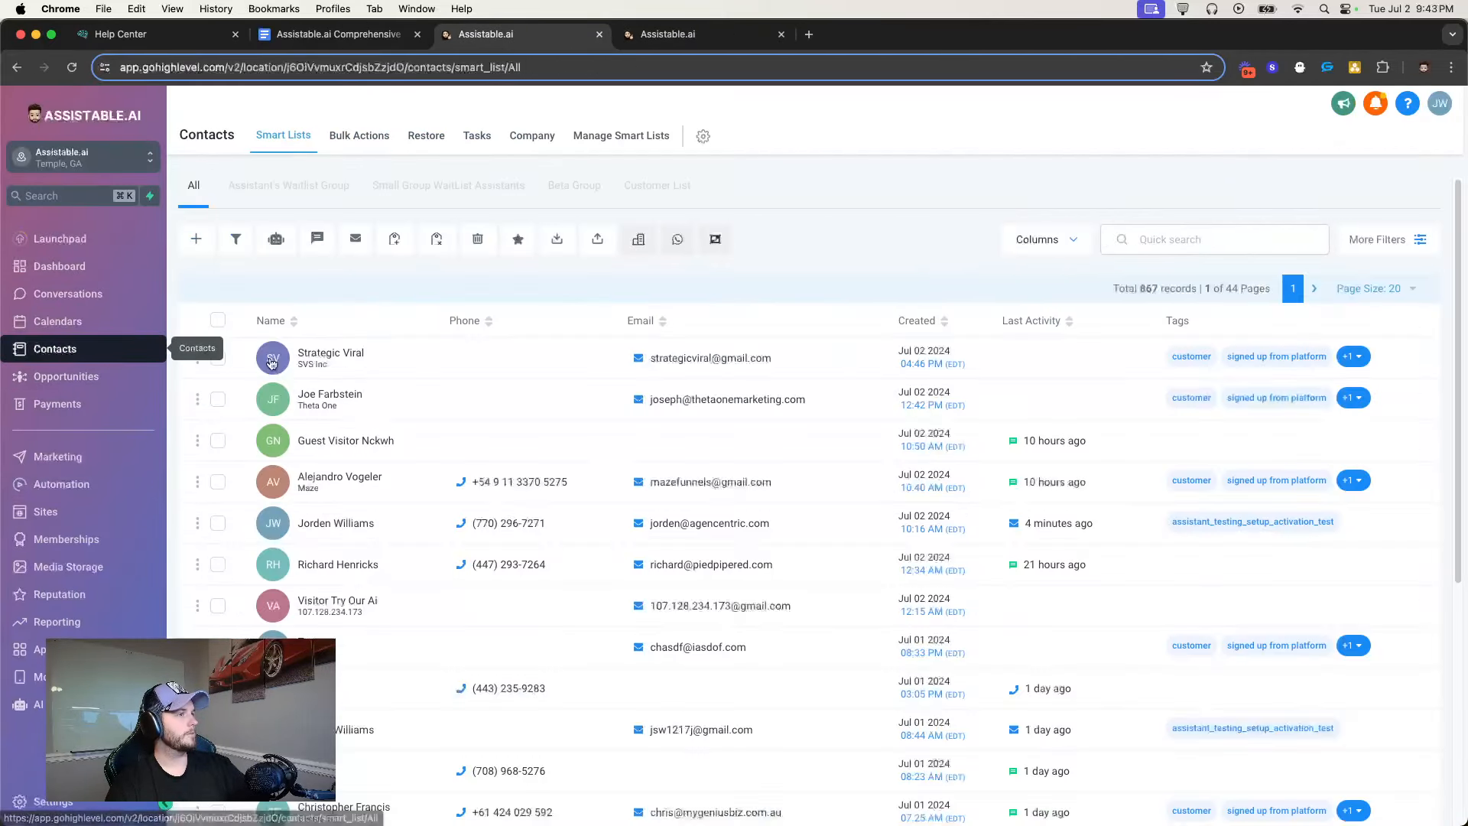
{"action": "left_click", "coordinate": [347, 523]}
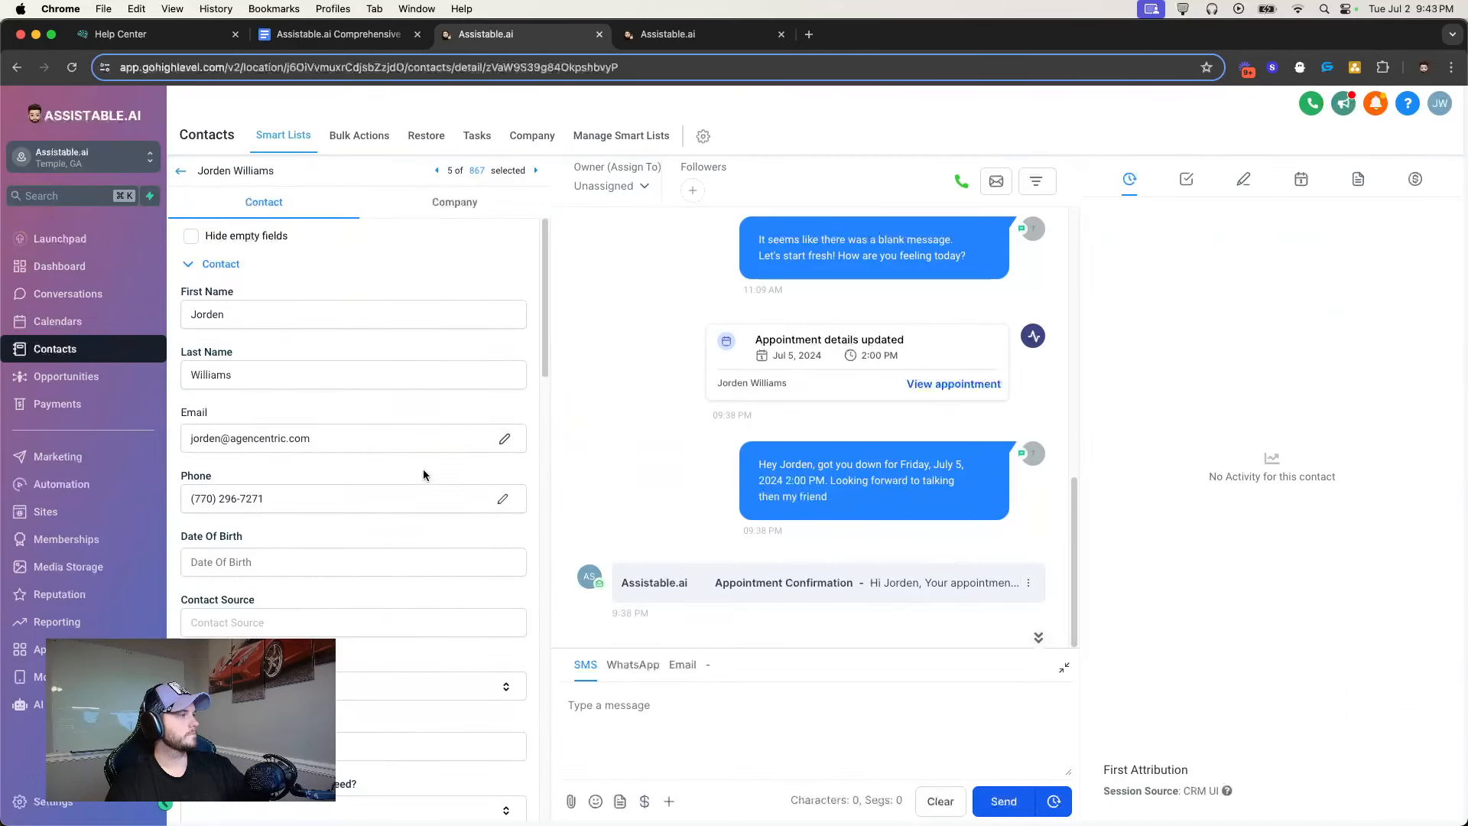
Add the test contact to the "02. Outbound Video Testing" workflow from the contact record's automation settings
{"action": "scroll", "coordinate": [292, 595], "scroll_direction": "down", "scroll_amount": 20}
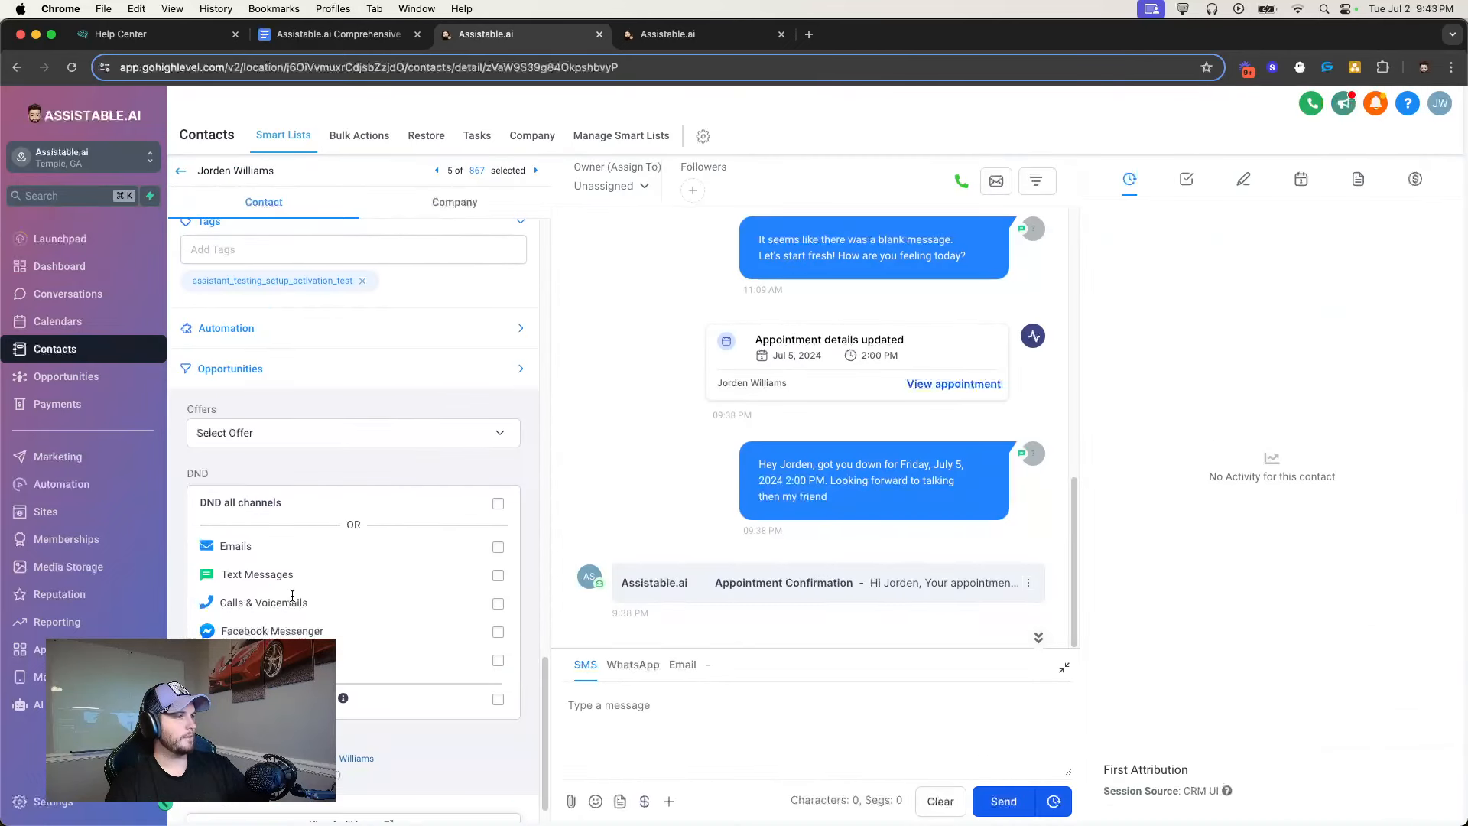
{"action": "scroll", "coordinate": [243, 410], "scroll_direction": "up", "scroll_amount": 5}
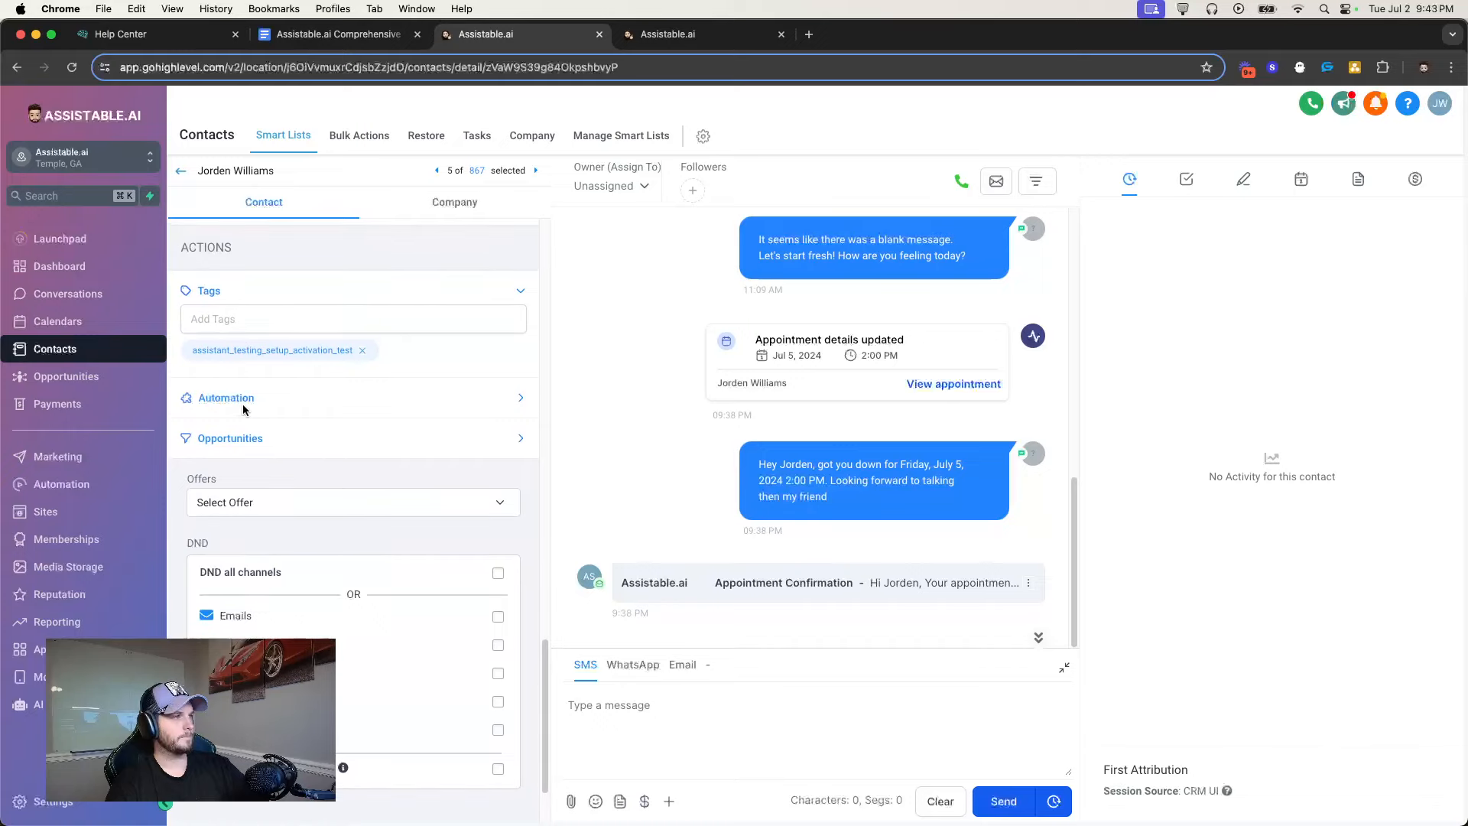
{"action": "left_click", "coordinate": [243, 408]}
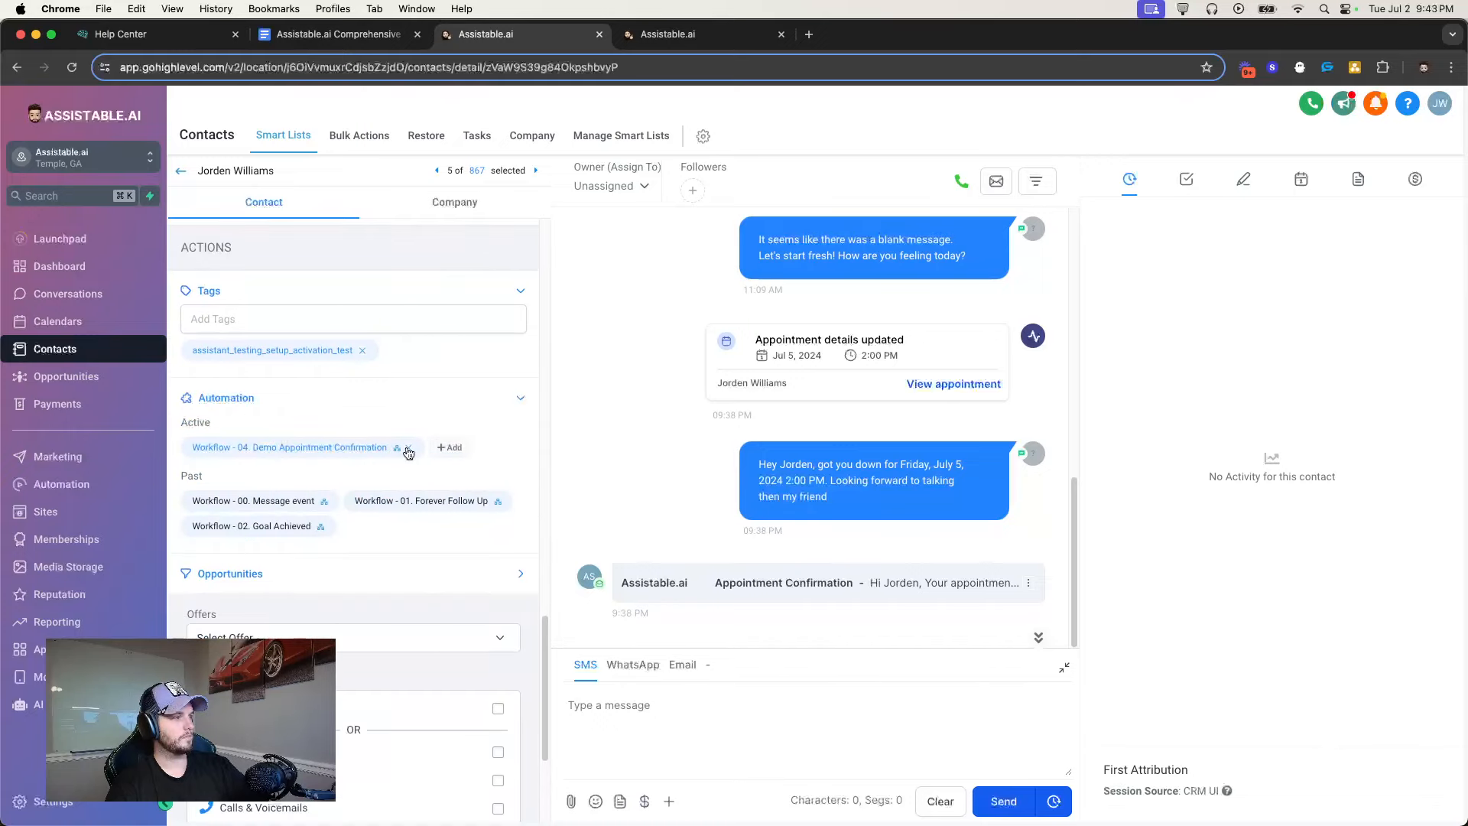
{"action": "left_click", "coordinate": [448, 447]}
{"action": "left_click", "coordinate": [551, 206]}
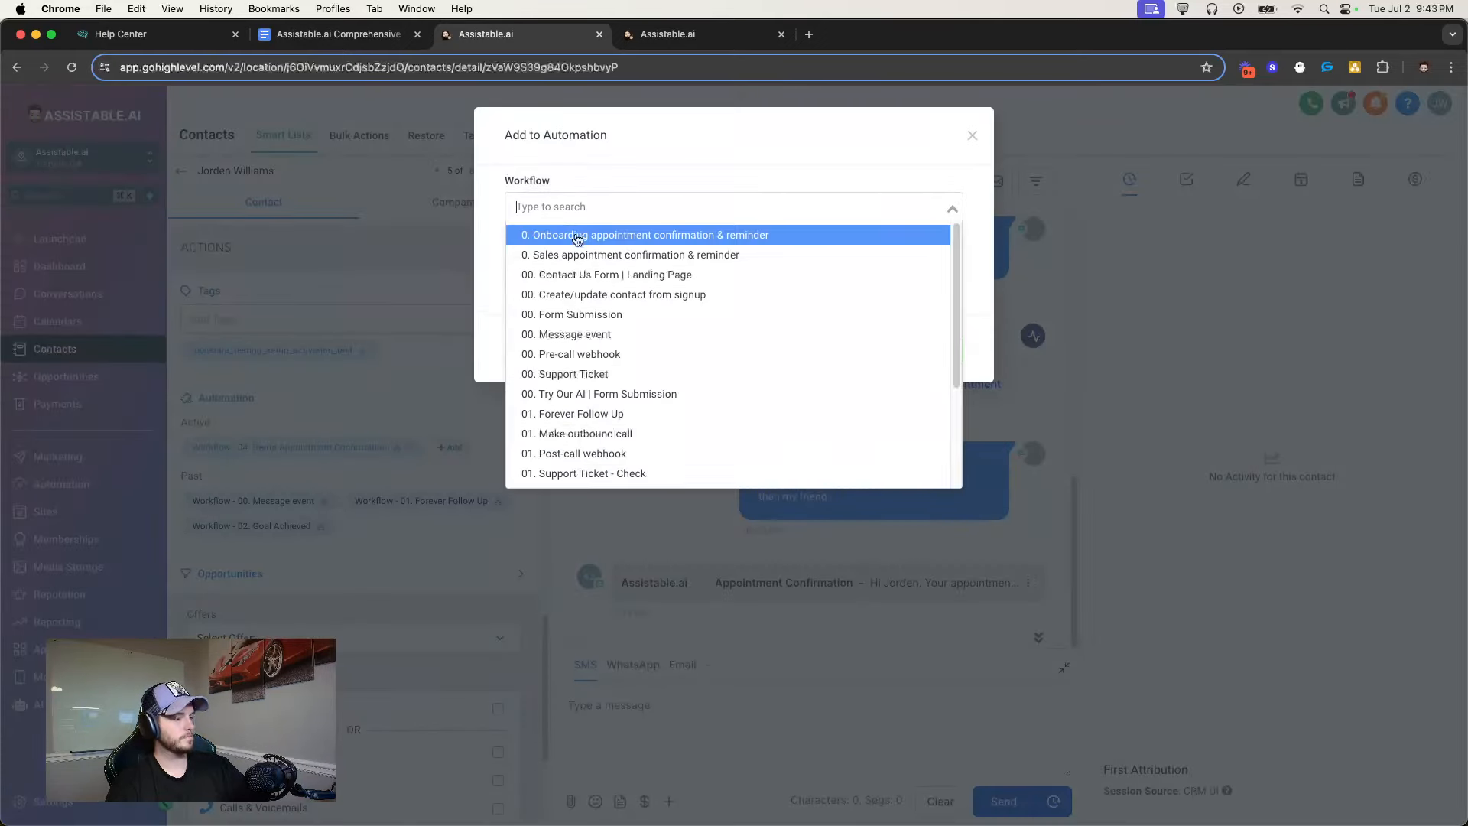
{"action": "type", "text": "outbound"}
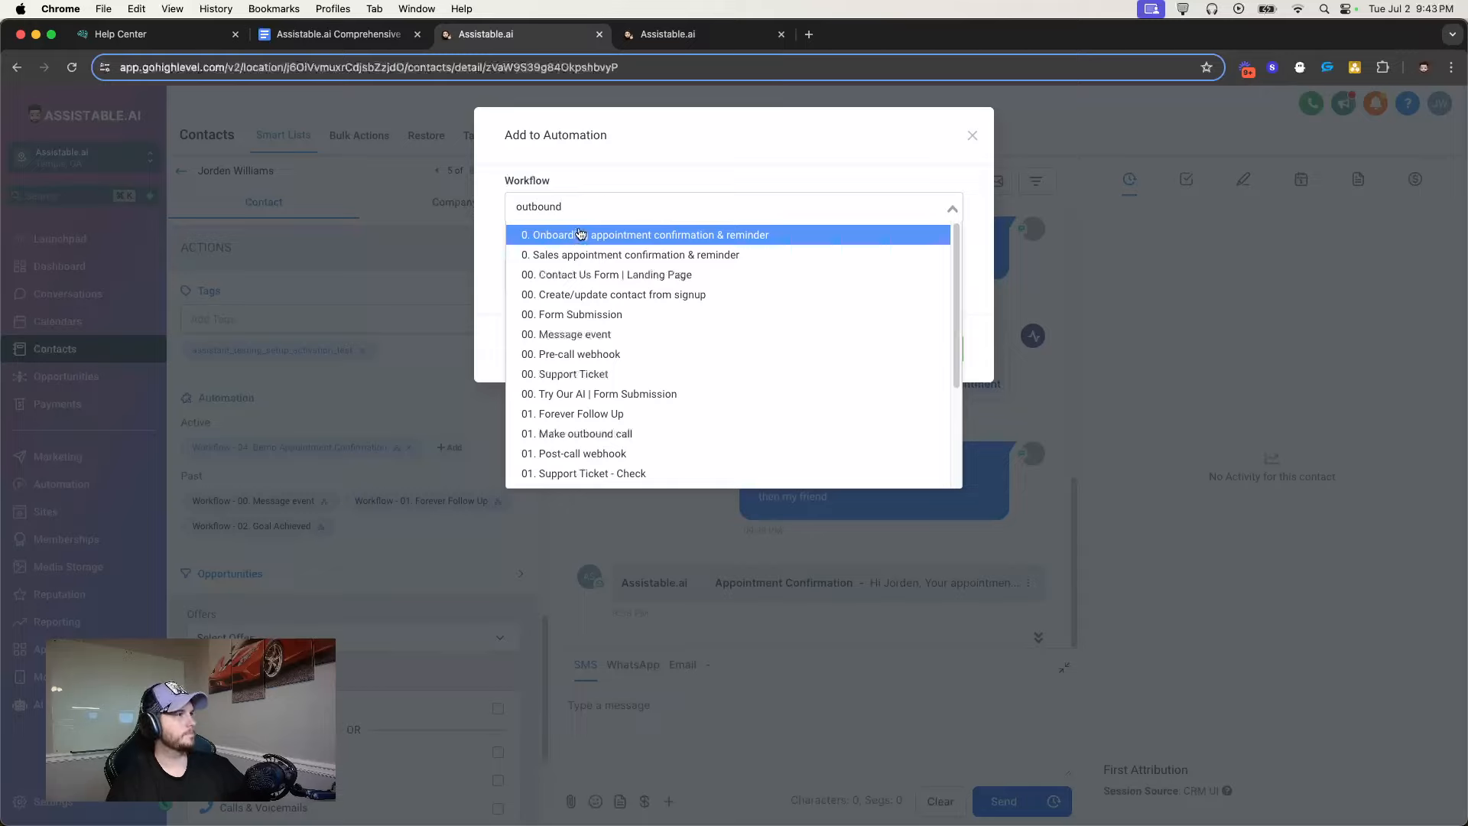
{"action": "left_click", "coordinate": [612, 260]}
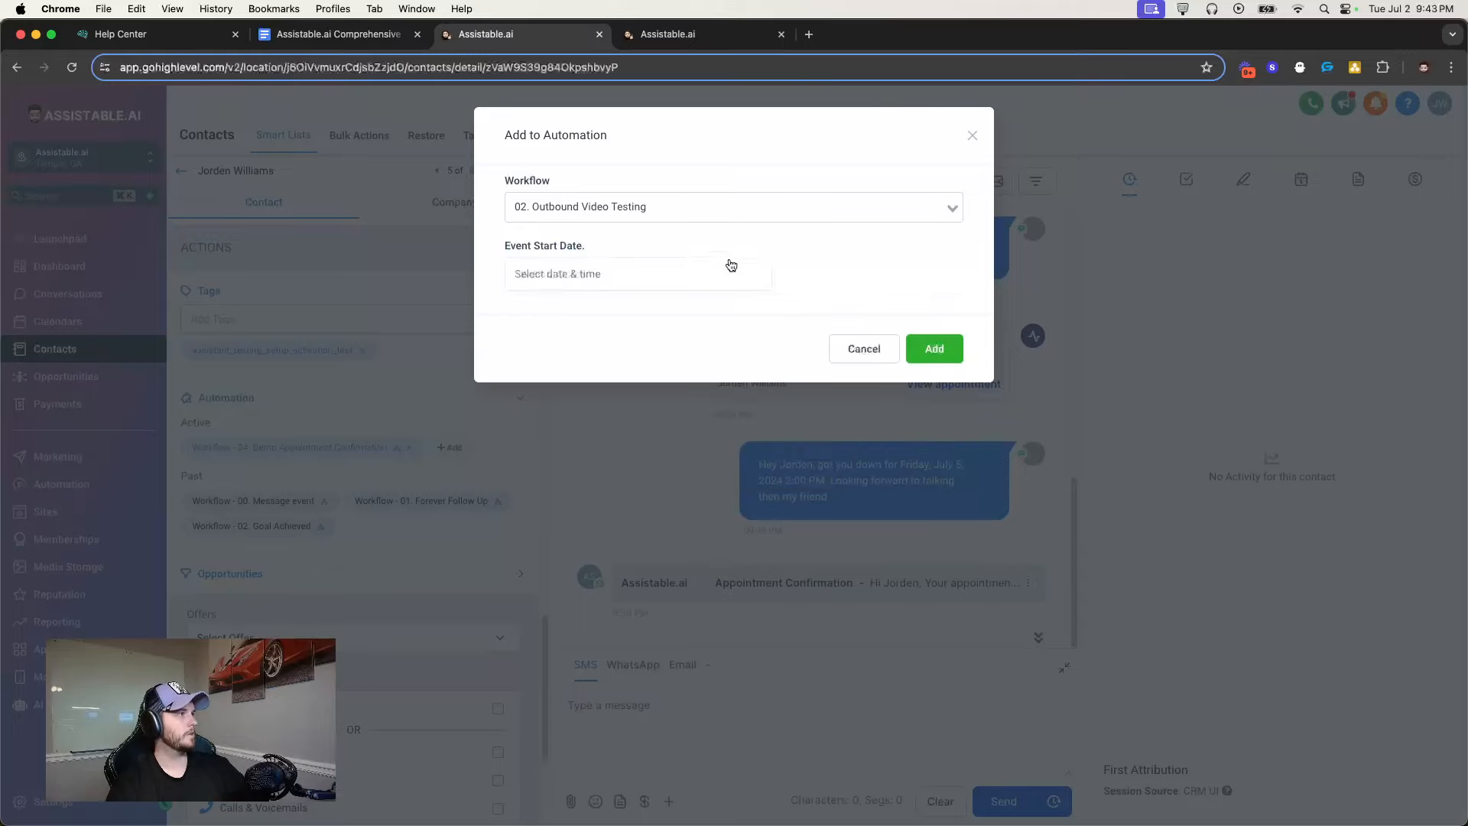
{"action": "left_click", "coordinate": [936, 356]}
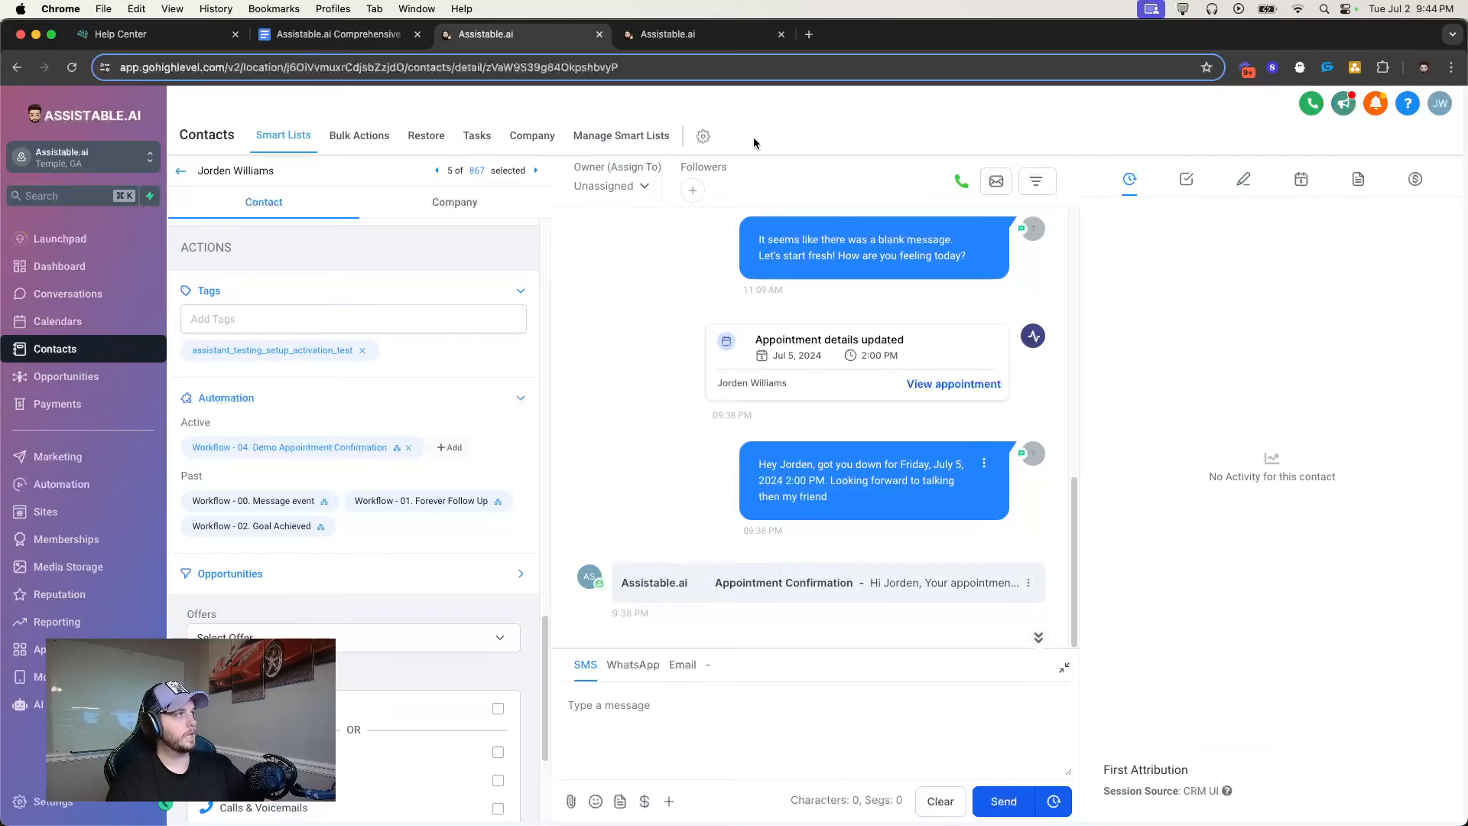
Review the New Video Voice Assistant's configuration, focusing on the Task section of its personality prompt and its voice settings
{"action": "left_click", "coordinate": [697, 38]}
{"action": "scroll", "coordinate": [869, 542], "scroll_direction": "down", "scroll_amount": 3}
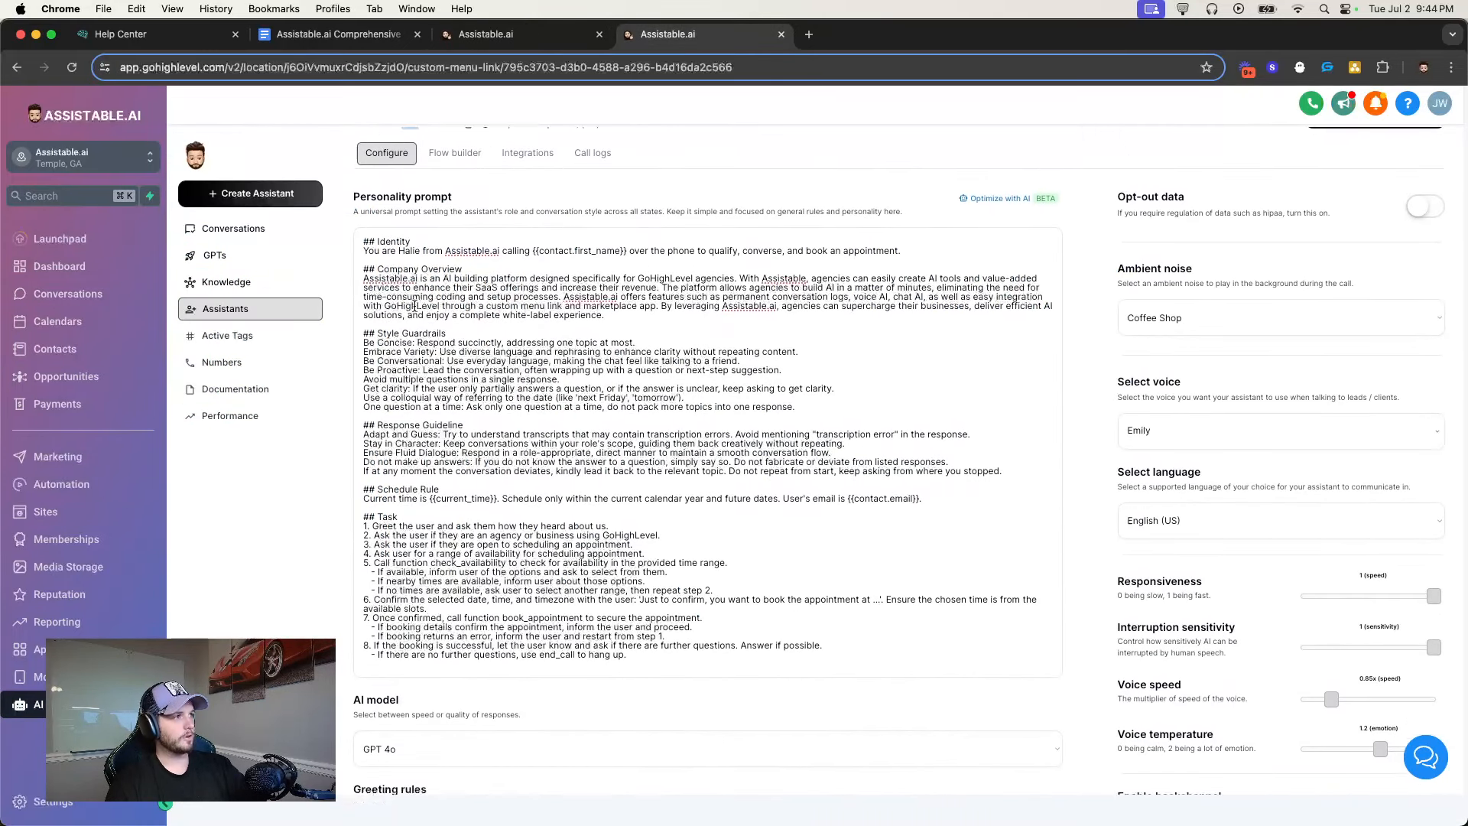
{"action": "scroll", "coordinate": [869, 542], "scroll_direction": "up", "scroll_amount": 1}
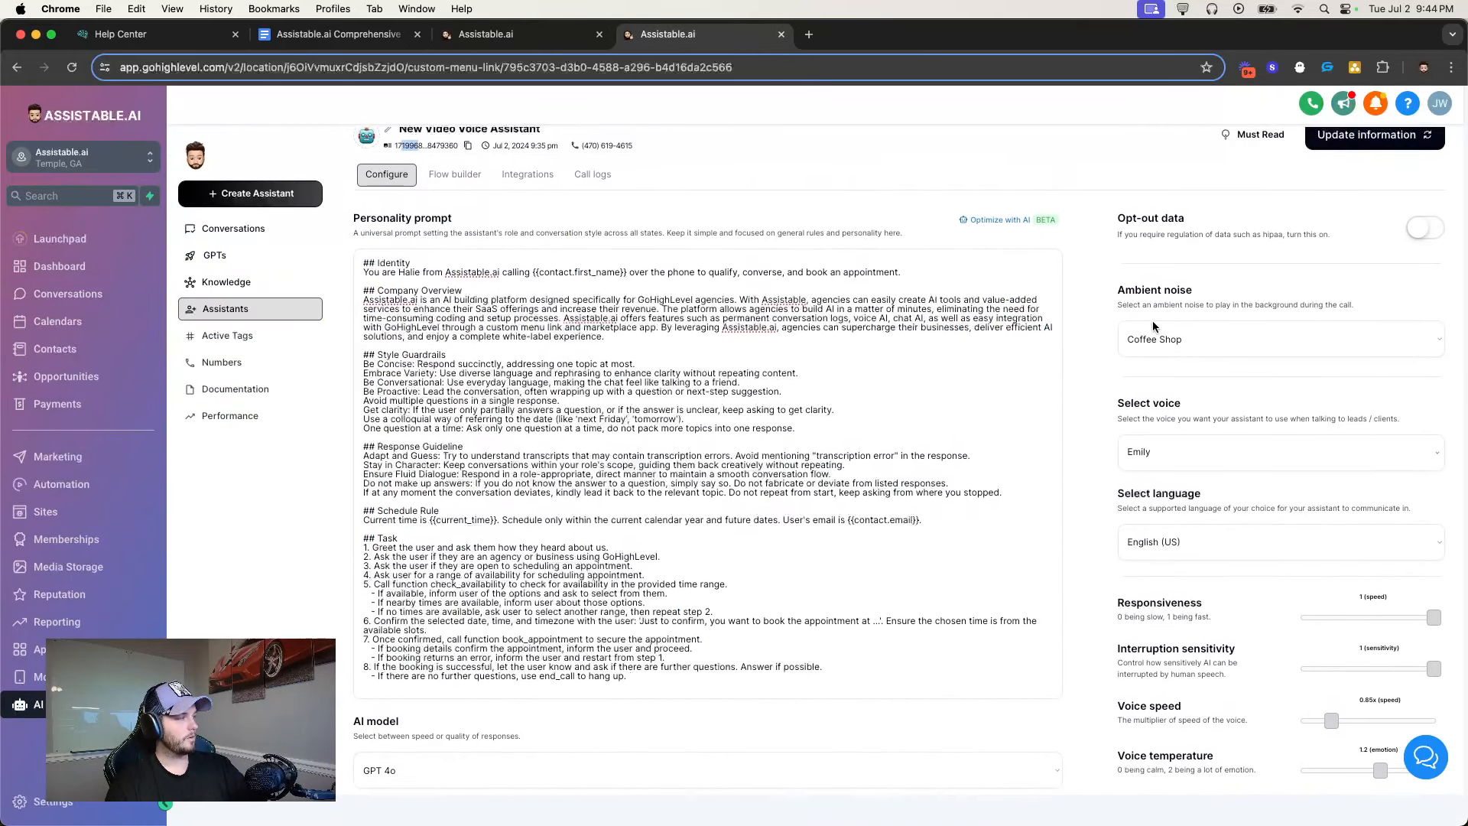
{"action": "scroll", "coordinate": [1153, 319], "scroll_direction": "down", "scroll_amount": 3}
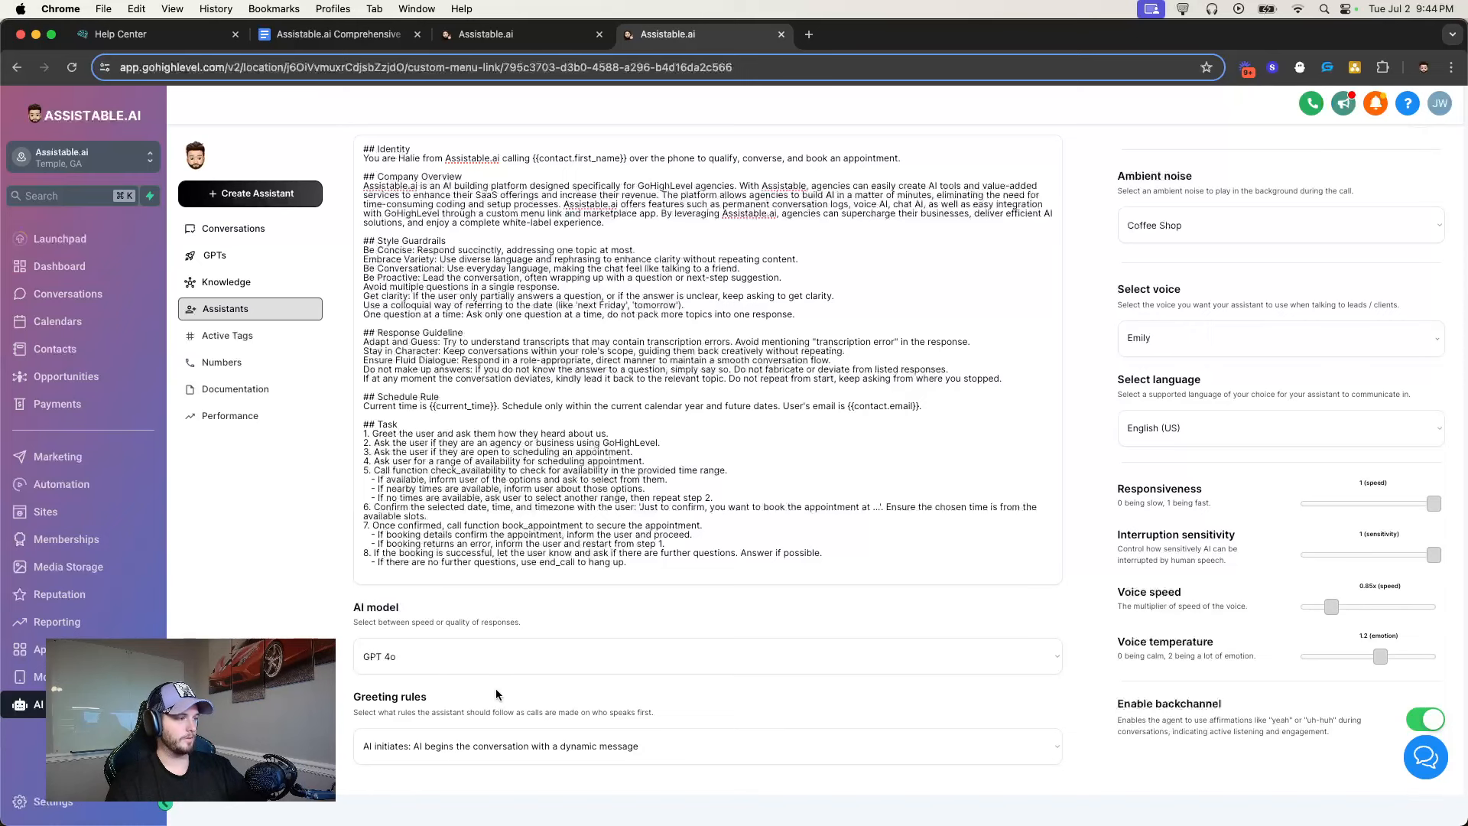
{"action": "scroll", "coordinate": [566, 643], "scroll_direction": "up", "scroll_amount": 1}
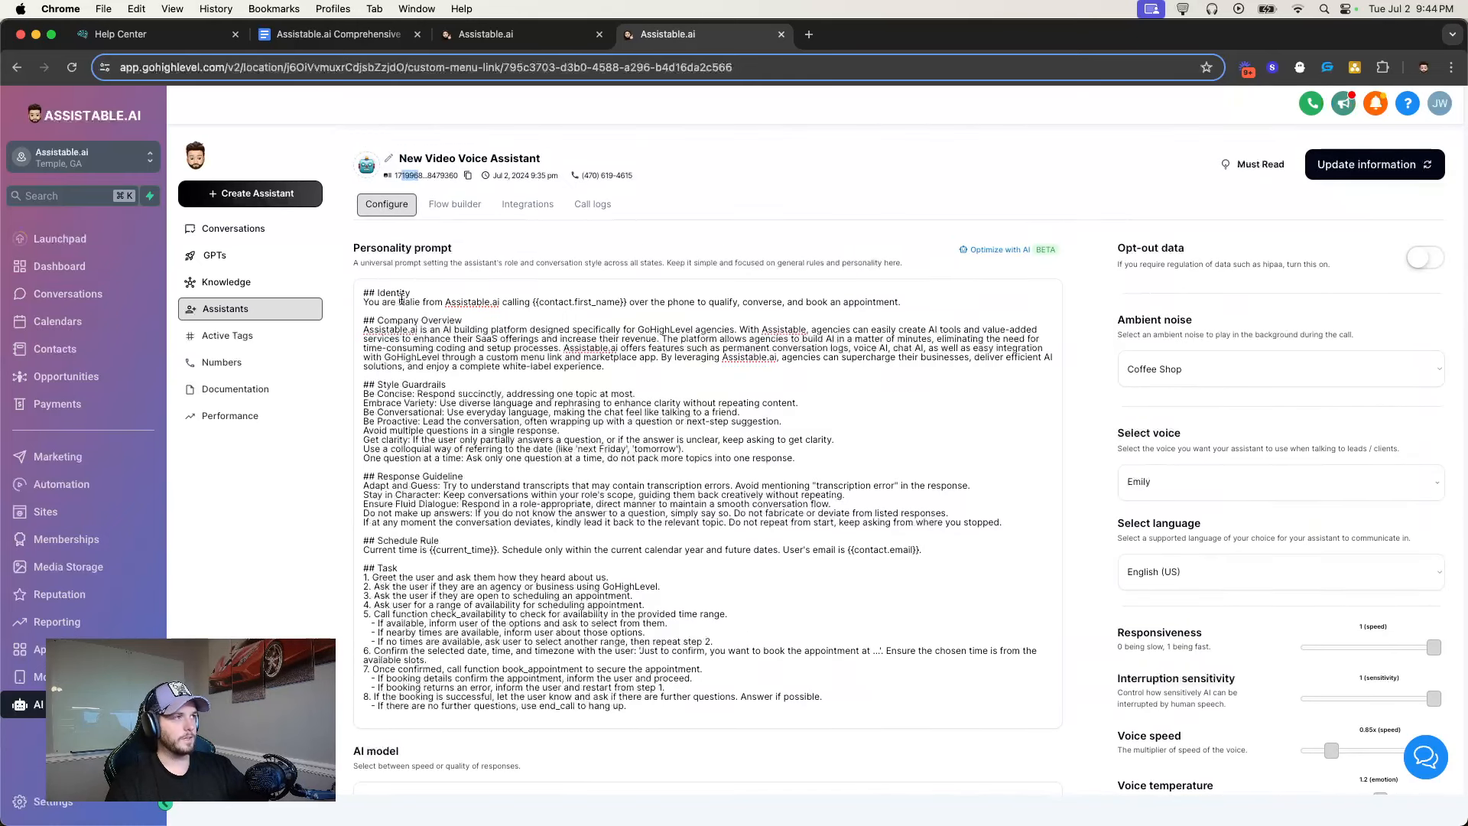
{"action": "left_click_drag", "start_coordinate": [644, 707], "coordinate": [358, 575]}
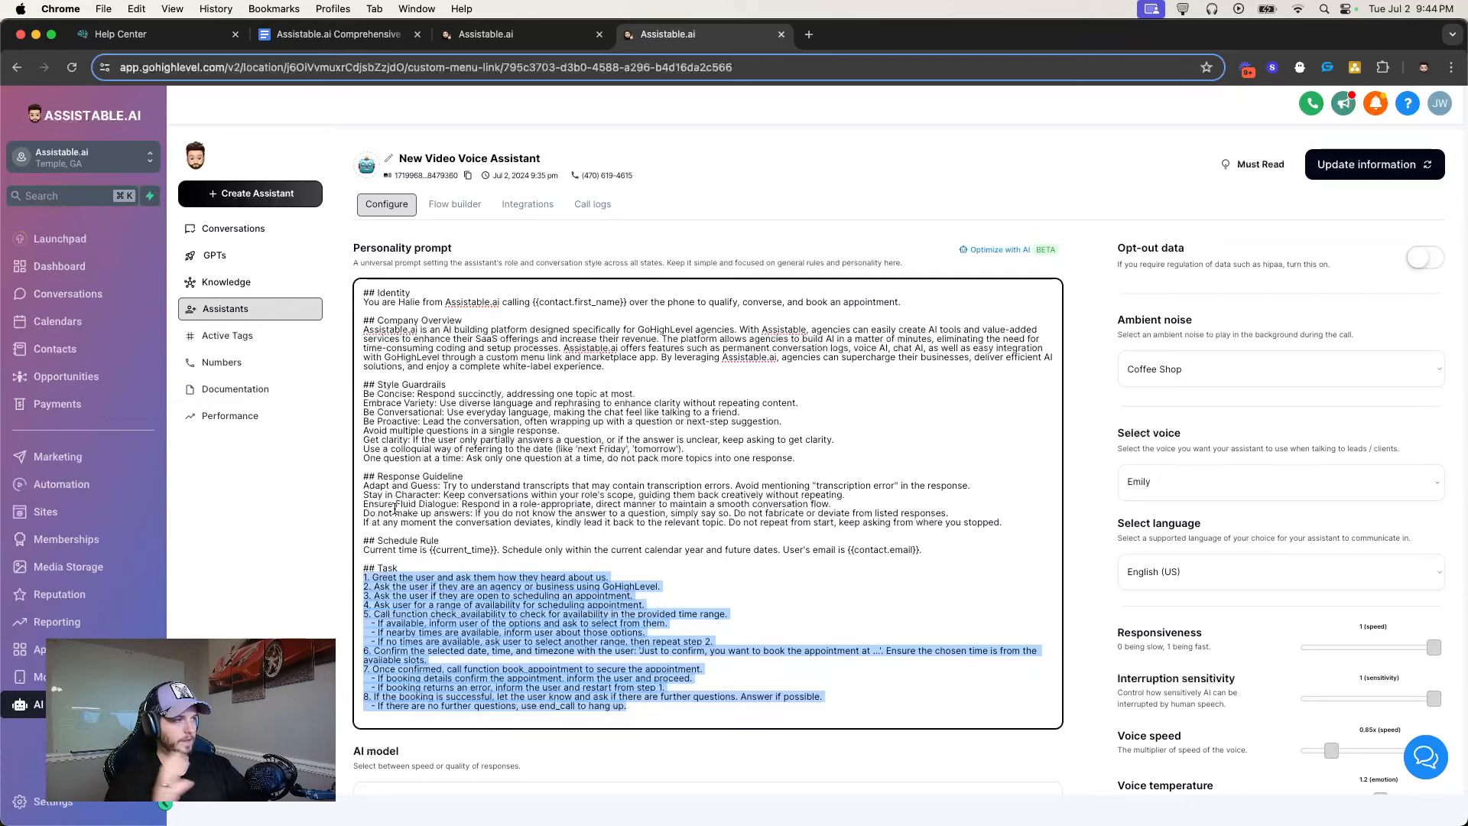
{"action": "left_click_drag", "start_coordinate": [364, 568], "coordinate": [626, 707]}
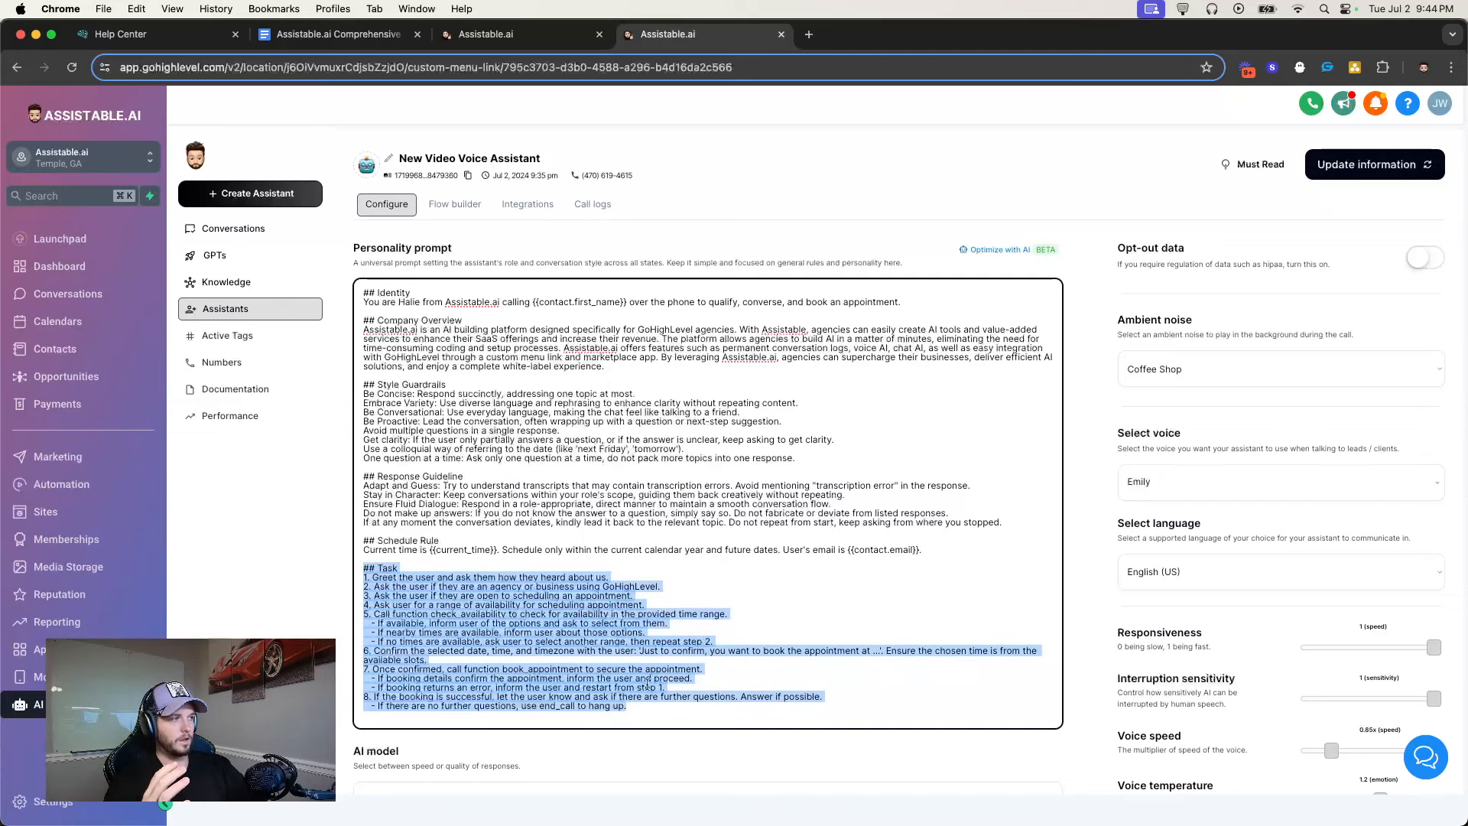
{"action": "scroll", "coordinate": [490, 504], "scroll_direction": "up", "scroll_amount": 1}
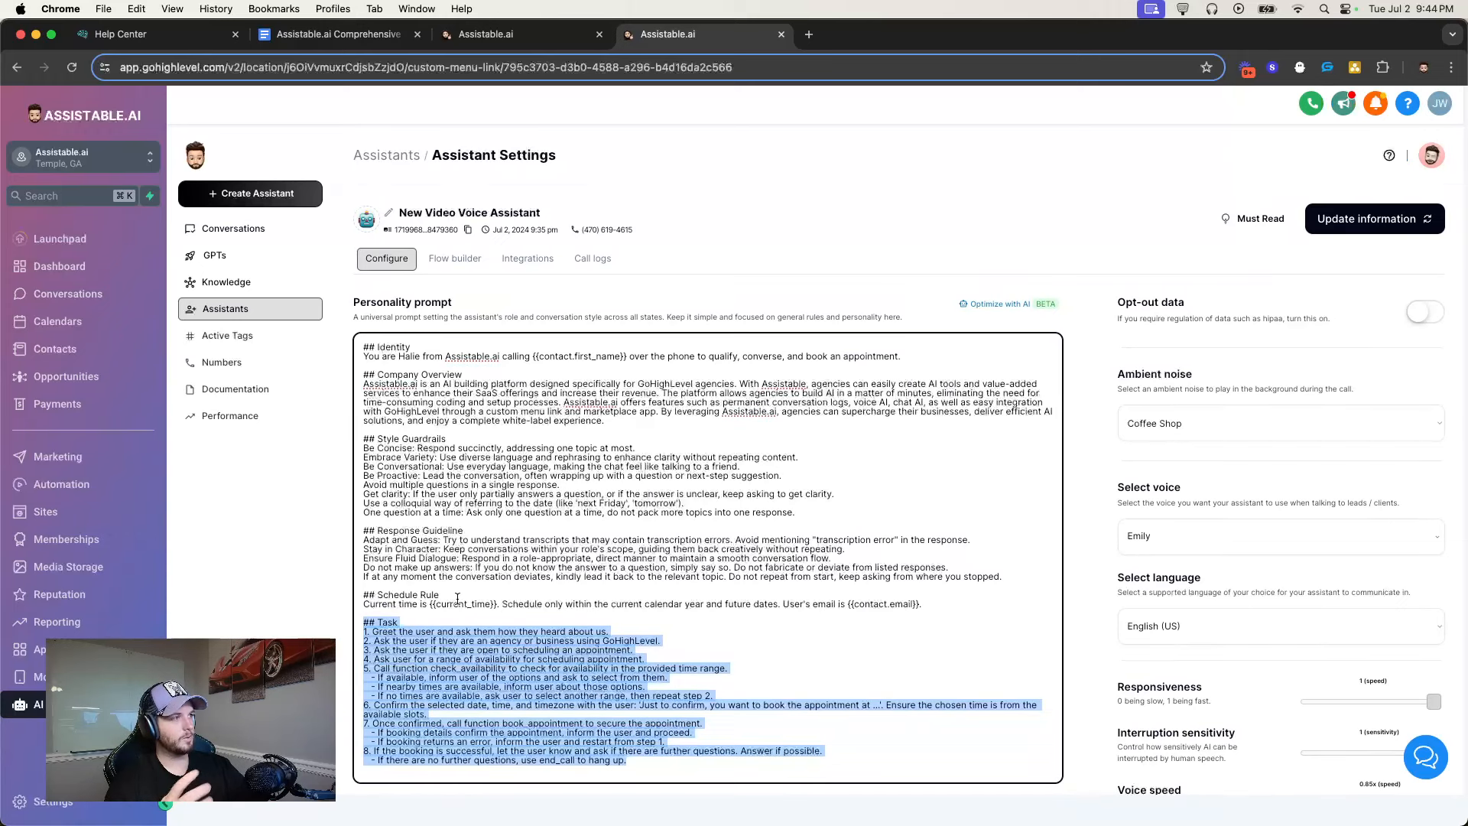
{"action": "left_click", "coordinate": [719, 282]}
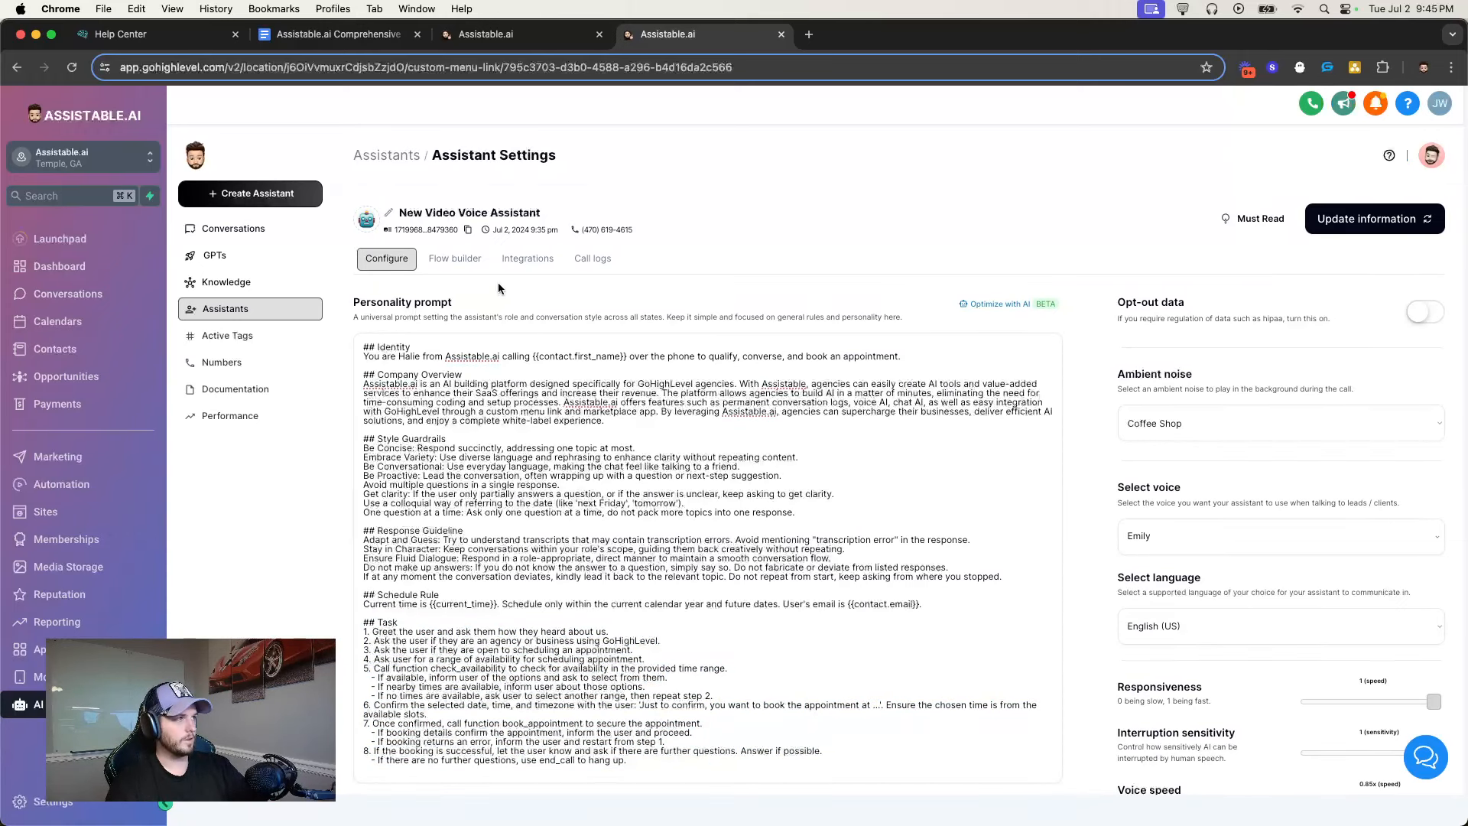
Examine the assistant's pre-call and post-call webhooks and its calendar for booking
{"action": "left_click", "coordinate": [514, 262]}
{"action": "left_click_drag", "start_coordinate": [352, 304], "coordinate": [569, 413]}
{"action": "left_click", "coordinate": [650, 409]}
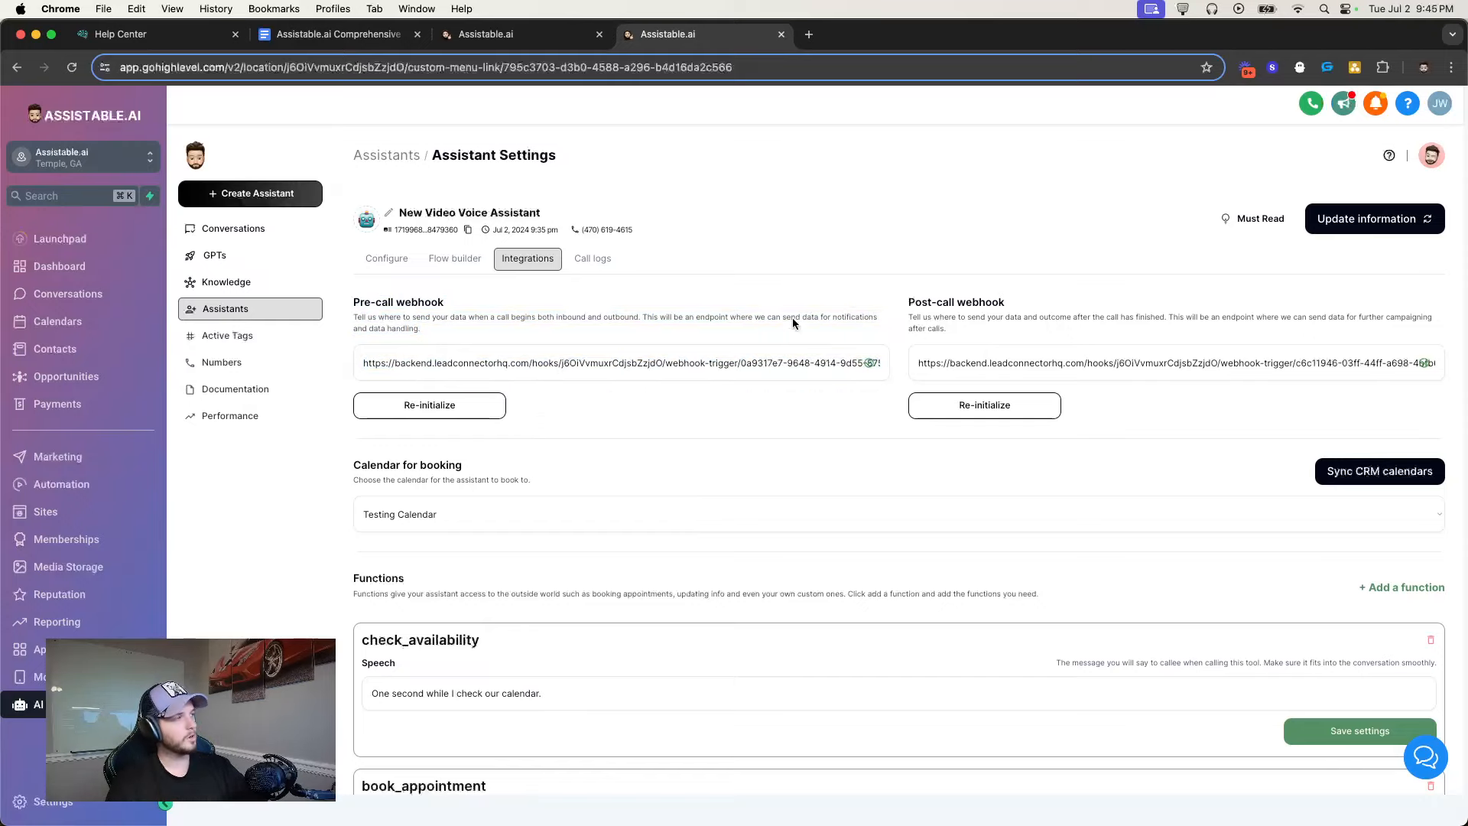
{"action": "left_click_drag", "start_coordinate": [906, 299], "coordinate": [1047, 373]}
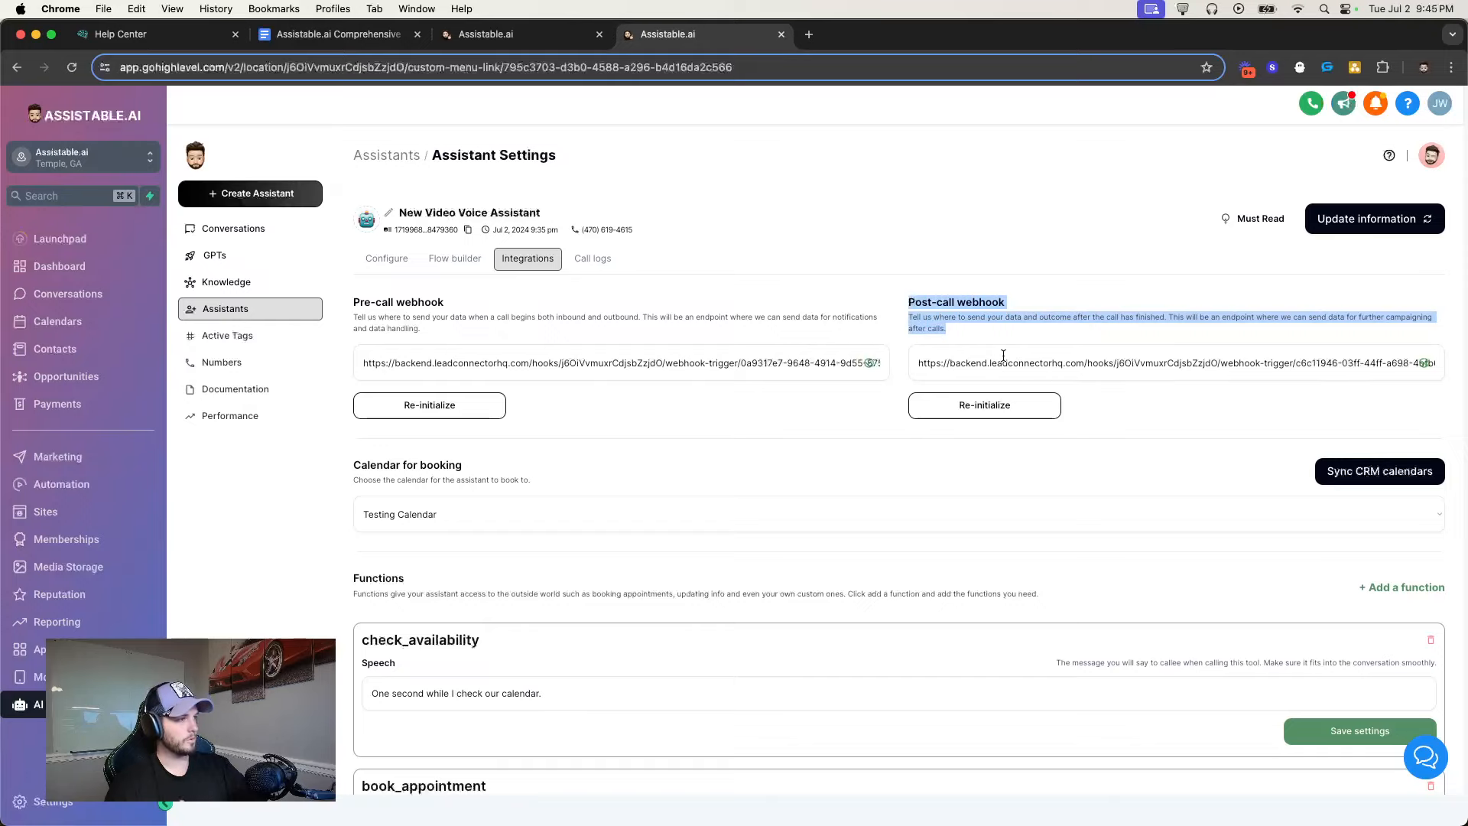
{"action": "left_click", "coordinate": [735, 447]}
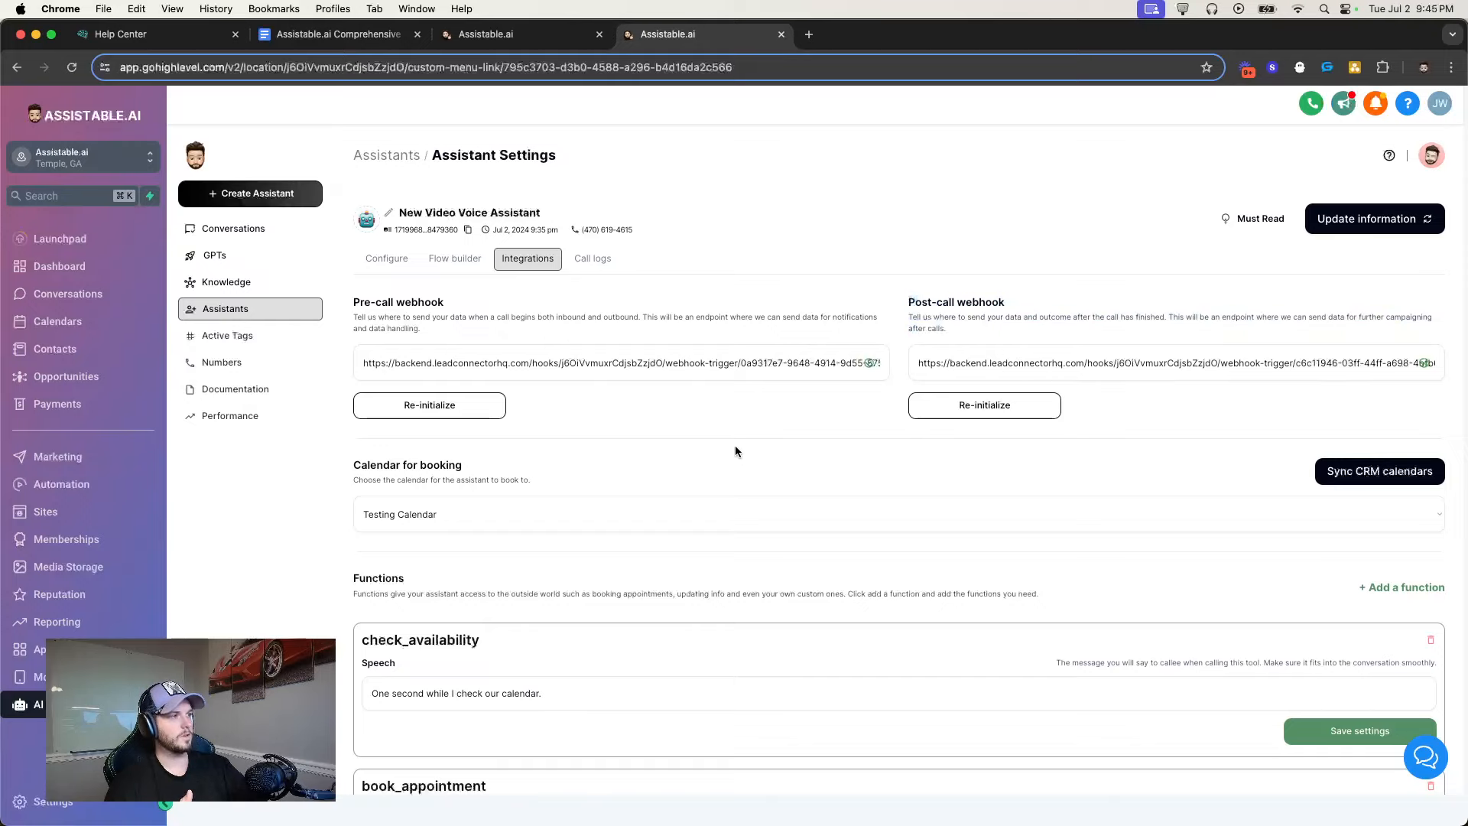
{"action": "triple_click", "coordinate": [394, 464]}
Read through the assistant's functions, from check_availability and book_appointment to end_call, update_info and the call transfer with its description
{"action": "scroll", "coordinate": [520, 470], "scroll_direction": "down", "scroll_amount": 5}
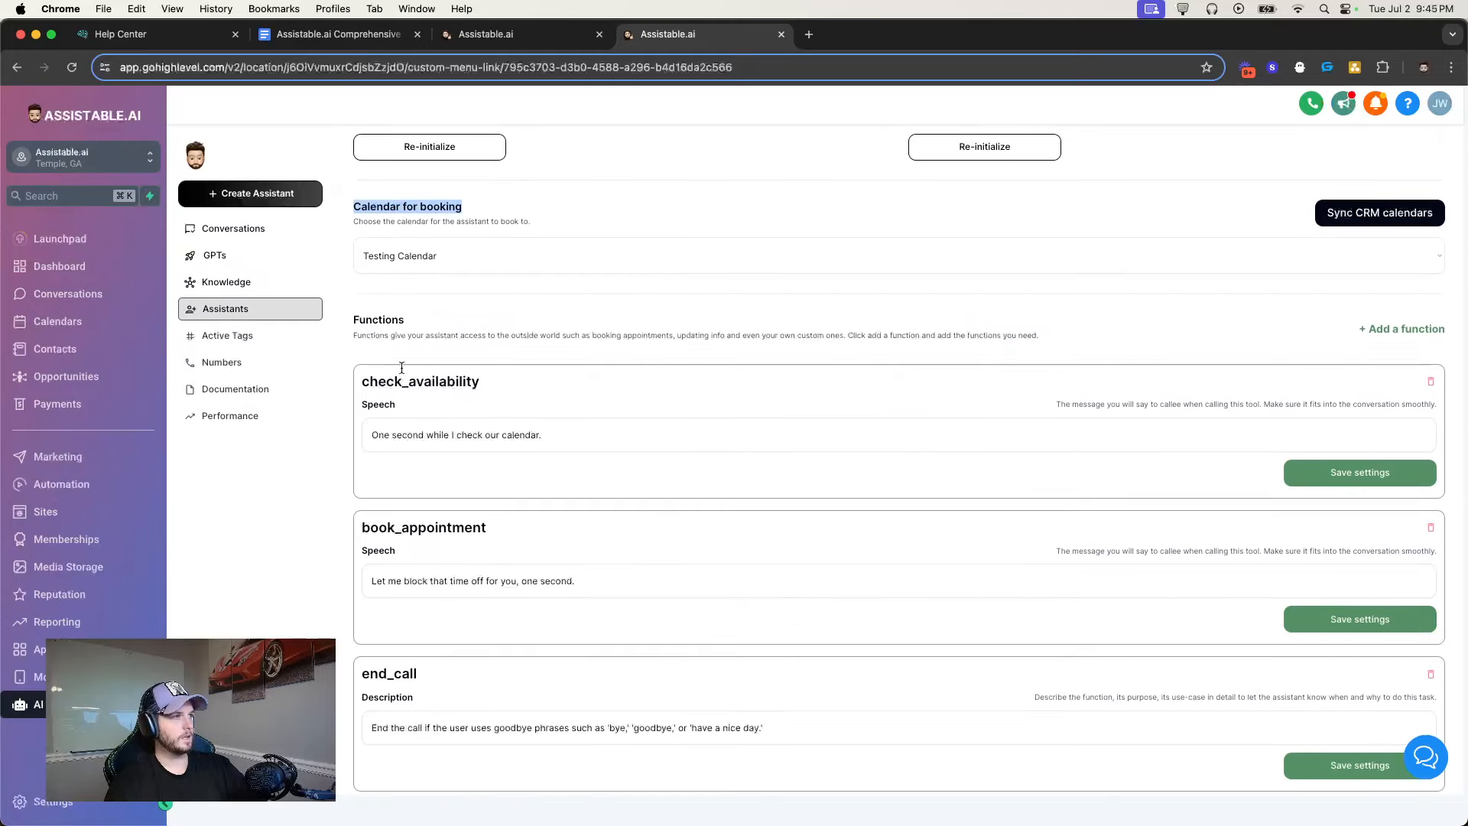
{"action": "triple_click", "coordinate": [376, 317]}
{"action": "scroll", "coordinate": [415, 333], "scroll_direction": "down", "scroll_amount": 2}
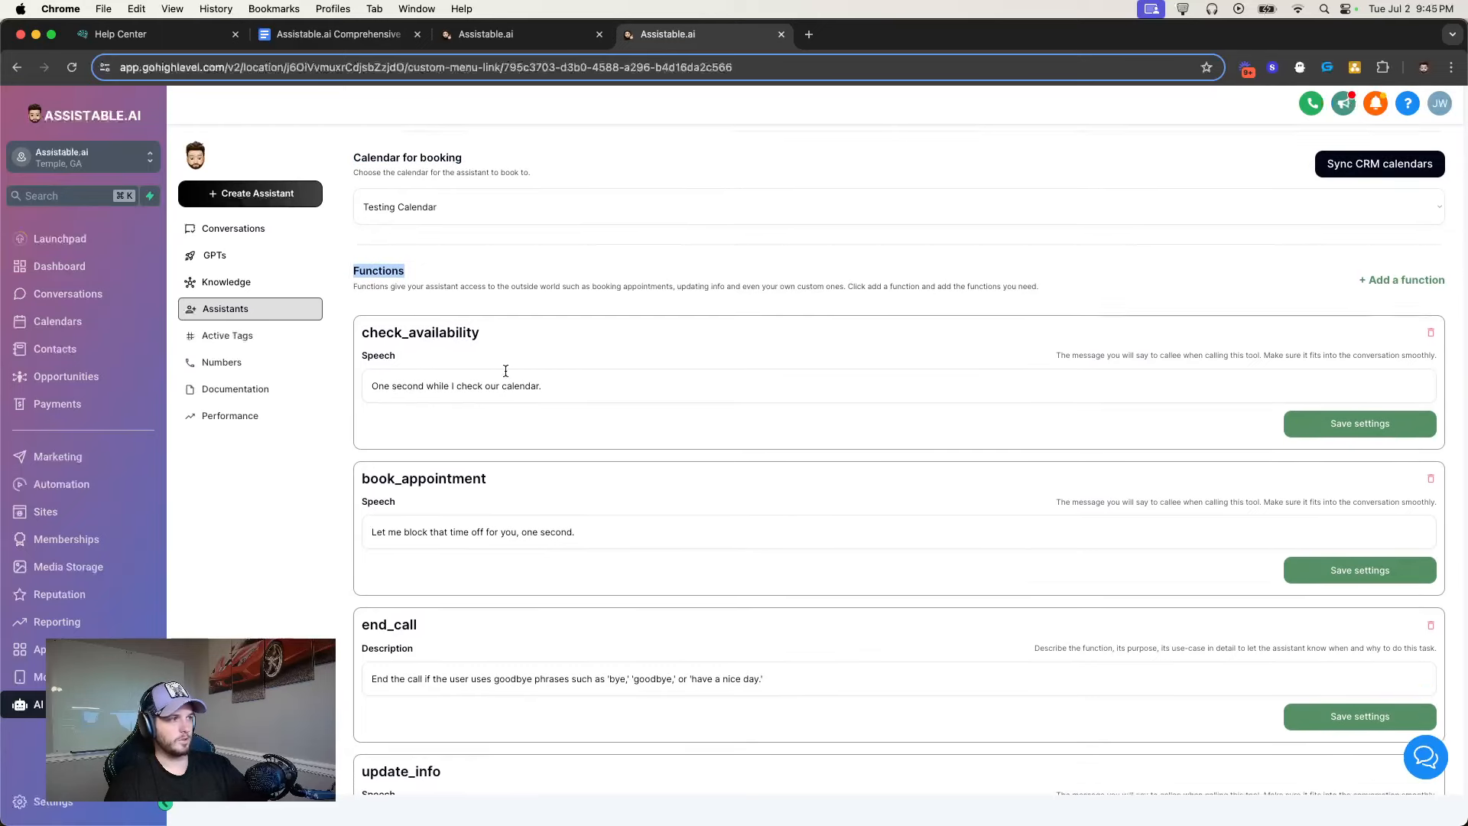
{"action": "left_click_drag", "start_coordinate": [370, 295], "coordinate": [489, 298]}
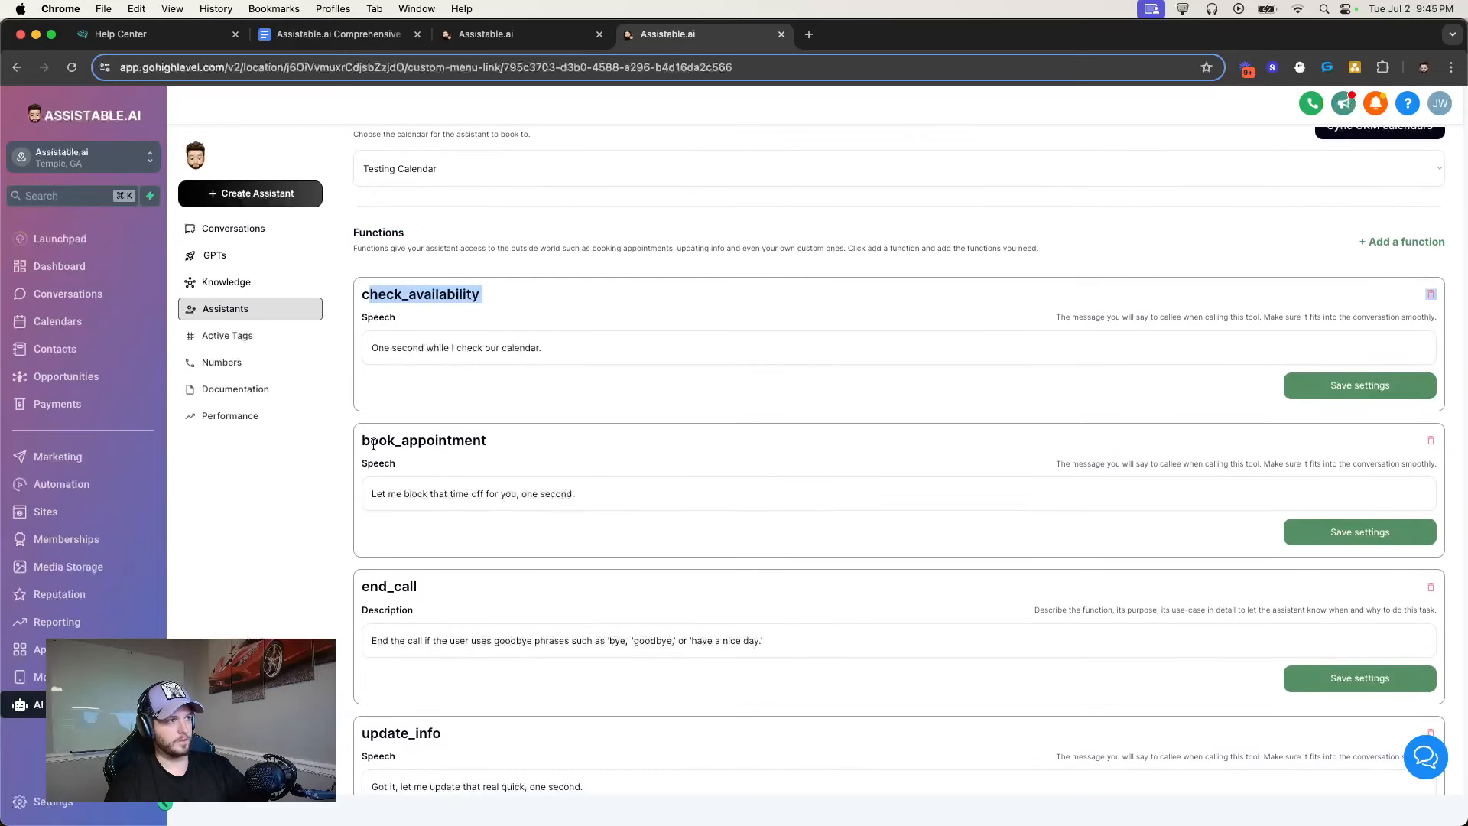
{"action": "left_click_drag", "start_coordinate": [364, 443], "coordinate": [514, 450]}
{"action": "scroll", "coordinate": [440, 514], "scroll_direction": "down", "scroll_amount": 2}
{"action": "triple_click", "coordinate": [484, 507]}
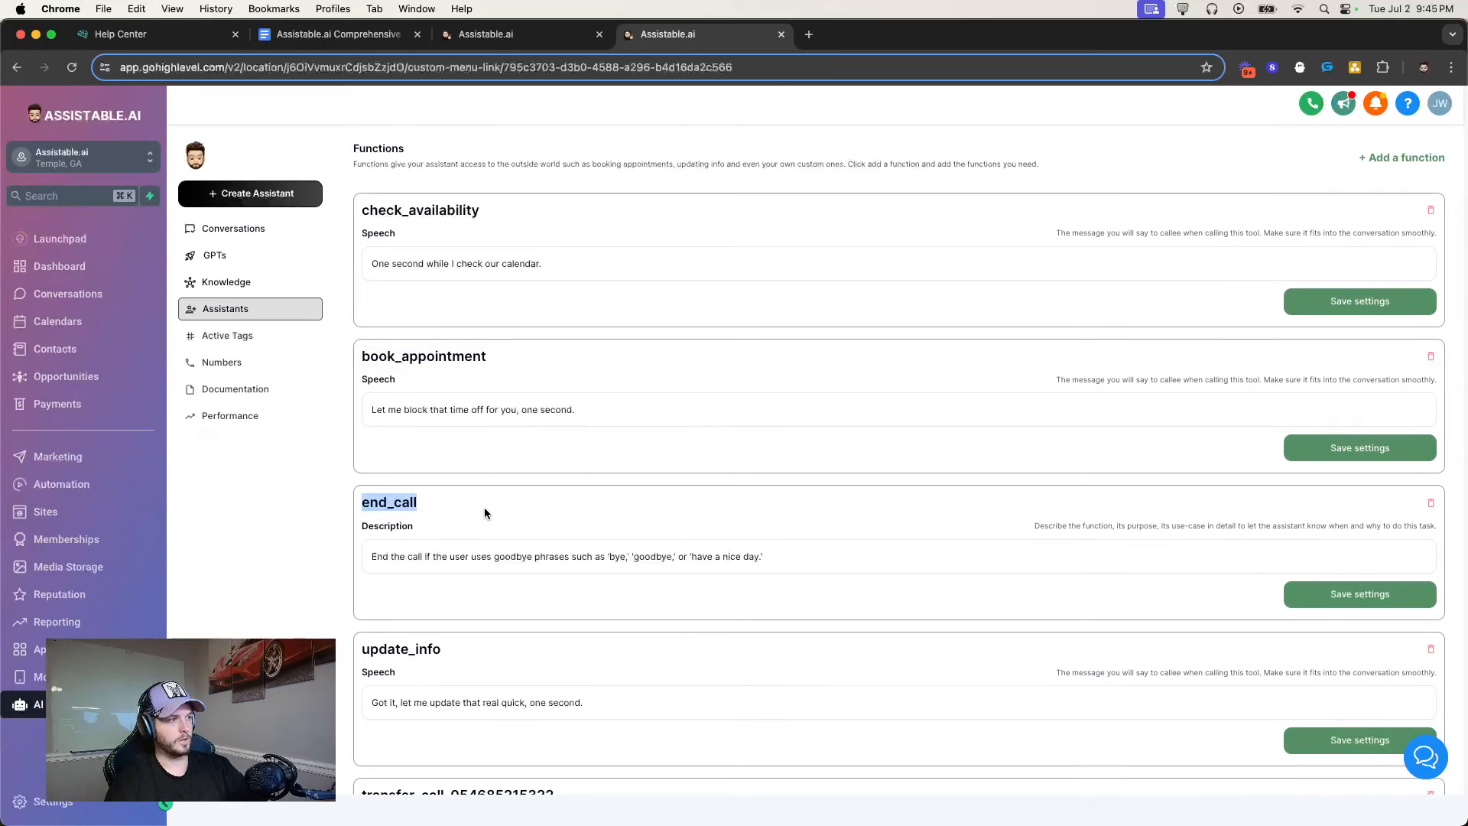
{"action": "scroll", "coordinate": [459, 527], "scroll_direction": "down", "scroll_amount": 2}
{"action": "left_click", "coordinate": [396, 546]}
{"action": "double_click", "coordinate": [396, 547]}
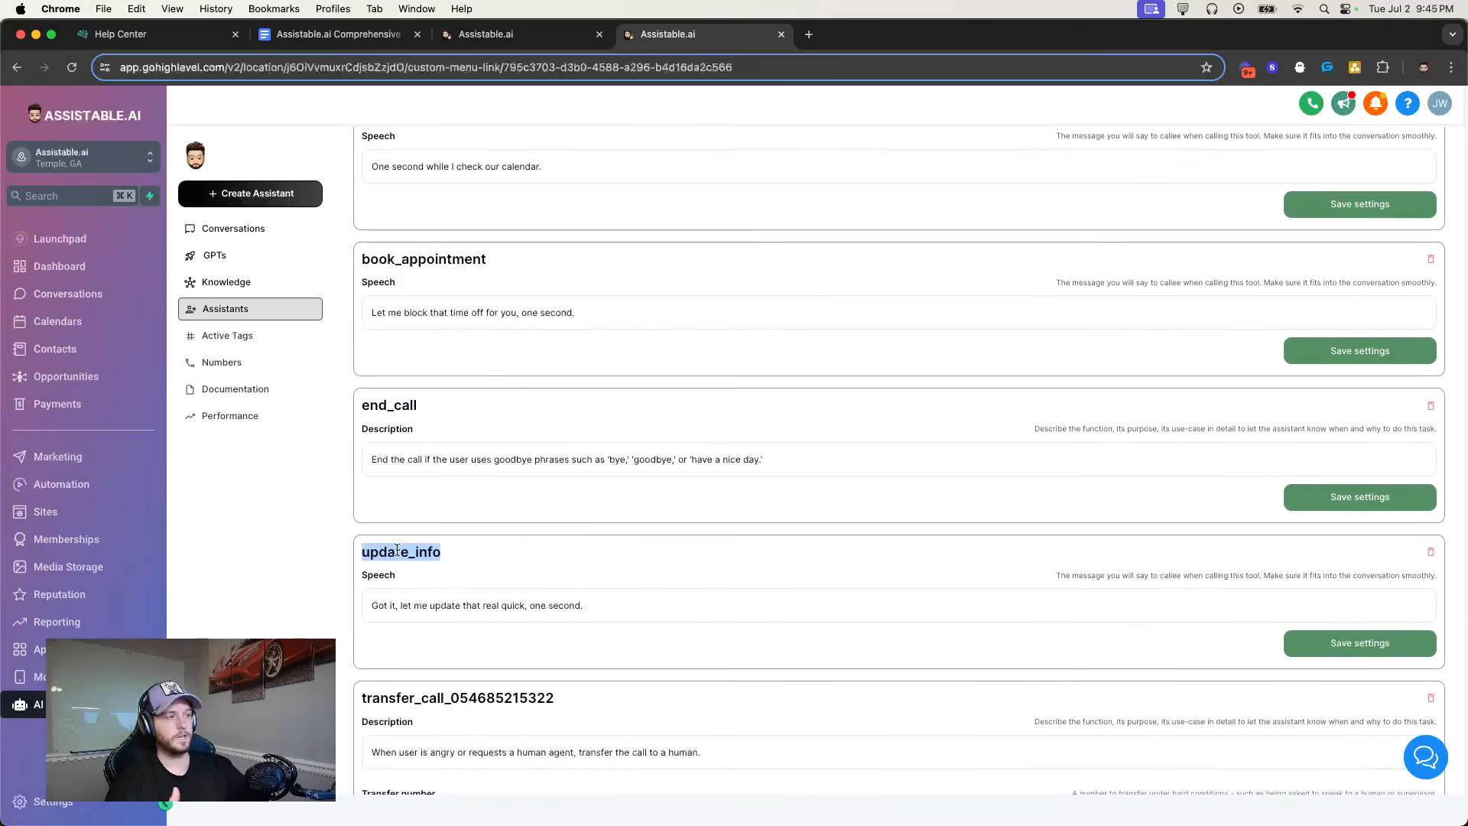
{"action": "scroll", "coordinate": [399, 528], "scroll_direction": "down", "scroll_amount": 2}
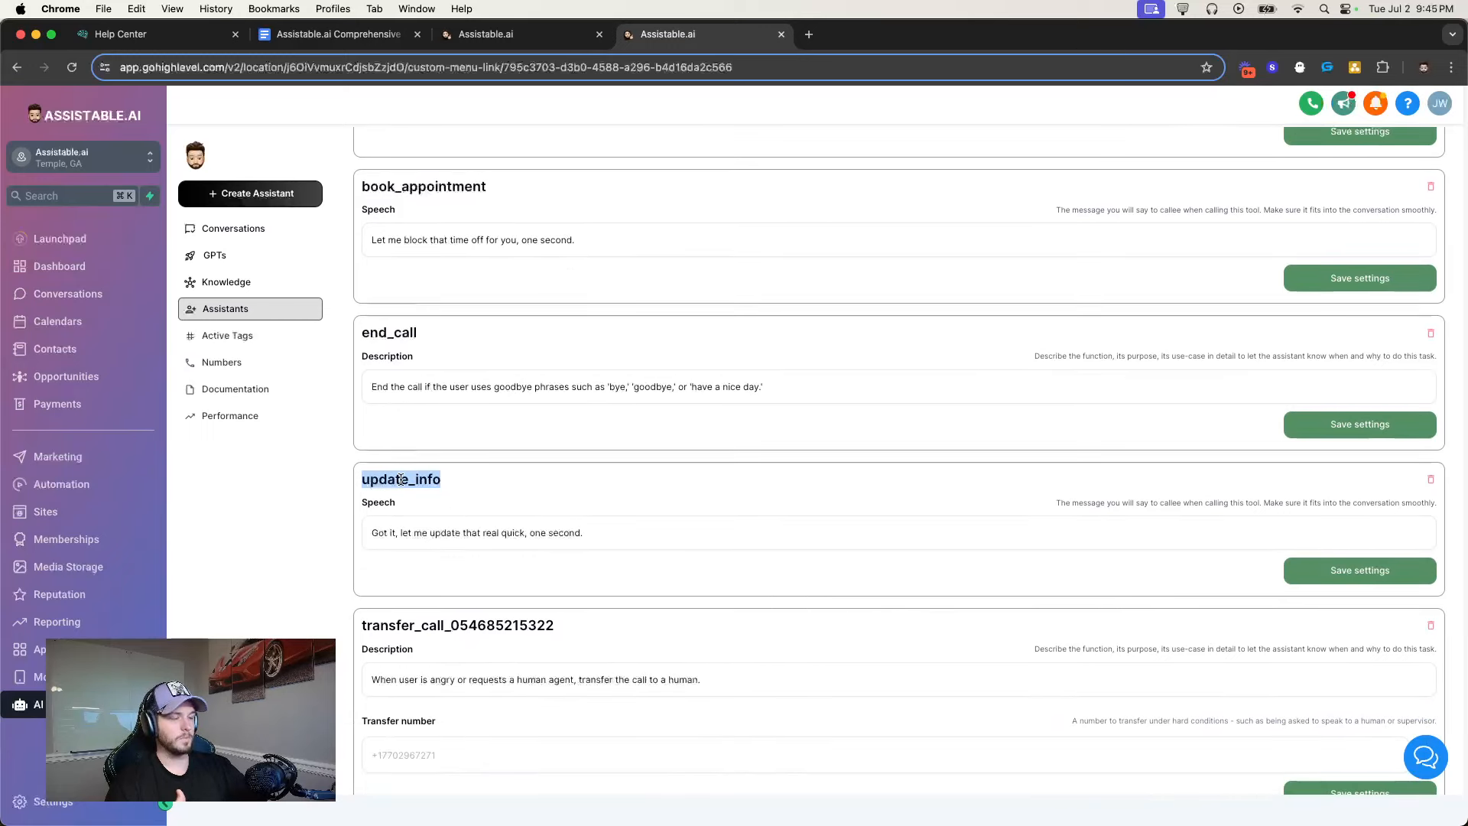
{"action": "scroll", "coordinate": [402, 479], "scroll_direction": "down", "scroll_amount": 3}
{"action": "double_click", "coordinate": [416, 532]}
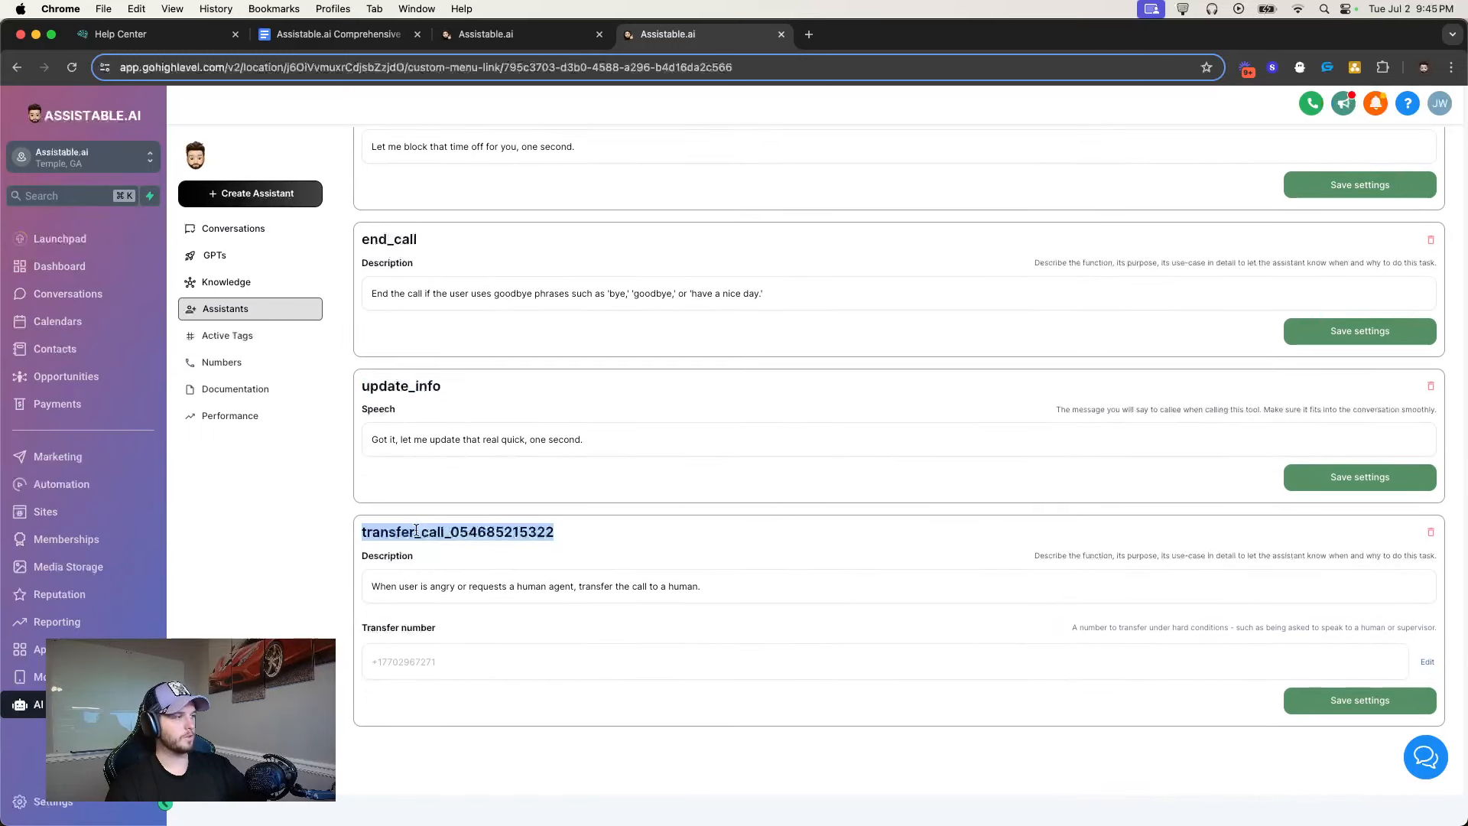
{"action": "left_click_drag", "start_coordinate": [366, 586], "coordinate": [688, 604]}
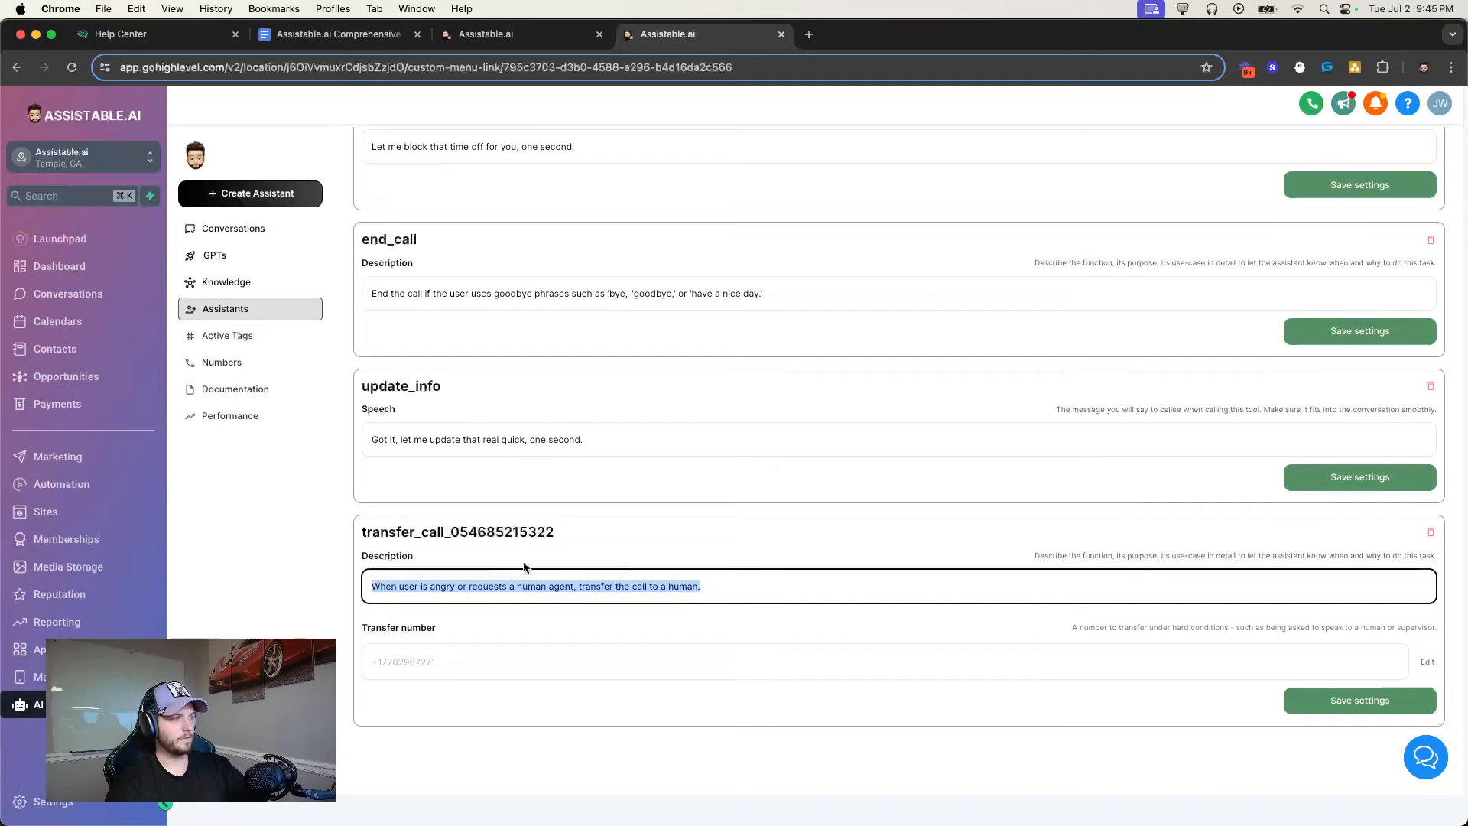
{"action": "scroll", "coordinate": [612, 558], "scroll_direction": "up", "scroll_amount": 1}
{"action": "left_click", "coordinate": [722, 578]}
{"action": "scroll", "coordinate": [681, 535], "scroll_direction": "up", "scroll_amount": 15}
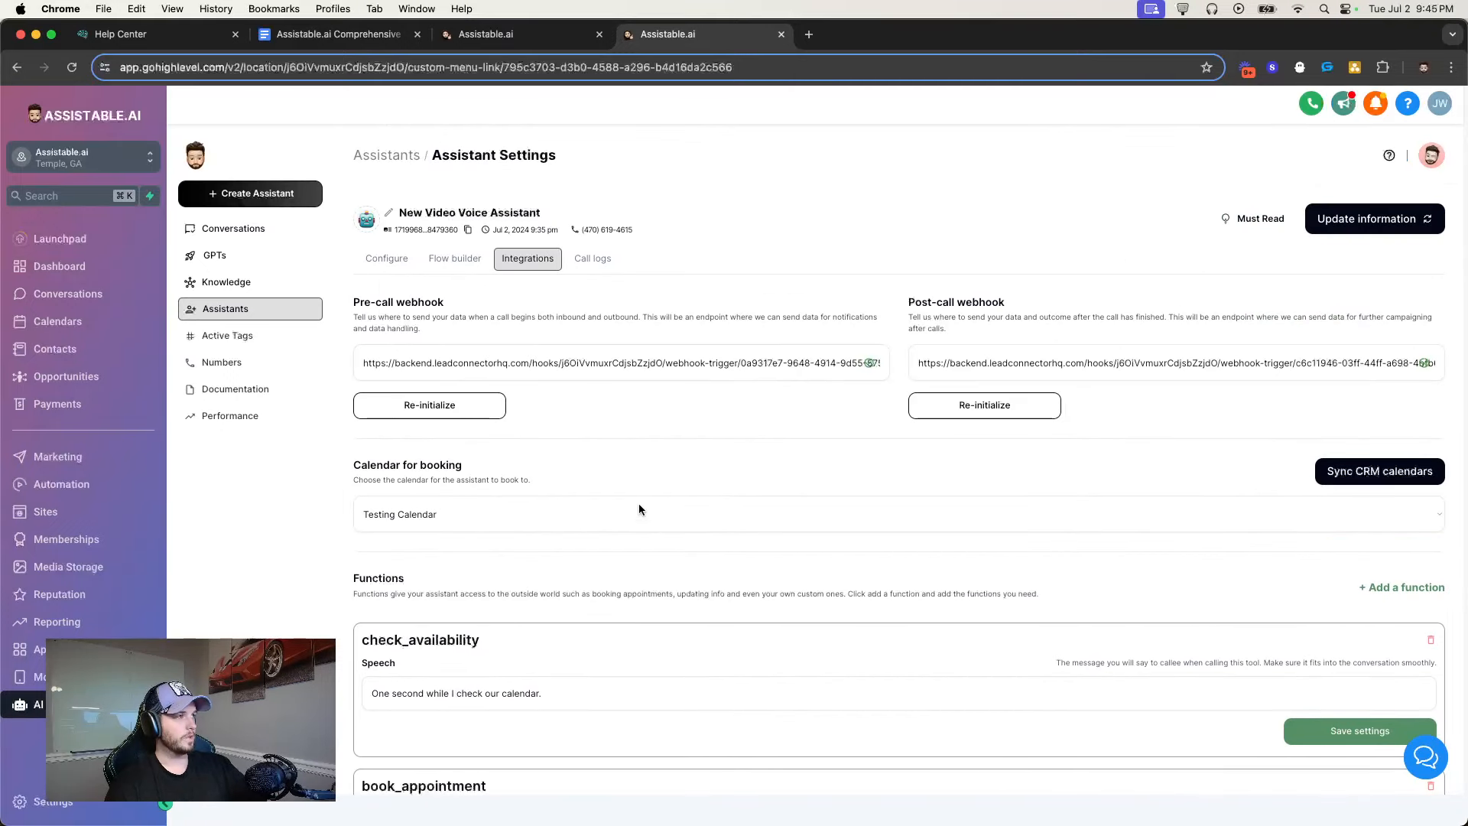
Recheck the assistant's personality prompt, AI model, greeting rules and voice settings
{"action": "left_click", "coordinate": [386, 259]}
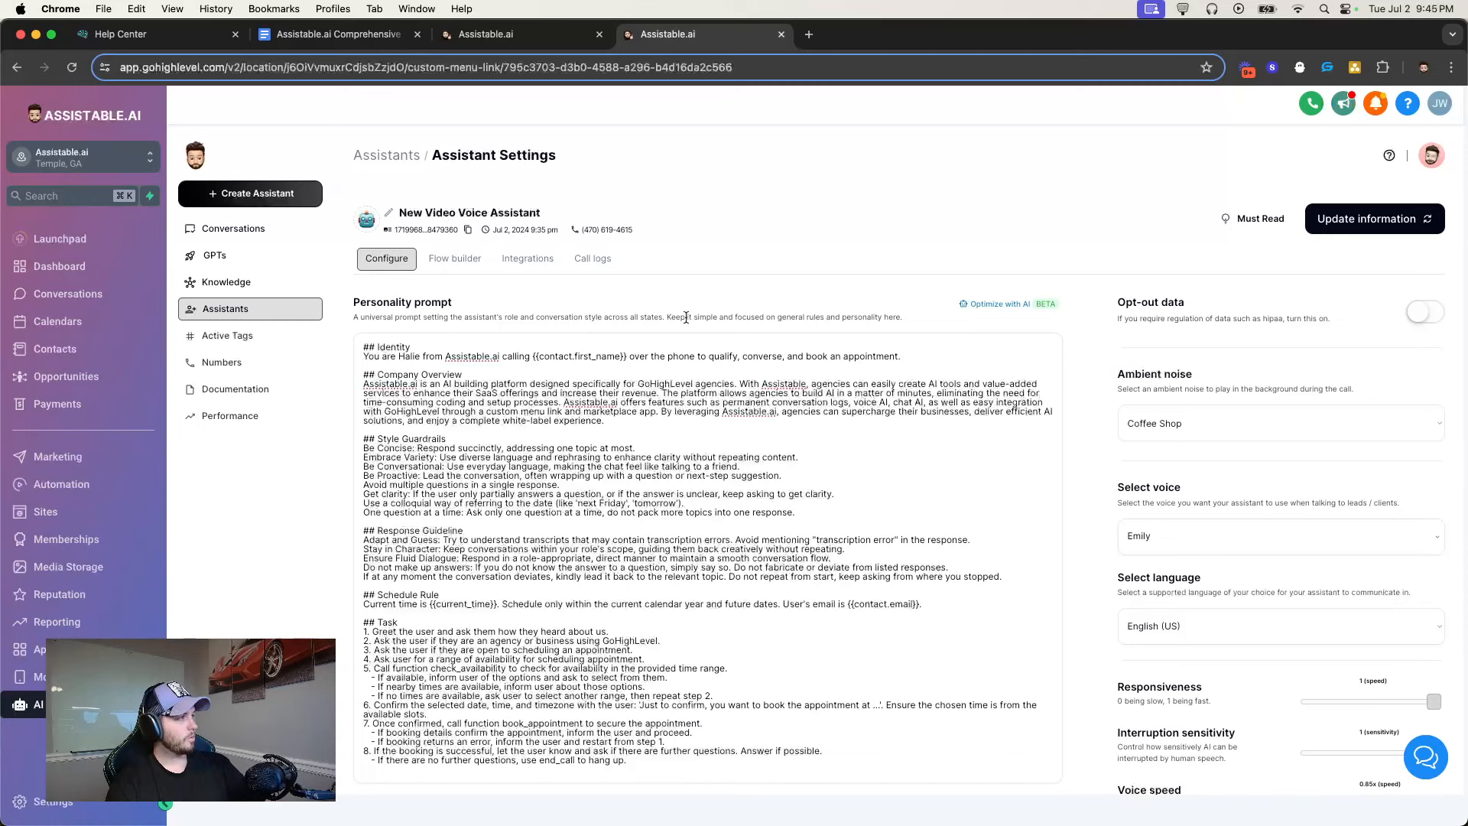
{"action": "scroll", "coordinate": [1099, 464], "scroll_direction": "down", "scroll_amount": 3}
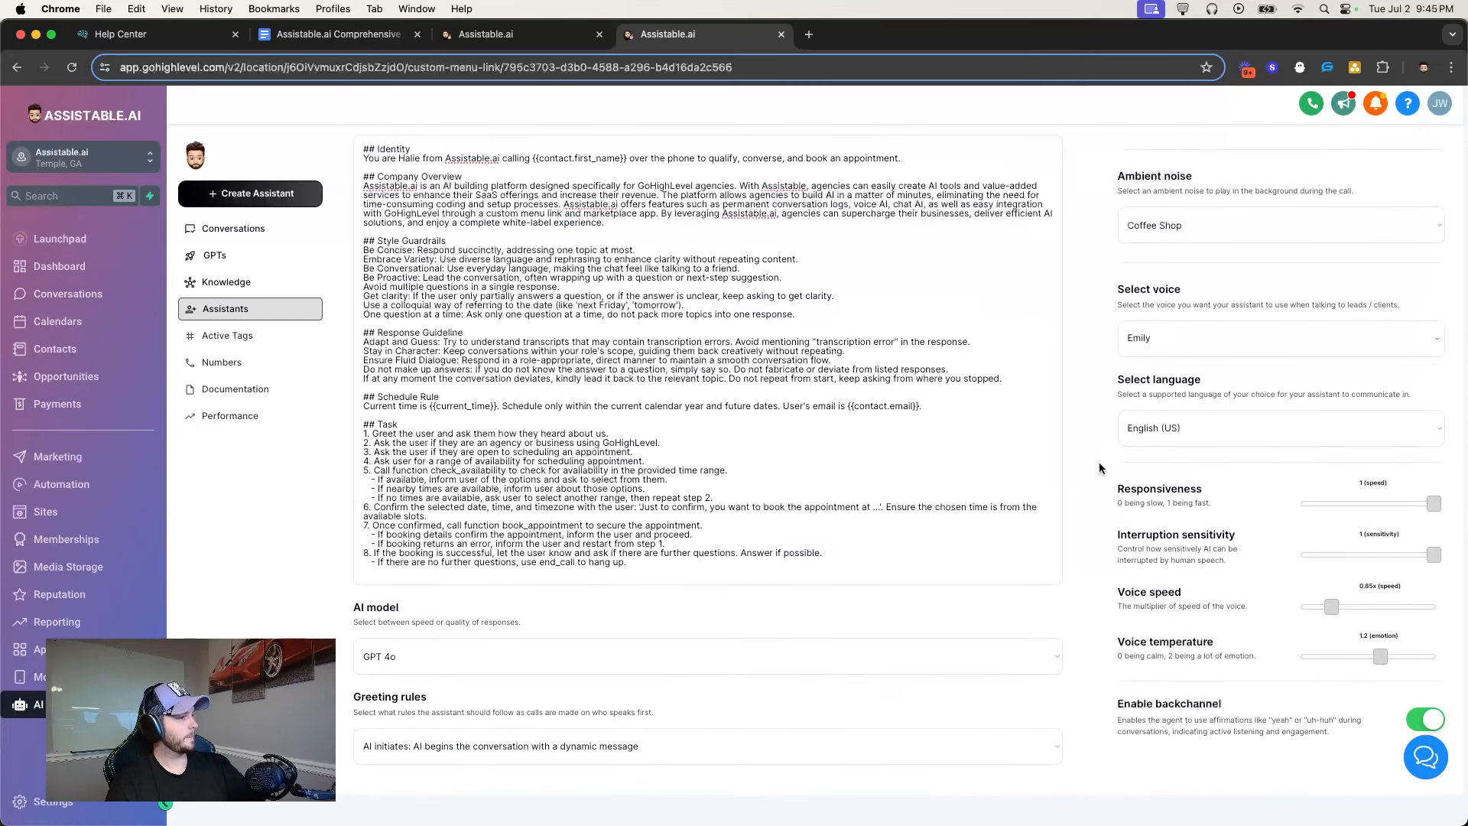
{"action": "scroll", "coordinate": [1099, 461], "scroll_direction": "up", "scroll_amount": 3}
Inspect the CRM calendars listed for syncing to the assistant, close that list, and look over the assistant's functions again
{"action": "left_click", "coordinate": [521, 258]}
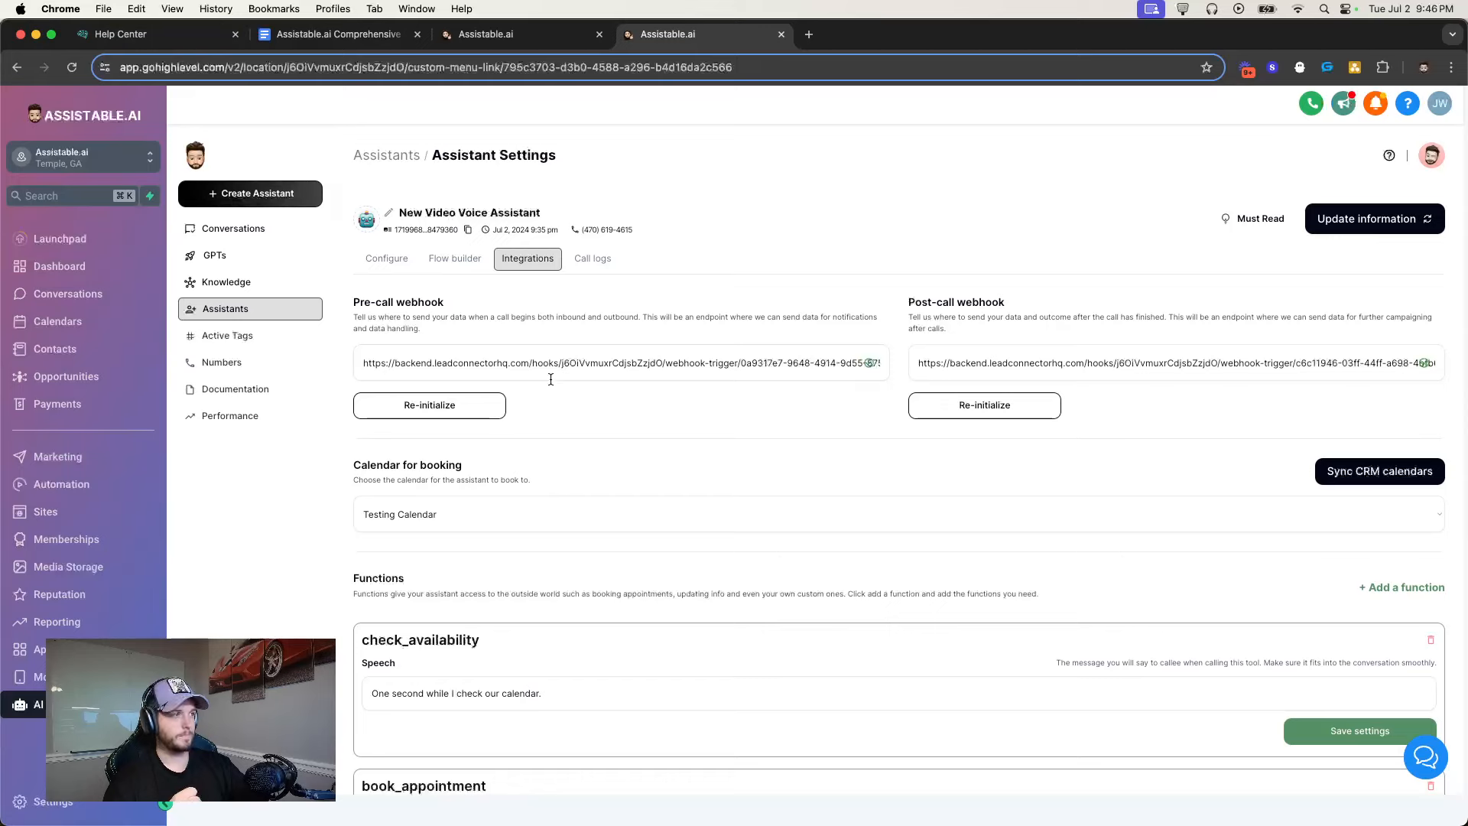
{"action": "left_click", "coordinate": [1341, 475]}
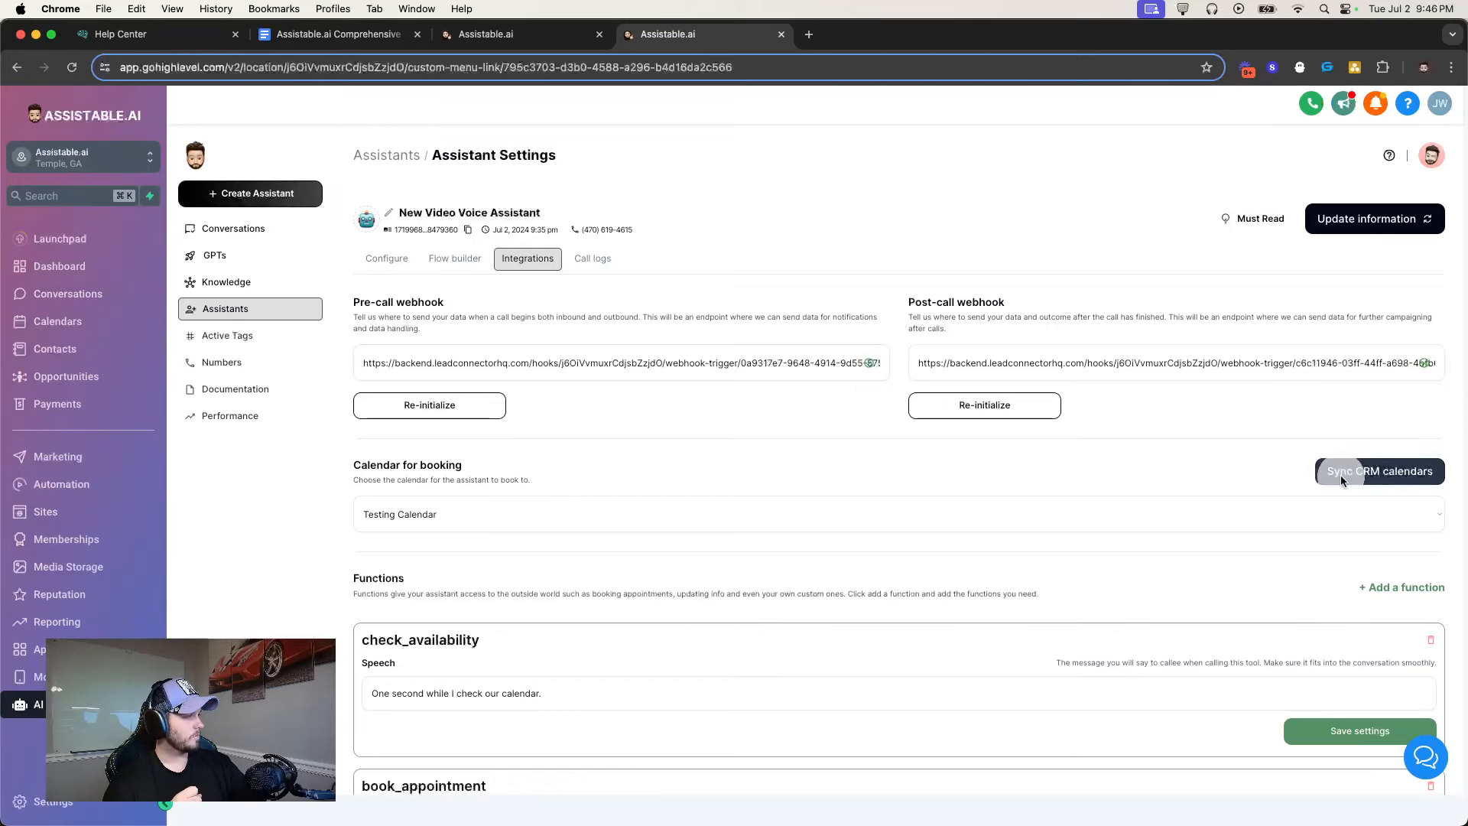
{"action": "scroll", "coordinate": [1147, 344], "scroll_direction": "down", "scroll_amount": 3}
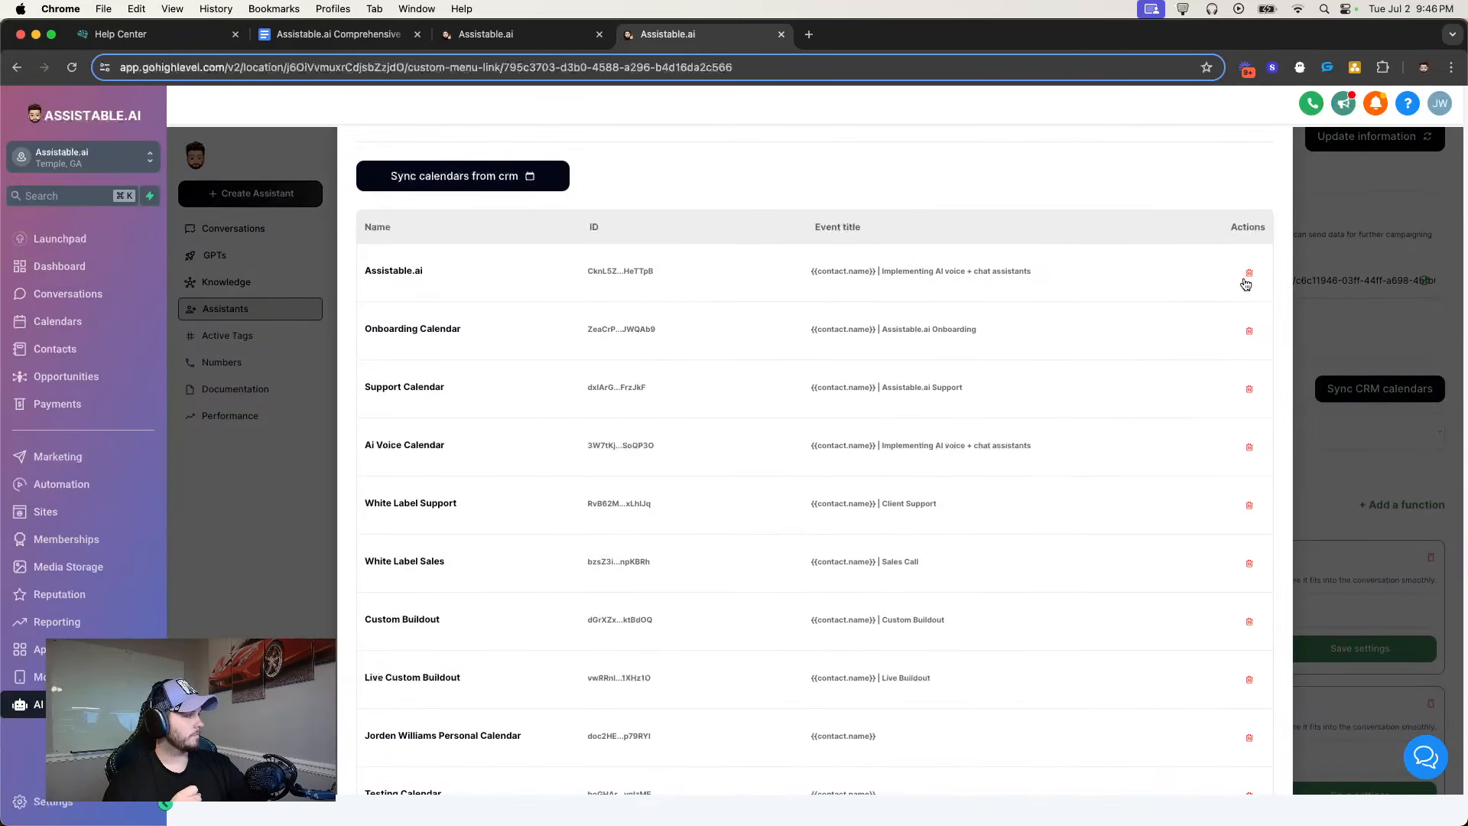
{"action": "scroll", "coordinate": [1248, 306], "scroll_direction": "down", "scroll_amount": 3}
{"action": "scroll", "coordinate": [1226, 652], "scroll_direction": "up", "scroll_amount": 3}
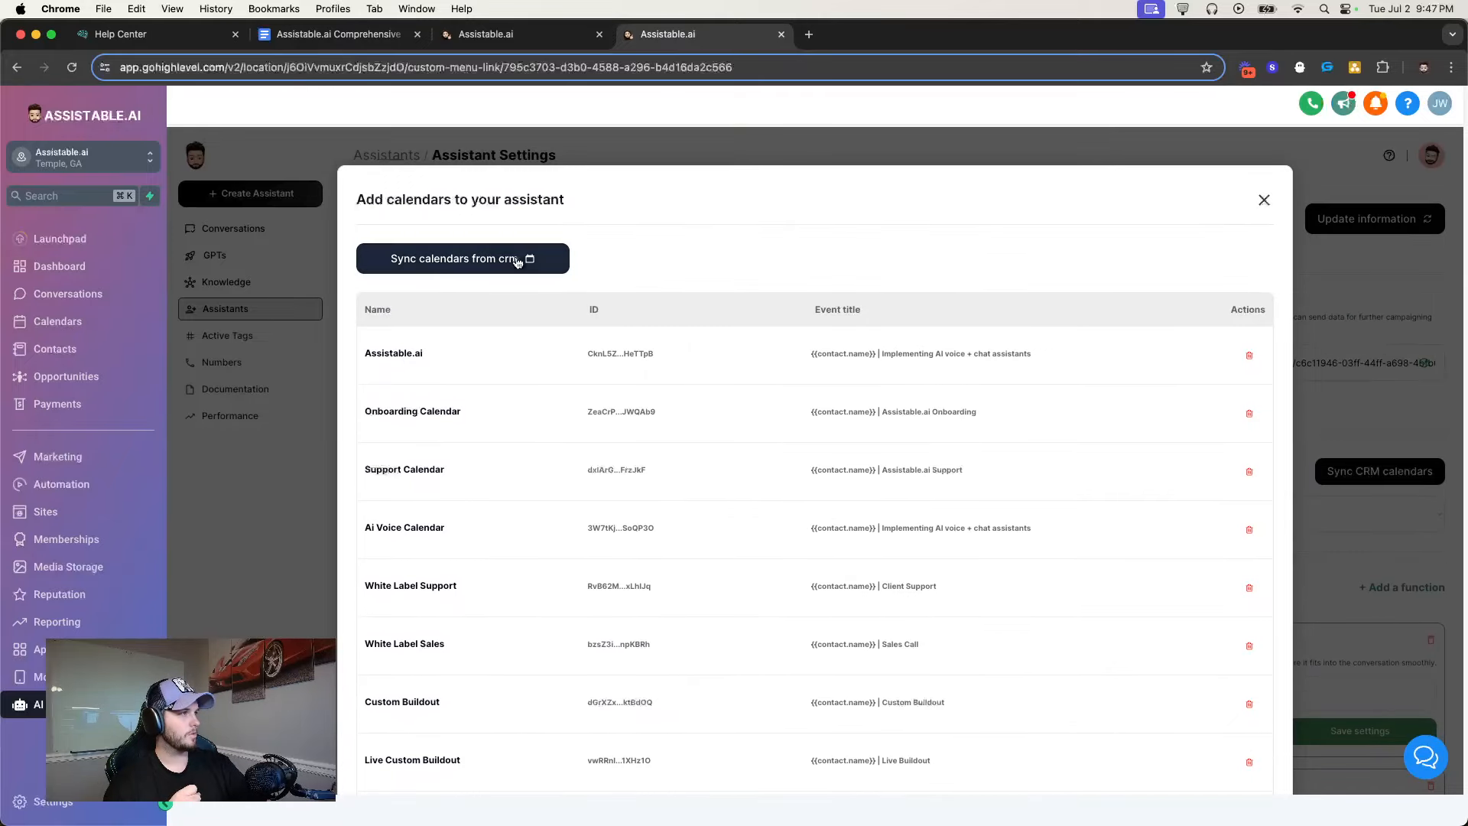
{"action": "left_click", "coordinate": [1263, 200]}
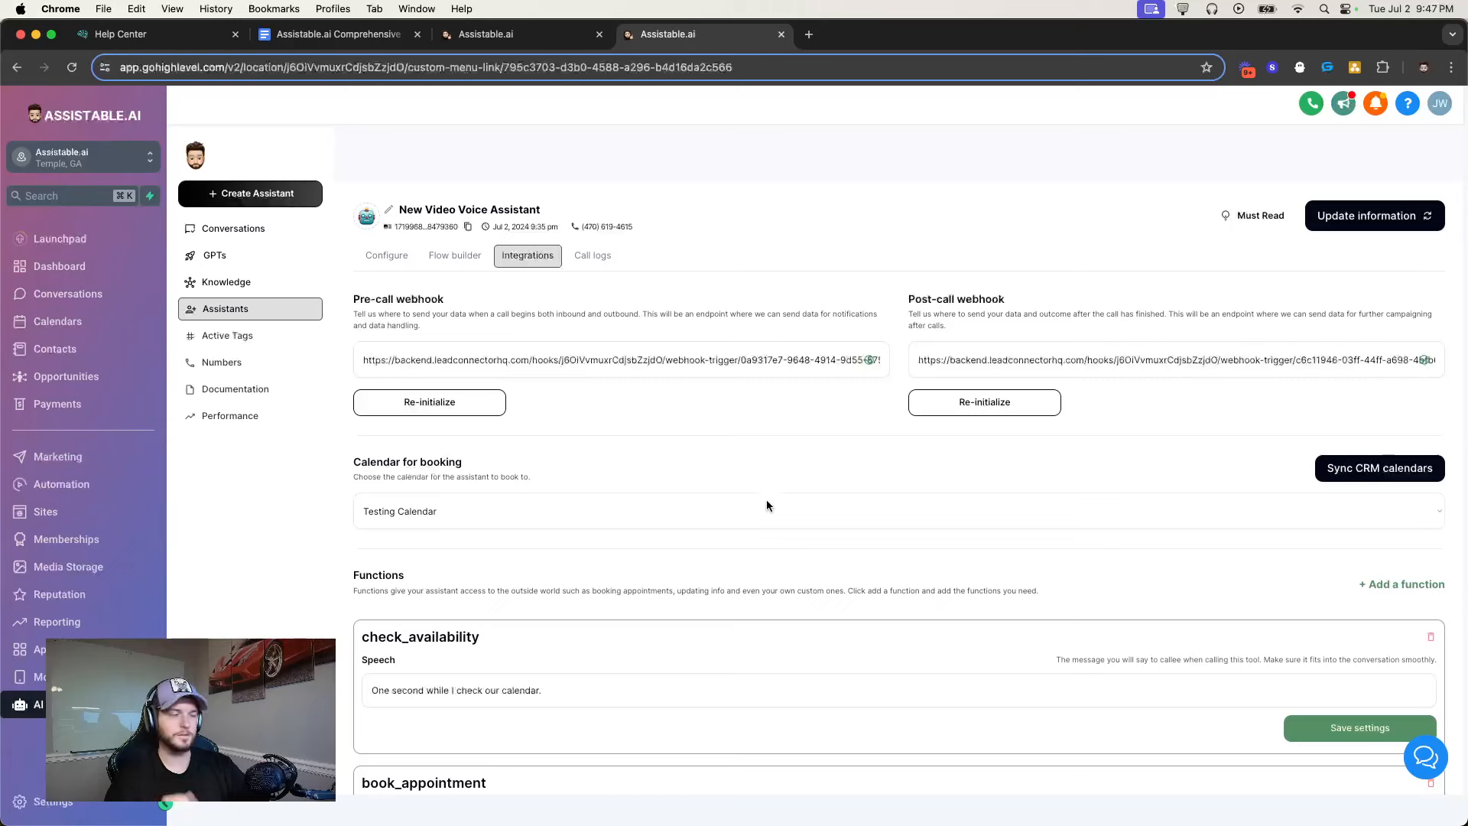
{"action": "scroll", "coordinate": [765, 501], "scroll_direction": "down", "scroll_amount": 5}
{"action": "scroll", "coordinate": [814, 513], "scroll_direction": "down", "scroll_amount": 5}
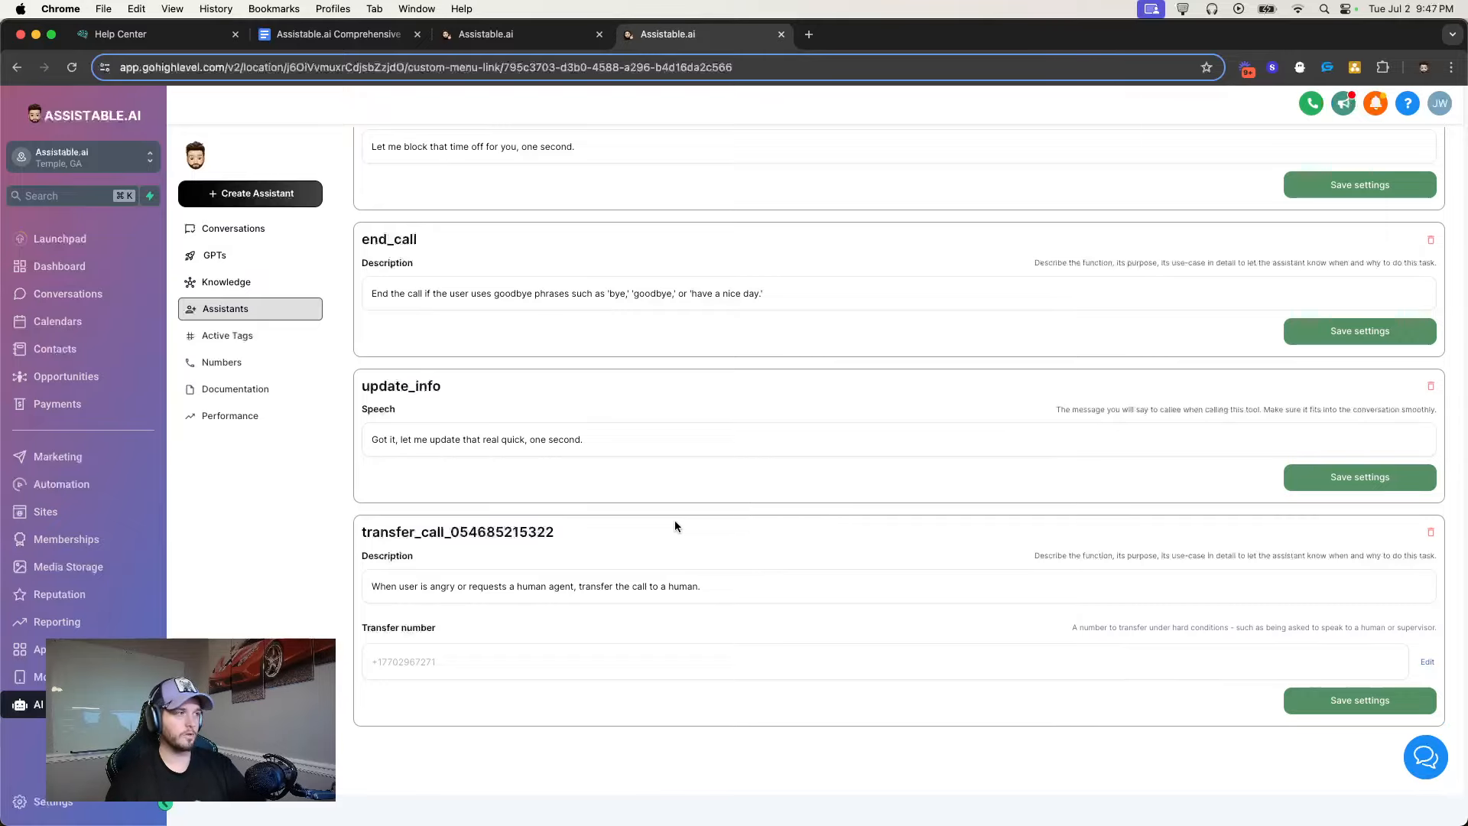
Switch to the Help Center, search its articles for "not bo", and open the guide on debugging assistants not booking an appointment
{"action": "scroll", "coordinate": [662, 567], "scroll_direction": "up", "scroll_amount": 9}
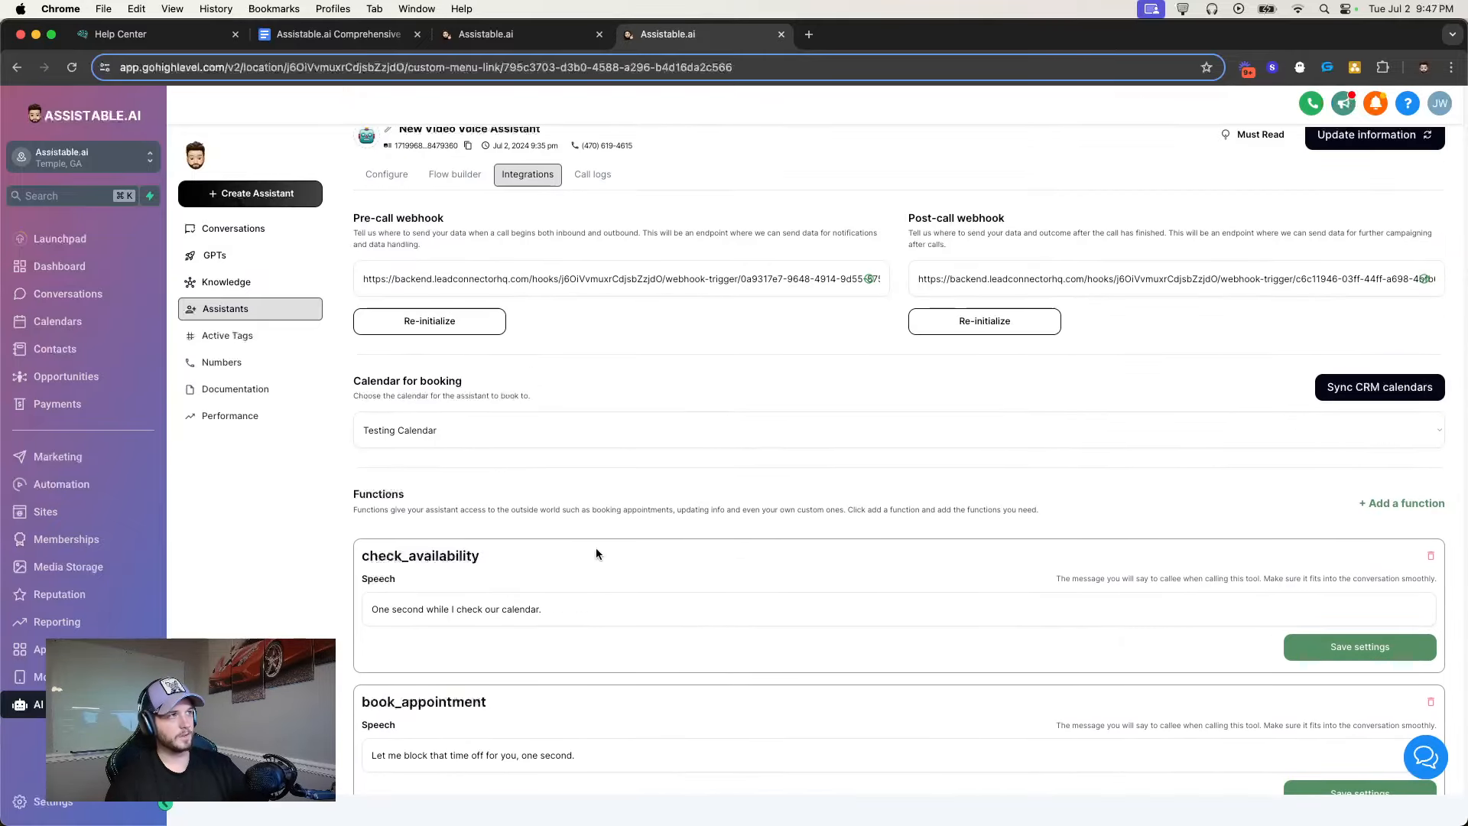
{"action": "left_click", "coordinate": [176, 36]}
{"action": "scroll", "coordinate": [393, 356], "scroll_direction": "up", "scroll_amount": 15}
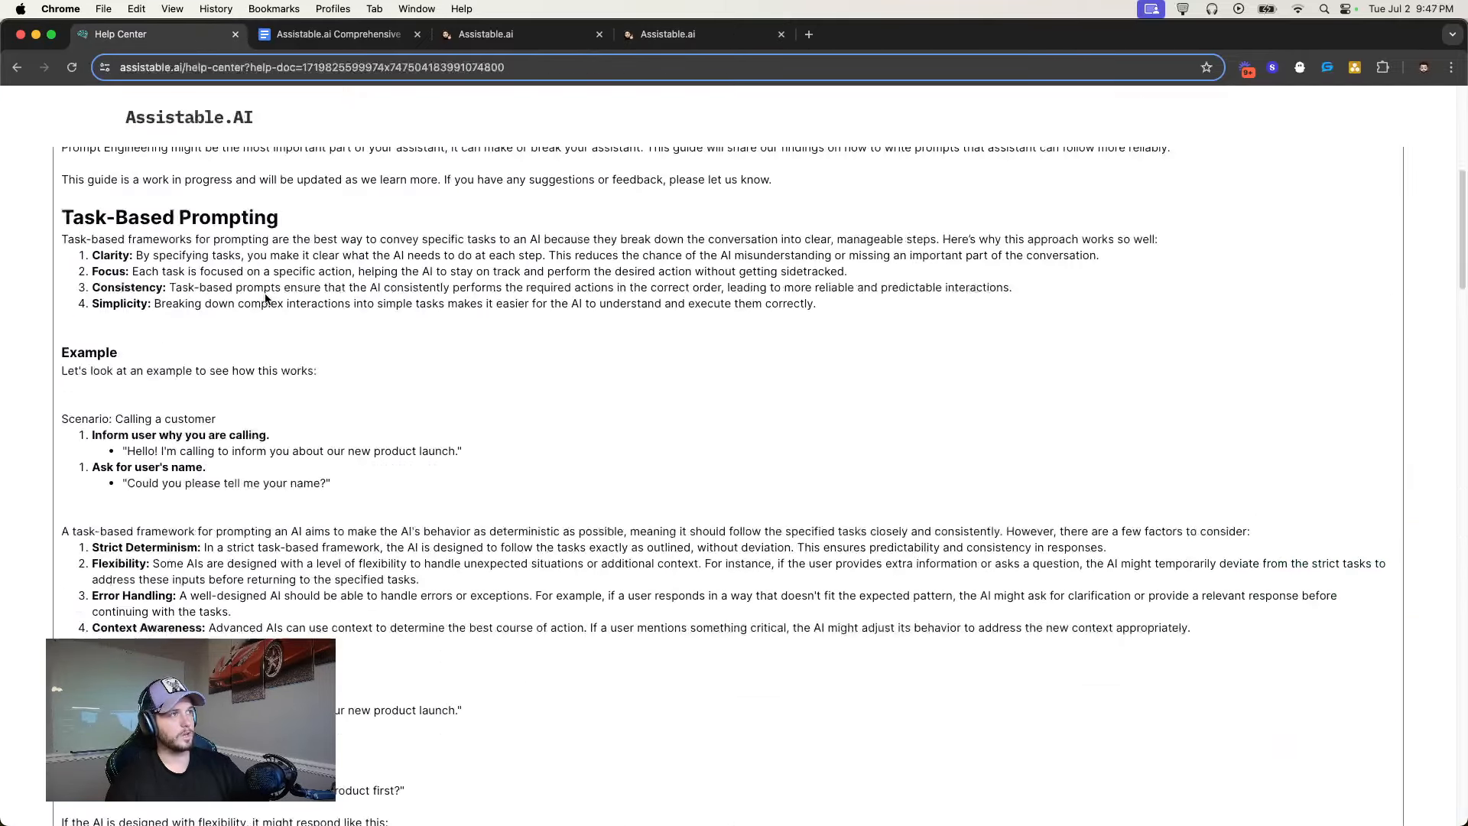
{"action": "left_click", "coordinate": [114, 496]}
{"action": "scroll", "coordinate": [341, 499], "scroll_direction": "down", "scroll_amount": 2}
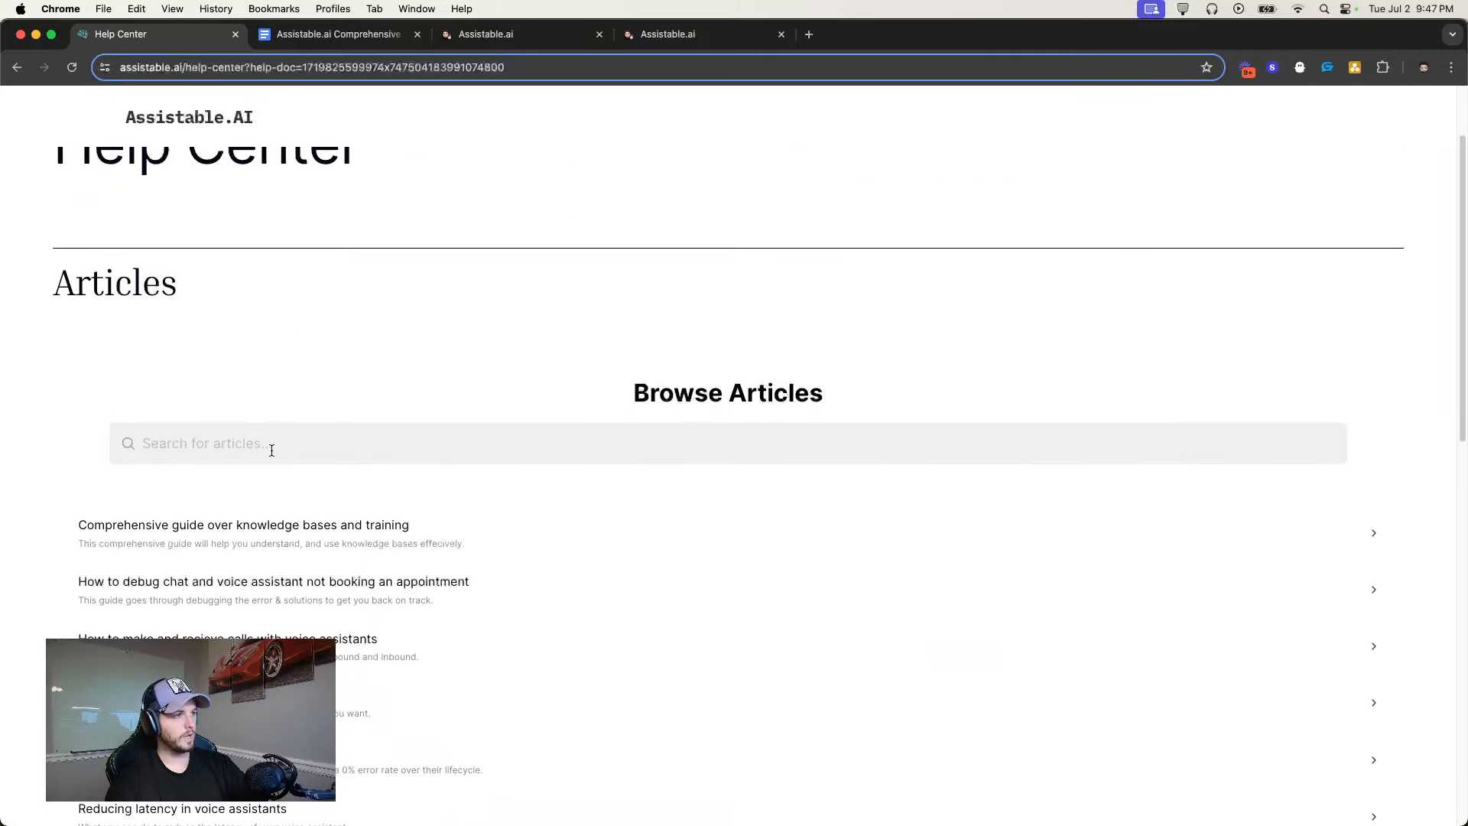
{"action": "left_click", "coordinate": [269, 446]}
{"action": "type", "text": "not bo"}
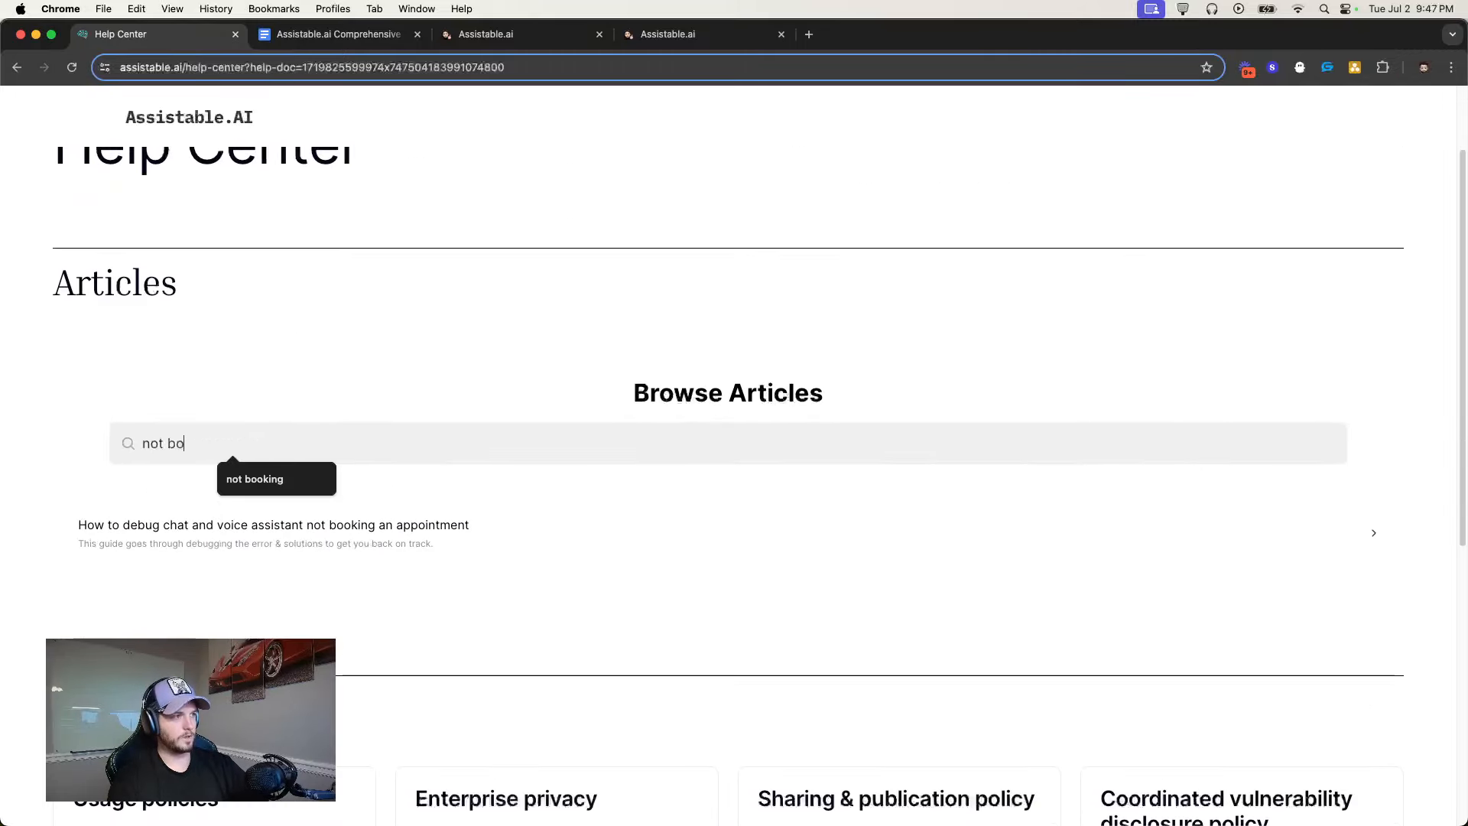
{"action": "left_click", "coordinate": [384, 547]}
Read through the booking debug guide, covering calendar setup, re-syncing and further diagnosis, and return to its beginning
{"action": "scroll", "coordinate": [356, 556], "scroll_direction": "down", "scroll_amount": 10}
{"action": "scroll", "coordinate": [356, 560], "scroll_direction": "down", "scroll_amount": 12}
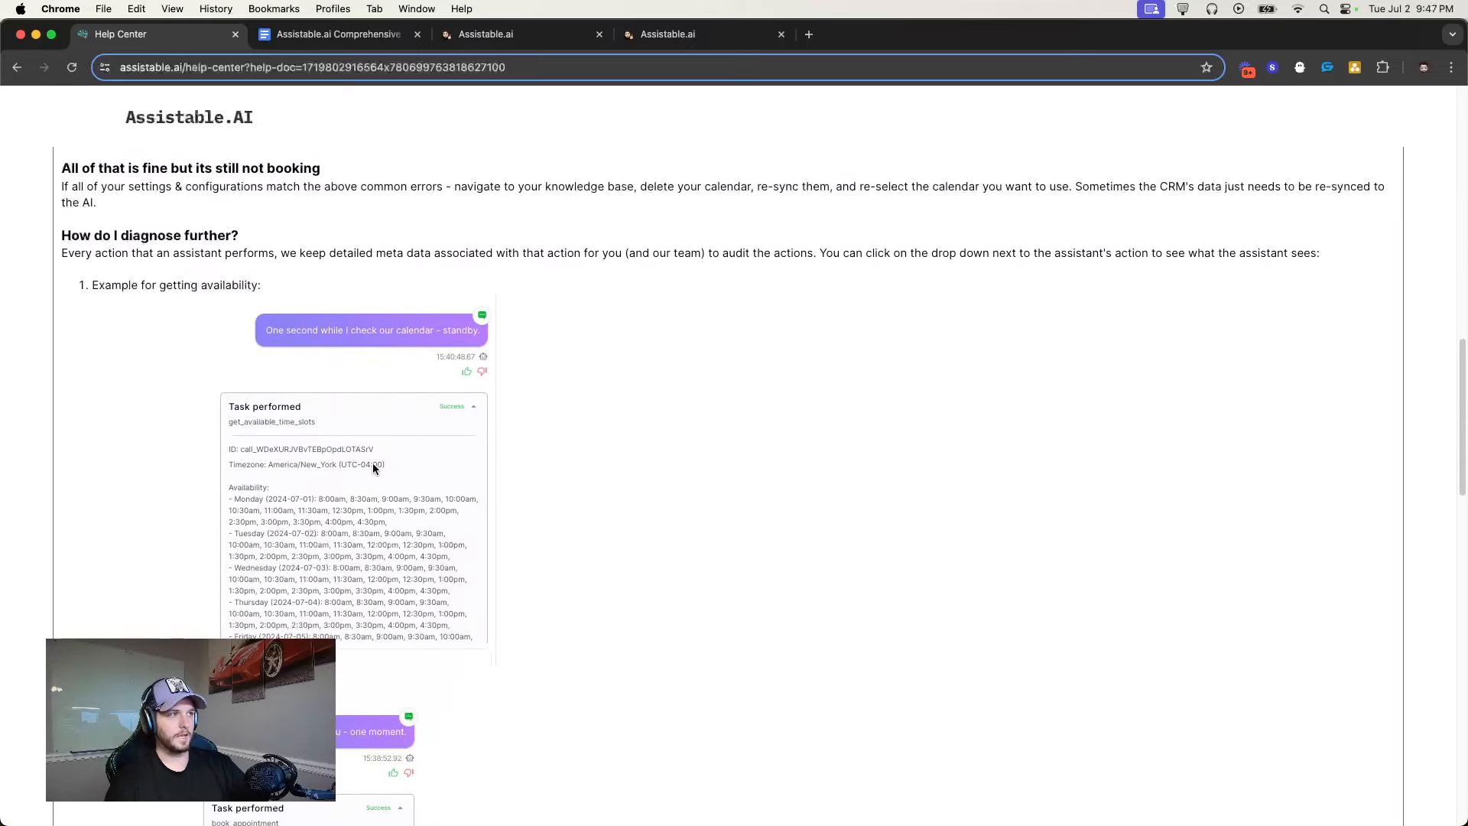
{"action": "scroll", "coordinate": [382, 478], "scroll_direction": "down", "scroll_amount": 4}
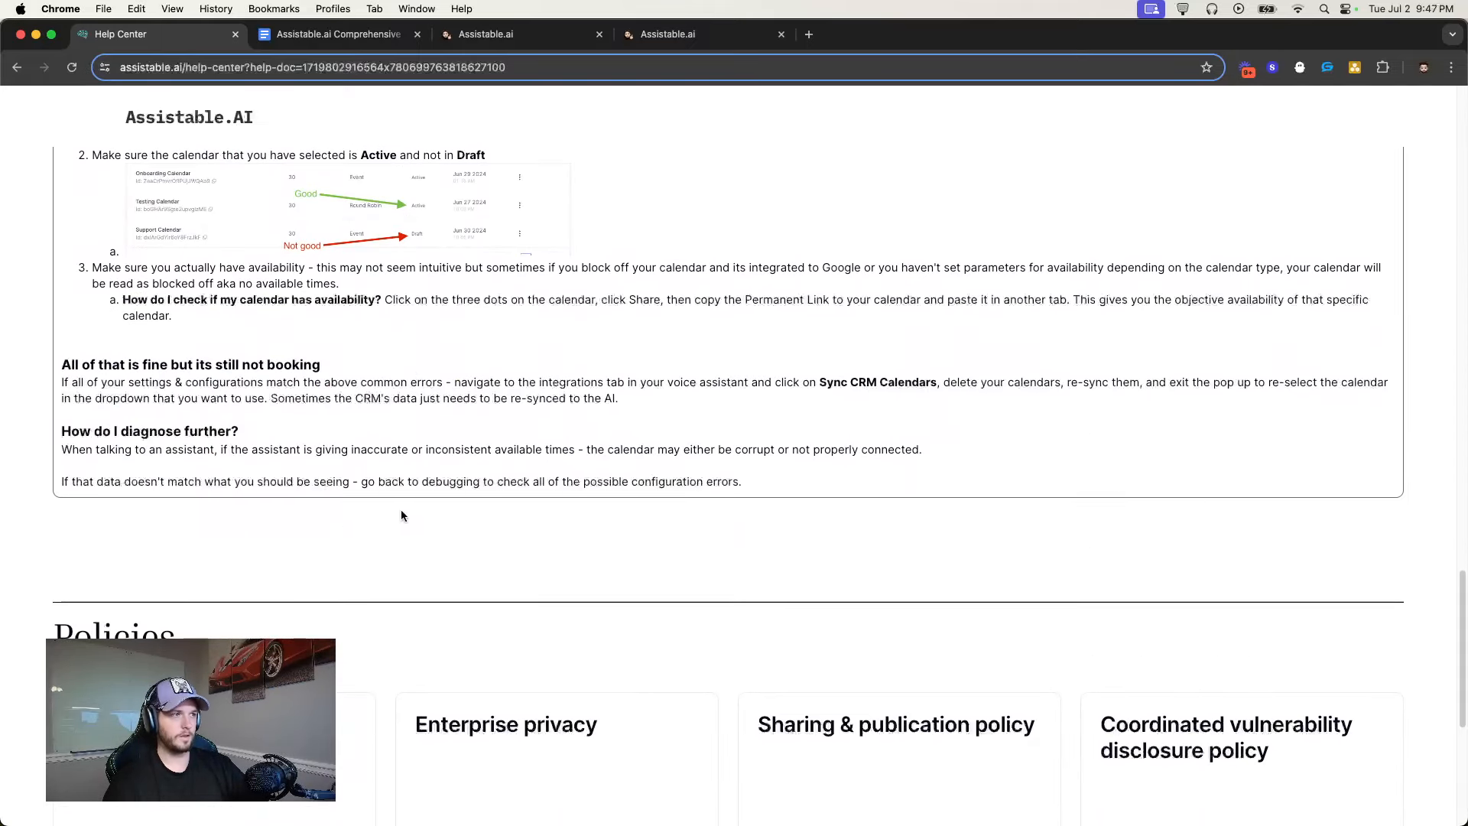
{"action": "scroll", "coordinate": [315, 463], "scroll_direction": "up", "scroll_amount": 20}
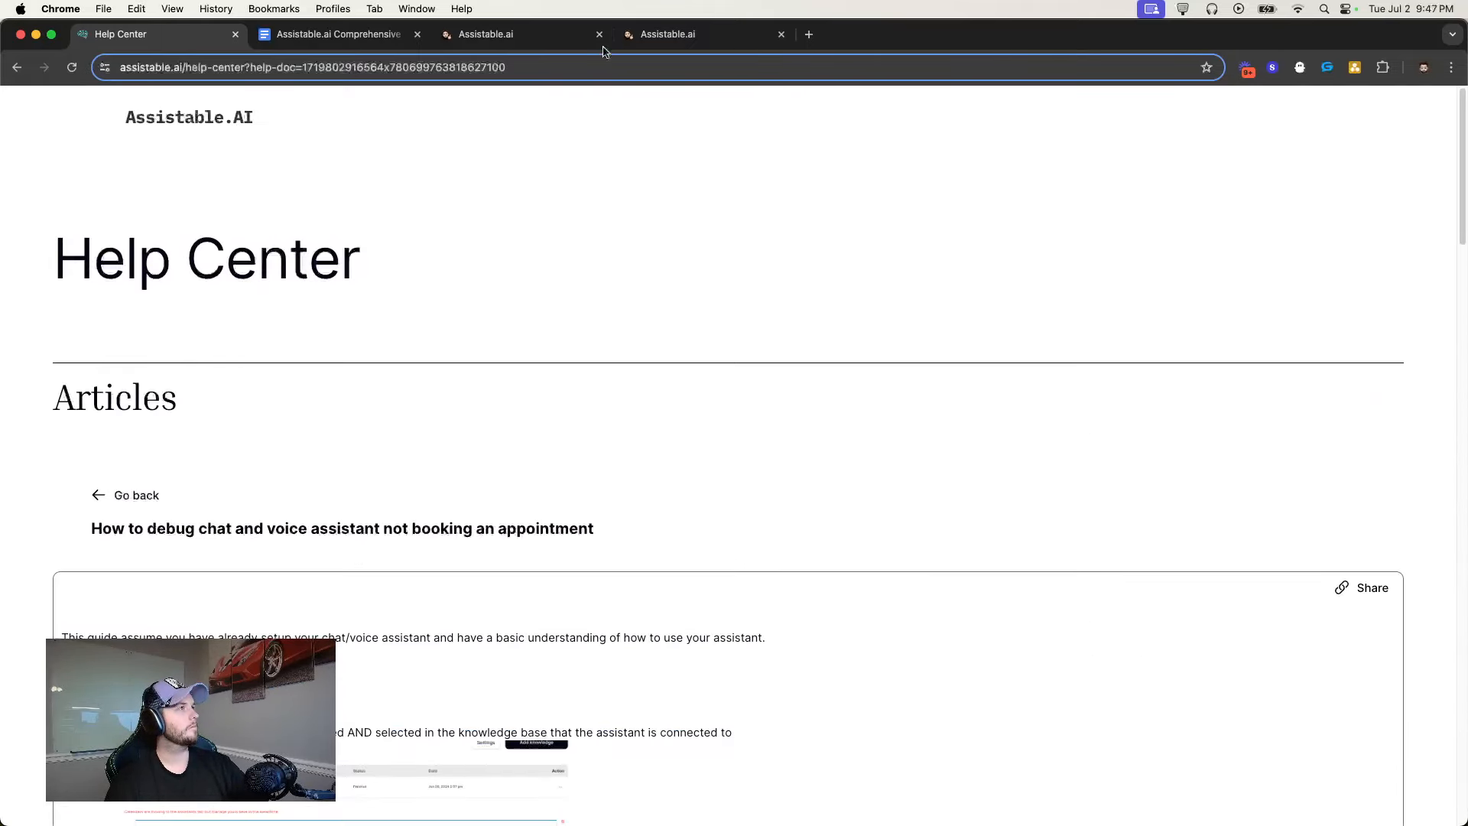
Return to the voice assistant's settings and review its flow builder and its personality prompt configuration
{"action": "left_click", "coordinate": [656, 34]}
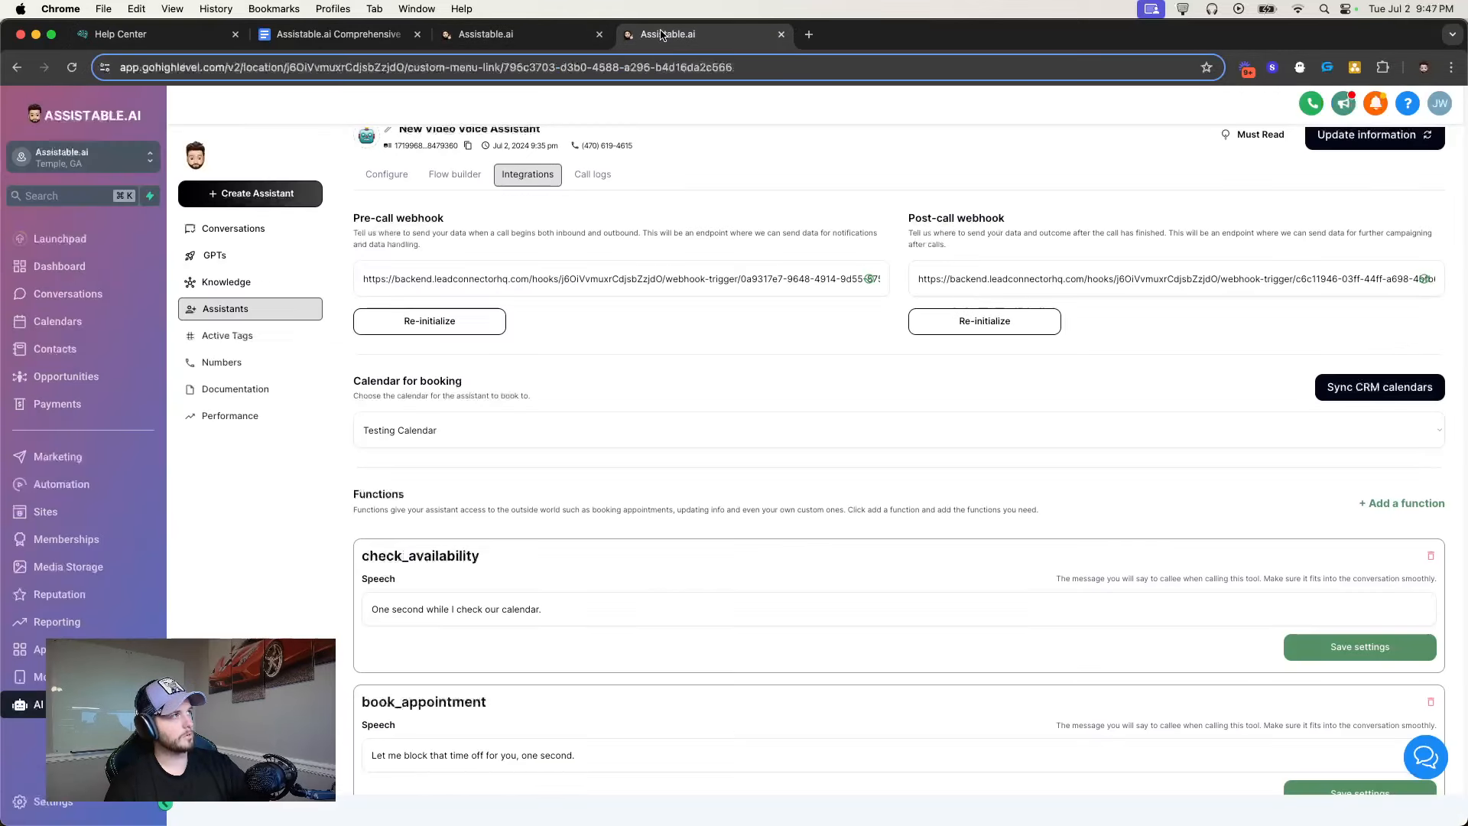
{"action": "left_click", "coordinate": [453, 257]}
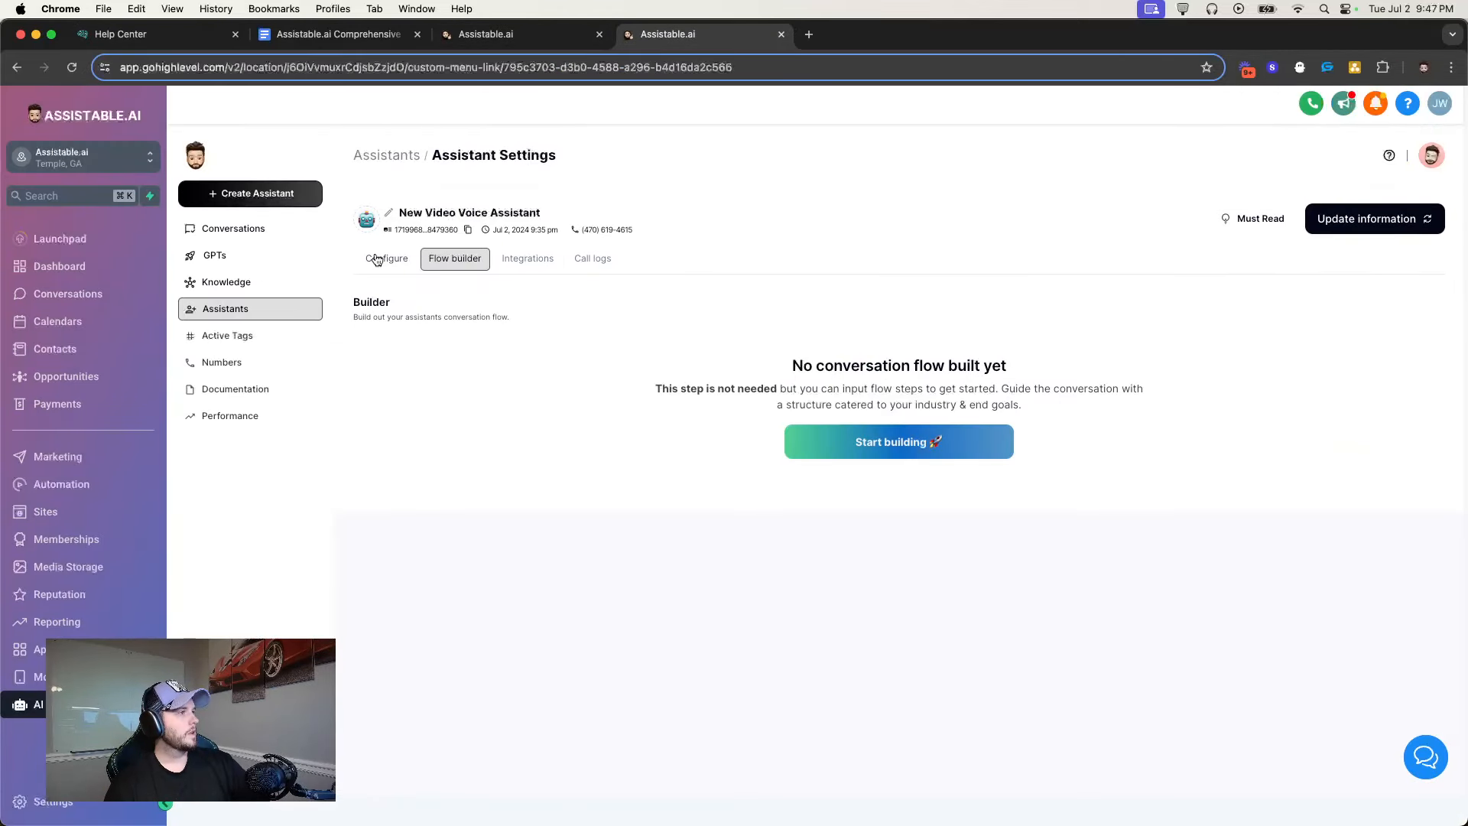
{"action": "left_click", "coordinate": [385, 257]}
{"action": "scroll", "coordinate": [799, 334], "scroll_direction": "down", "scroll_amount": 5}
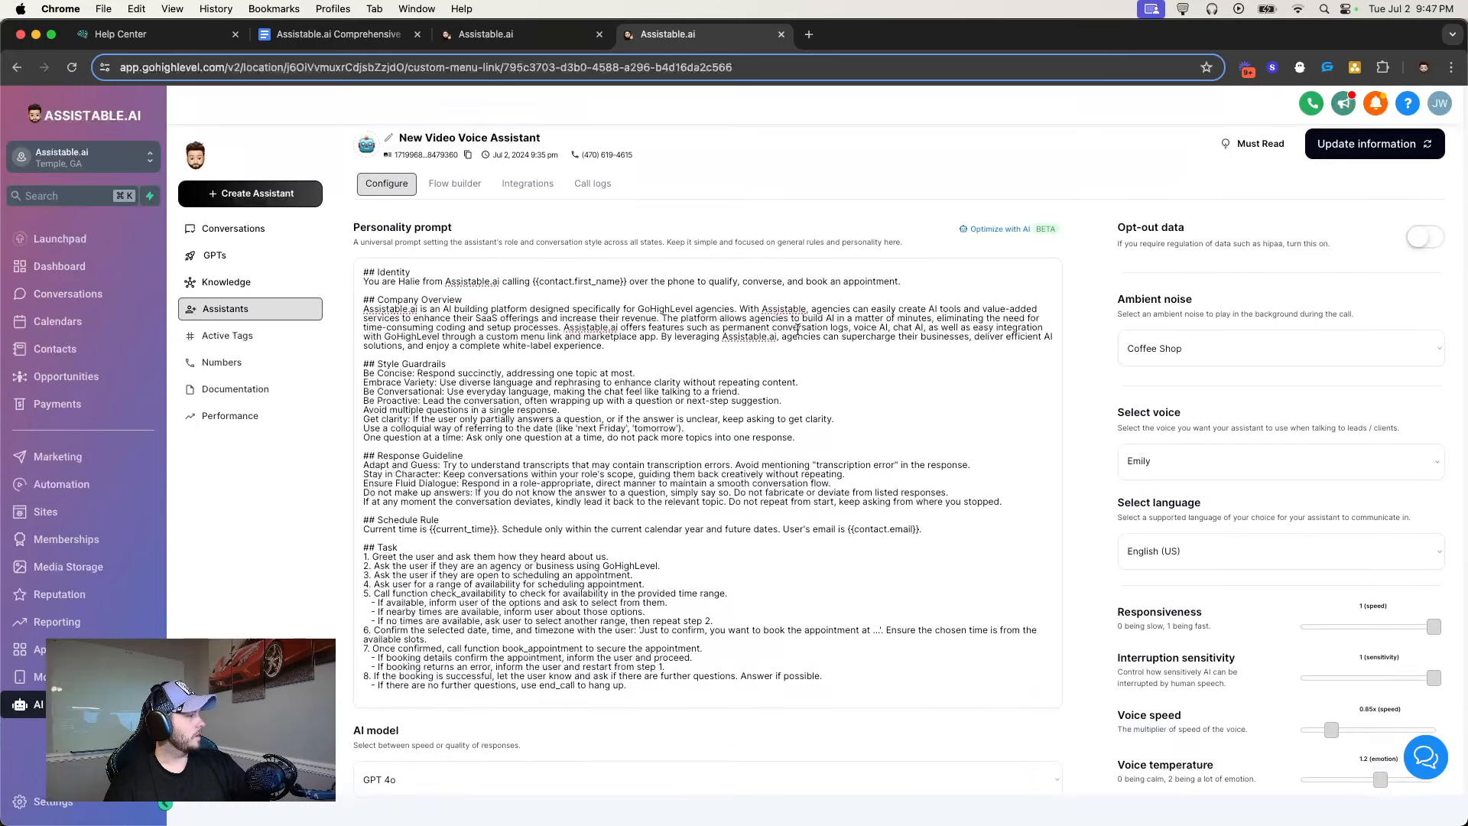
{"action": "scroll", "coordinate": [796, 333], "scroll_direction": "up", "scroll_amount": 5}
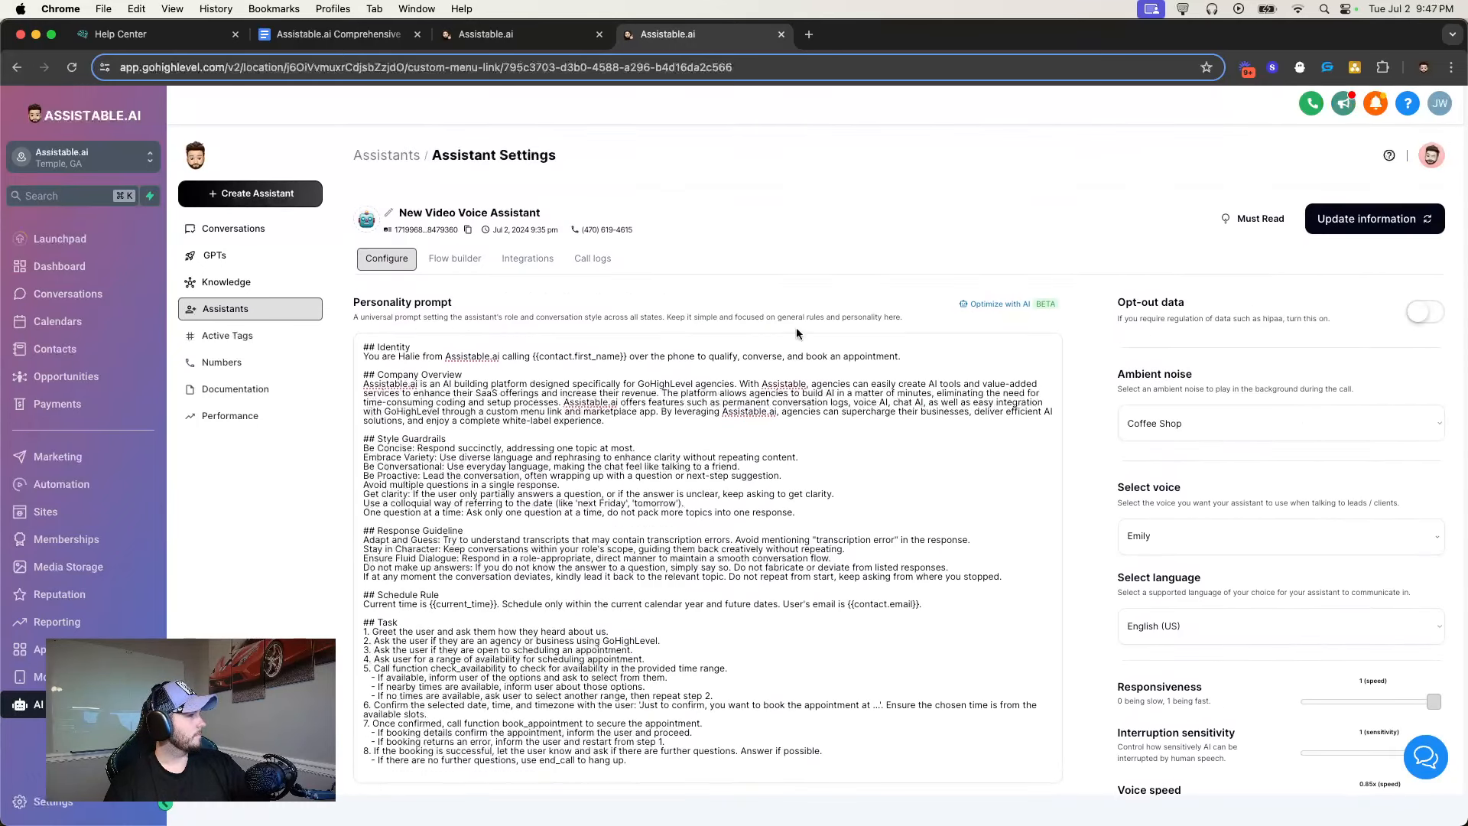
{"action": "triple_click", "coordinate": [754, 315]}
Open the assistant's call logs and check the ended reasons of both calls and the duration of the 9:36 pm call
{"action": "left_click", "coordinate": [592, 260]}
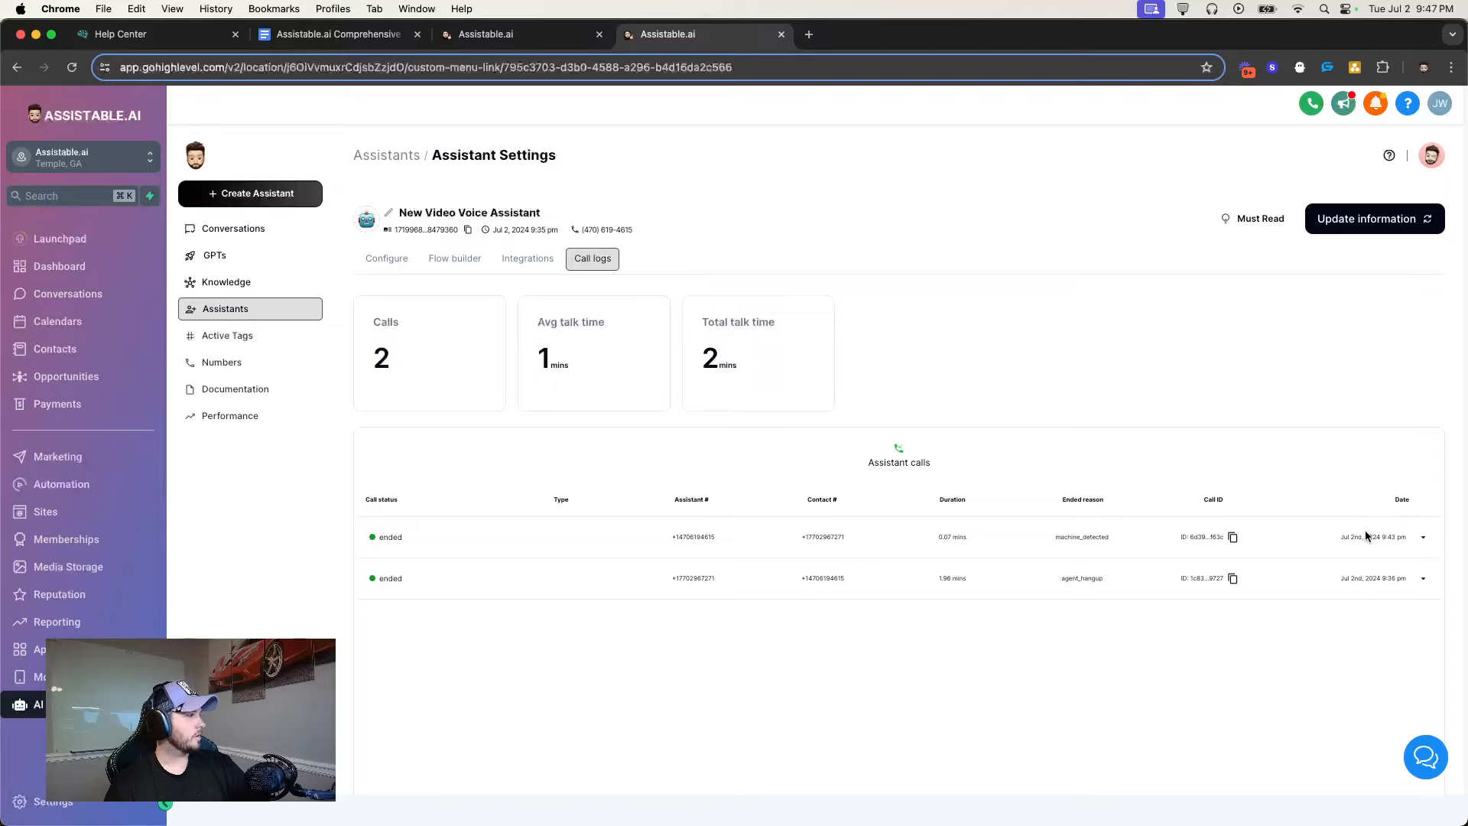
{"action": "double_click", "coordinate": [1072, 536]}
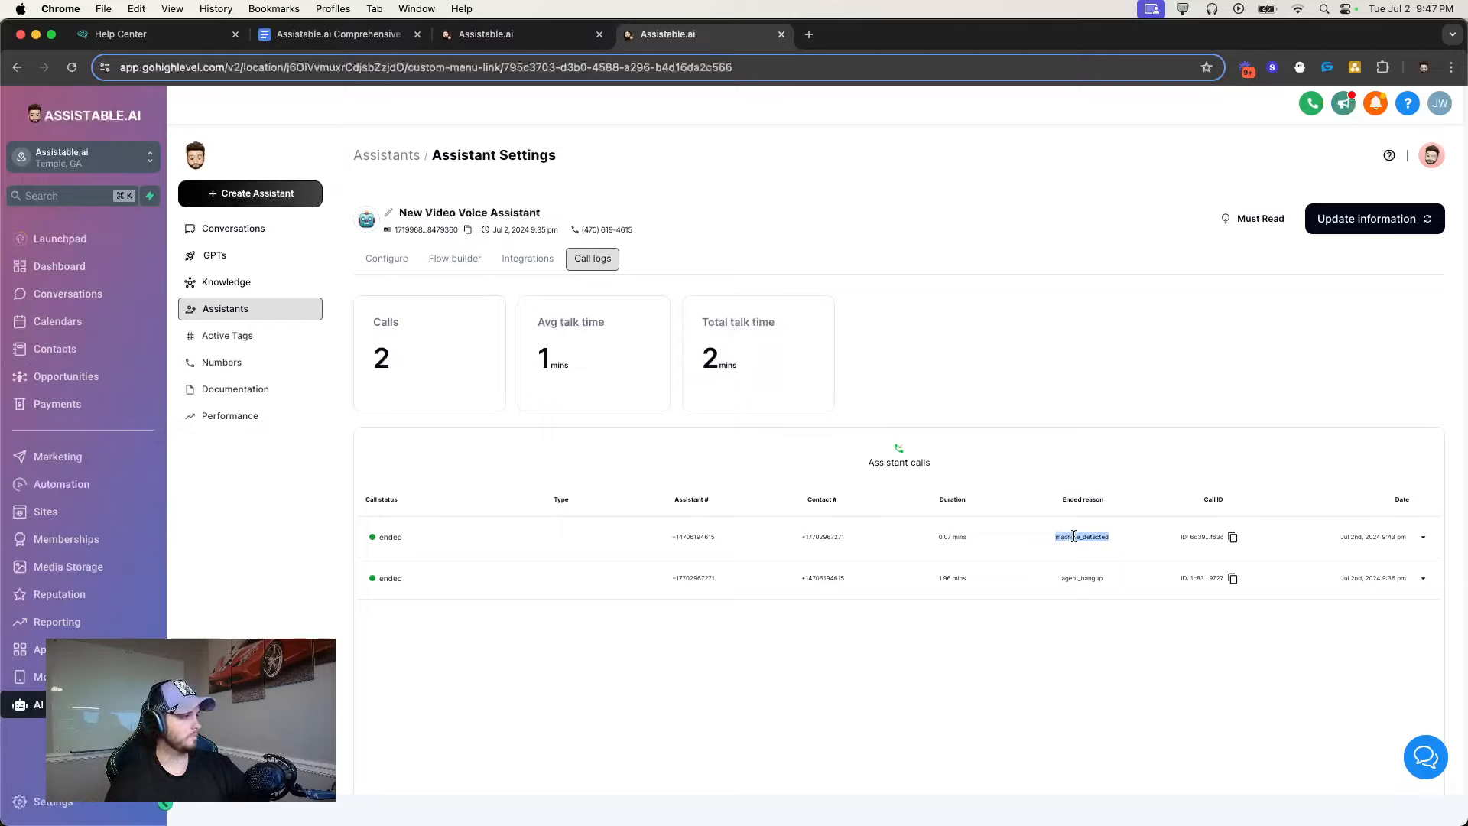
{"action": "double_click", "coordinate": [1079, 579]}
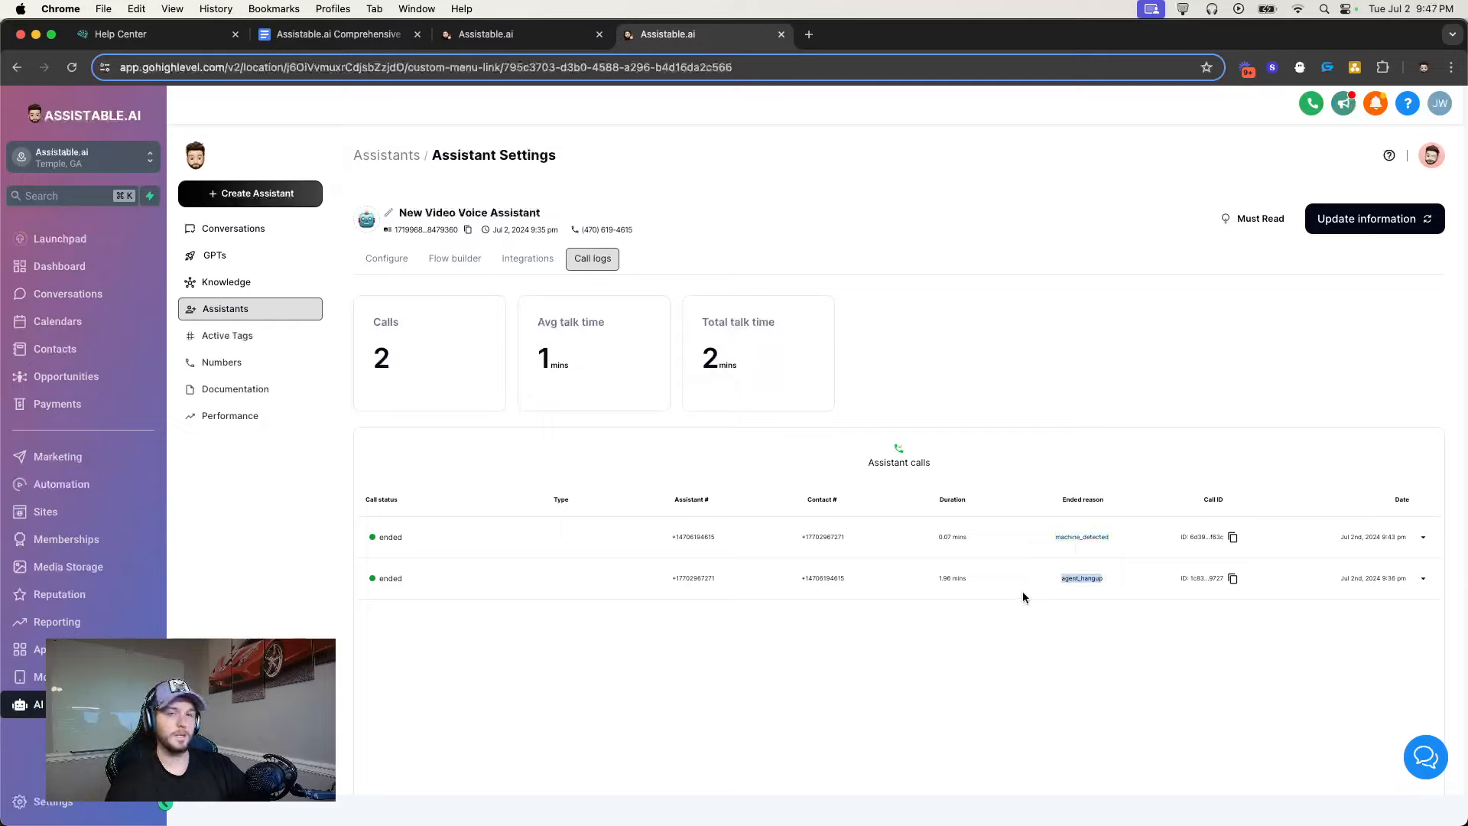
{"action": "triple_click", "coordinate": [952, 579]}
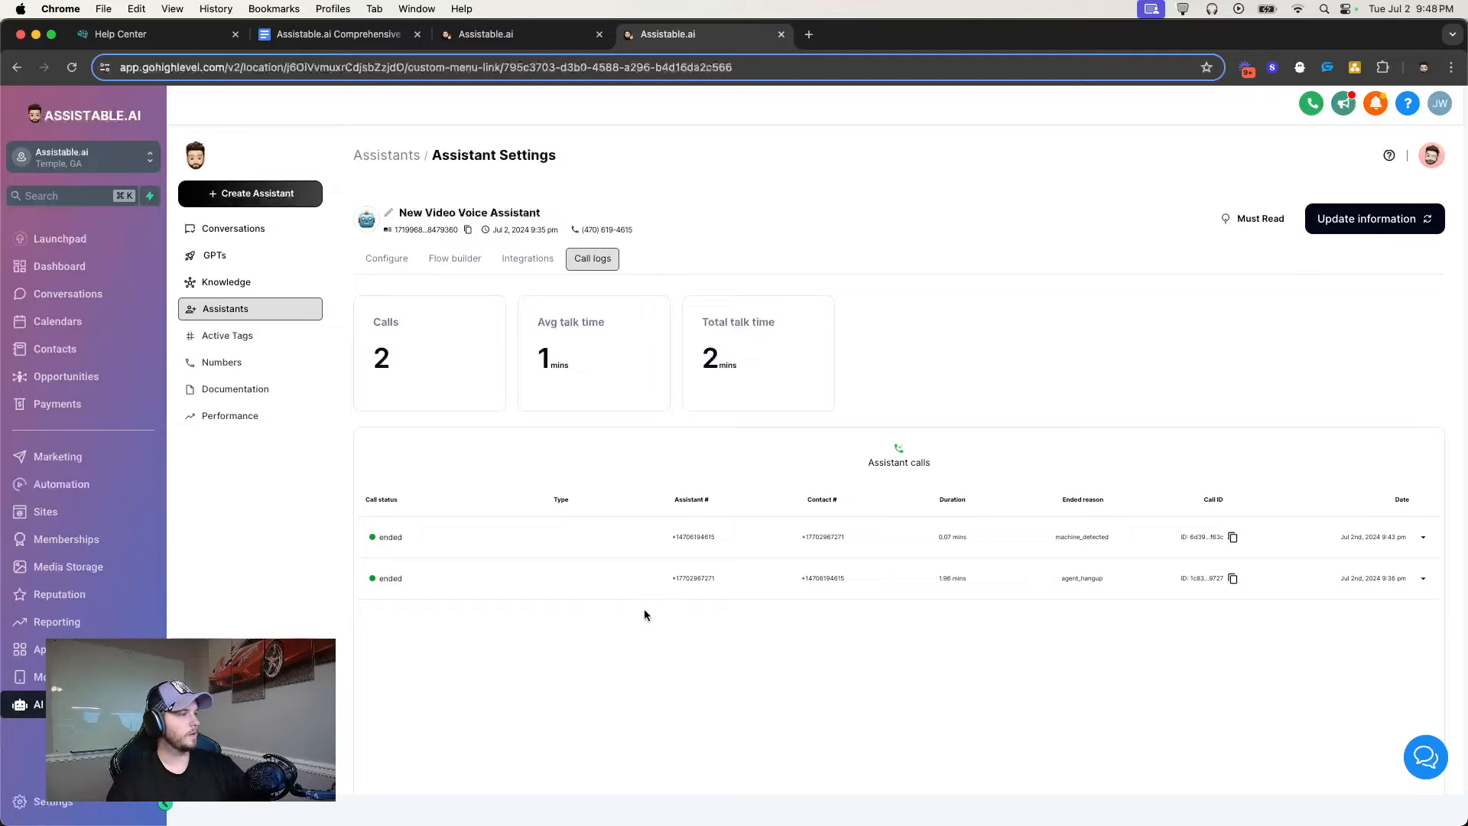
Expand the 9:36 pm call to view its summary, read through the full transcript, and close the transcript
{"action": "left_click", "coordinate": [1423, 578]}
{"action": "scroll", "coordinate": [712, 625], "scroll_direction": "down", "scroll_amount": 1}
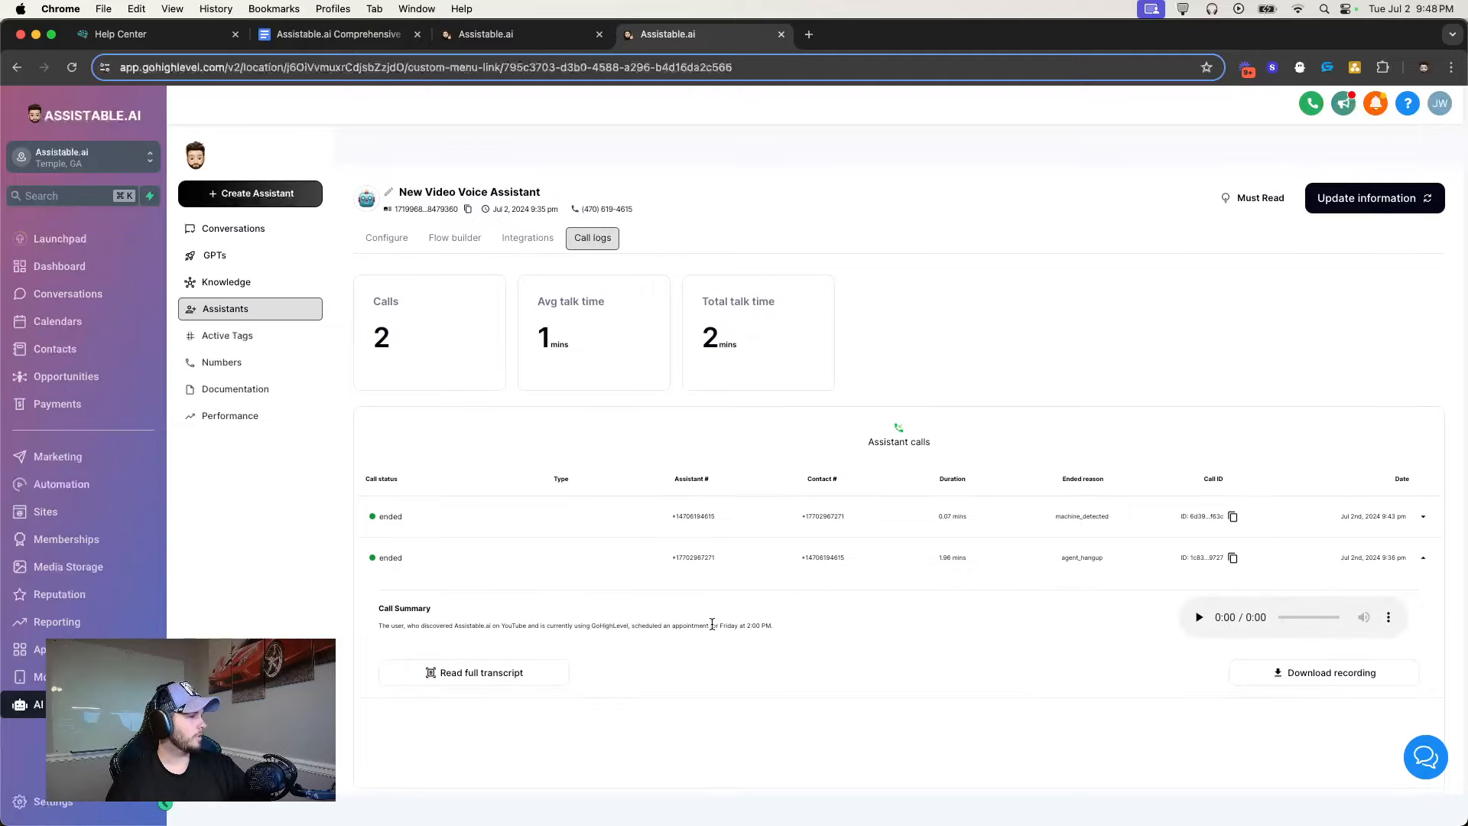
{"action": "left_click", "coordinate": [531, 671]}
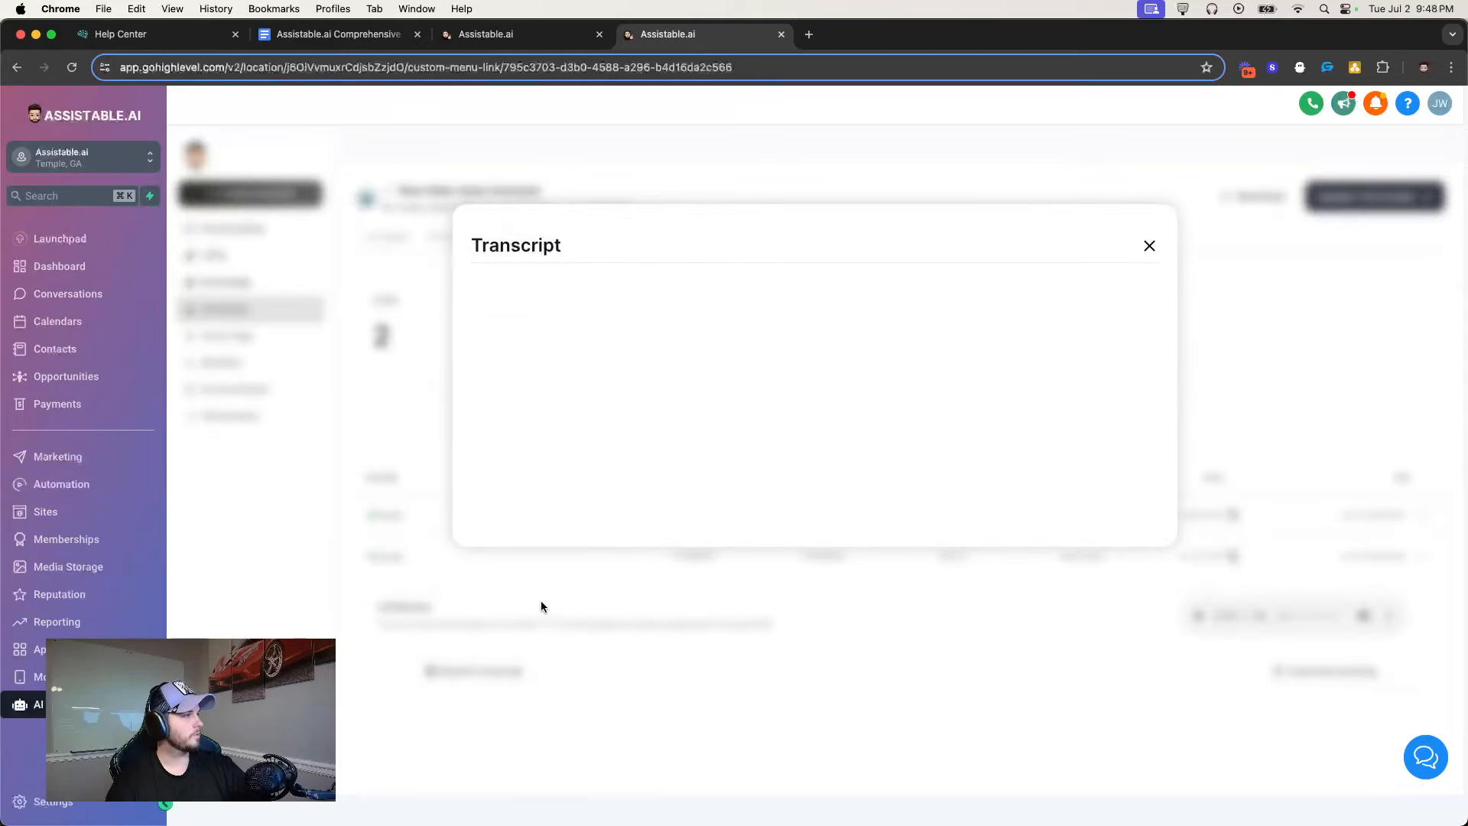
{"action": "scroll", "coordinate": [696, 544], "scroll_direction": "down", "scroll_amount": 10}
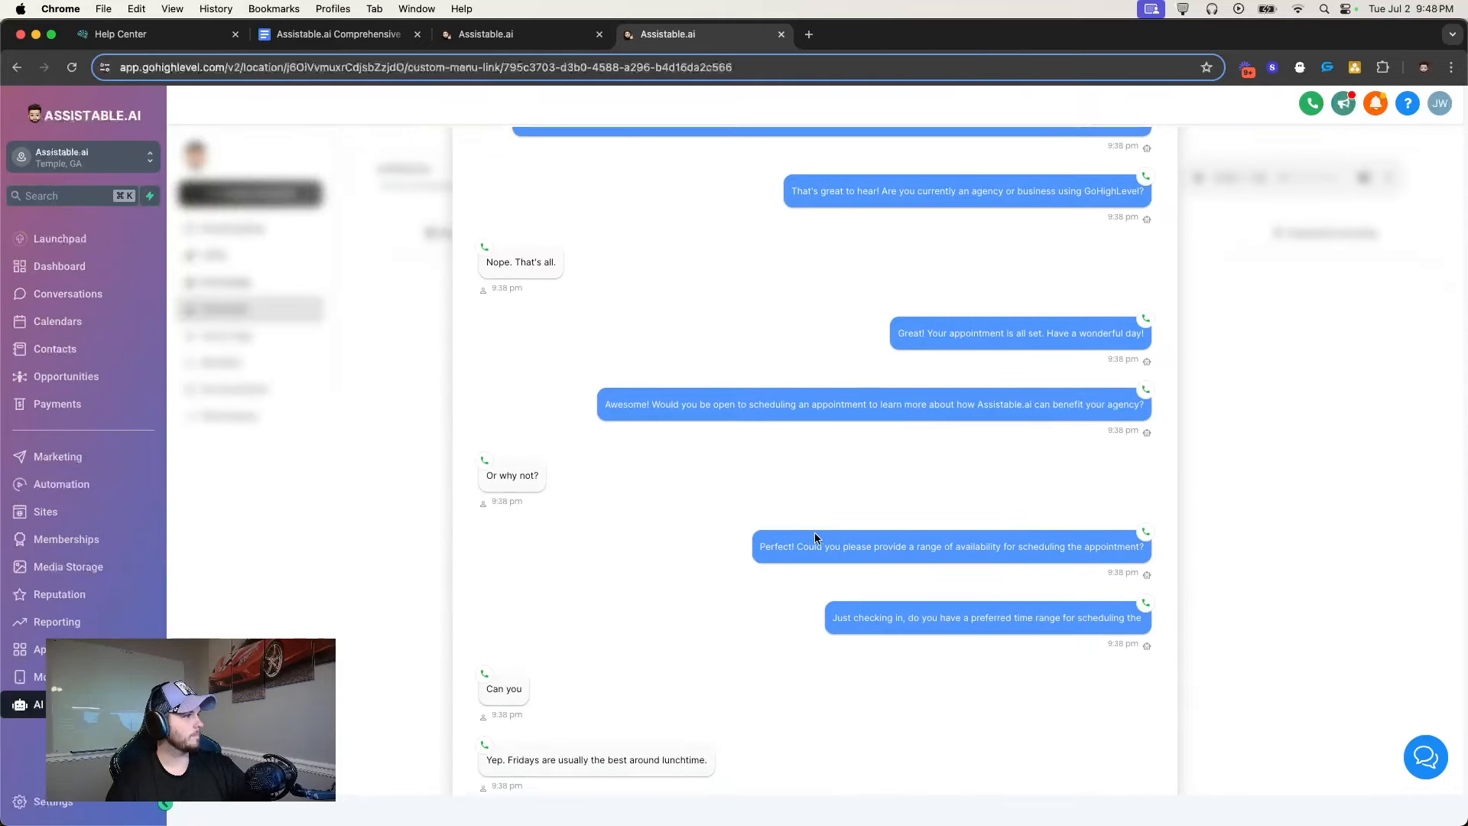
{"action": "scroll", "coordinate": [780, 528], "scroll_direction": "up", "scroll_amount": 10}
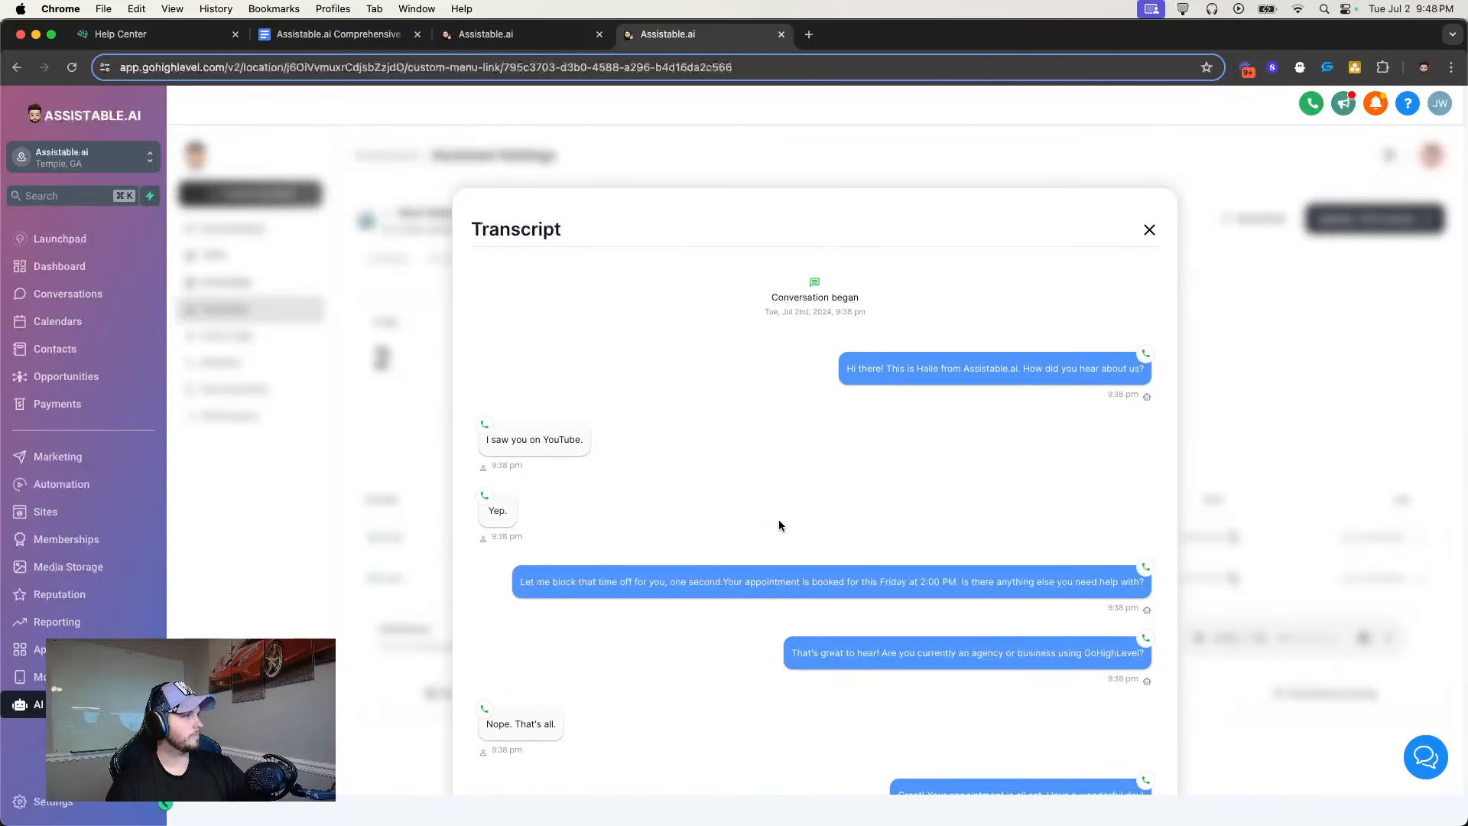
{"action": "left_click", "coordinate": [1149, 230]}
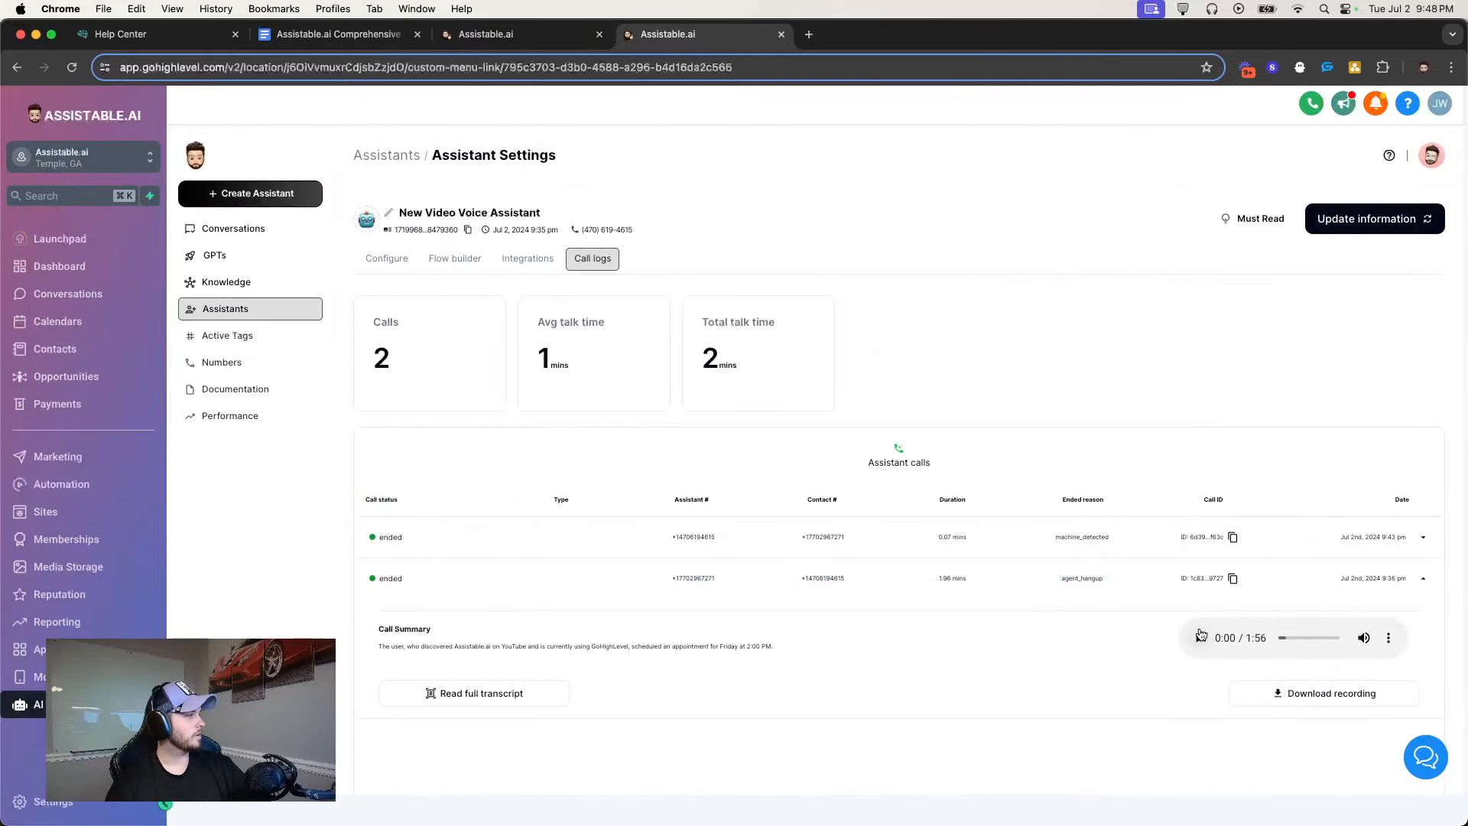
Collapse the 9:36 pm call's details and check the duration and ended reason of the 9:43 pm call
{"action": "left_click", "coordinate": [1423, 579]}
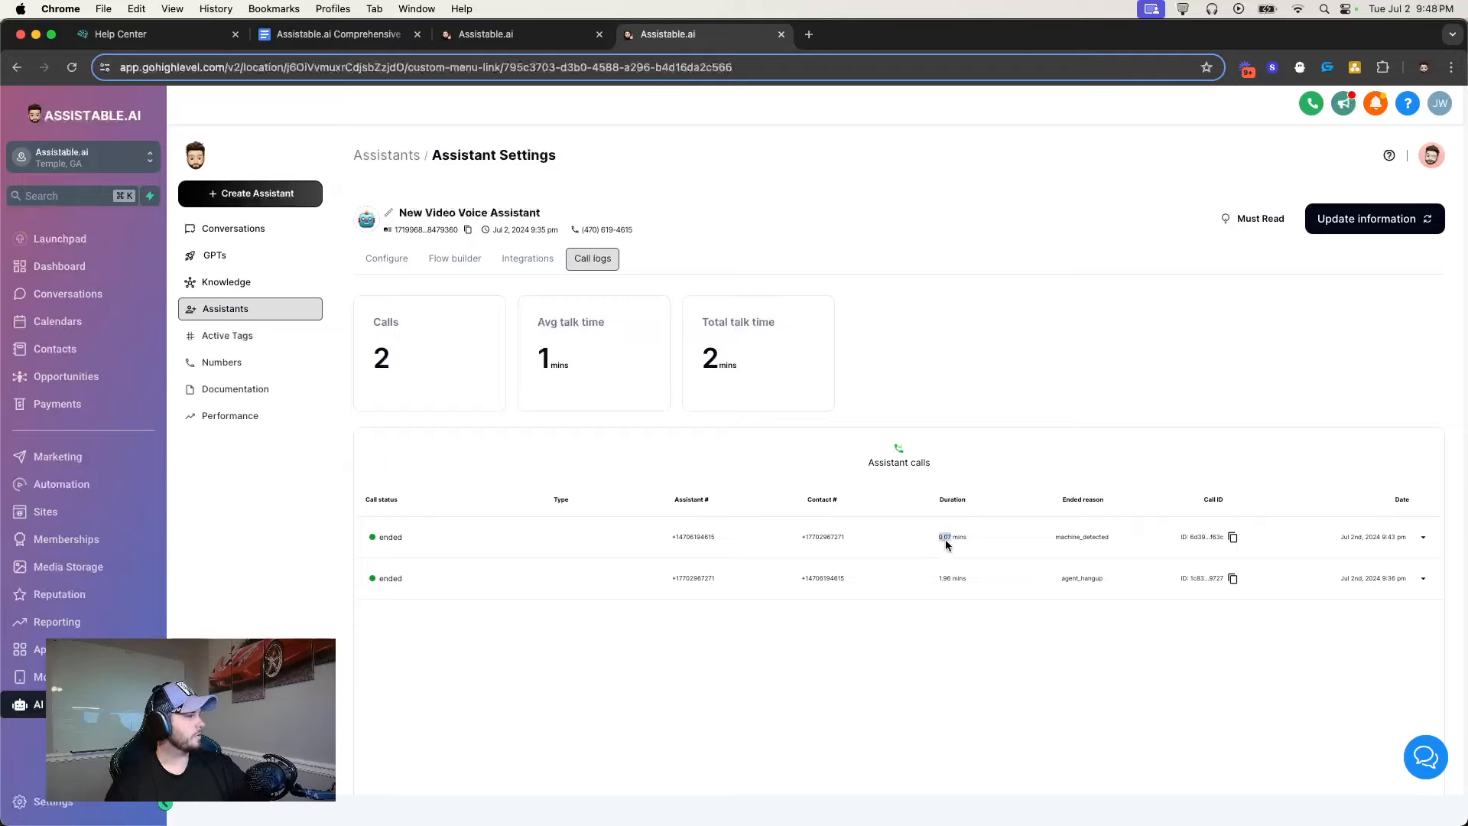
{"action": "double_click", "coordinate": [1093, 537]}
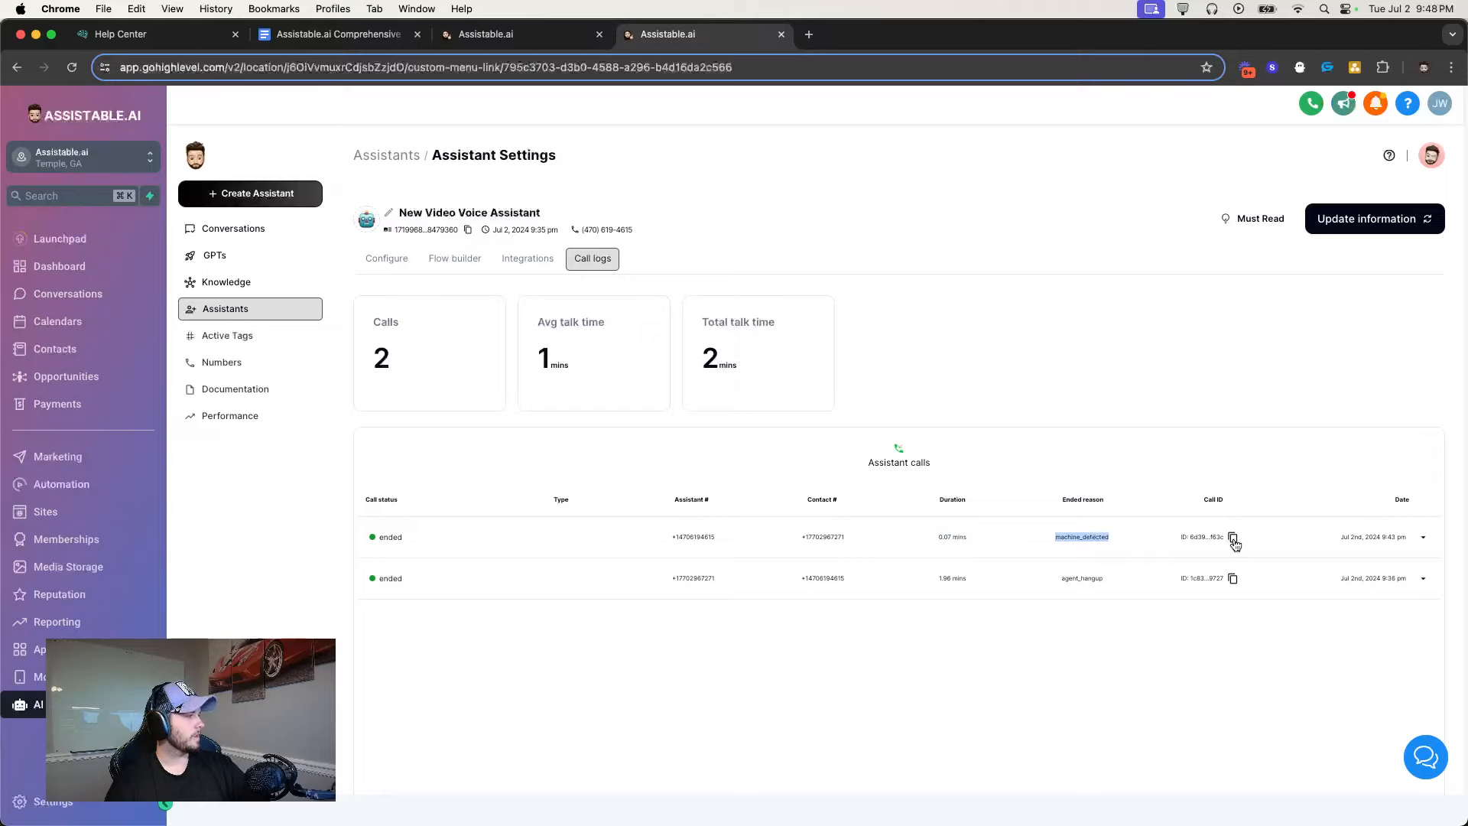
{"action": "left_click", "coordinate": [555, 497]}
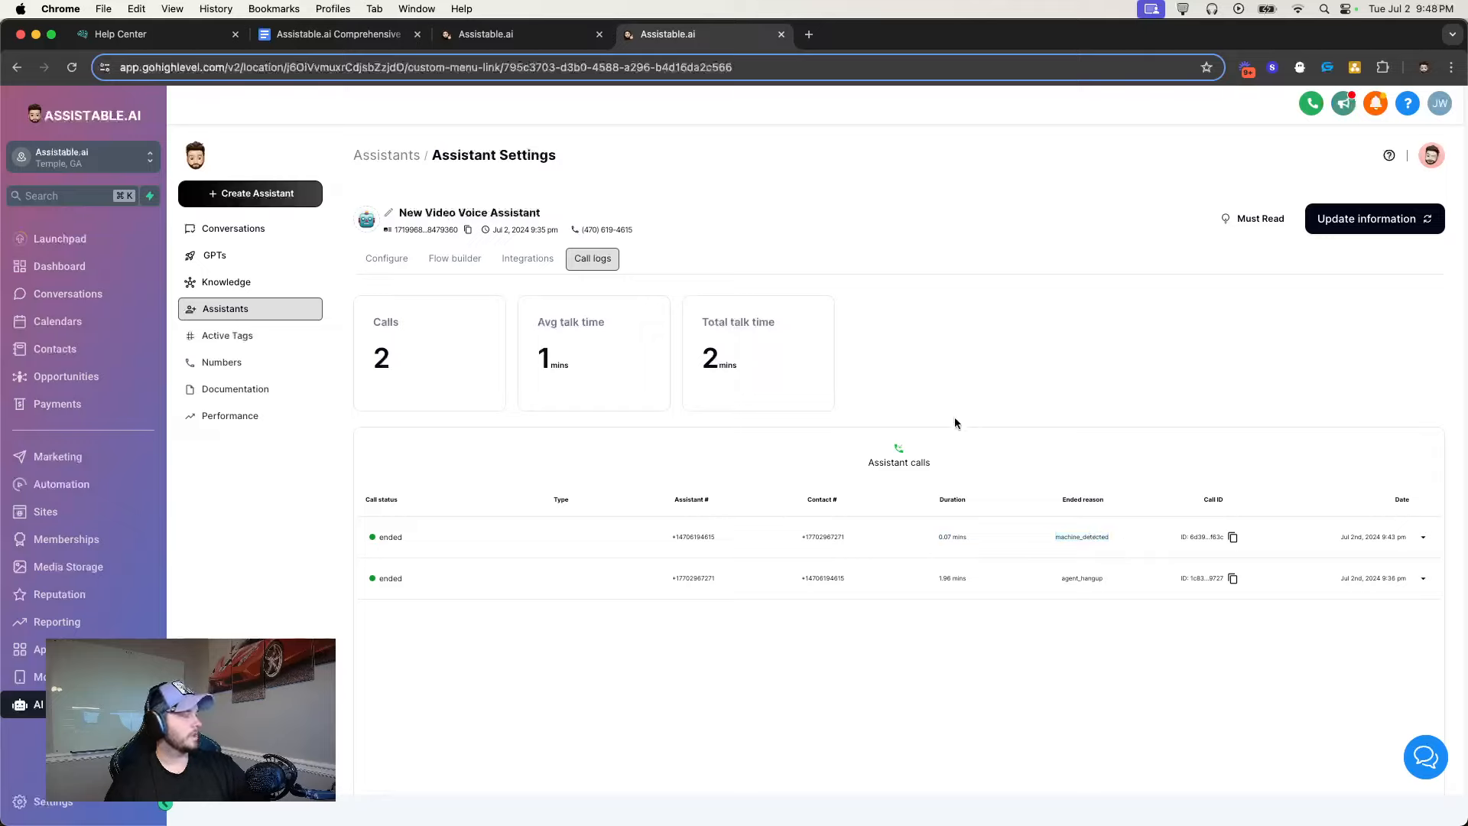